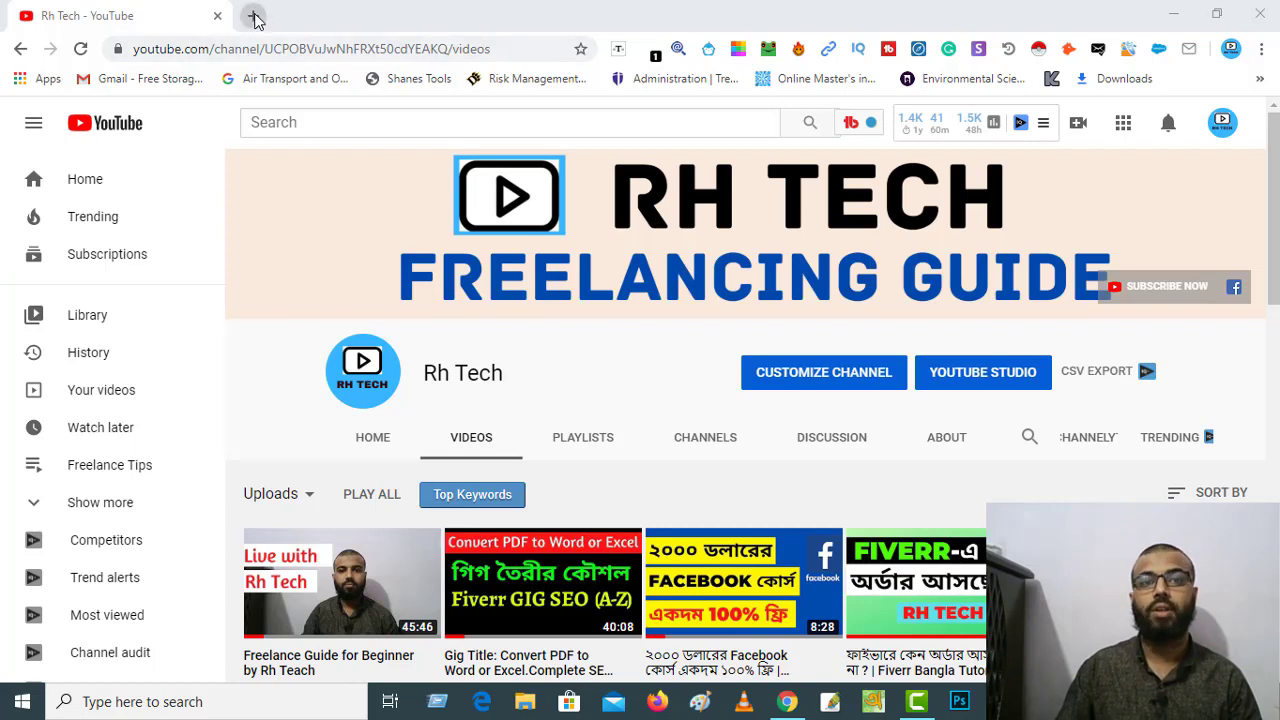
Open fiverr.com in a new browser tab.
left_click(254, 18)
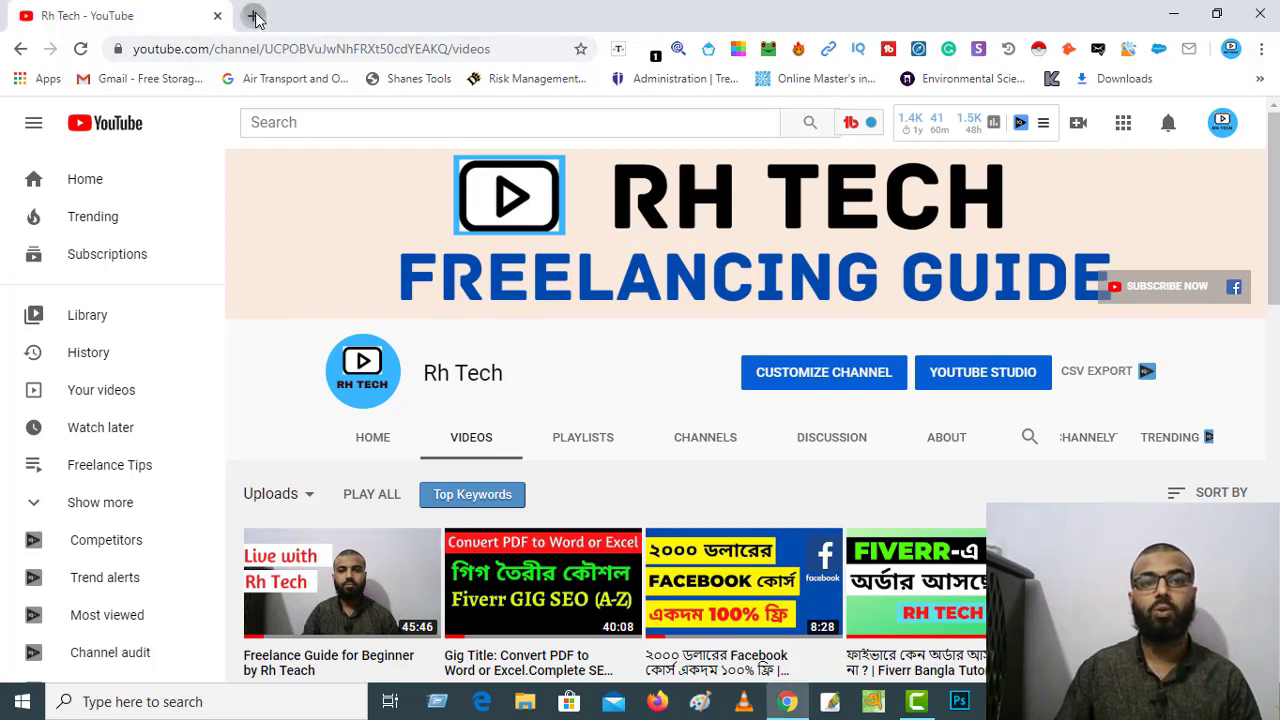
type("f")
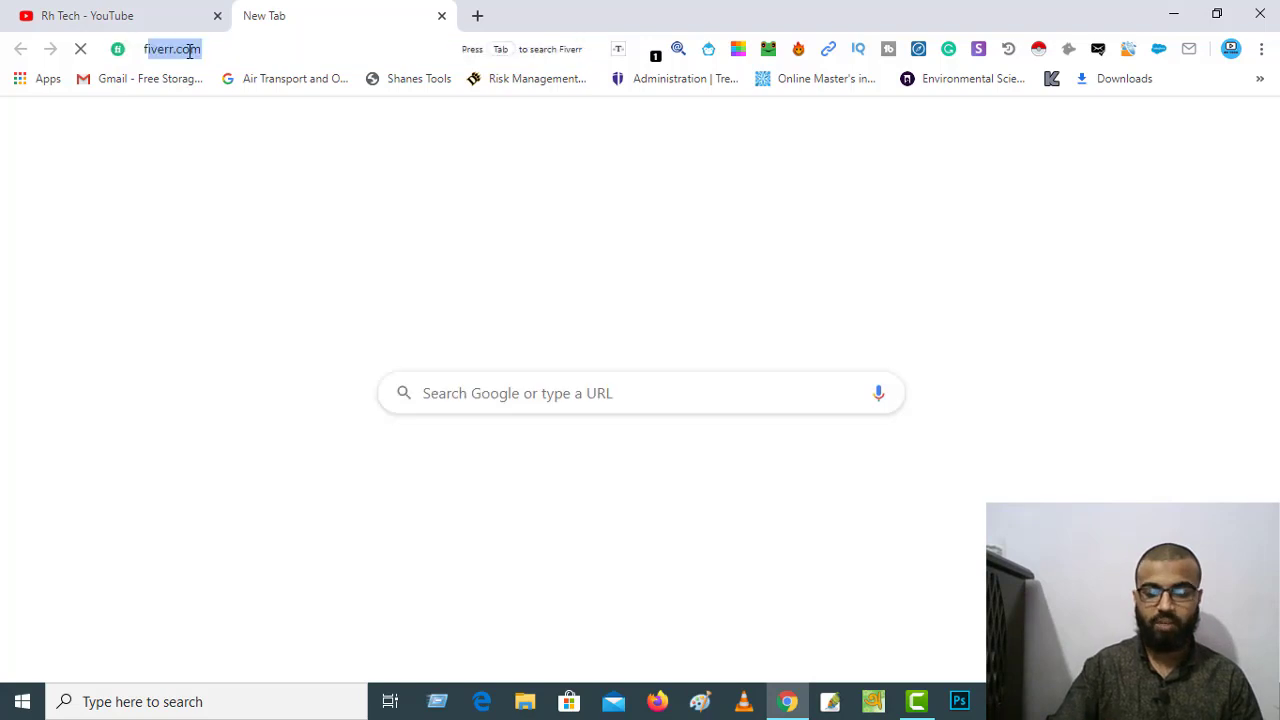
key("Return")
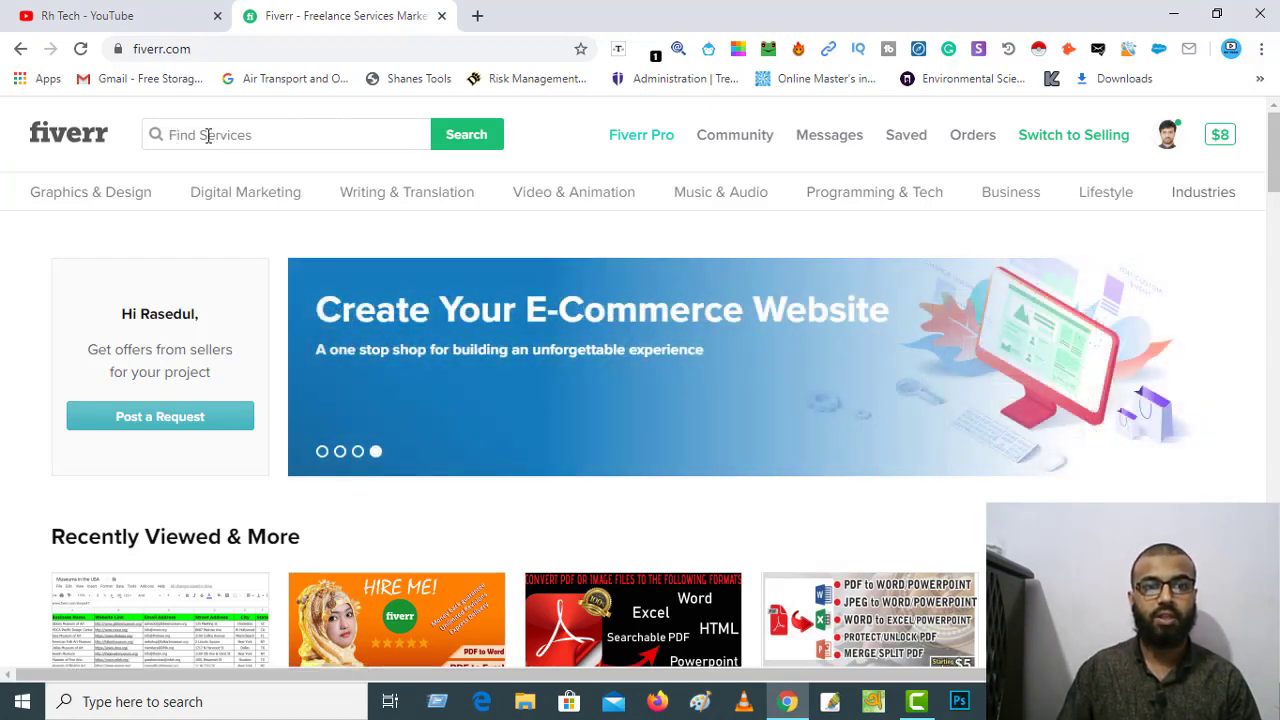
left_click(207, 136)
left_click(666, 15)
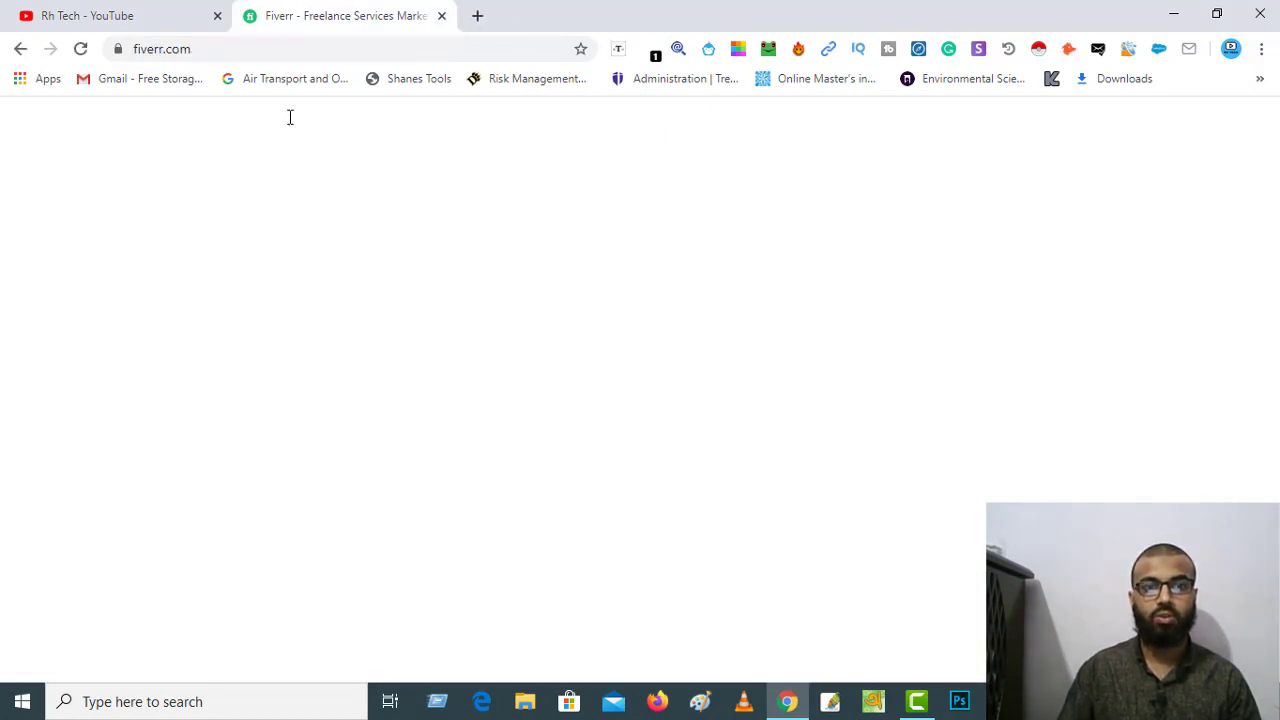
left_click(241, 143)
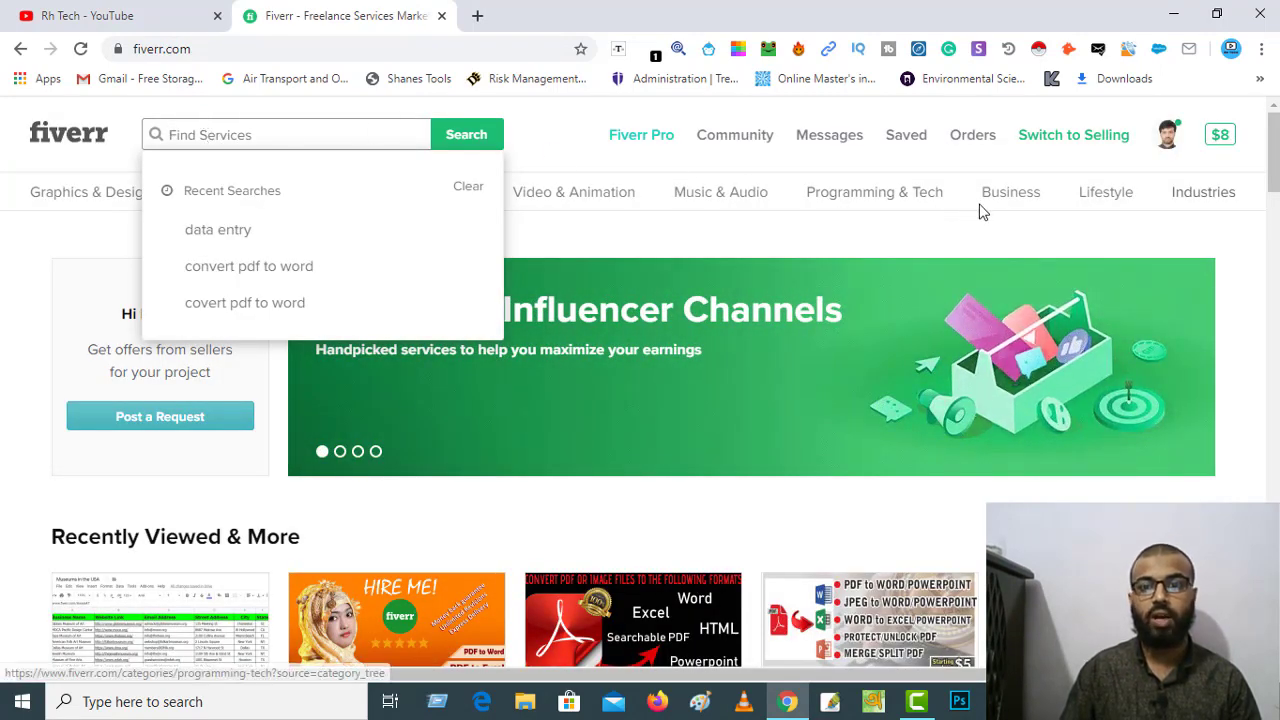
mouse_move(1012, 200)
left_click(1091, 236)
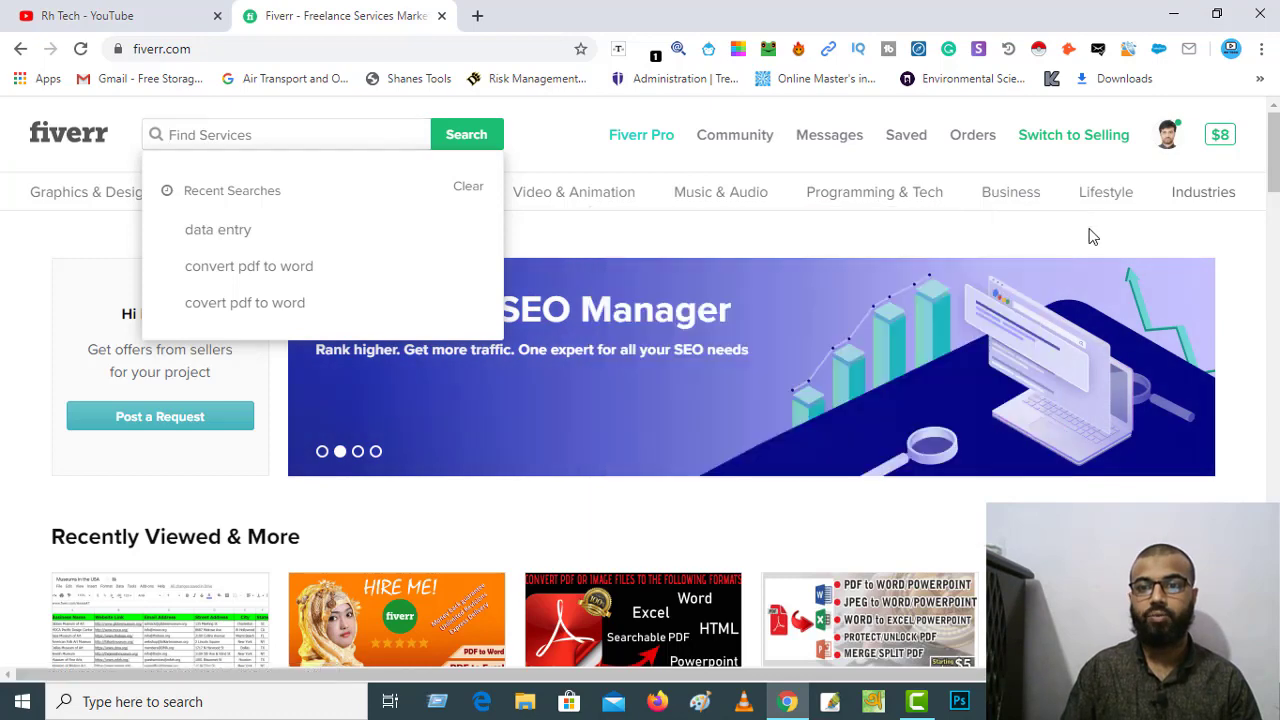
Open the Data Entry subcategory of Business in a new browser tab and switch to that tab.
mouse_move(52, 206)
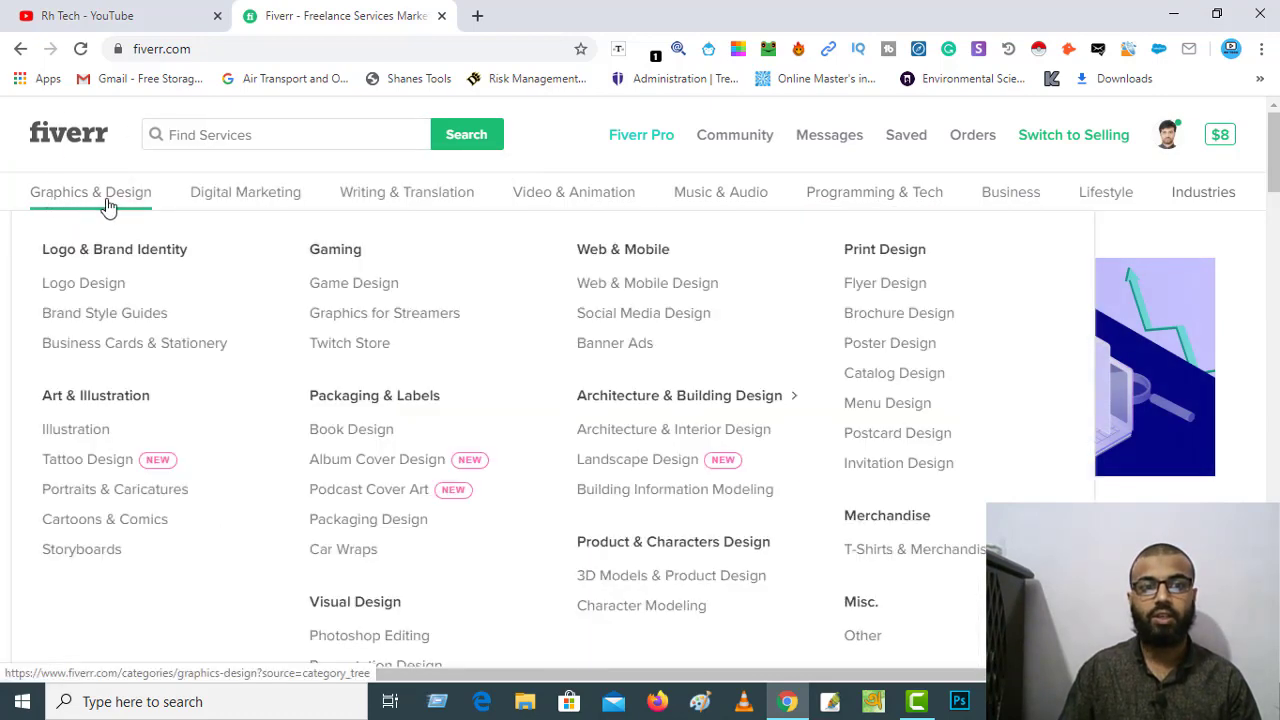
mouse_move(371, 200)
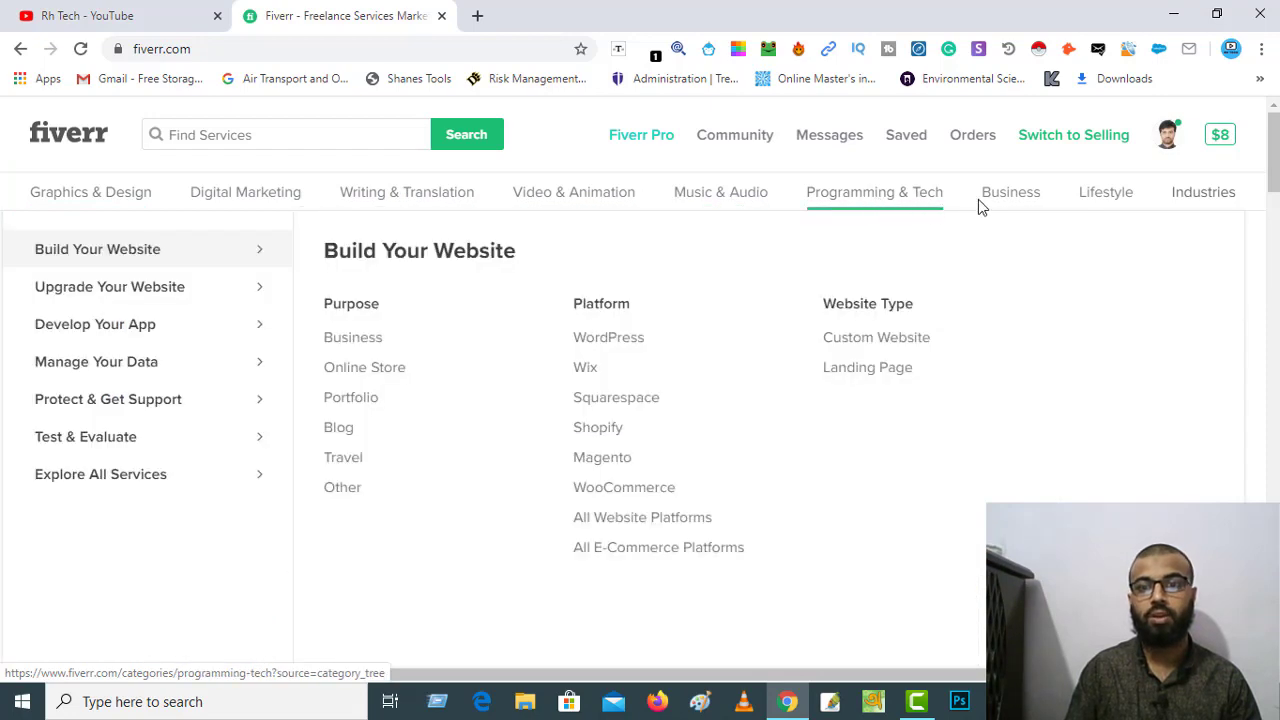
mouse_move(1012, 200)
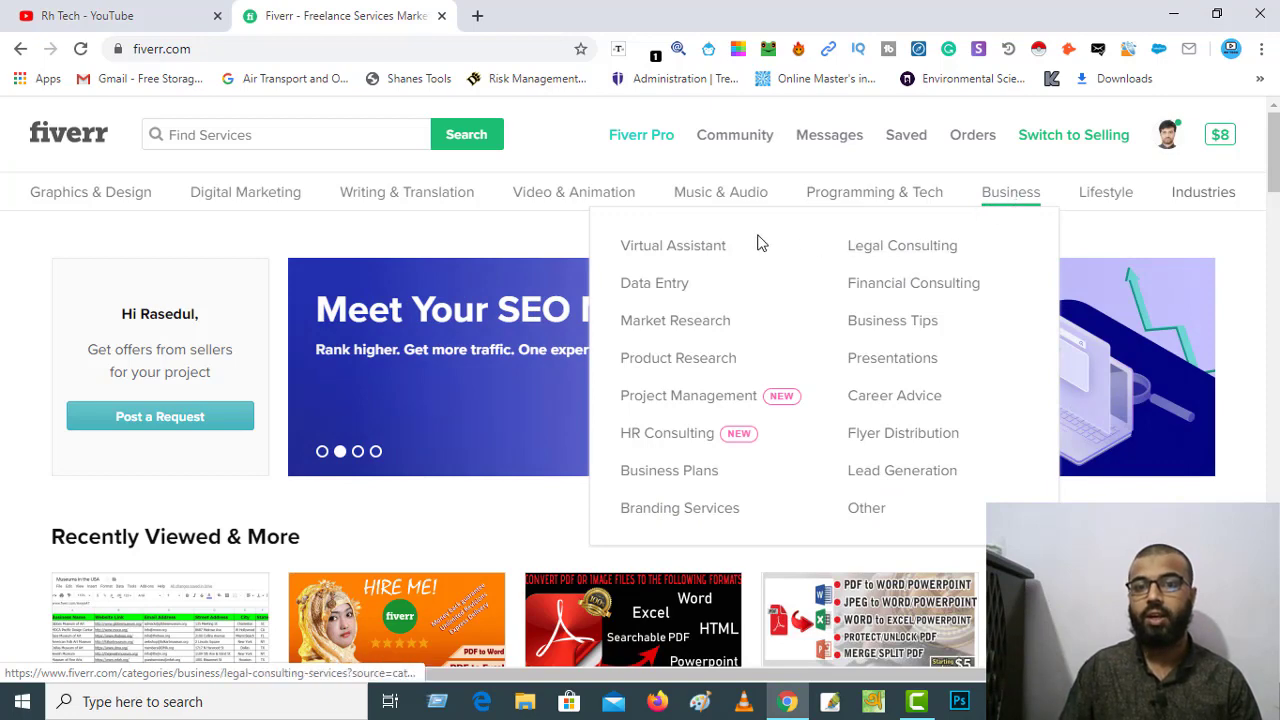
right_click(651, 289)
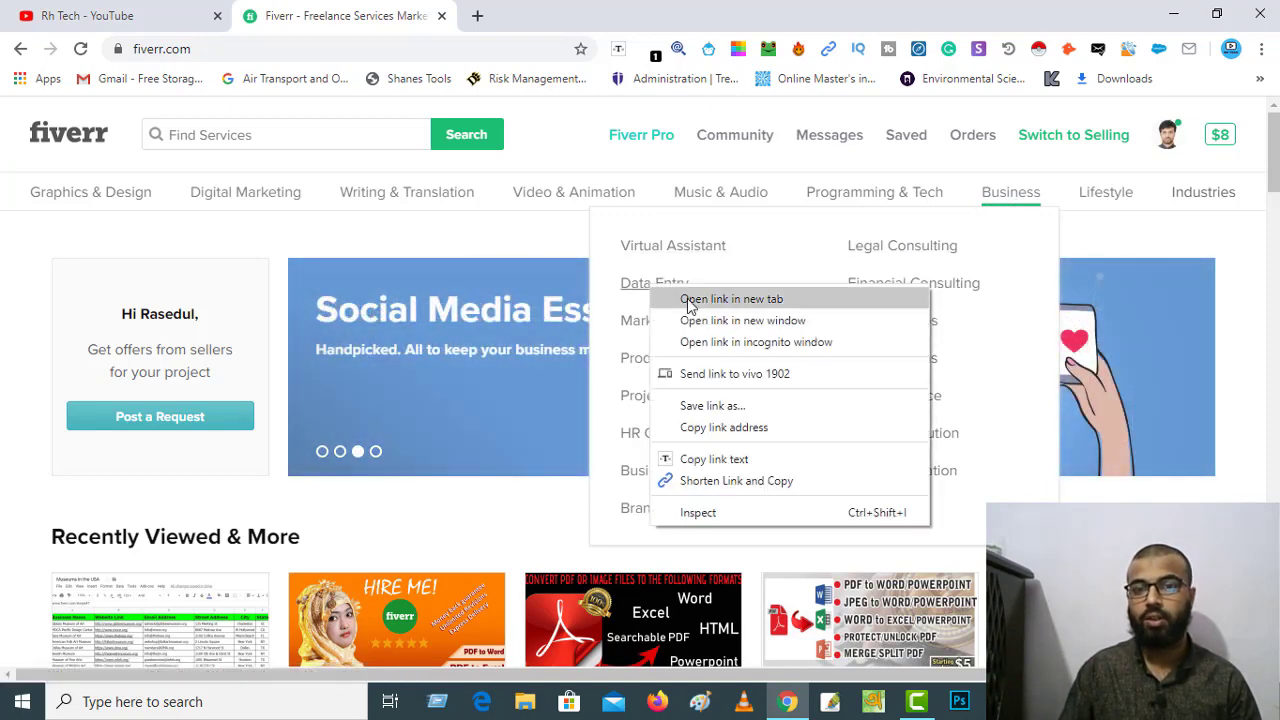
left_click(688, 299)
left_click(533, 12)
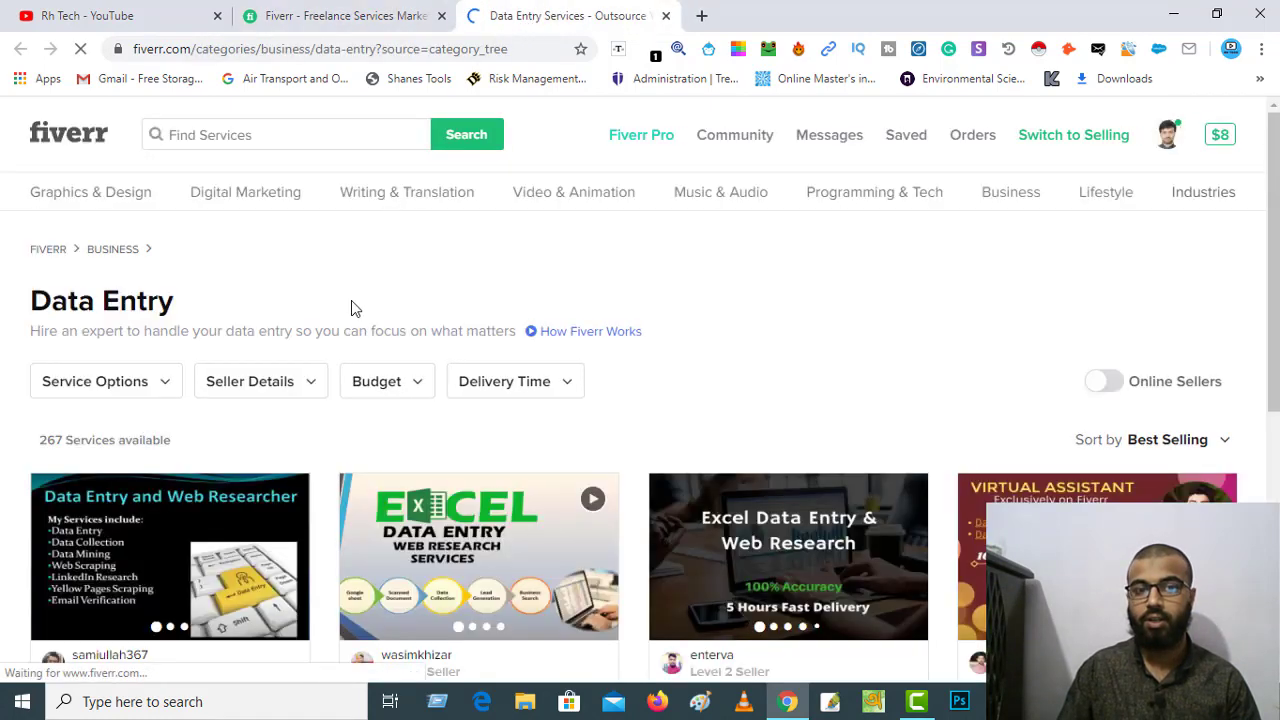
Look through the best-selling services listed in the Data Entry category.
scroll(340, 386, "down", 2)
scroll(340, 386, "up", 2)
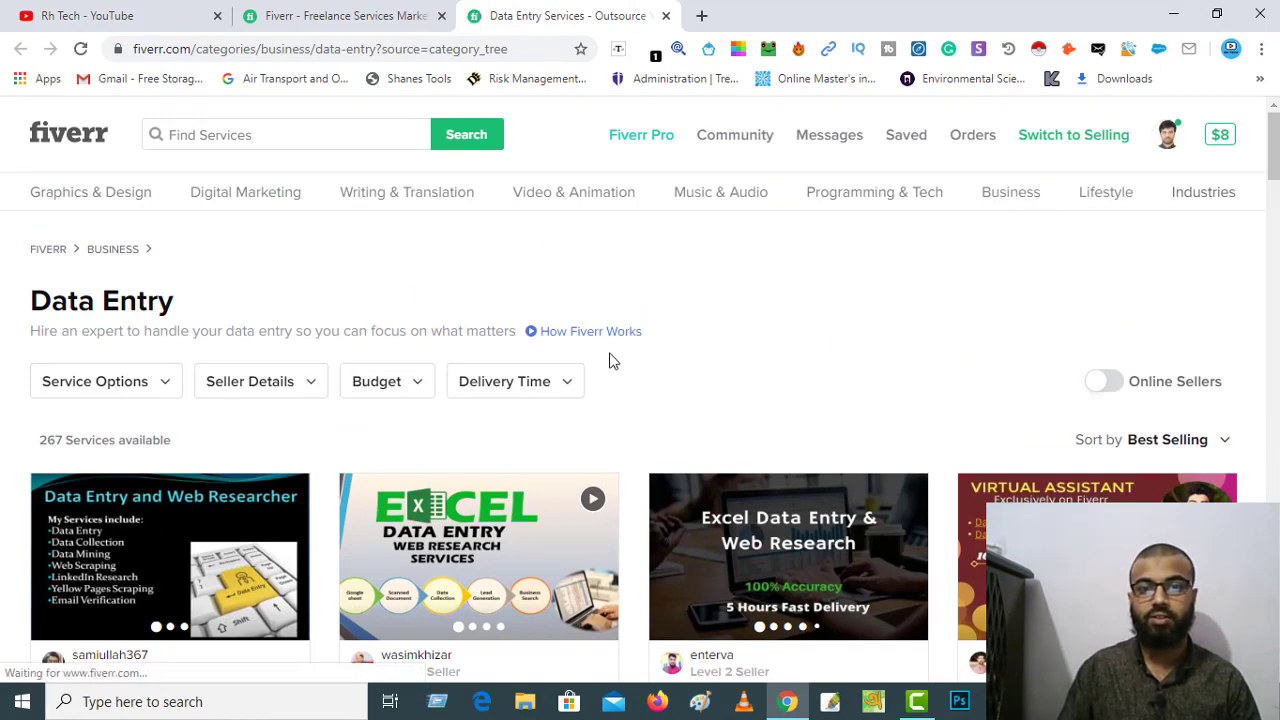
scroll(340, 368, "down", 2)
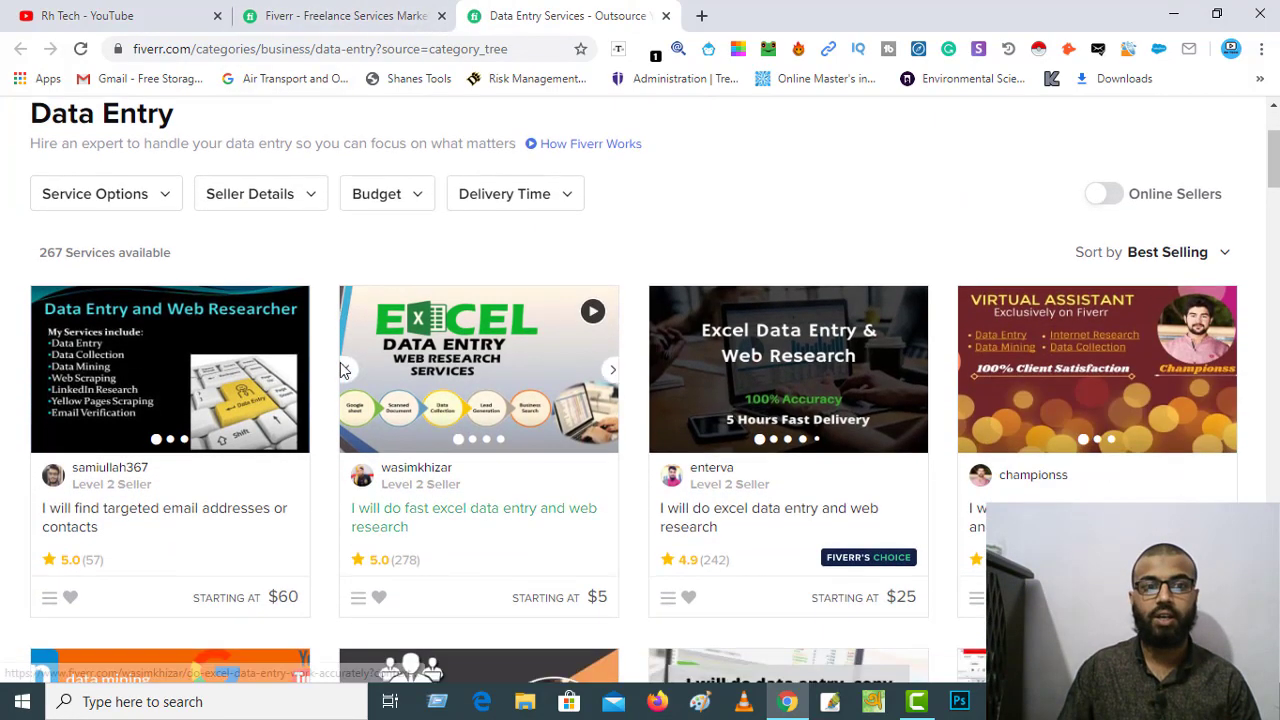
scroll(340, 370, "down", 4)
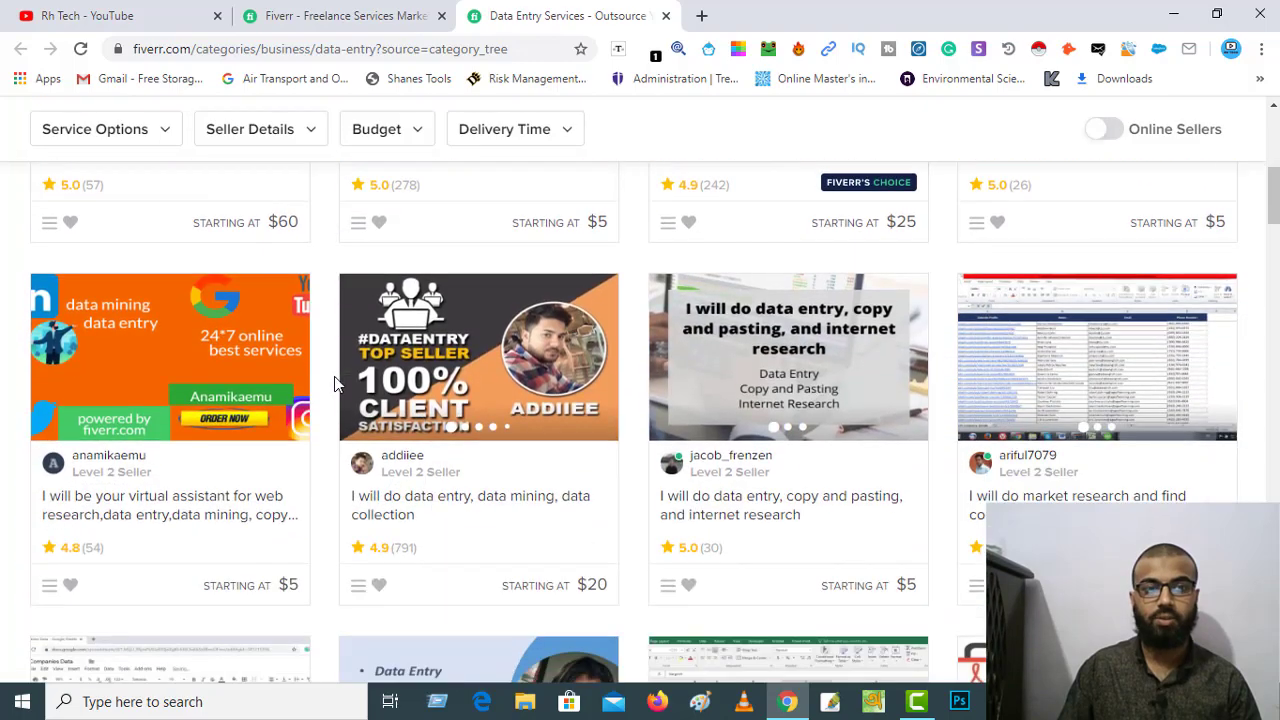
scroll(334, 378, "up", 6)
Return to the Fiverr home page tab and run the recent search "data entry".
left_click(334, 16)
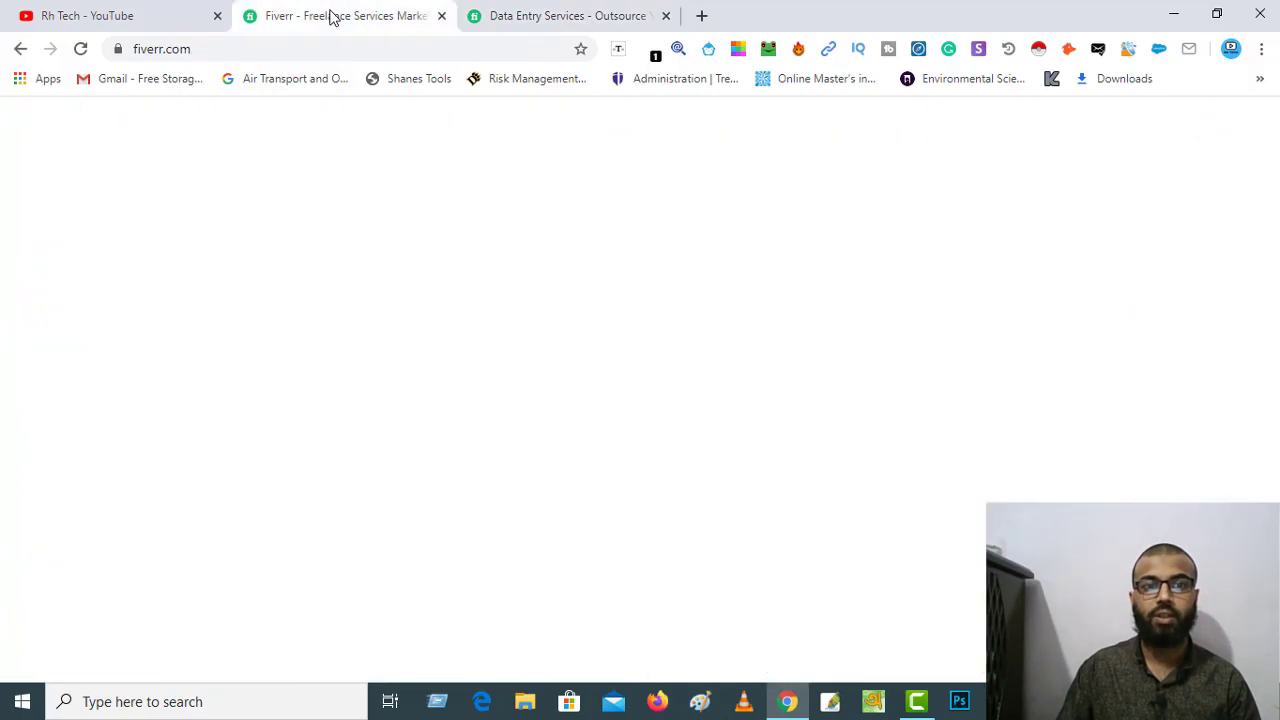
left_click(240, 135)
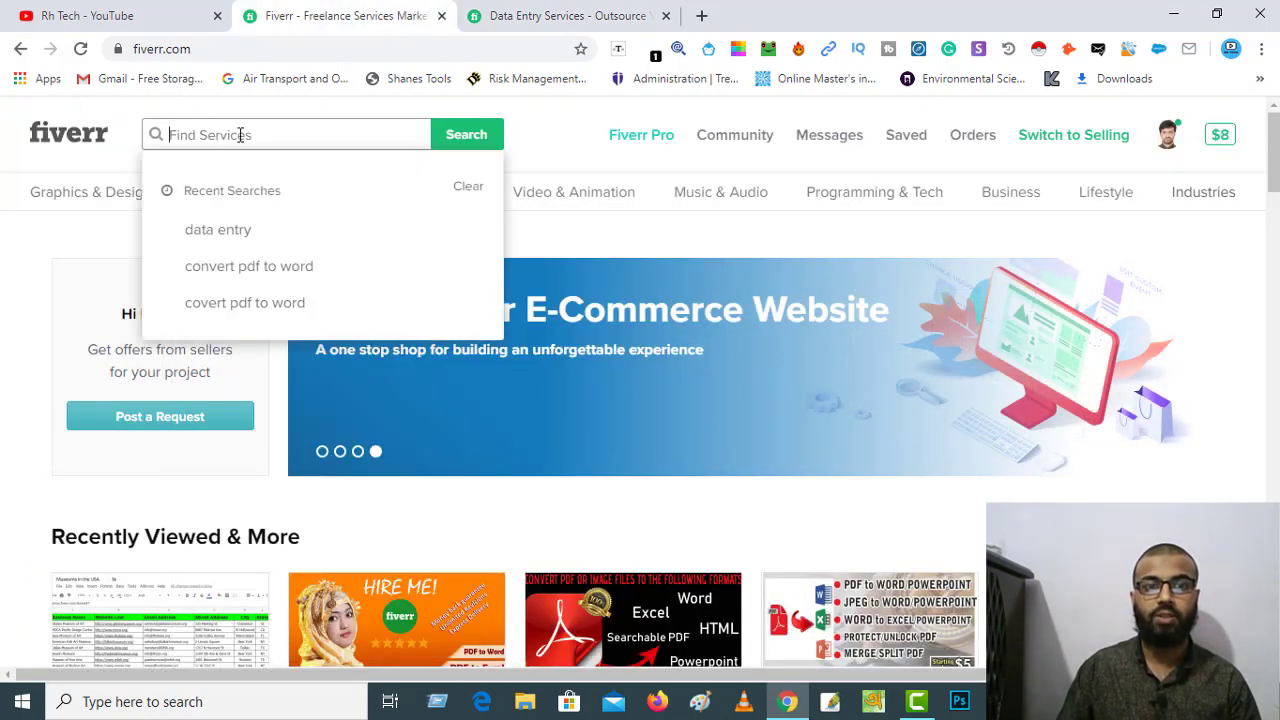
left_click(224, 233)
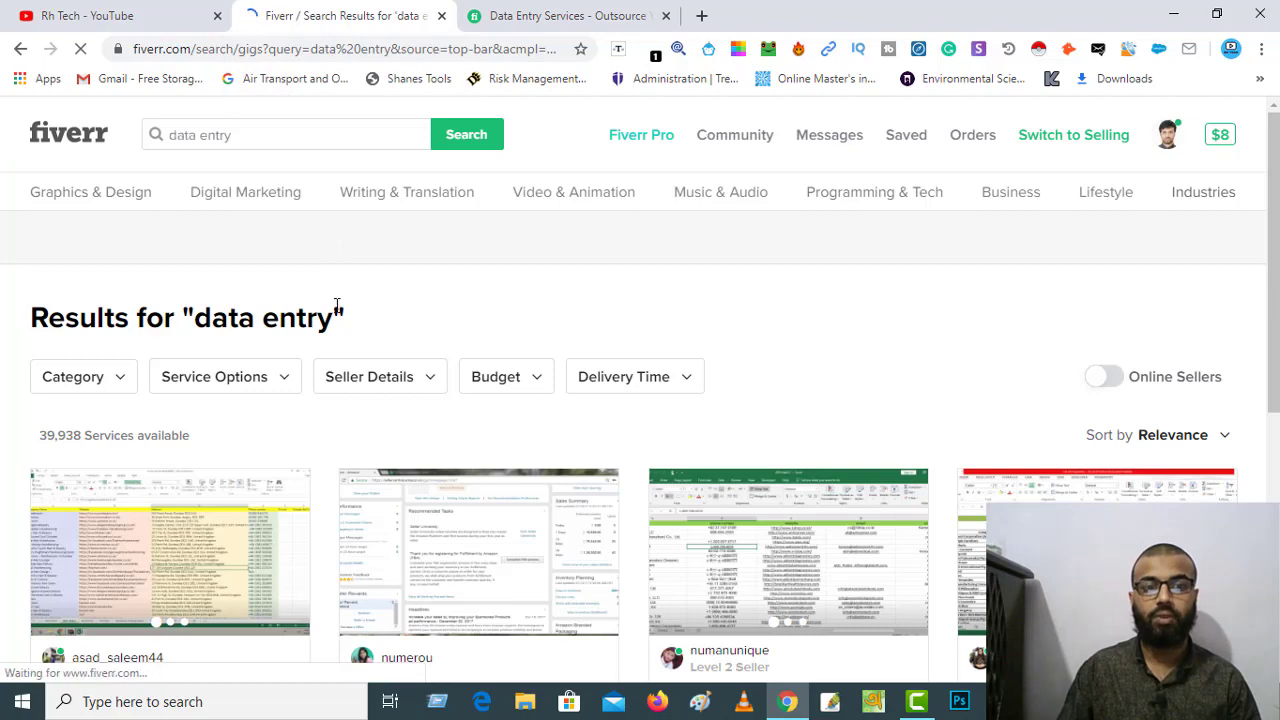
Examine the "data entry" search results, comparing the gigs' titles, seller levels, ratings and starting prices.
scroll(337, 305, "down", 3)
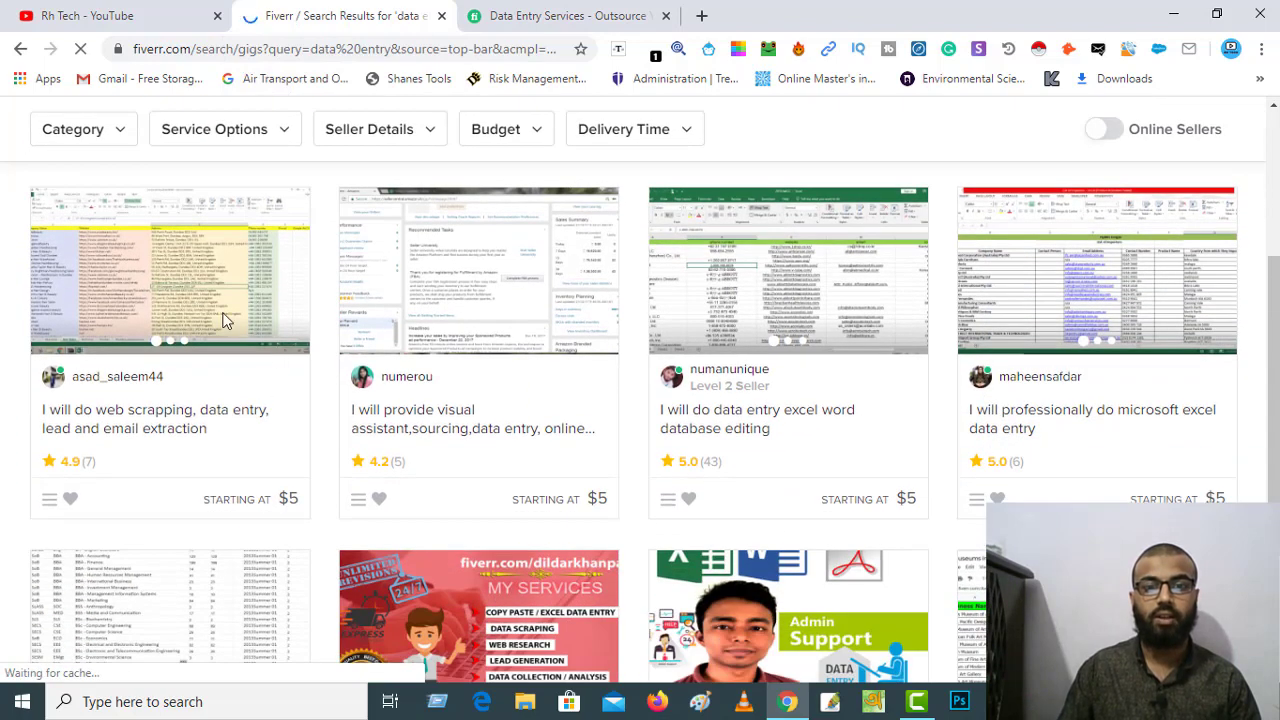
scroll(386, 334, "up", 3)
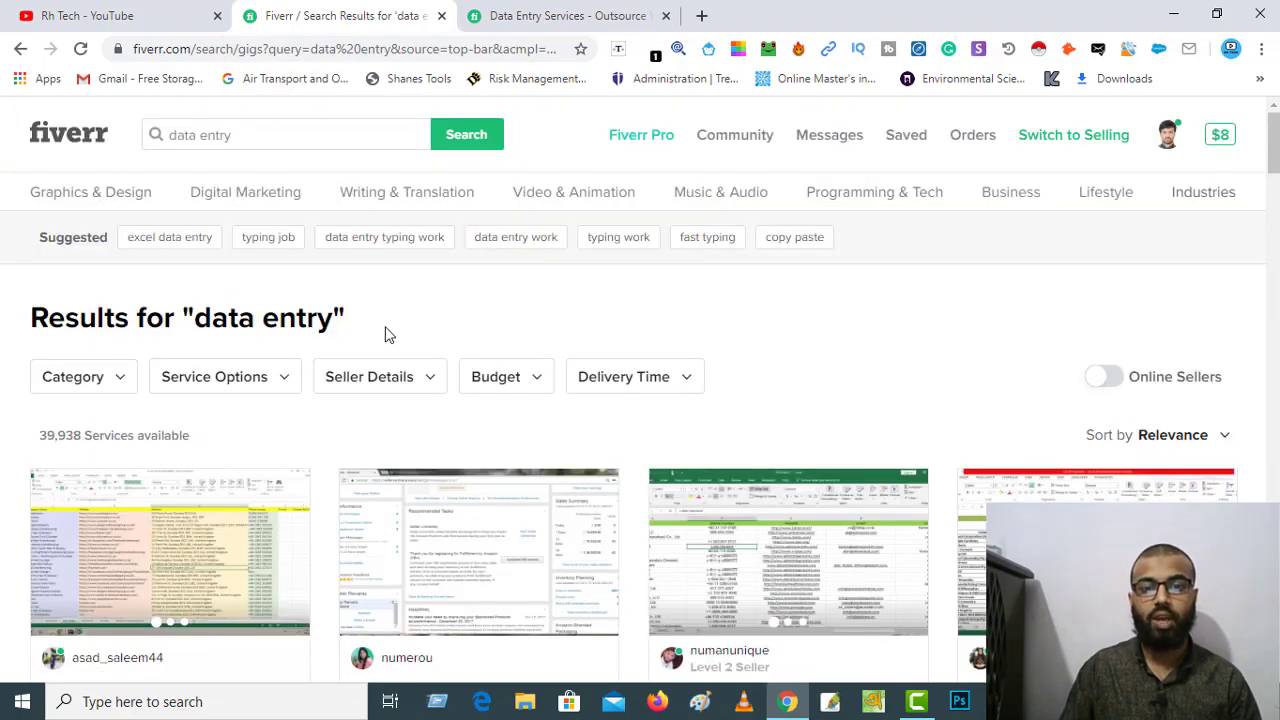
scroll(386, 340, "down", 4)
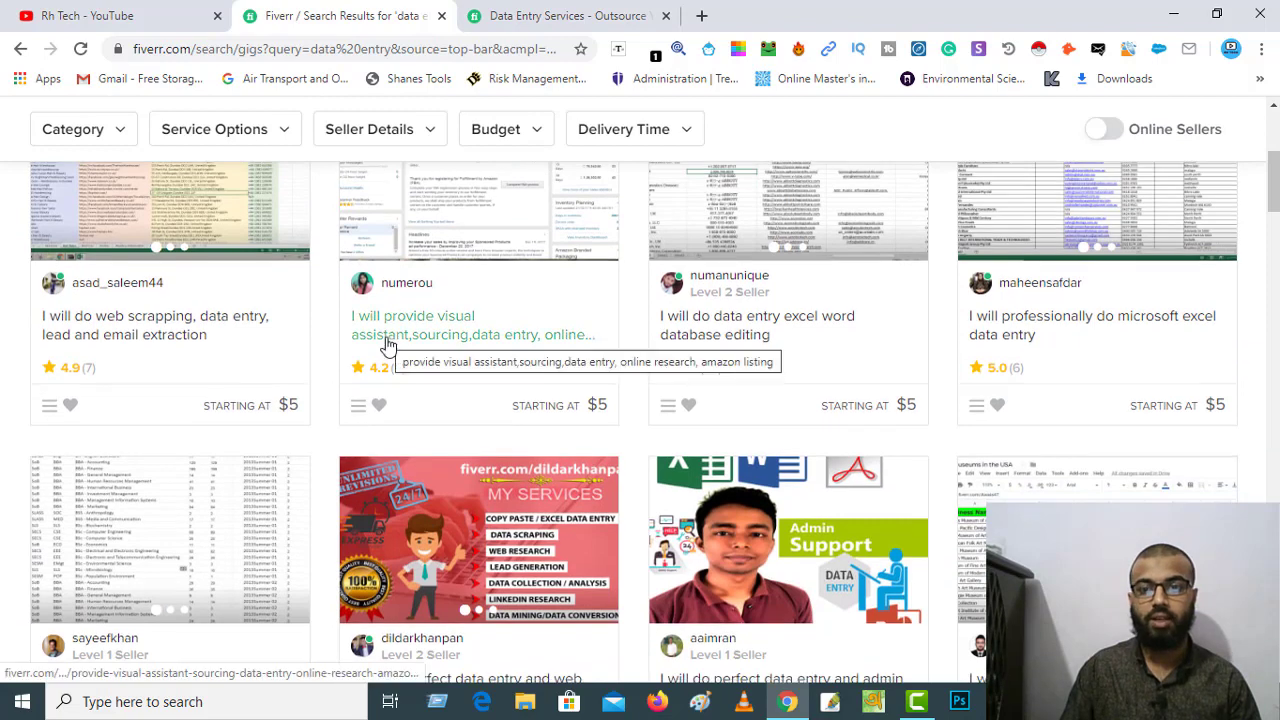
scroll(388, 340, "down", 4)
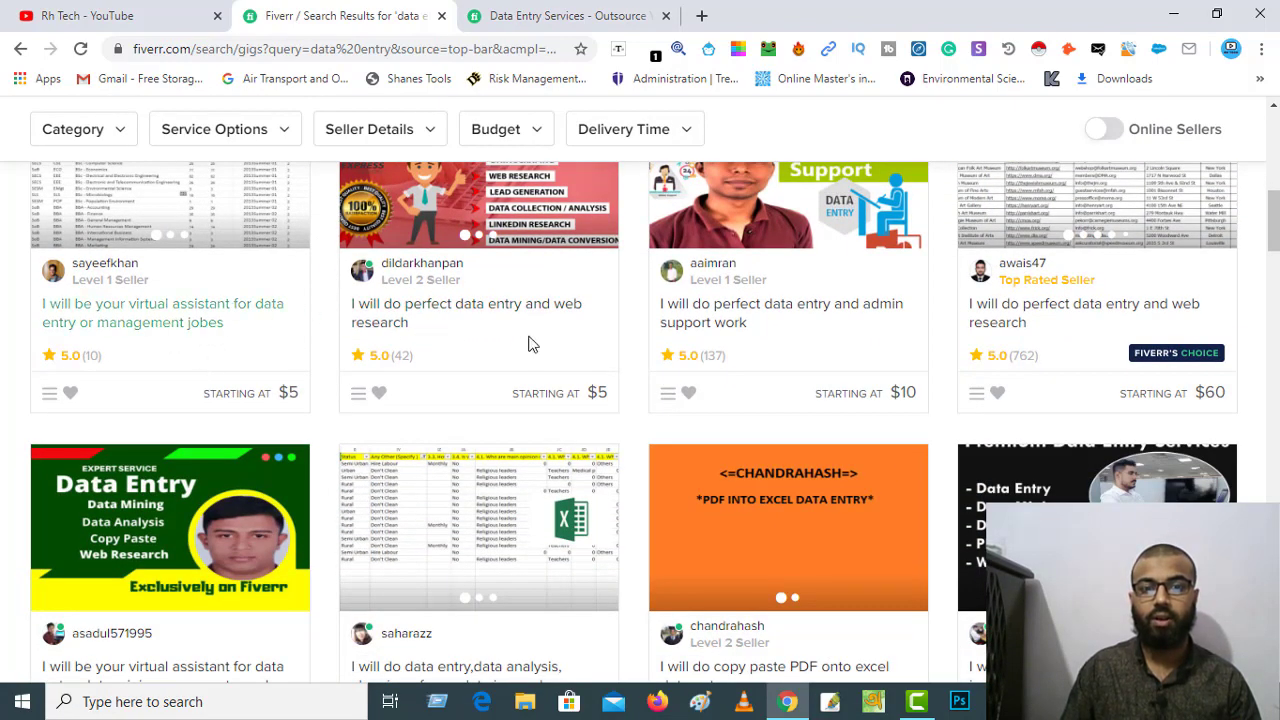
scroll(563, 372, "down", 3)
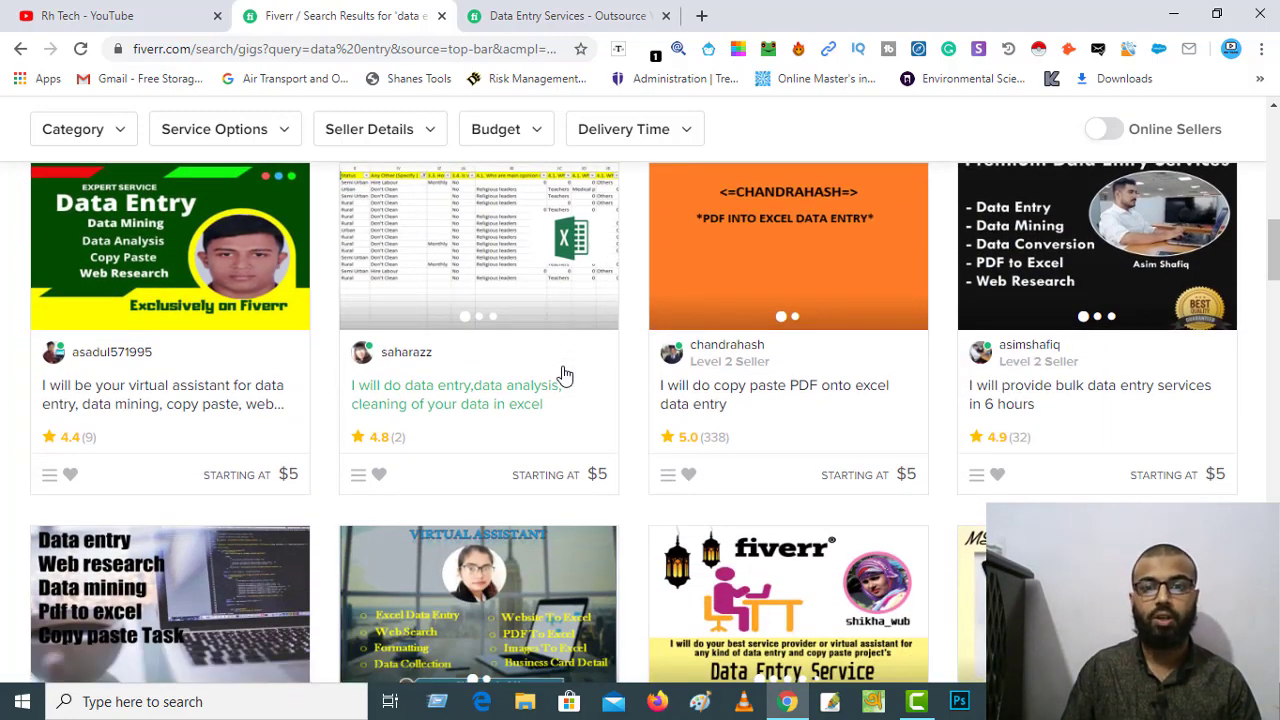
scroll(563, 374, "down", 2)
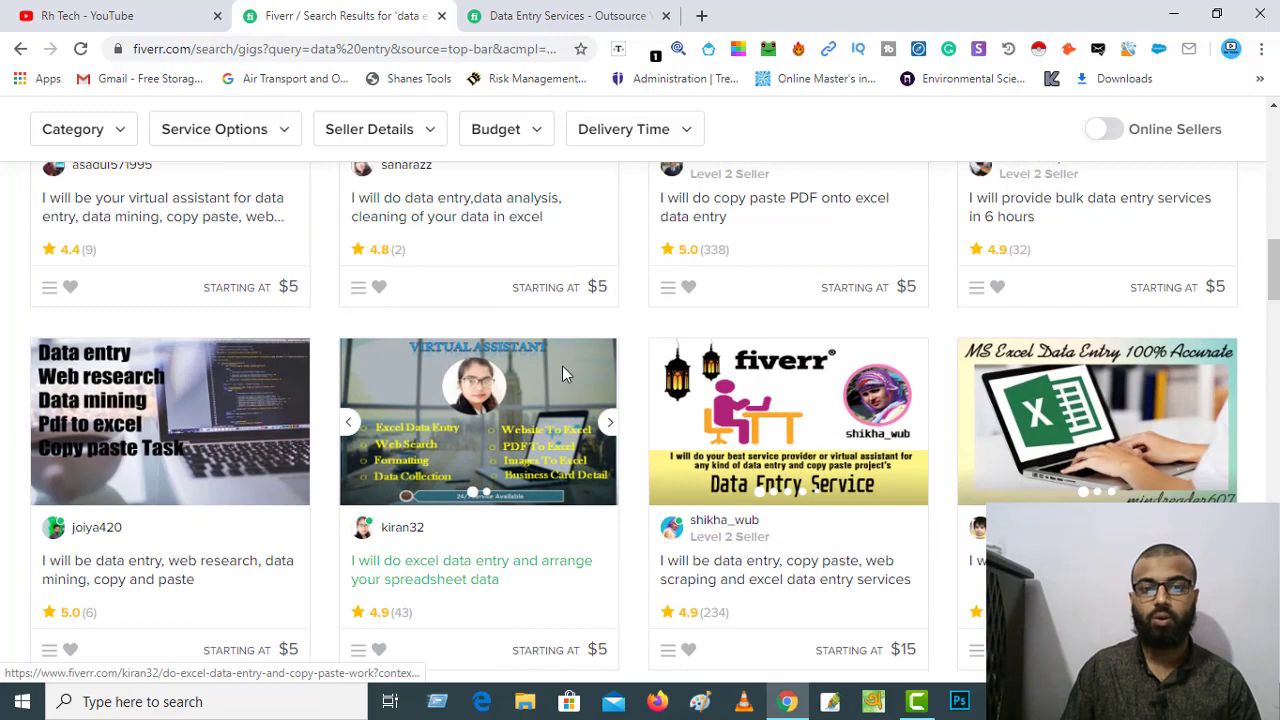
scroll(563, 372, "up", 6)
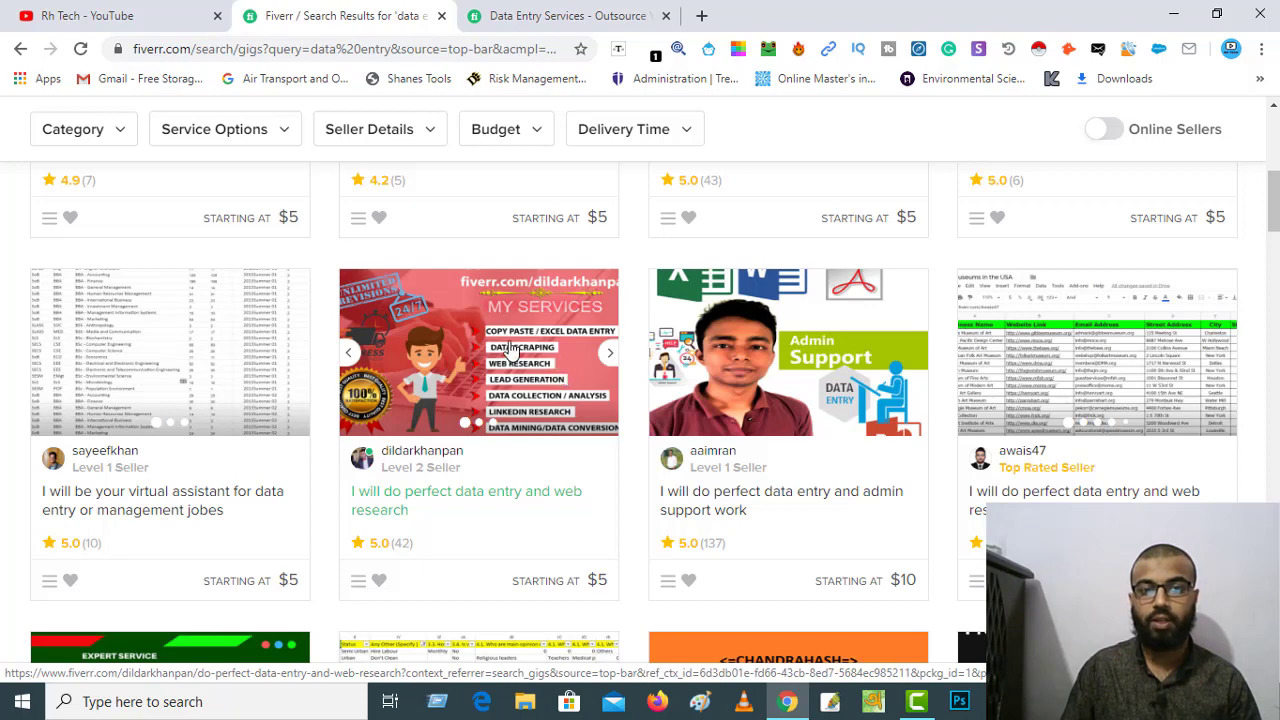
scroll(517, 386, "down", 1)
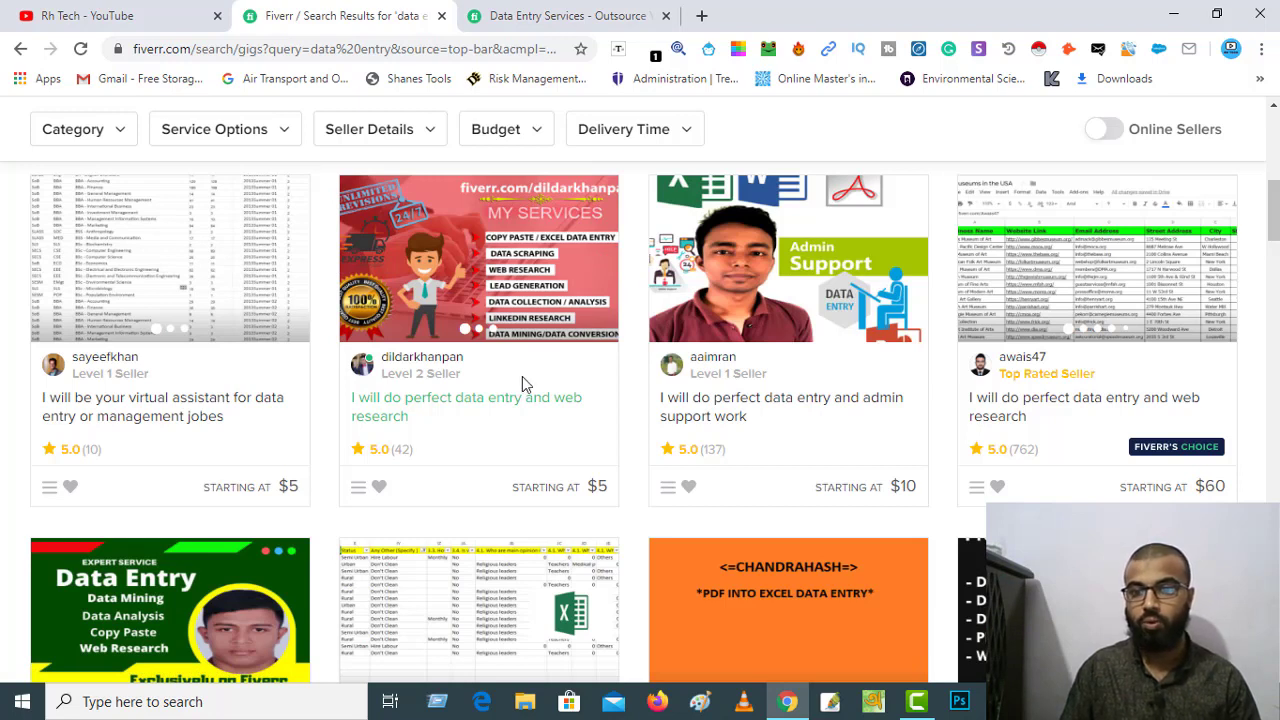
Open the Top Rated Seller's "I will do perfect data entry and web research" gig in a new tab and close the Data Entry category tab.
mouse_move(1176, 460)
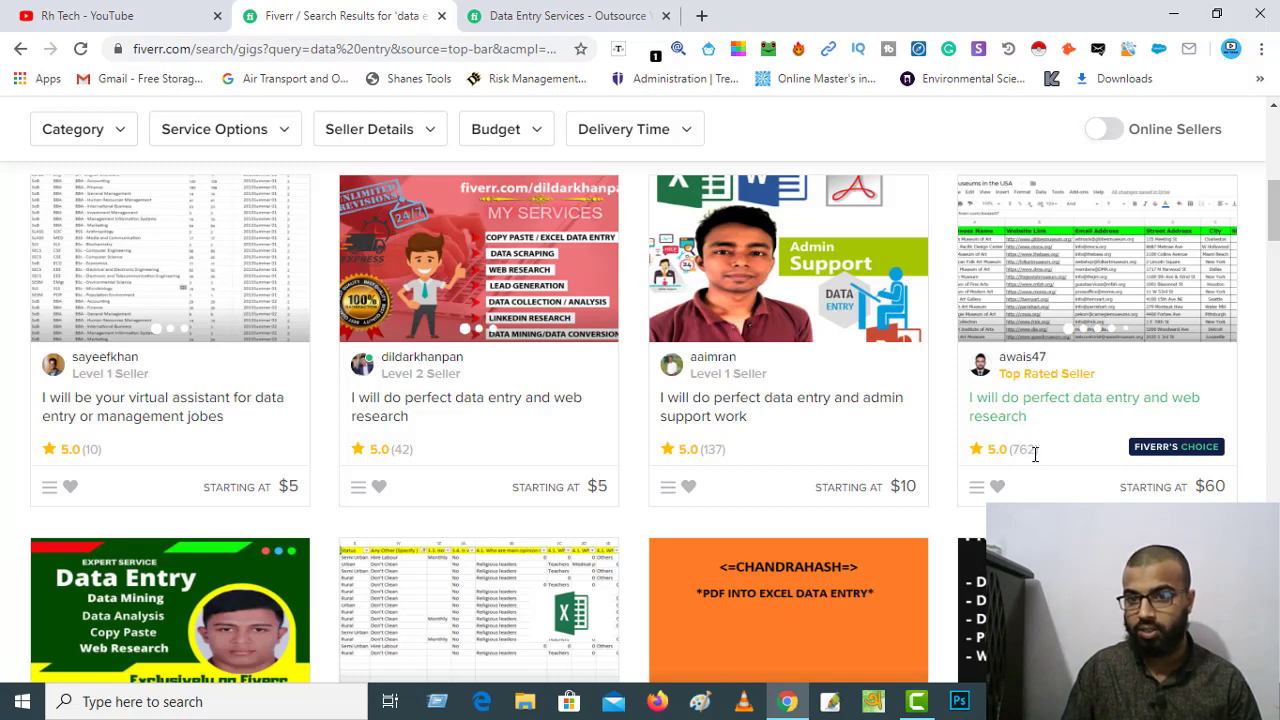
right_click(1020, 406)
left_click(1046, 412)
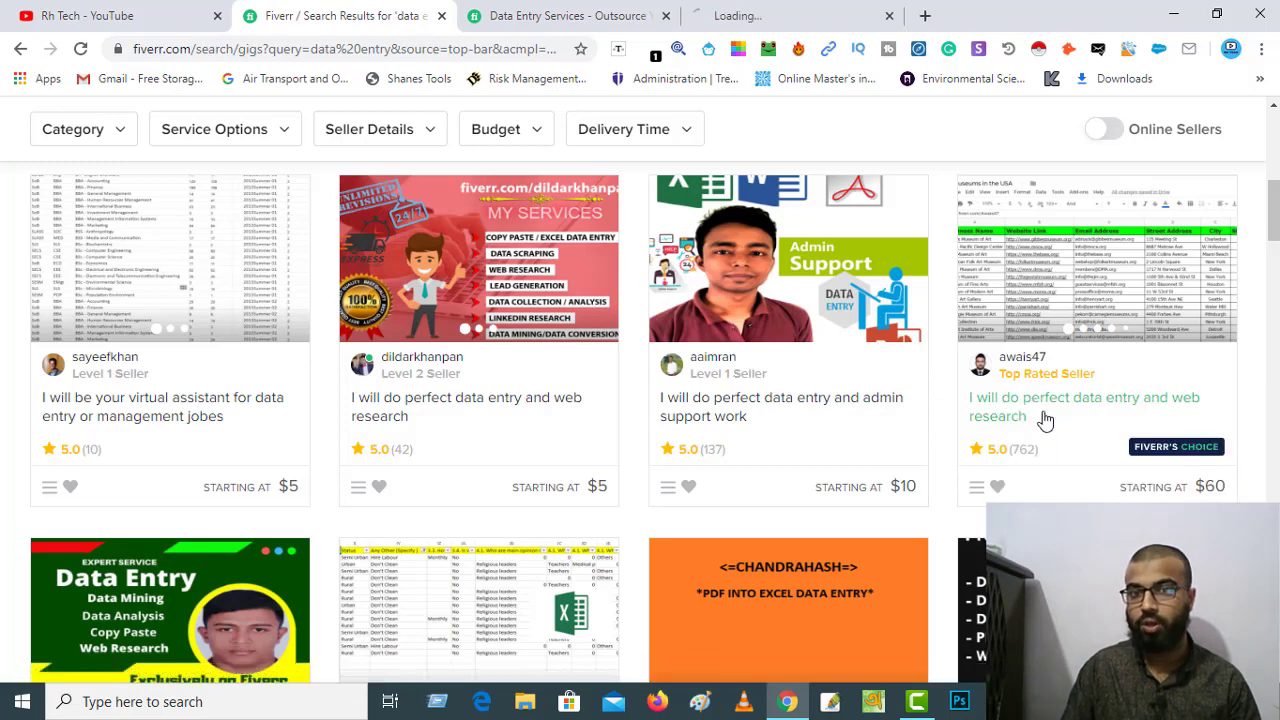
left_click(662, 18)
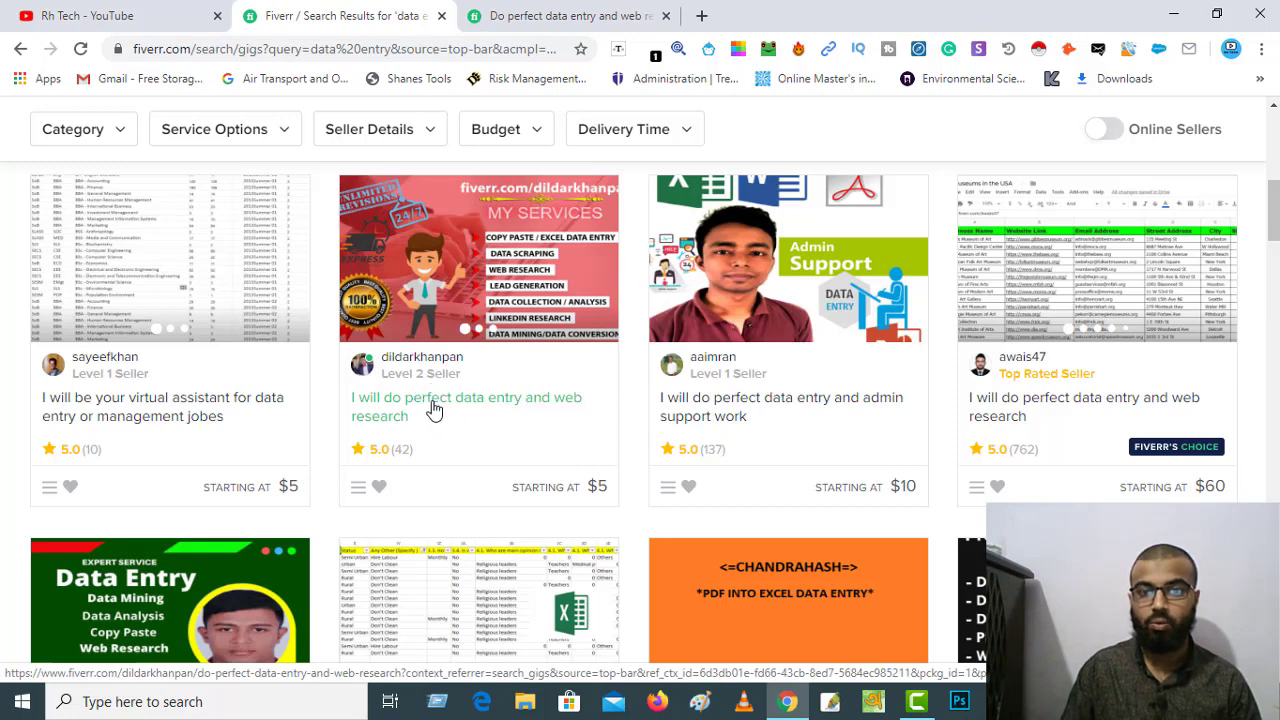
Open the "I will do perfect data entry and admin support work" gig in a new tab and switch to it.
right_click(724, 403)
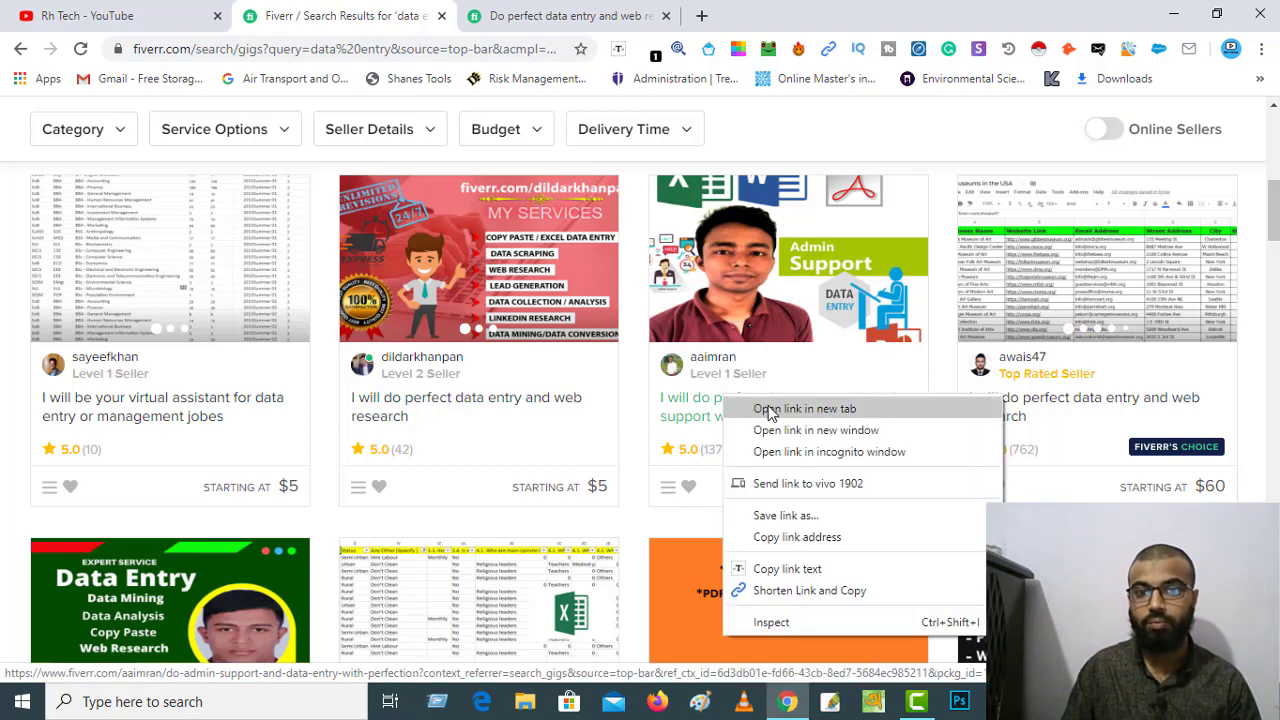
left_click(770, 410)
left_click(735, 15)
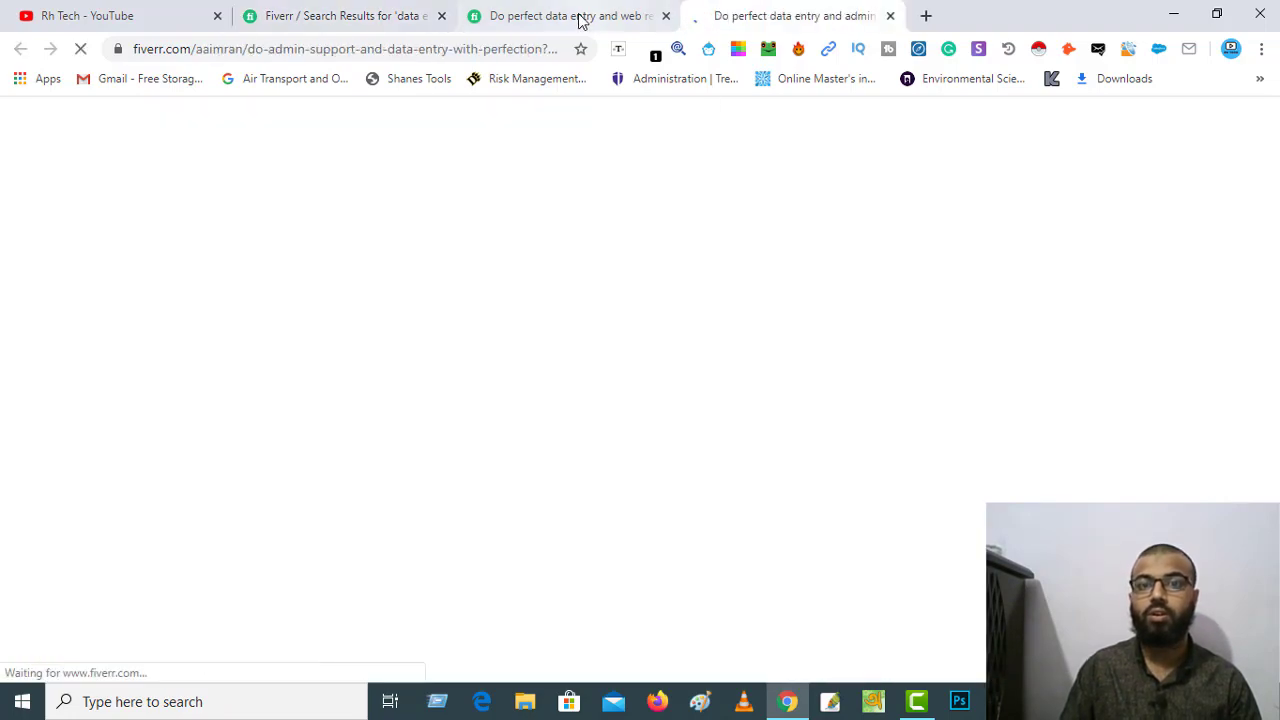
Compare the web research and admin support gig pages, checking their titles, seller levels, ratings, images and packages.
left_click(340, 15)
scroll(437, 330, "down", 8)
scroll(437, 330, "up", 5)
left_click(540, 15)
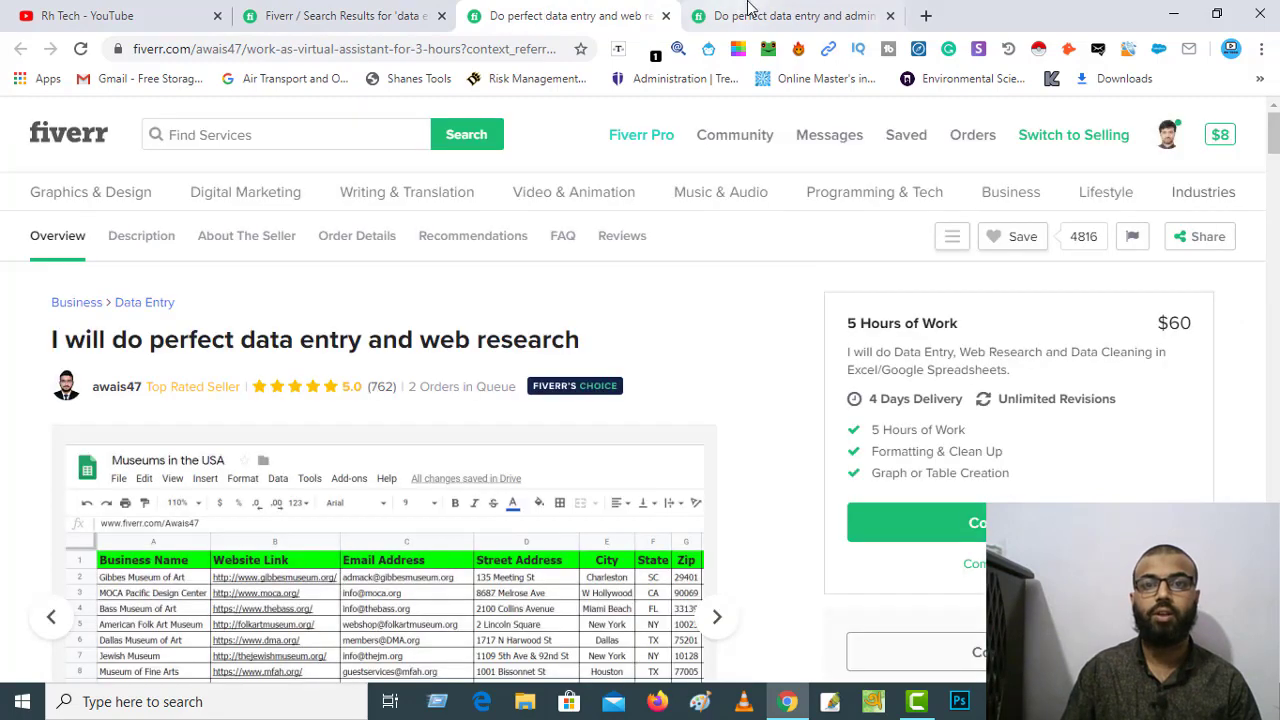
left_click(770, 13)
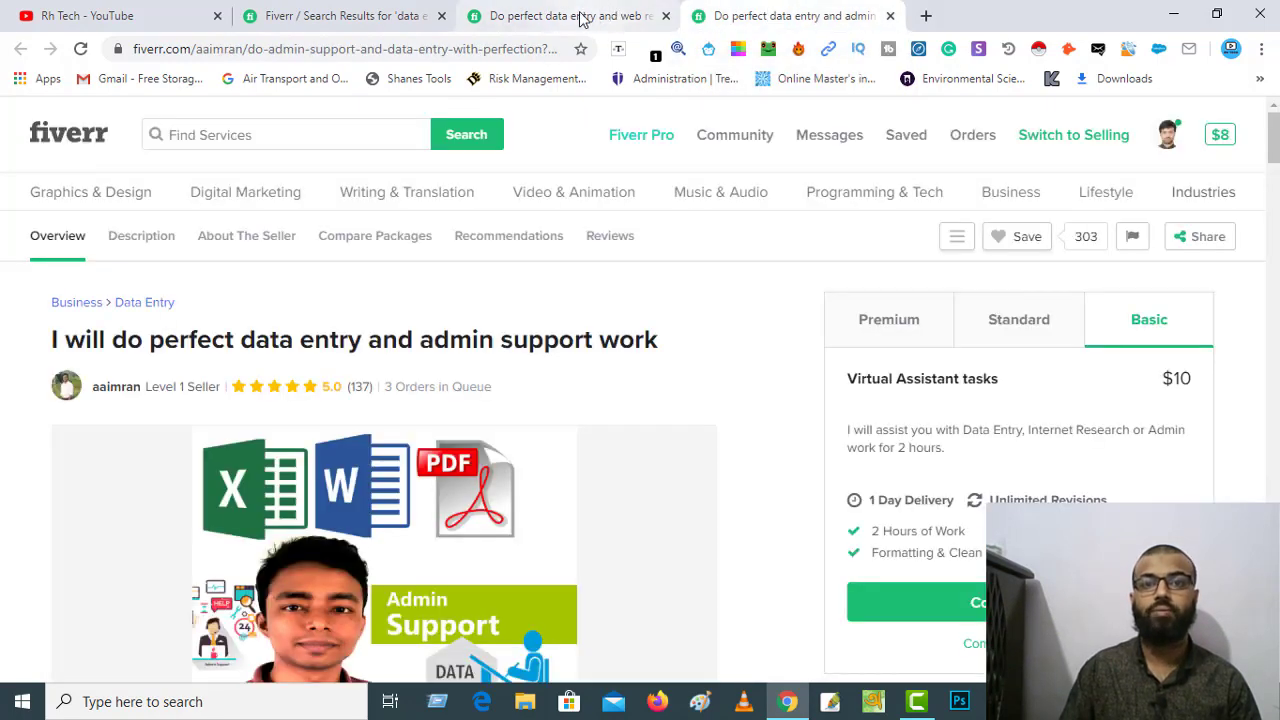
left_click(580, 18)
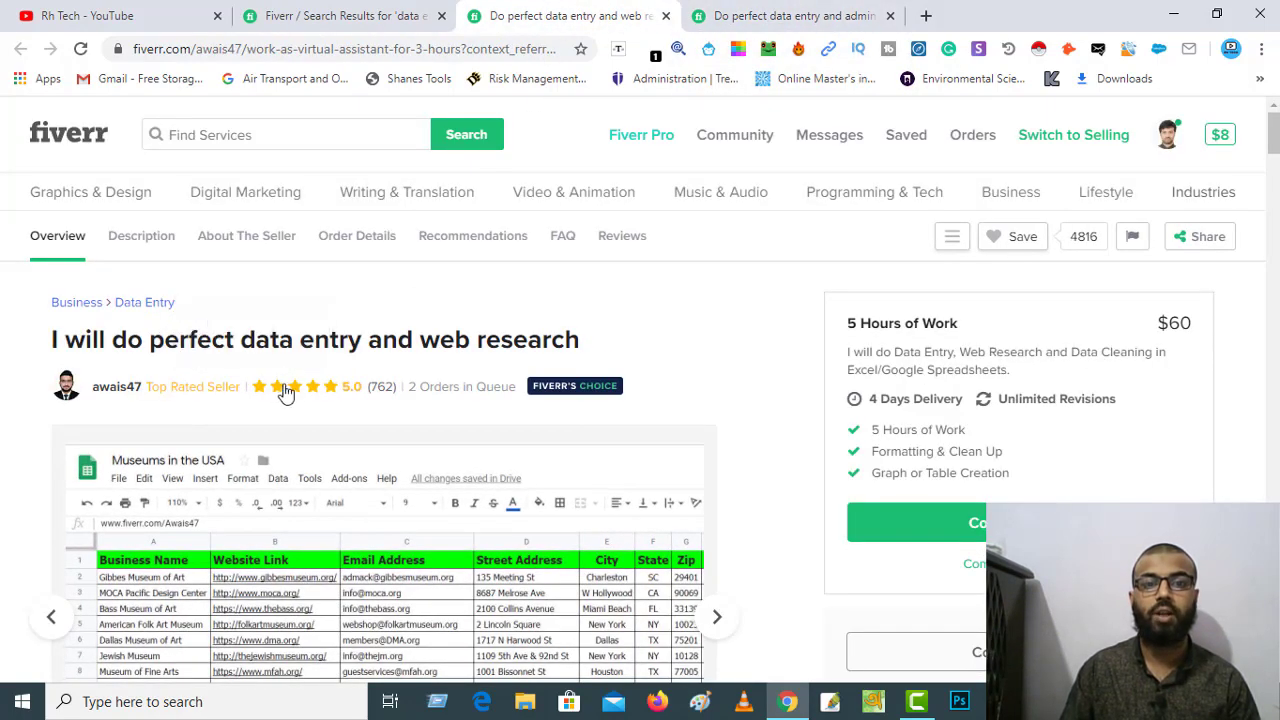
left_click(748, 22)
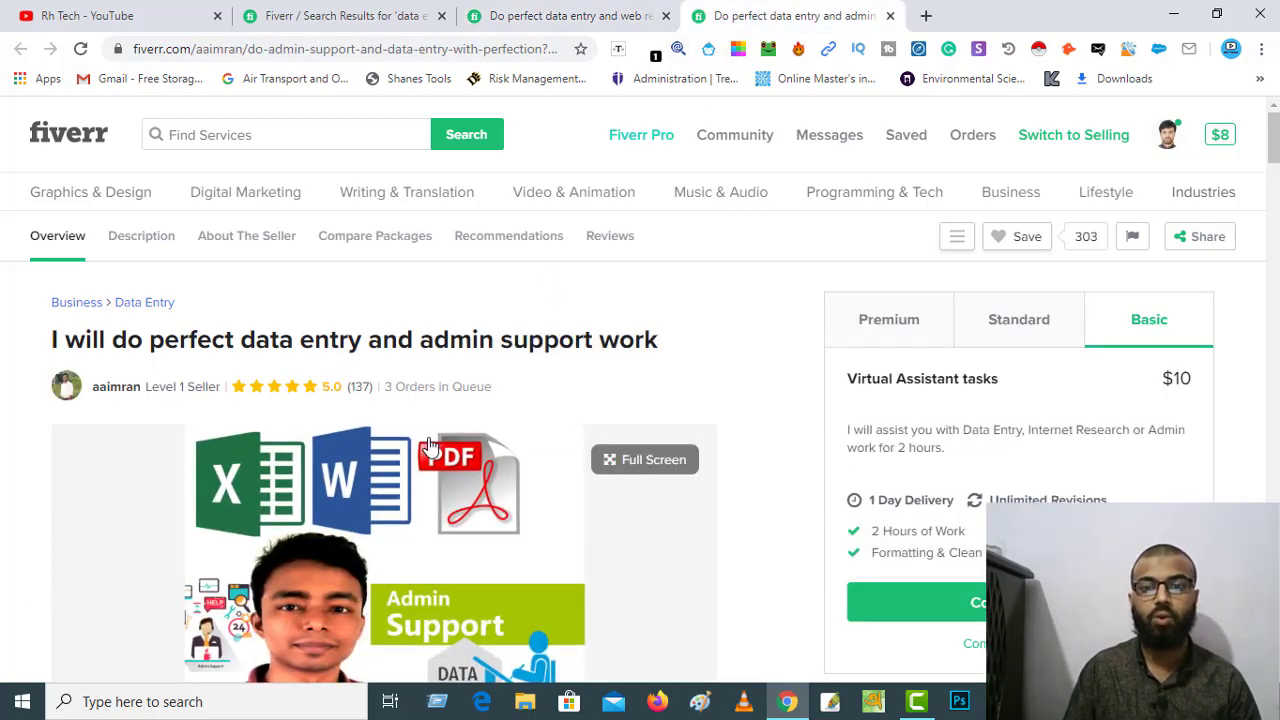
scroll(428, 445, "down", 2)
scroll(428, 443, "up", 2)
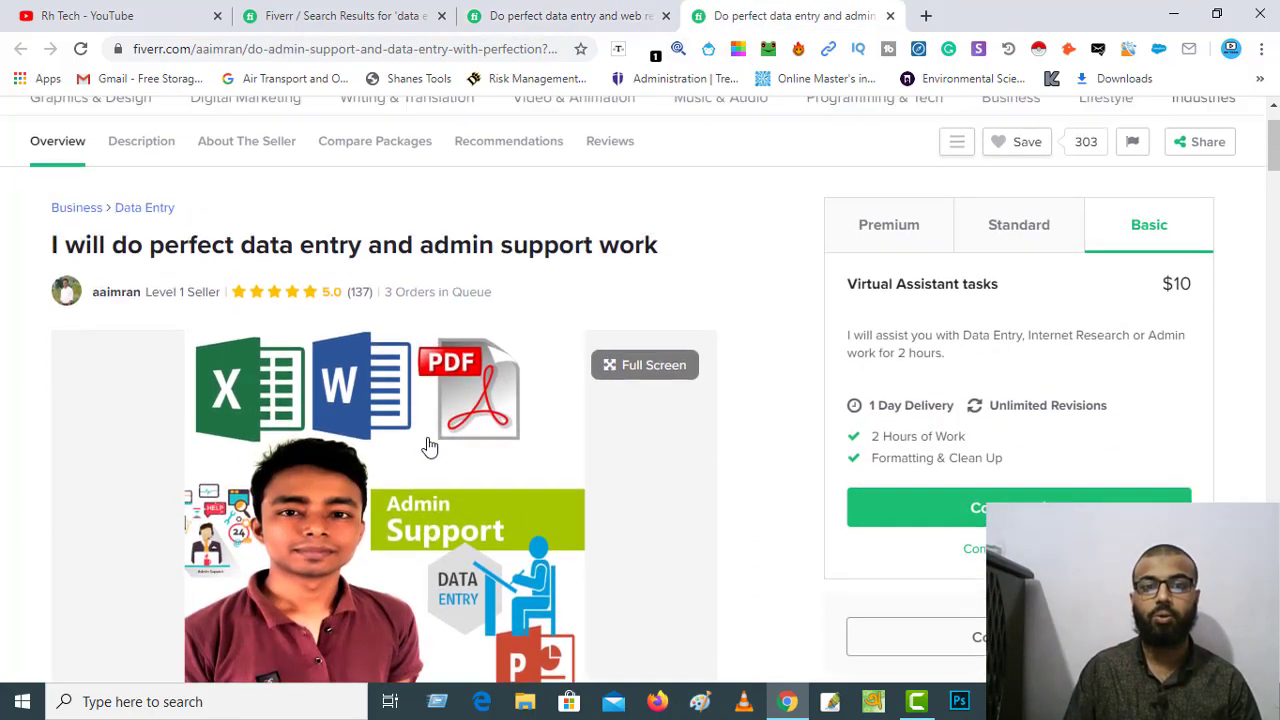
Review the web research gig's overview, and find Data Entry among the Business subcategories from the "data entry" search results.
left_click(560, 22)
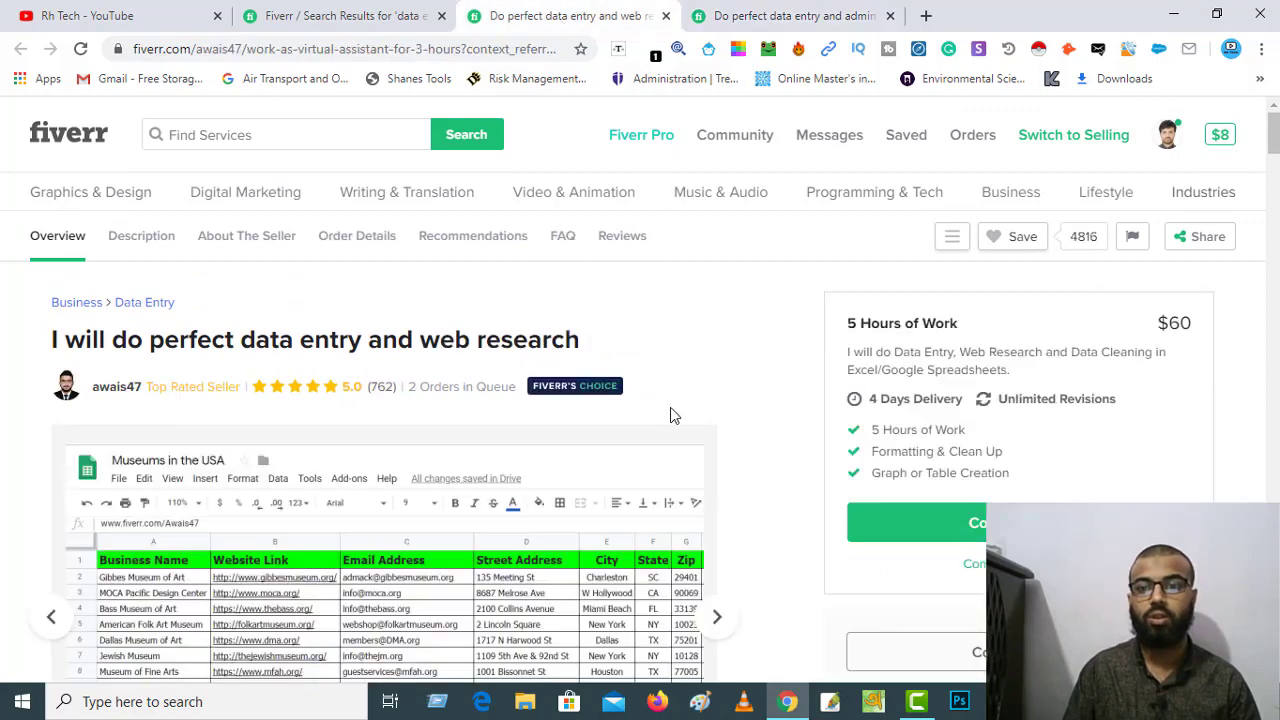
scroll(670, 407, "down", 3)
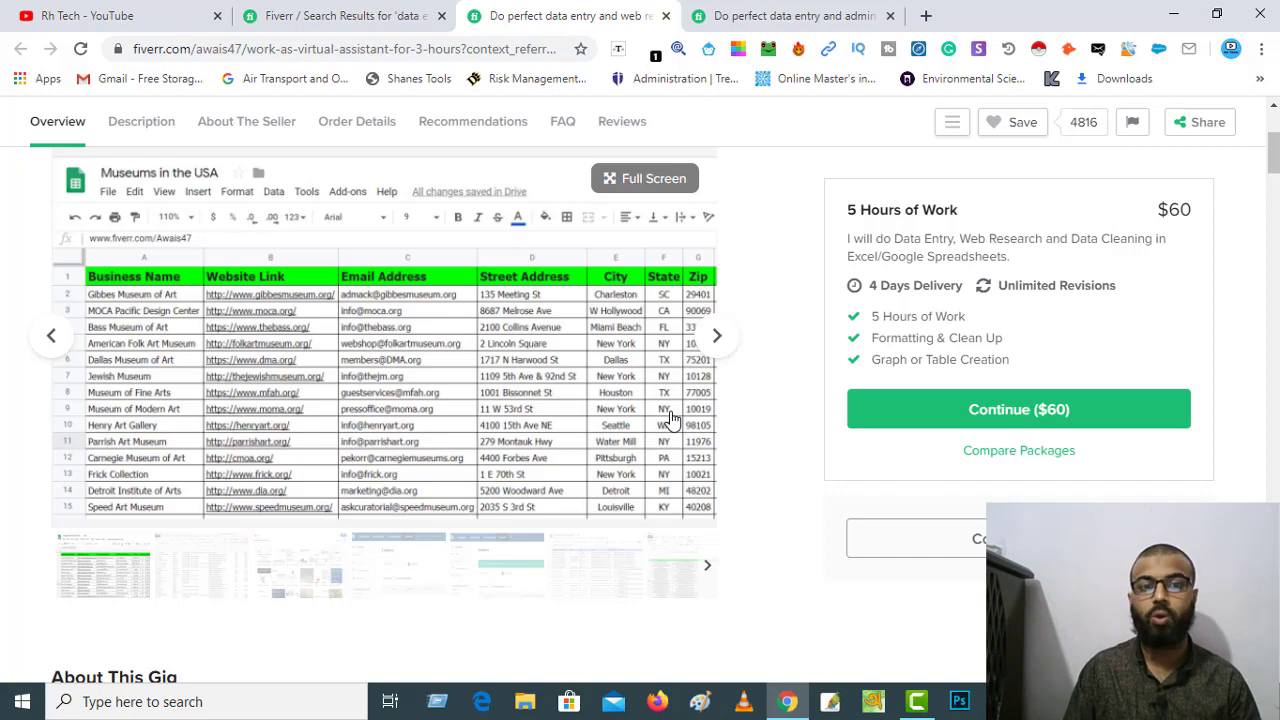
scroll(670, 418, "up", 3)
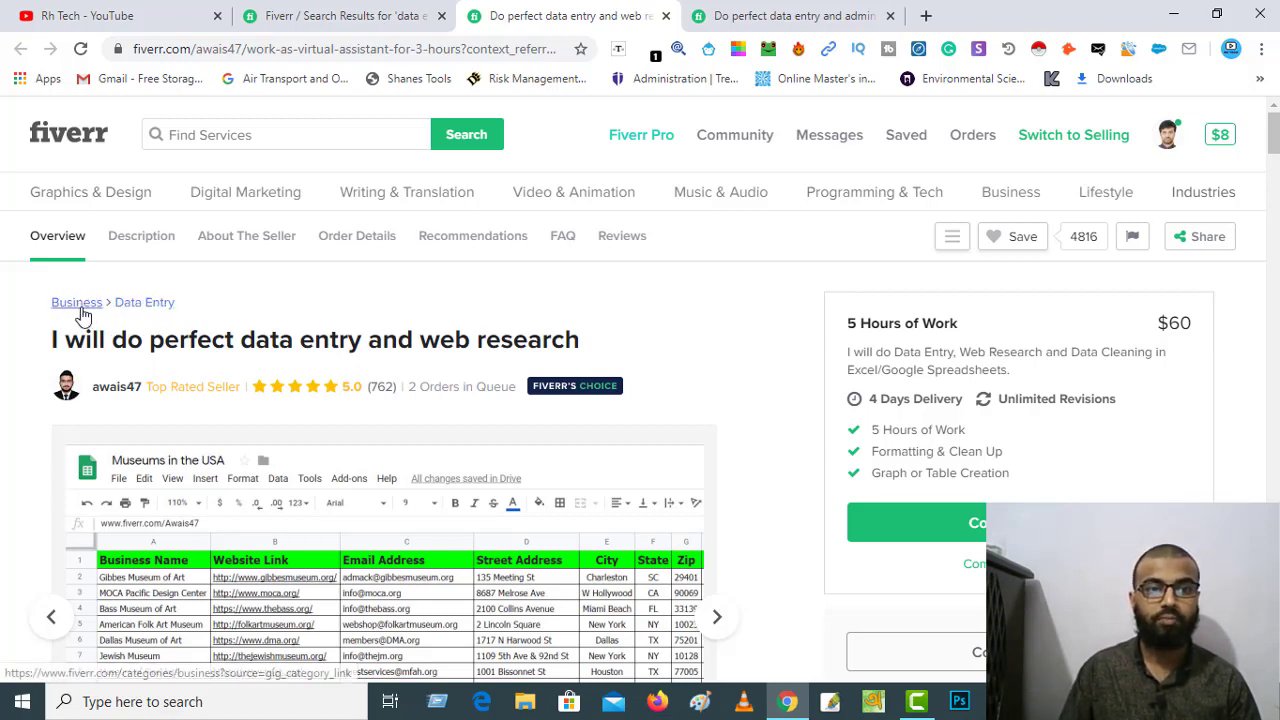
left_click(271, 15)
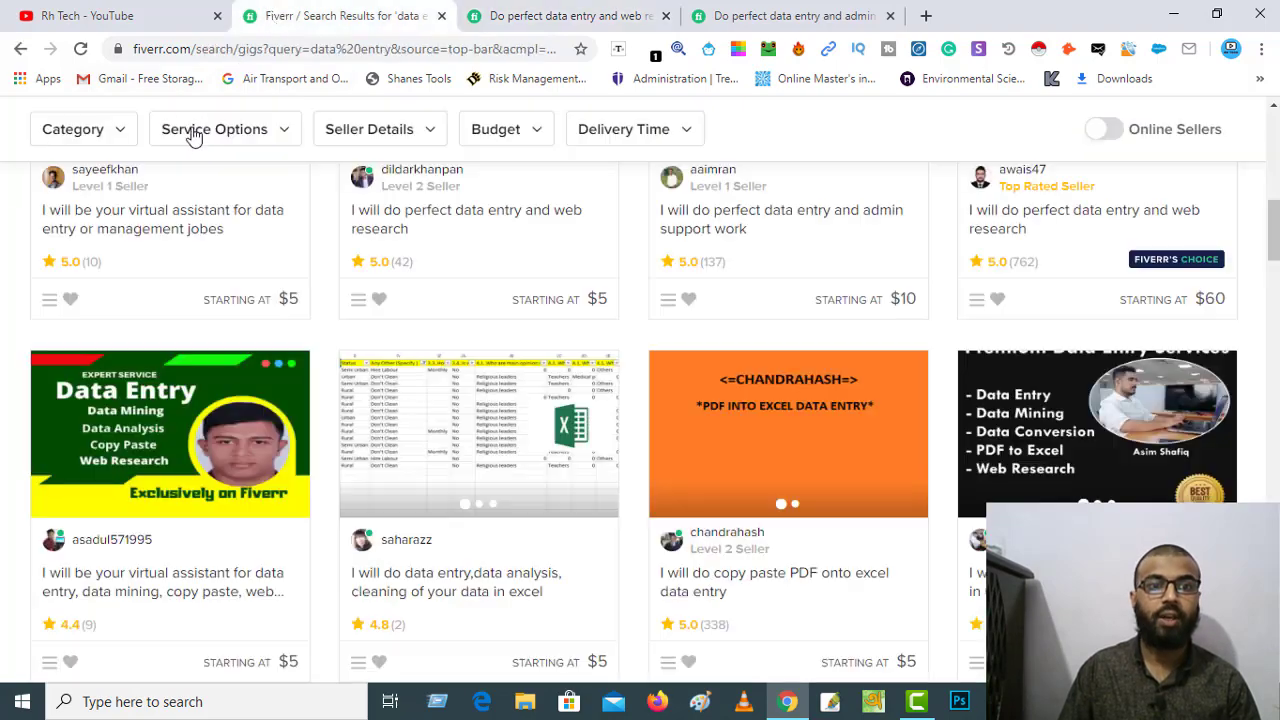
scroll(190, 187, "up", 9)
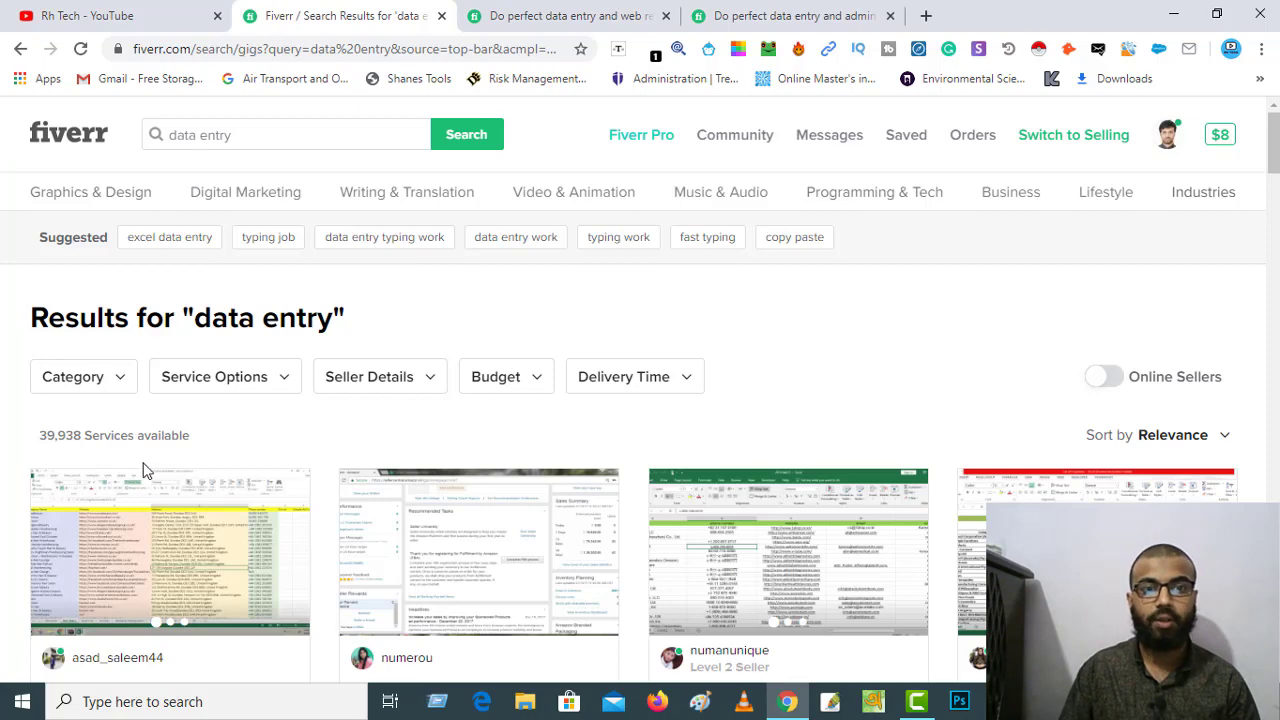
mouse_move(1023, 199)
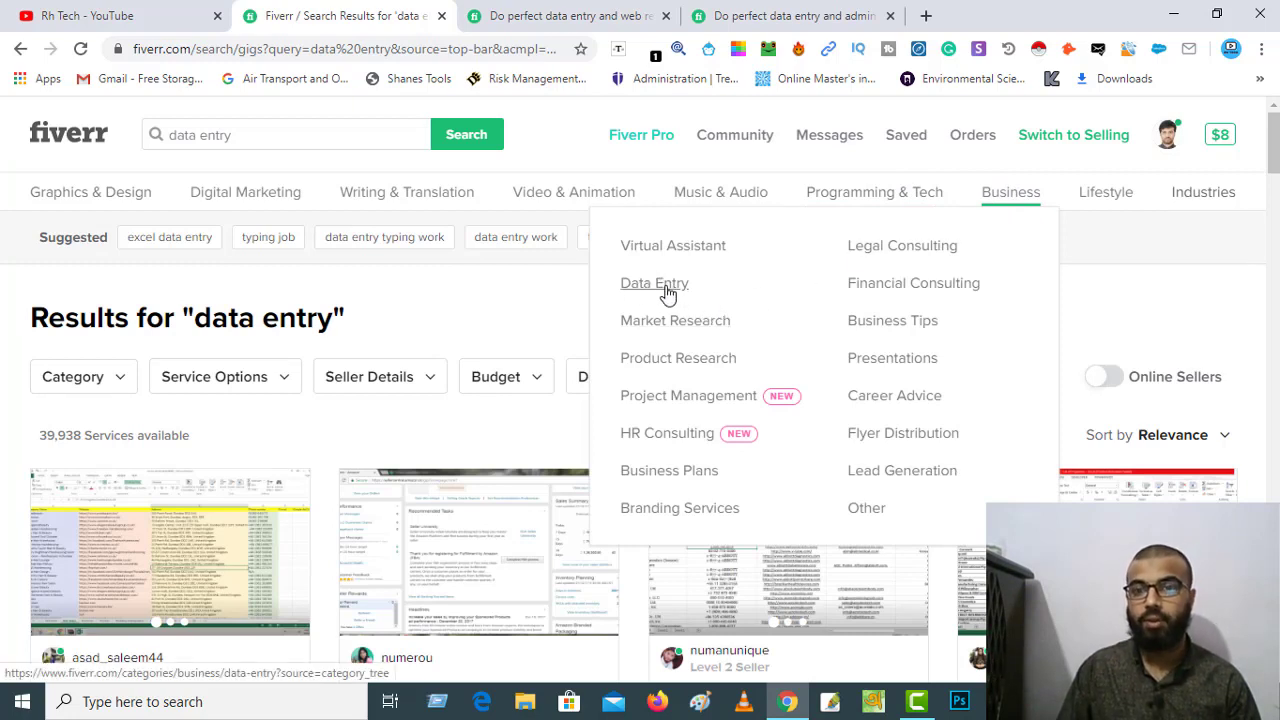
Compare the category and subcategory paths of the web research and admin support gigs.
left_click(565, 16)
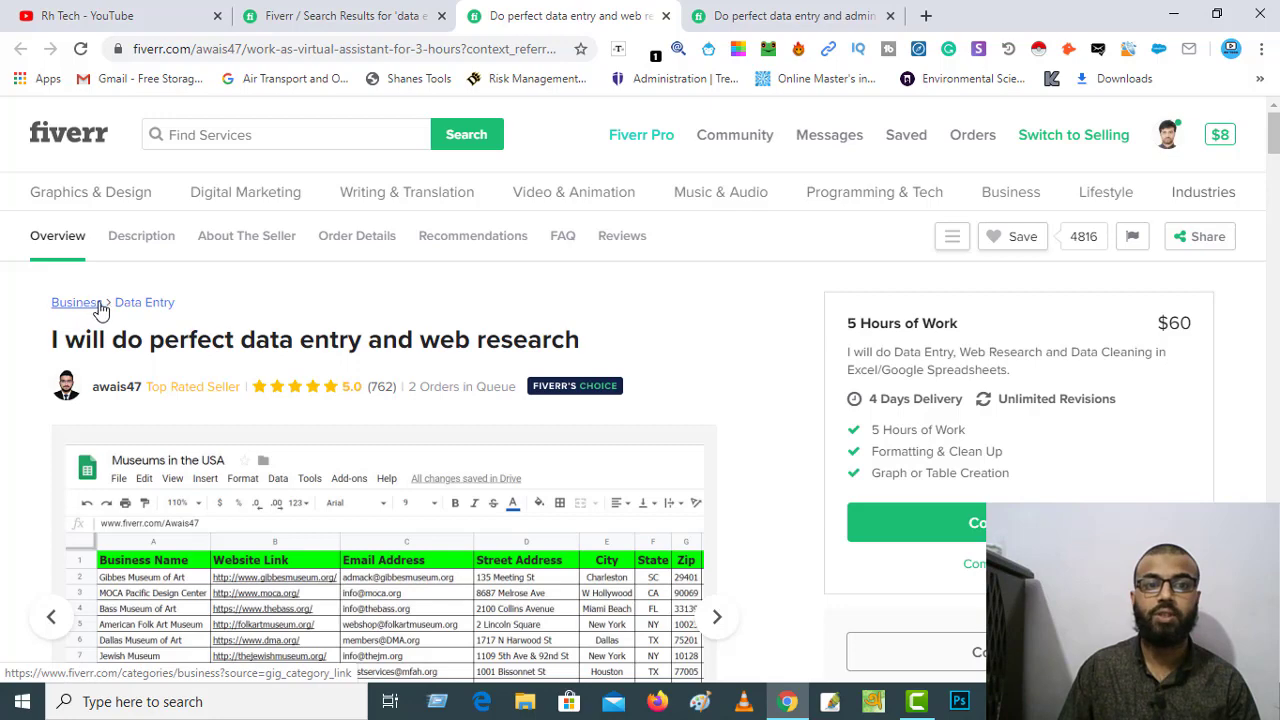
left_click(750, 16)
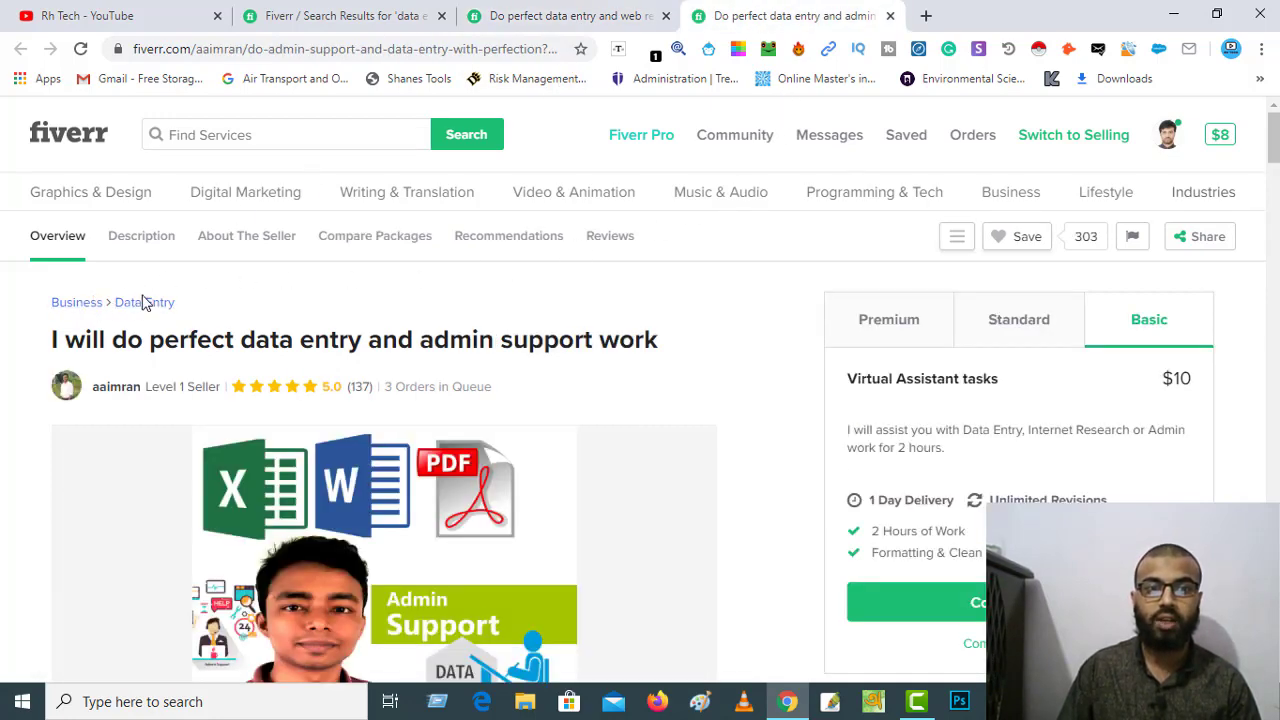
left_click(537, 18)
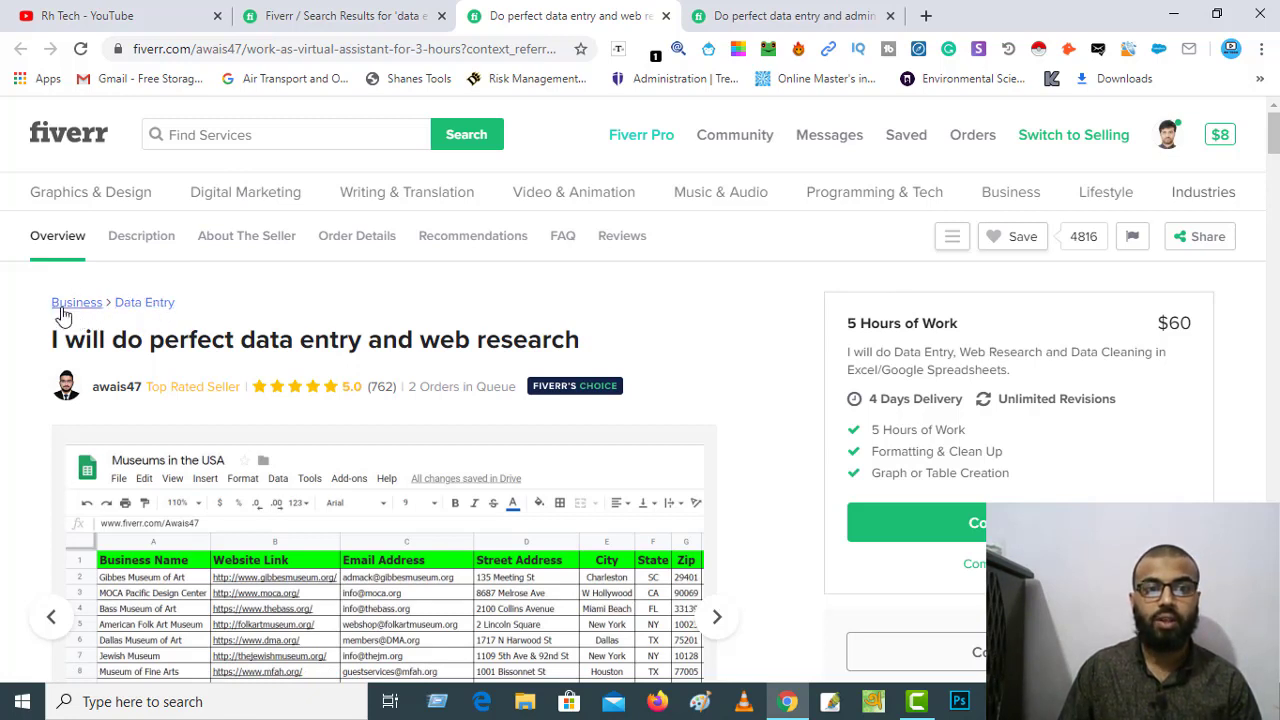
Examine the web research gig's title, sample images, full description and package offer.
left_click_drag(42, 352, 587, 356)
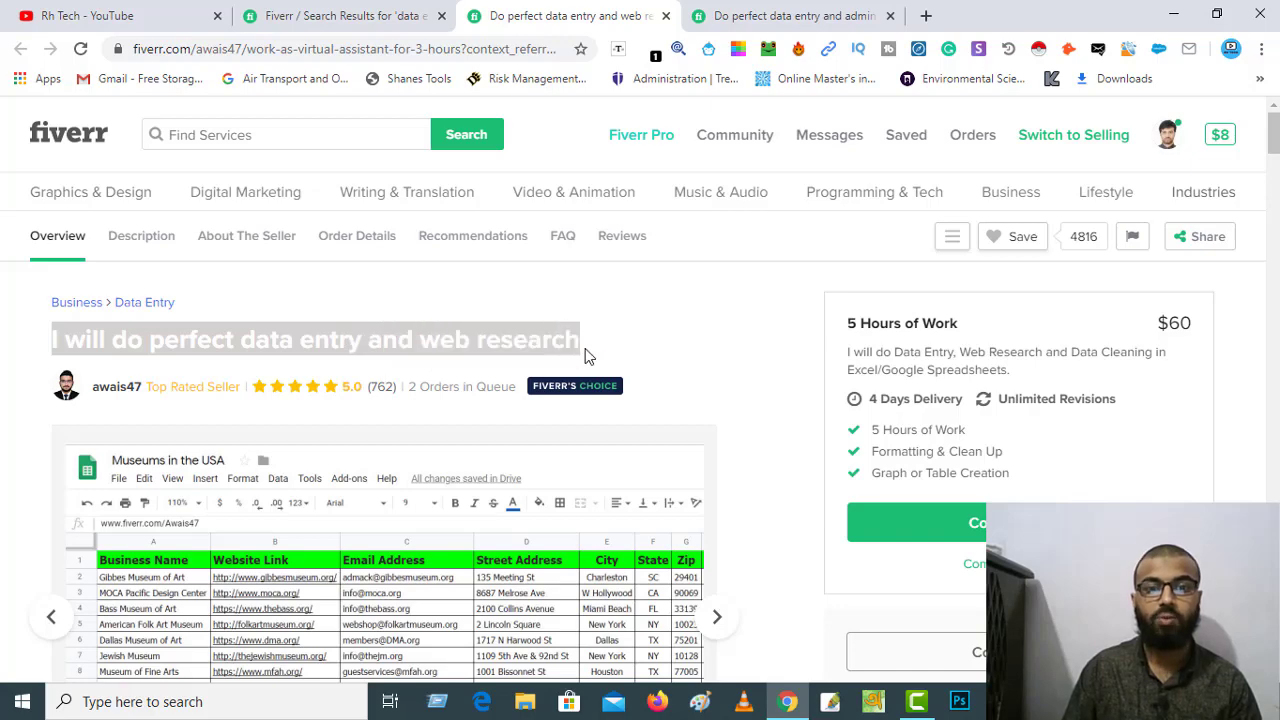
scroll(600, 360, "down", 3)
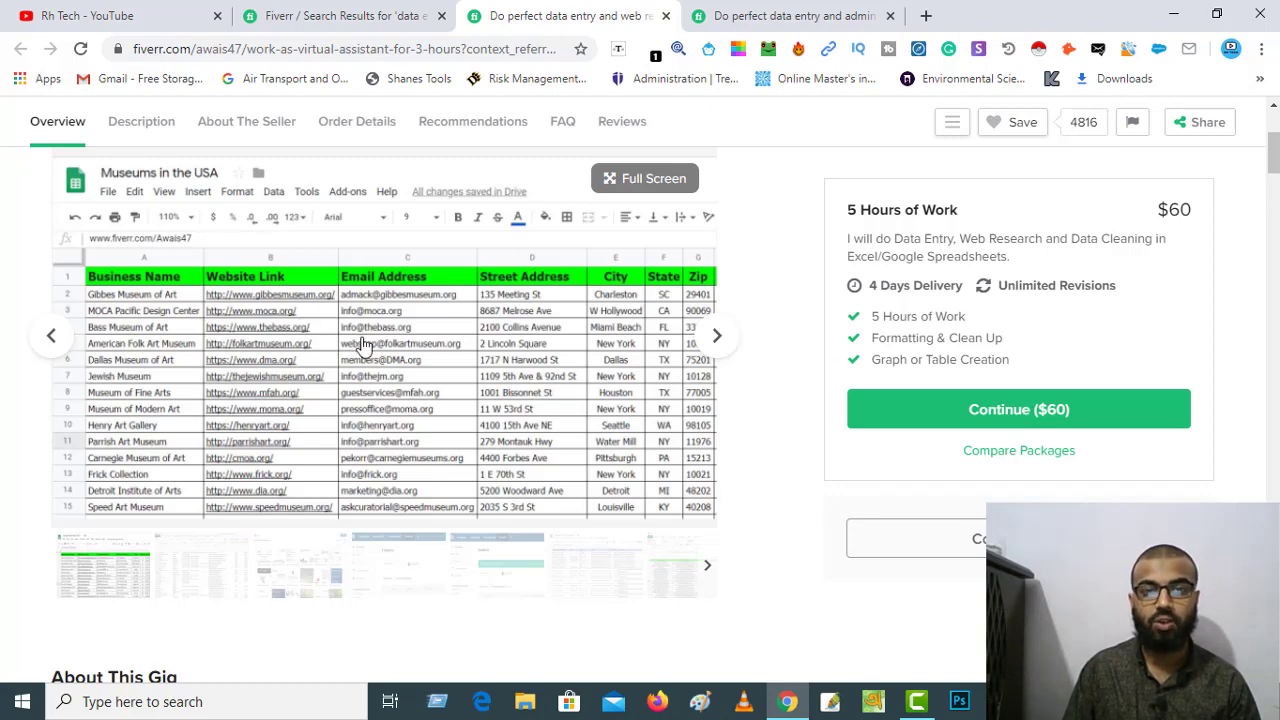
scroll(362, 344, "down", 5)
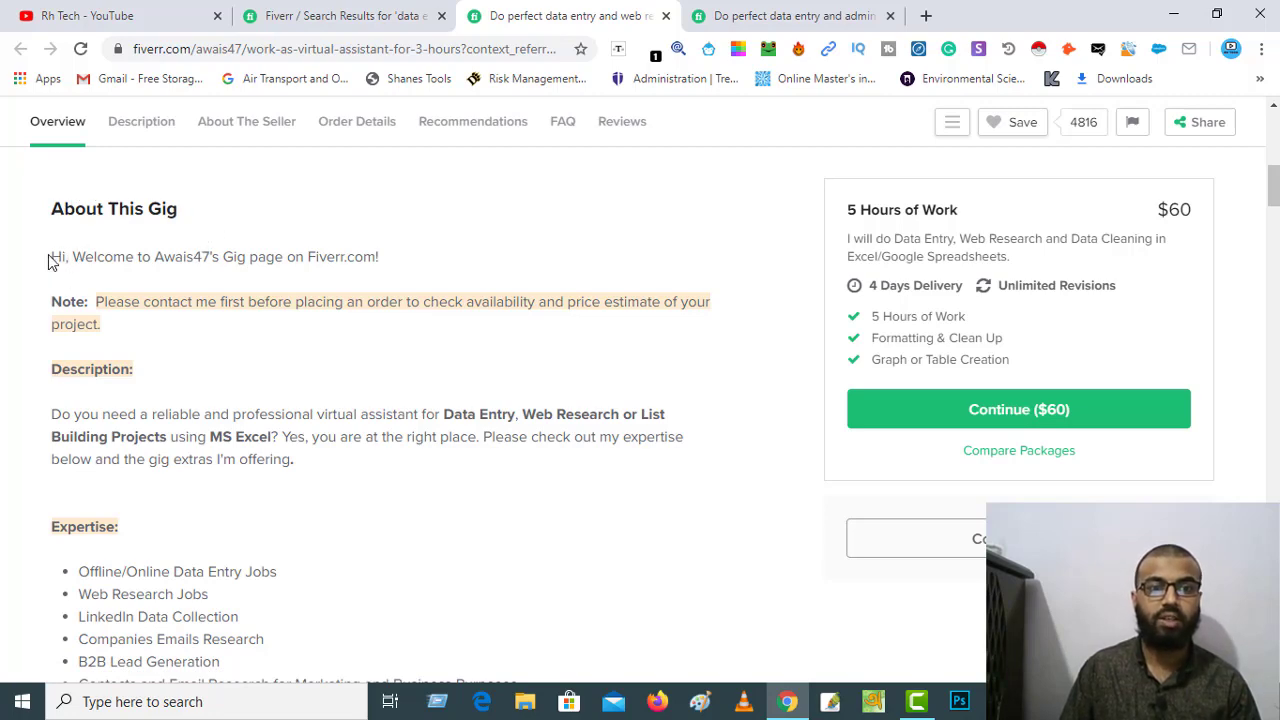
left_click_drag(50, 258, 460, 507)
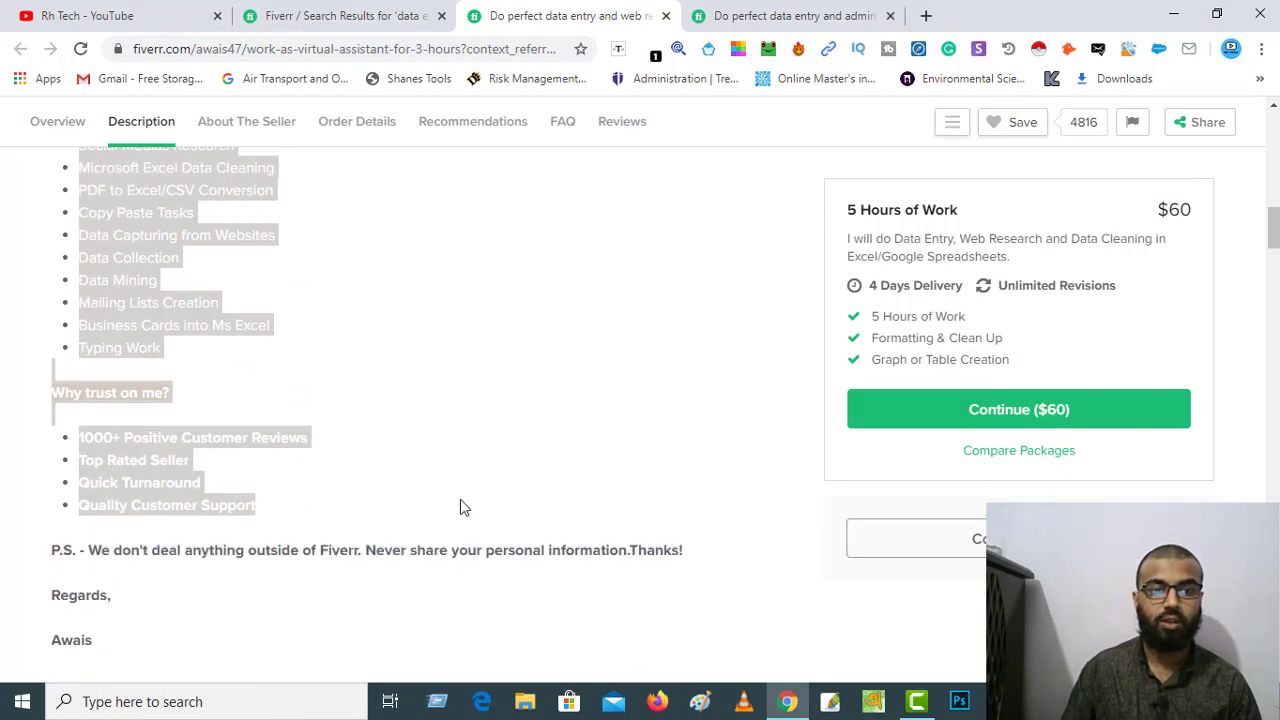
scroll(297, 526, "down", 4)
scroll(305, 538, "up", 3)
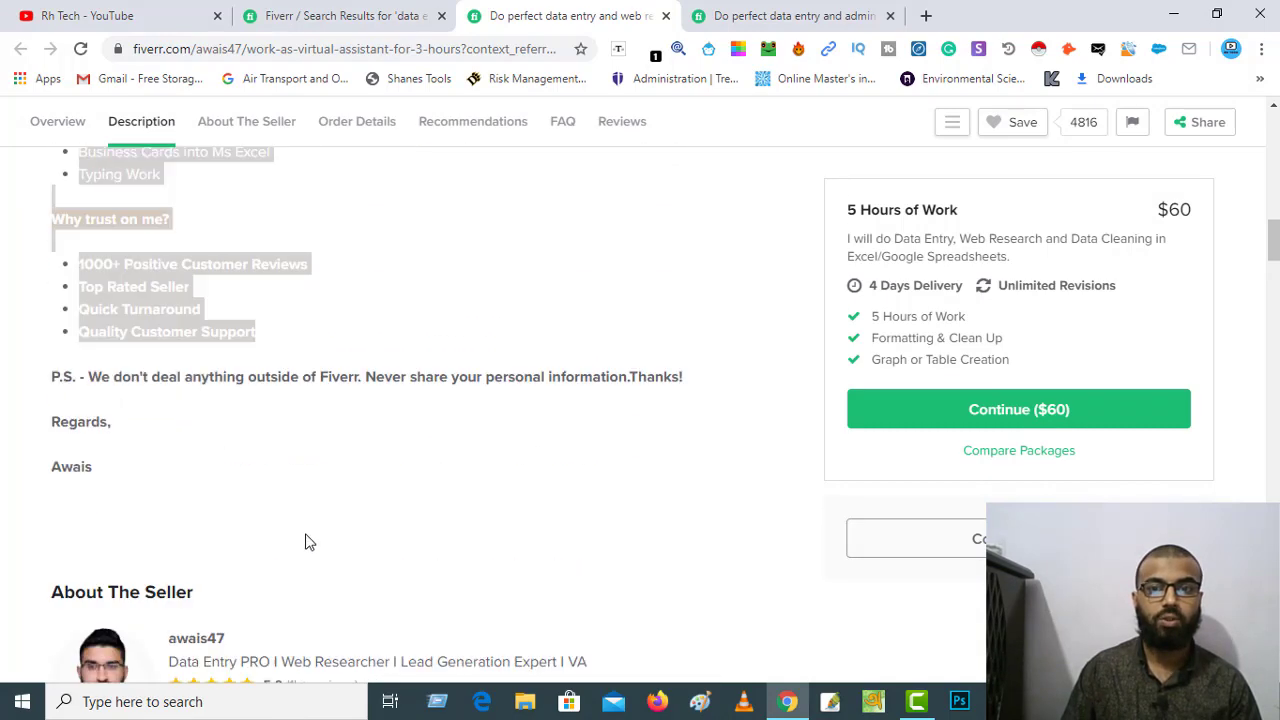
scroll(321, 543, "up", 10)
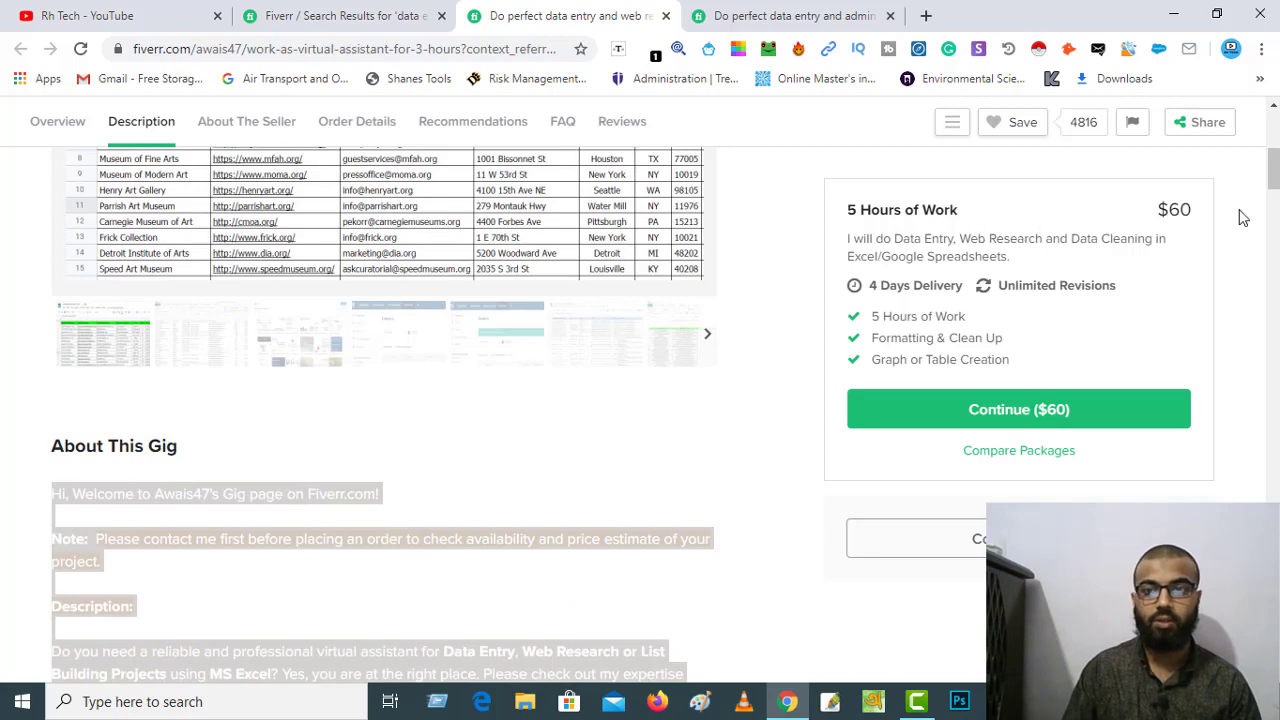
scroll(1105, 361, "up", 3)
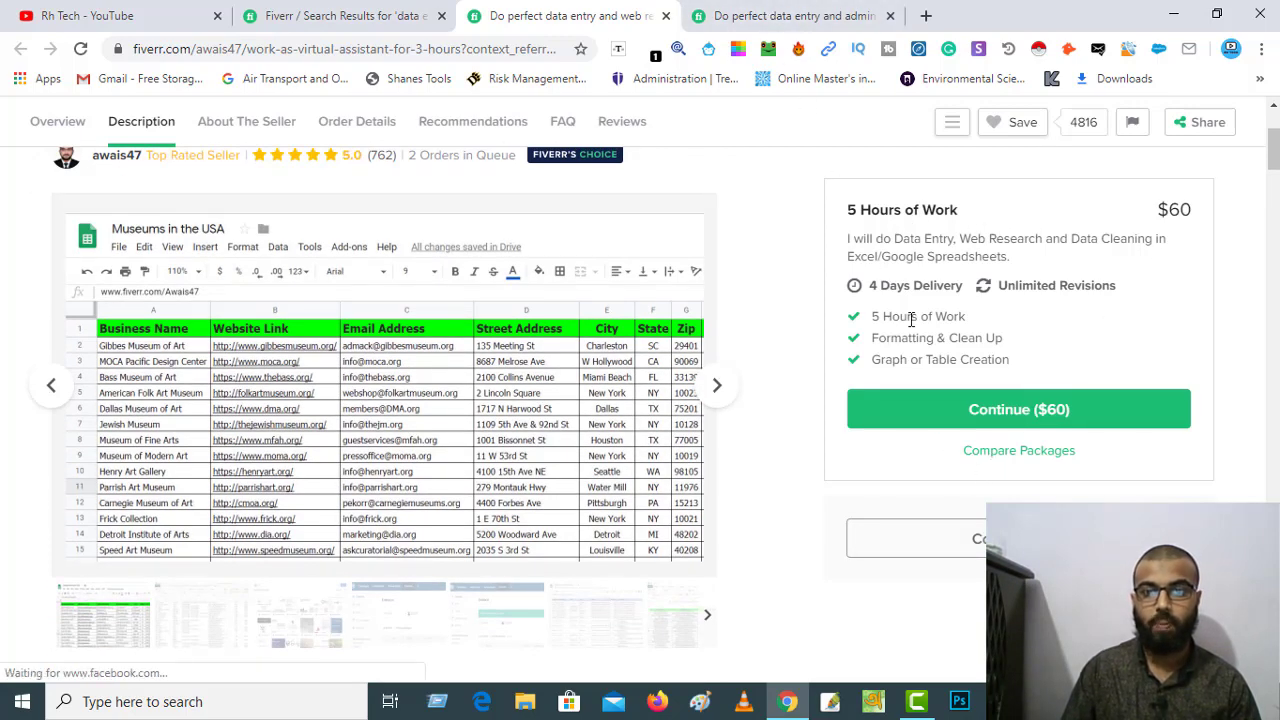
Examine the rest of the web research gig page: seller profile, order details, recommendations, FAQ, reviews and related tags.
scroll(608, 390, "down", 15)
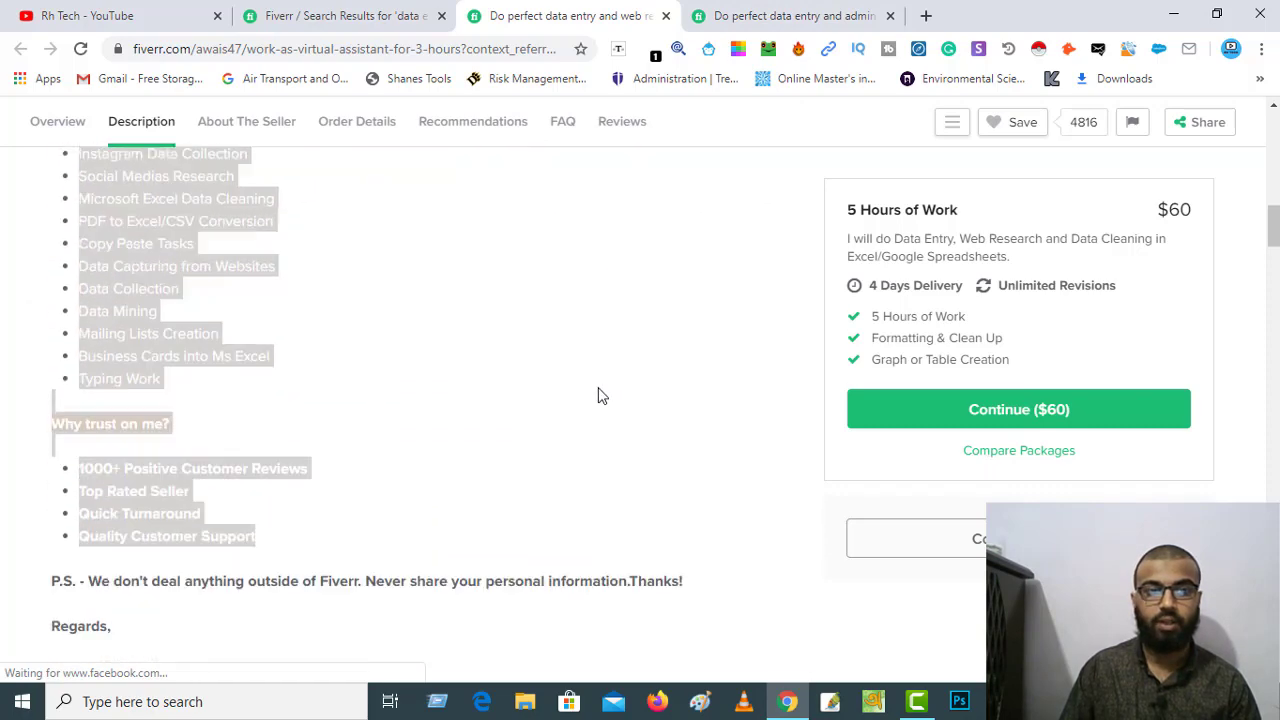
scroll(591, 394, "down", 5)
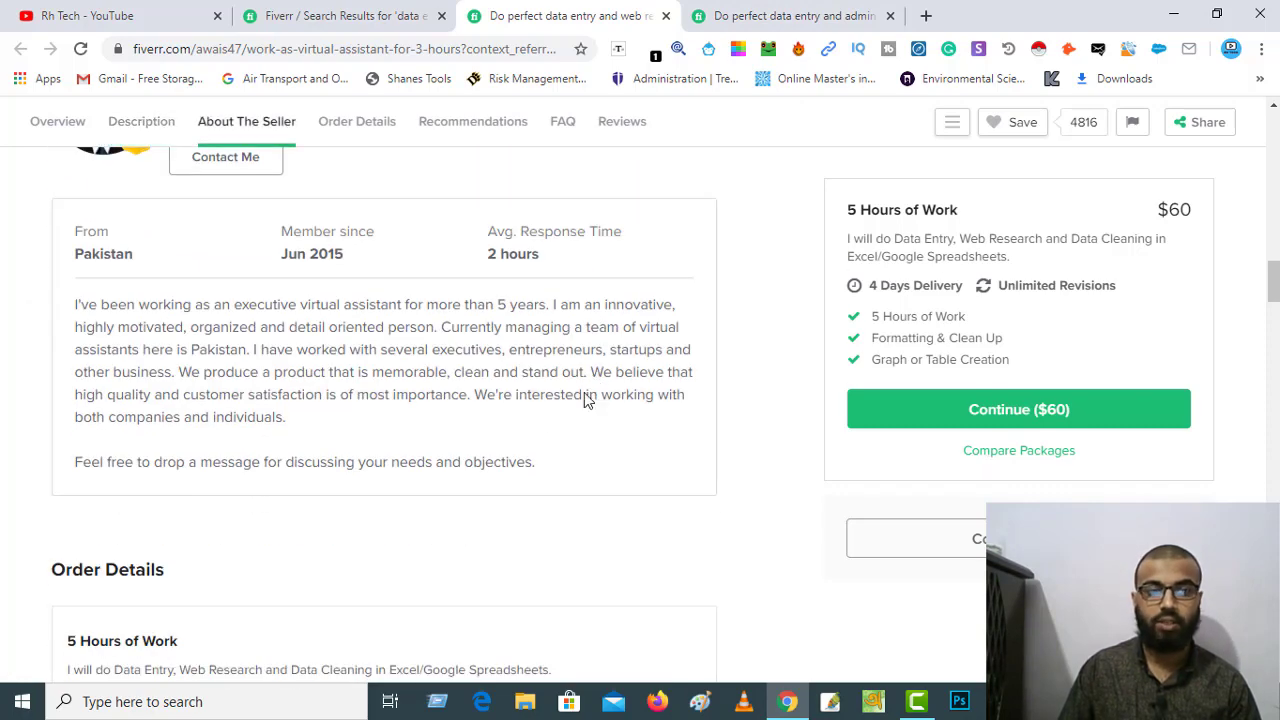
scroll(586, 398, "down", 8)
scroll(533, 443, "up", 3)
scroll(537, 440, "down", 6)
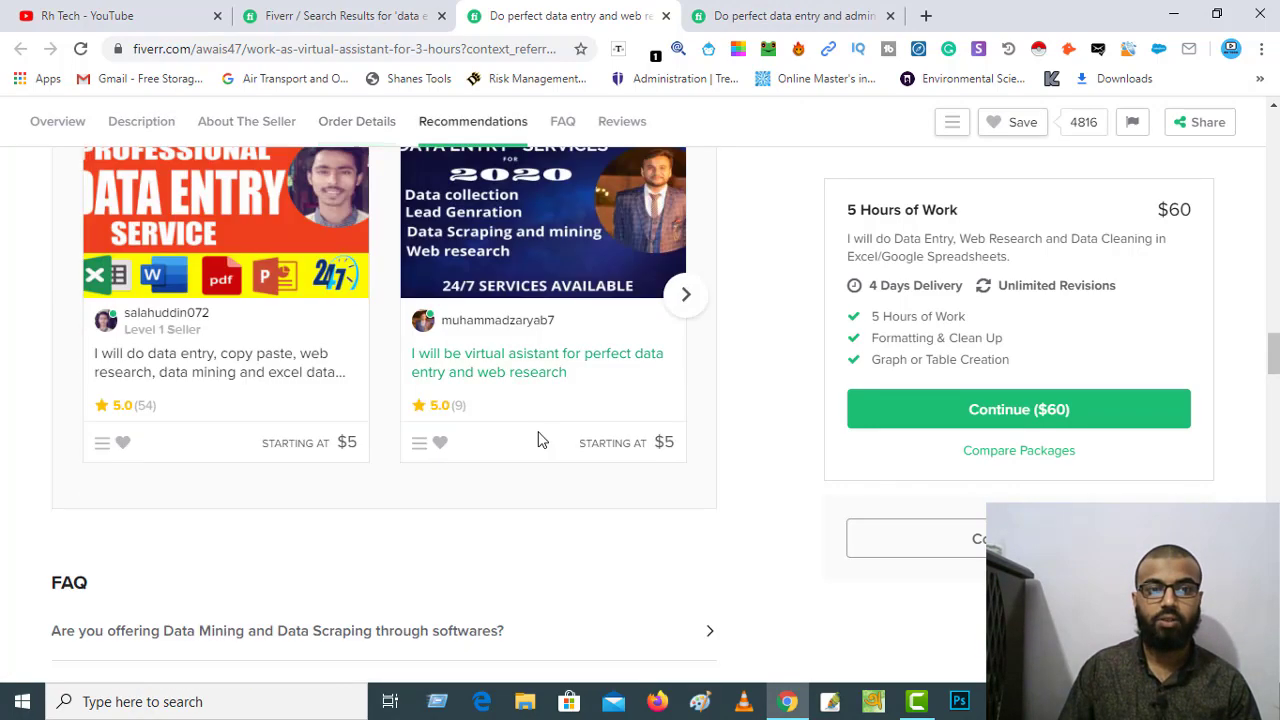
scroll(537, 440, "down", 20)
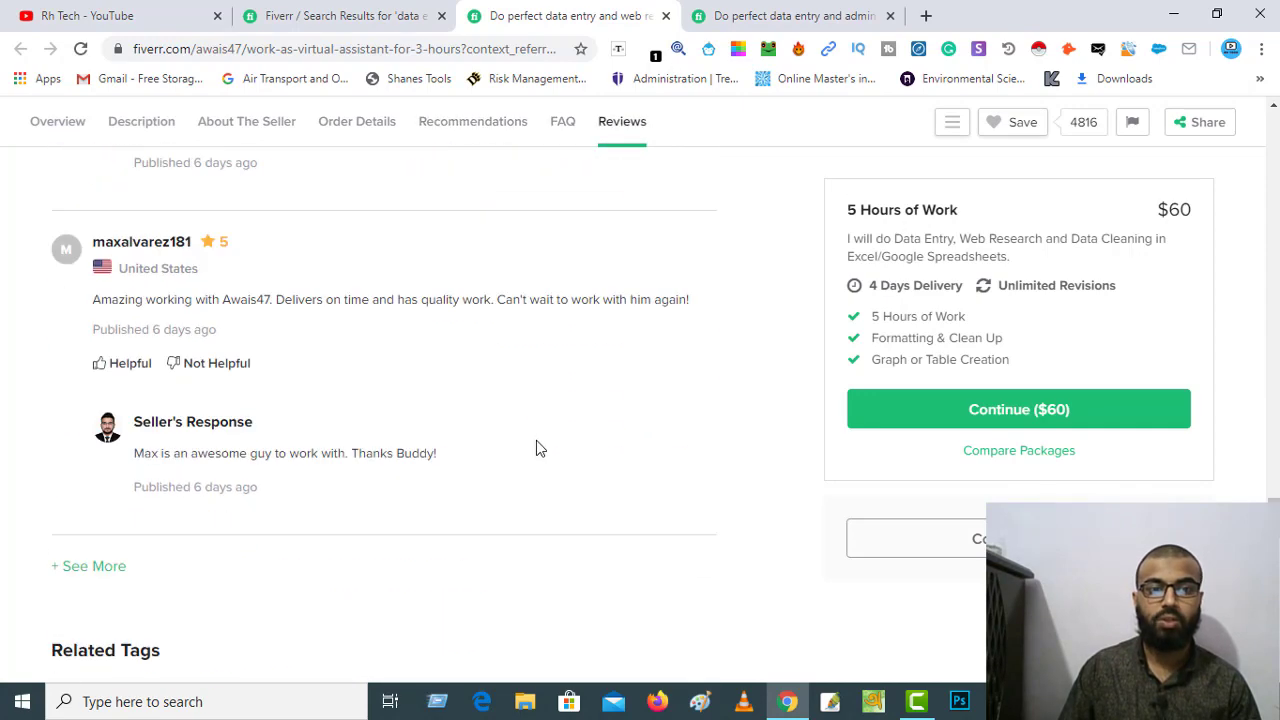
scroll(536, 440, "down", 4)
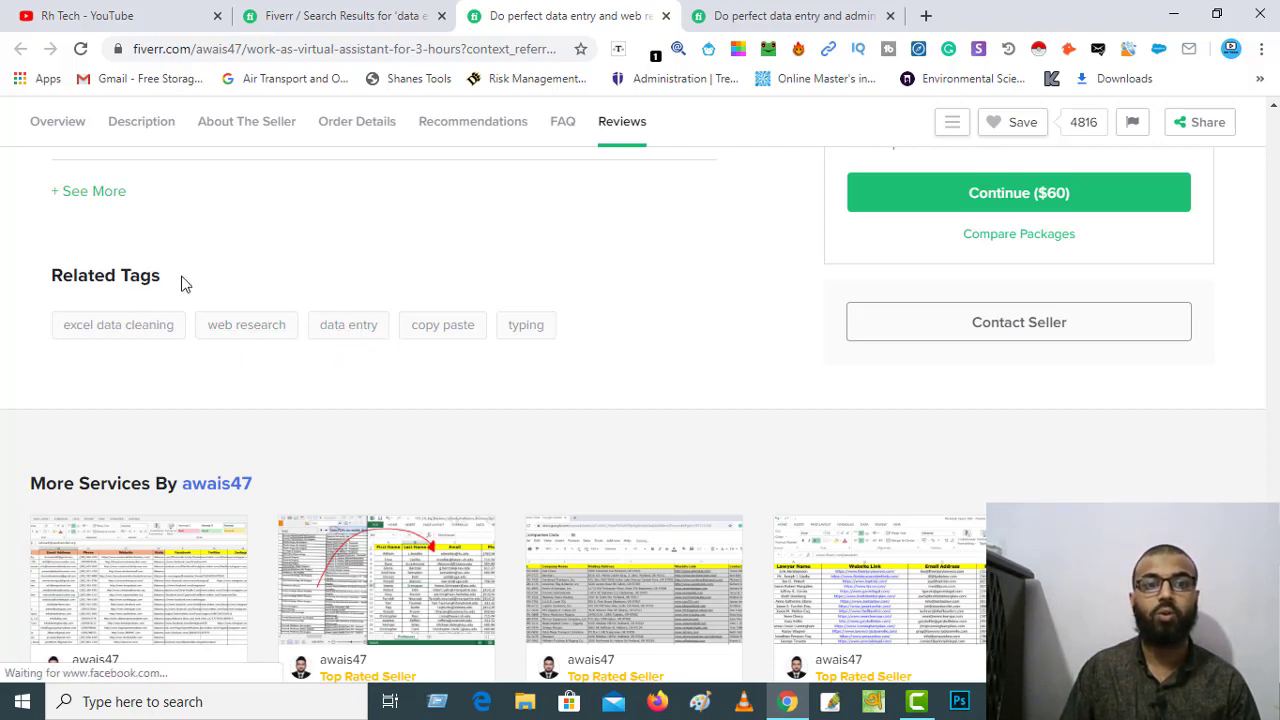
Check the admin support gig's image and compare its Premium, Standard and Basic packages.
left_click(757, 14)
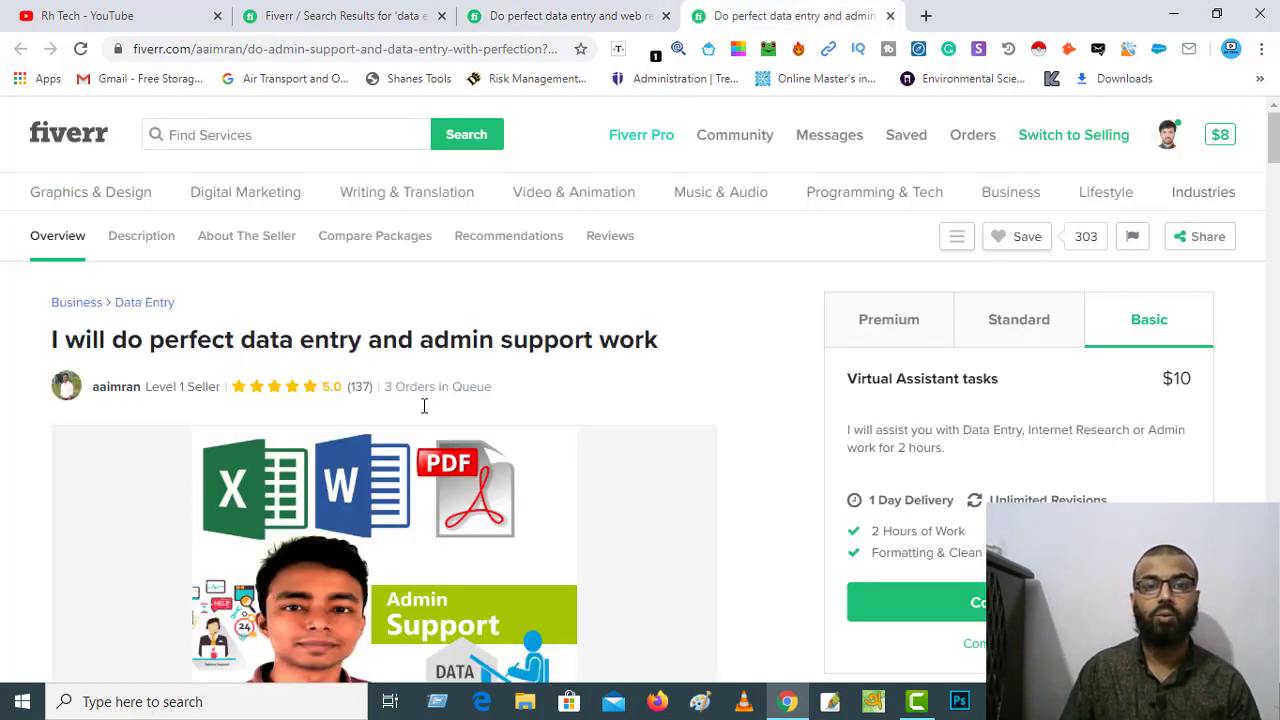
scroll(300, 420, "down", 2)
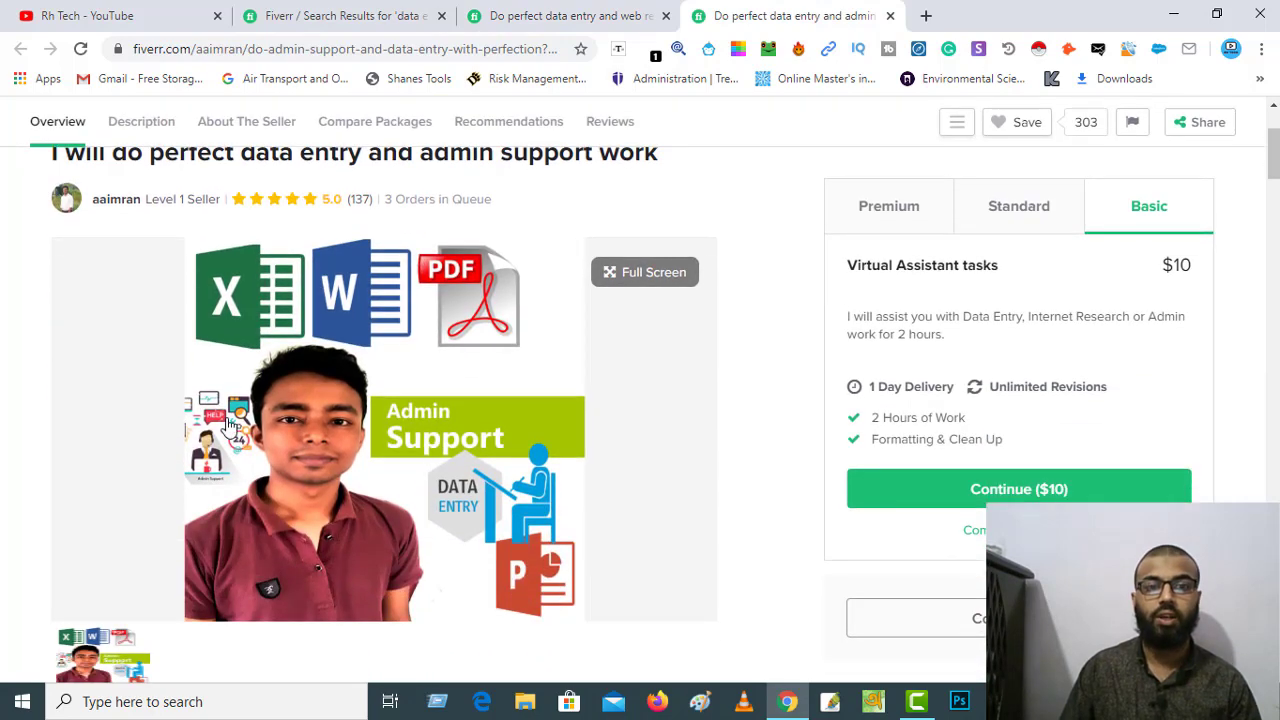
scroll(1030, 370, "up", 2)
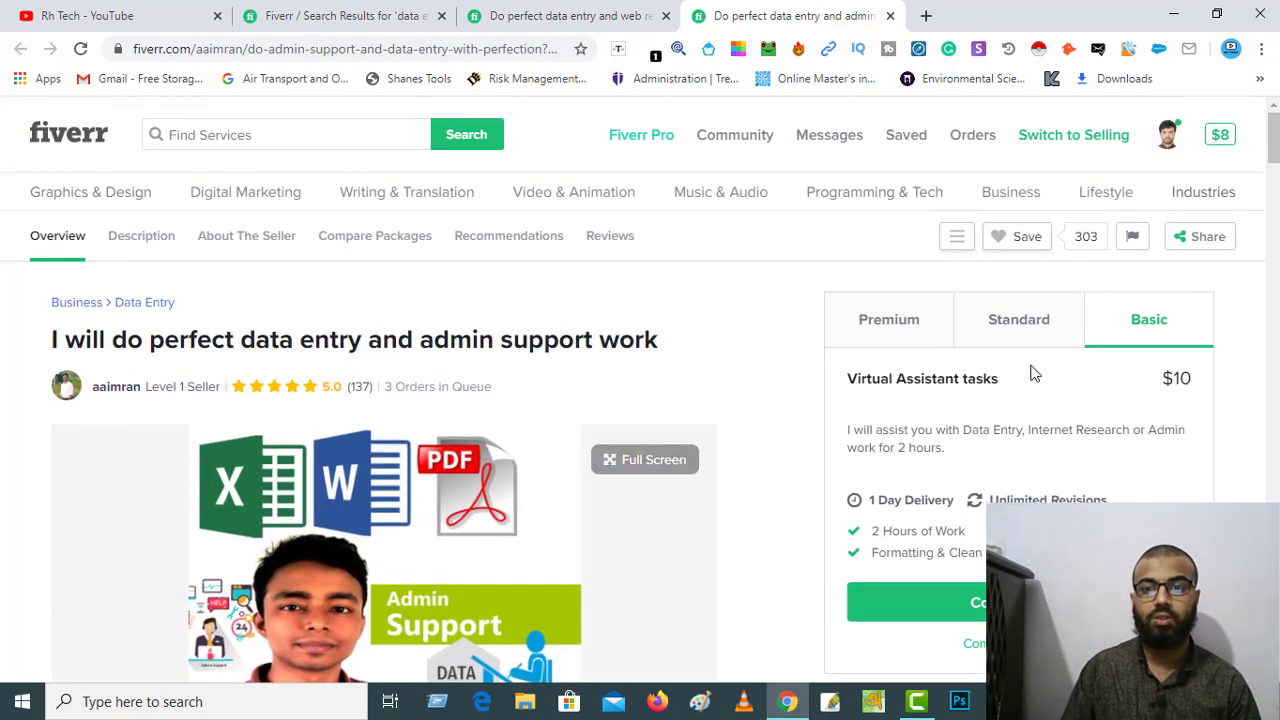
left_click(877, 321)
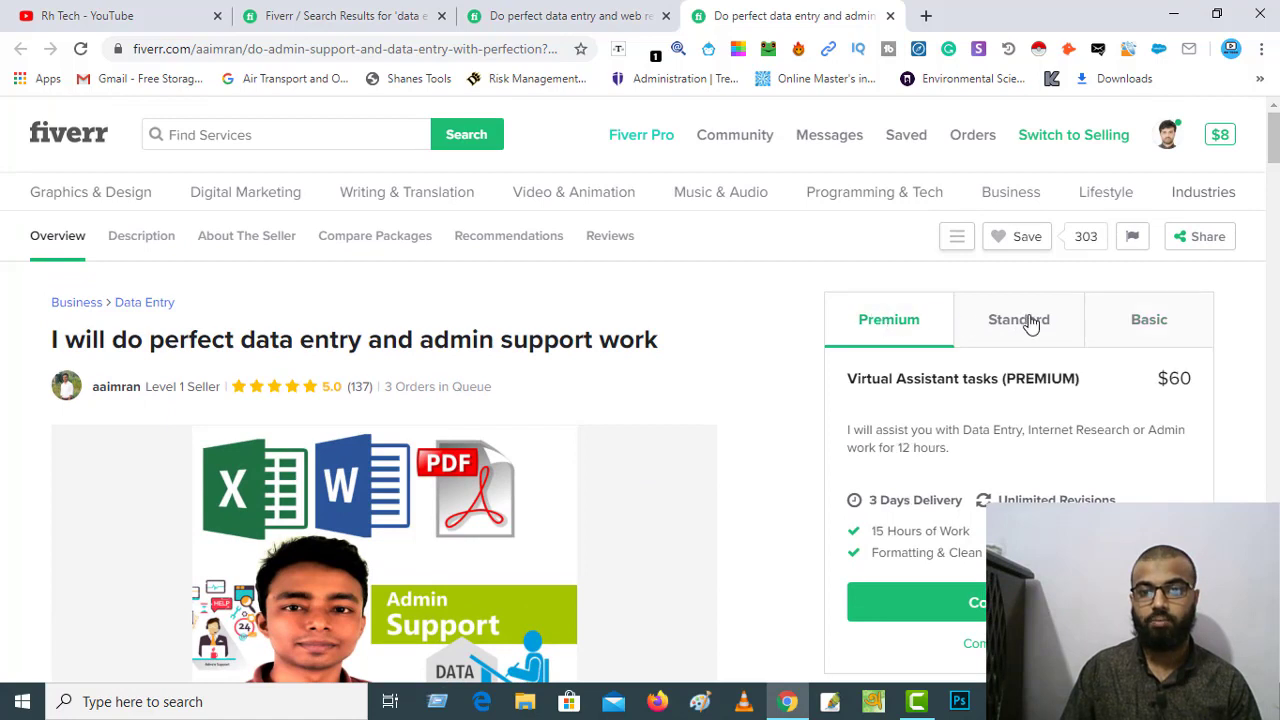
left_click(1030, 322)
left_click(1148, 322)
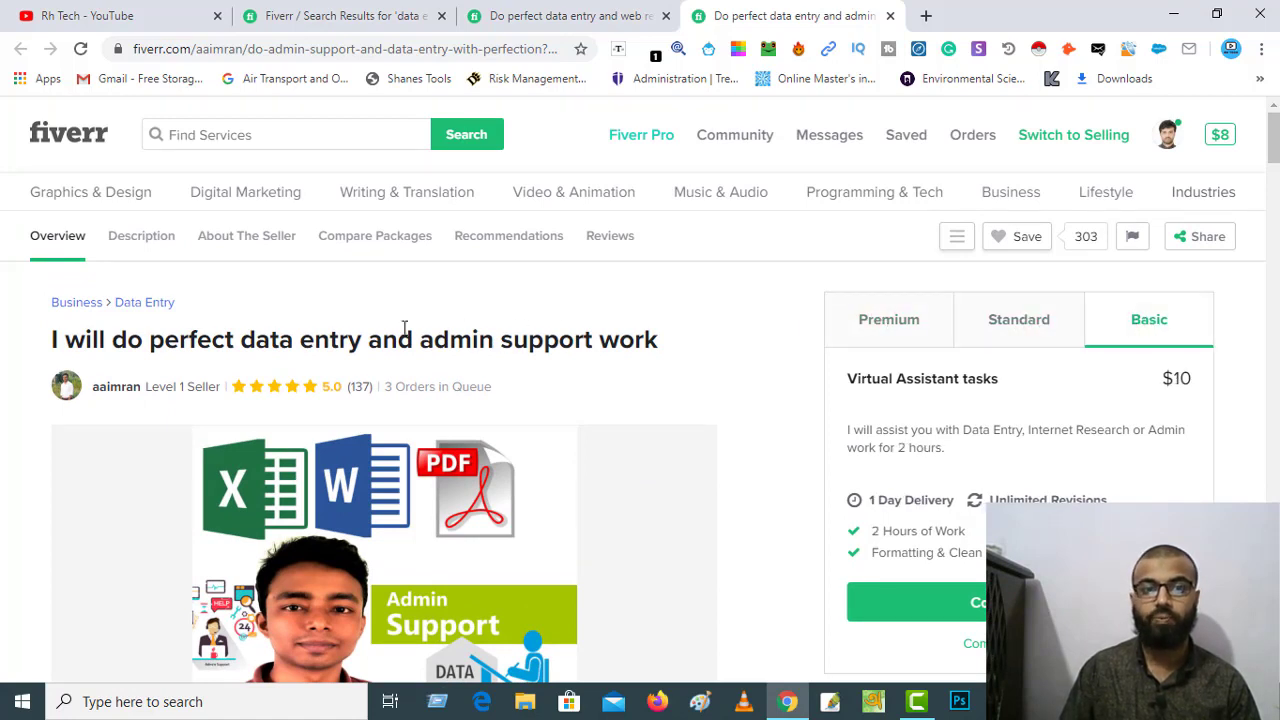
Examine the admin support gig's title wording, description, seller profile, reviews and related tags.
triple_click(240, 339)
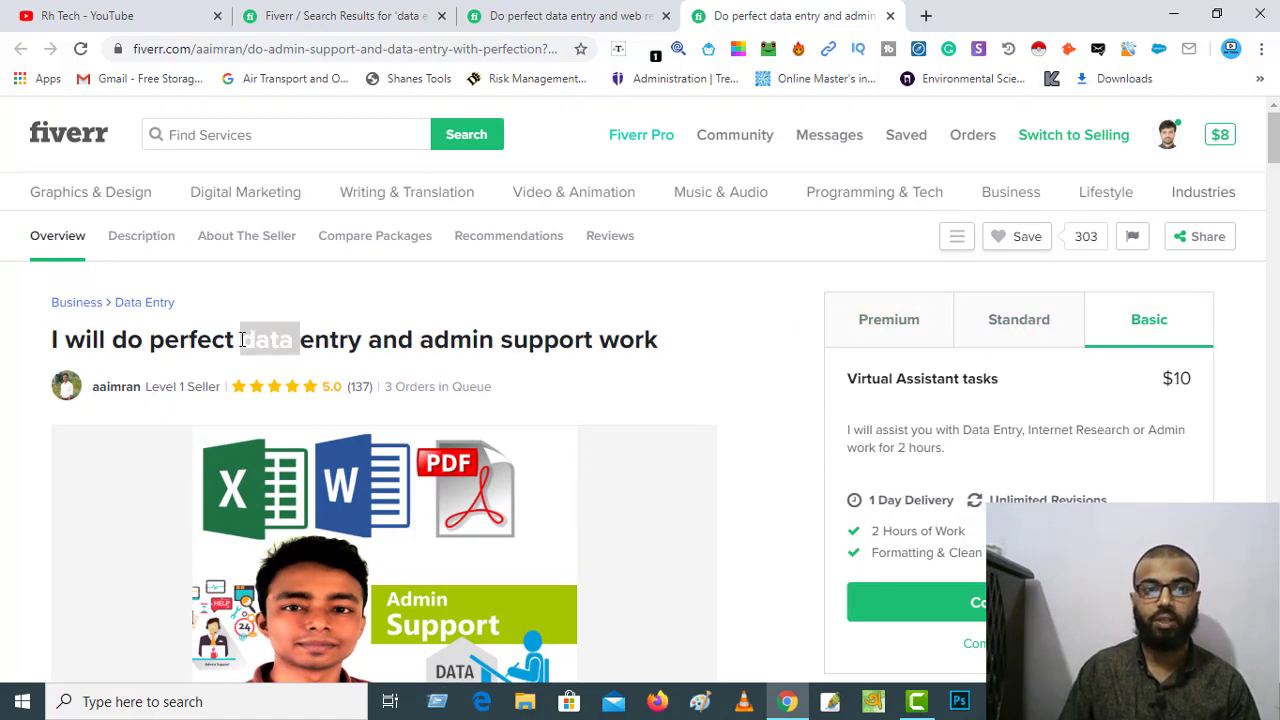
left_click(322, 341)
scroll(328, 345, "down", 7)
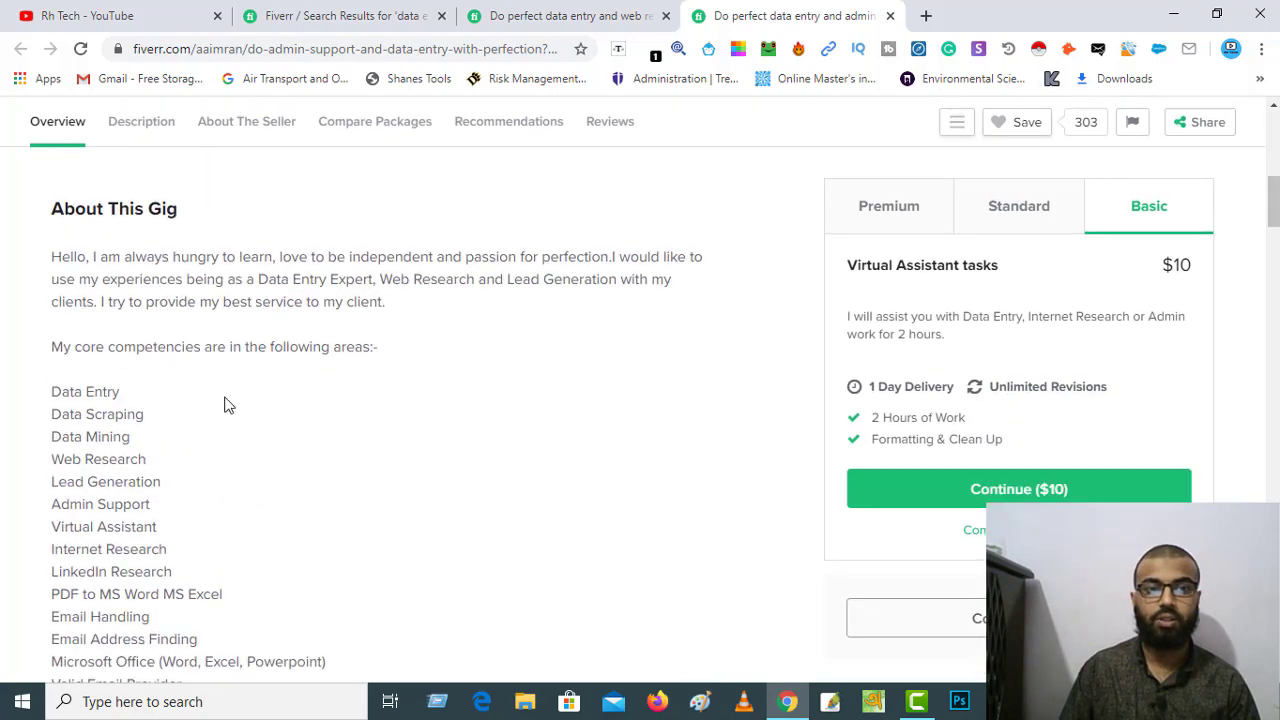
scroll(138, 300, "down", 12)
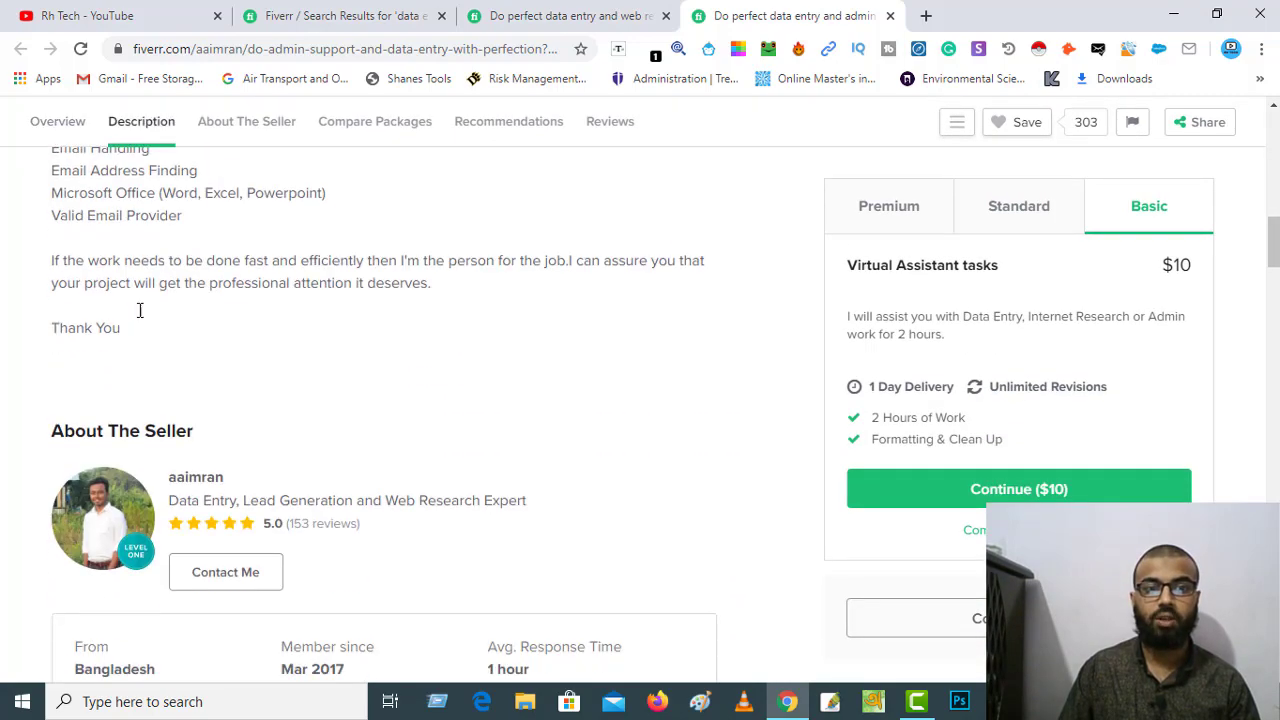
scroll(138, 336, "down", 15)
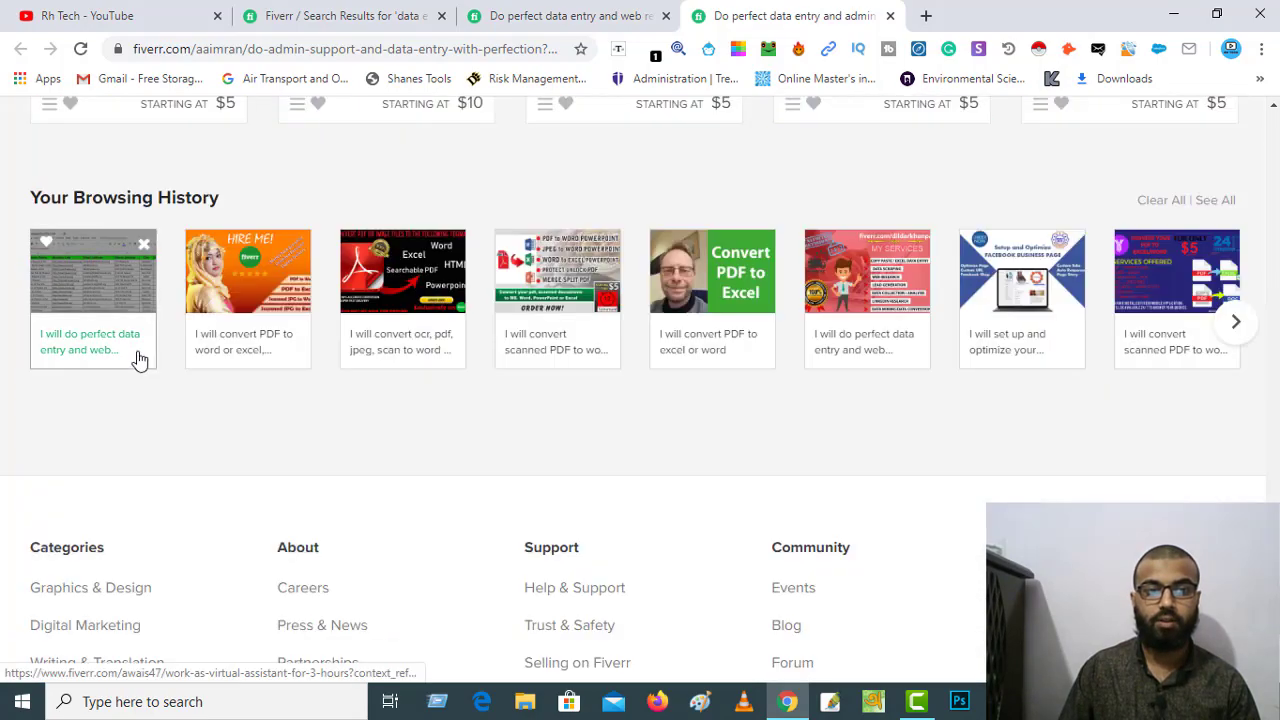
scroll(138, 355, "up", 10)
scroll(142, 358, "up", 1)
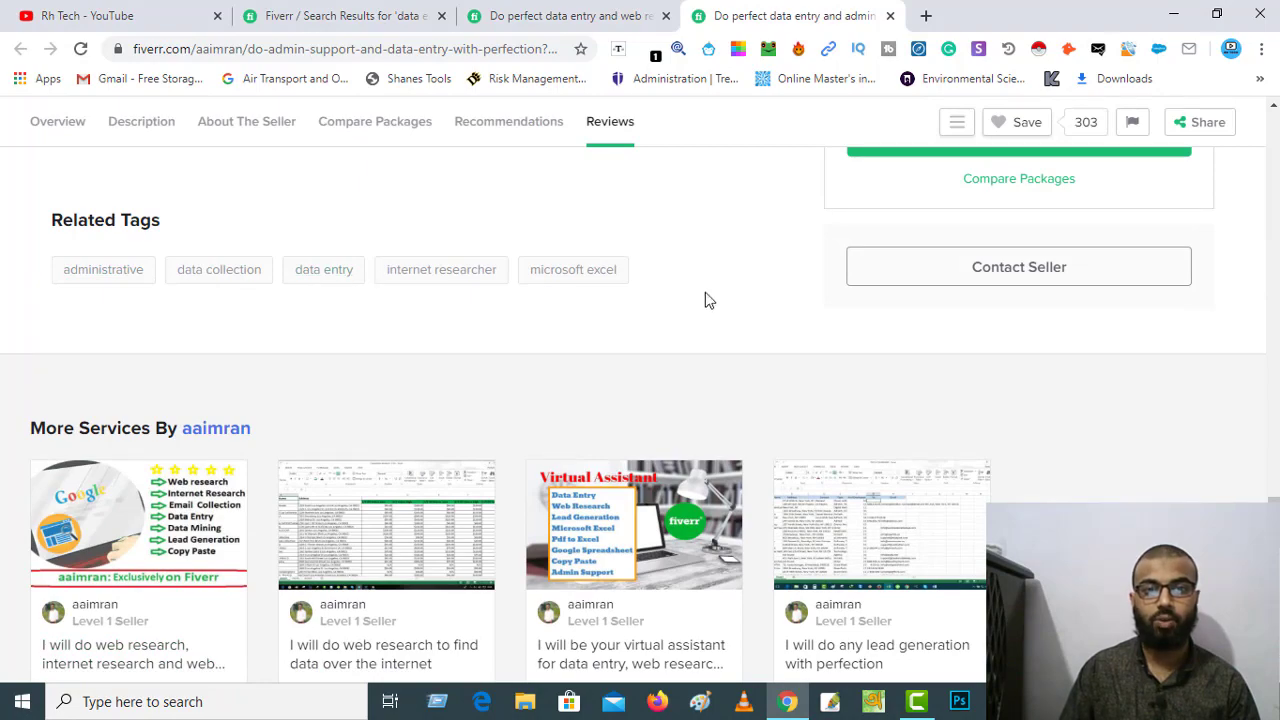
scroll(577, 368, "up", 10)
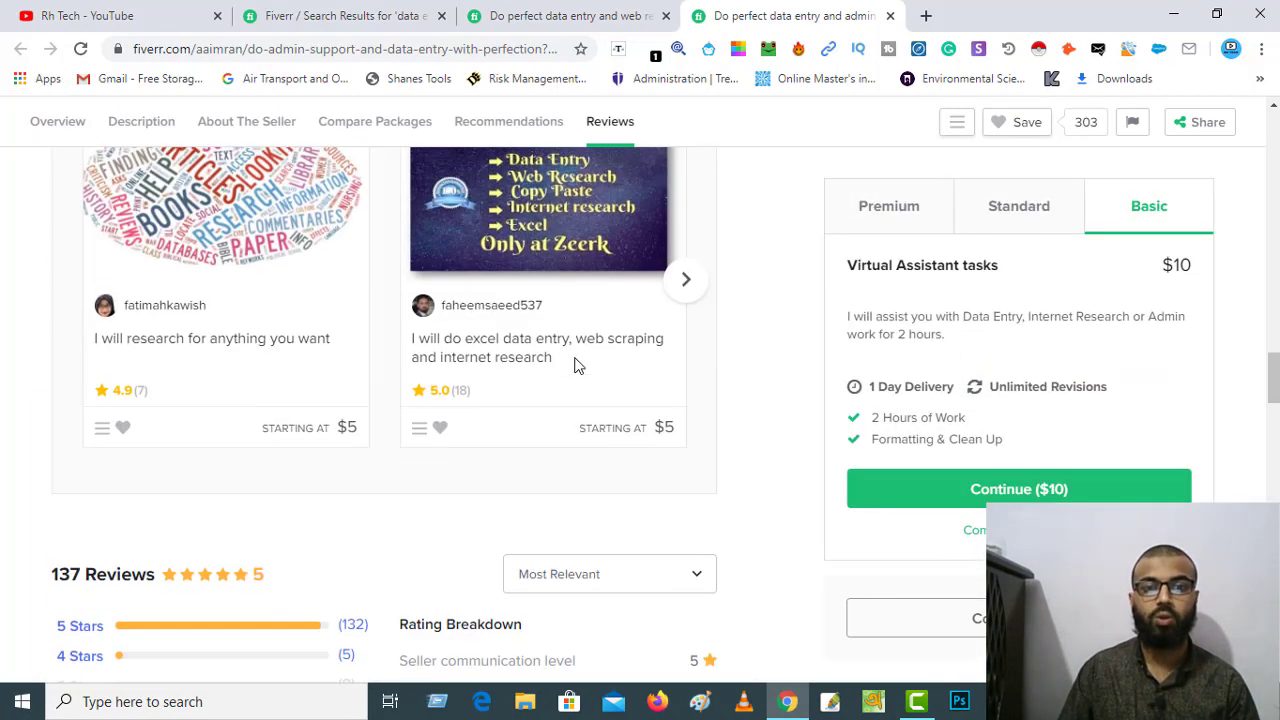
scroll(577, 366, "up", 15)
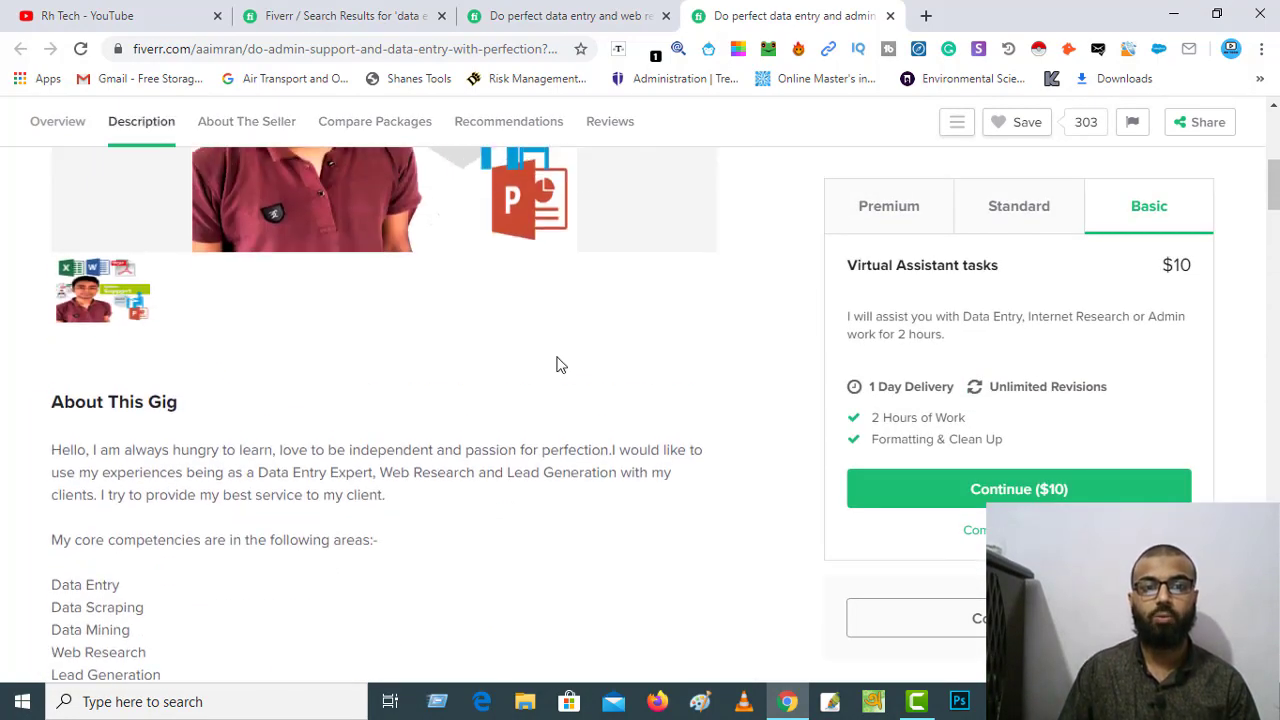
scroll(557, 365, "up", 5)
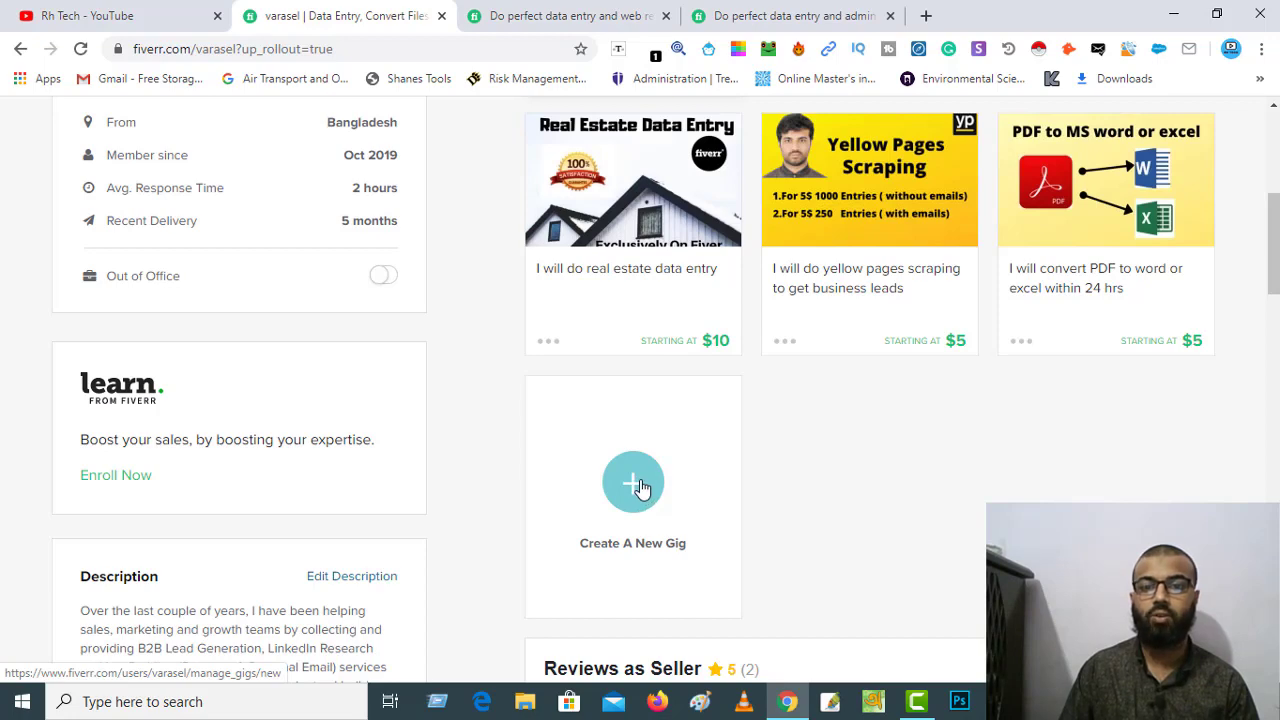
Start creating a new gig from the seller profile page.
left_click(633, 483)
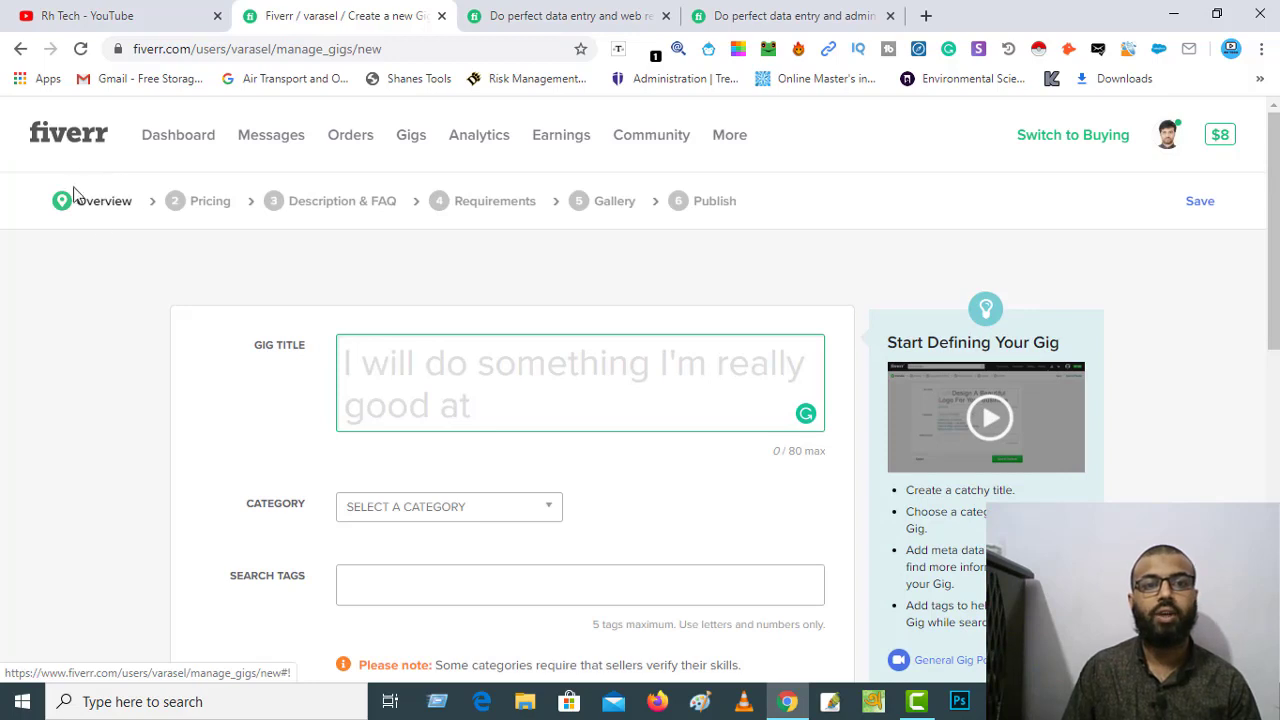
Examine the gig title, category and search tags fields on the new gig's overview form.
left_click(440, 390)
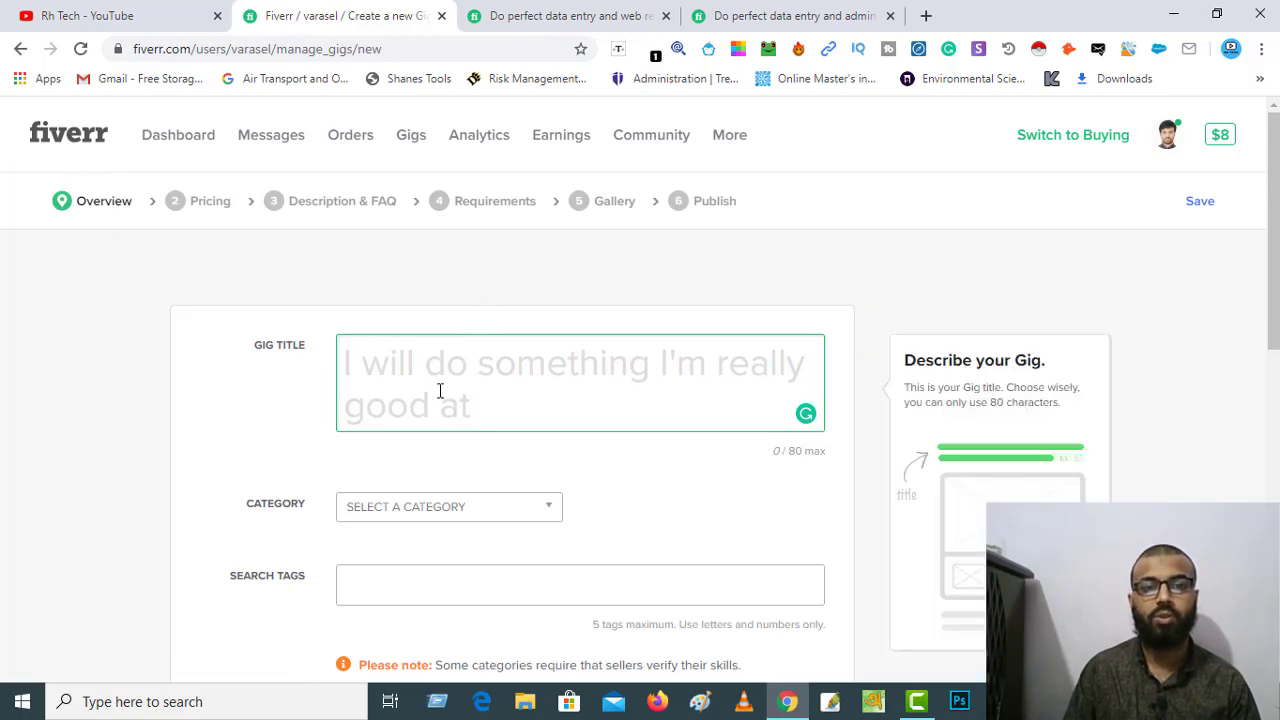
scroll(427, 398, "down", 2)
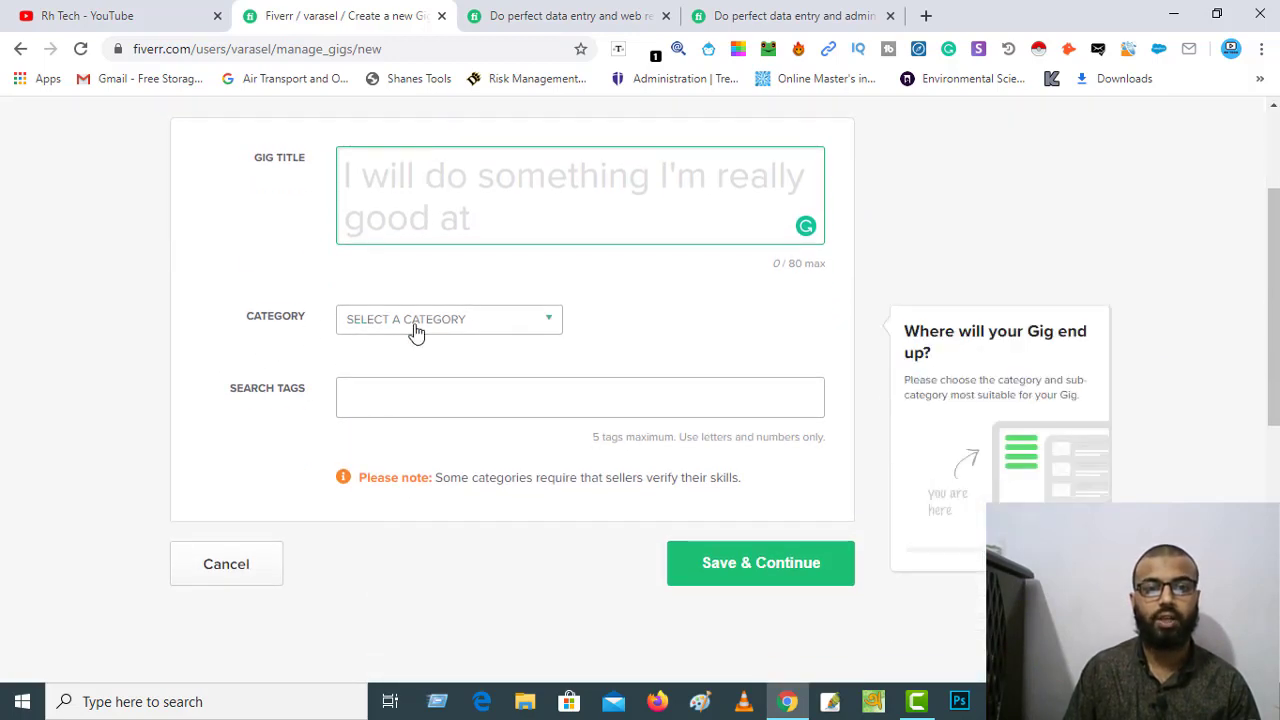
scroll(569, 466, "down", 1)
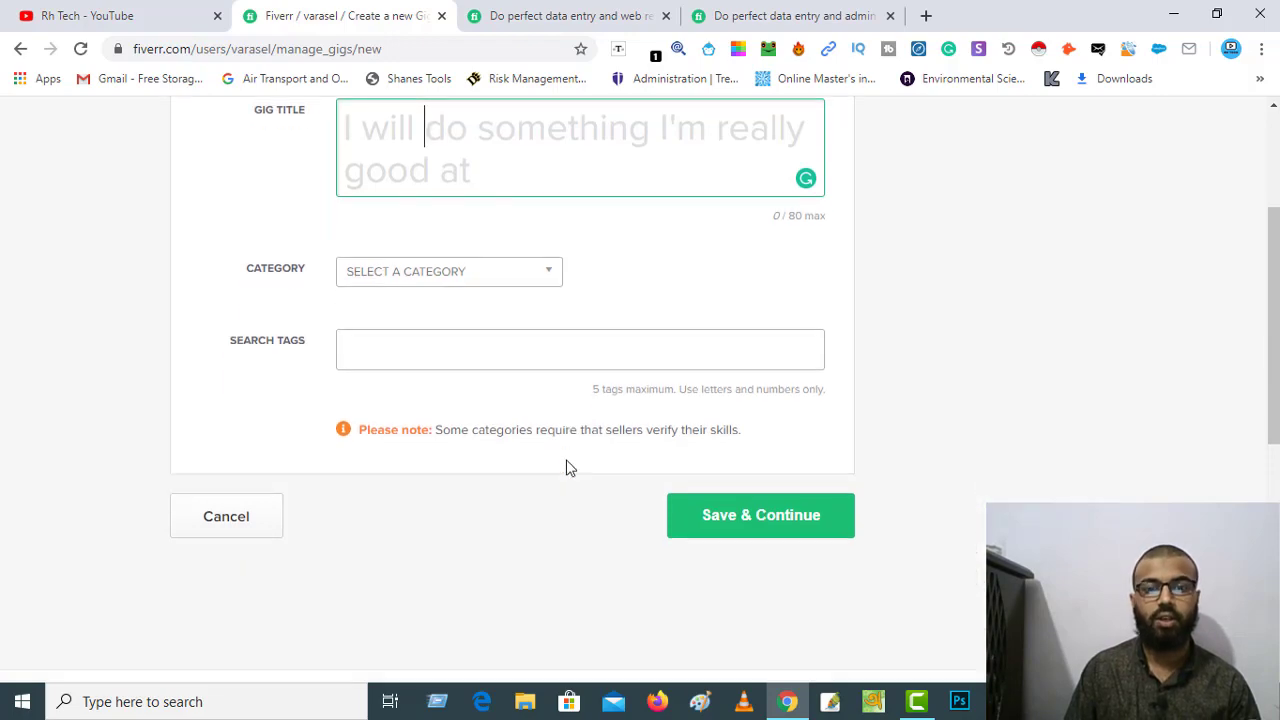
scroll(571, 466, "up", 2)
scroll(573, 464, "up", 1)
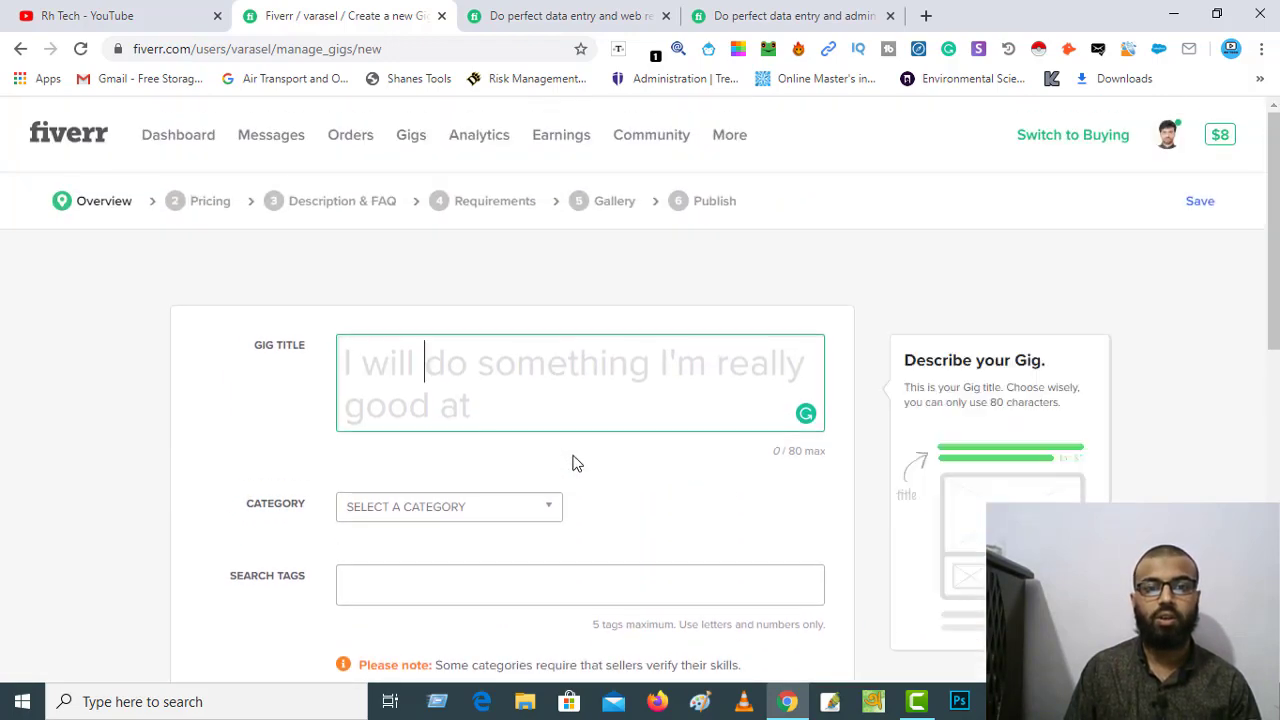
scroll(571, 463, "down", 2)
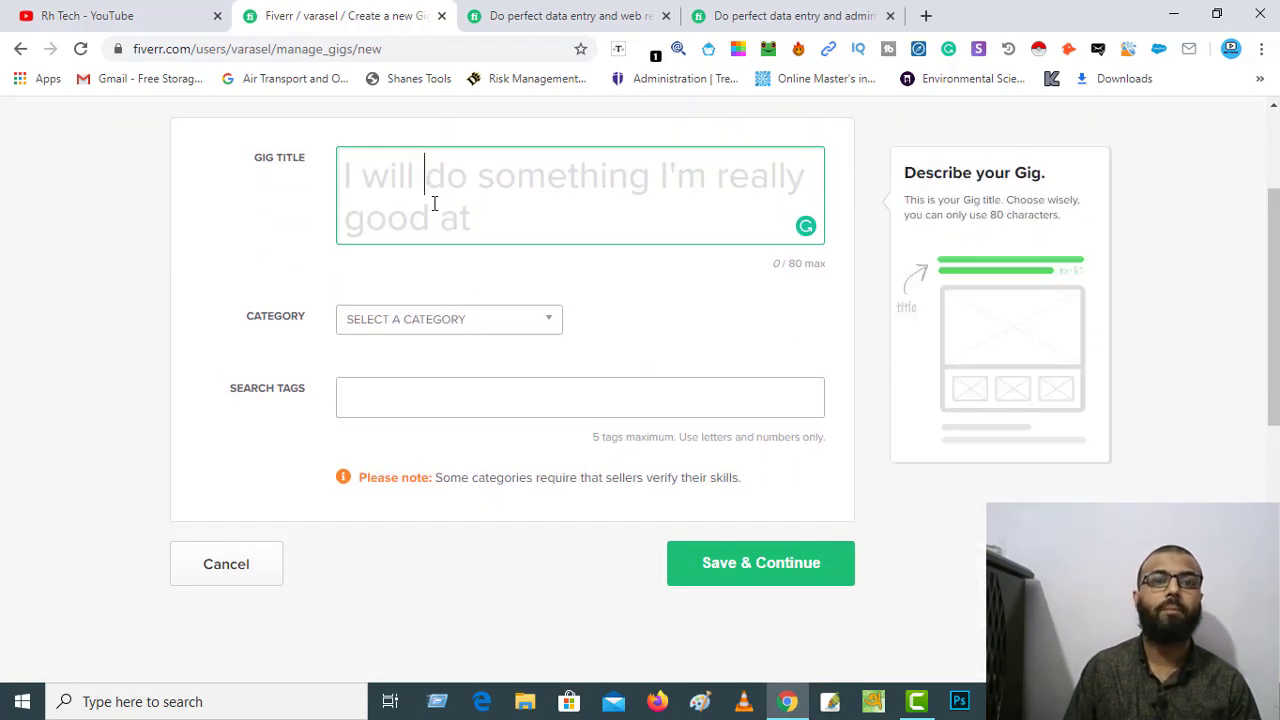
Compare the full title of the web research gig with that of the admin support gig.
left_click(551, 15)
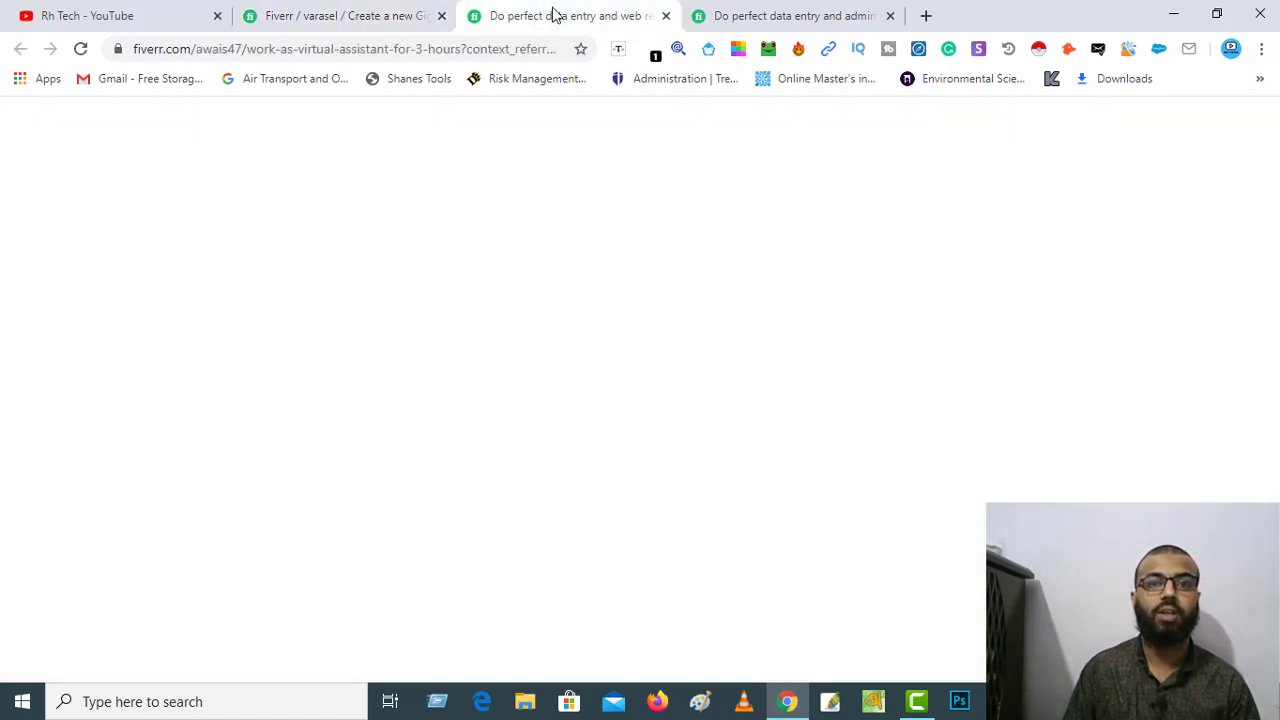
scroll(348, 390, "up", 15)
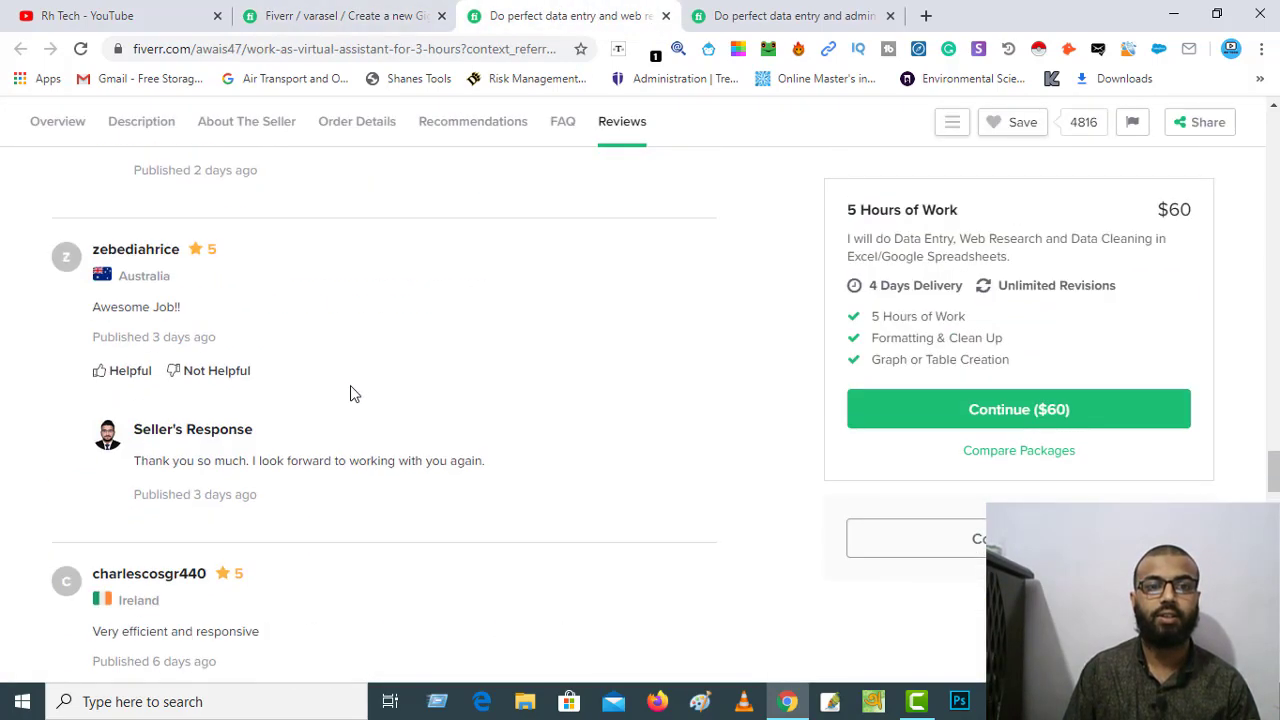
scroll(340, 389, "up", 15)
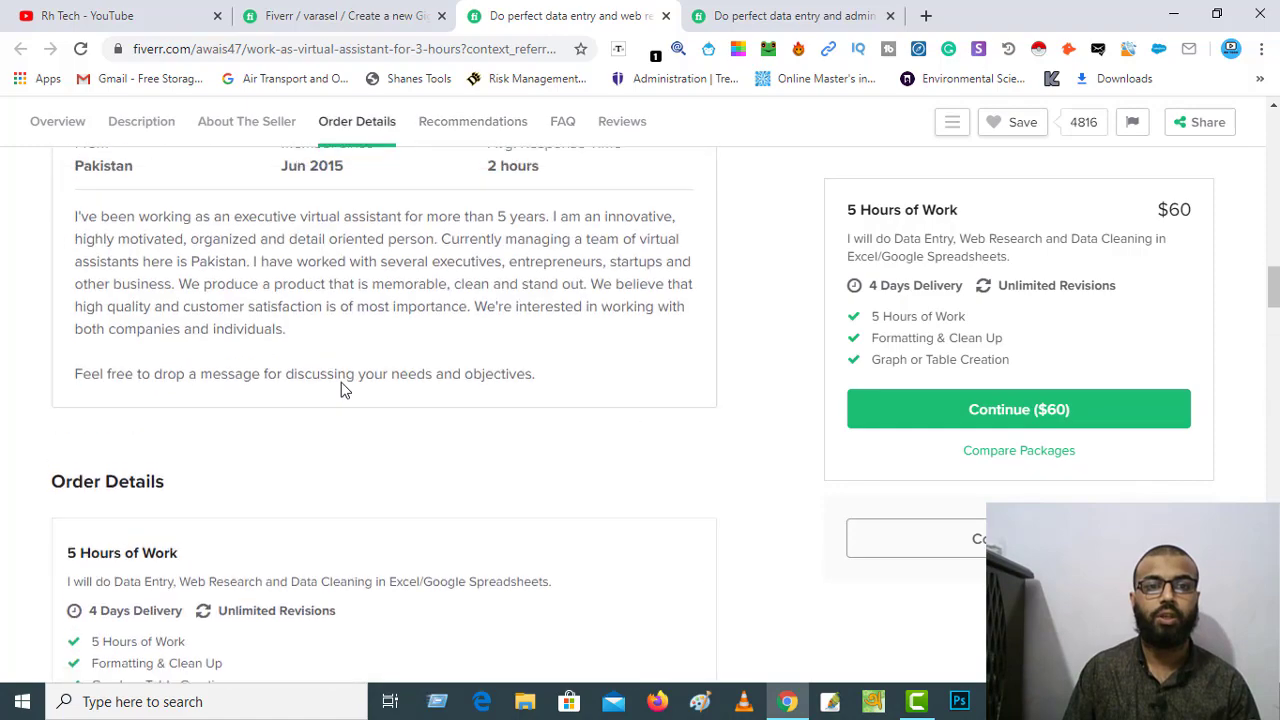
left_click(374, 18)
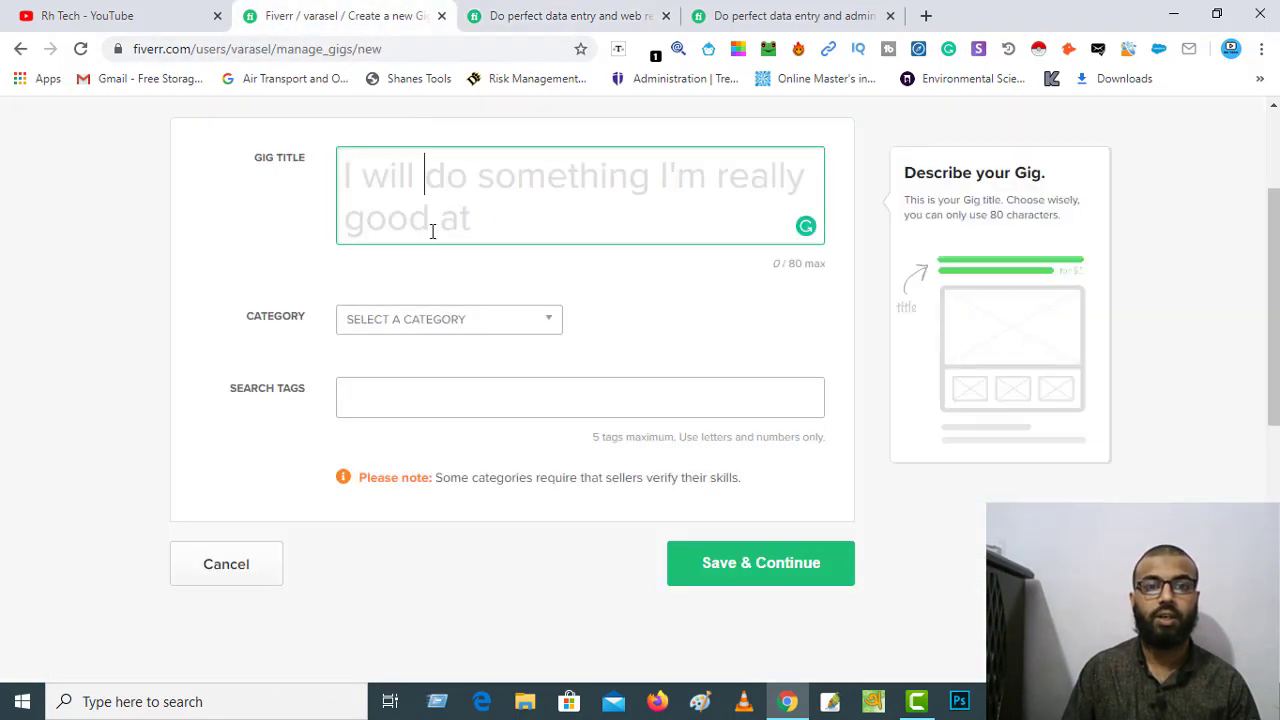
left_click(560, 16)
scroll(425, 315, "up", 10)
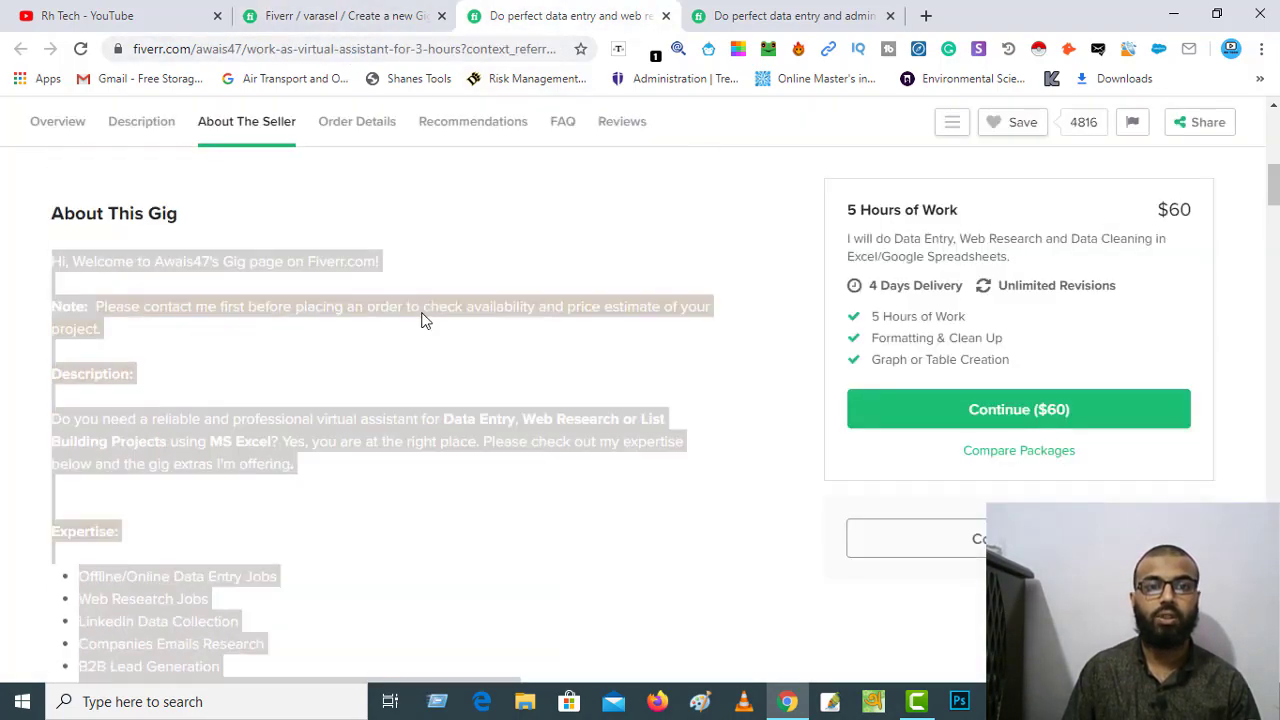
scroll(421, 320, "up", 2)
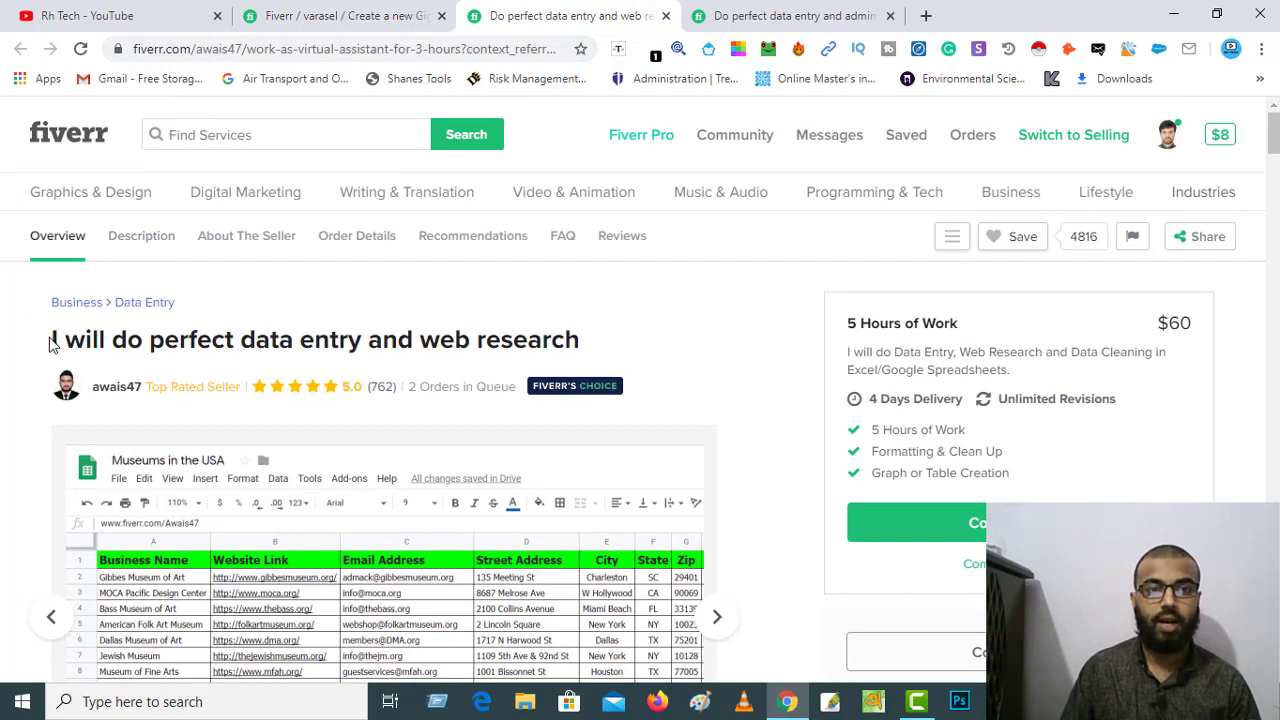
left_click_drag(51, 342, 595, 350)
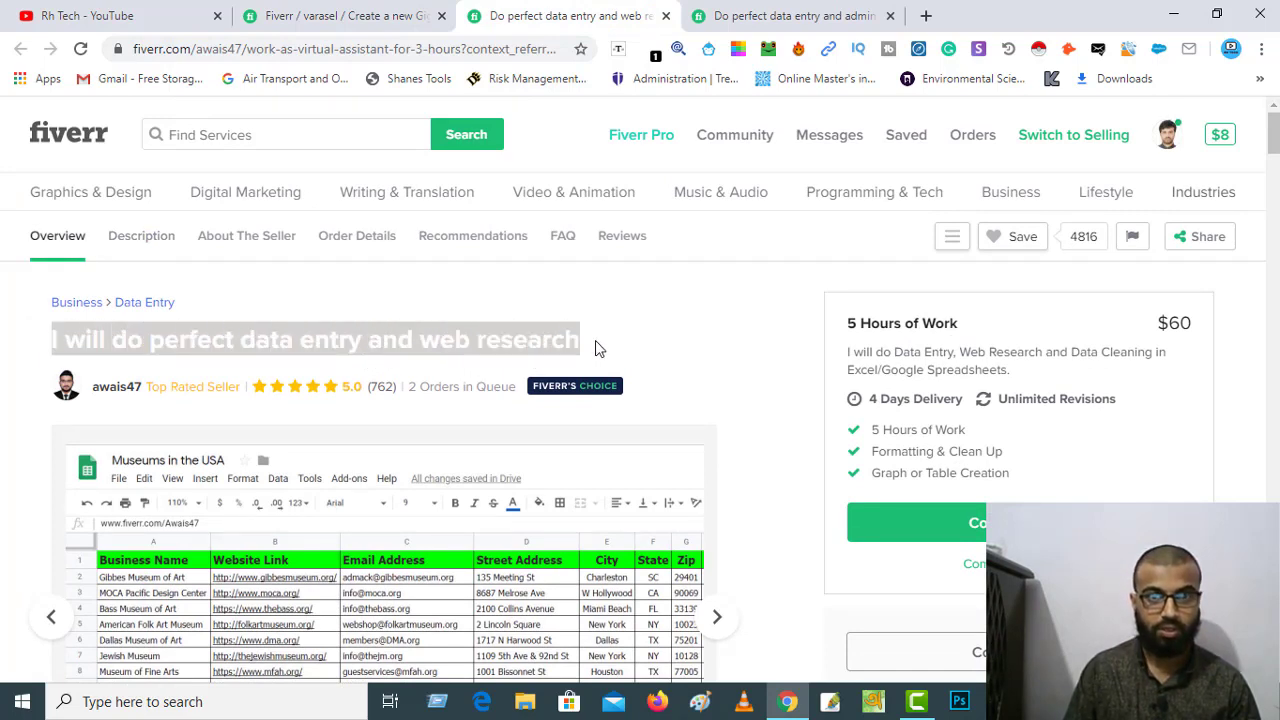
key("ctrl+Tab")
left_click_drag(45, 345, 673, 373)
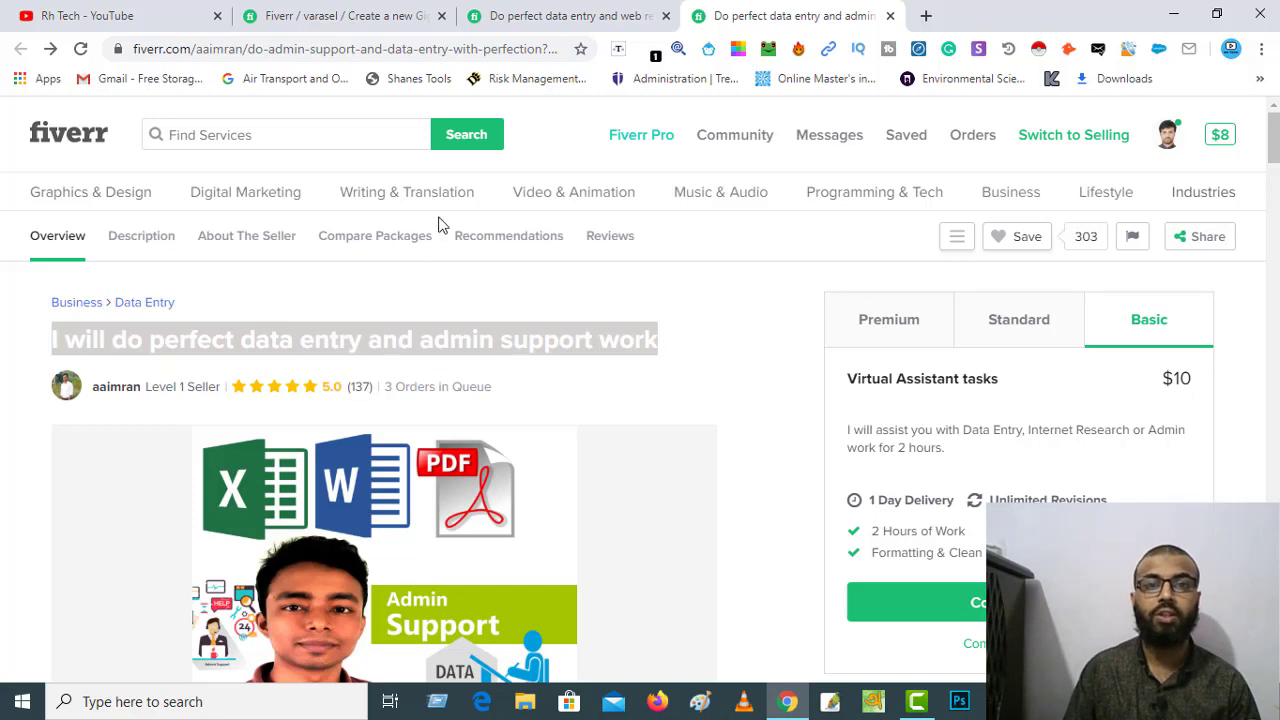
Examine the wording of the web research gig's title, especially "perfect" and "web research".
left_click(553, 20)
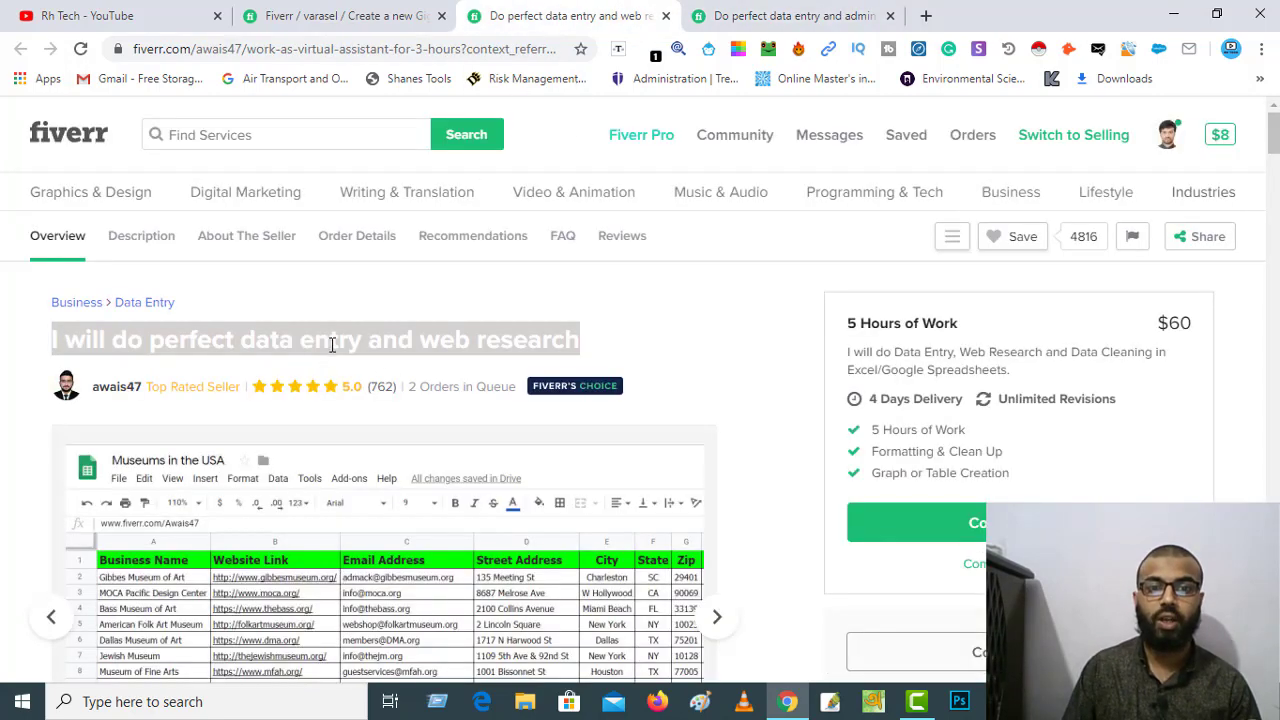
left_click(294, 345)
left_click_drag(245, 338, 558, 345)
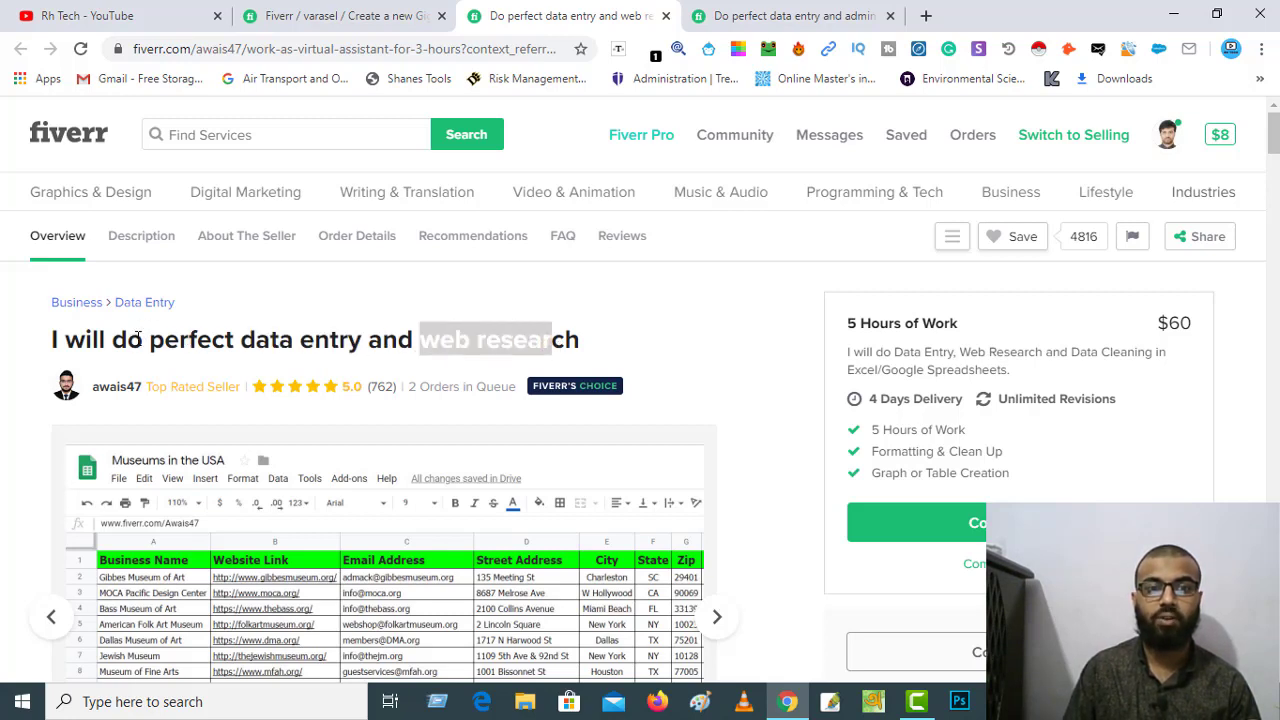
left_click_drag(150, 340, 240, 338)
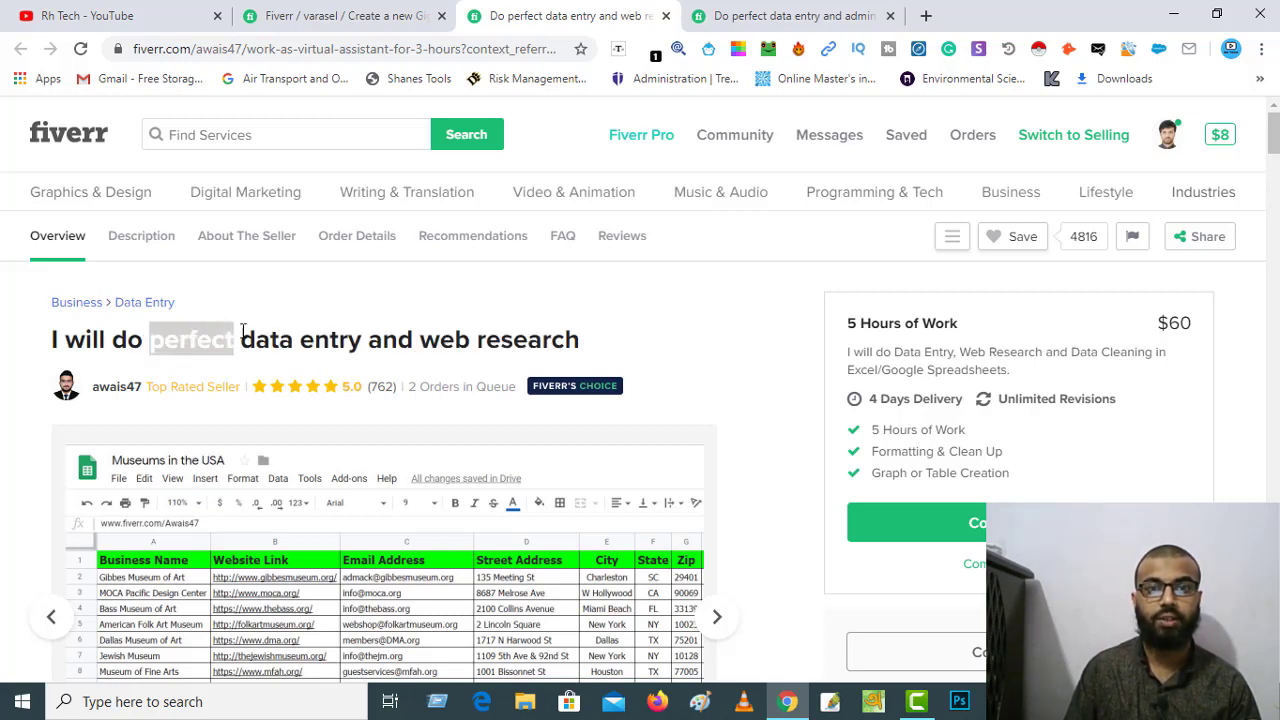
Copy the admin support gig's full title and return to the new gig's title field.
left_click(700, 18)
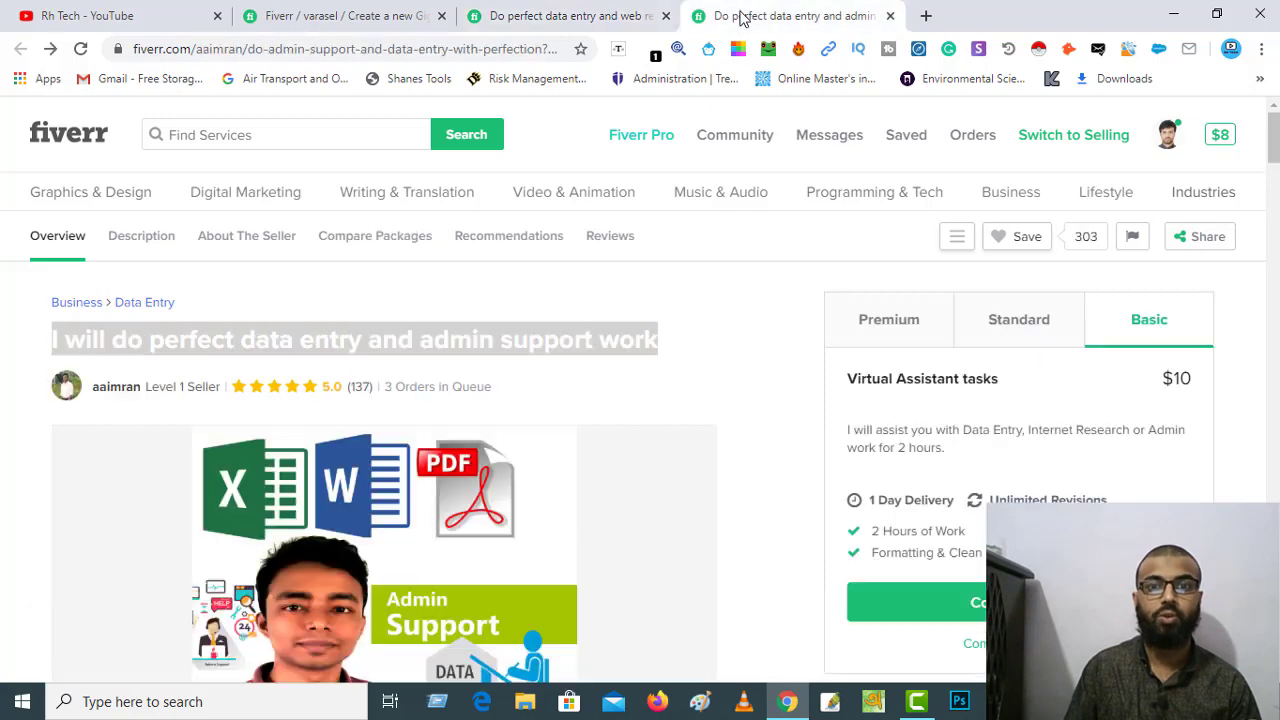
left_click(468, 342)
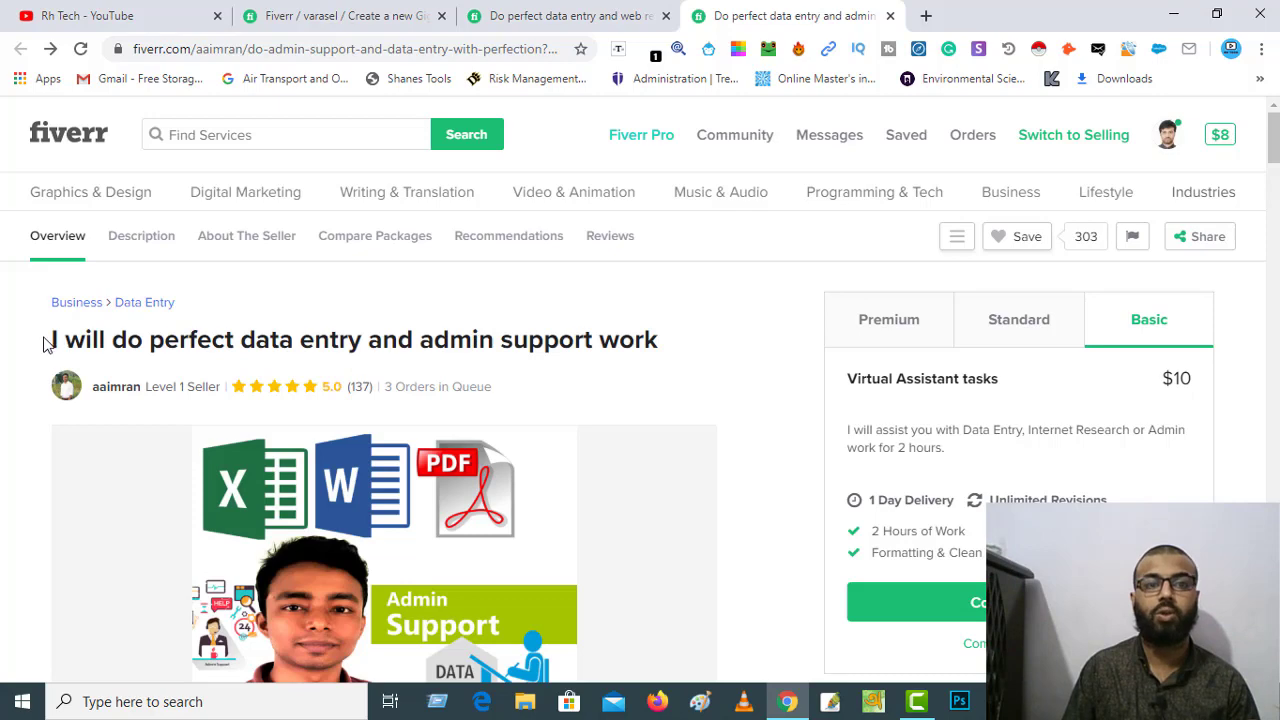
left_click_drag(44, 344, 659, 354)
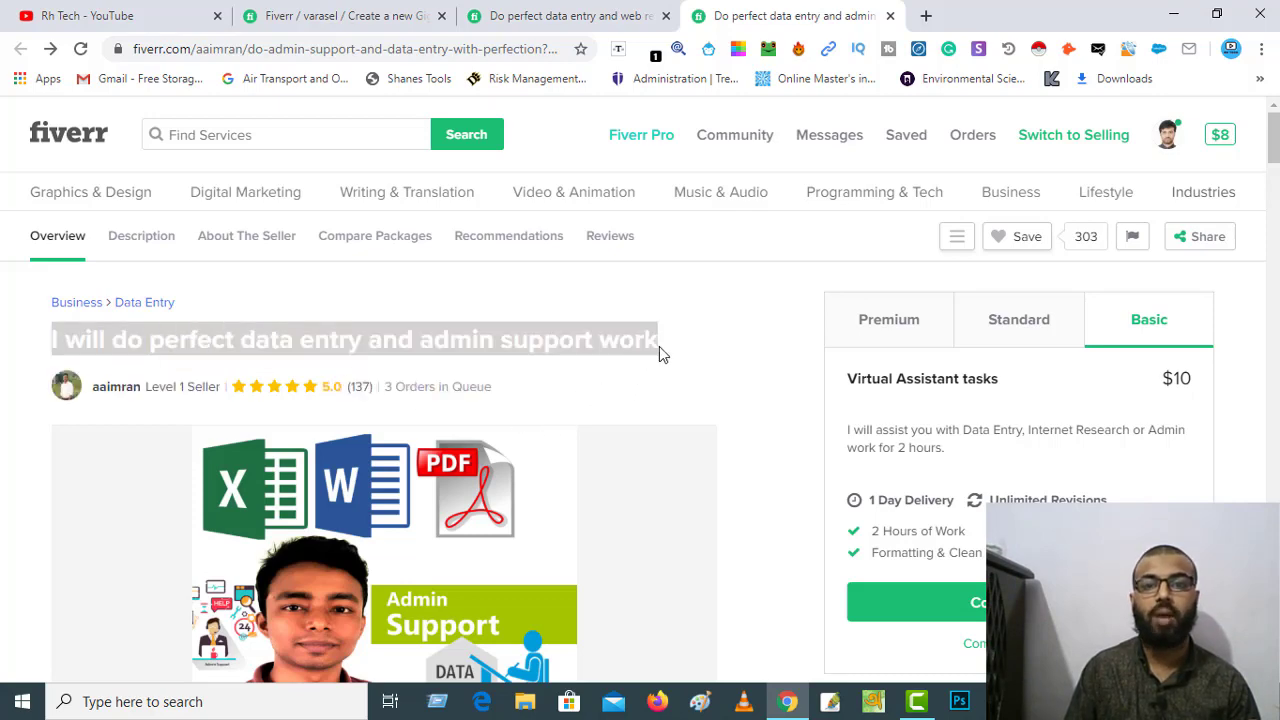
right_click(522, 346)
left_click(557, 361)
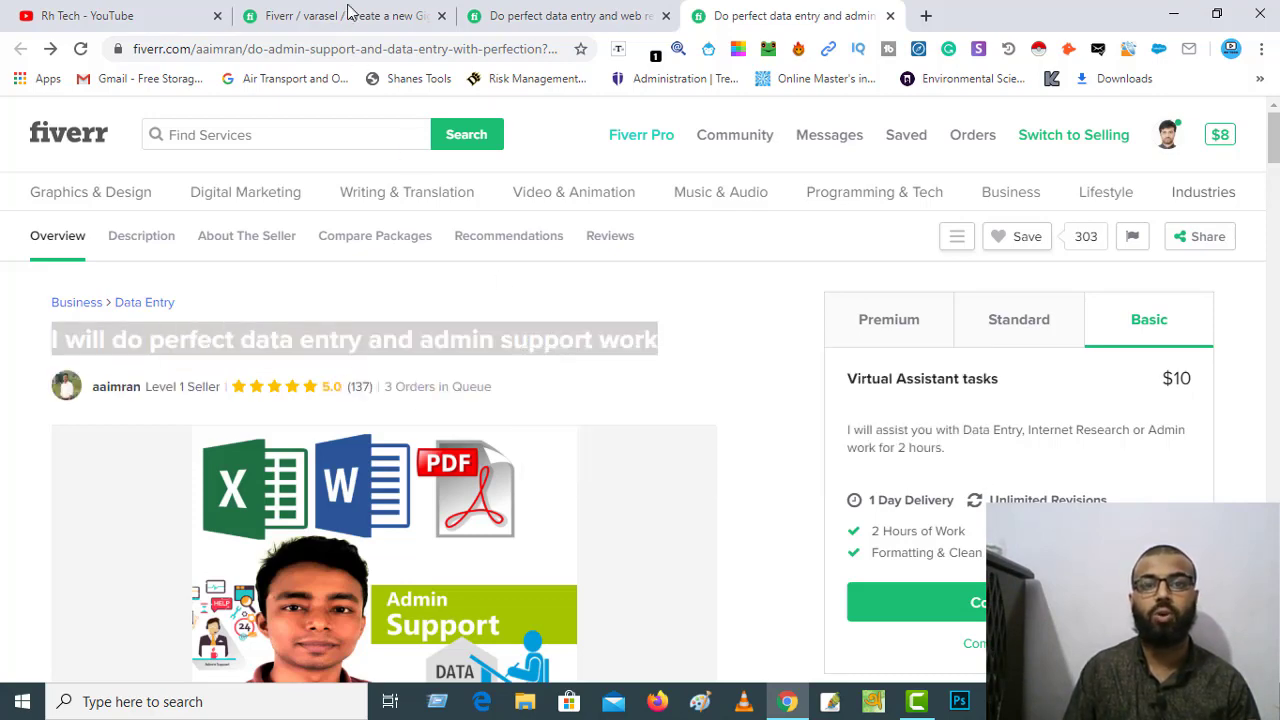
left_click(342, 12)
left_click(428, 177)
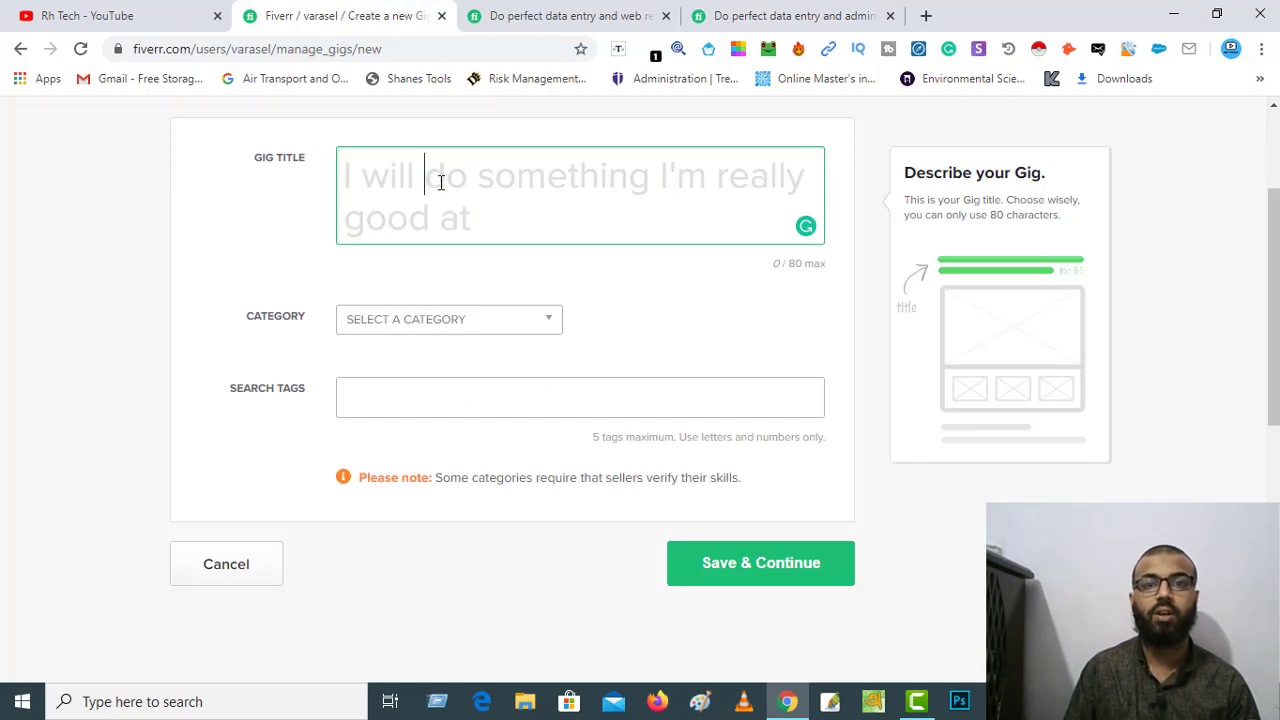
Reread the titles of the web research and admin support gigs as models for an original title.
left_click(523, 15)
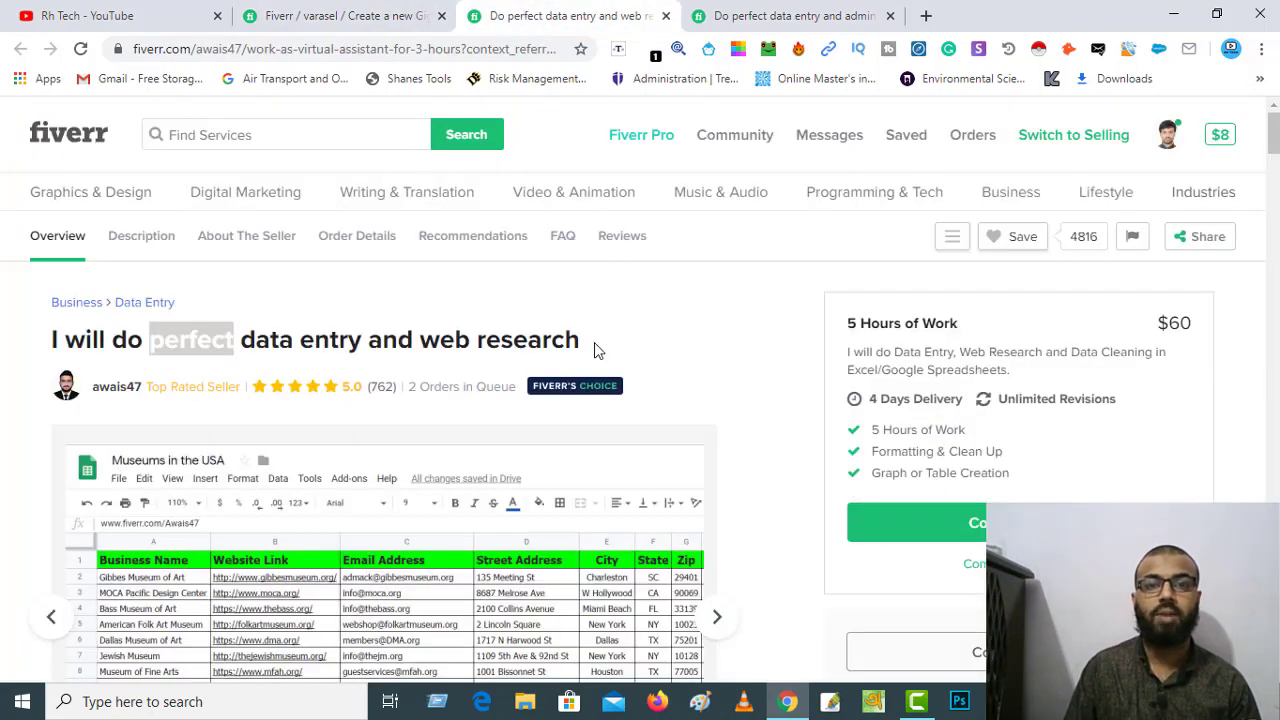
left_click(733, 349)
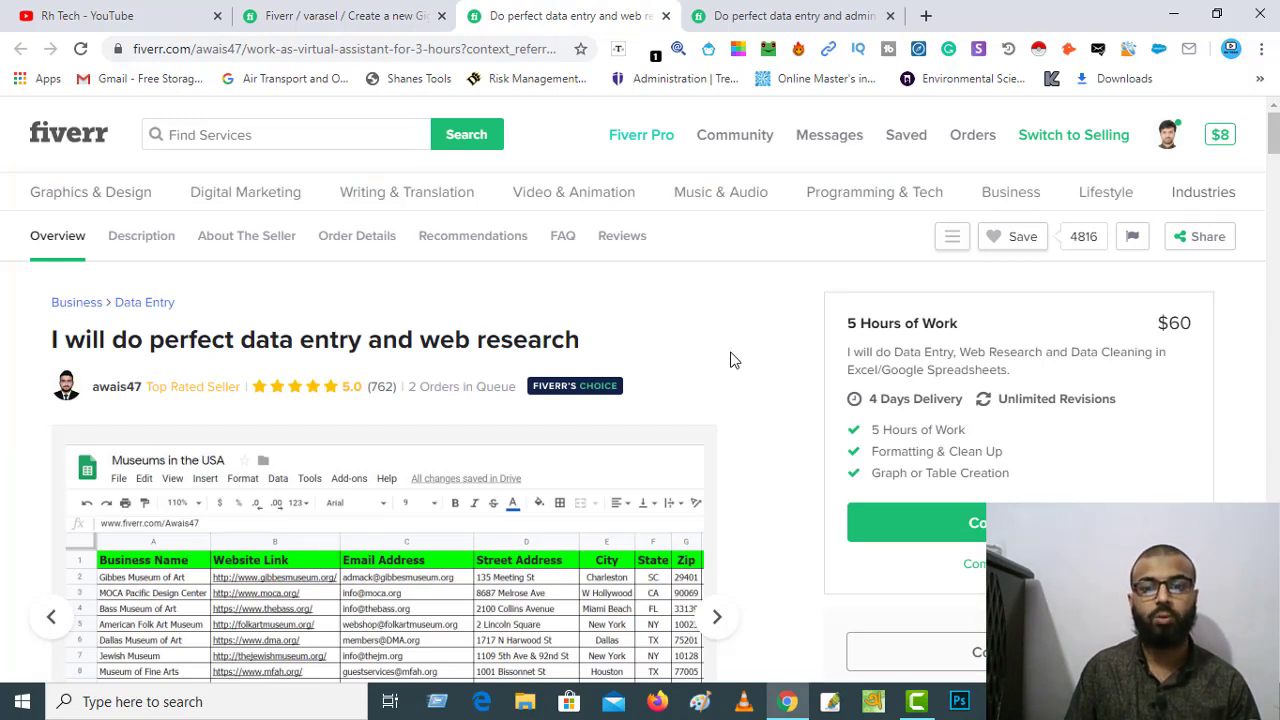
left_click_drag(52, 340, 580, 348)
left_click(622, 352)
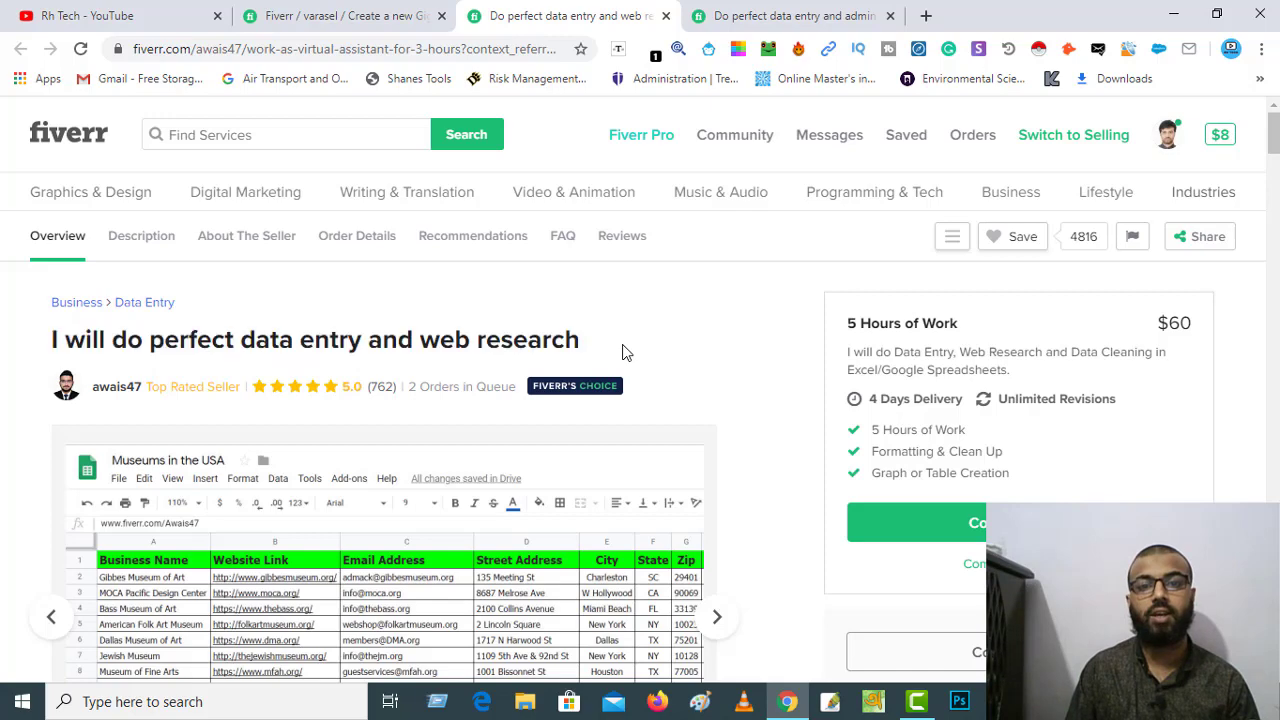
left_click(760, 18)
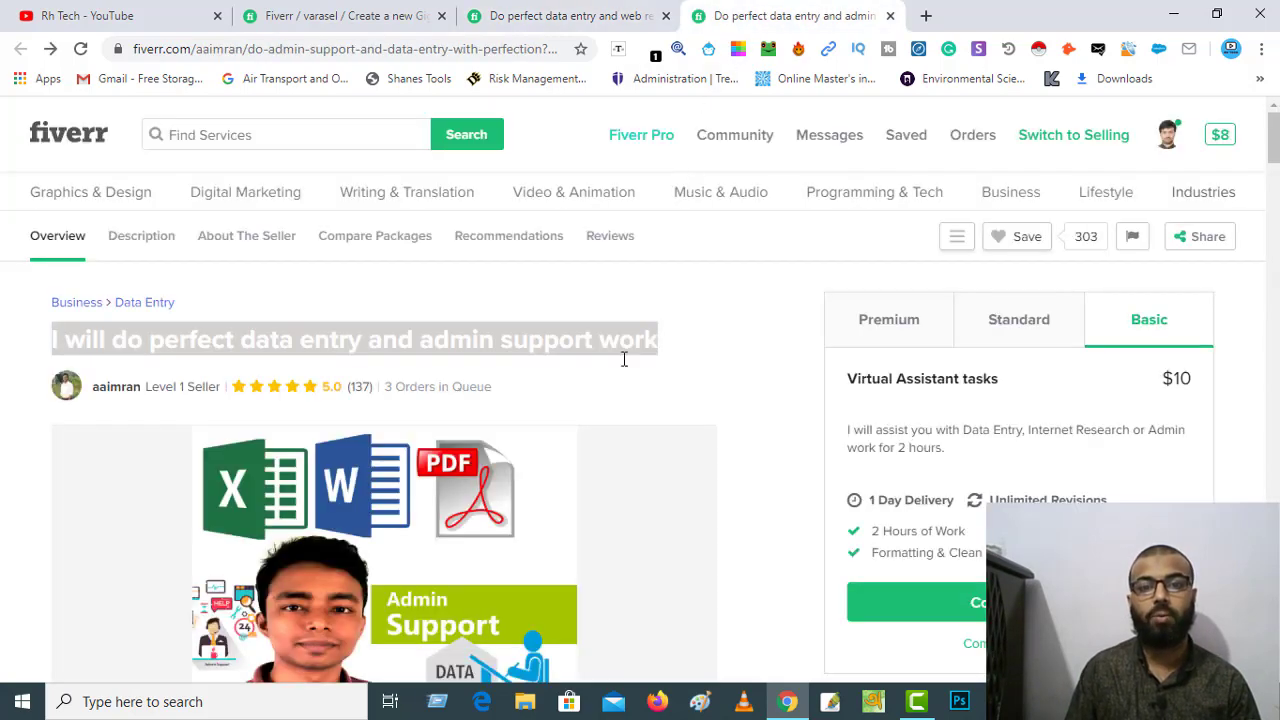
left_click(630, 380)
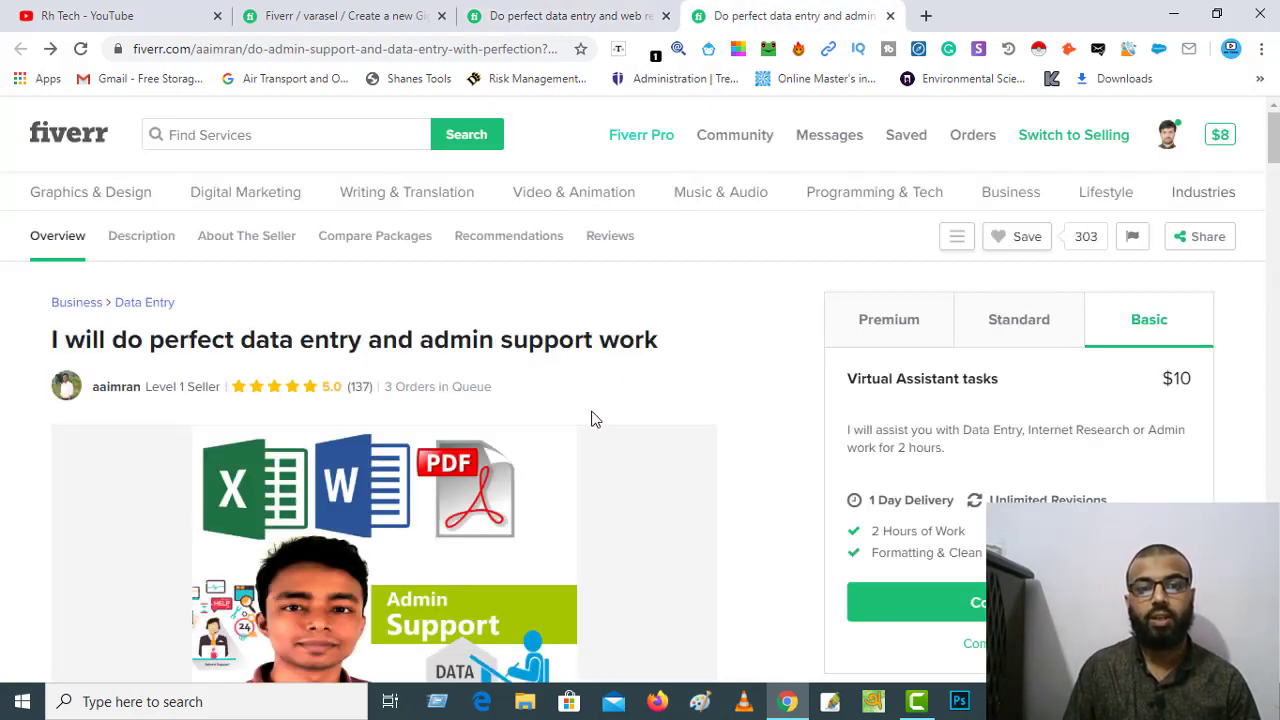
scroll(591, 418, "down", 2)
scroll(591, 420, "up", 2)
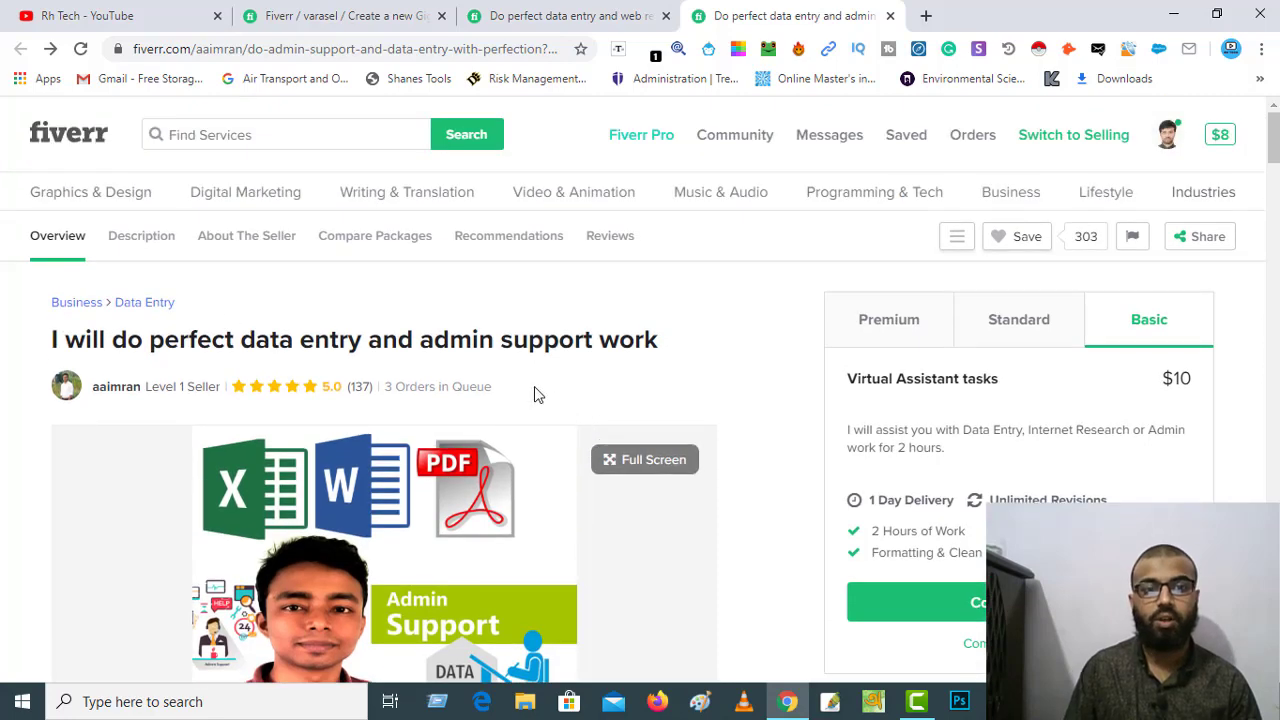
Begin the new gig's title with the lowercase word "do".
left_click(316, 16)
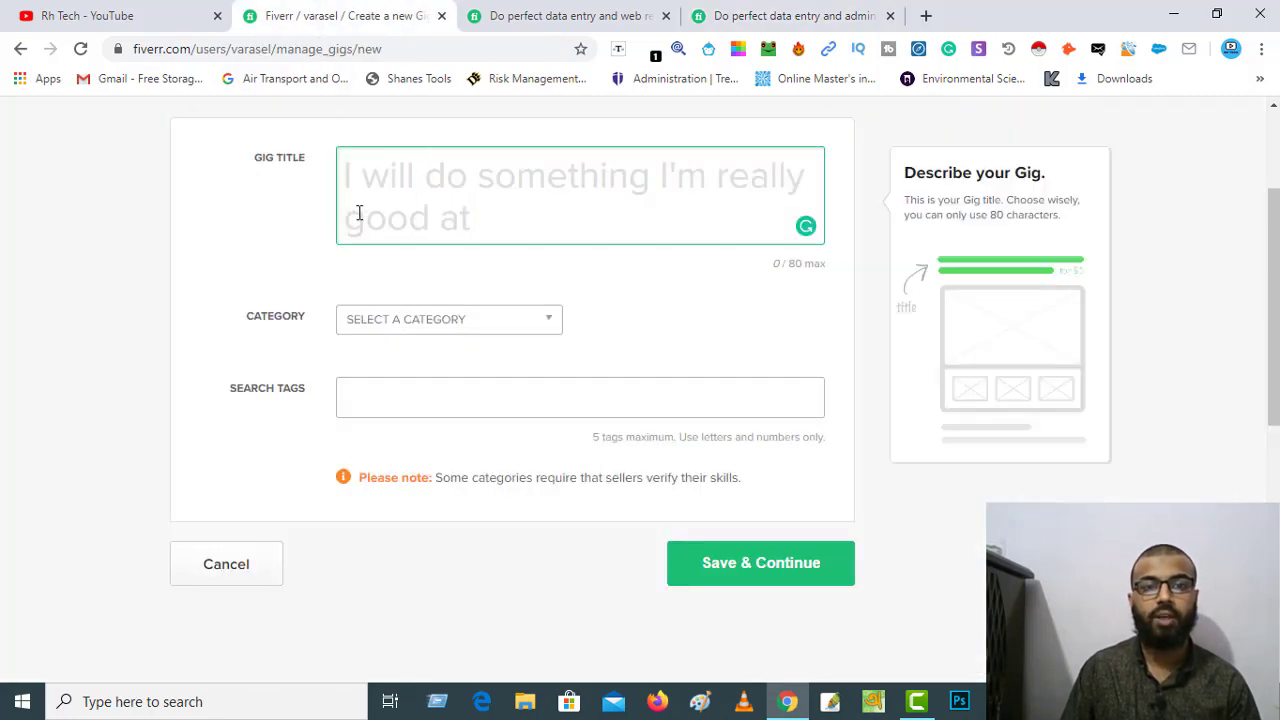
scroll(401, 258, "up", 2)
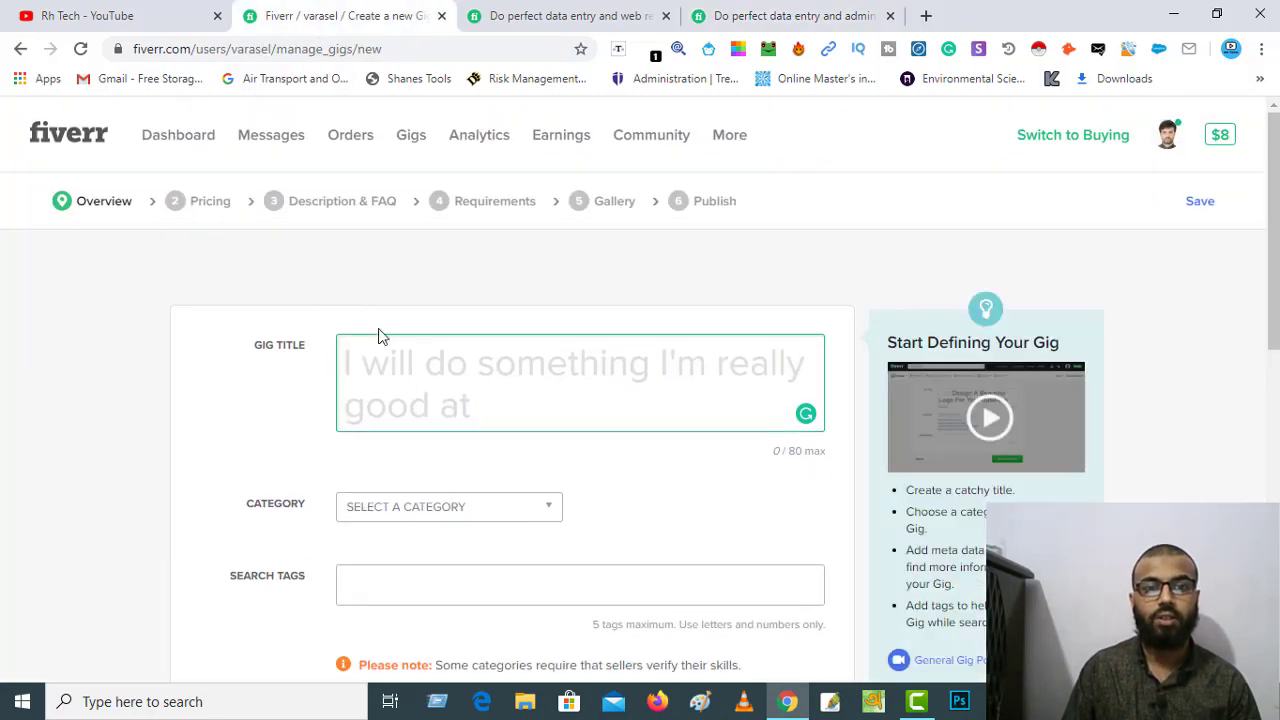
left_click(448, 376)
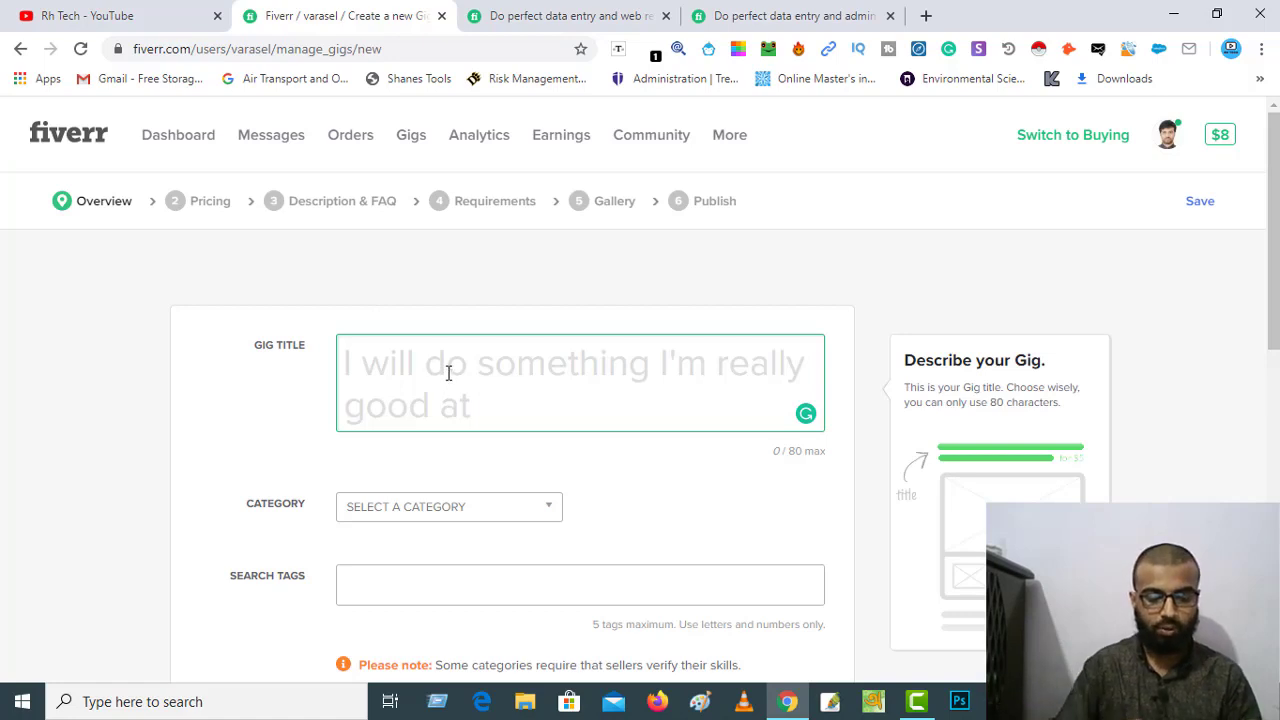
type("Do")
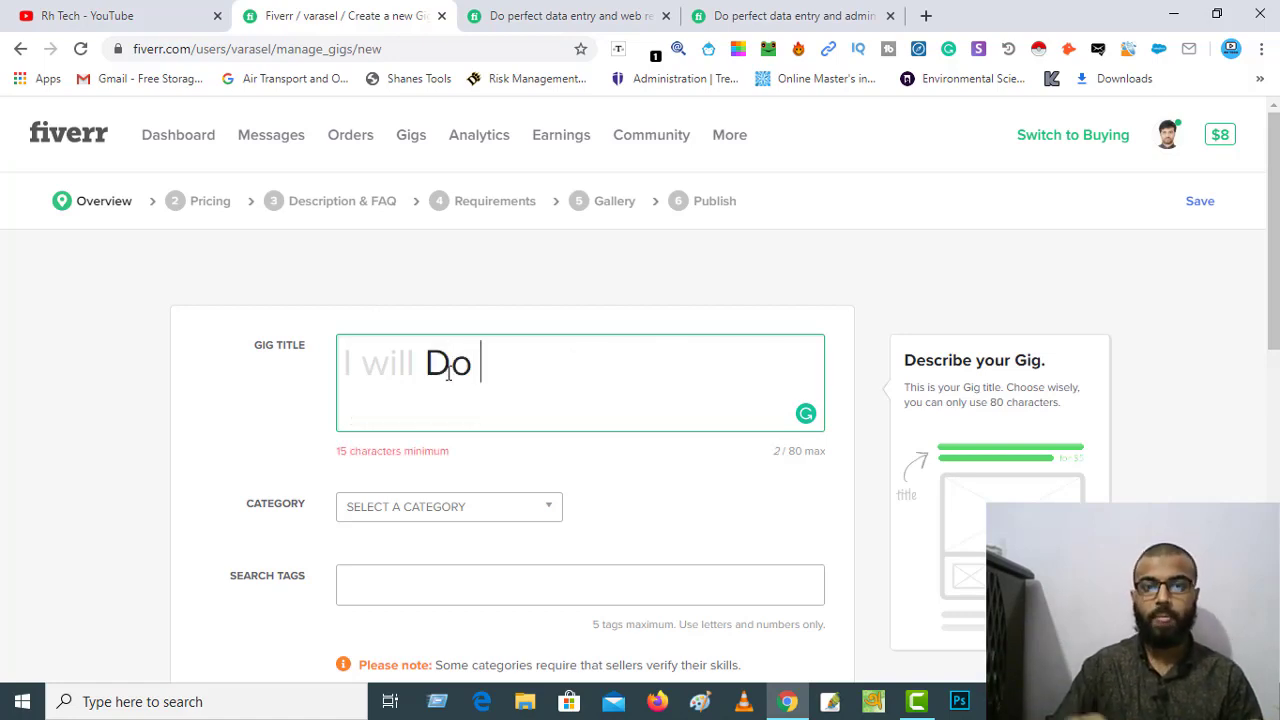
key("BackSpace")
key("BackSpace")
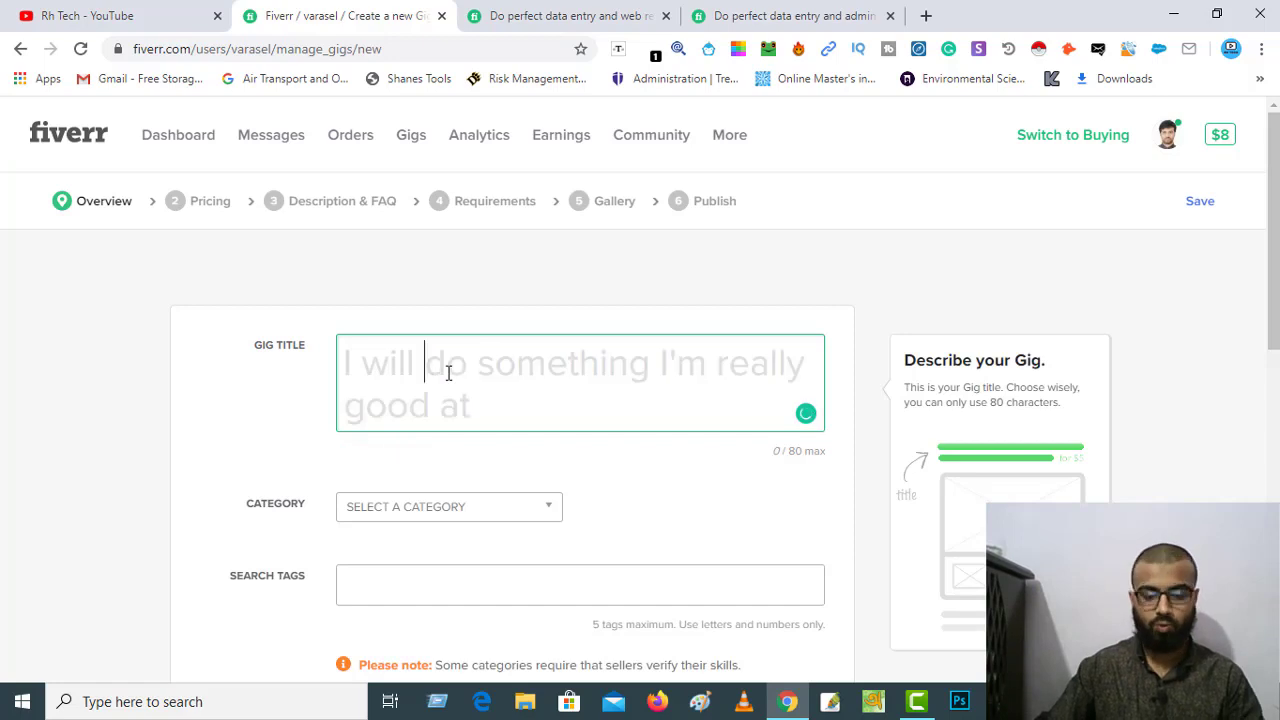
type("do")
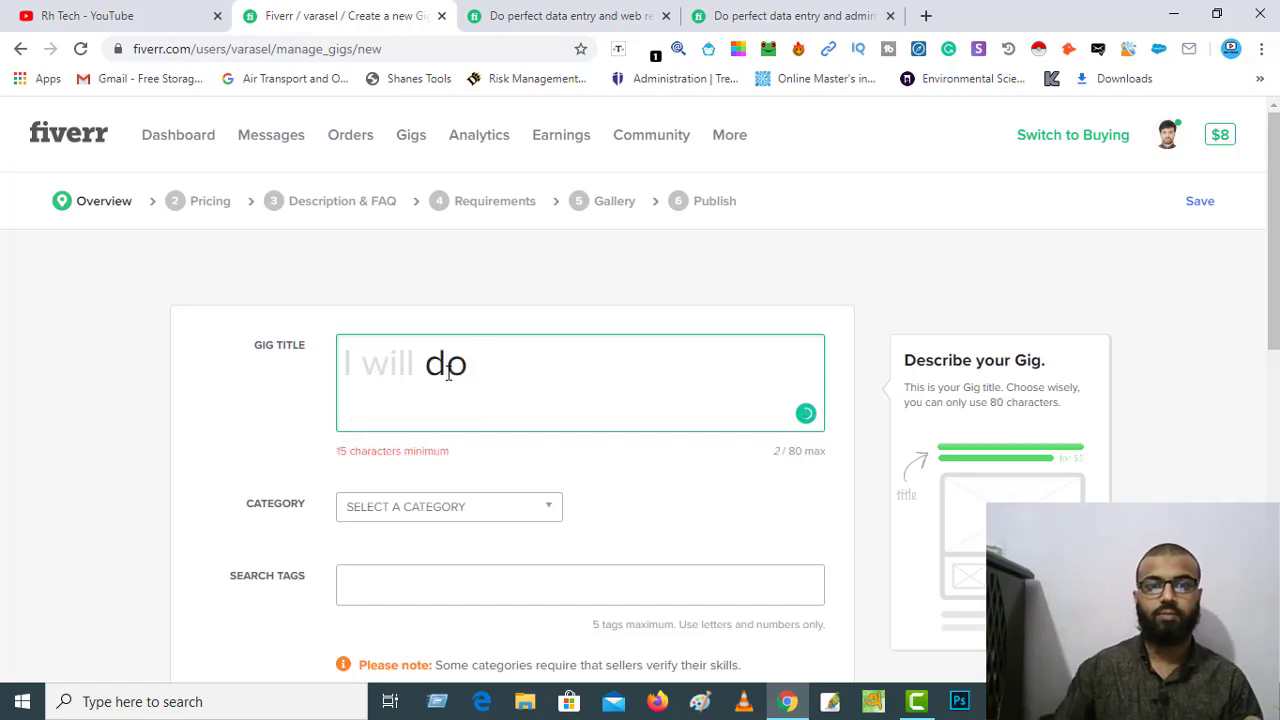
Examine the keywords "data entry" and "web research" in the web research gig's title and return to the new gig form.
left_click(530, 15)
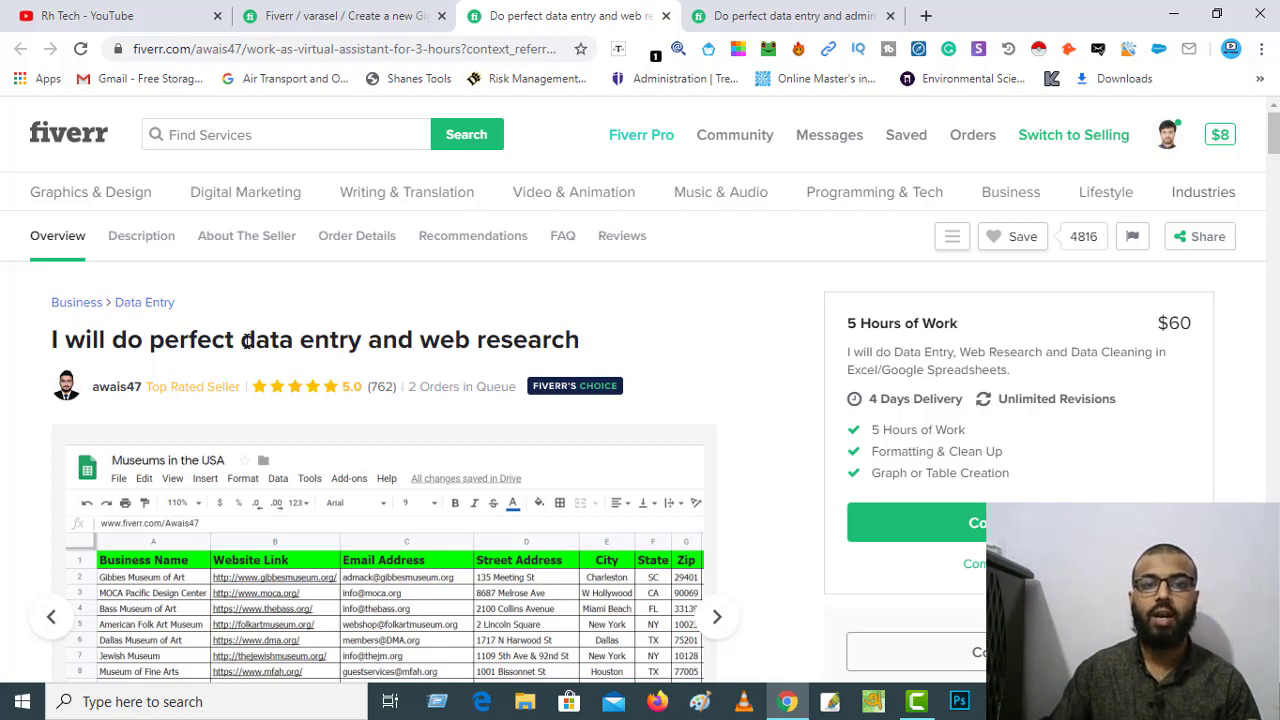
left_click_drag(245, 340, 588, 346)
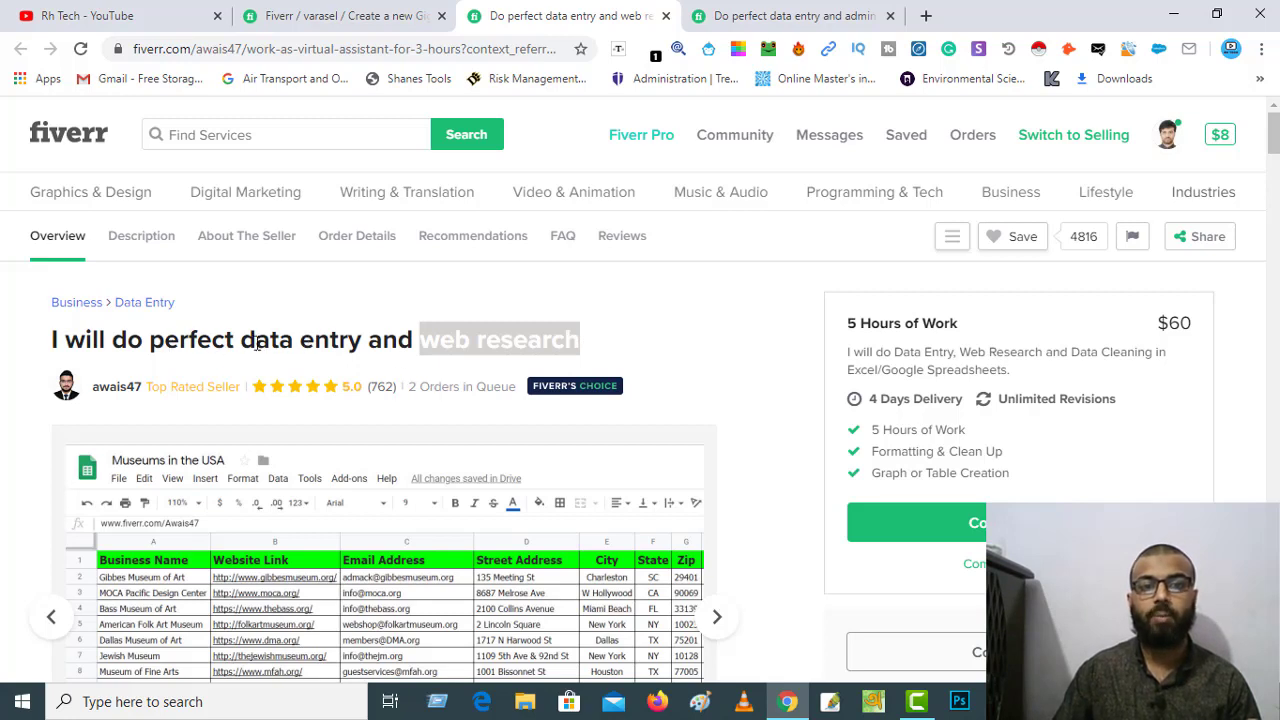
left_click_drag(245, 342, 587, 366)
left_click(498, 366)
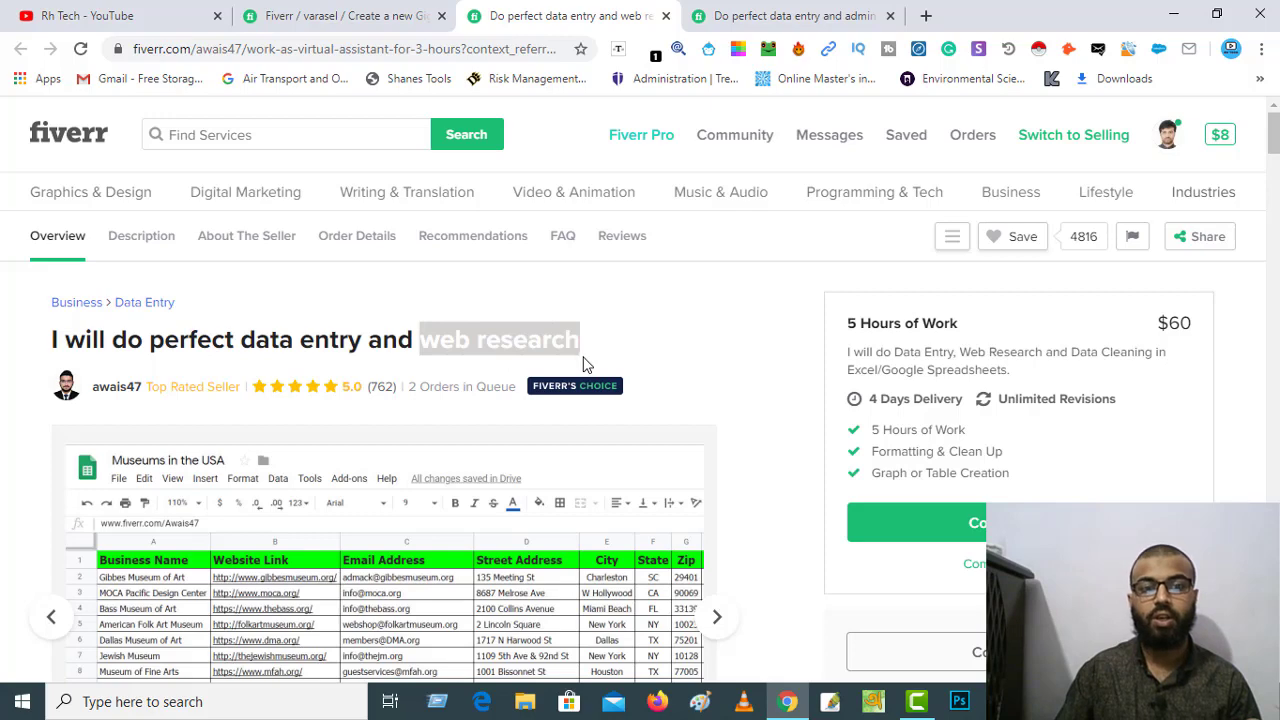
left_click(358, 15)
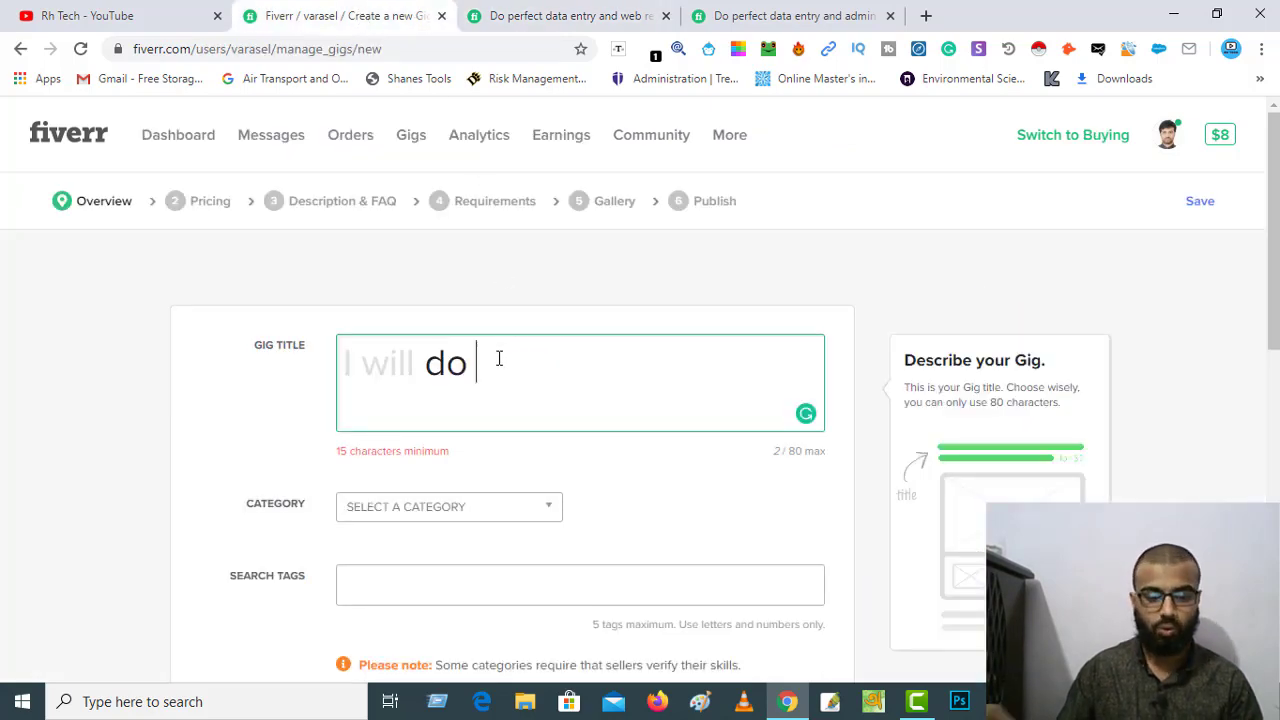
Continue the new gig's title after "do" with the capitalised keywords "Data Entry and Web Research".
type("d")
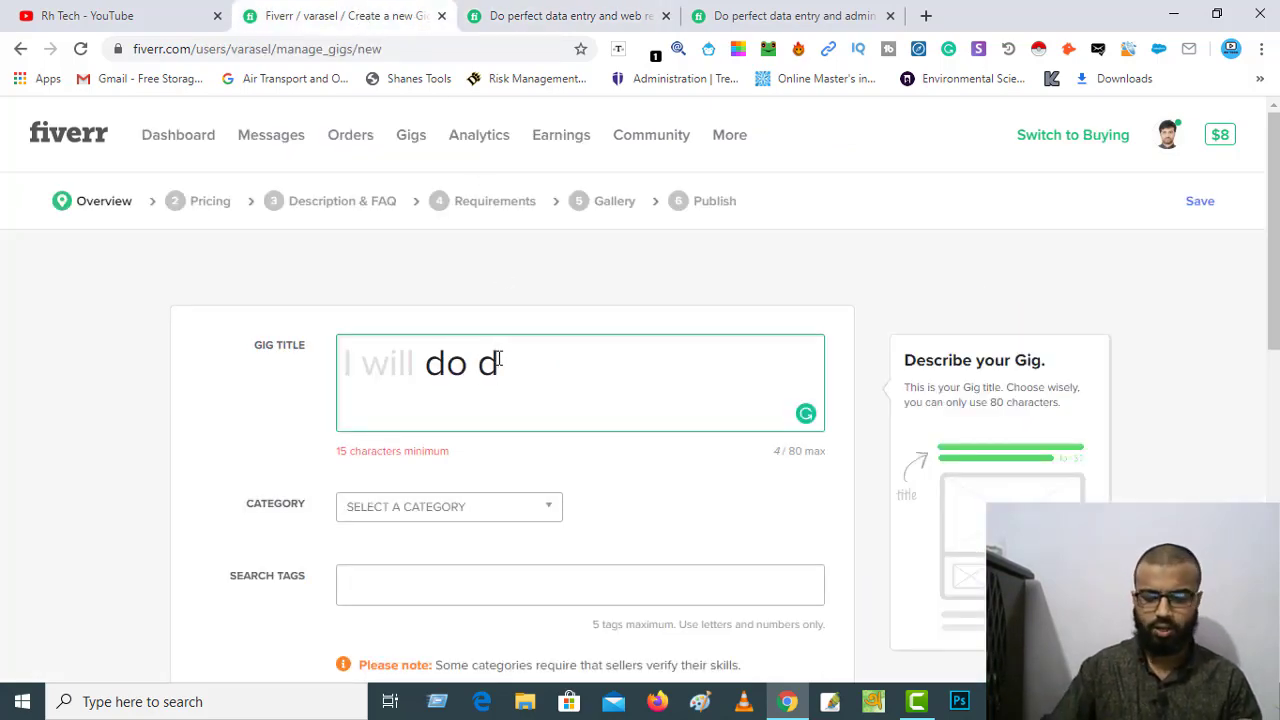
key("BackSpace")
type("Data ")
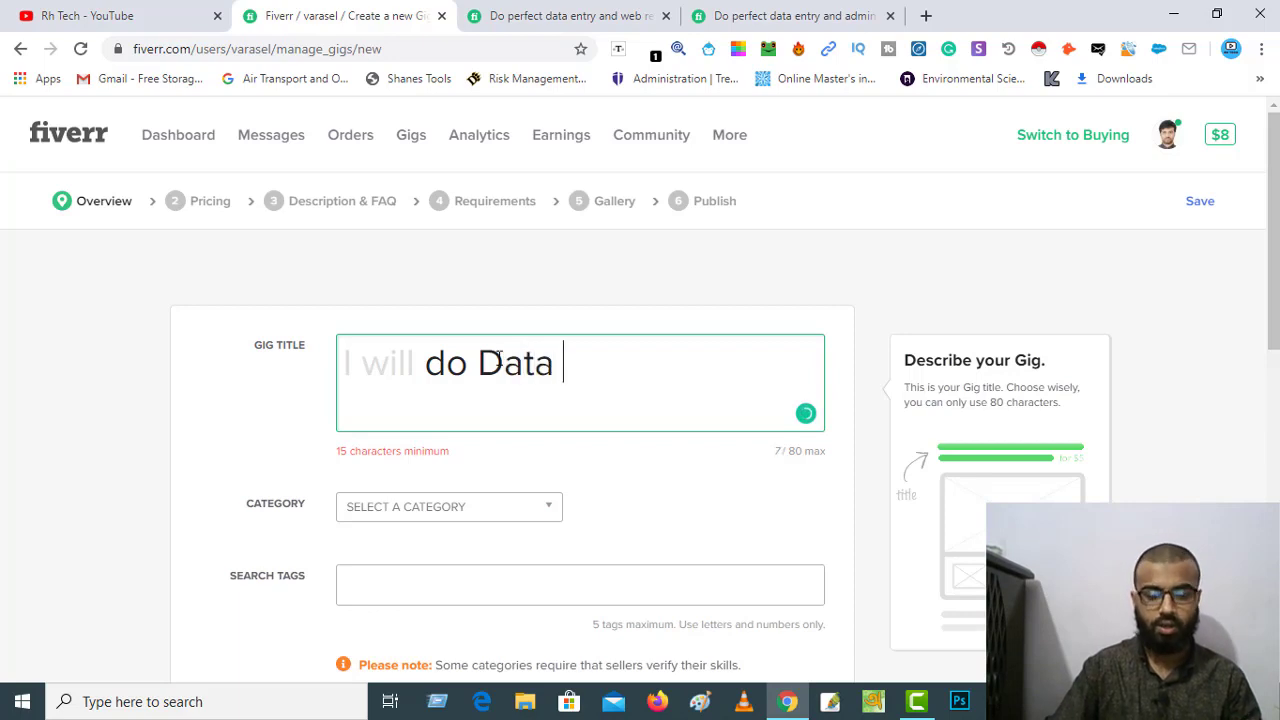
type("Entry ")
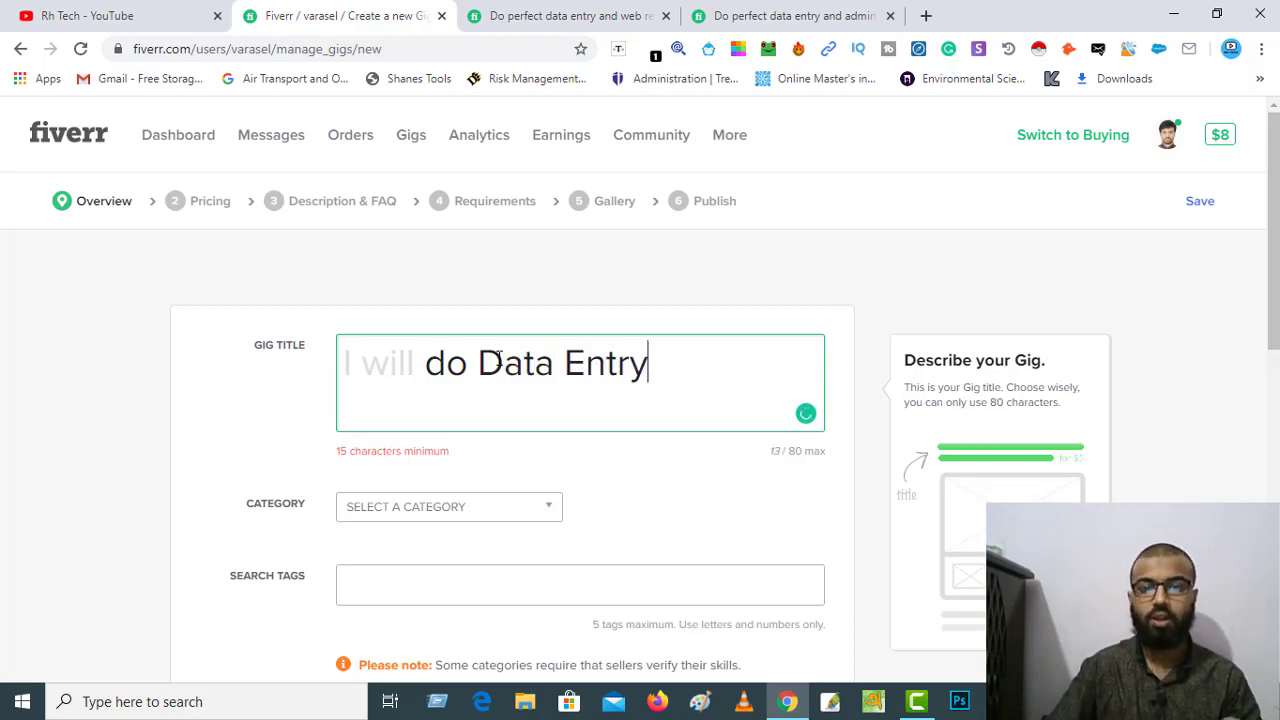
type("an")
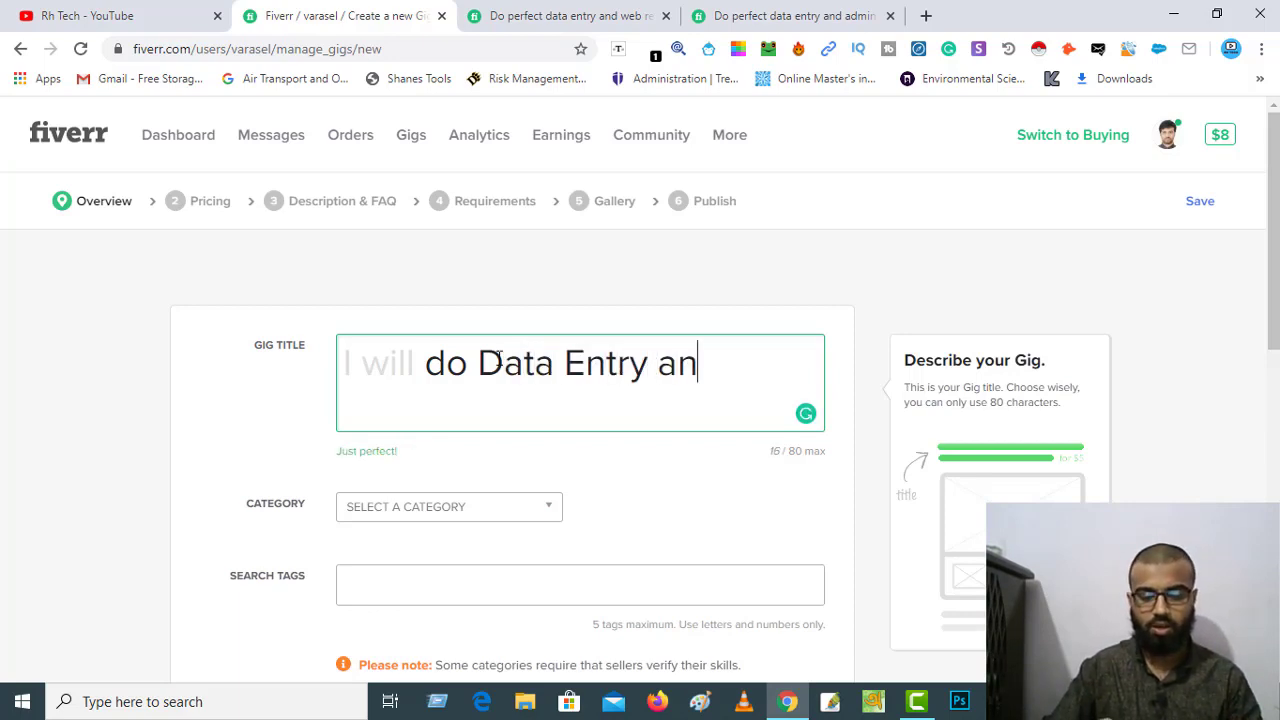
type("d We")
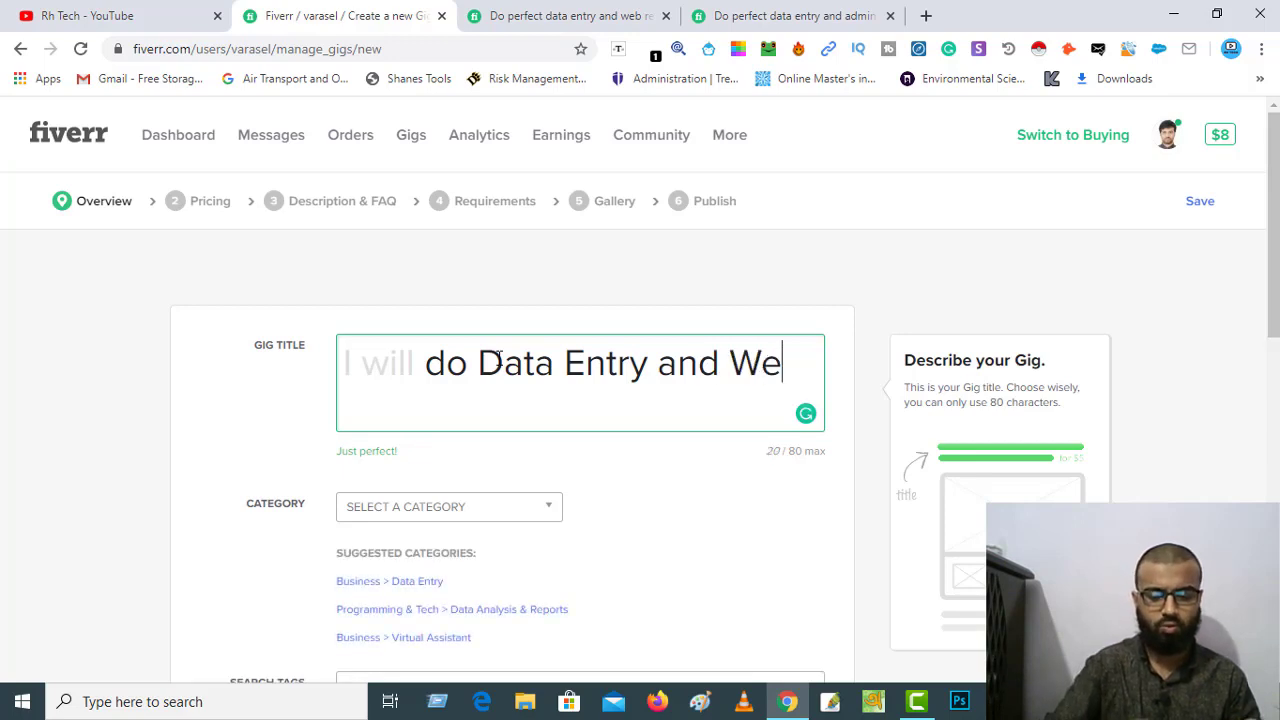
type("b Re")
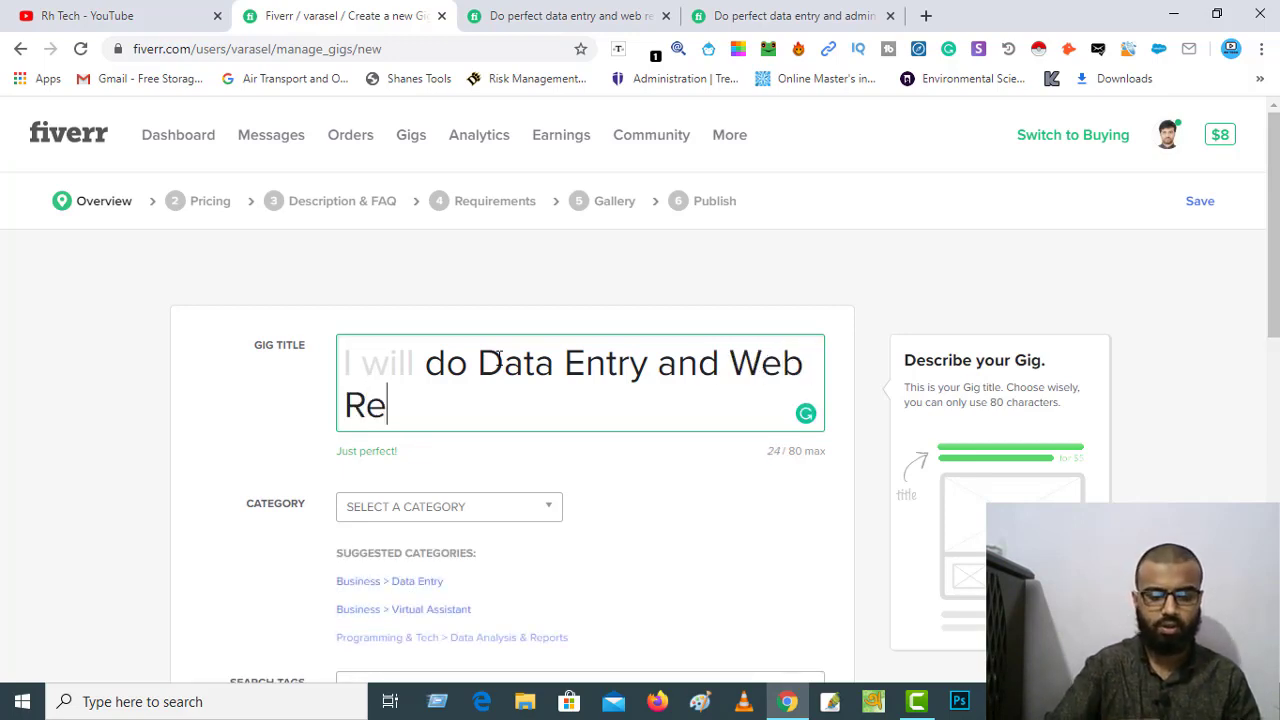
type("search")
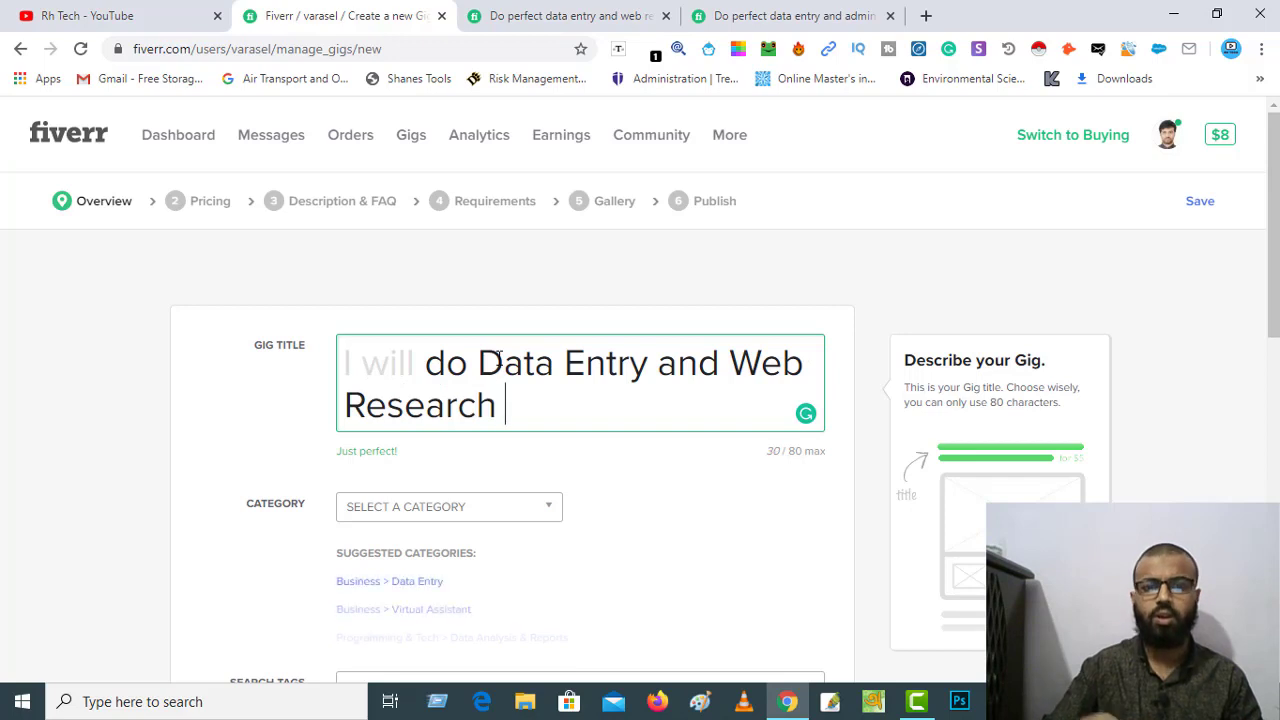
Compare the new title's wording with the web research and admin support gig titles, especially their use of "perfect".
left_click(440, 170)
left_click(349, 358)
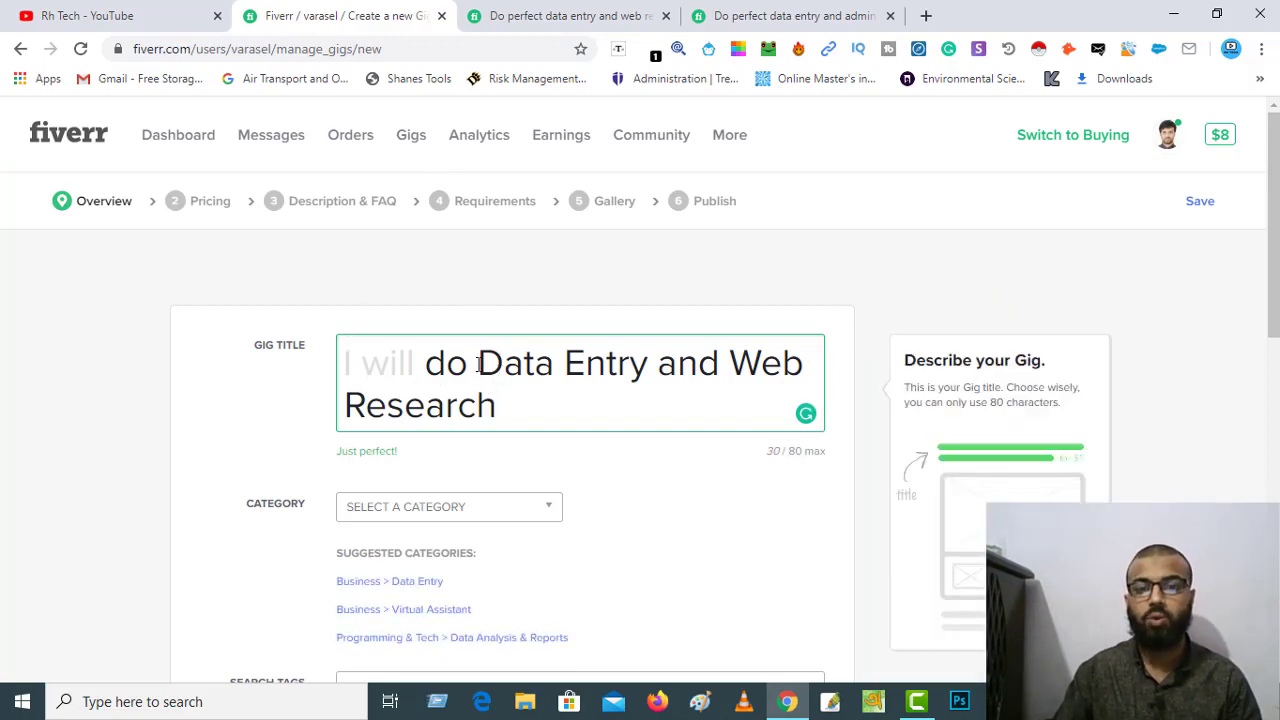
mouse_move(479, 363)
left_mouse_down()
mouse_move(507, 405)
mouse_move(493, 368)
left_mouse_up()
left_click(513, 408)
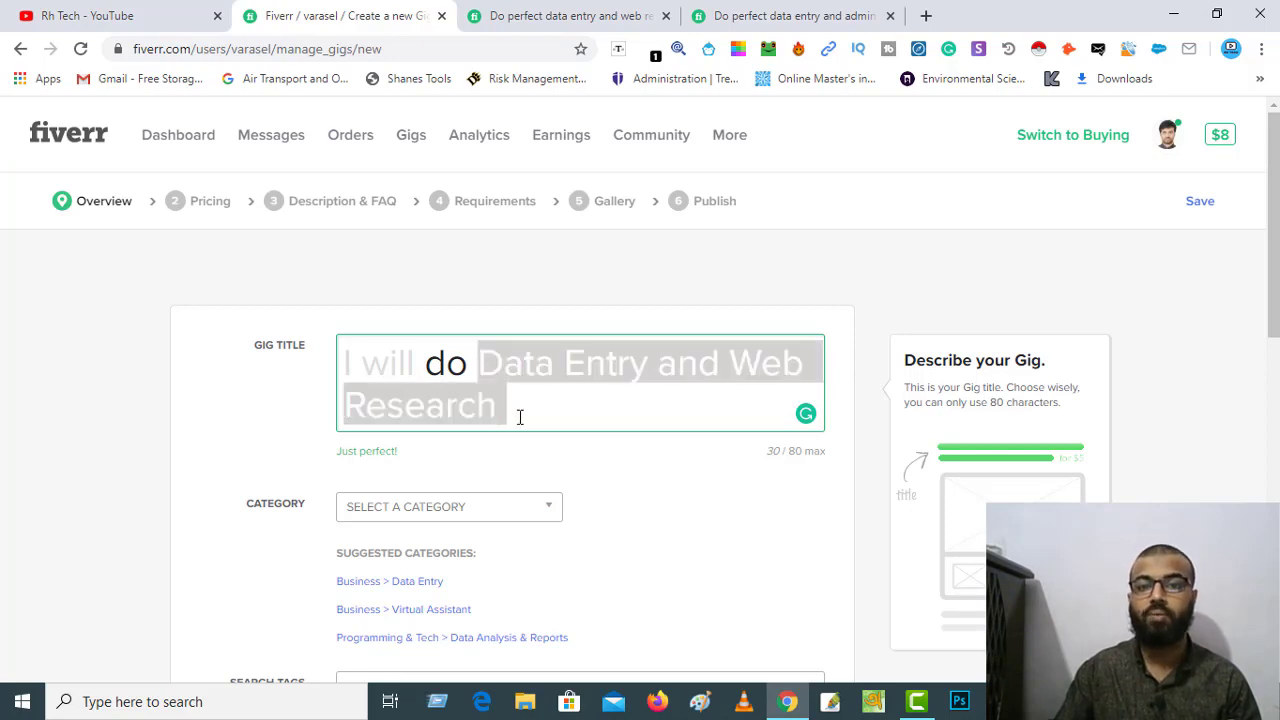
left_click(517, 410)
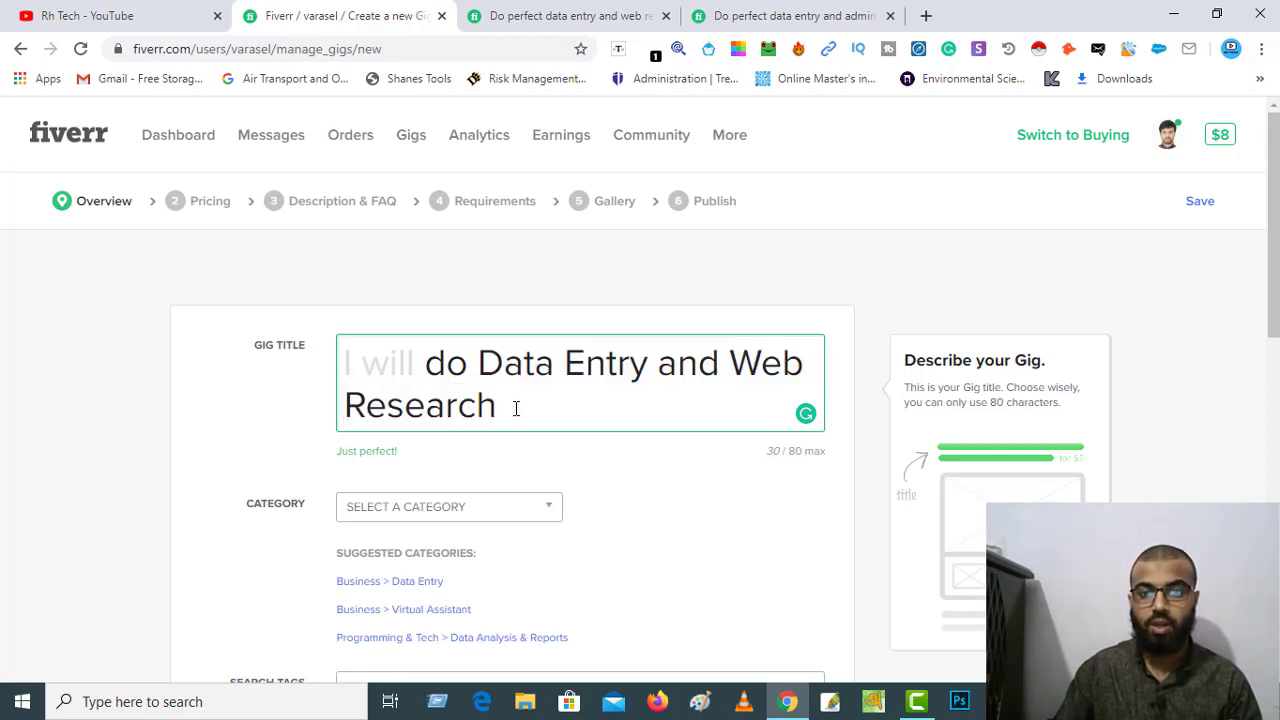
left_click(558, 18)
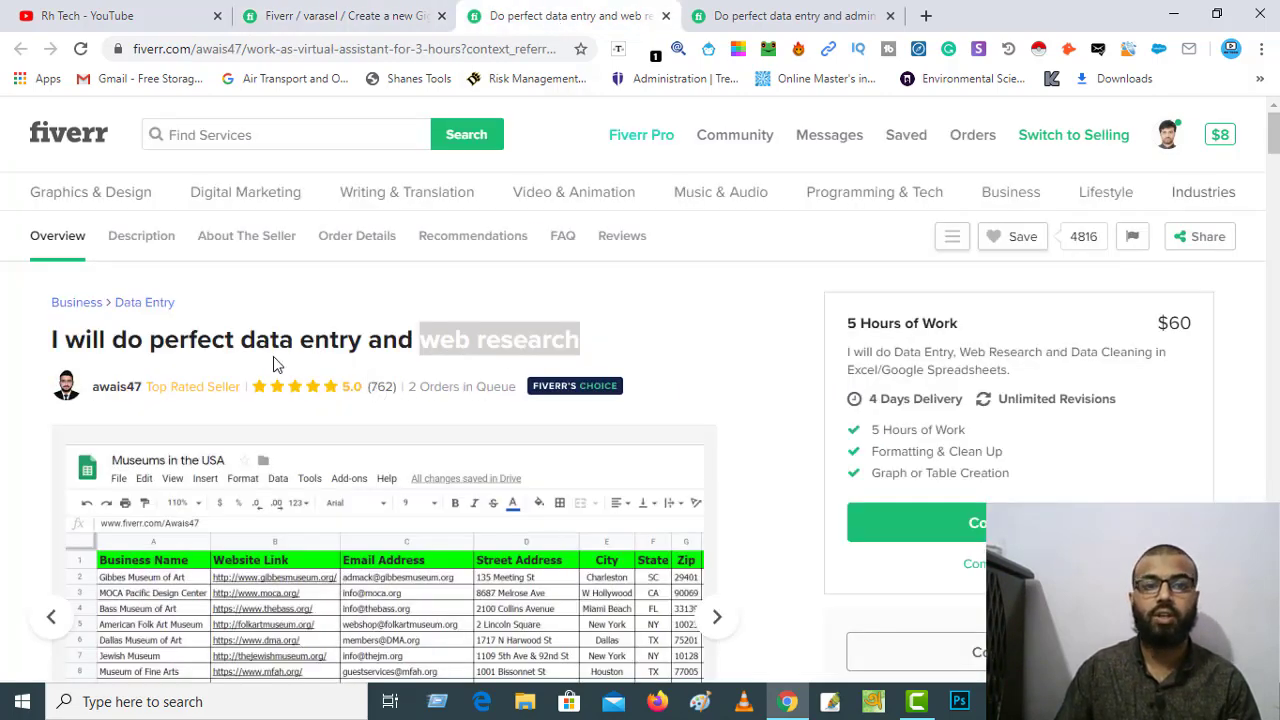
double_click(184, 344)
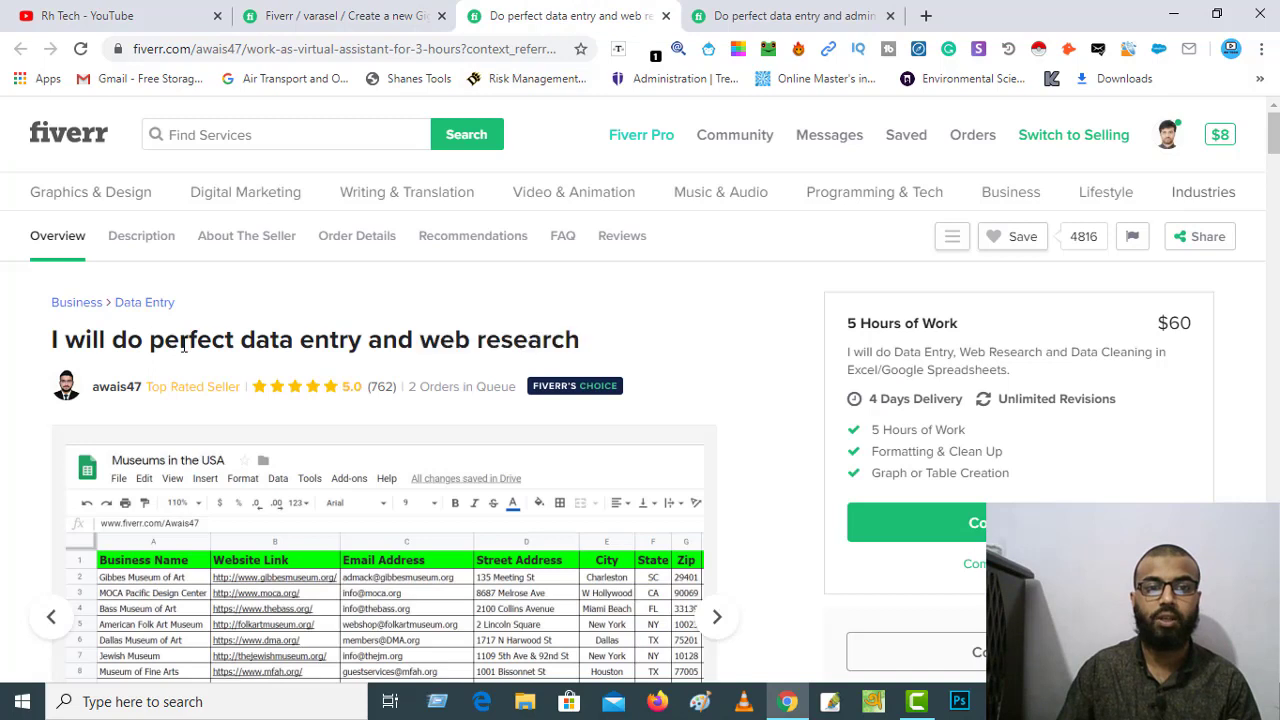
left_click(199, 350)
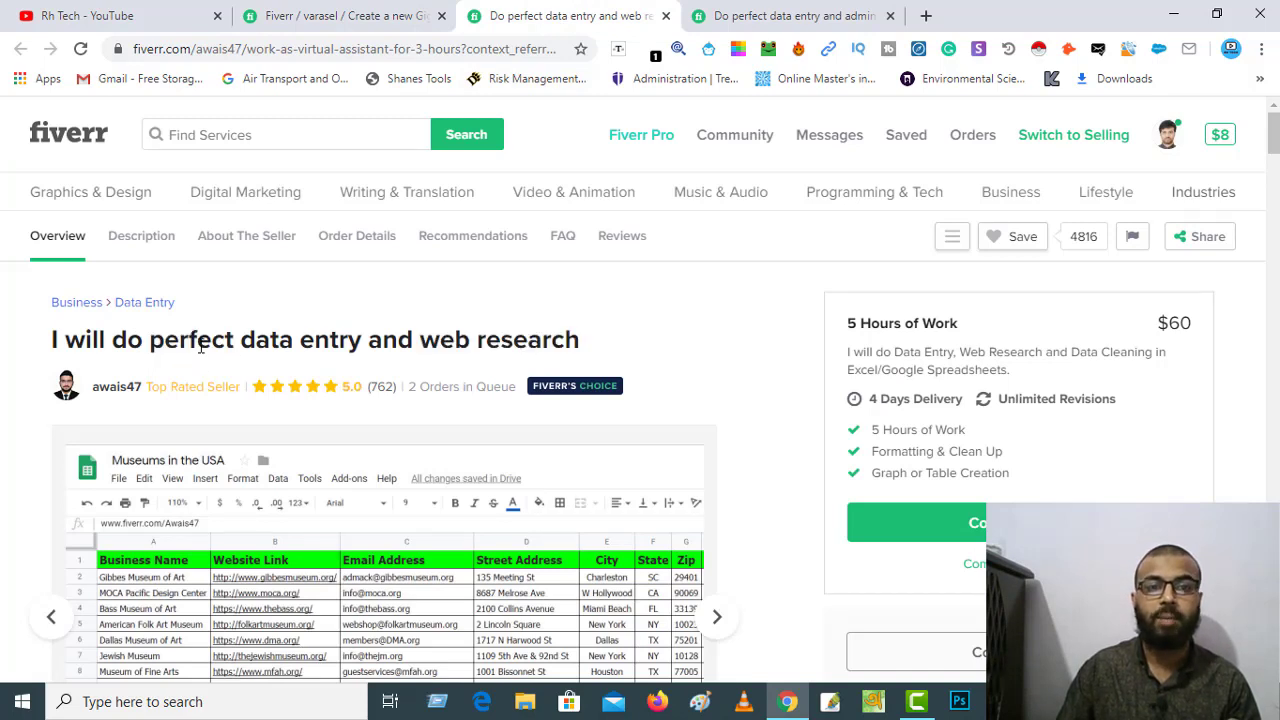
double_click(201, 343)
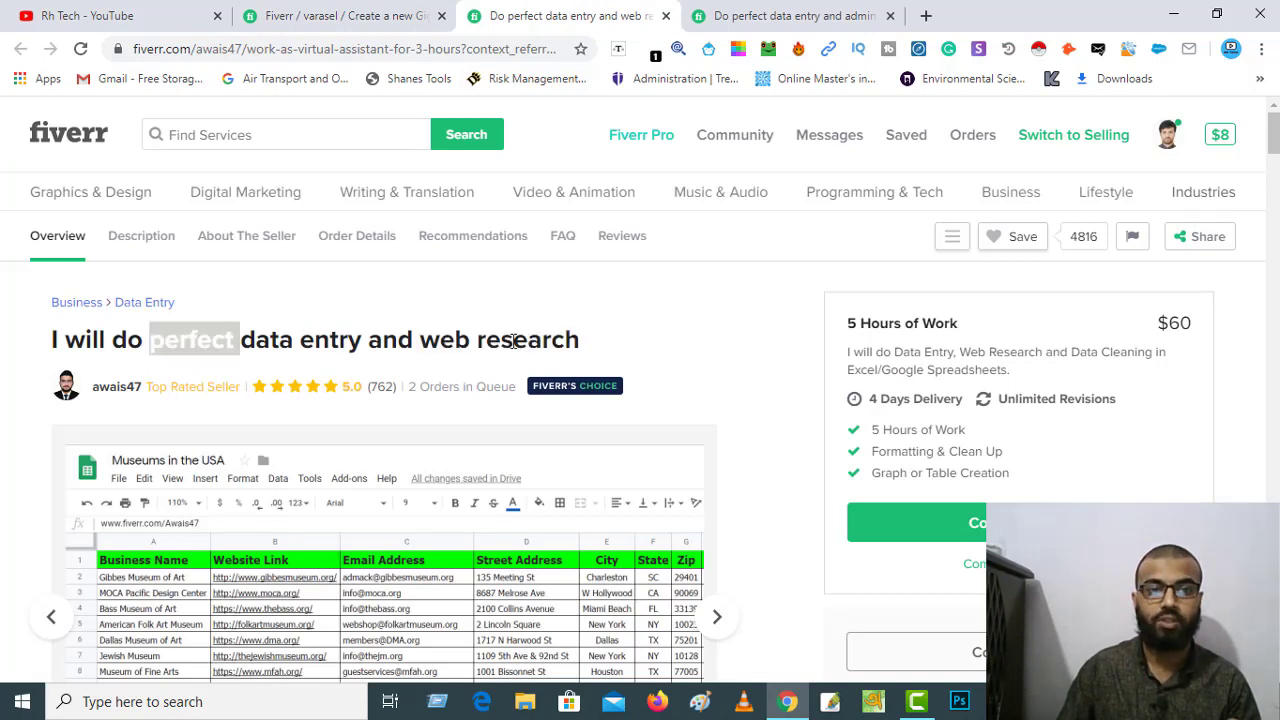
left_click(738, 16)
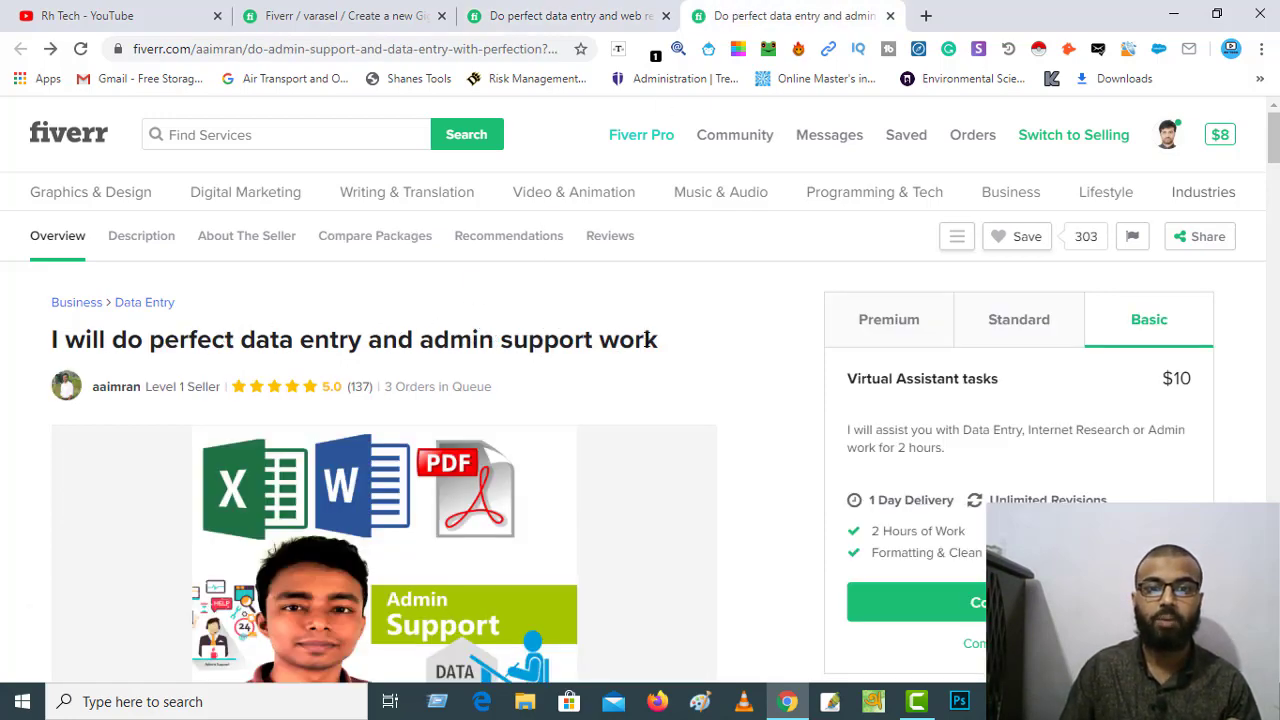
left_click(323, 15)
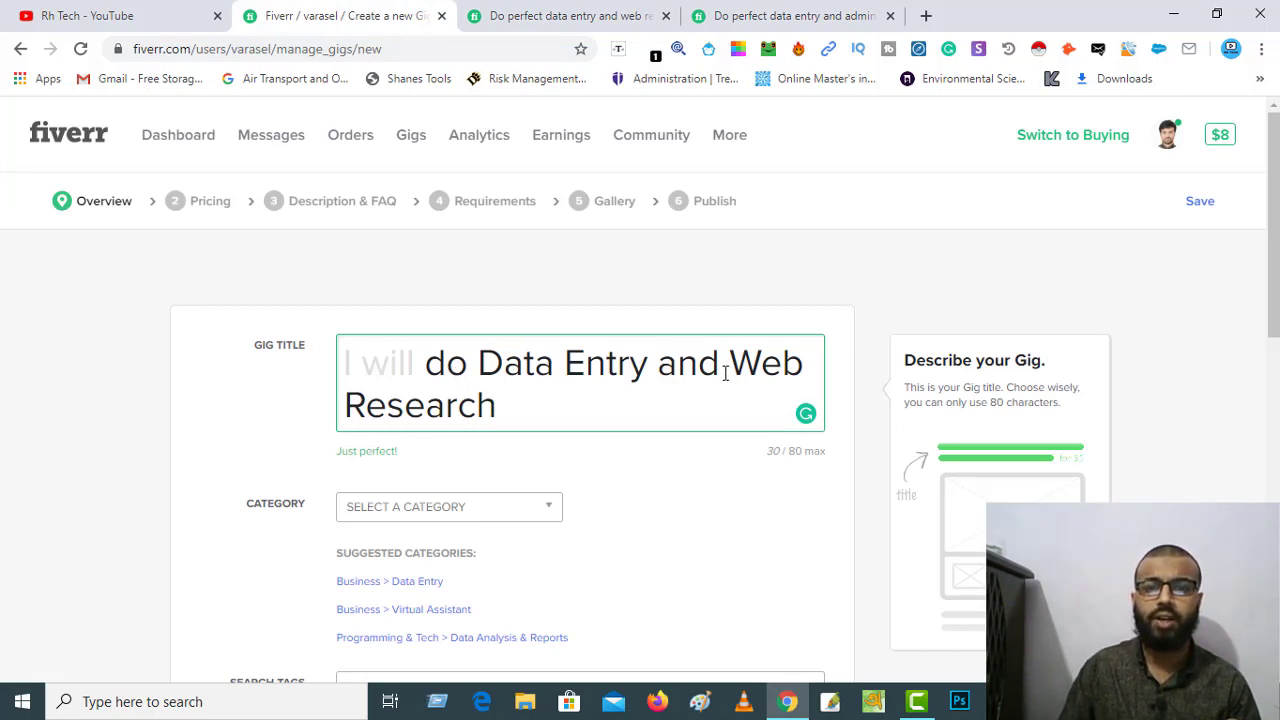
Add the correctly spelled word "Accurately" to the end of the new gig's title.
left_click_drag(509, 383, 485, 369)
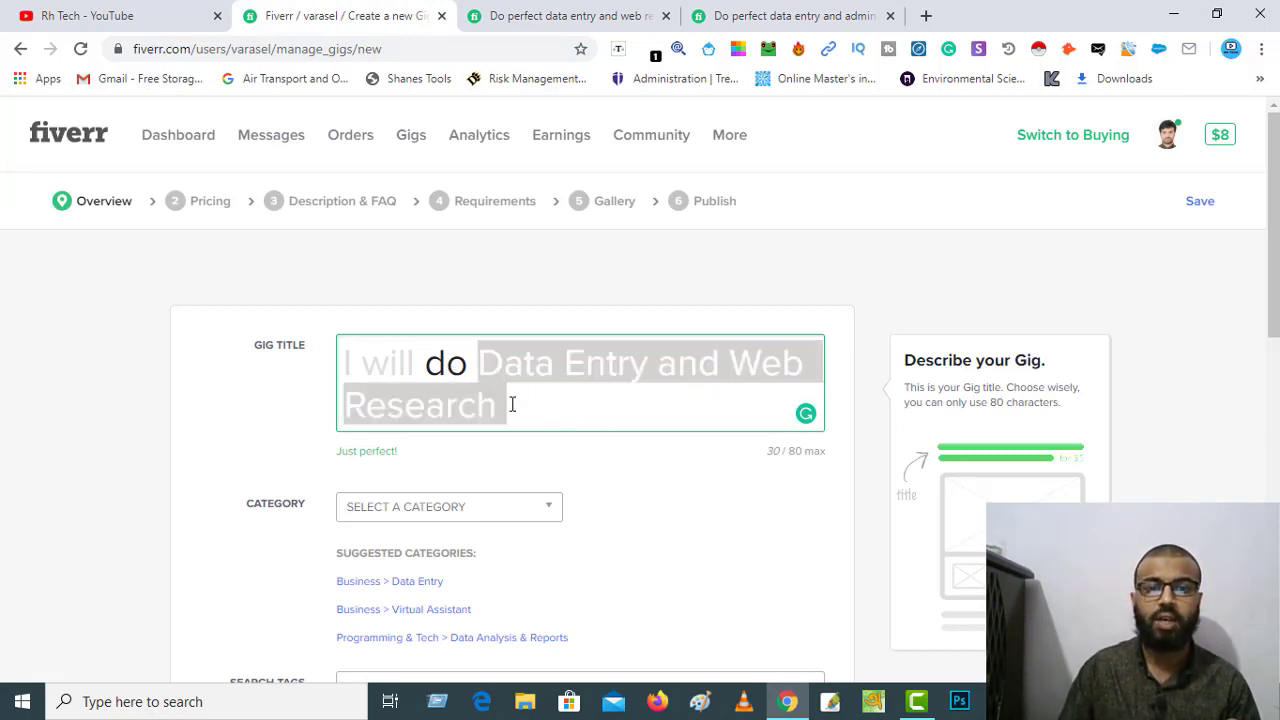
left_click(507, 406)
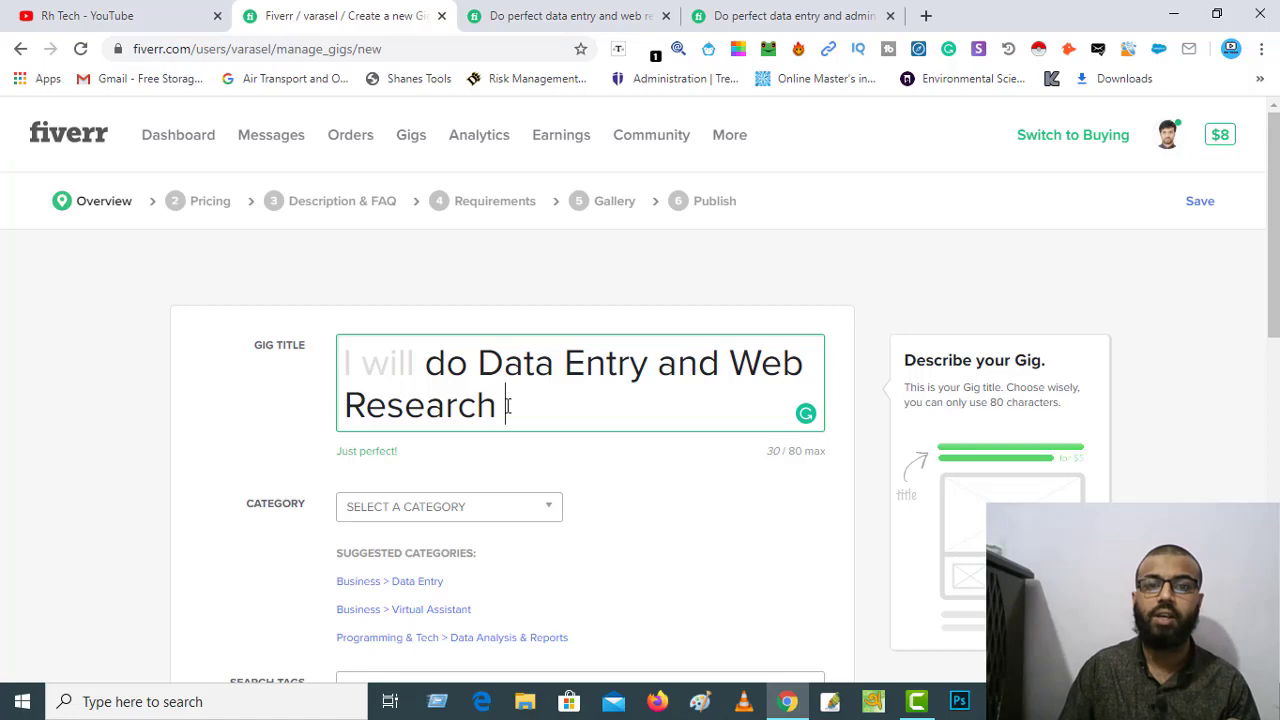
left_click(473, 365)
left_click(520, 406)
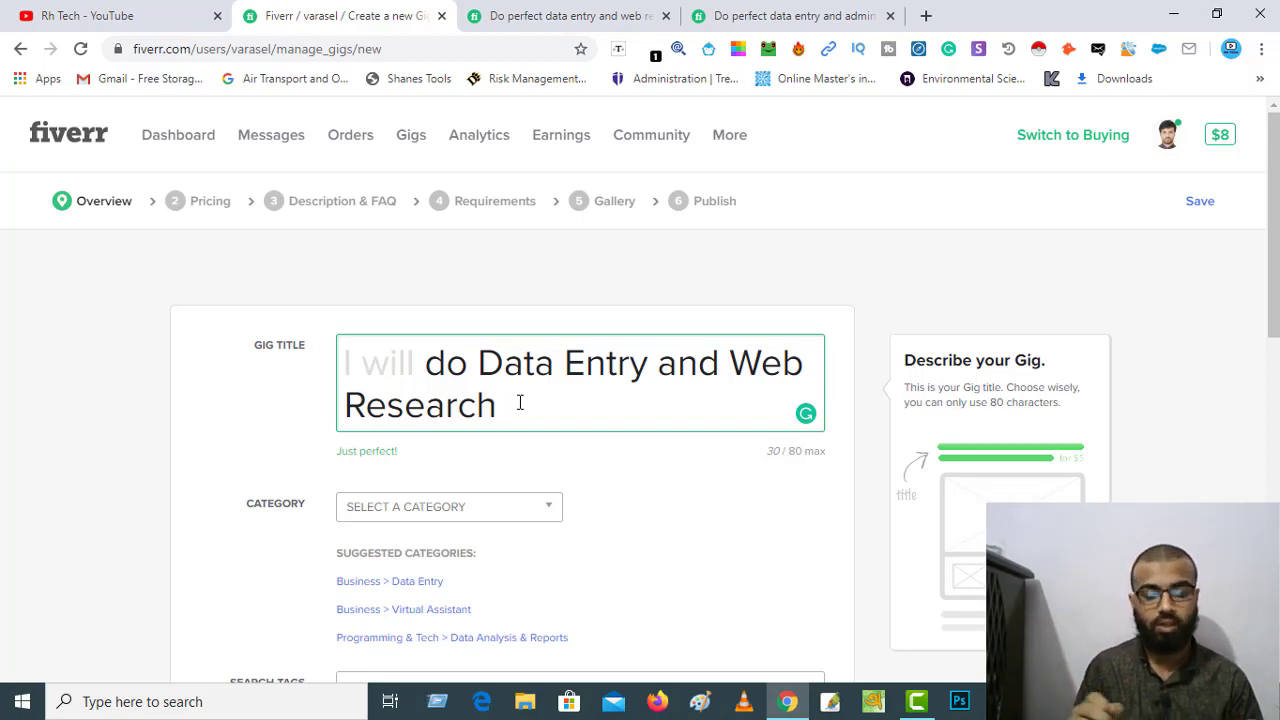
type("A")
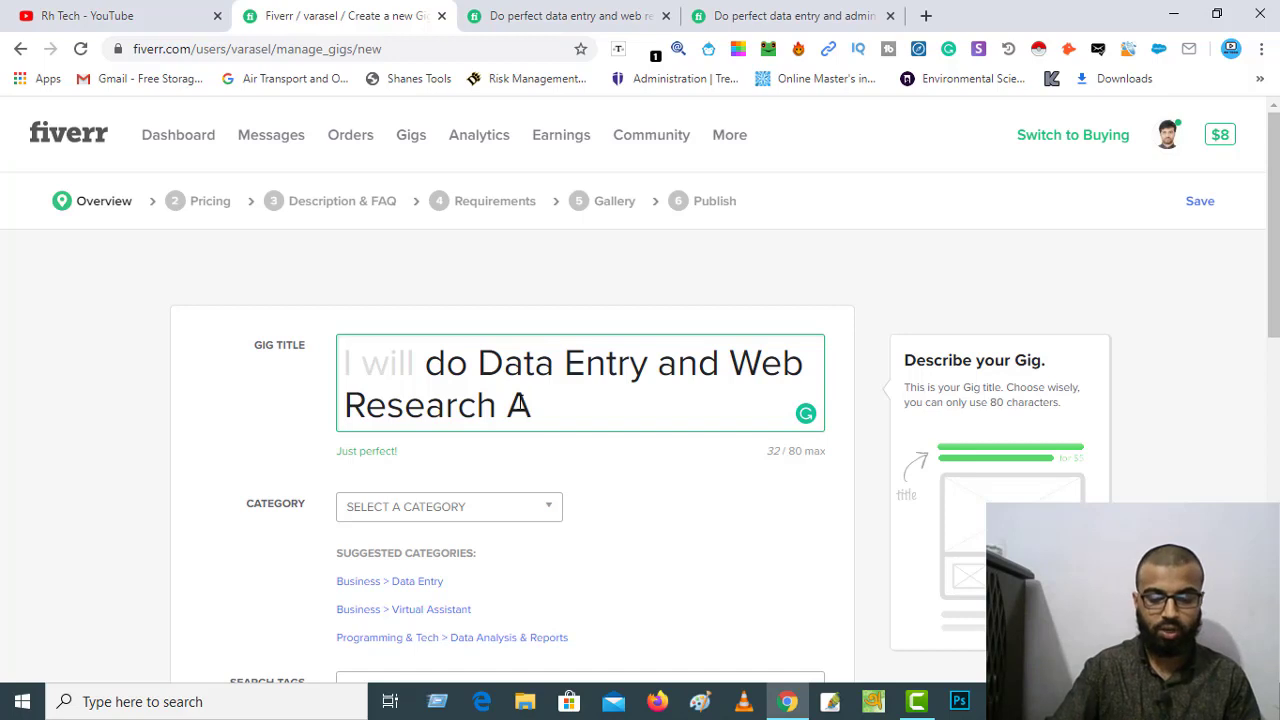
type("cu")
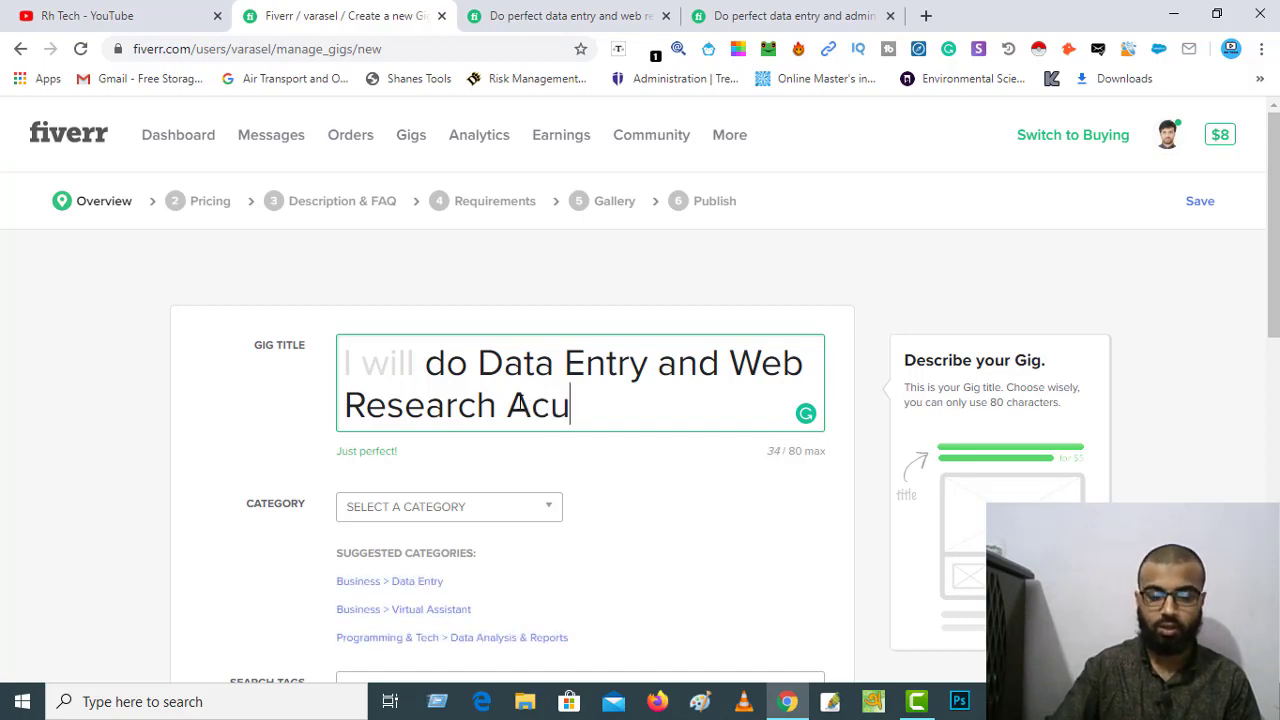
type("rate")
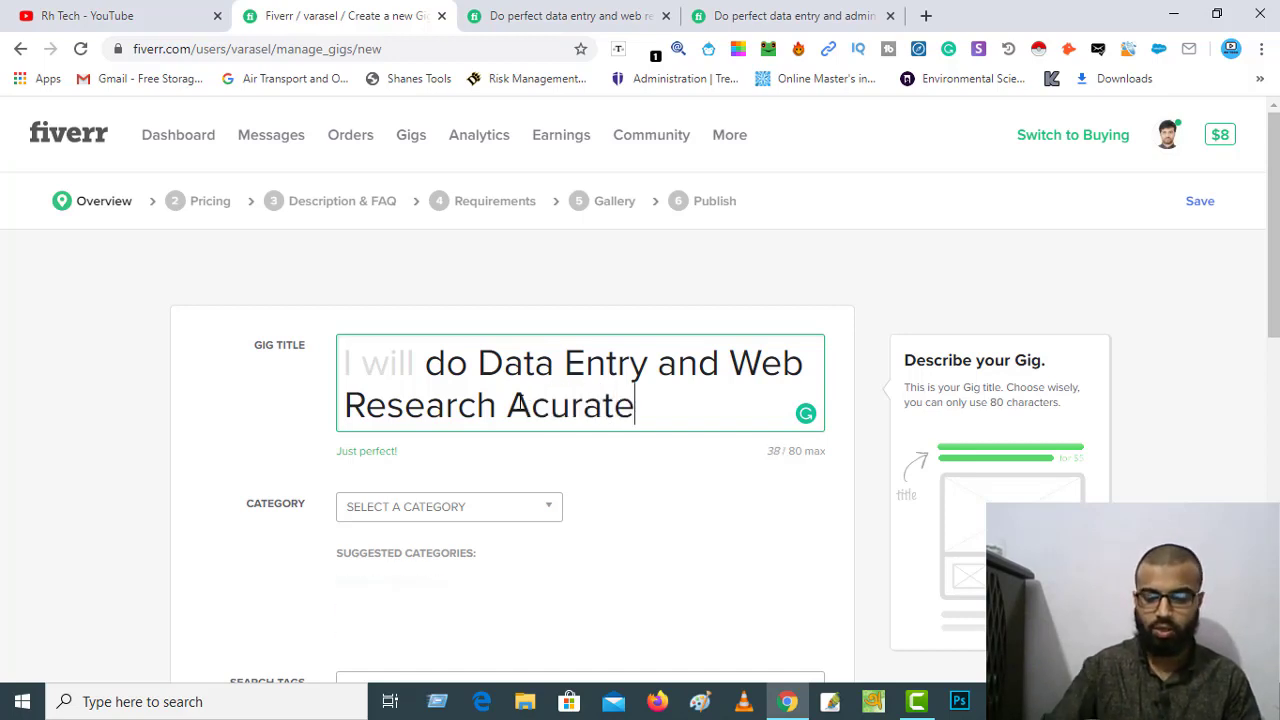
type("ly")
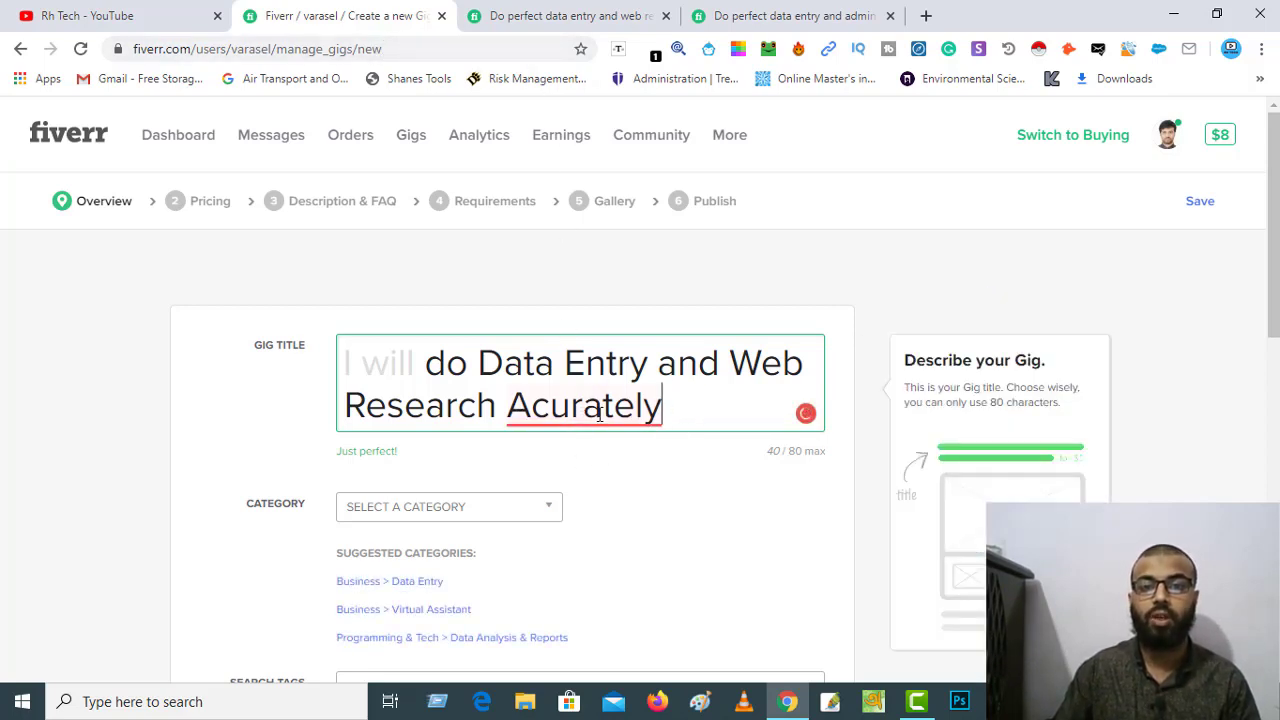
mouse_move(598, 415)
left_click(562, 450)
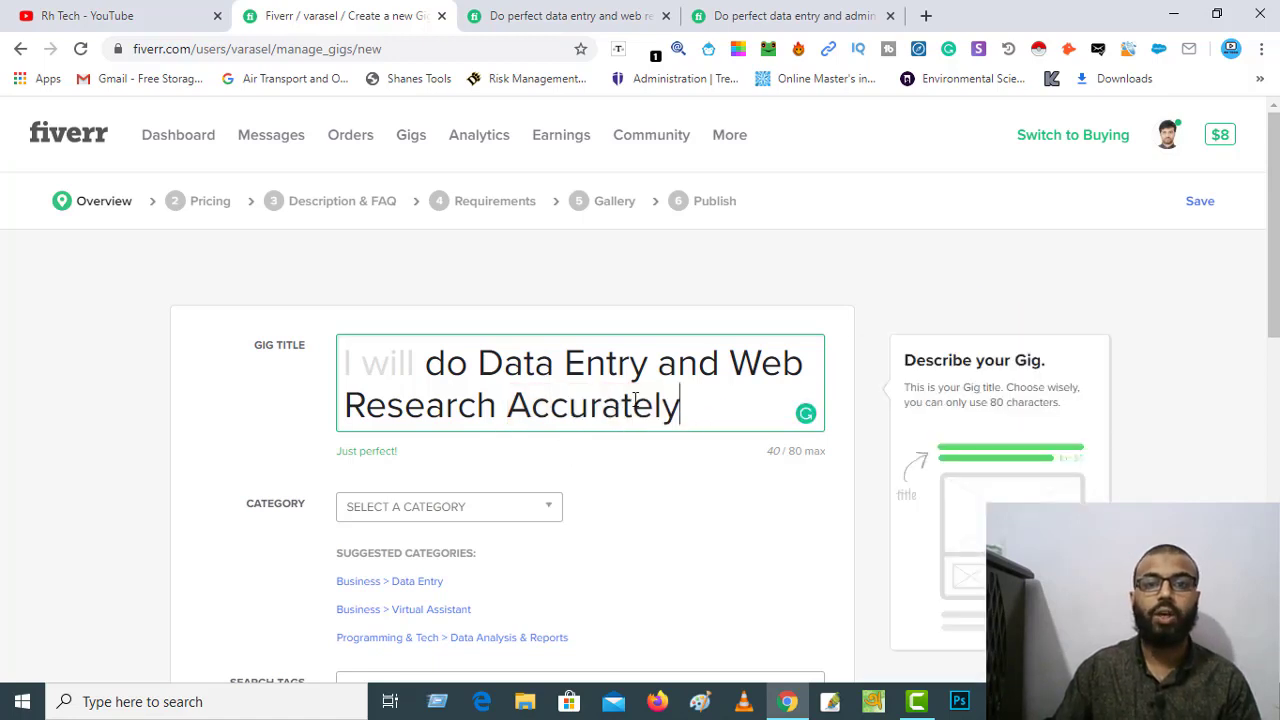
left_click_drag(689, 417, 432, 363)
left_click(691, 412)
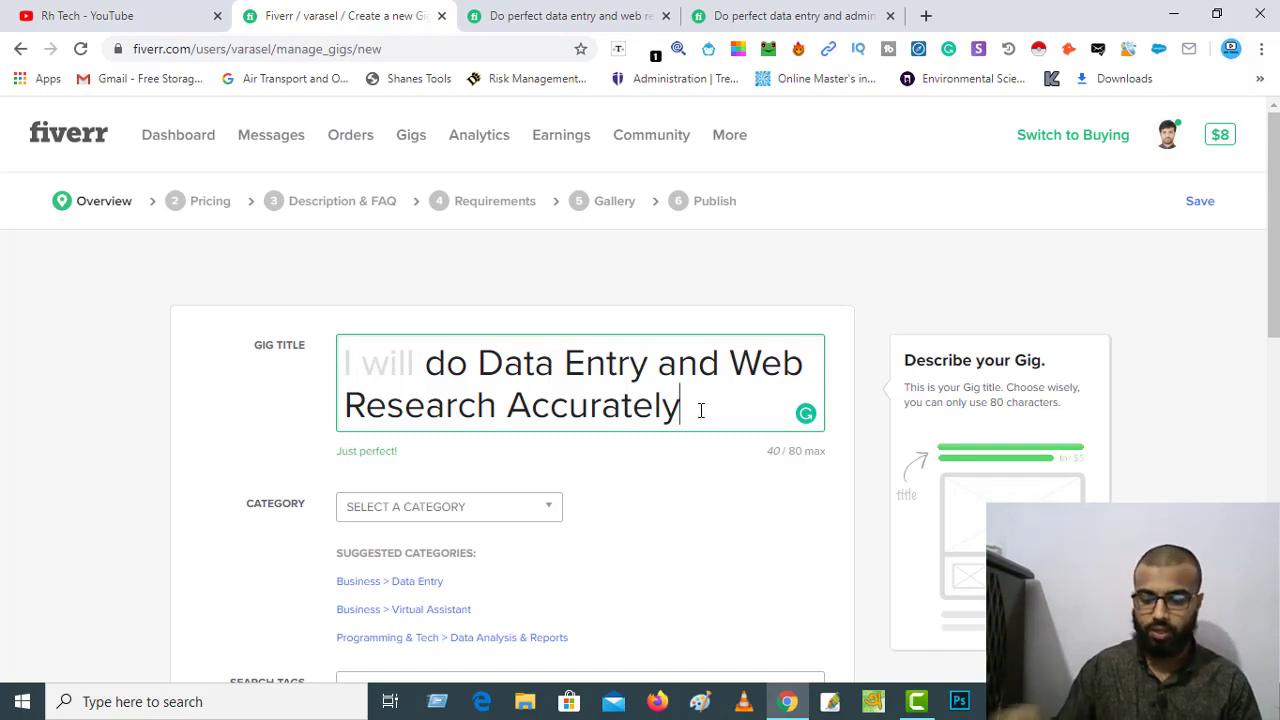
type(".")
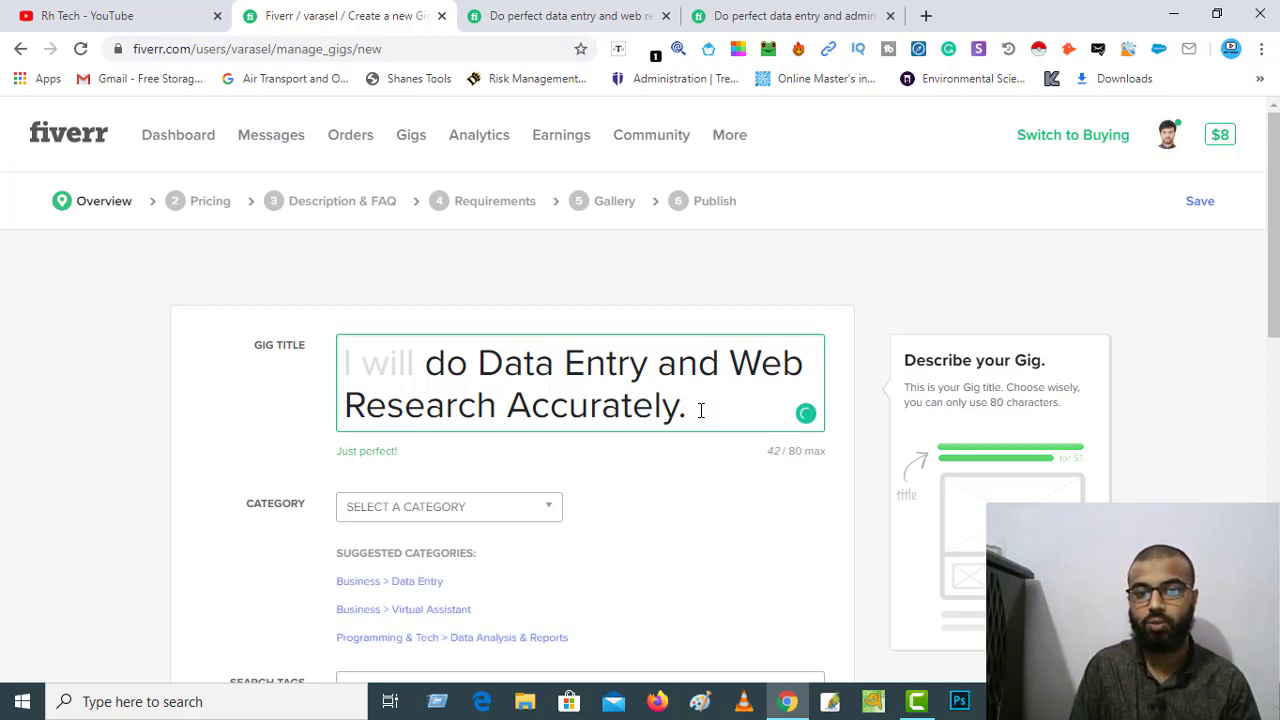
key("BackSpace")
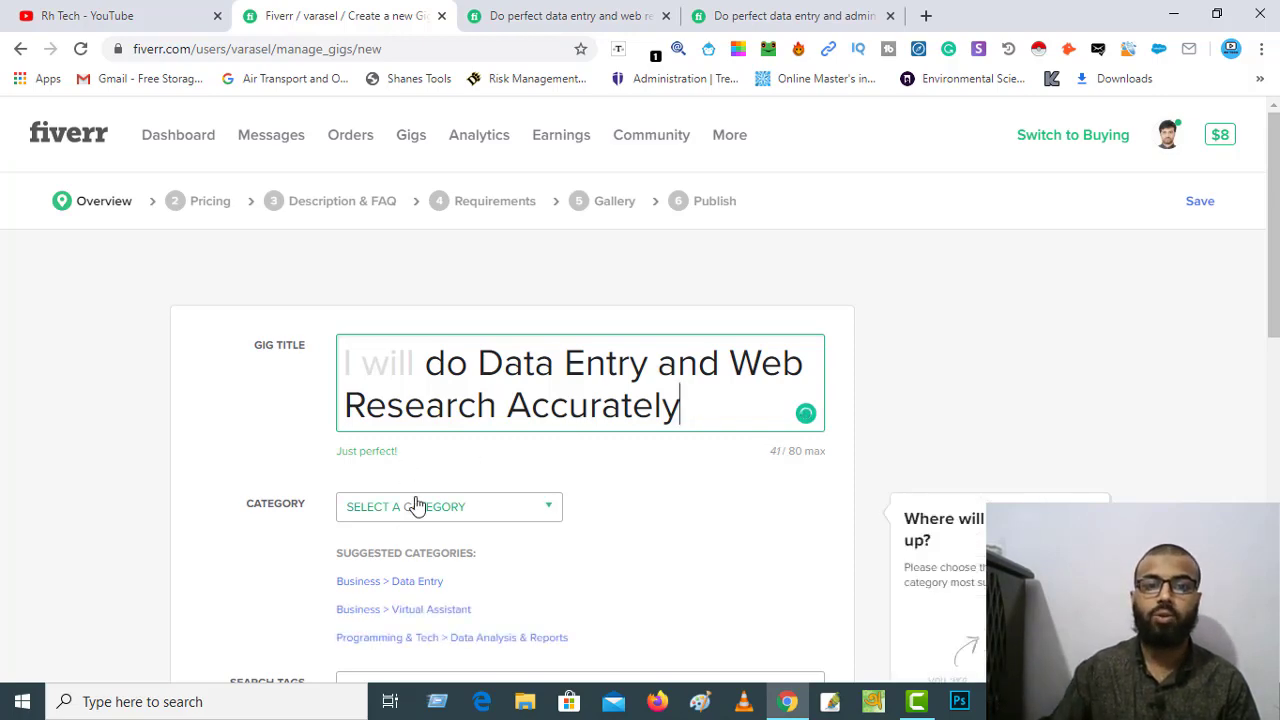
Check the categories of the web research and admin support gigs and return to the new gig's category field.
scroll(417, 505, "down", 2)
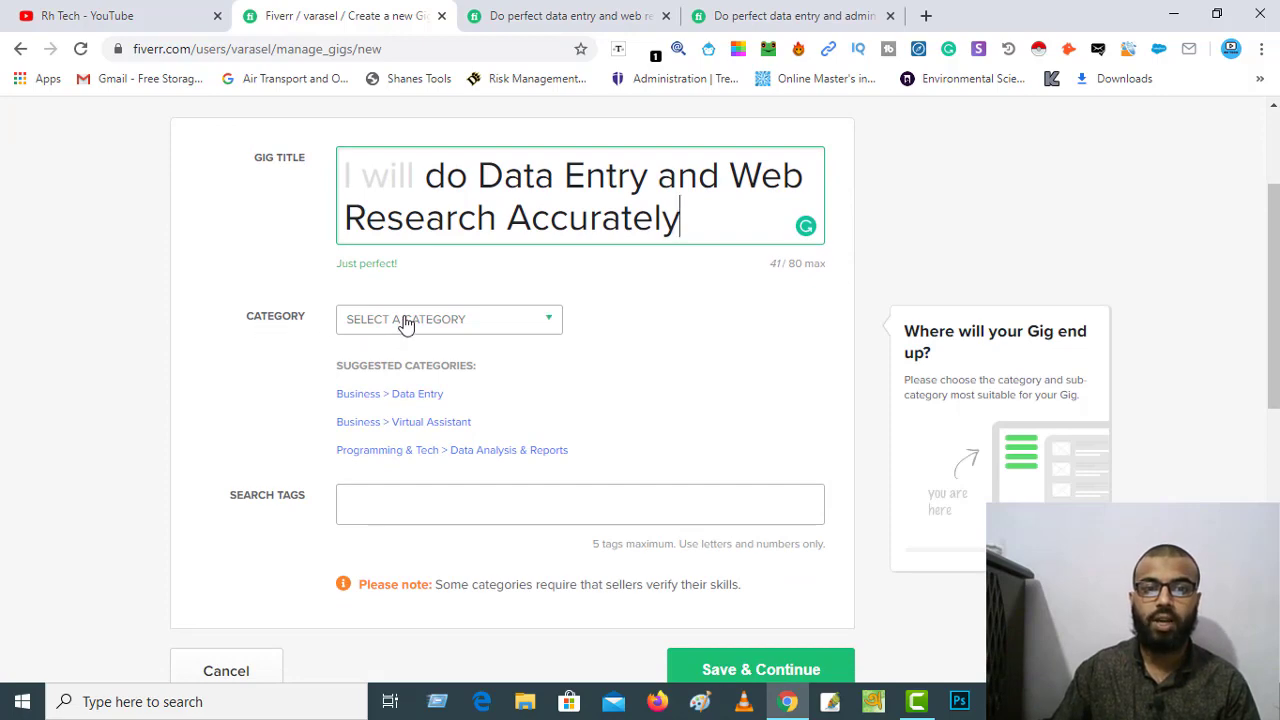
left_click(555, 14)
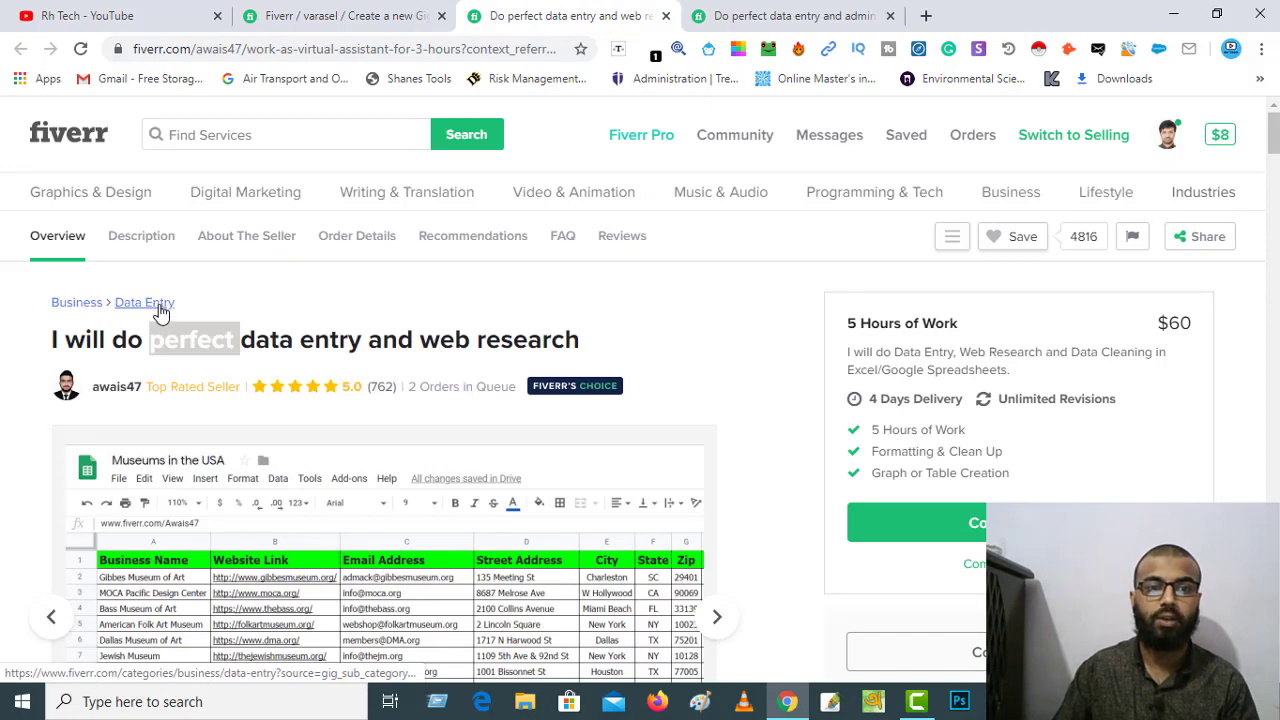
left_click(722, 18)
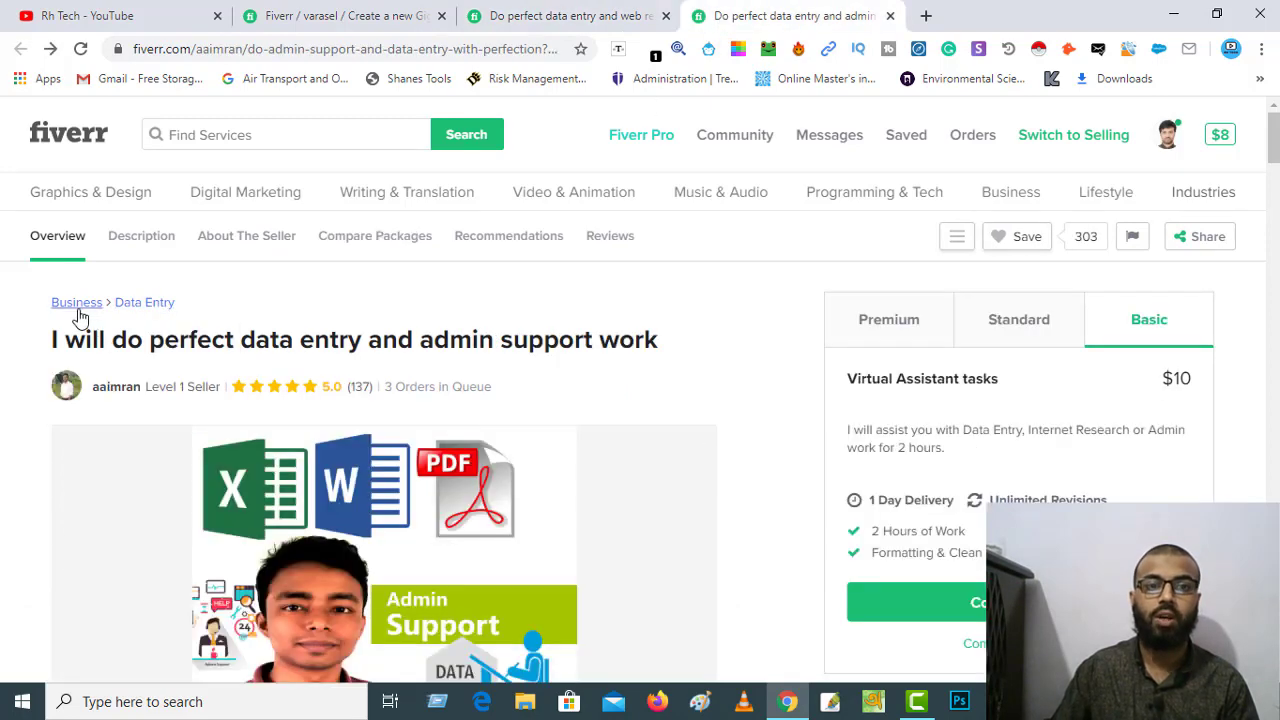
left_click(295, 14)
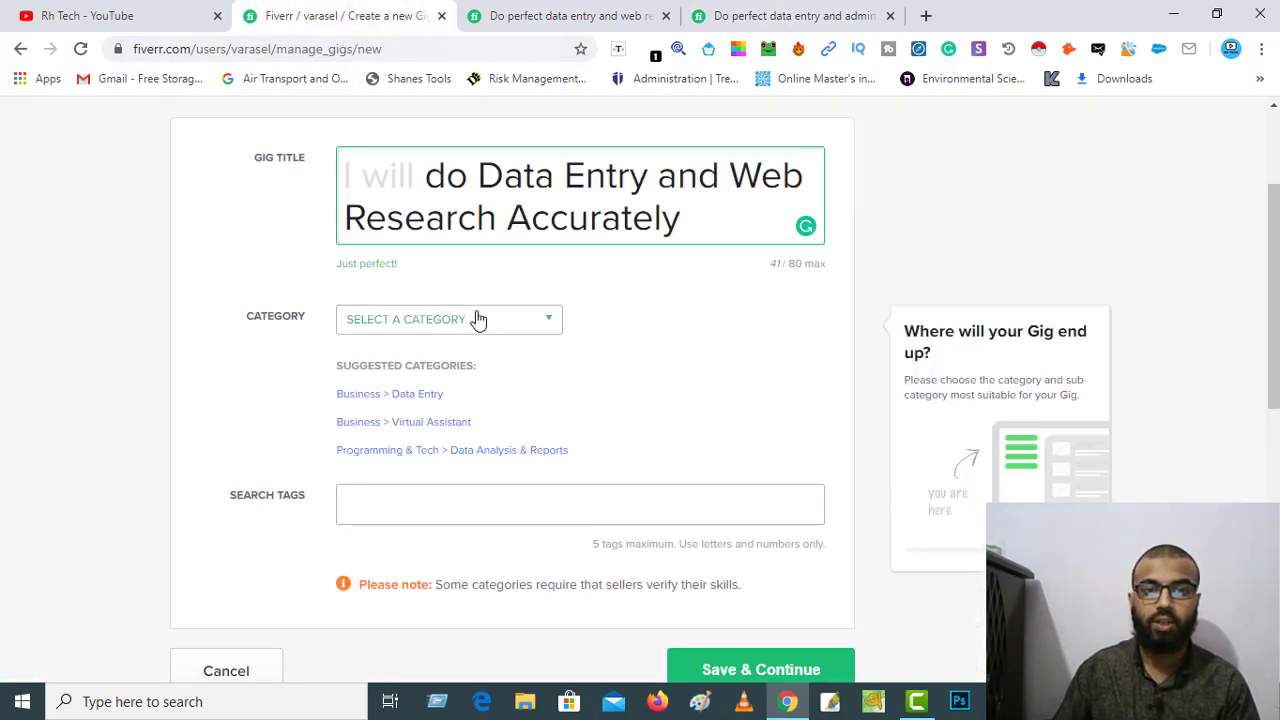
Set the new gig's category to Business and its subcategory to Data Entry.
left_click(480, 328)
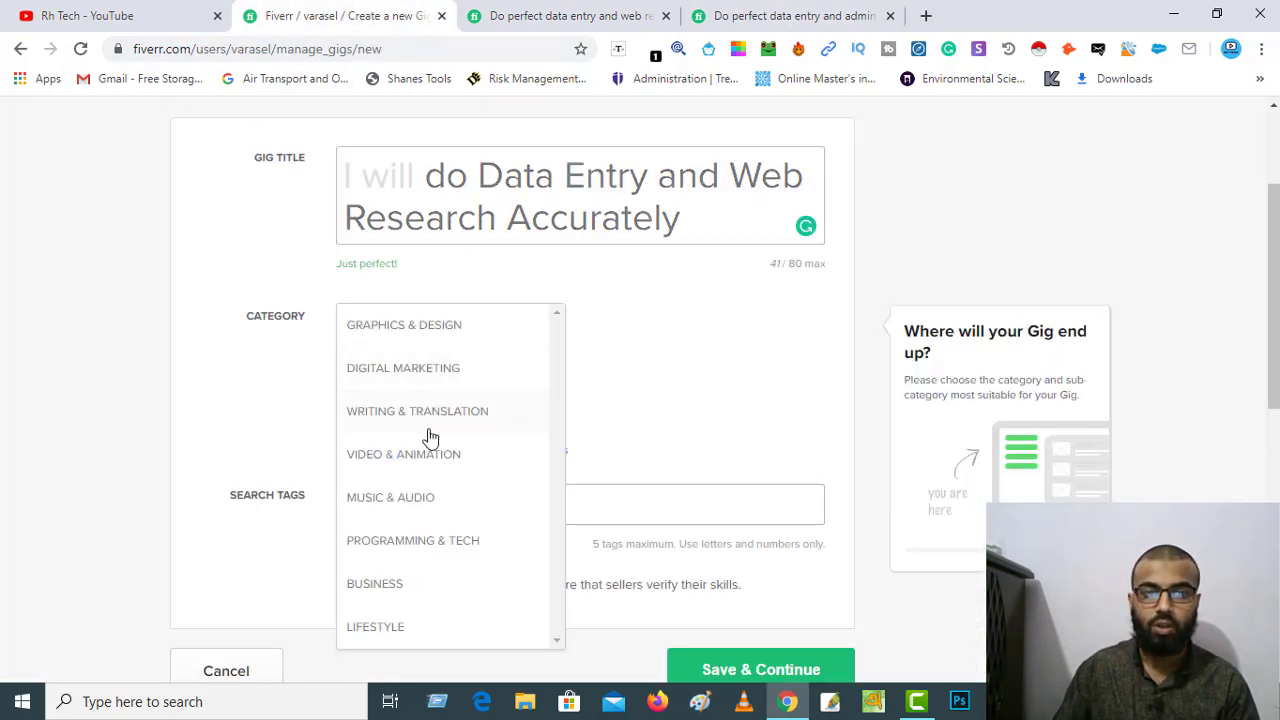
scroll(423, 470, "down", 1)
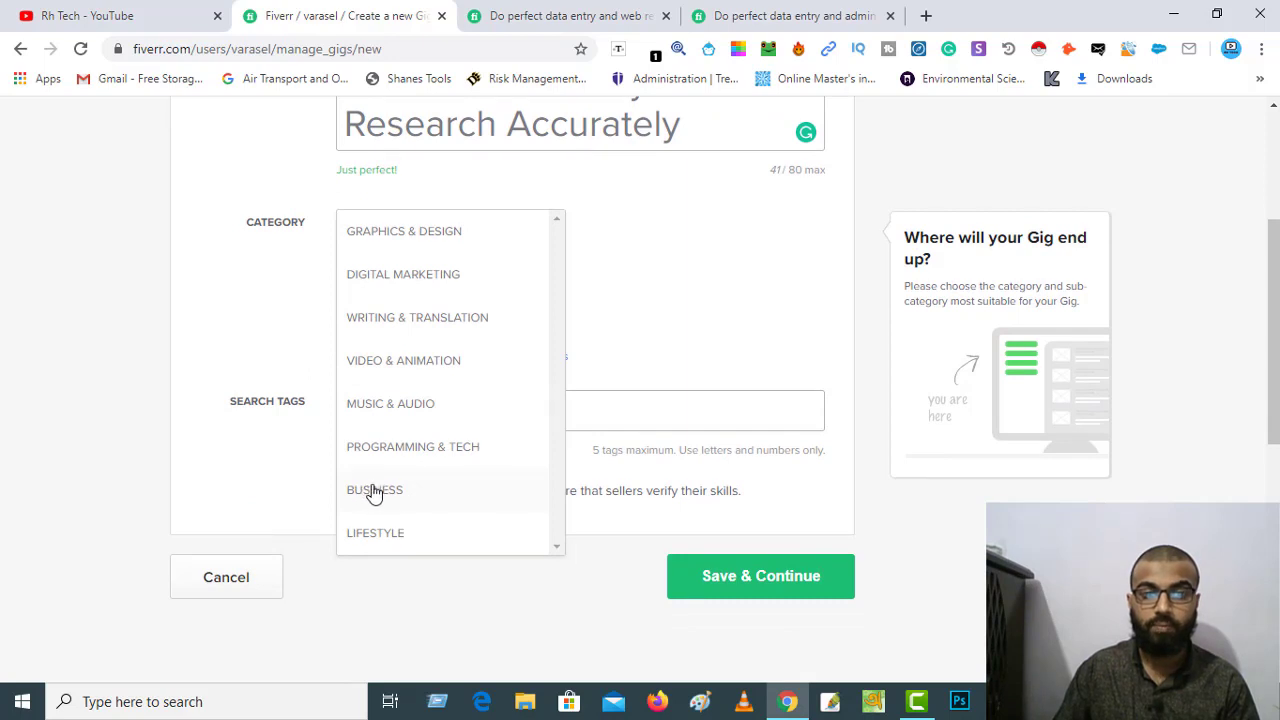
left_click(375, 492)
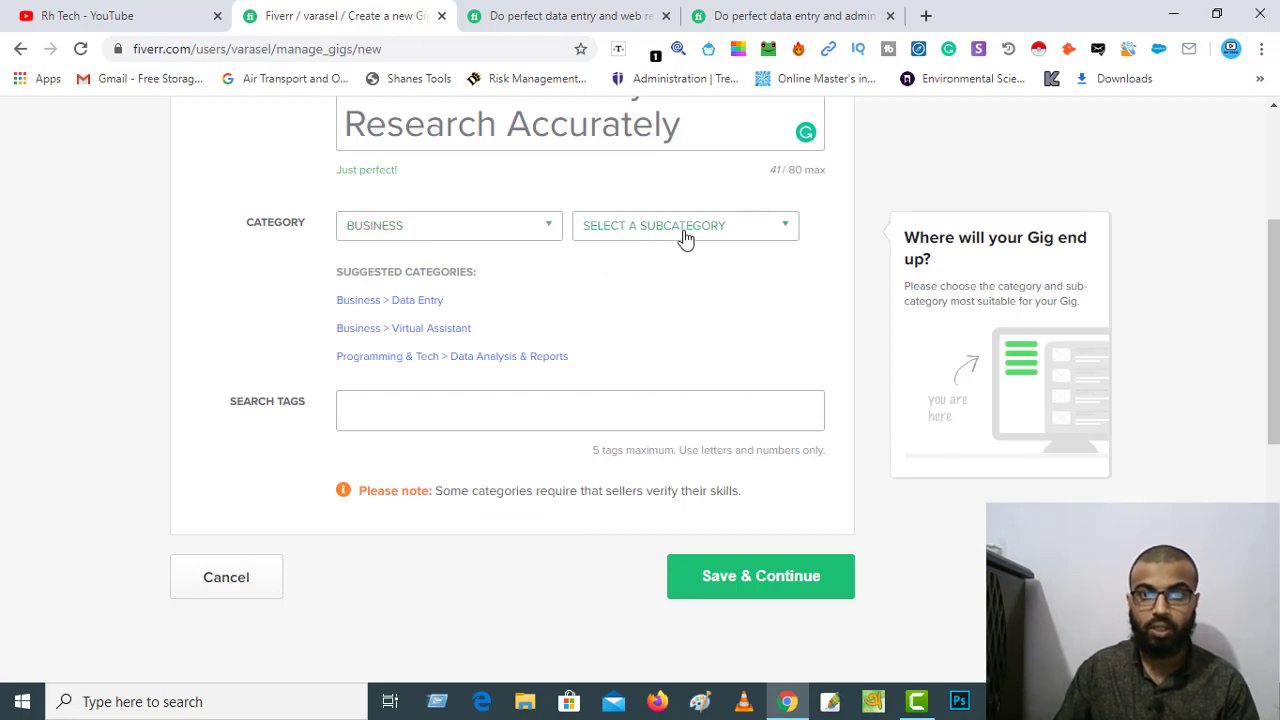
left_click(746, 240)
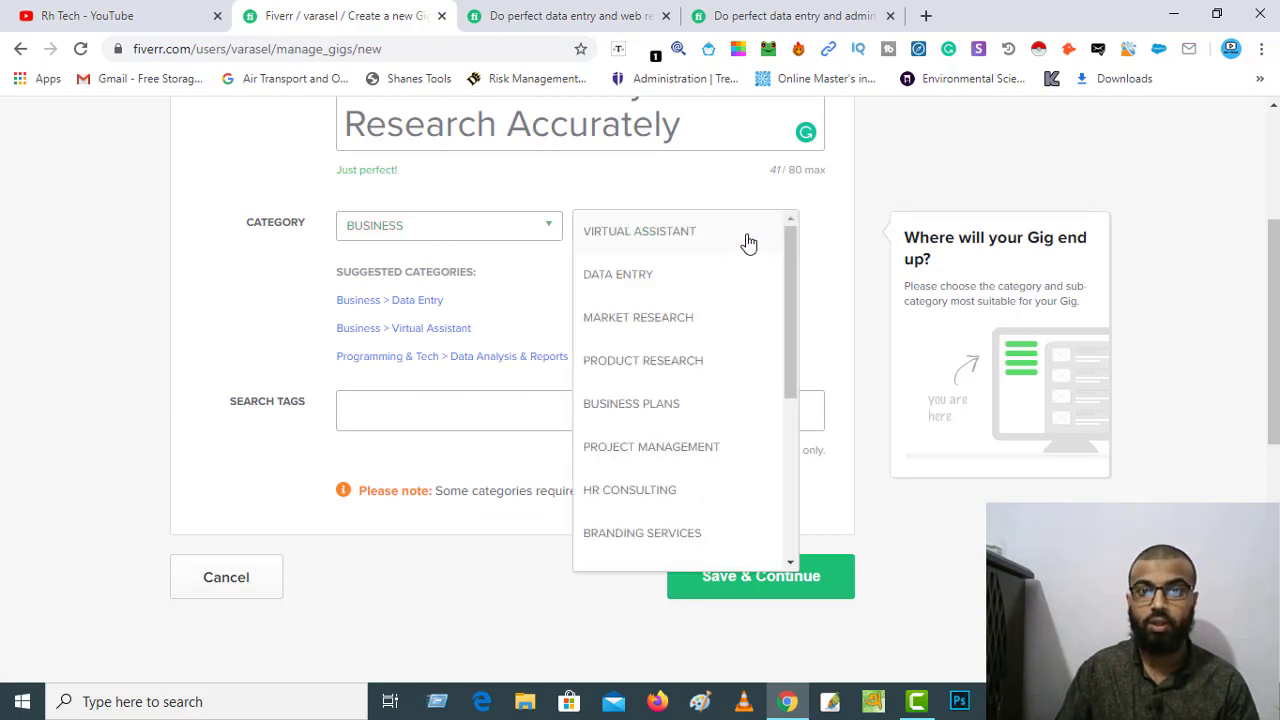
left_click(604, 280)
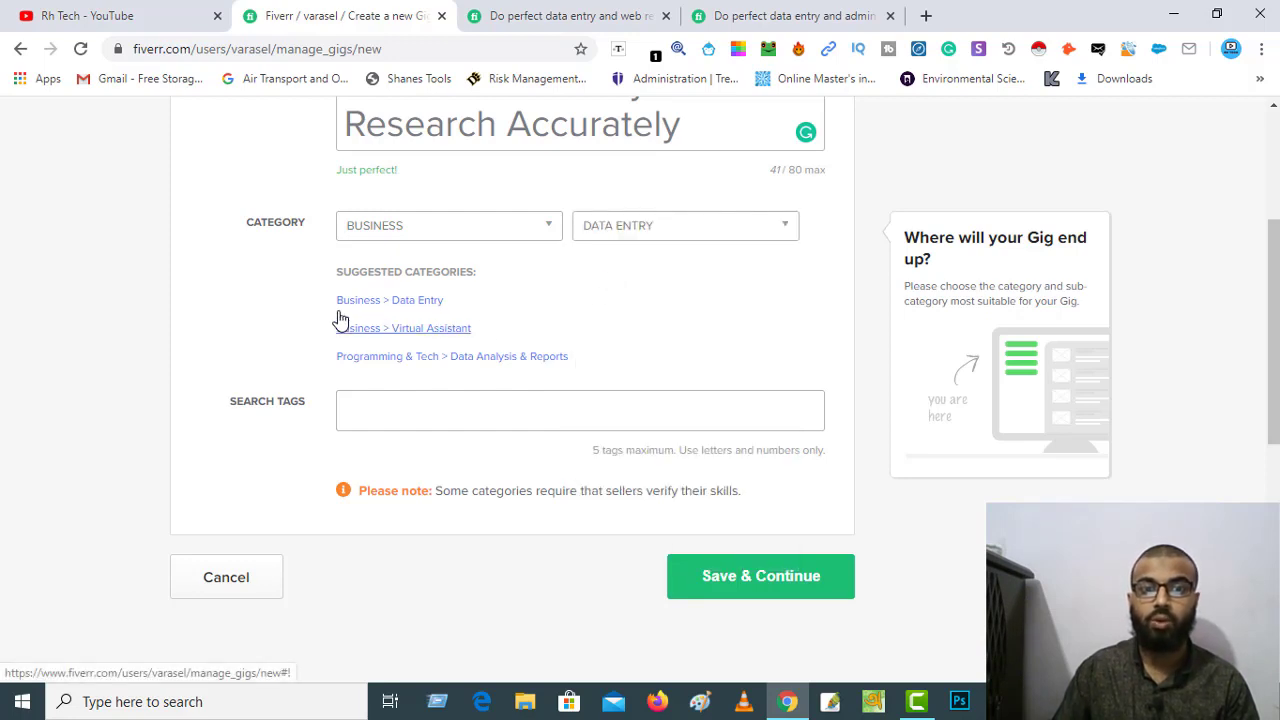
Look up the related tags used by the data entry and web research gig as a reference for the search tags.
left_click(410, 403)
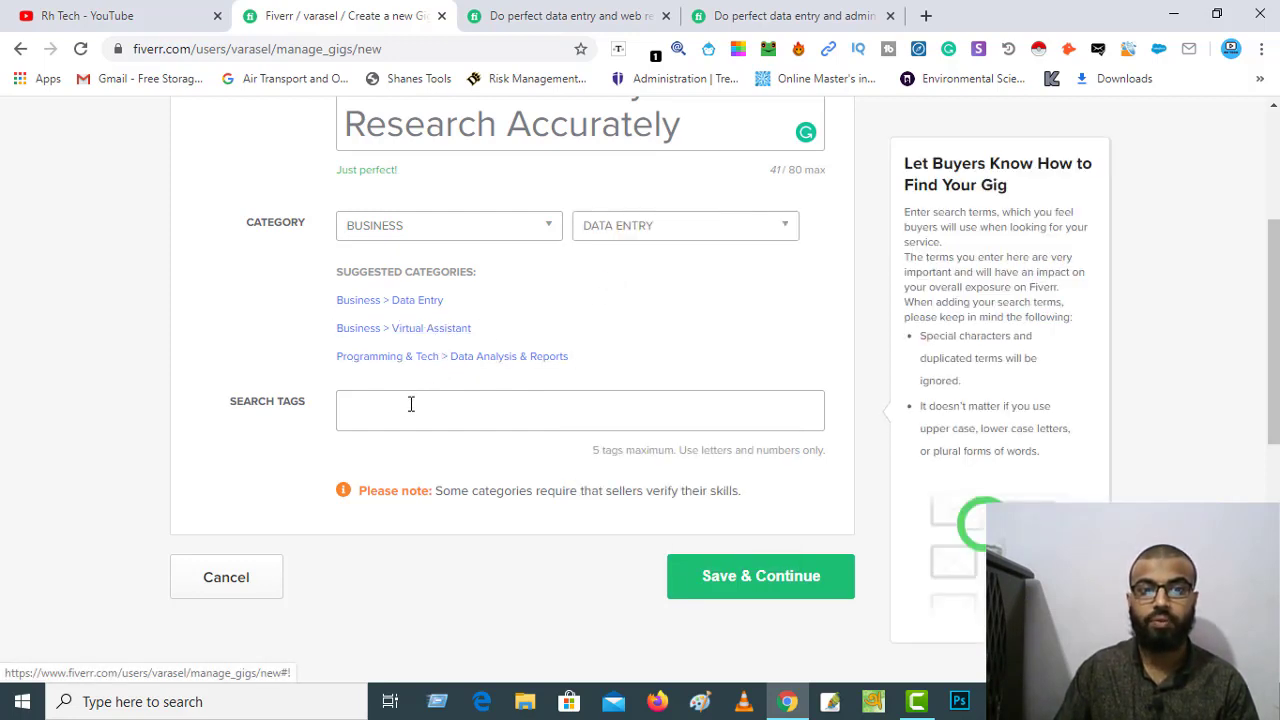
left_click(410, 403)
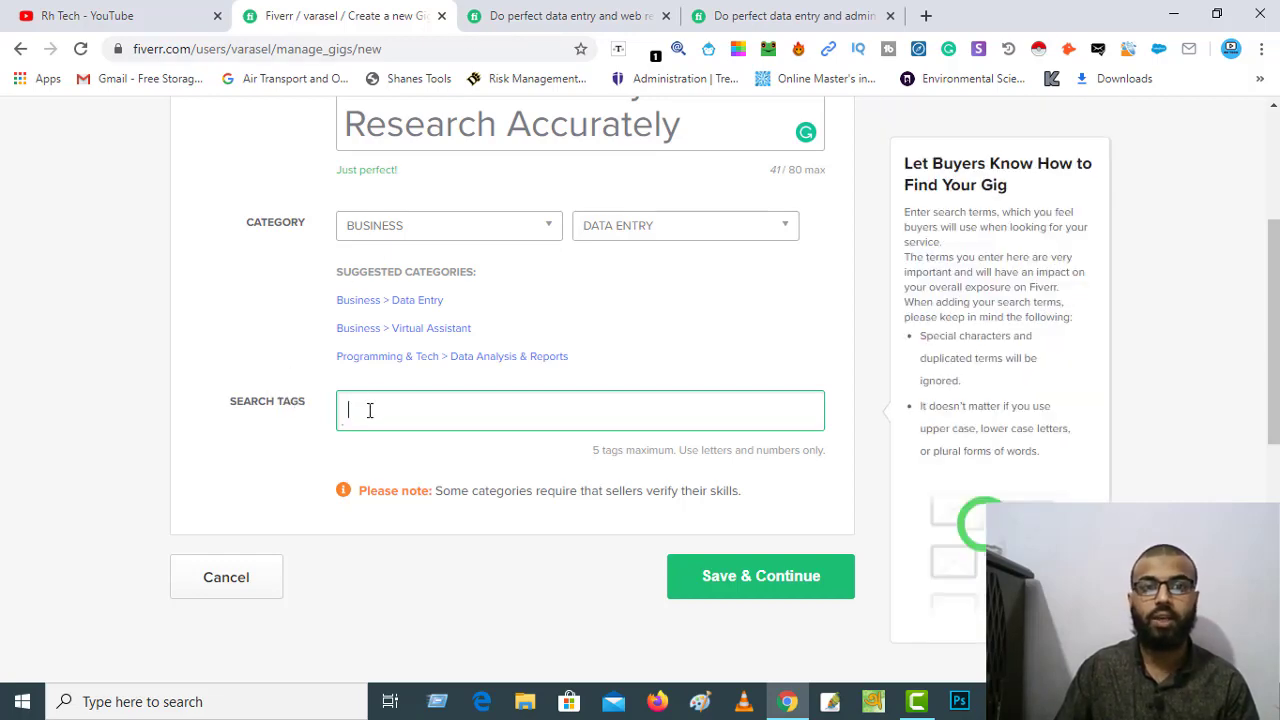
scroll(312, 255, "up", 3)
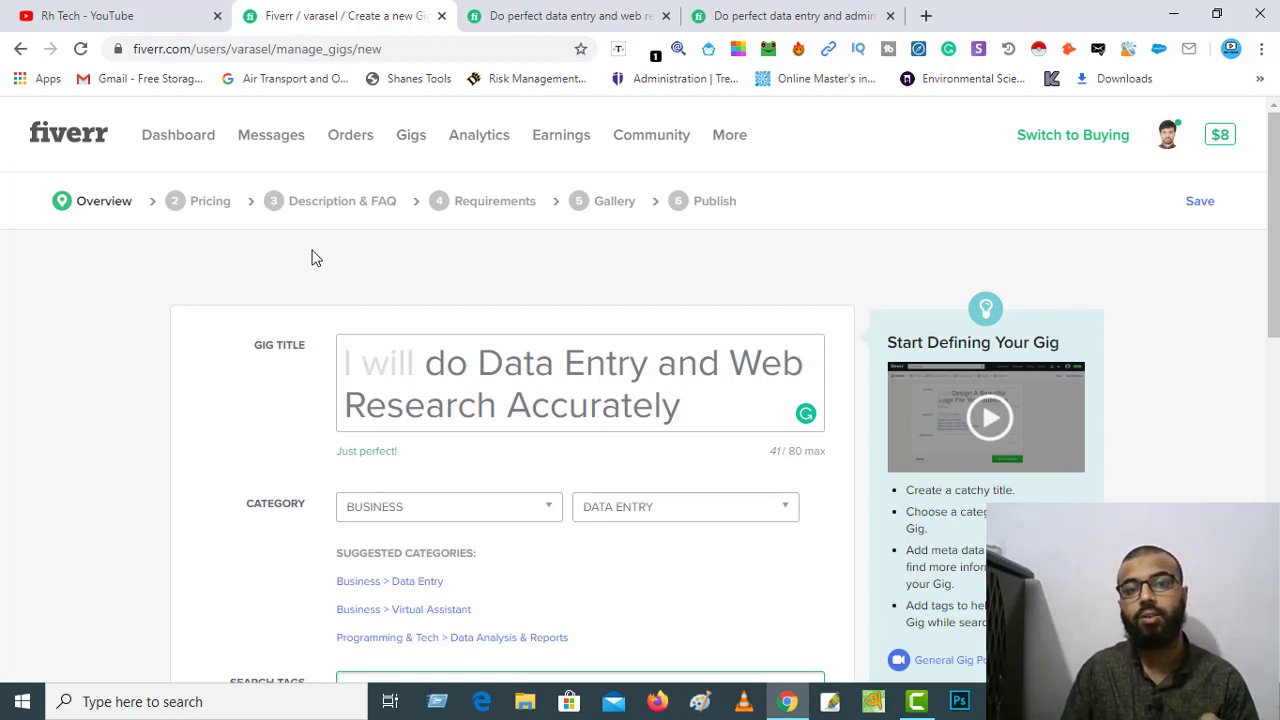
left_click(563, 14)
scroll(500, 454, "down", 4)
scroll(499, 454, "down", 20)
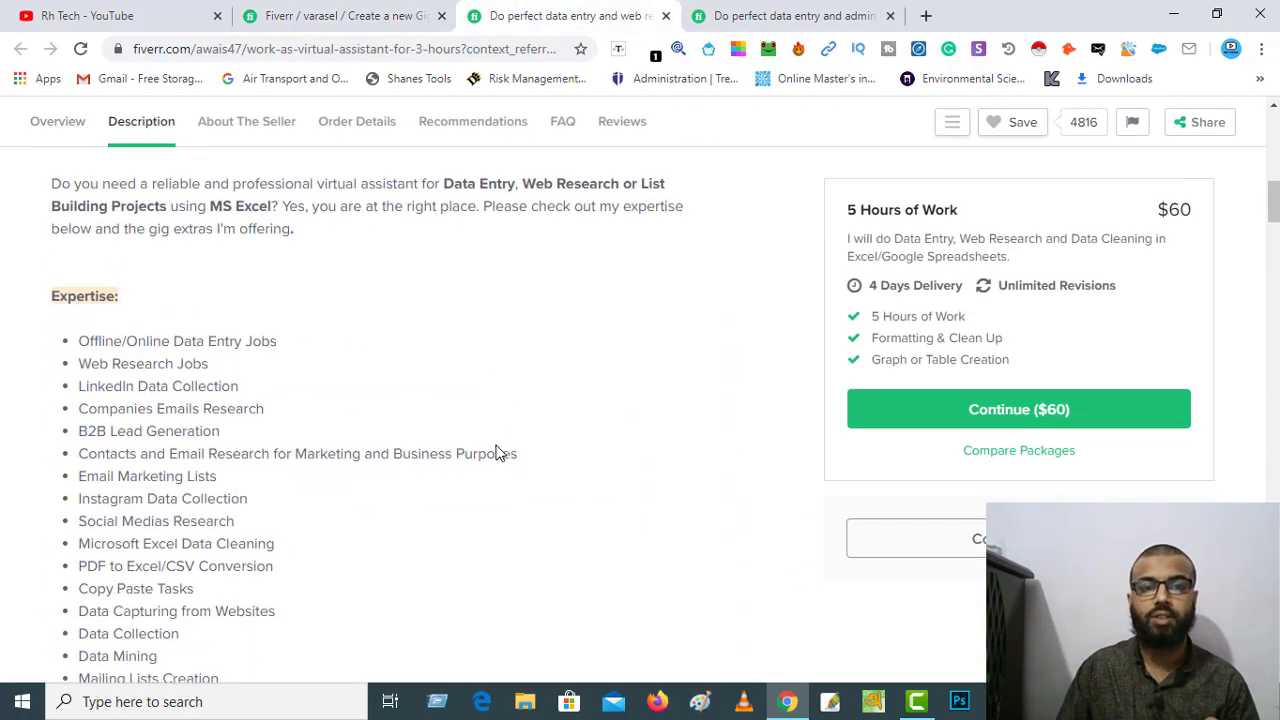
scroll(484, 475, "down", 20)
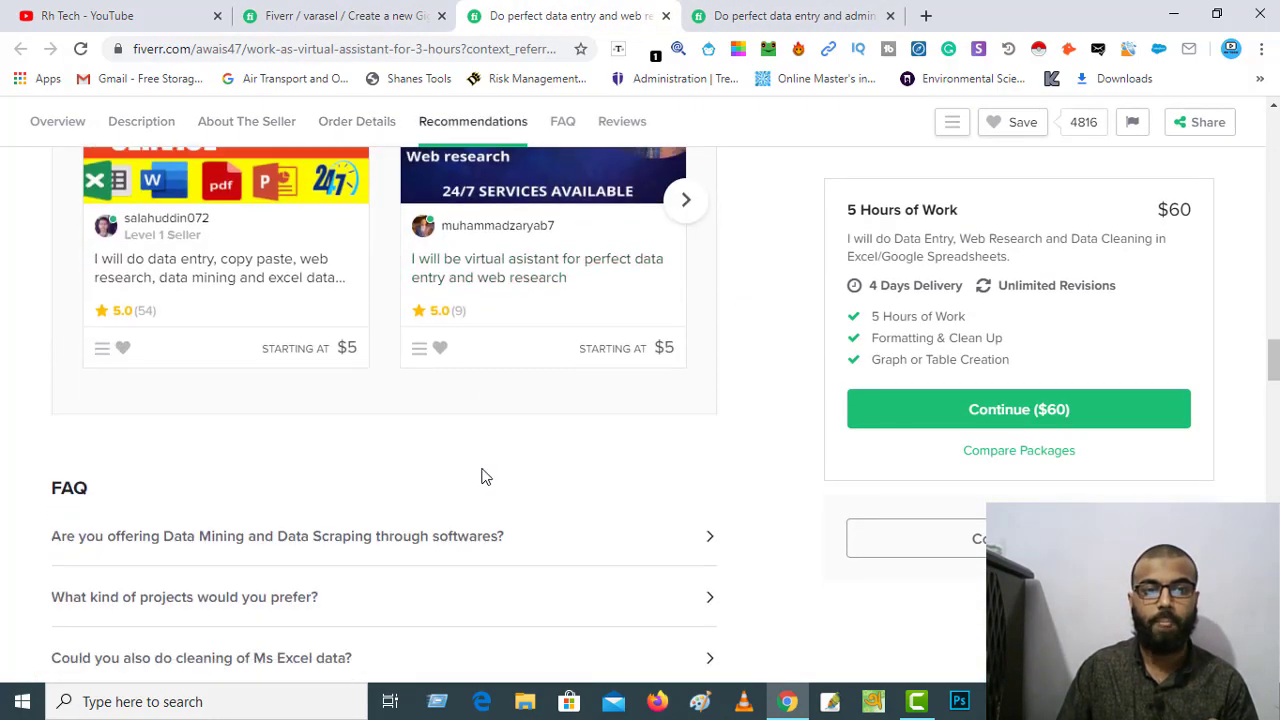
scroll(557, 517, "down", 15)
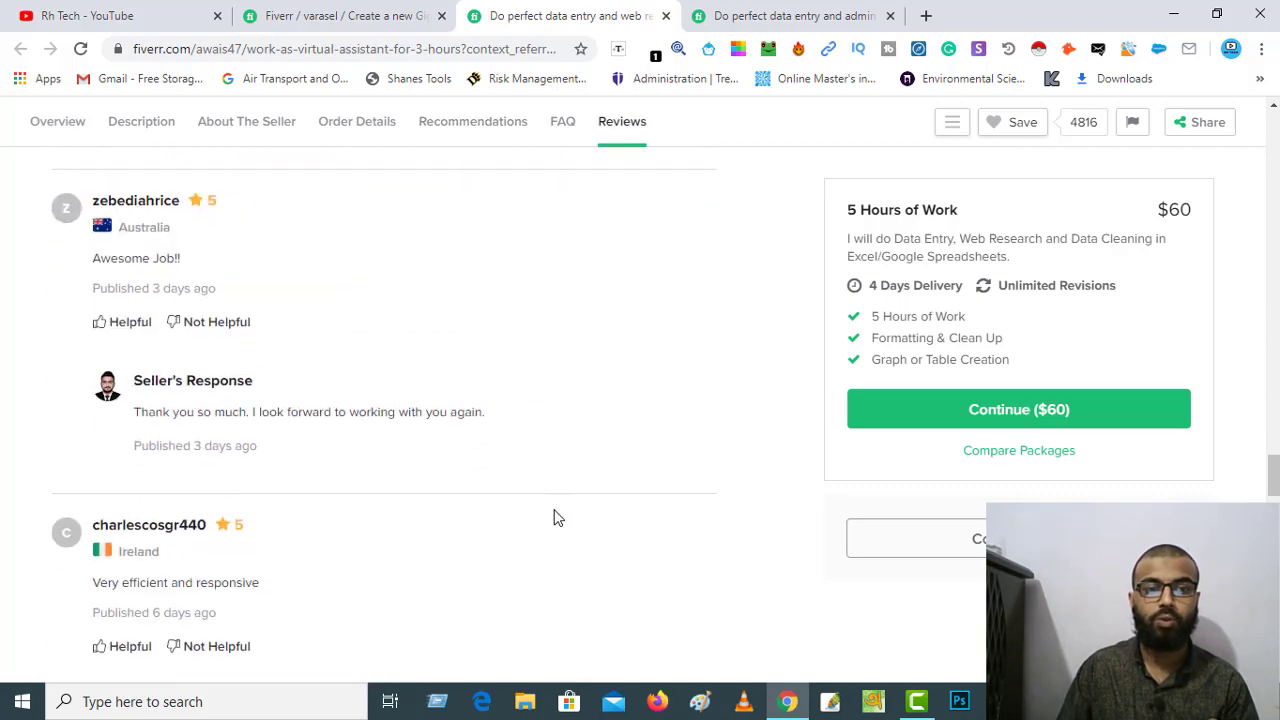
scroll(553, 520, "up", 2)
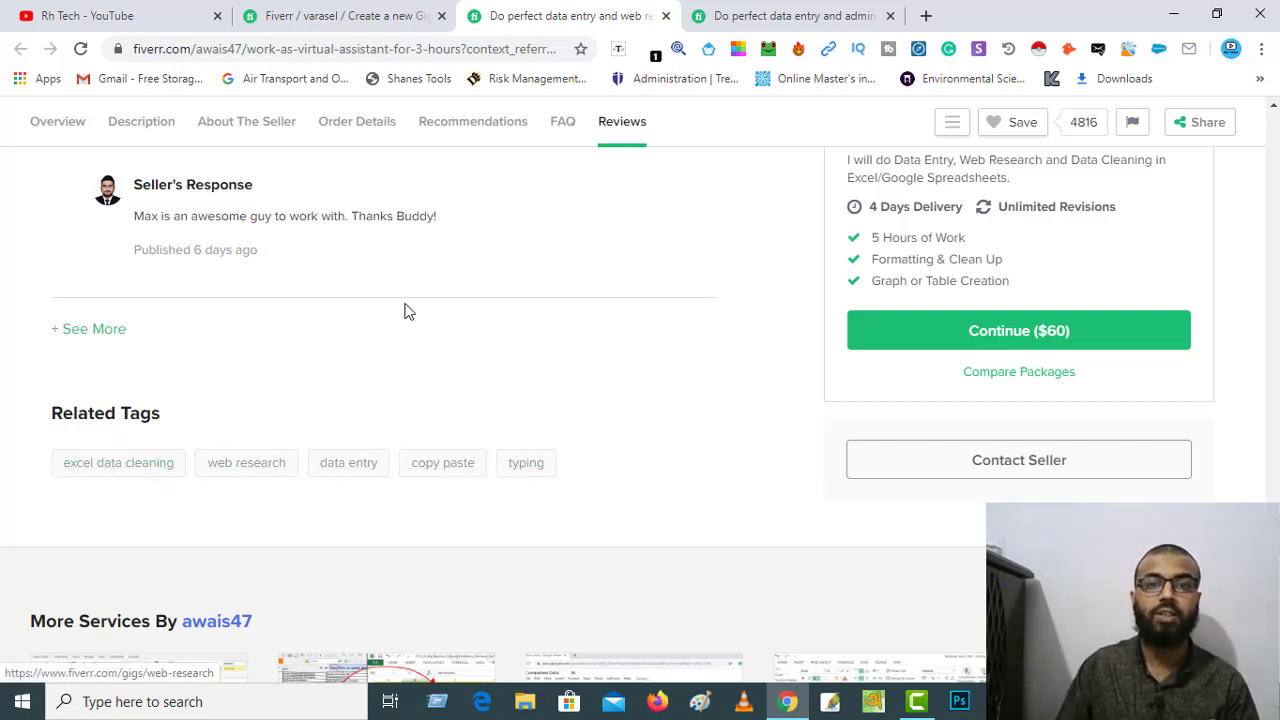
Examine the related tags listed on the data entry and admin support gig.
left_click(726, 15)
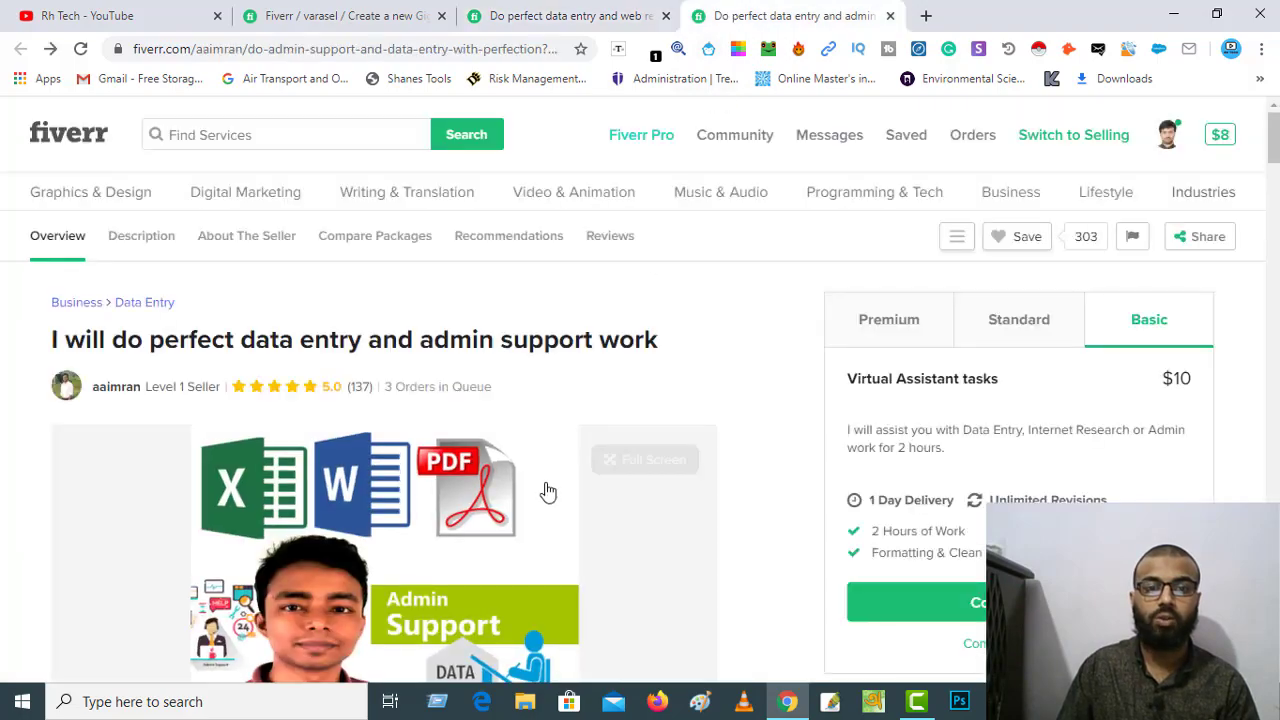
scroll(539, 502, "down", 15)
scroll(539, 513, "down", 20)
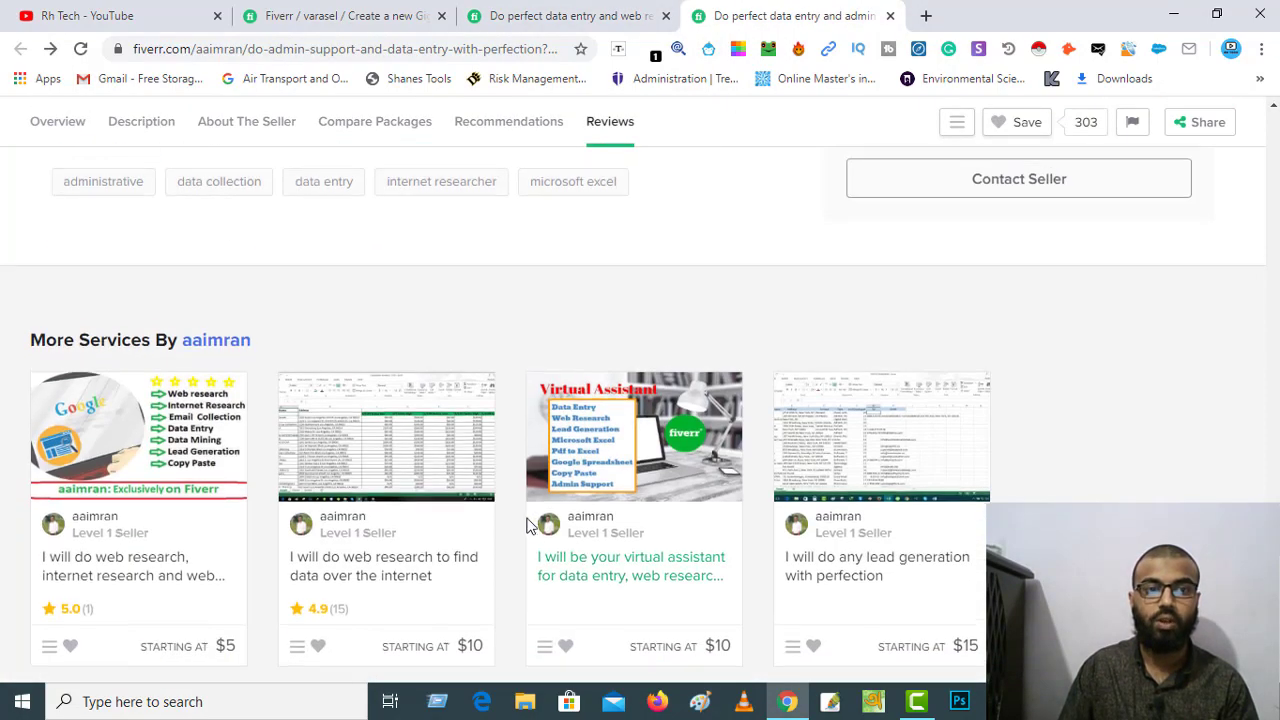
scroll(500, 525, "up", 3)
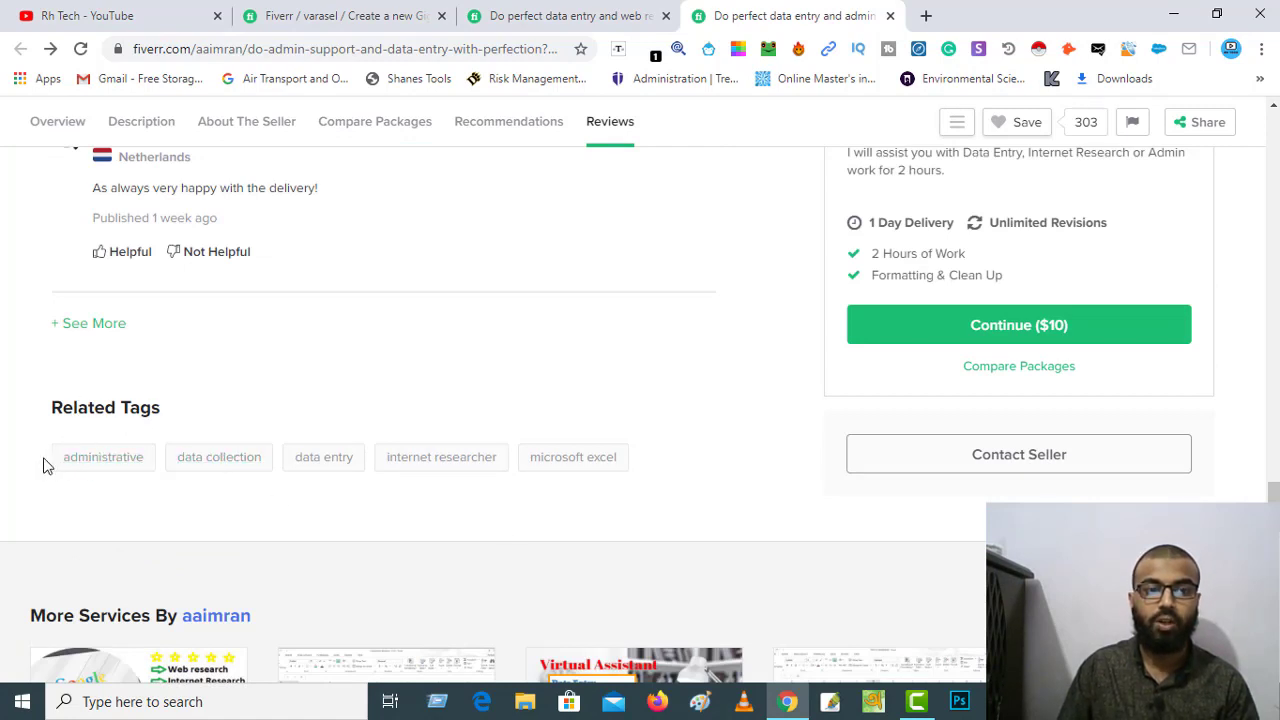
left_click_drag(35, 468, 417, 486)
left_click(417, 486)
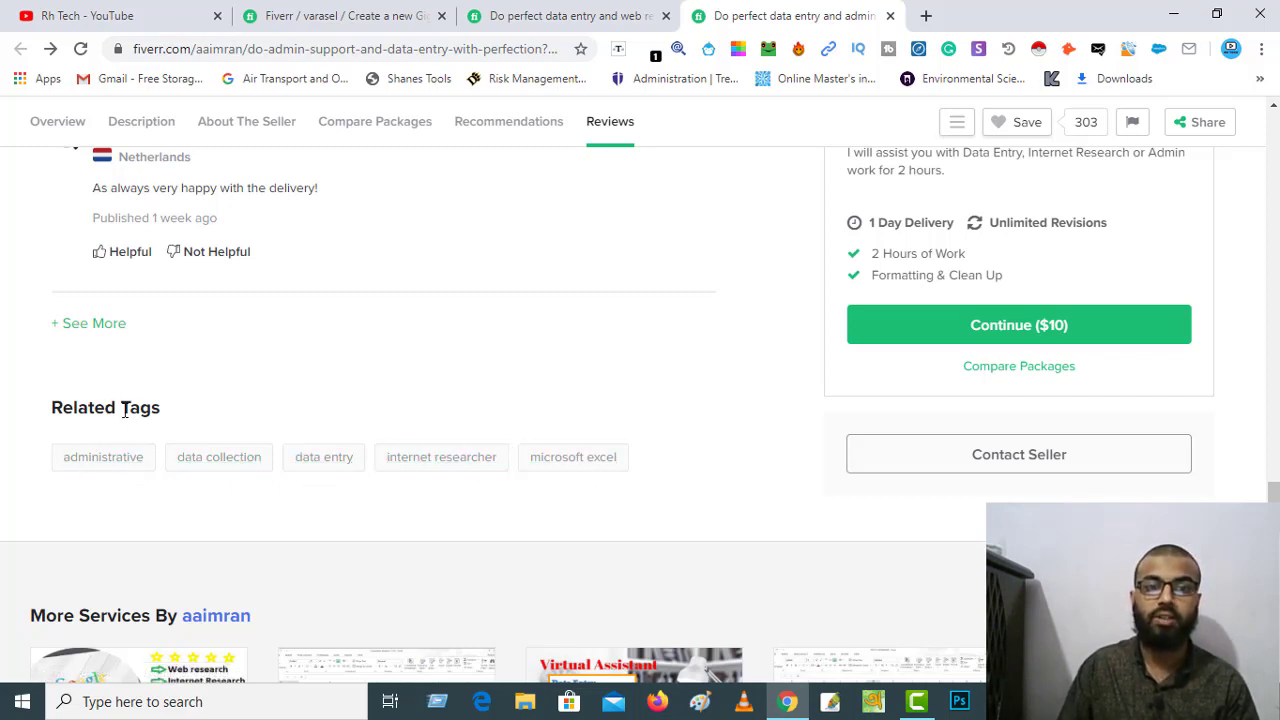
Return to the new gig and add the suggested tag "data entry" from its title keywords as the first search tag.
left_click(360, 15)
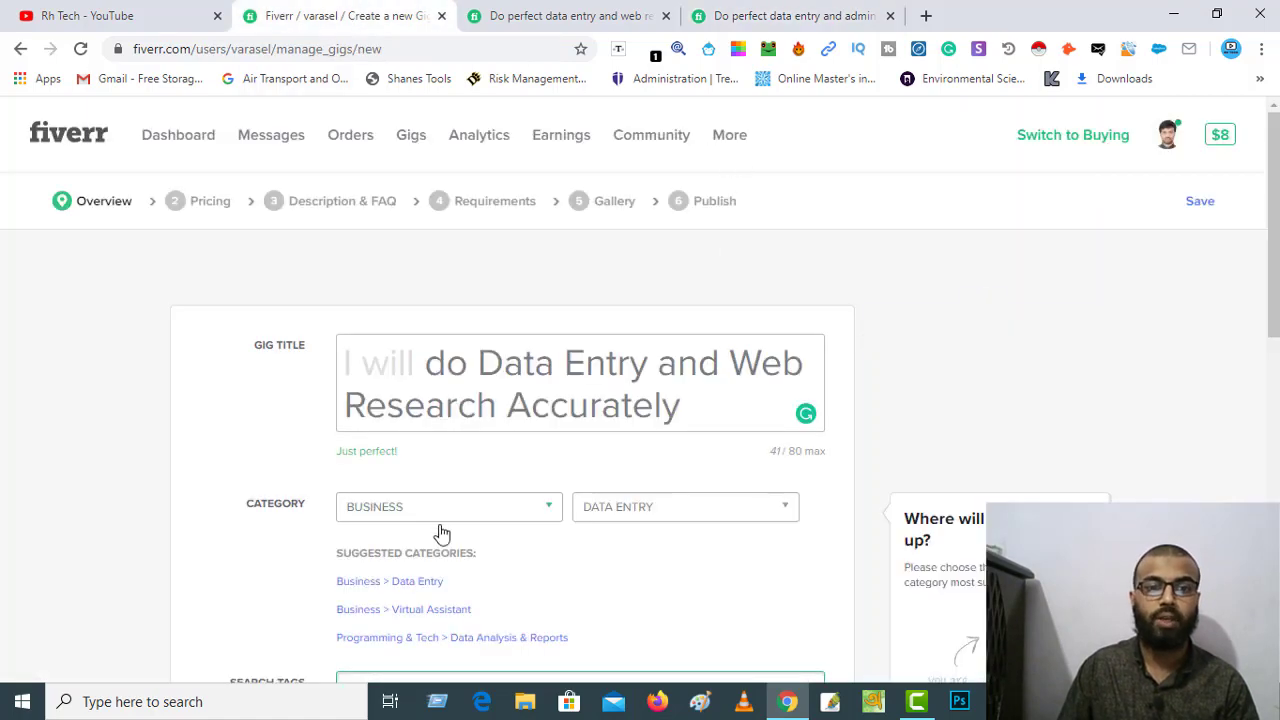
scroll(350, 468, "down", 5)
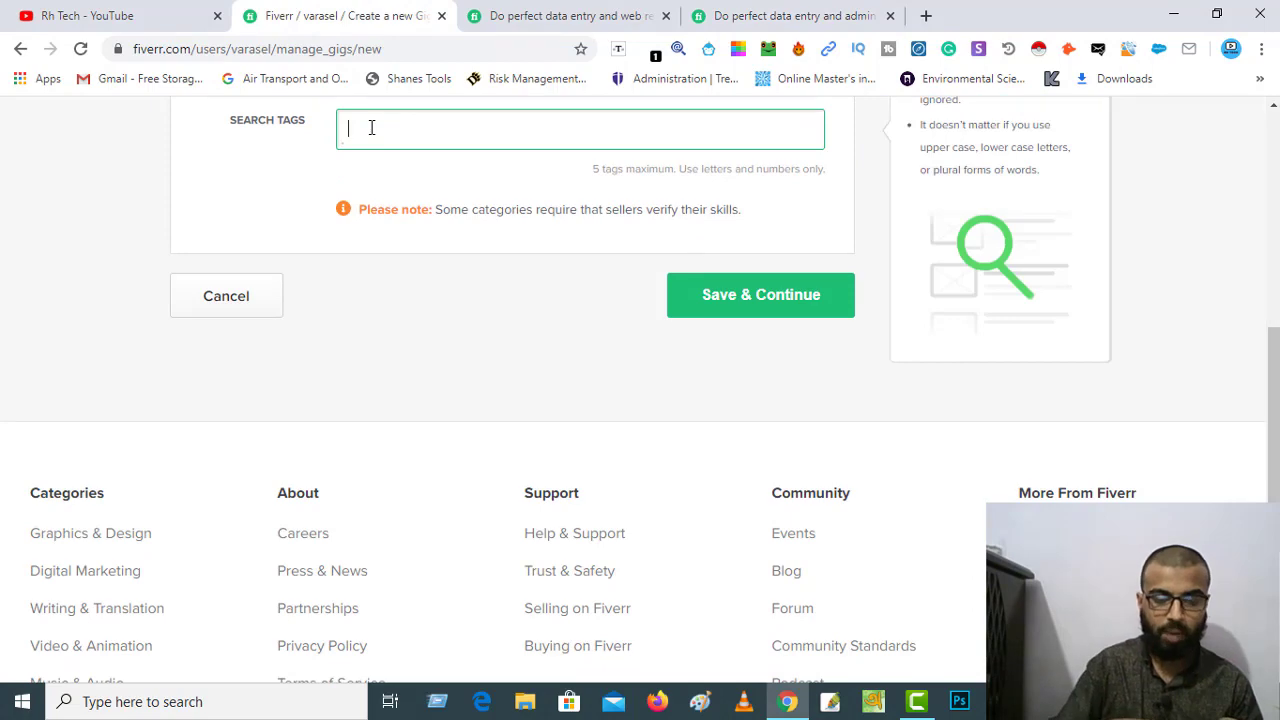
scroll(426, 226, "up", 5)
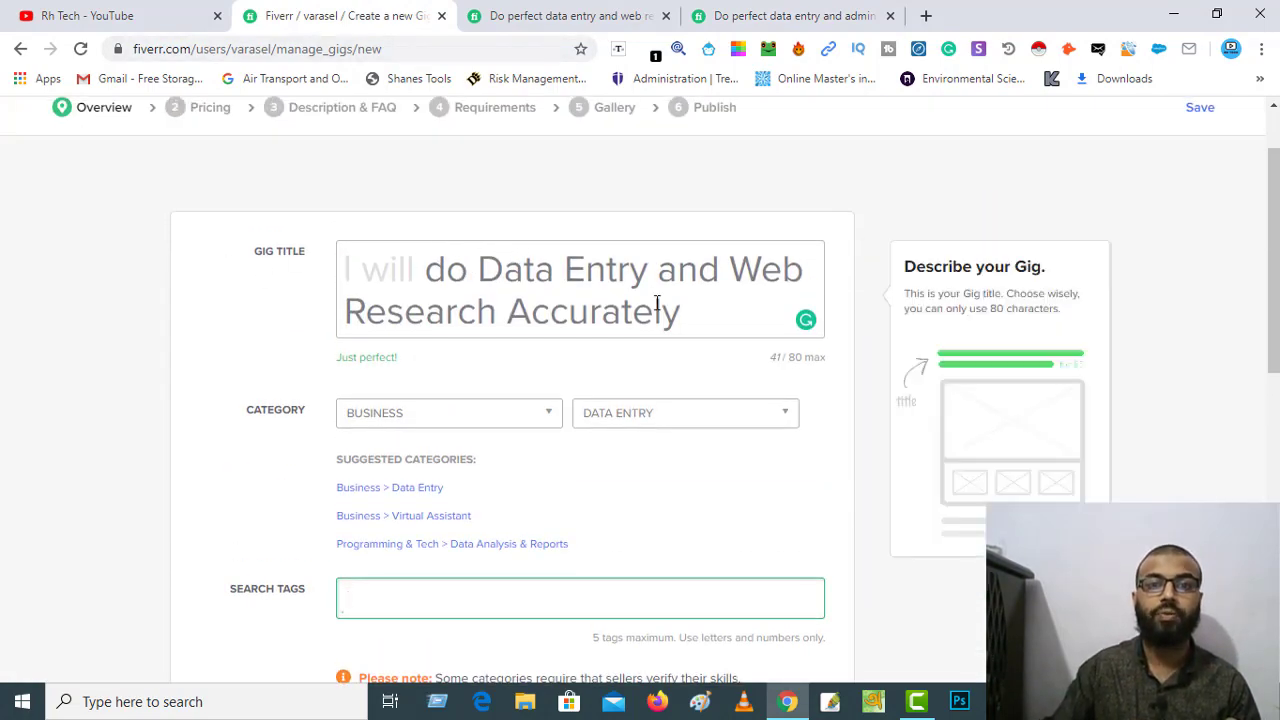
left_click(575, 287)
double_click(570, 270)
key("ctrl+a")
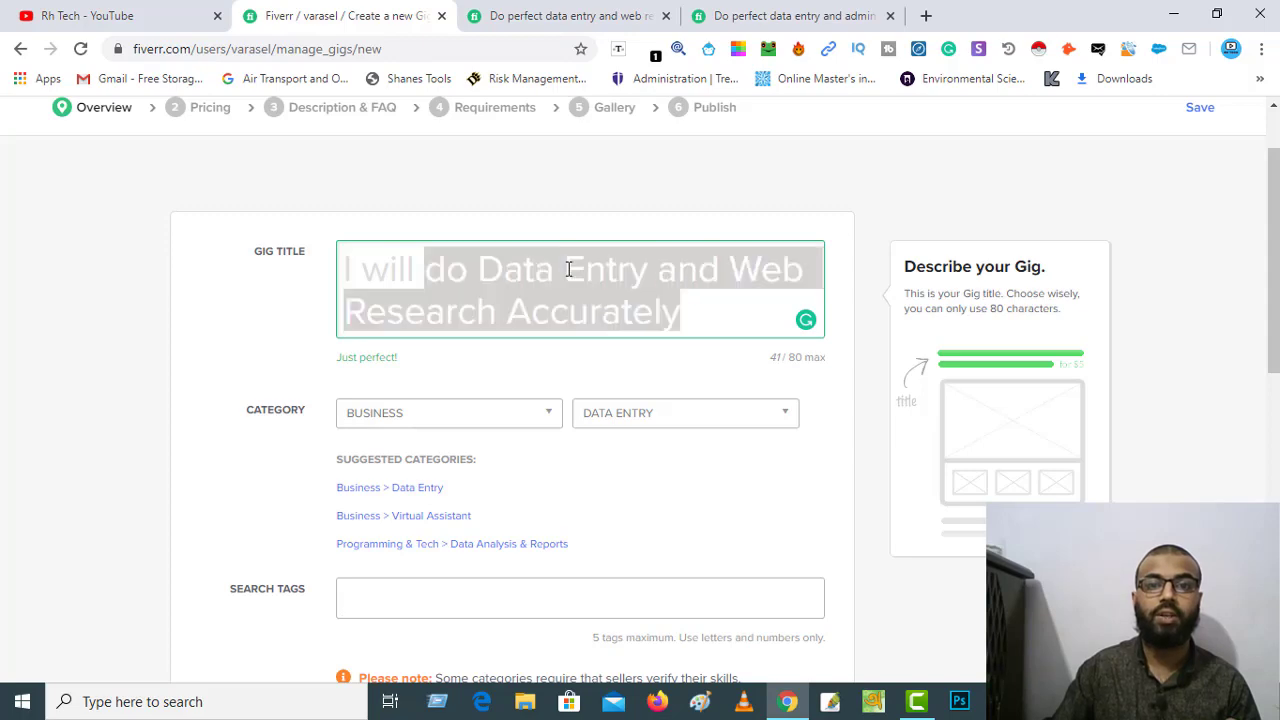
left_click(698, 268)
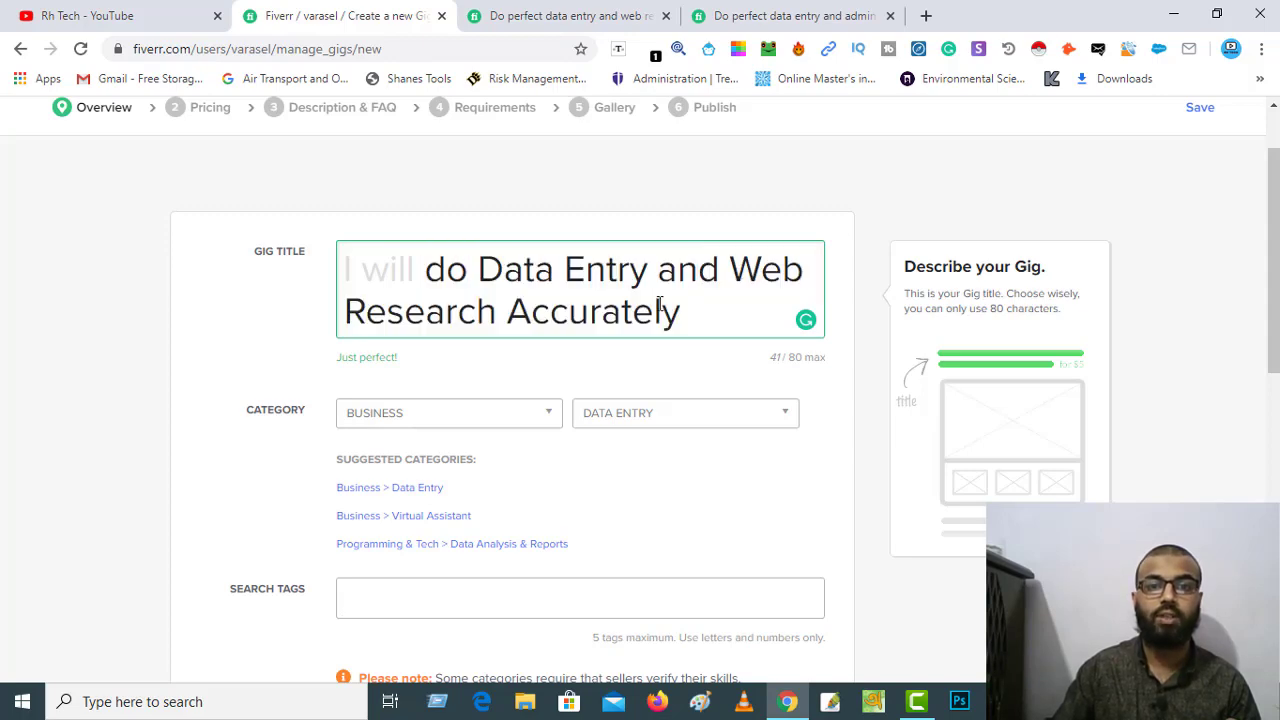
scroll(651, 460, "down", 3)
scroll(651, 467, "down", 4)
scroll(654, 466, "up", 4)
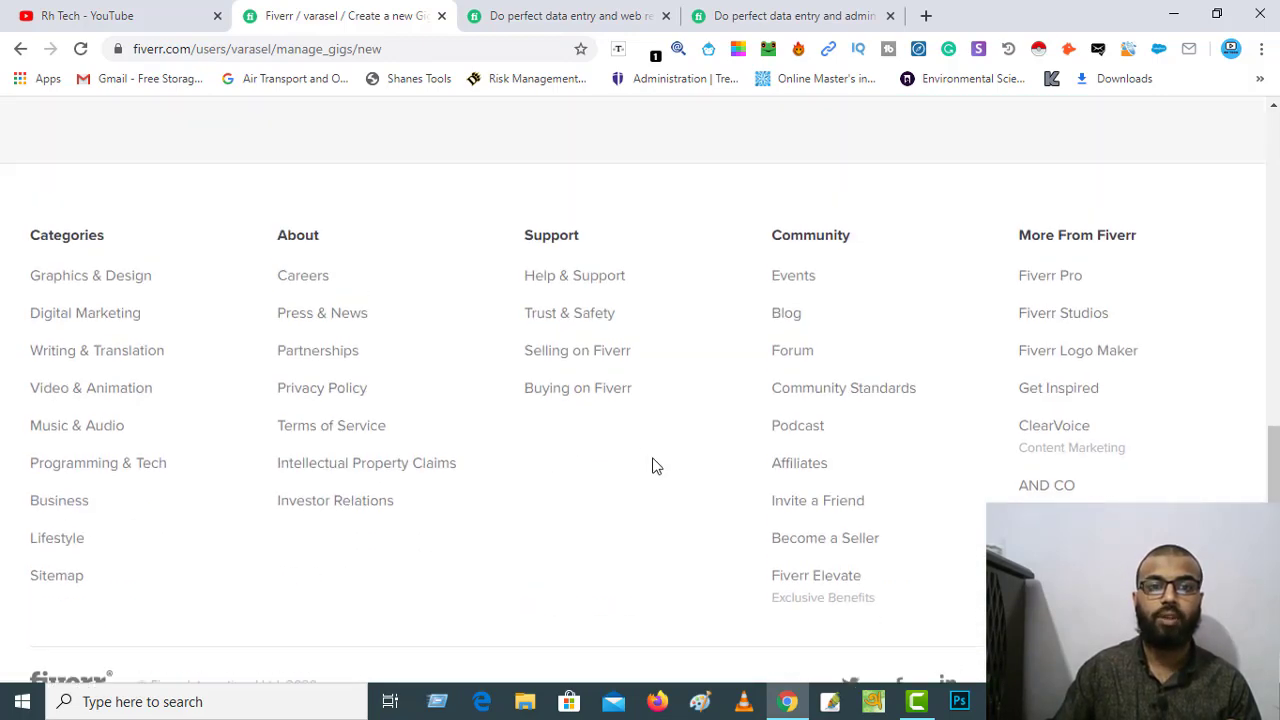
left_click(372, 214)
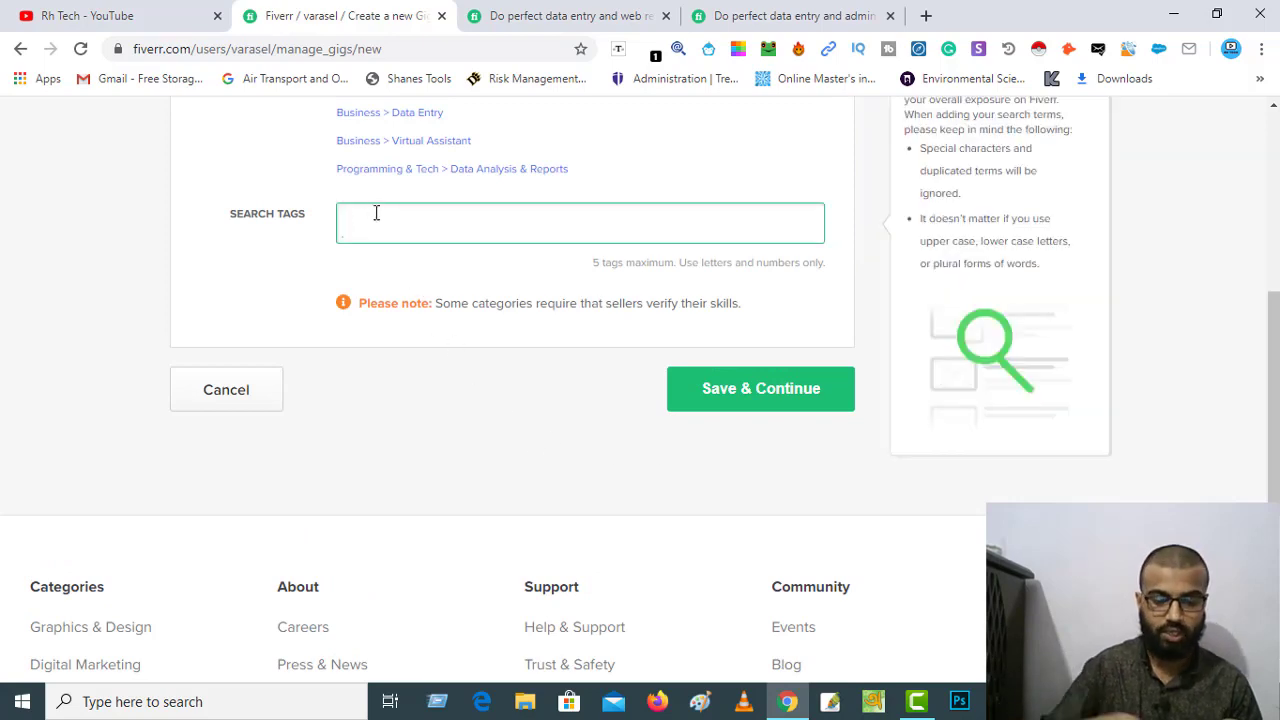
type("data")
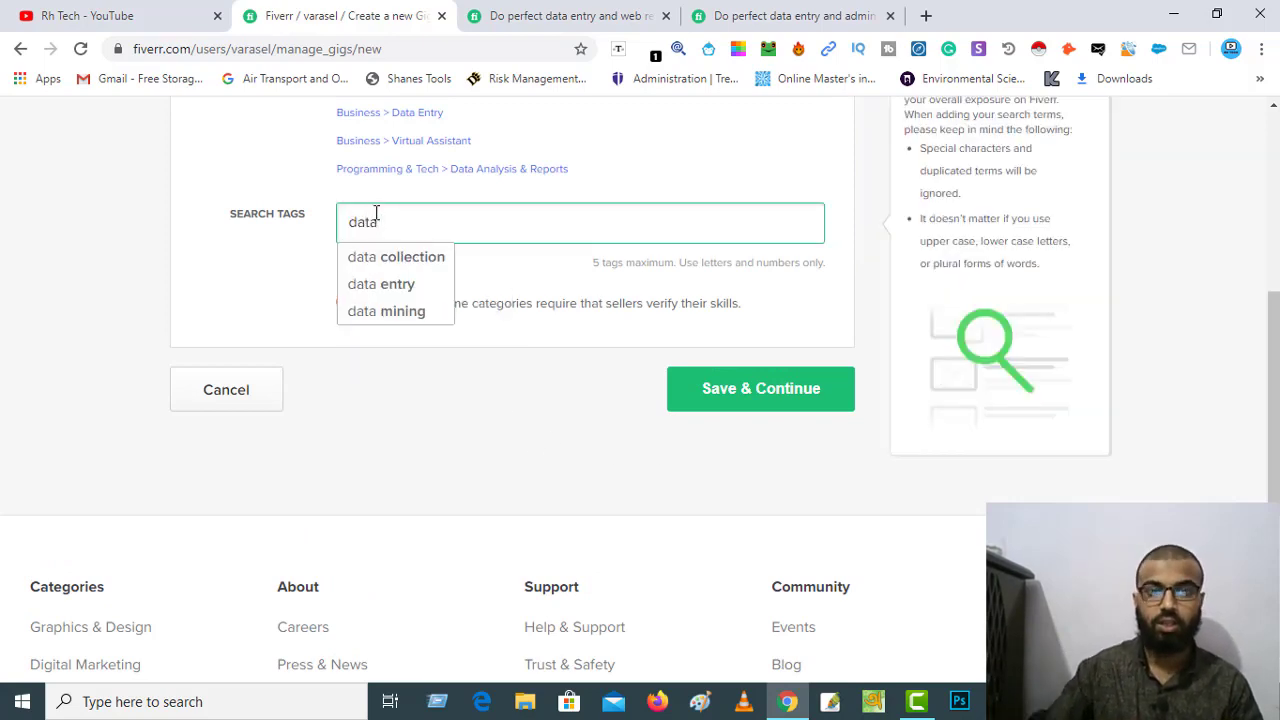
left_click(406, 288)
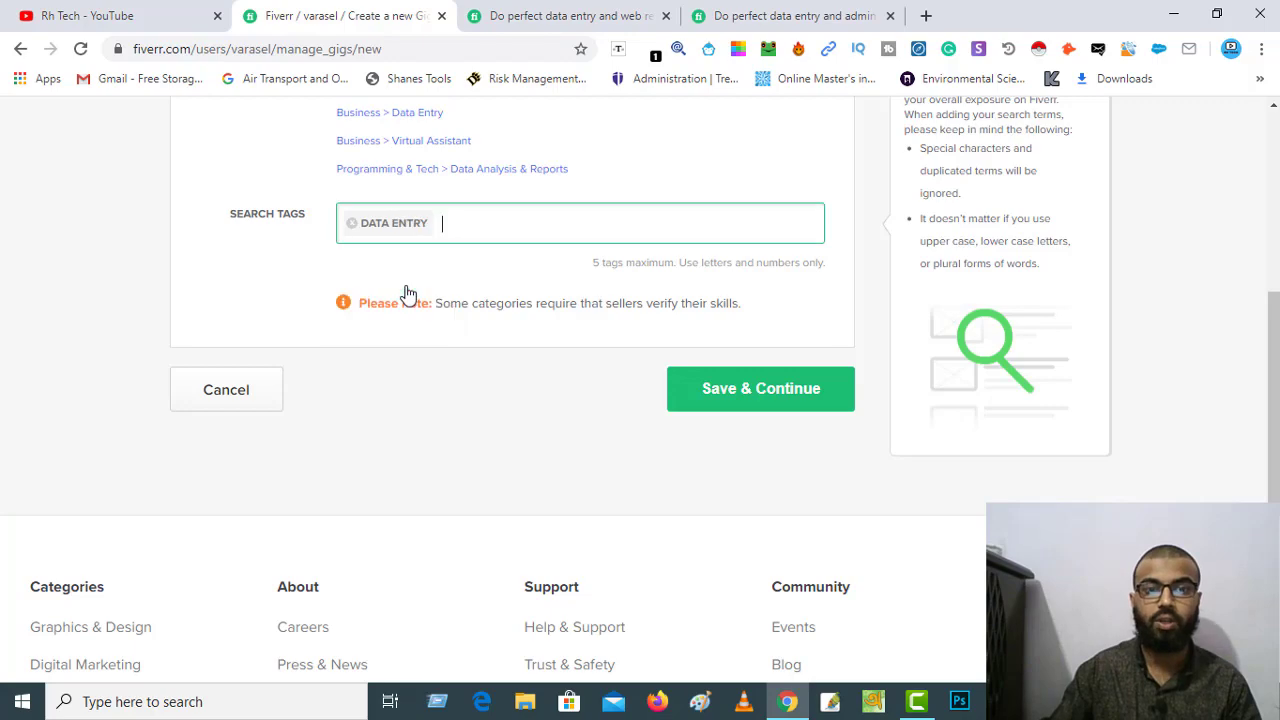
Add the title keyword "web research", correctly spelled, as the new gig's second search tag.
scroll(455, 230, "up", 5)
scroll(486, 320, "down", 2)
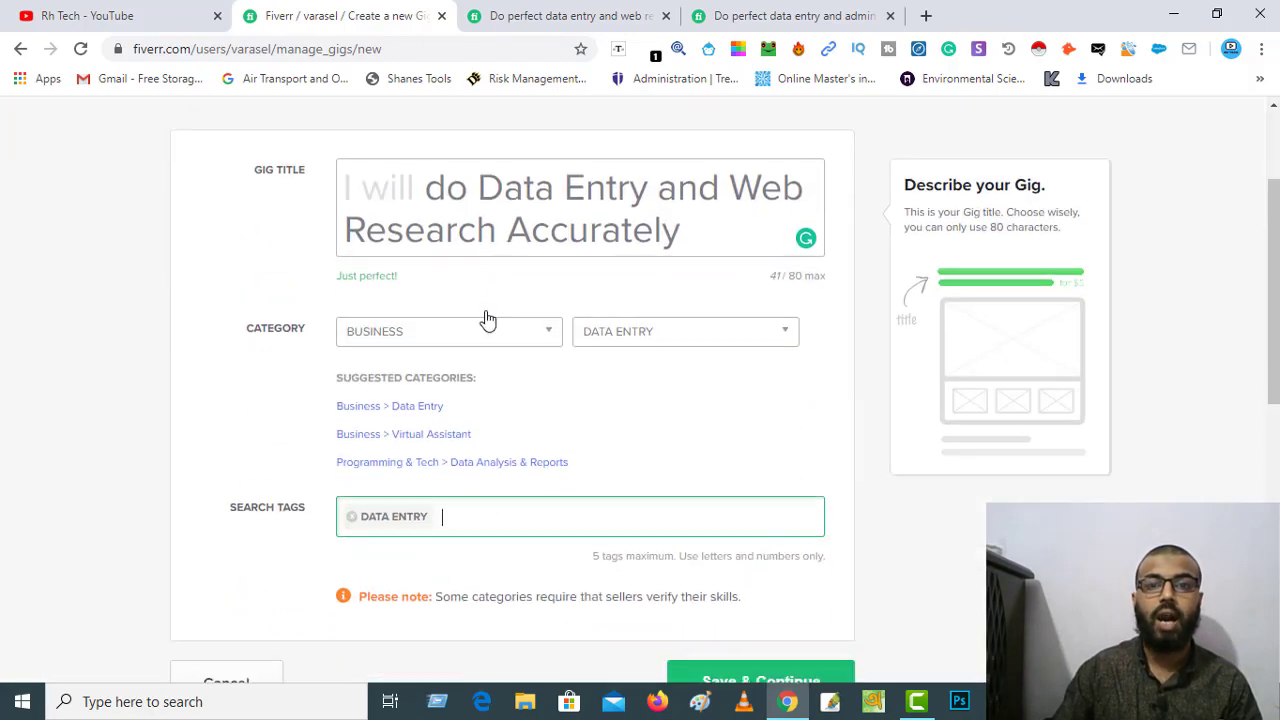
left_click(741, 176)
double_click(741, 176)
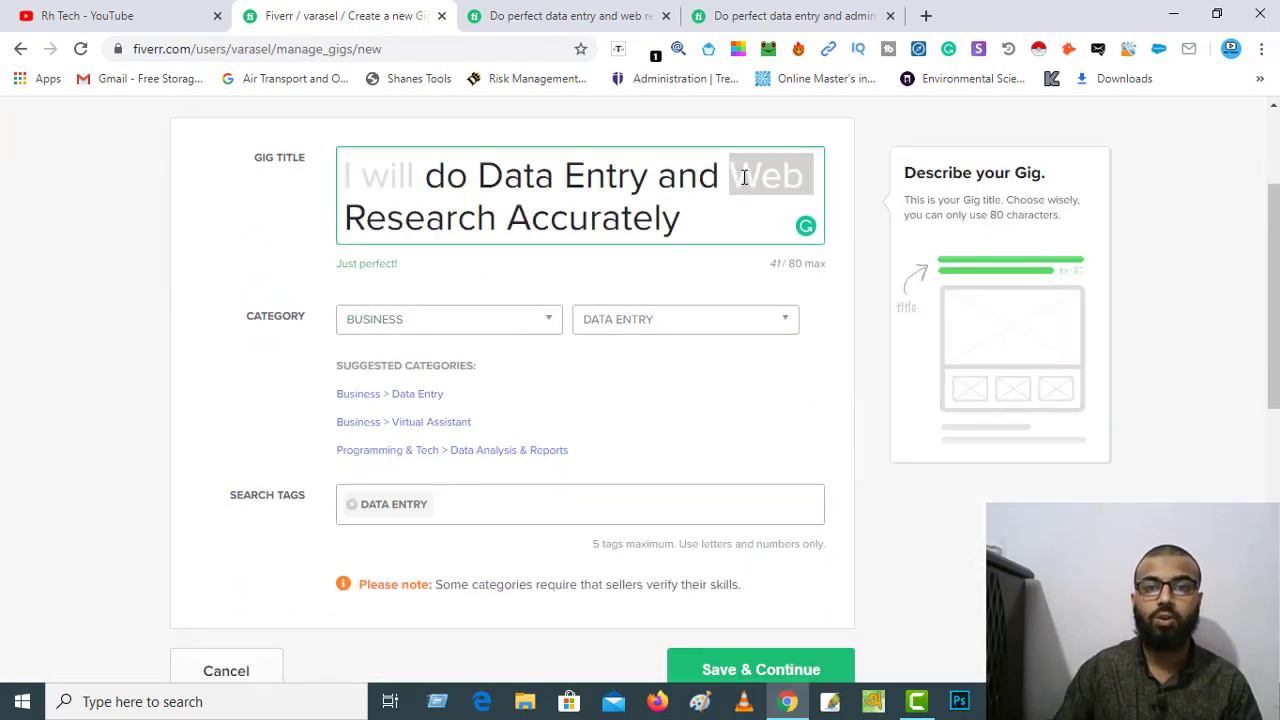
scroll(578, 443, "down", 5)
scroll(556, 435, "down", 1)
scroll(463, 383, "up", 3)
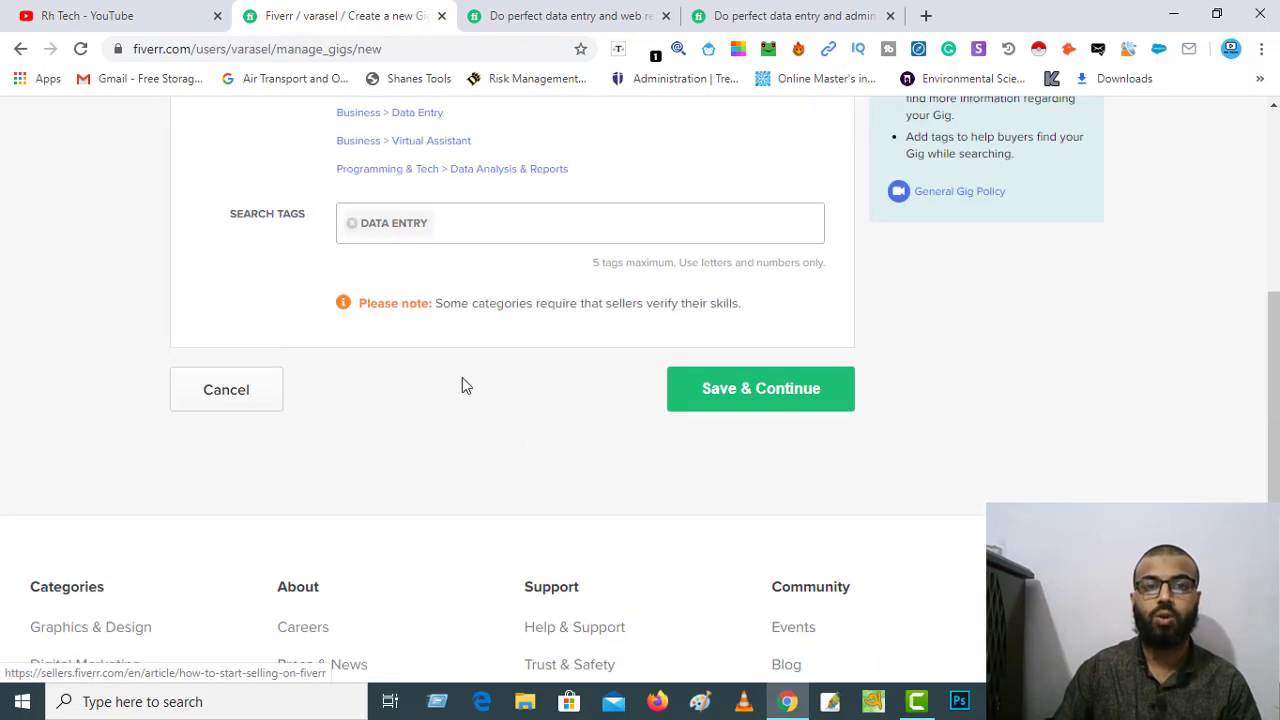
left_click(457, 220)
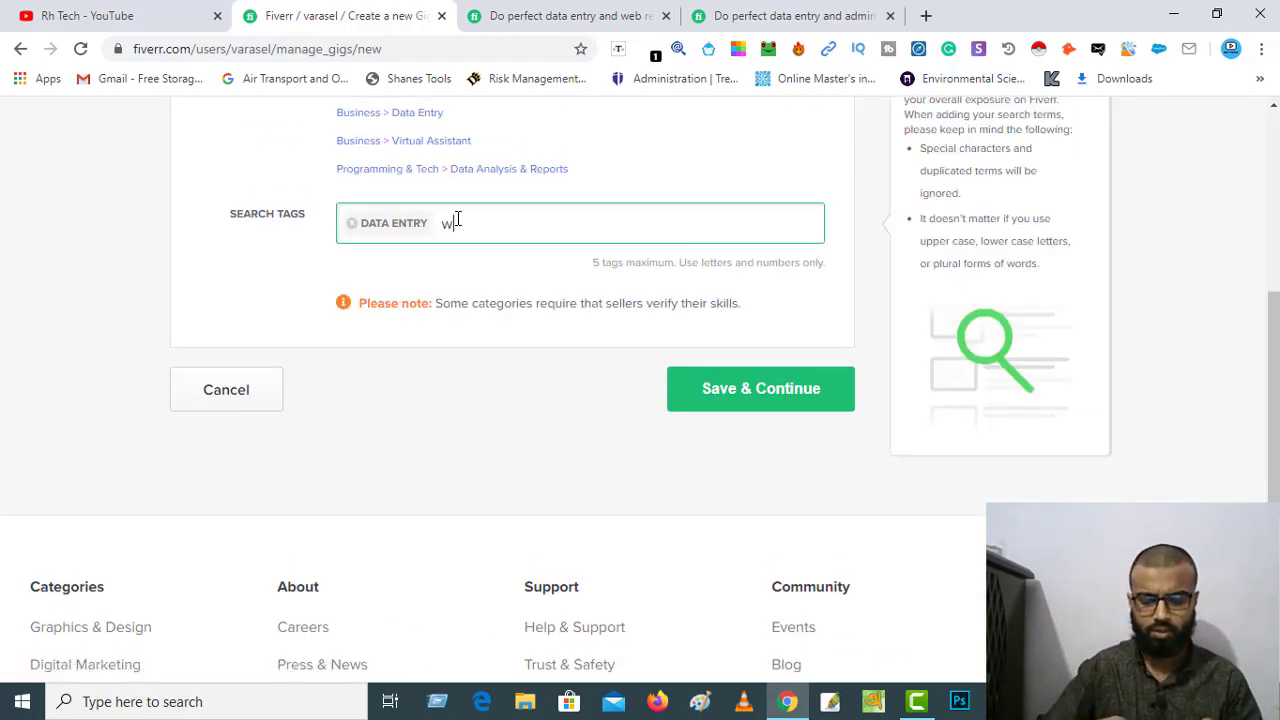
type("web ")
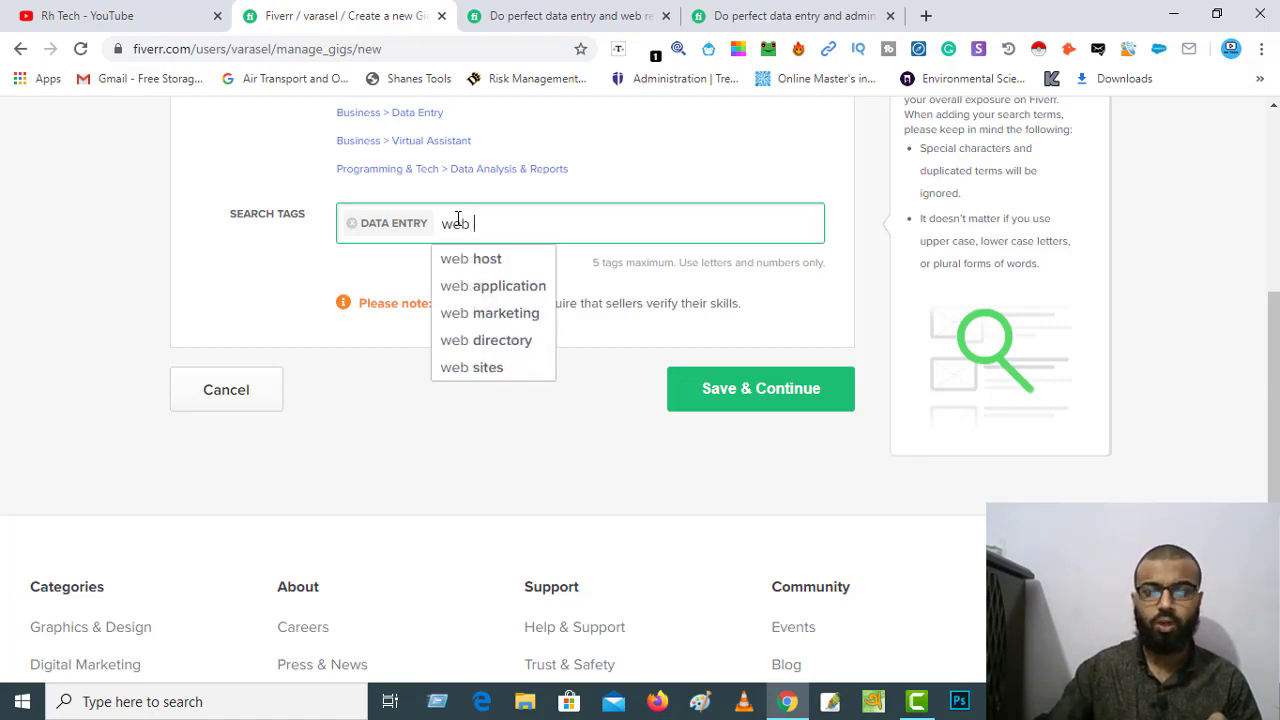
type("reseach")
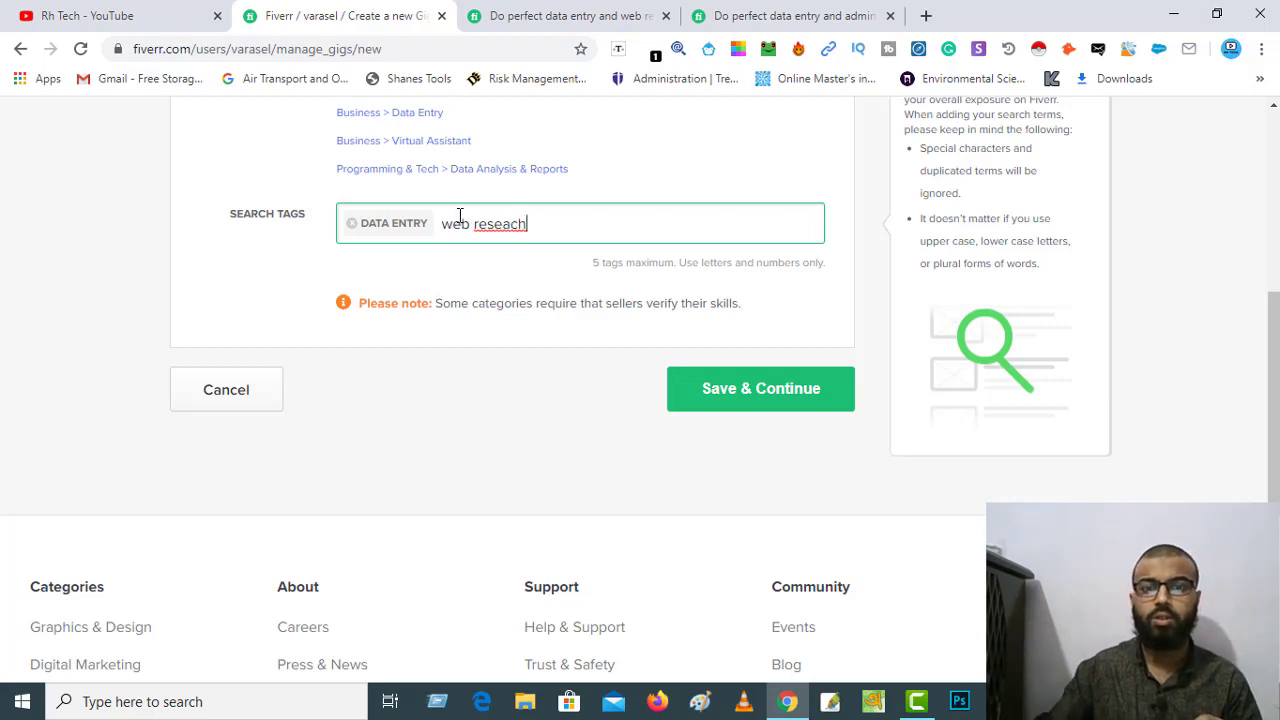
right_click(509, 224)
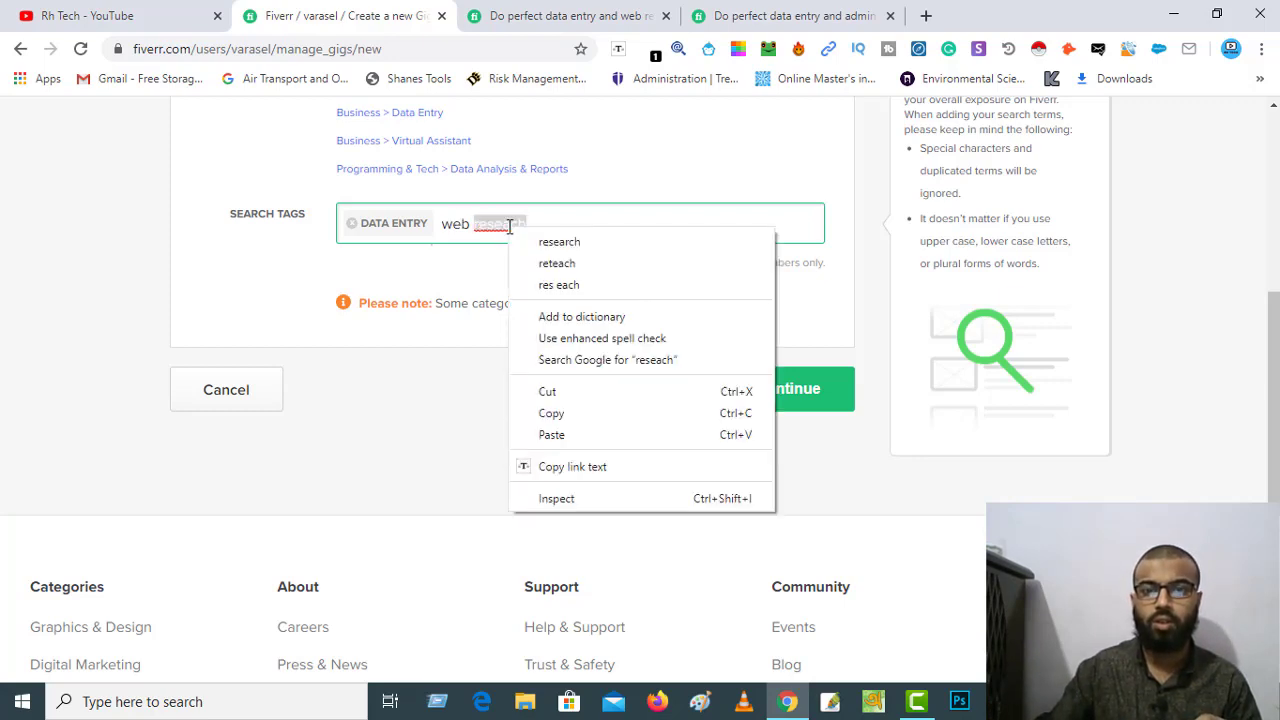
left_click(558, 242)
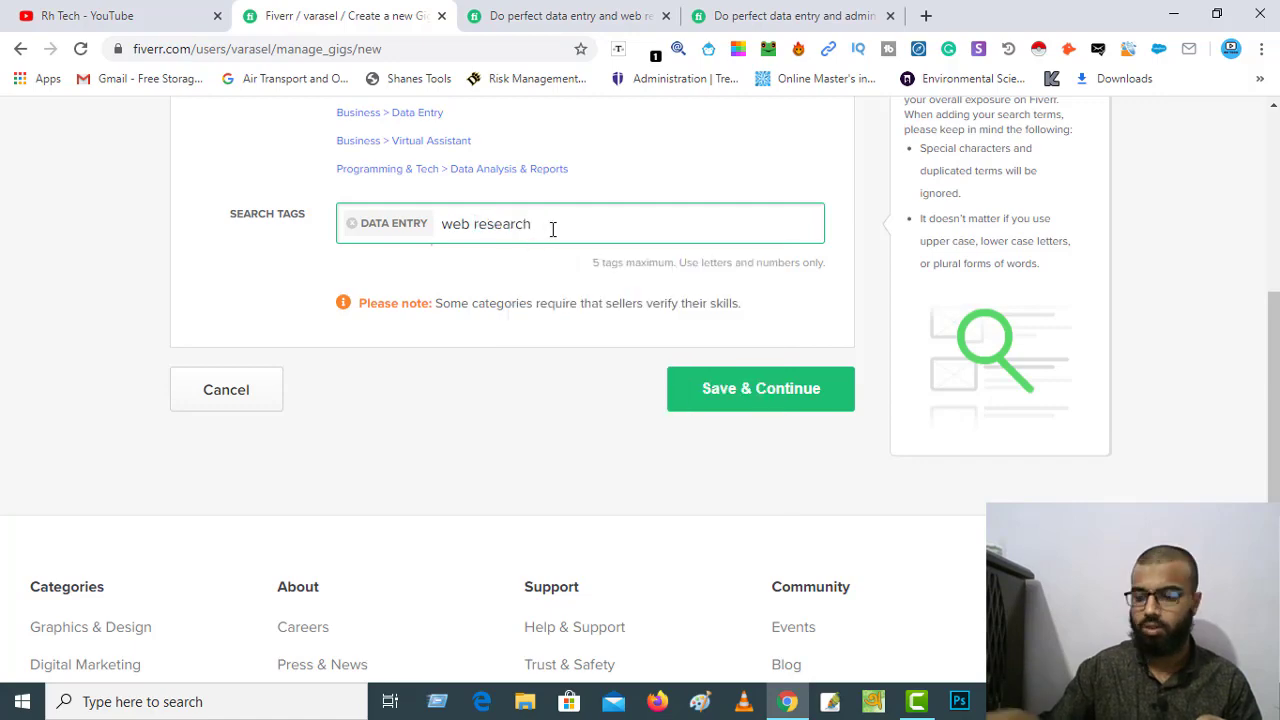
key("Return")
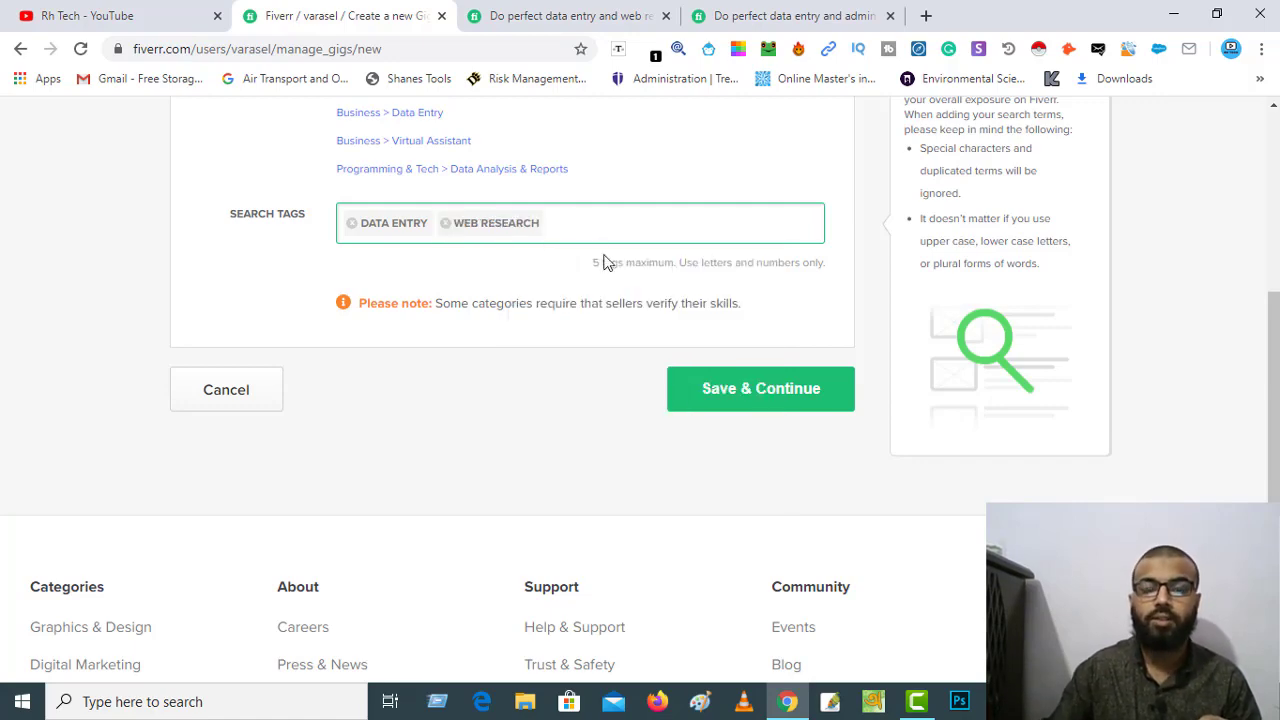
scroll(603, 262, "up", 4)
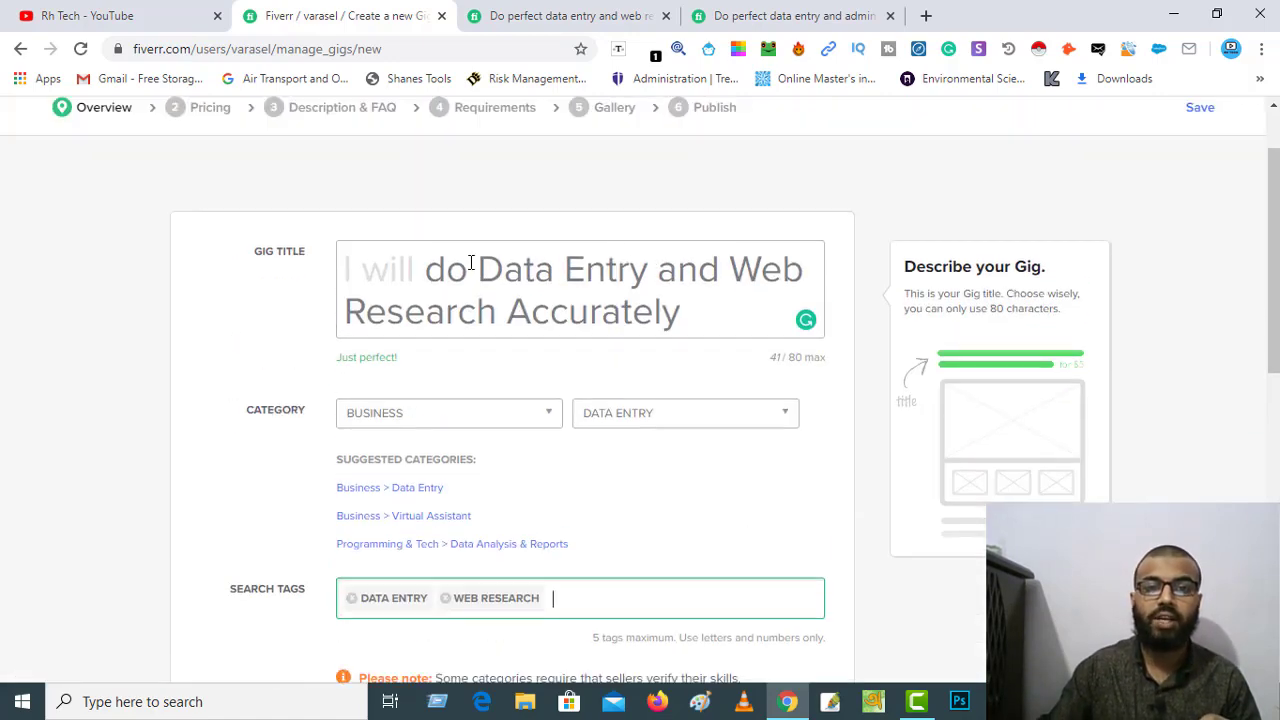
Add "typing" as the new gig's third search tag.
left_click_drag(477, 262, 491, 303)
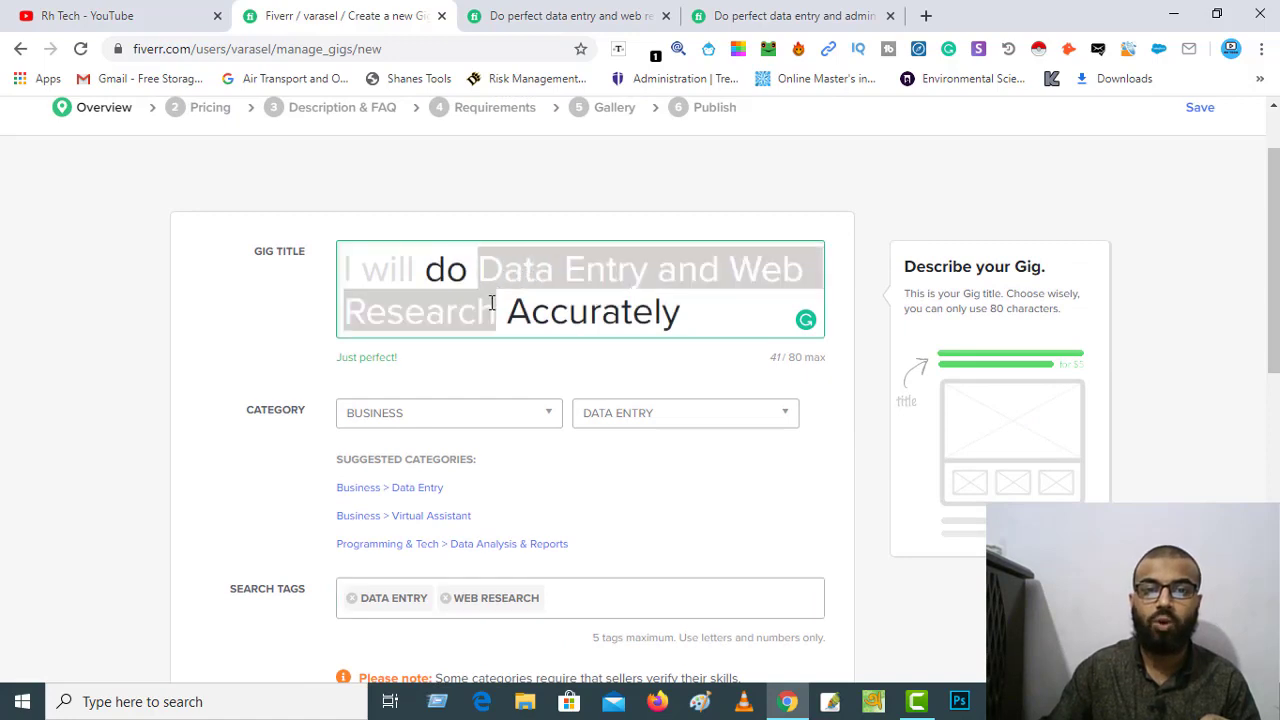
scroll(508, 364, "down", 3)
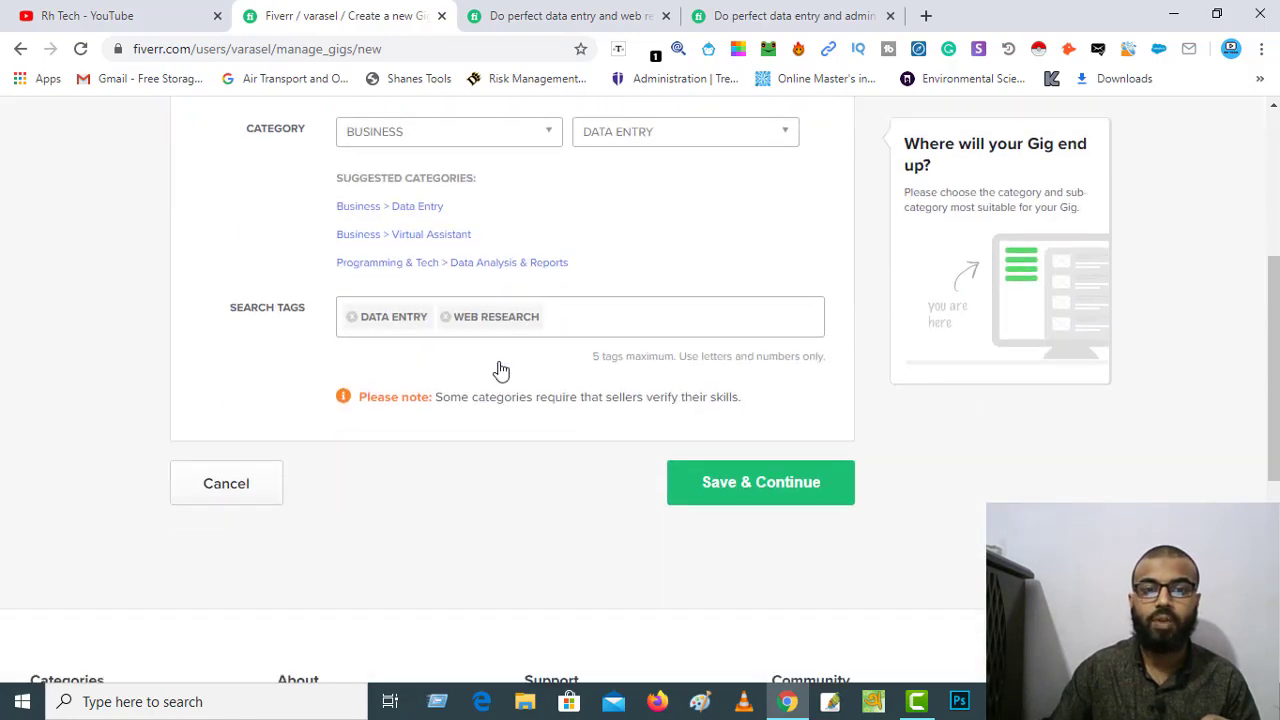
left_click(565, 318)
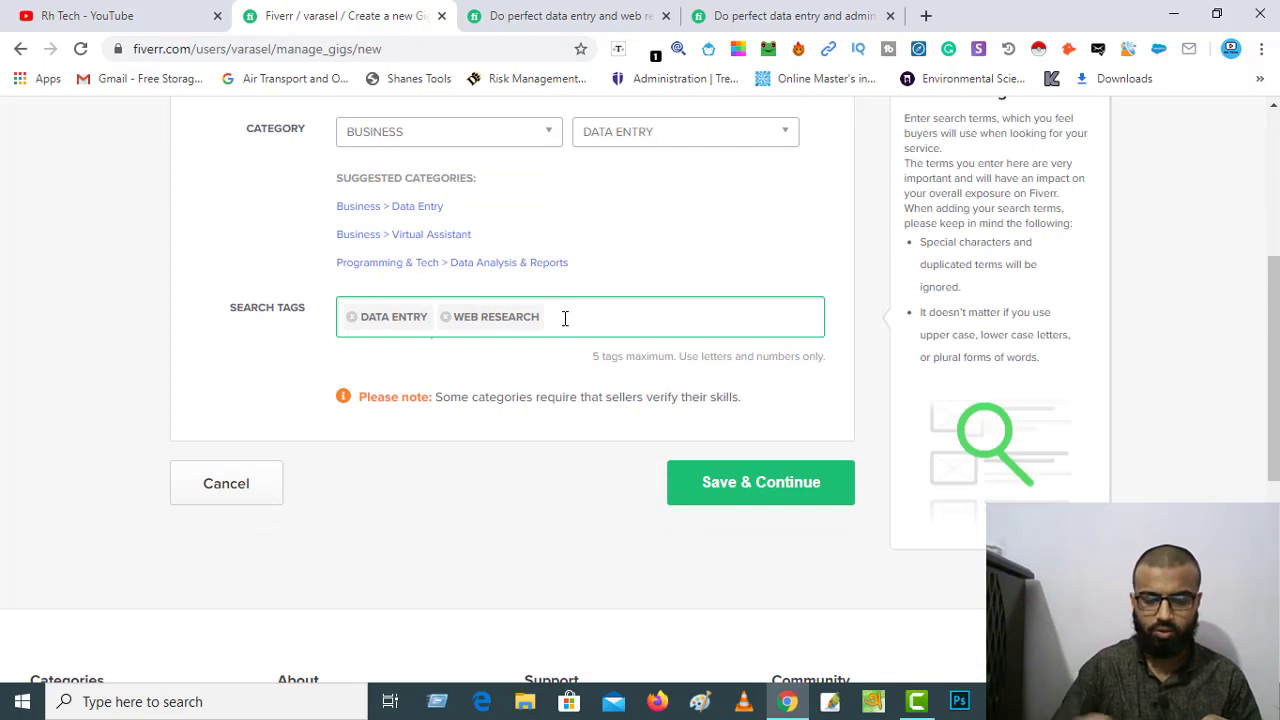
type("typing")
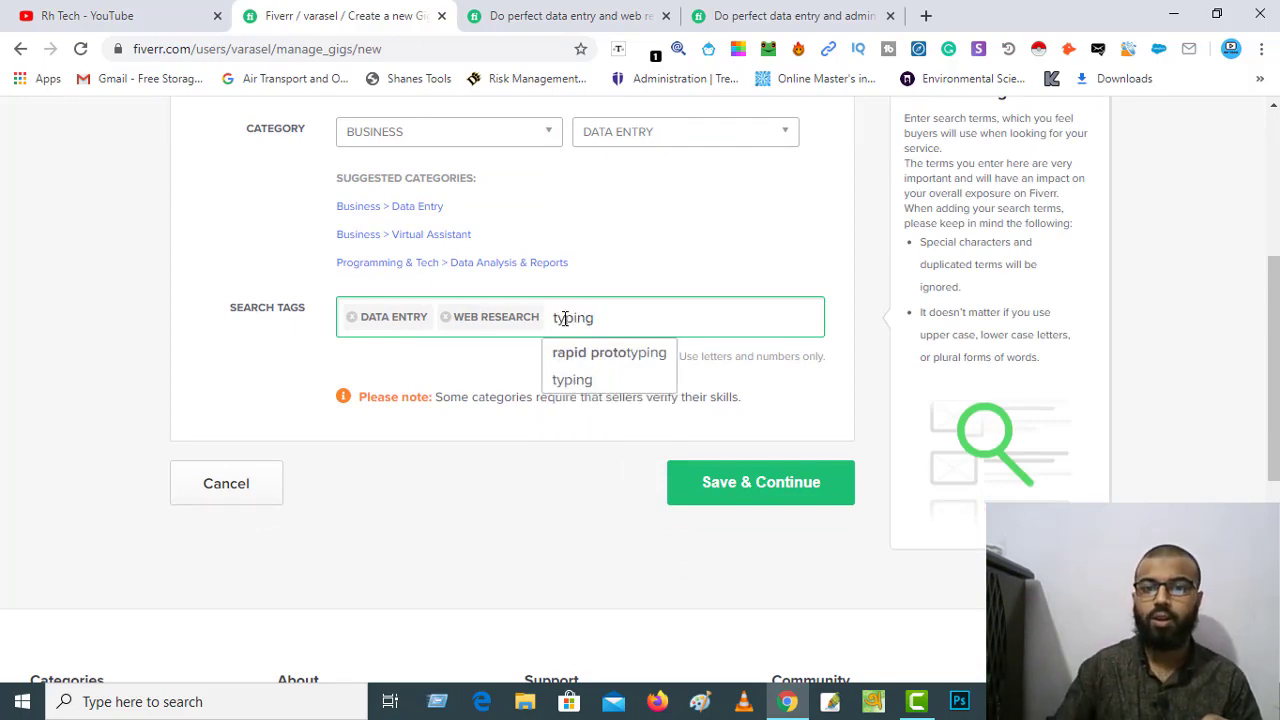
key("Return")
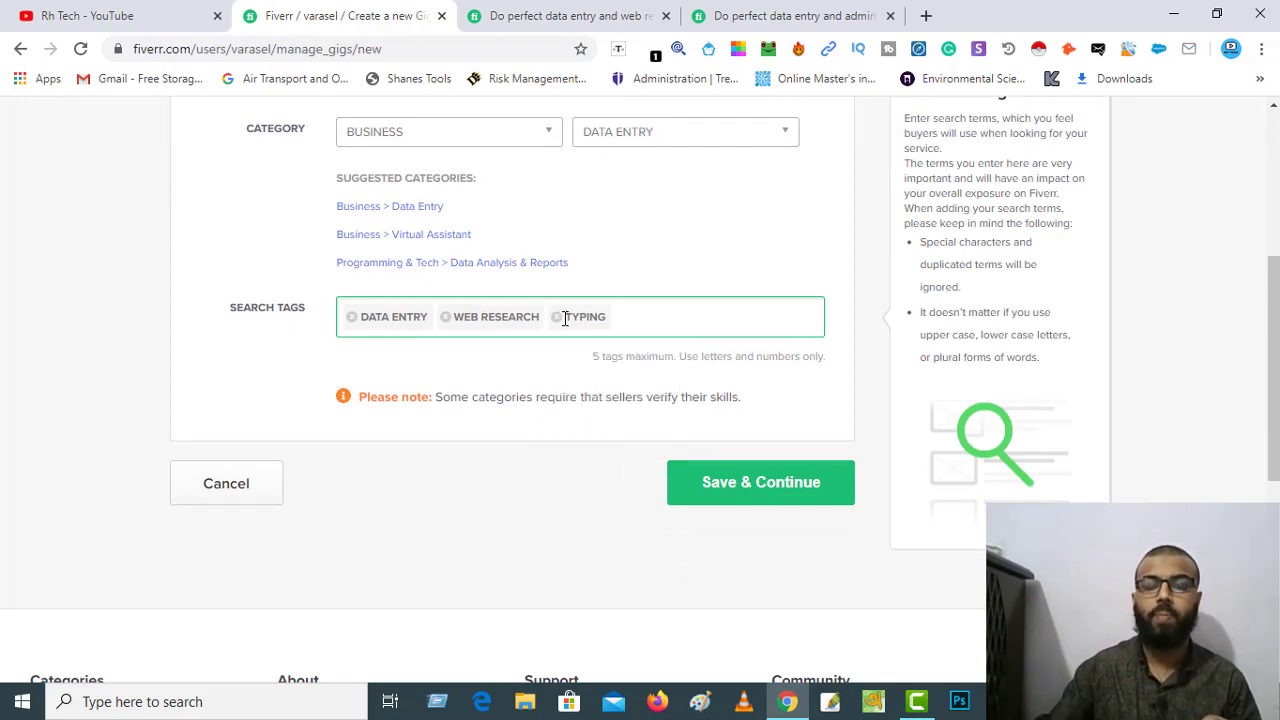
Add the suggested tag "copy paste" as the fourth search tag.
scroll(551, 249, "up", 2)
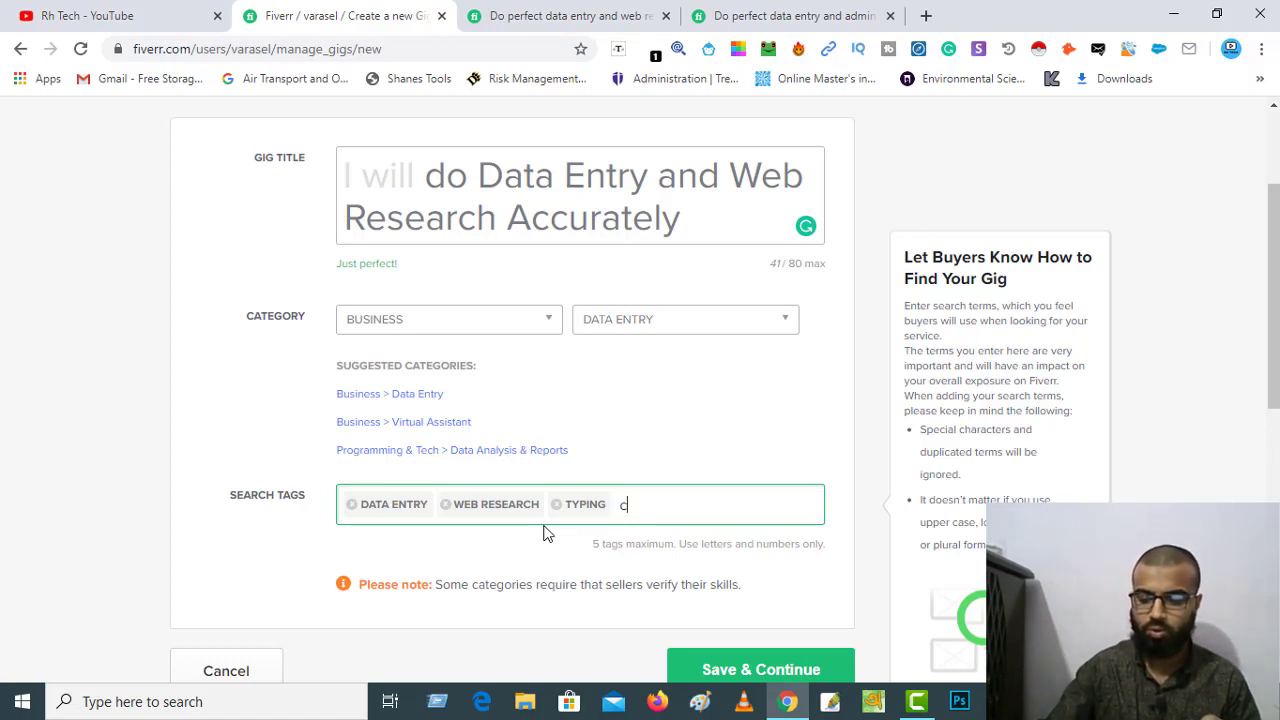
type("y")
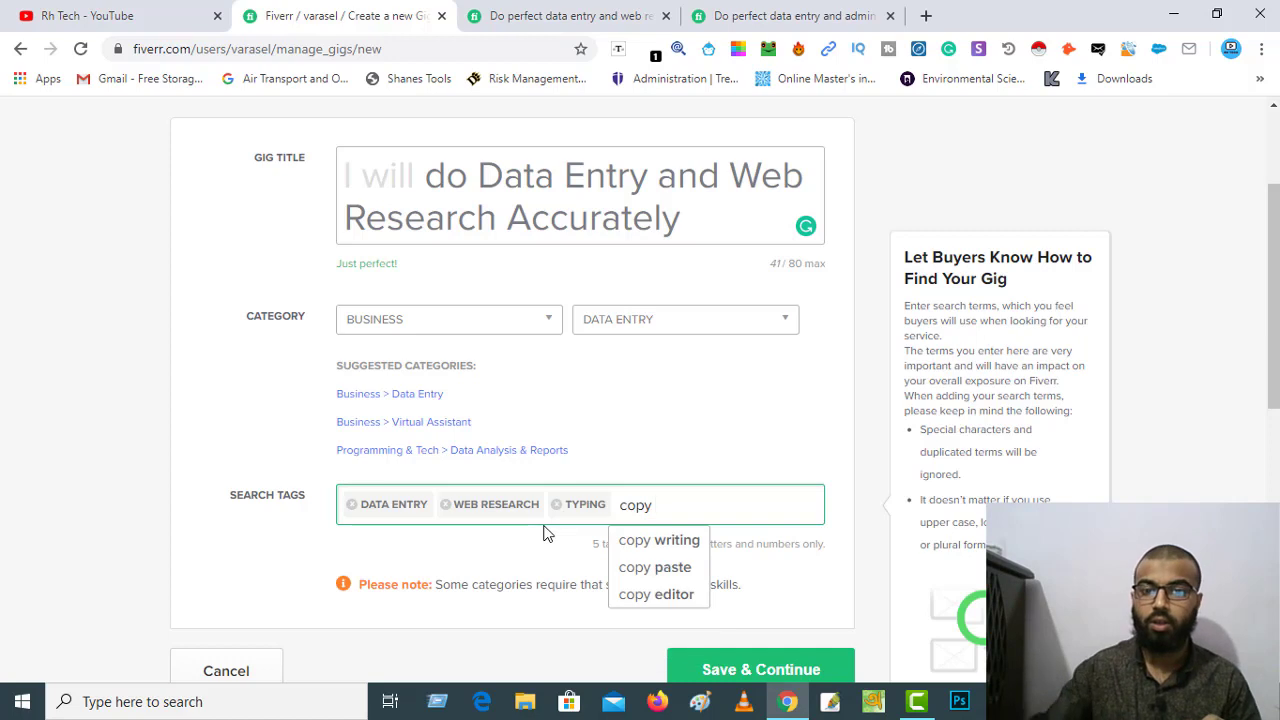
left_click(688, 577)
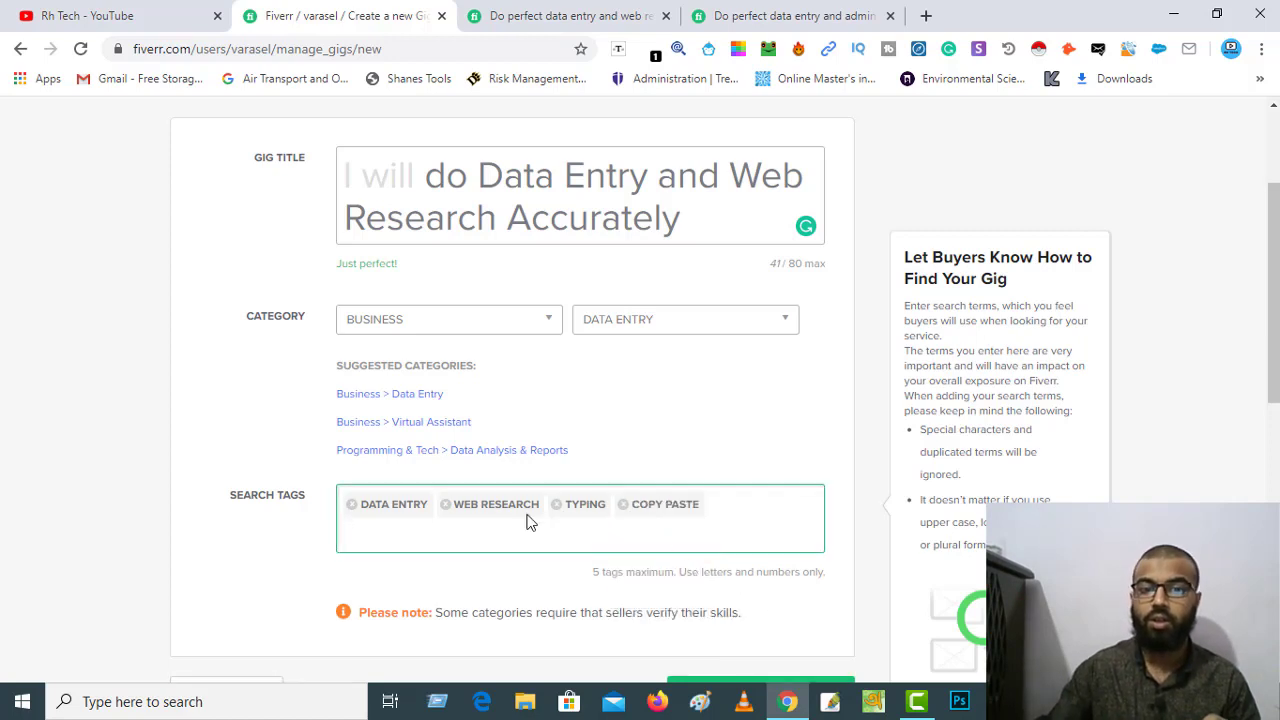
scroll(645, 532, "down", 1)
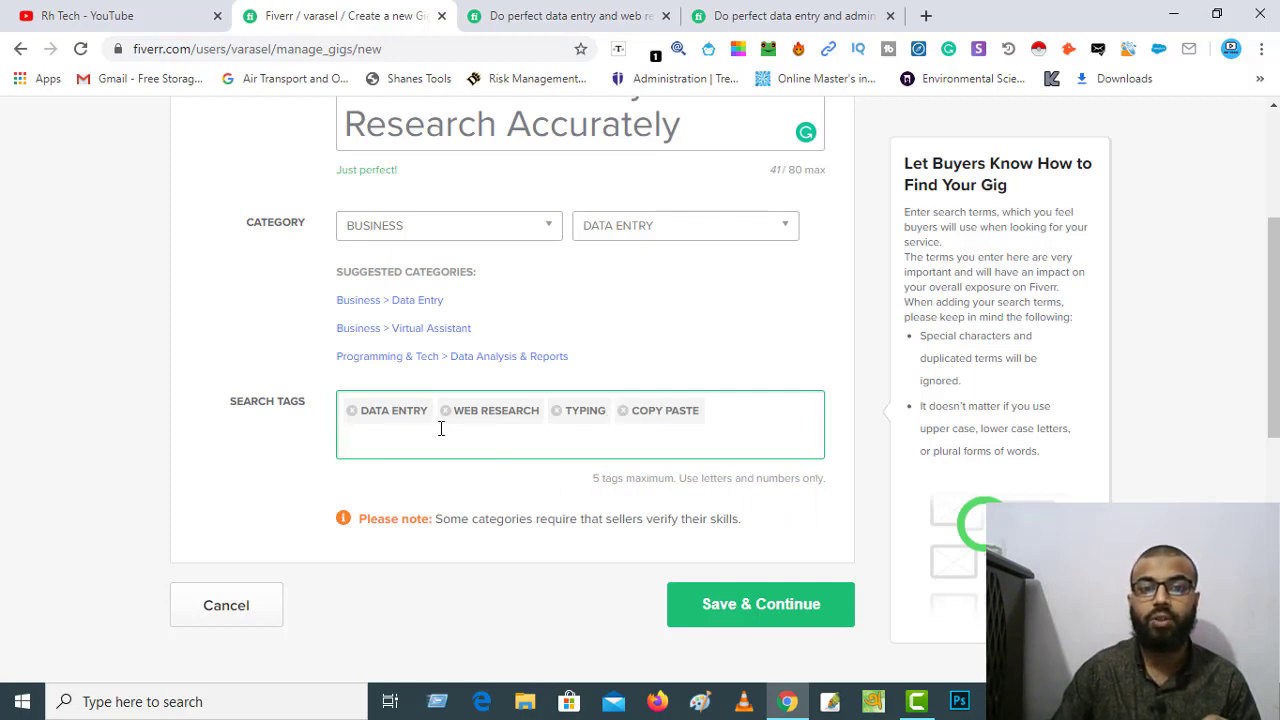
scroll(438, 434, "down", 2)
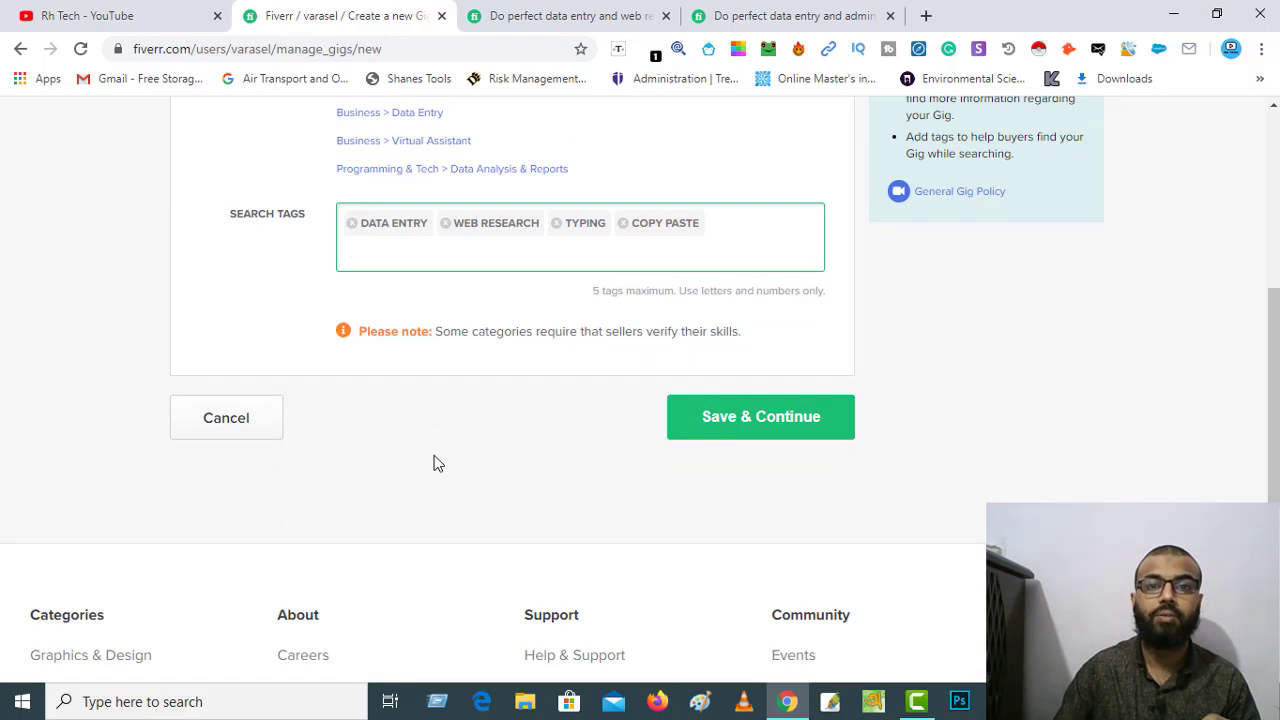
scroll(426, 446, "up", 1)
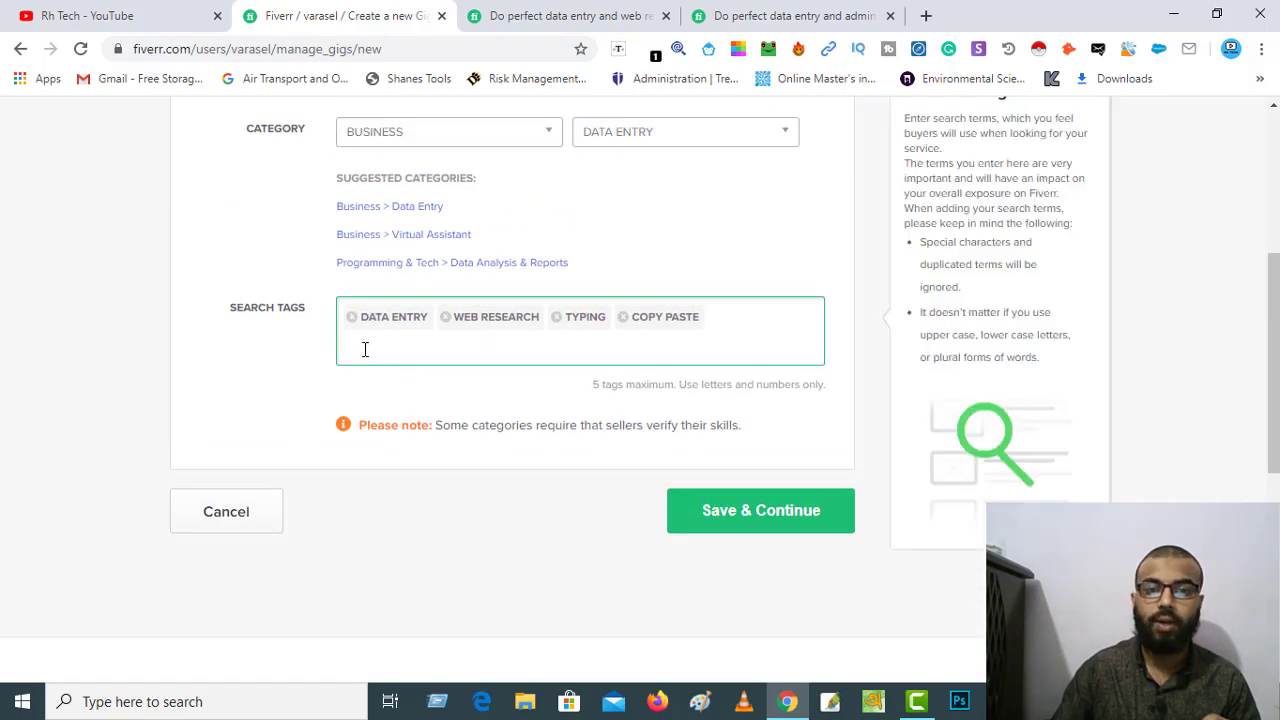
type("data")
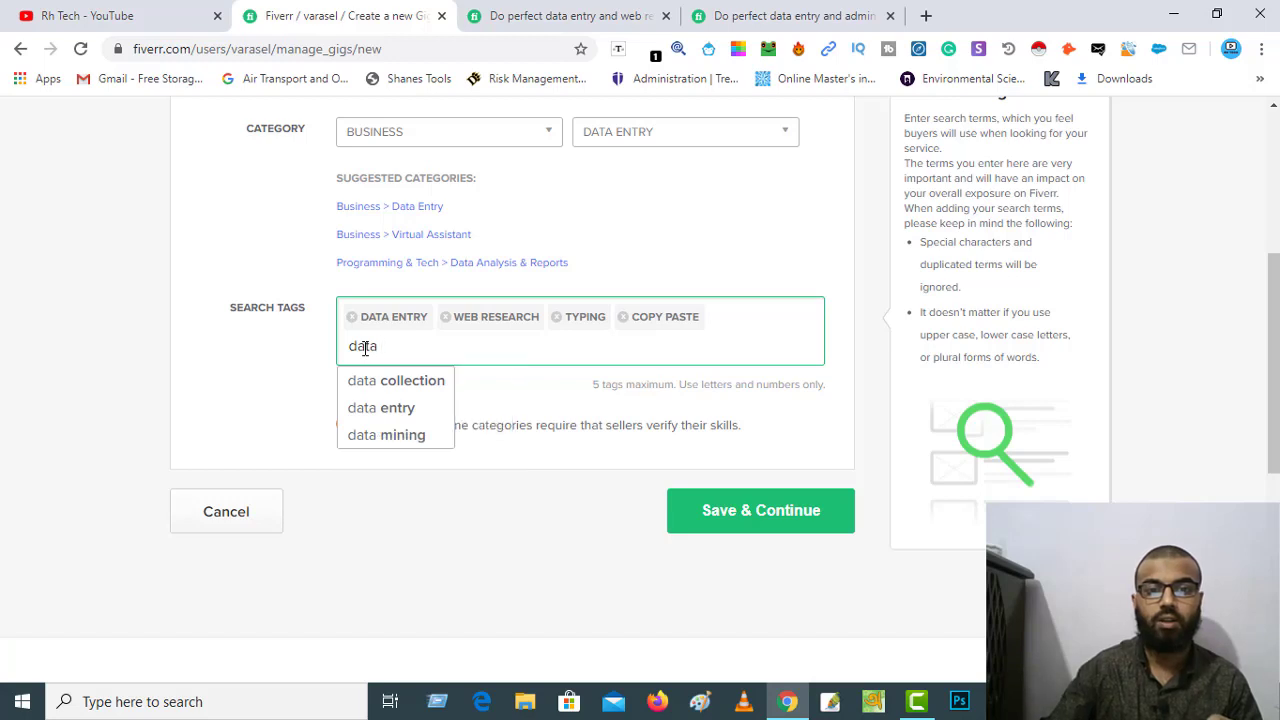
key("Return")
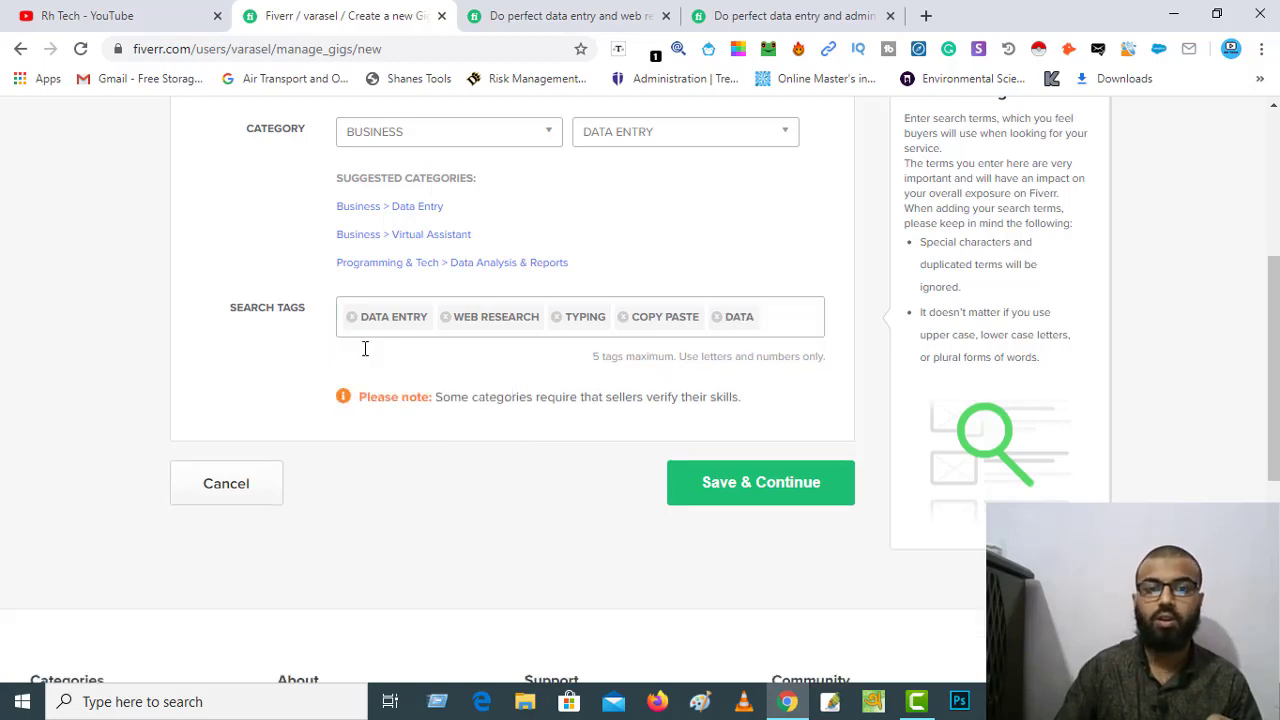
left_click(716, 317)
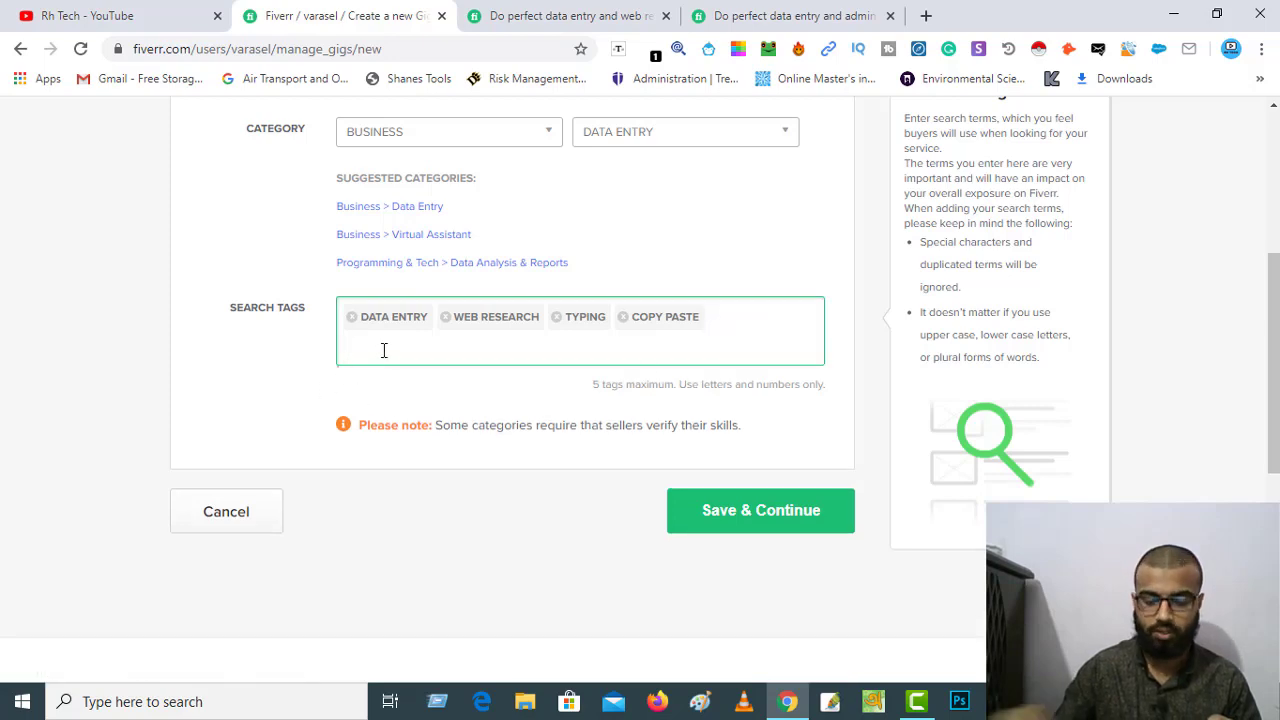
Add "excel data entry" as the fifth search tag, and save the overview to continue to the pricing stage.
type("ex")
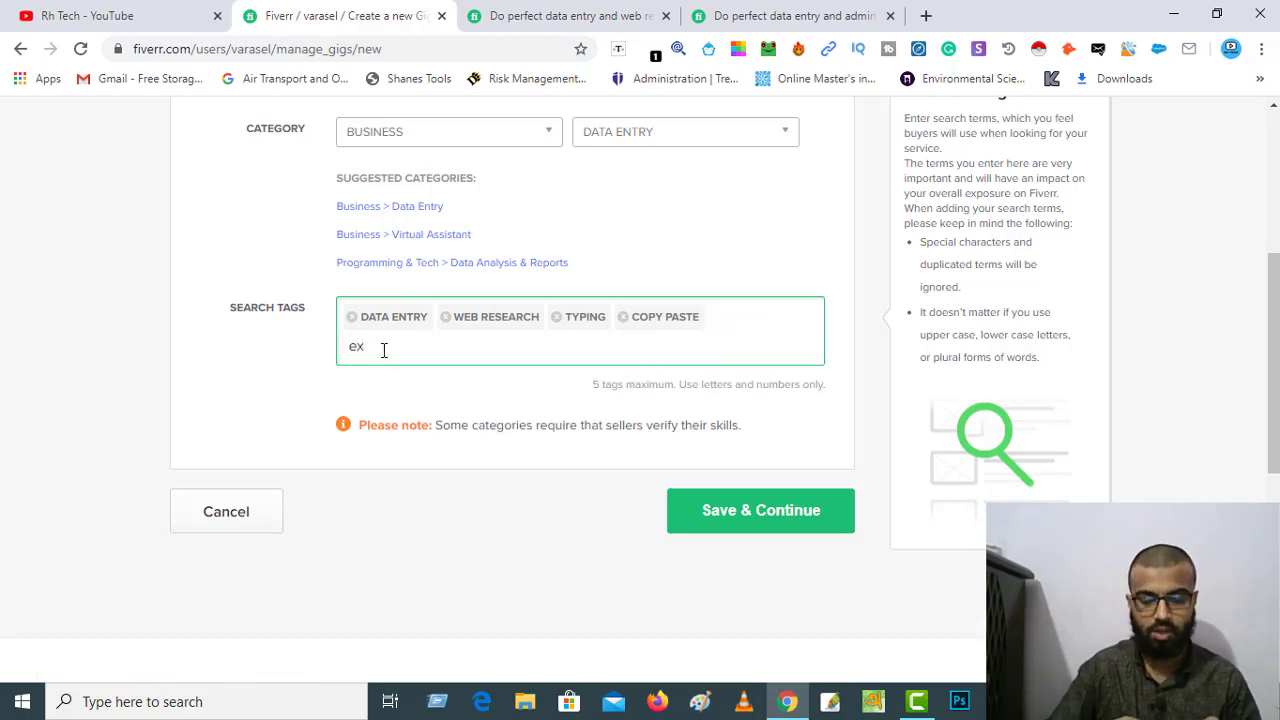
type("cel")
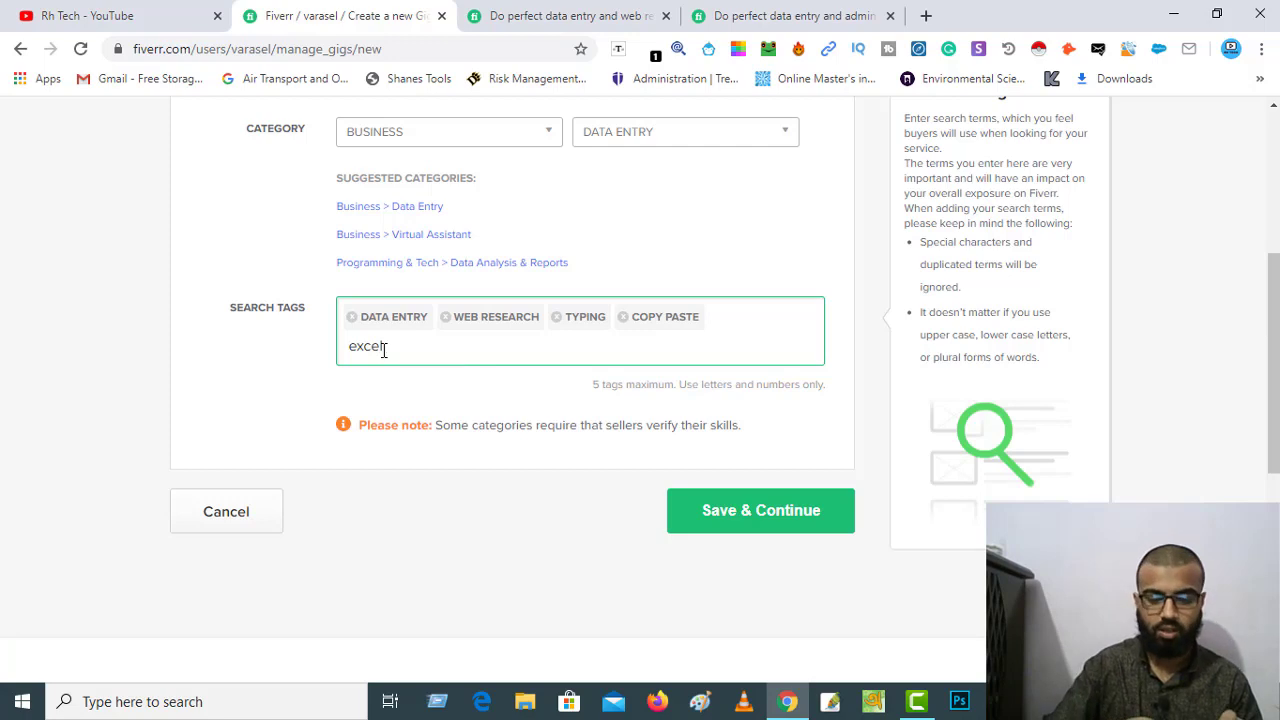
type("data entry")
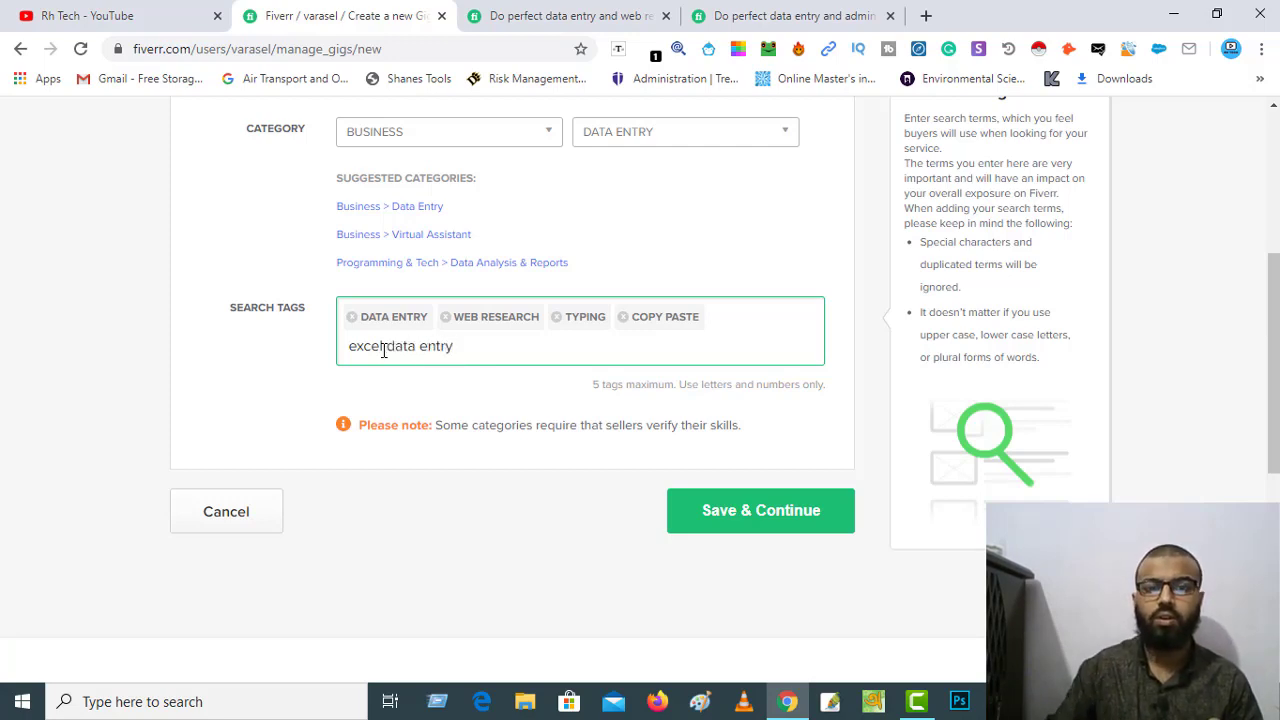
key("Return")
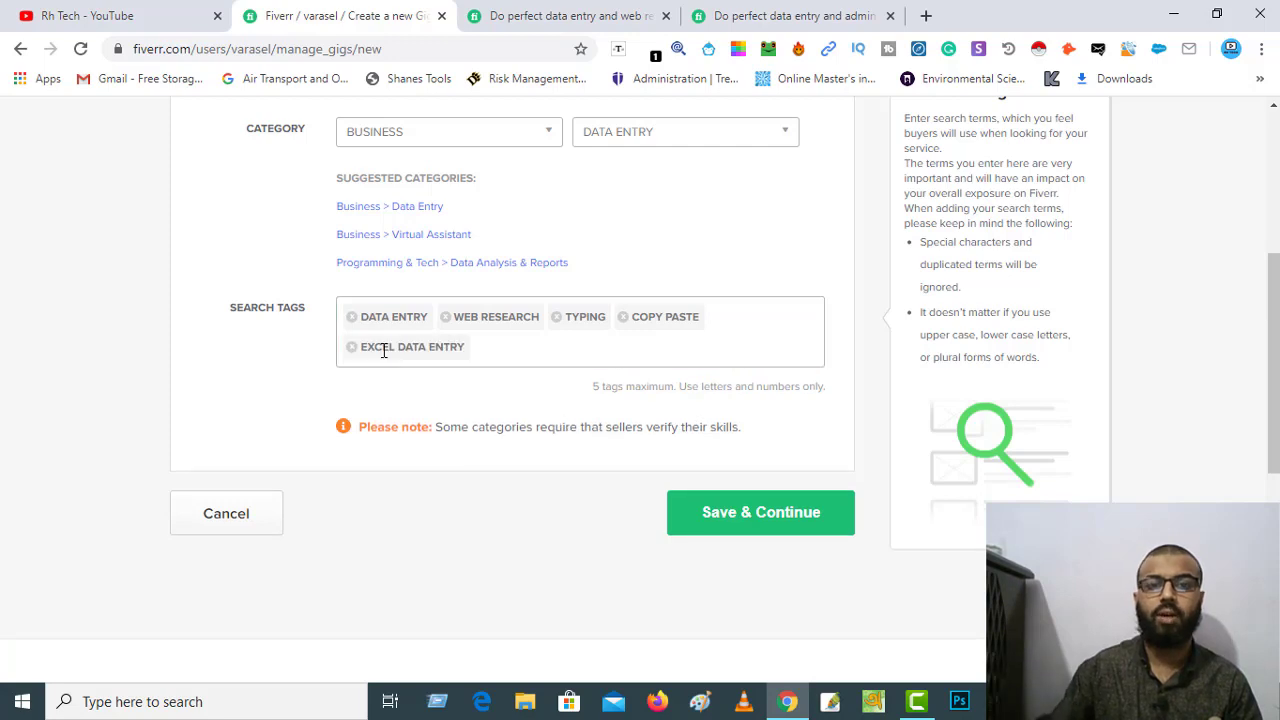
scroll(458, 448, "down", 1)
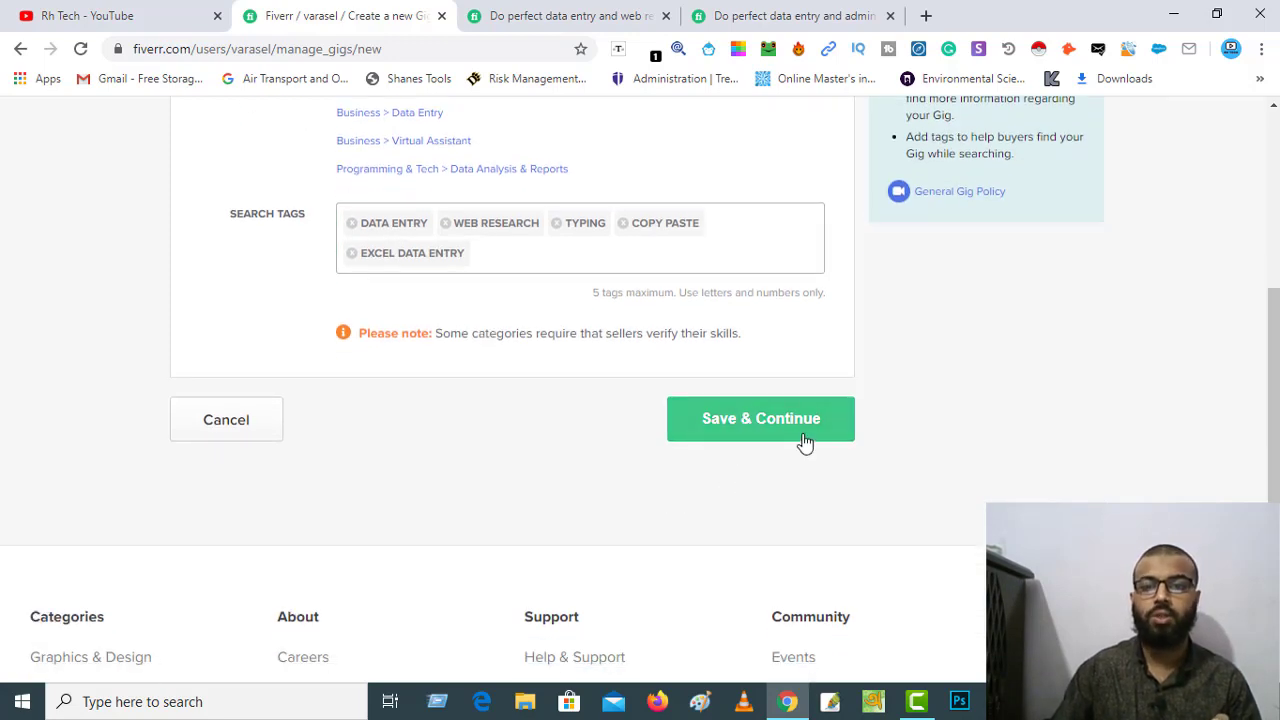
left_click(757, 420)
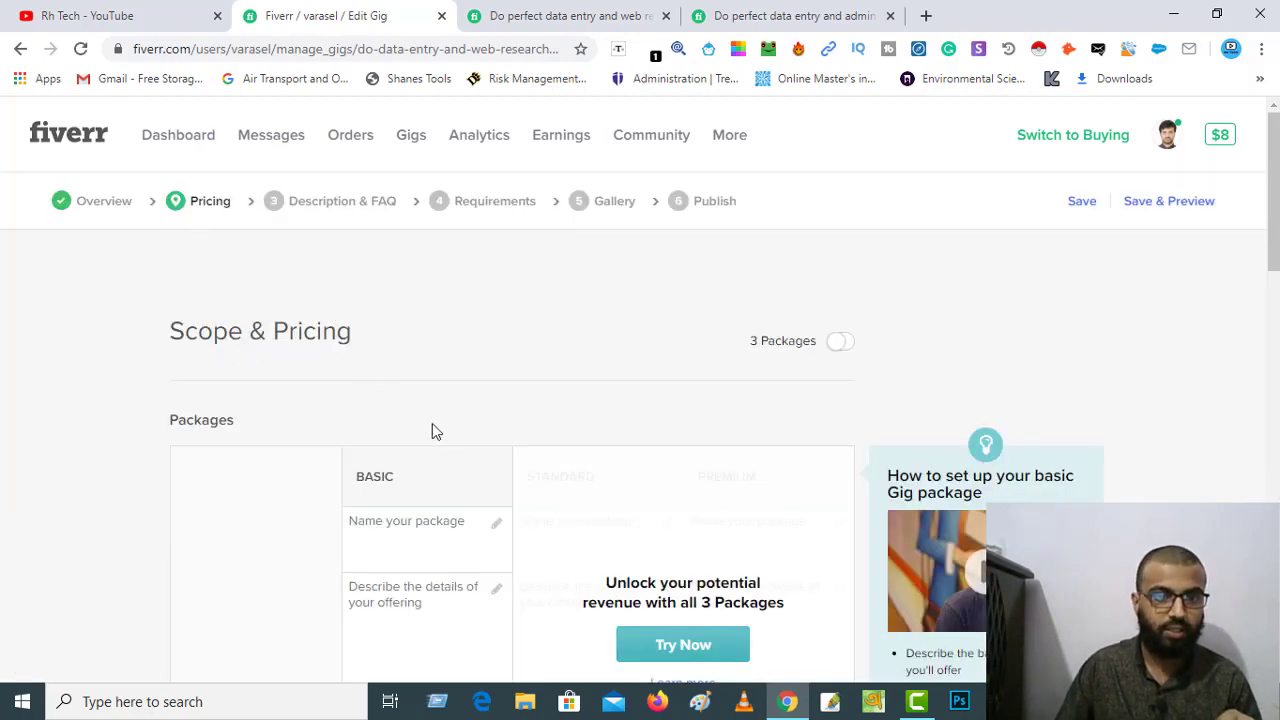
Examine the Scope & Pricing packages table, from the package name and description down to revisions and price.
scroll(444, 438, "down", 2)
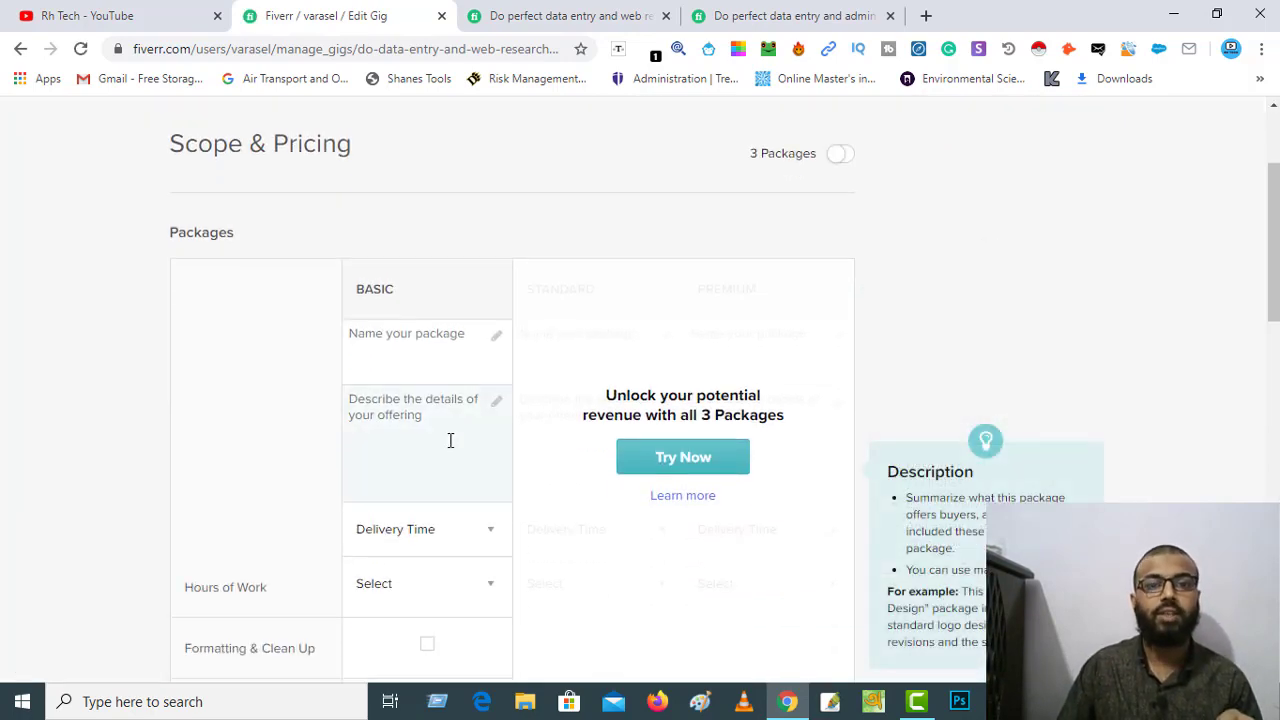
scroll(400, 420, "up", 1)
left_click_drag(240, 334, 168, 332)
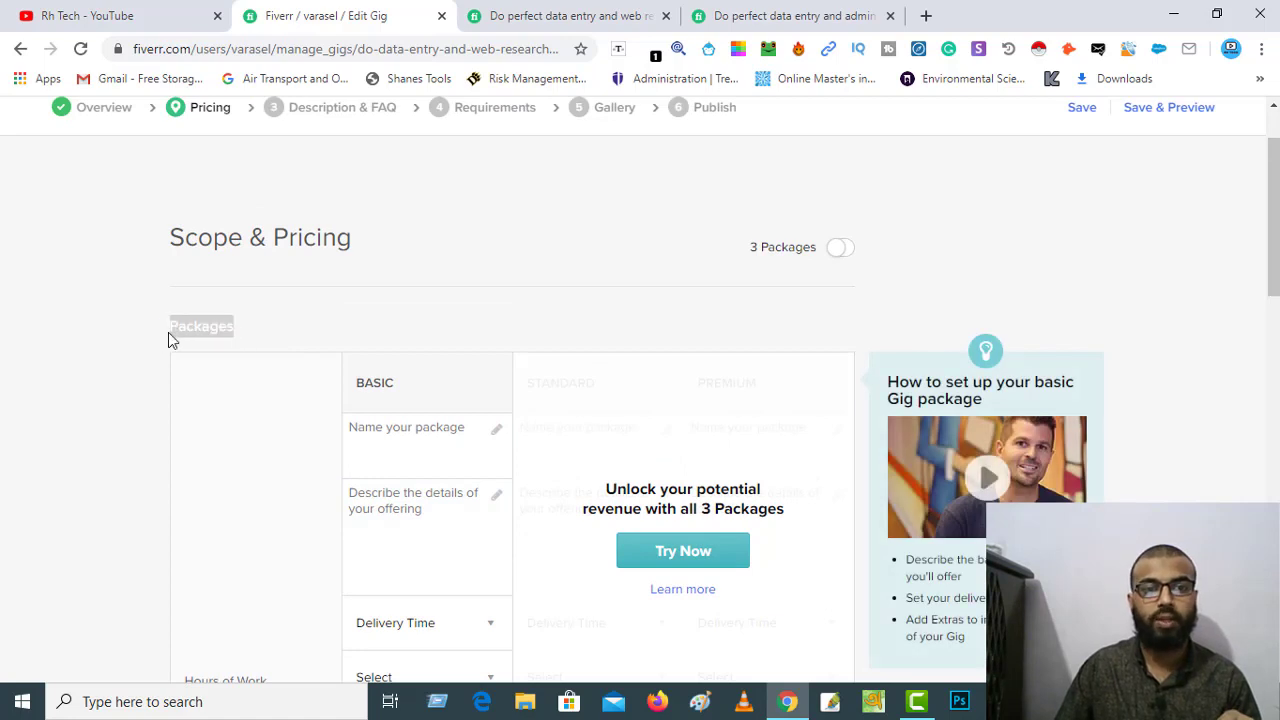
left_click(395, 333)
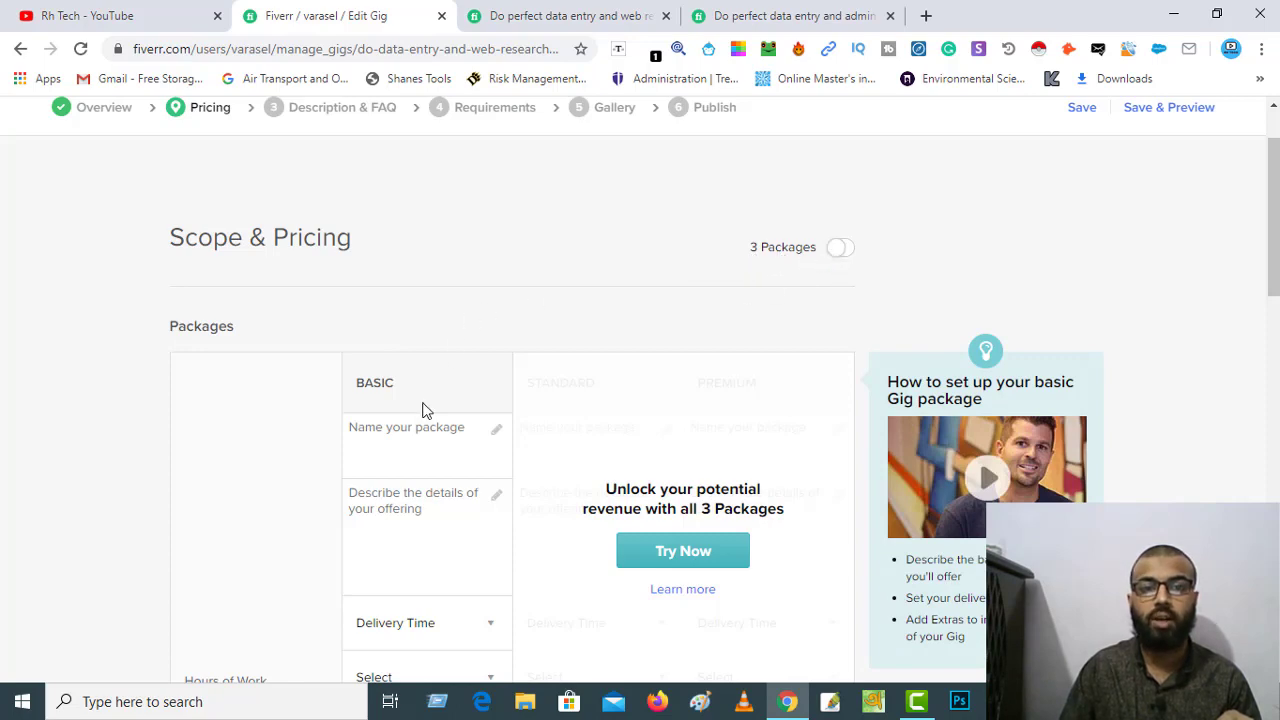
scroll(420, 400, "down", 2)
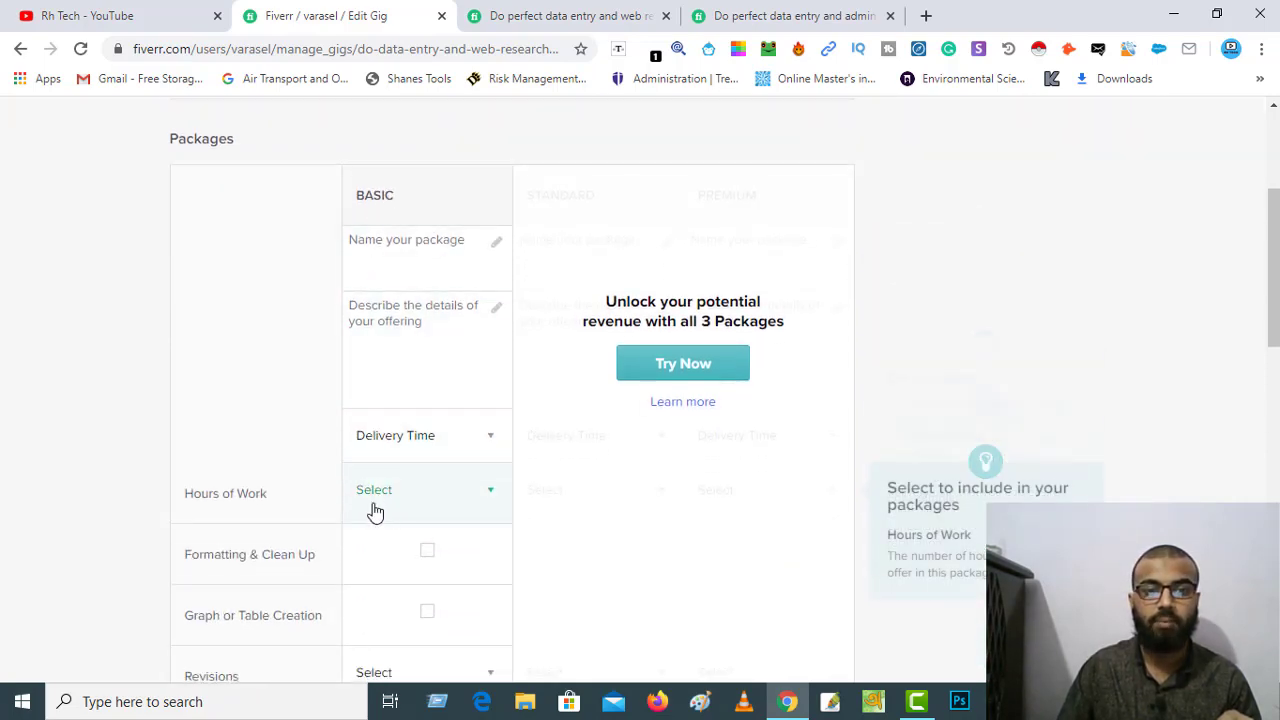
scroll(374, 517, "down", 2)
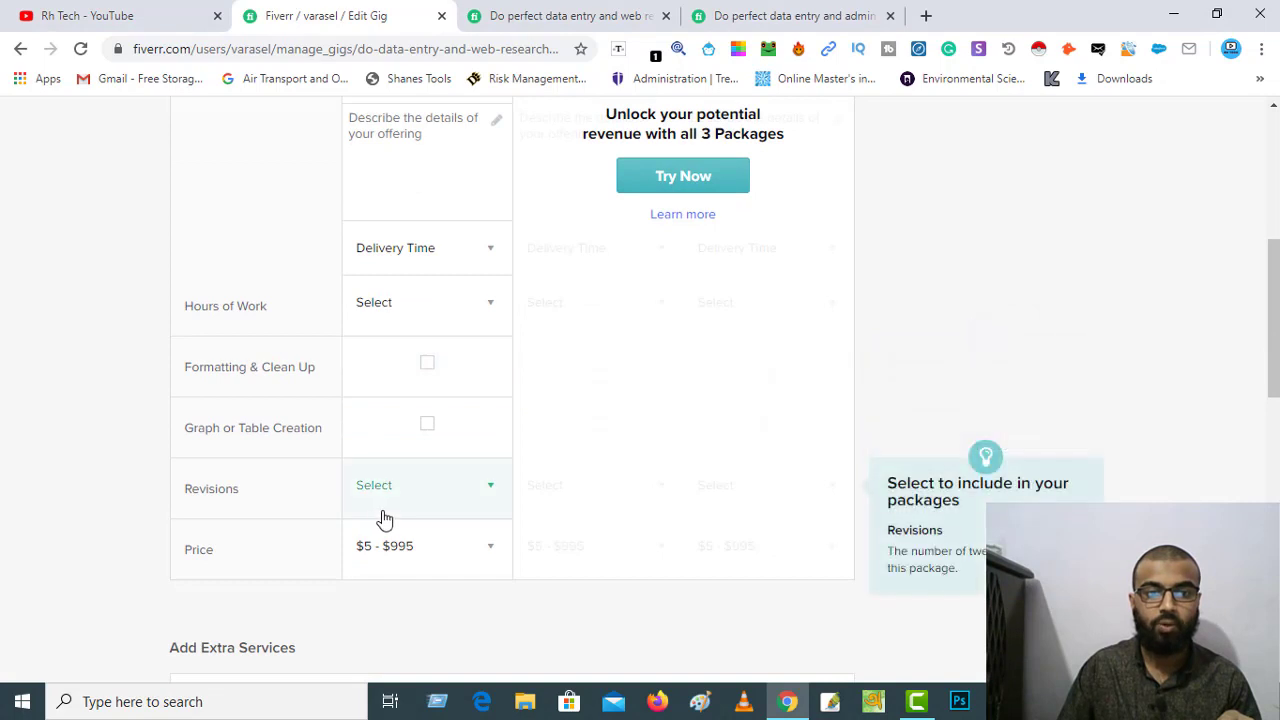
scroll(380, 520, "up", 2)
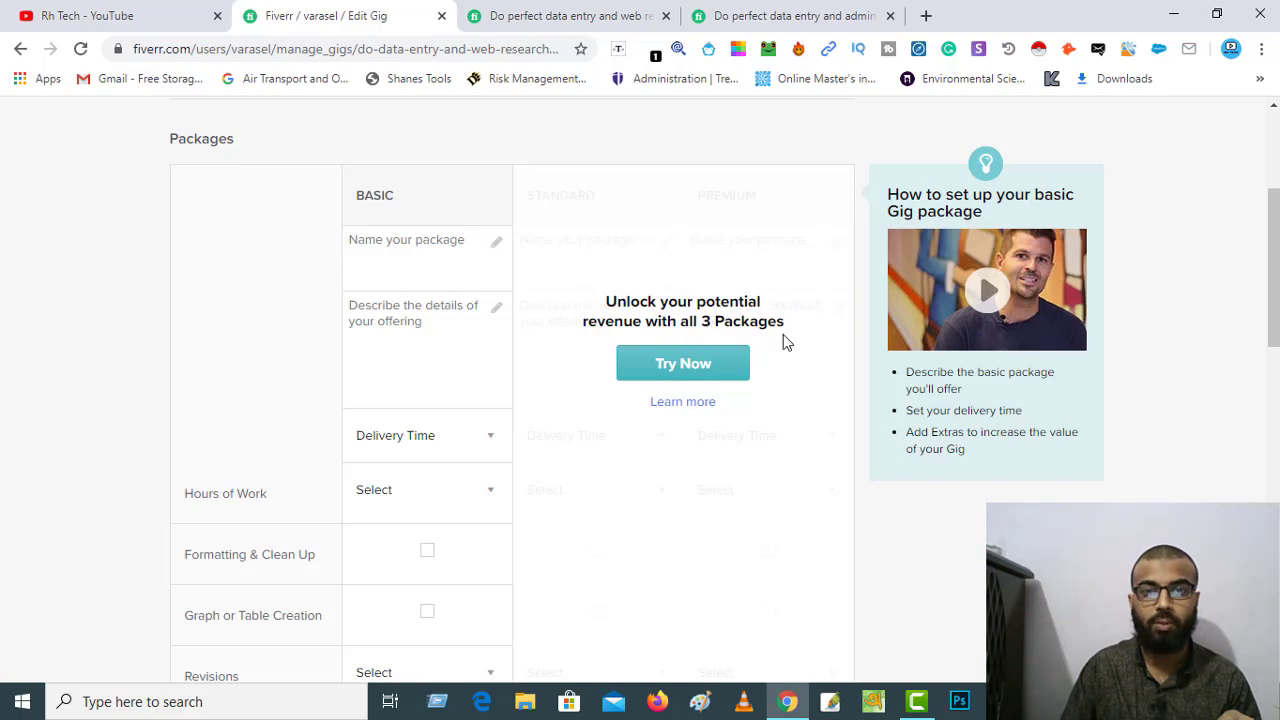
Unlock all three packages for the gig and dismiss the Gig Packages introduction.
left_click(698, 368)
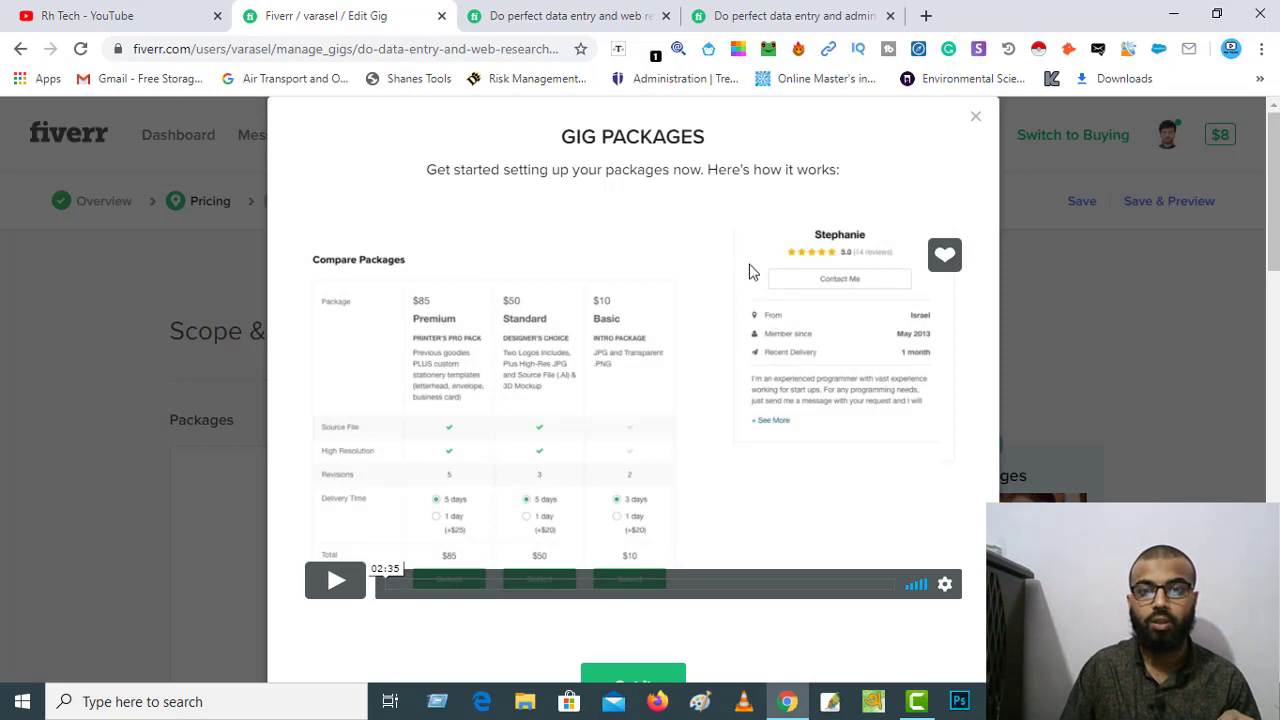
scroll(640, 420, "down", 2)
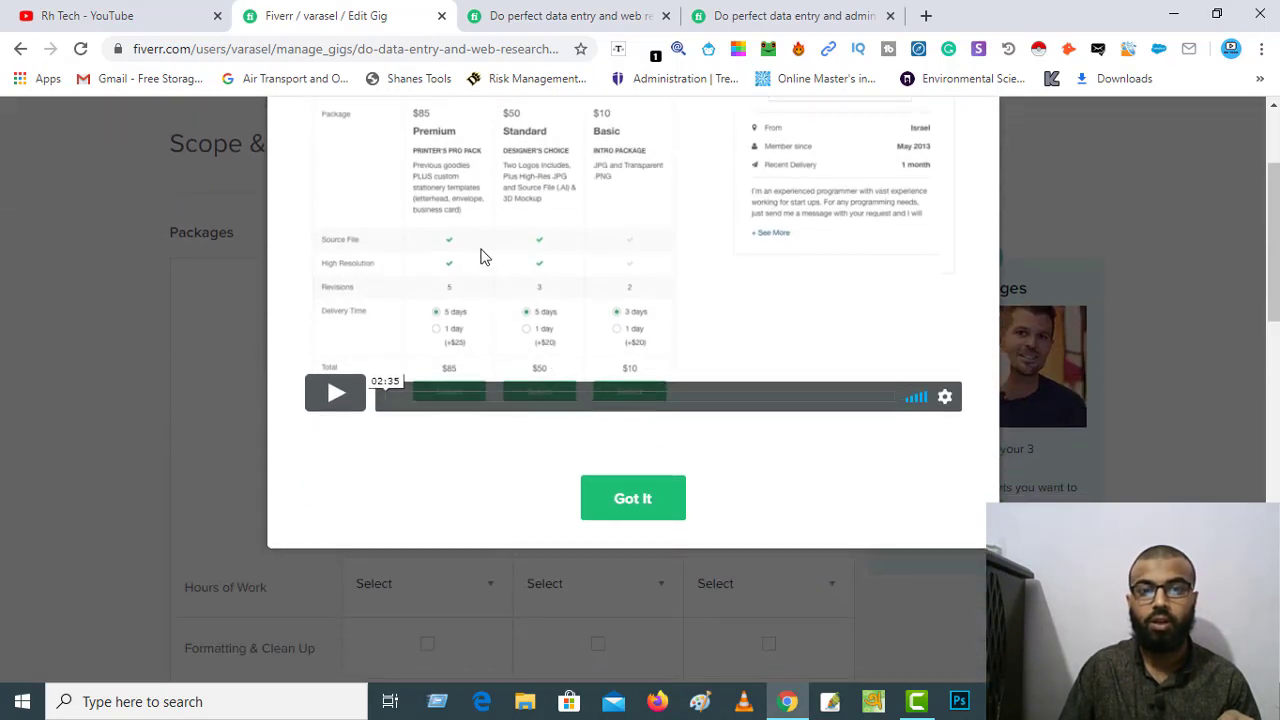
scroll(500, 294, "up", 2)
scroll(522, 314, "down", 2)
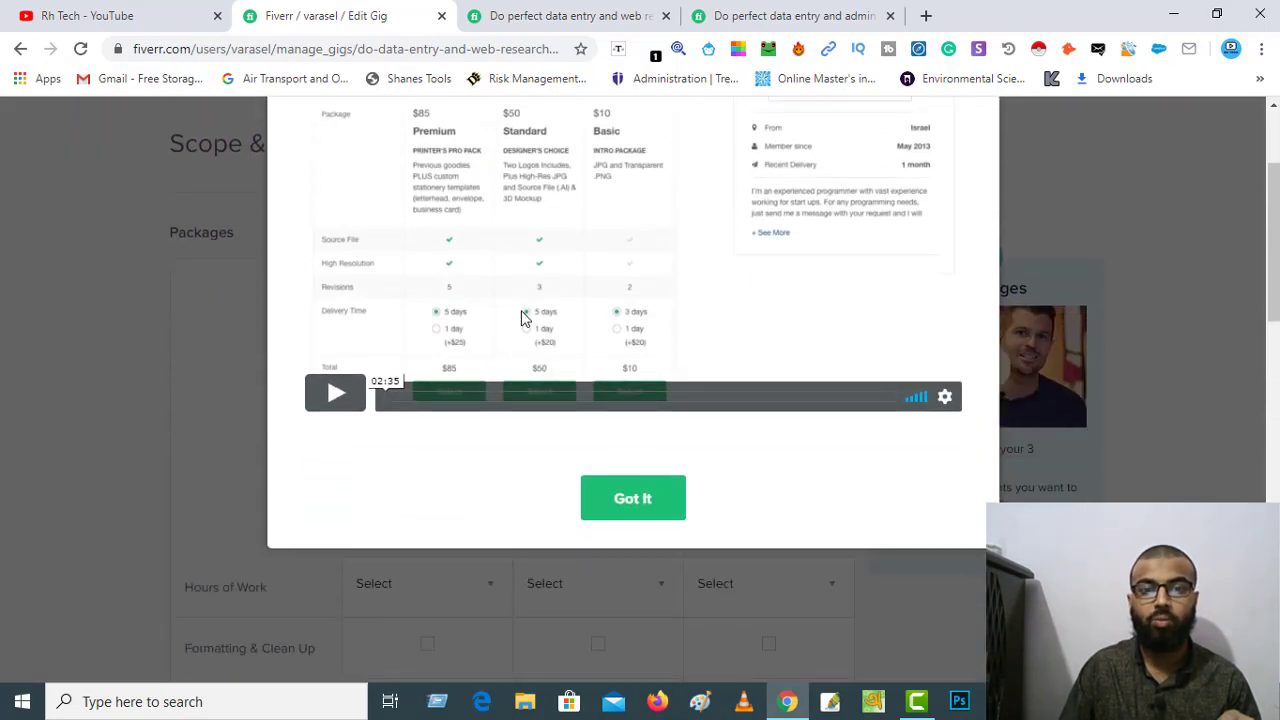
scroll(486, 420, "down", 2)
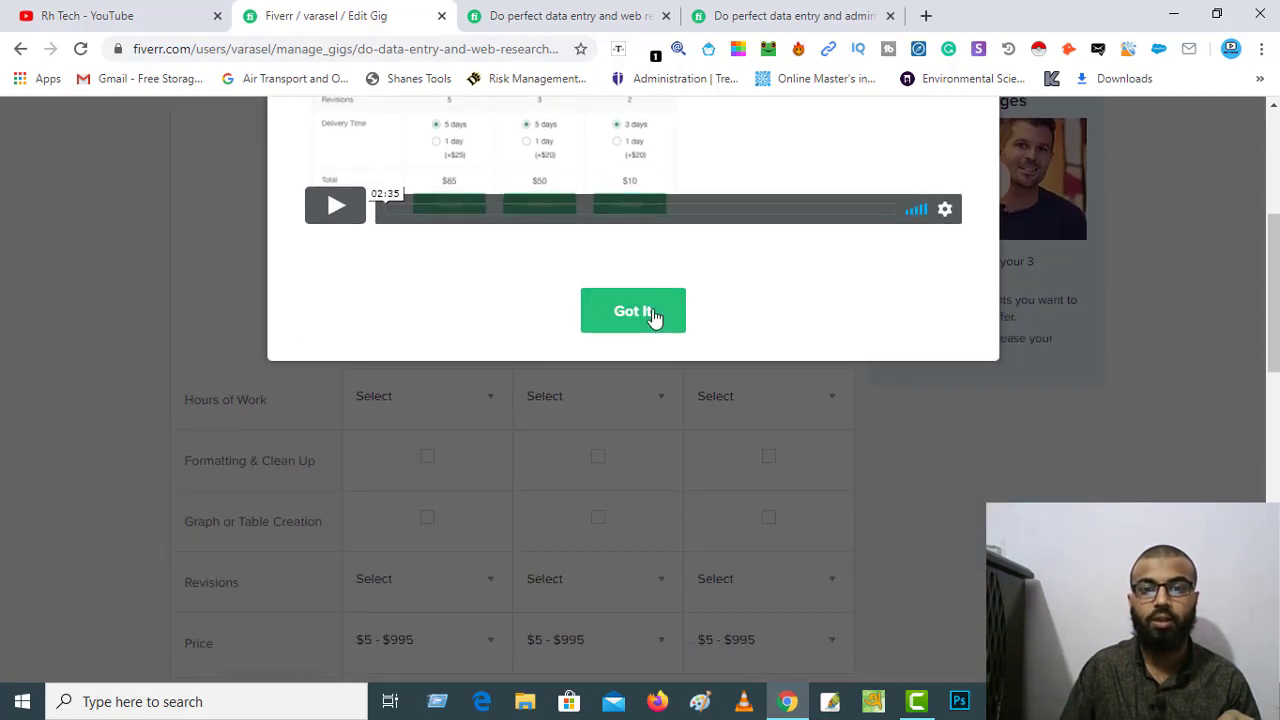
left_click(646, 318)
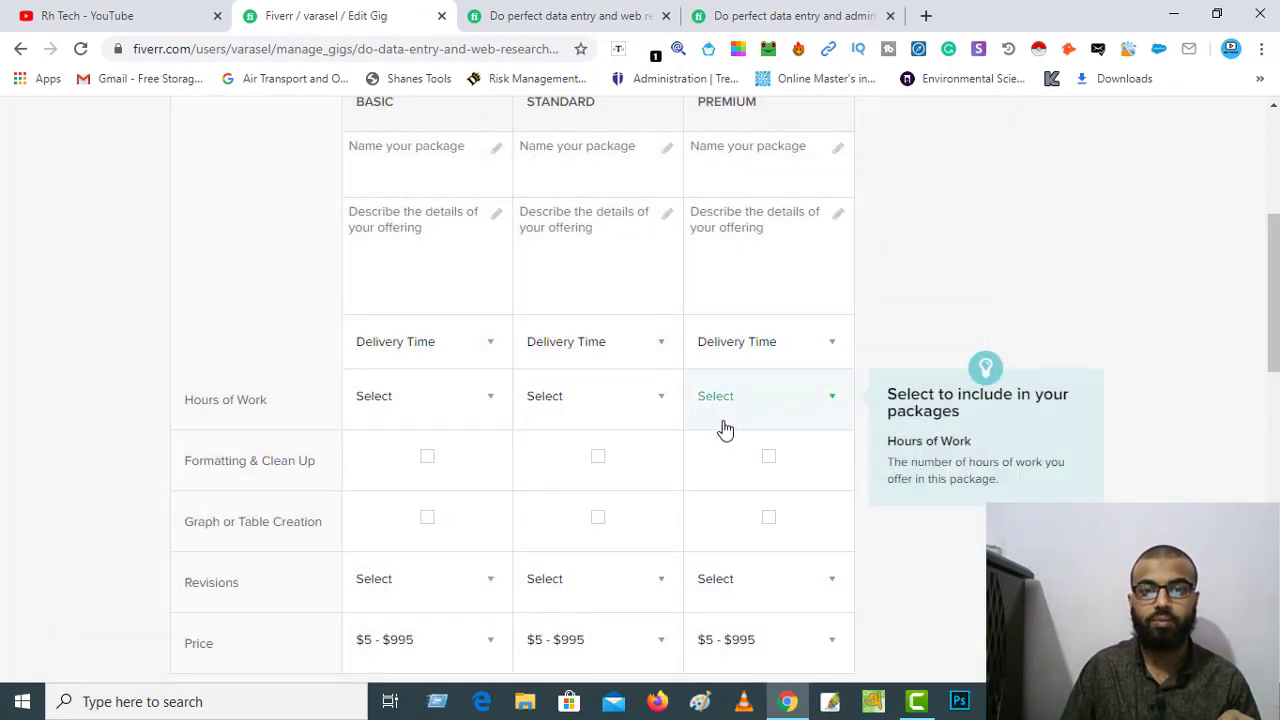
Review the Basic, Standard and Premium columns of the packages table and the fields each one requires.
scroll(724, 430, "up", 1)
scroll(725, 428, "up", 1)
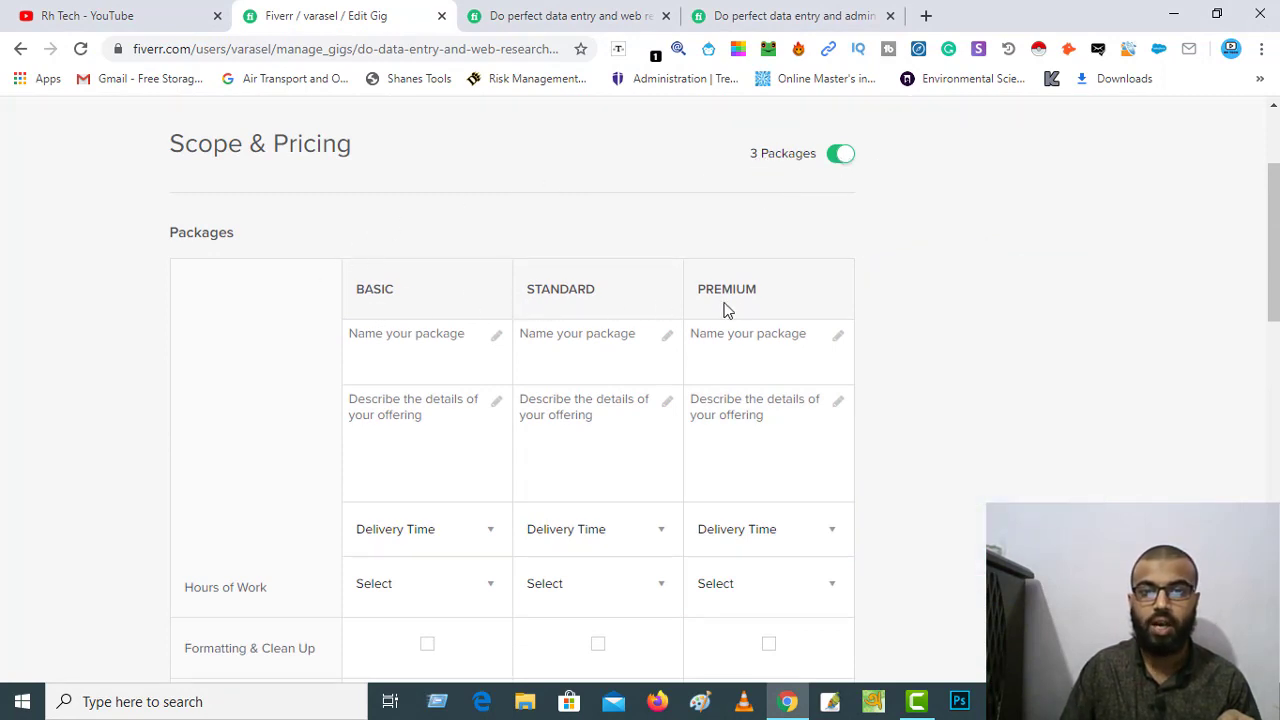
scroll(735, 309, "down", 1)
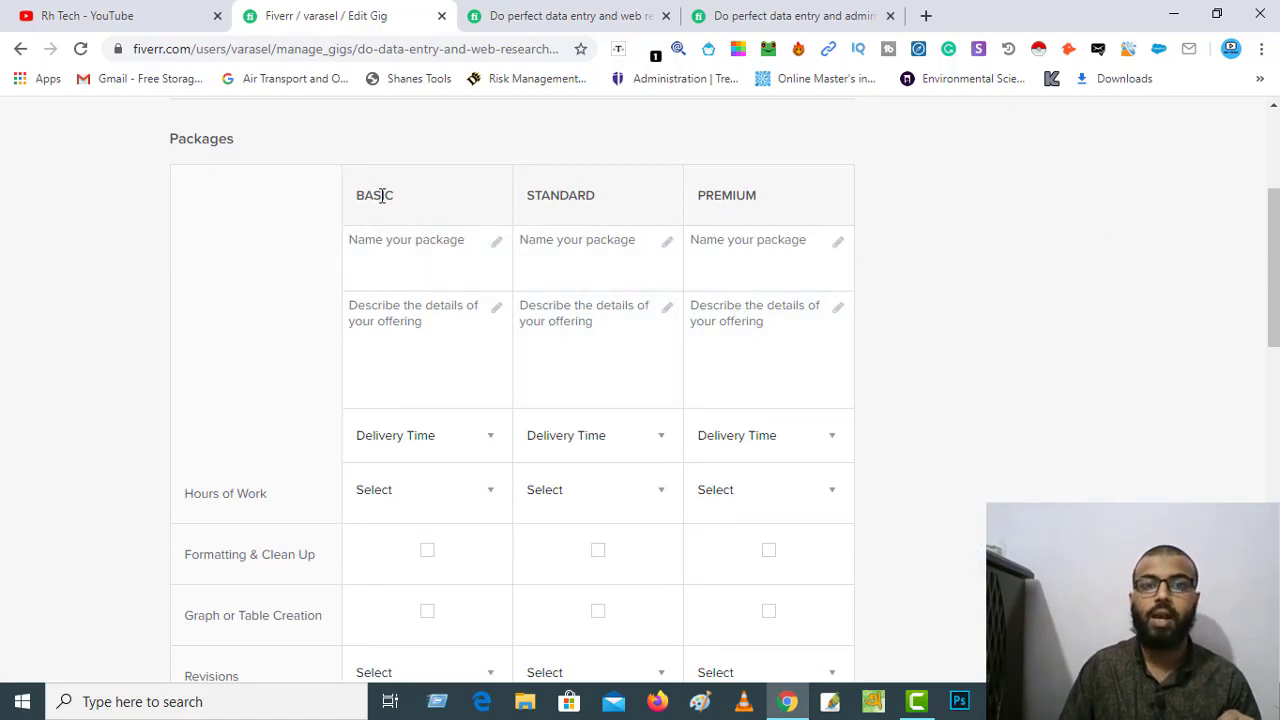
left_click_drag(398, 200, 359, 195)
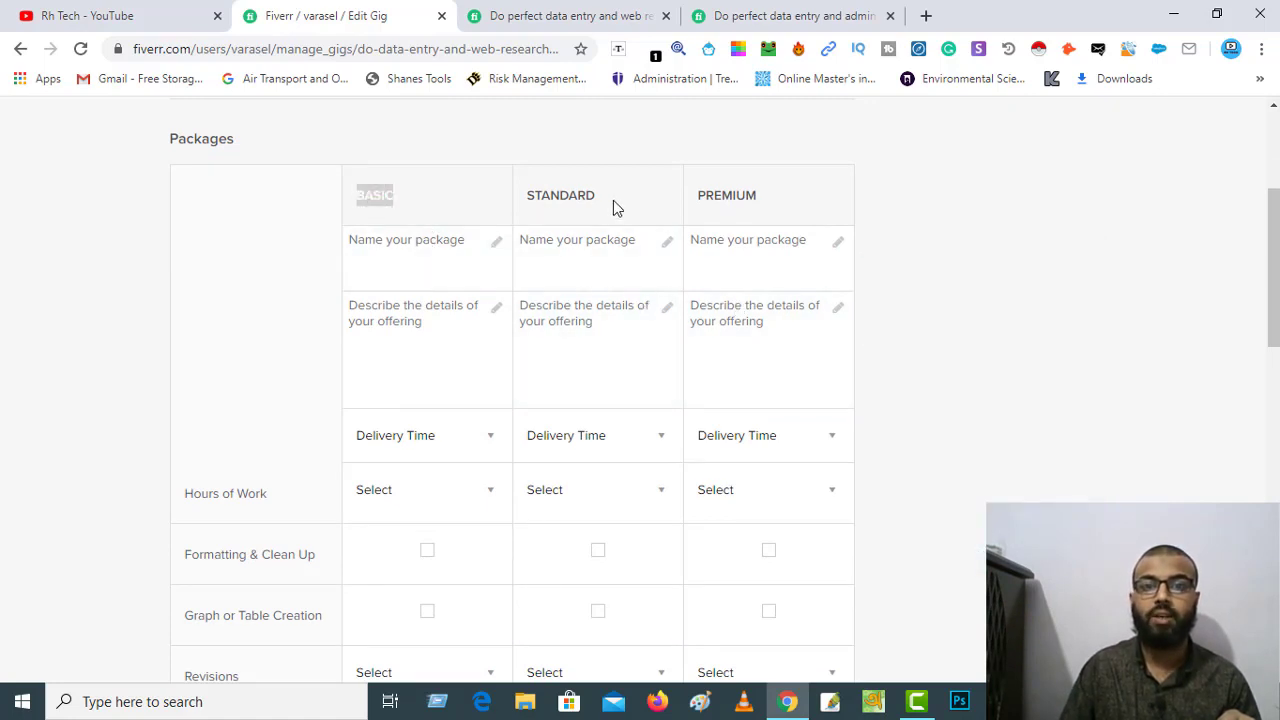
left_click_drag(611, 206, 538, 199)
left_click_drag(751, 200, 696, 198)
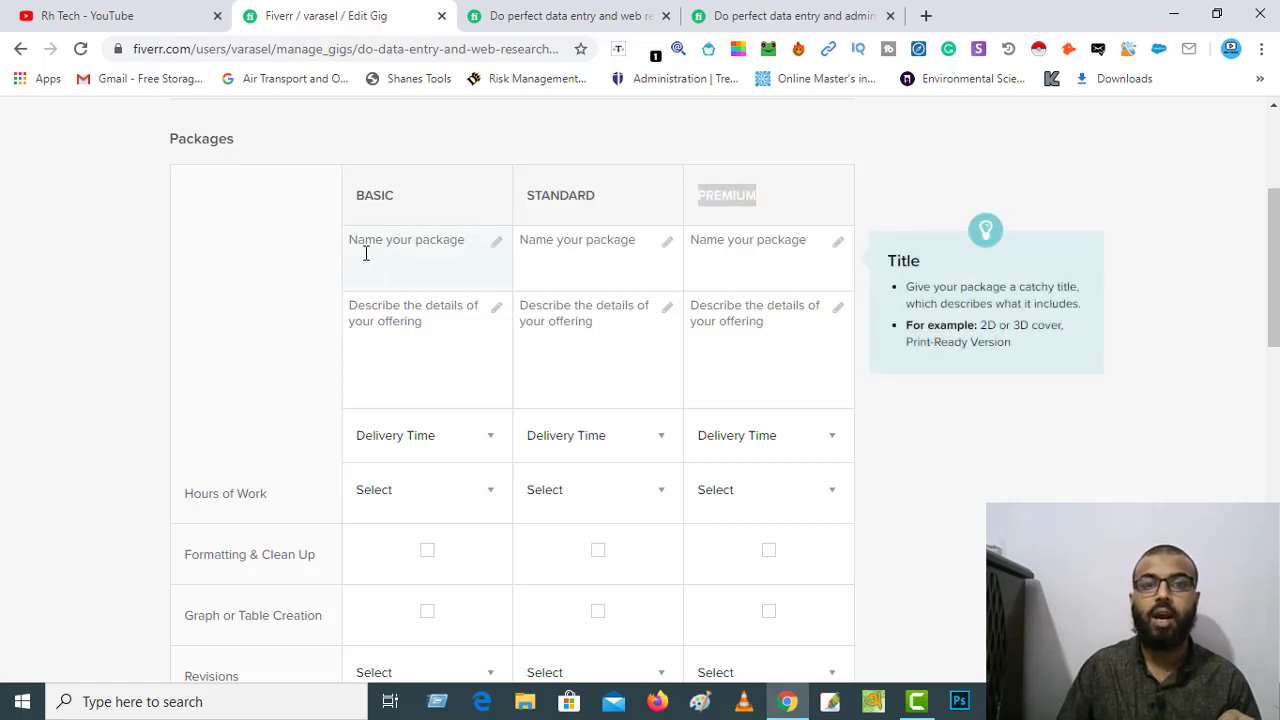
Name the Basic package "Small Pack".
left_click(492, 243)
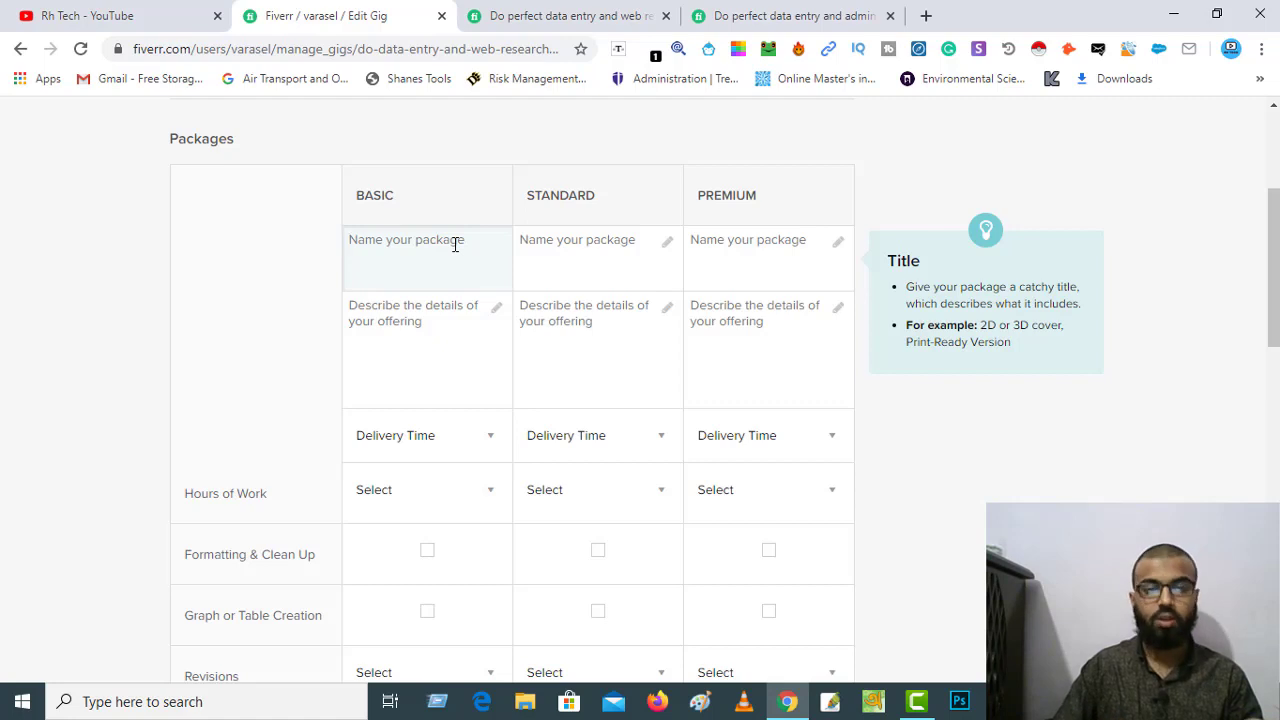
type("Small")
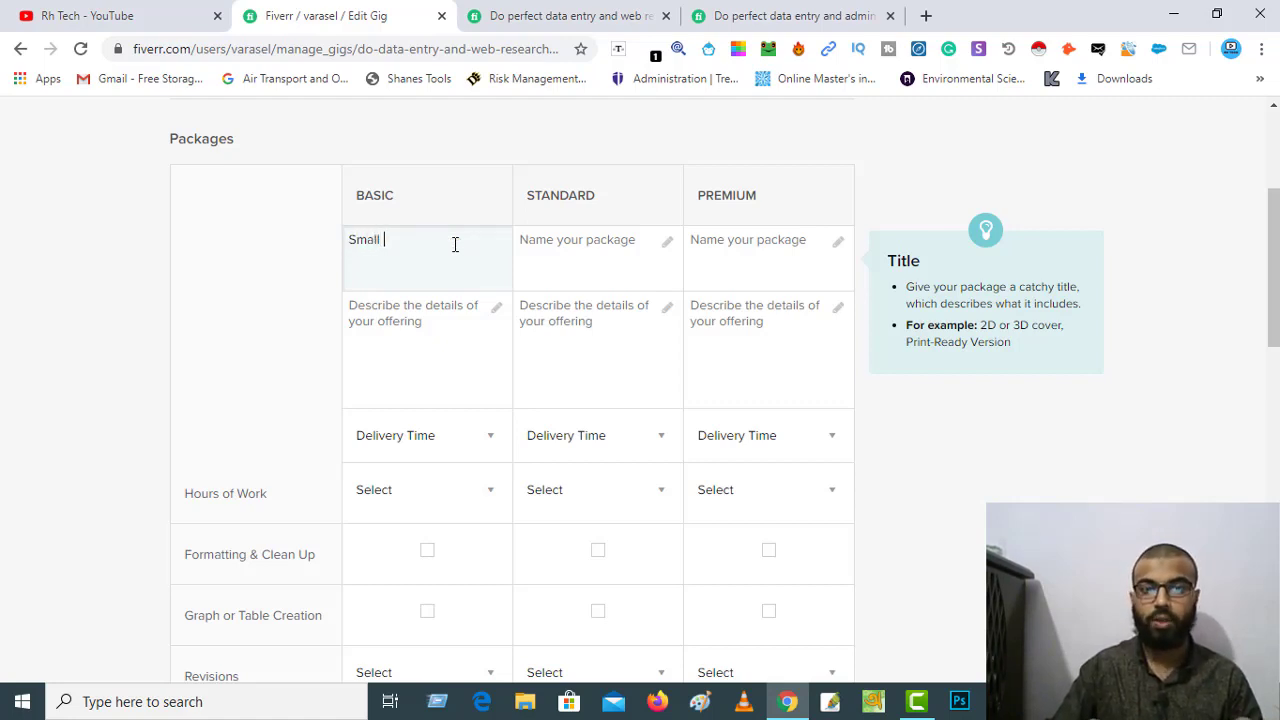
type(" Pac")
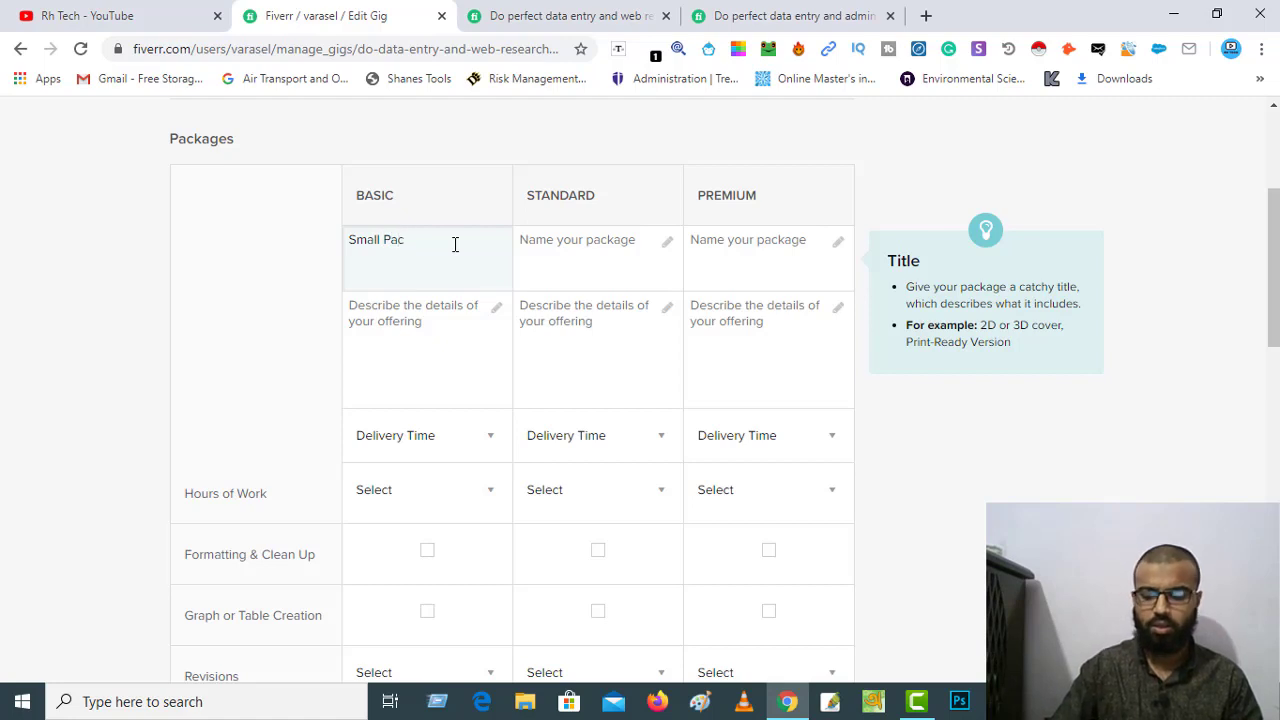
type("k")
Name the Standard package "Medium Pack".
left_click(607, 256)
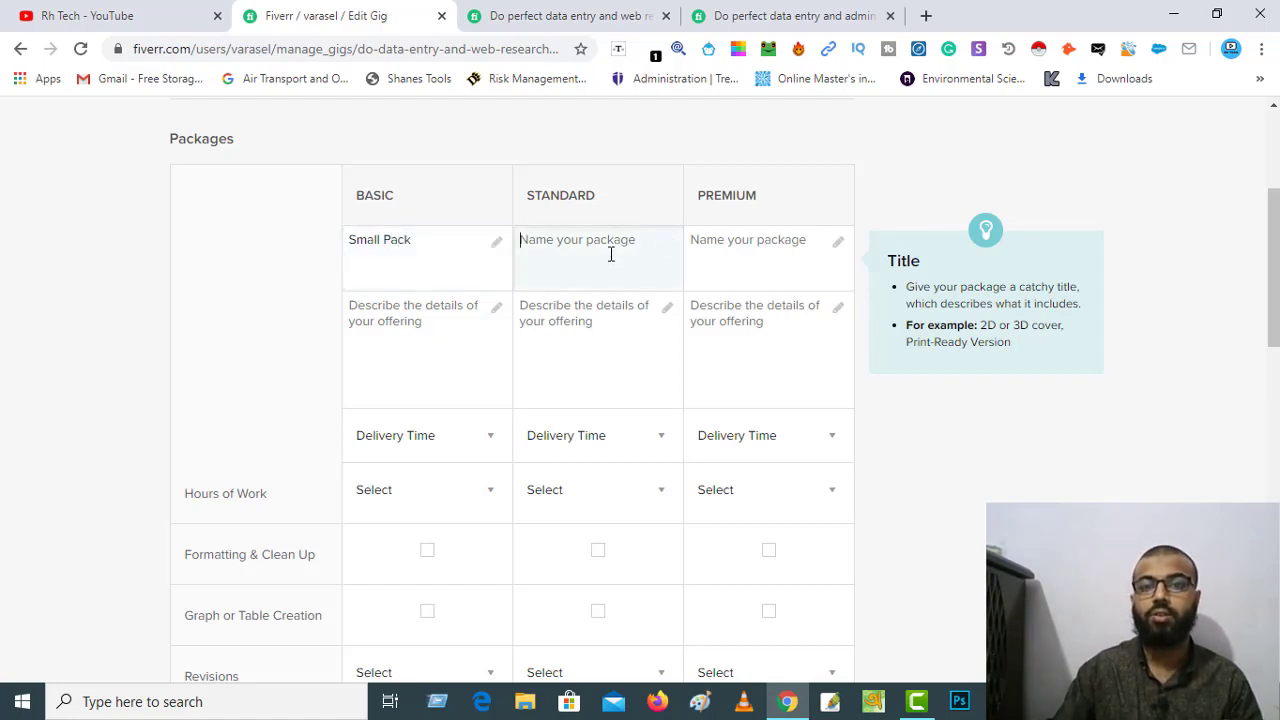
left_click(583, 212)
left_click(617, 246)
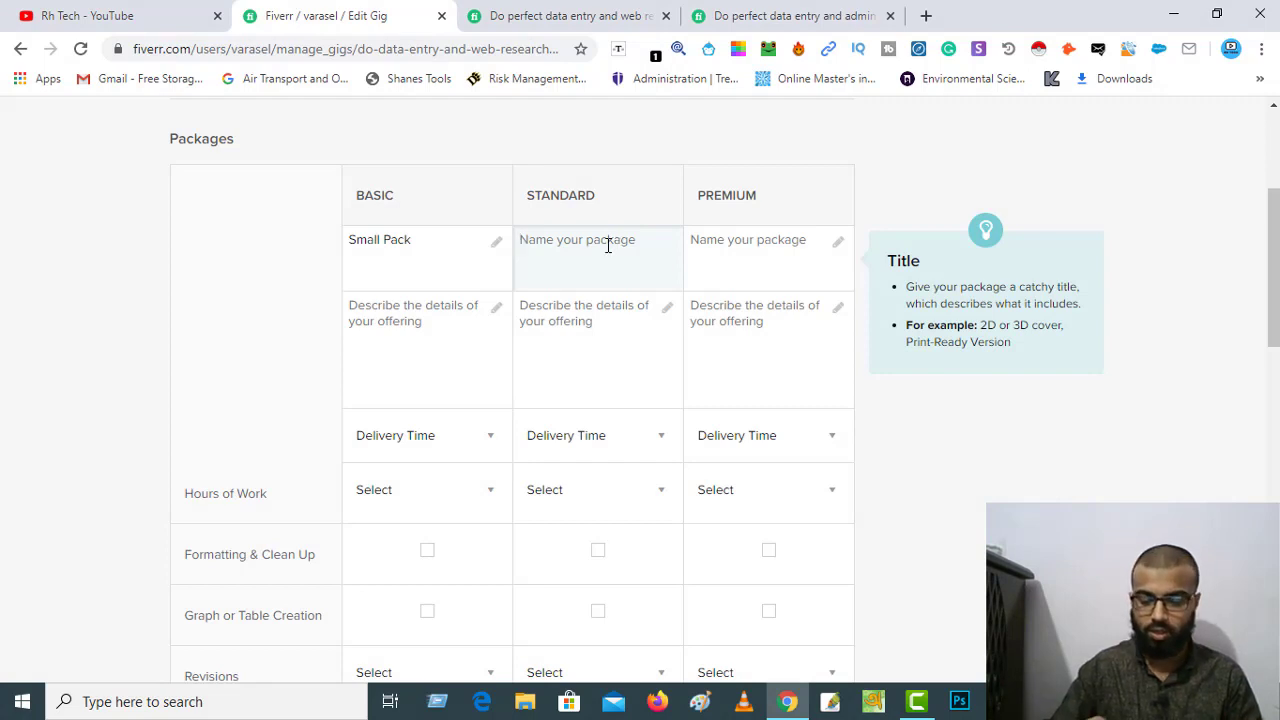
type("Medium Pack")
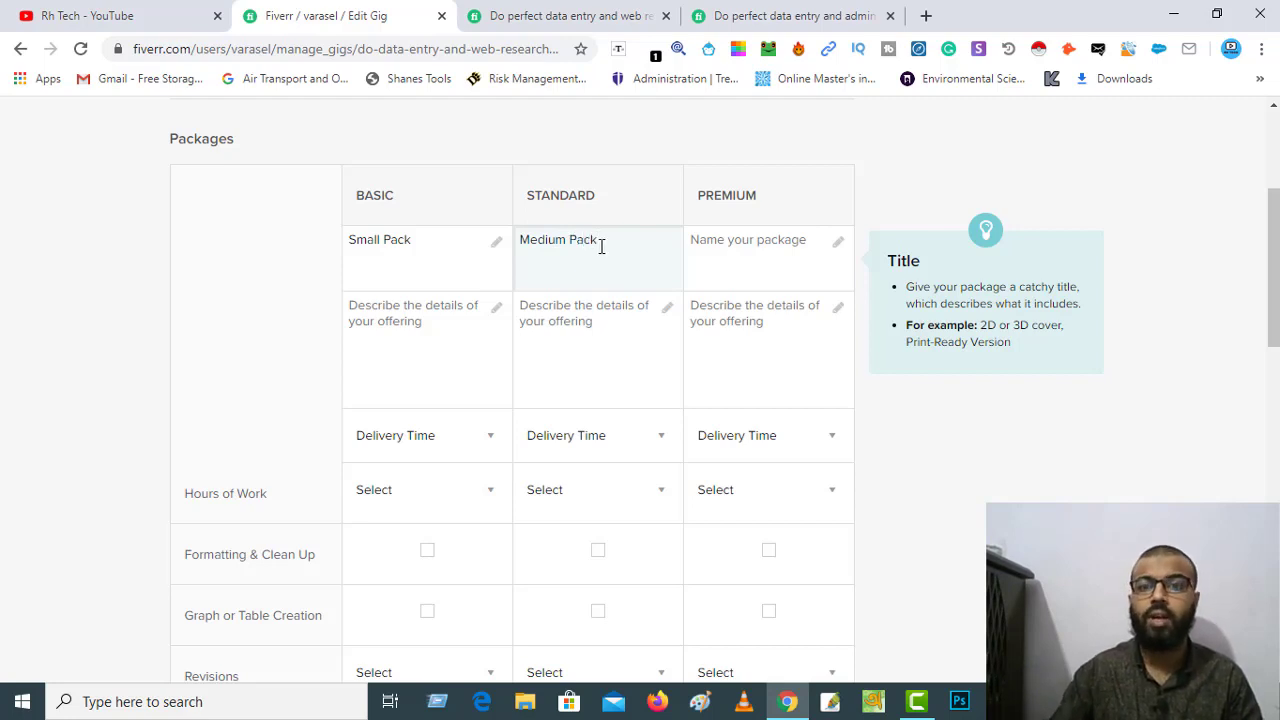
Name the Premium package "Pro Pack".
left_click(789, 255)
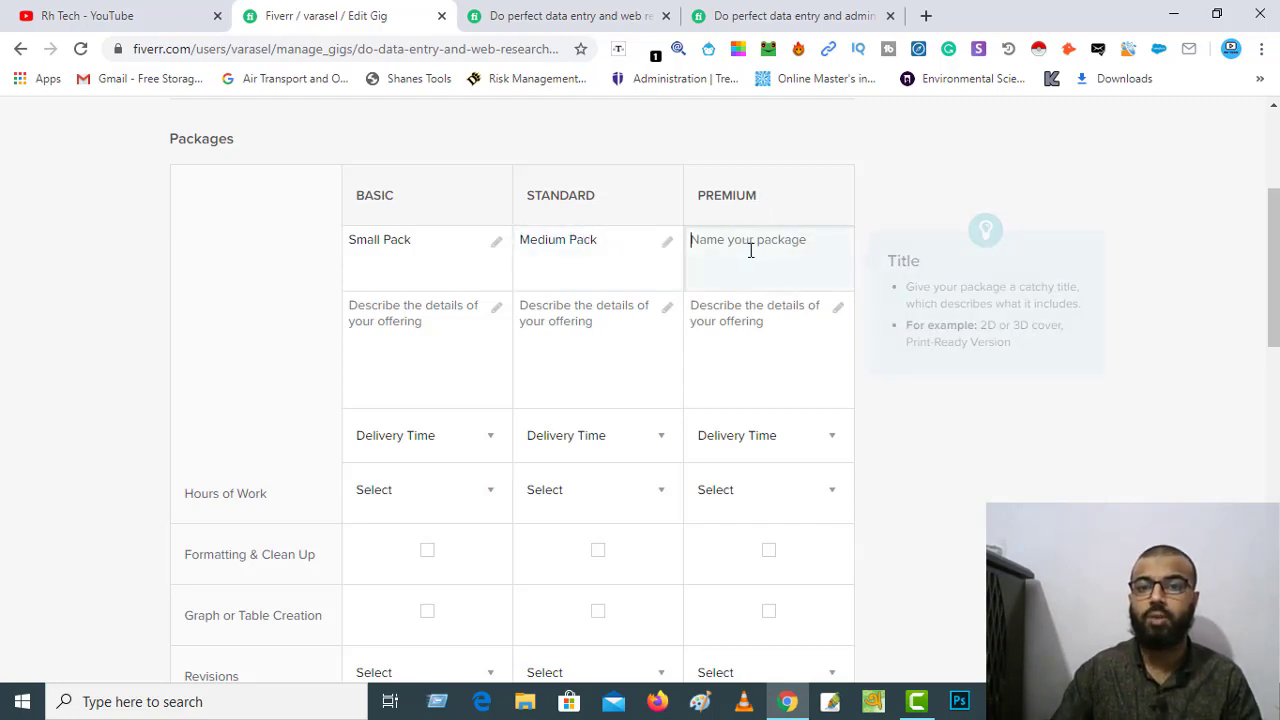
type("P")
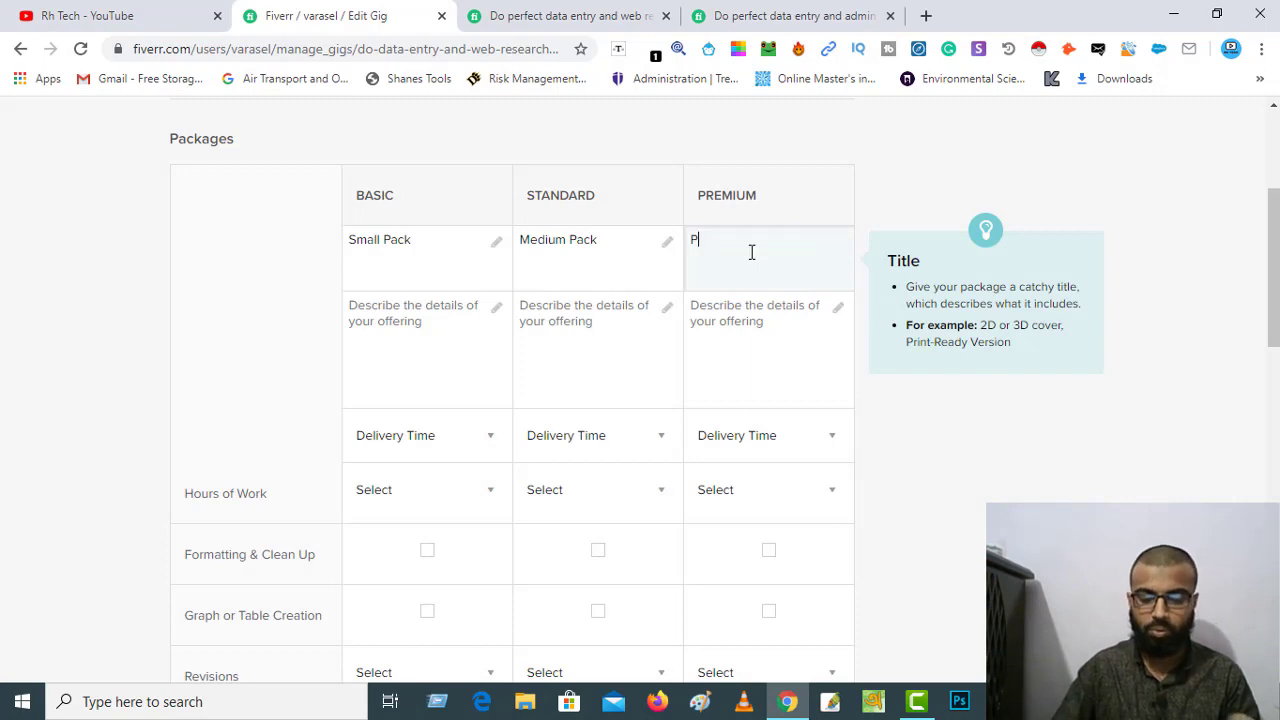
type("ro P")
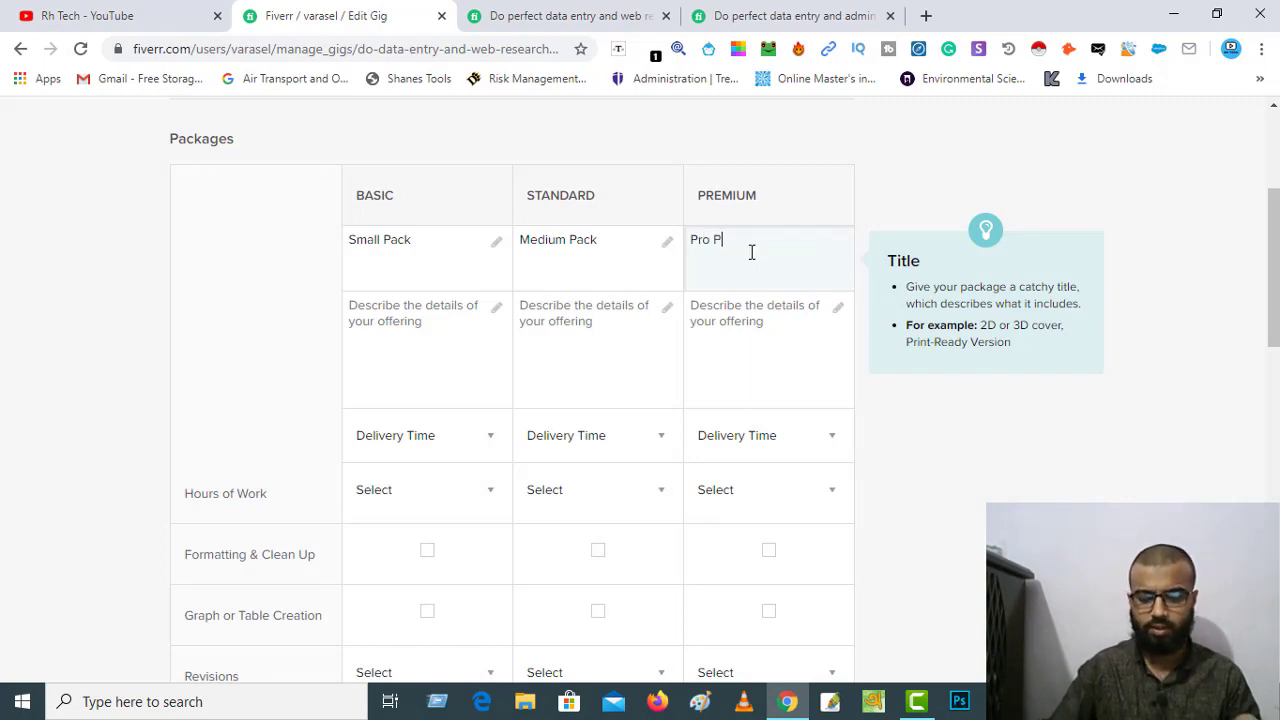
type("ack")
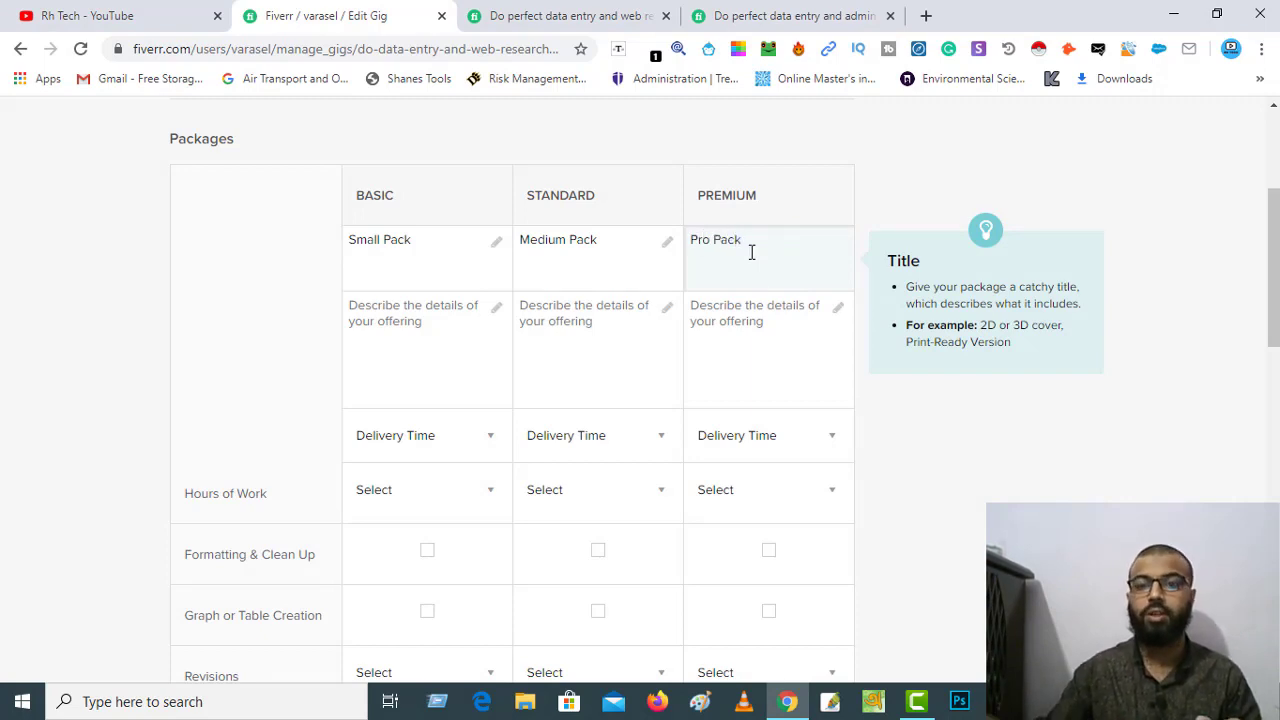
scroll(463, 294, "down", 1)
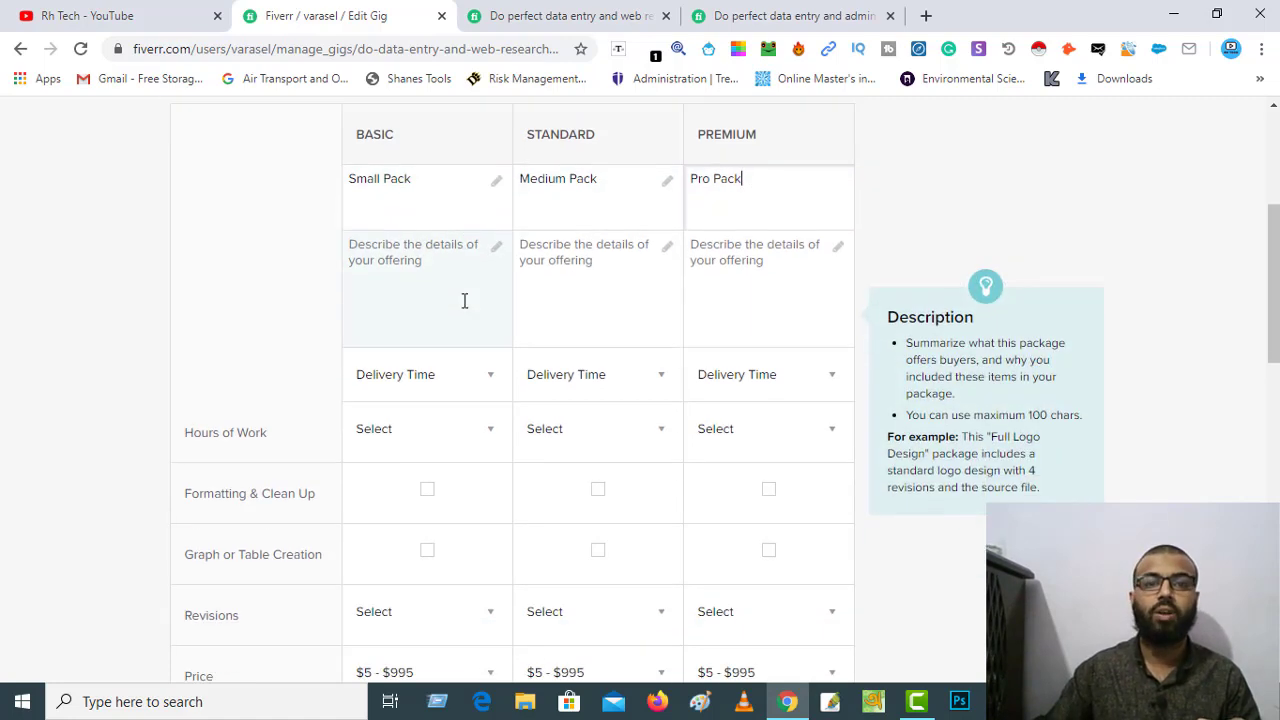
scroll(464, 301, "down", 1)
scroll(455, 297, "up", 1)
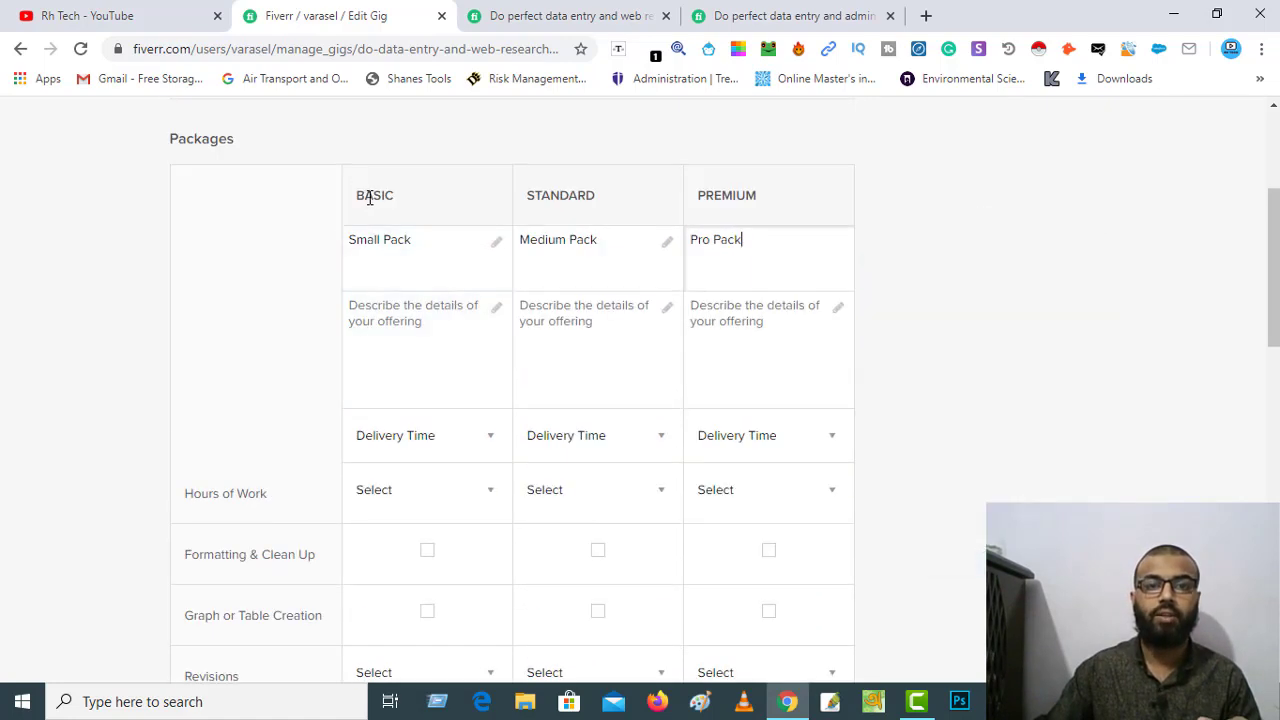
scroll(414, 232, "down", 1)
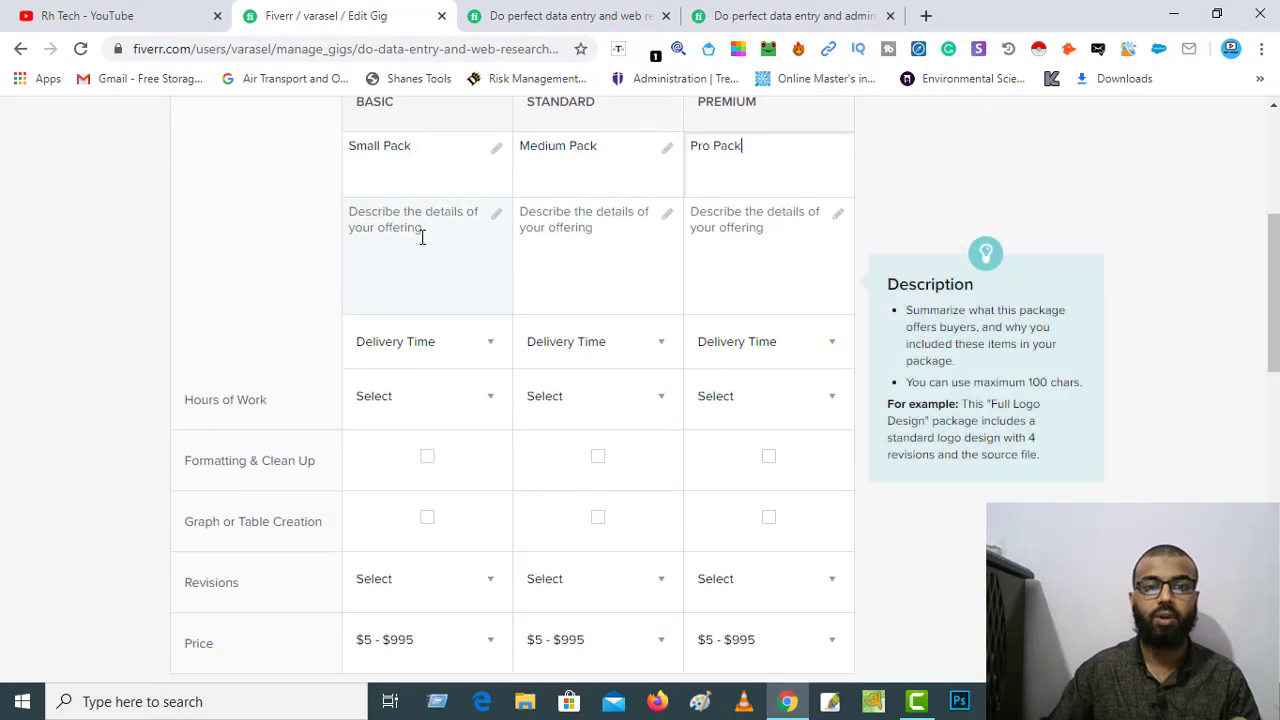
scroll(422, 237, "up", 1)
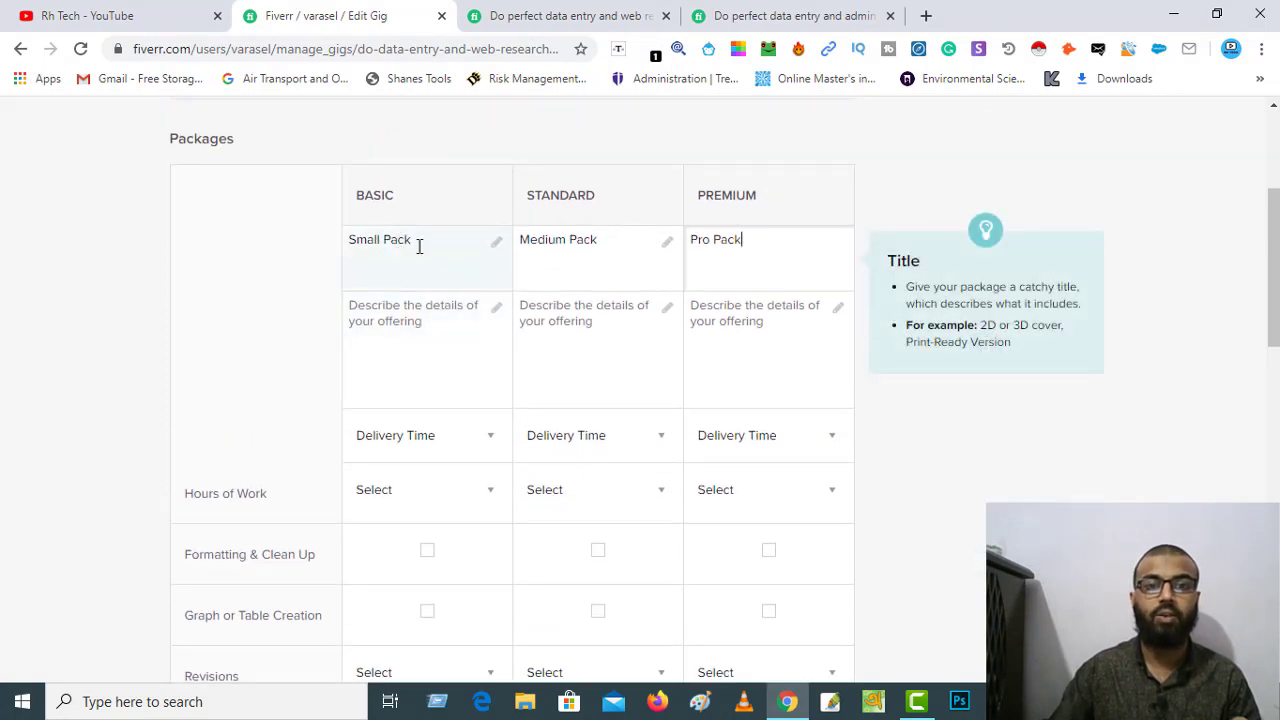
left_click(398, 326)
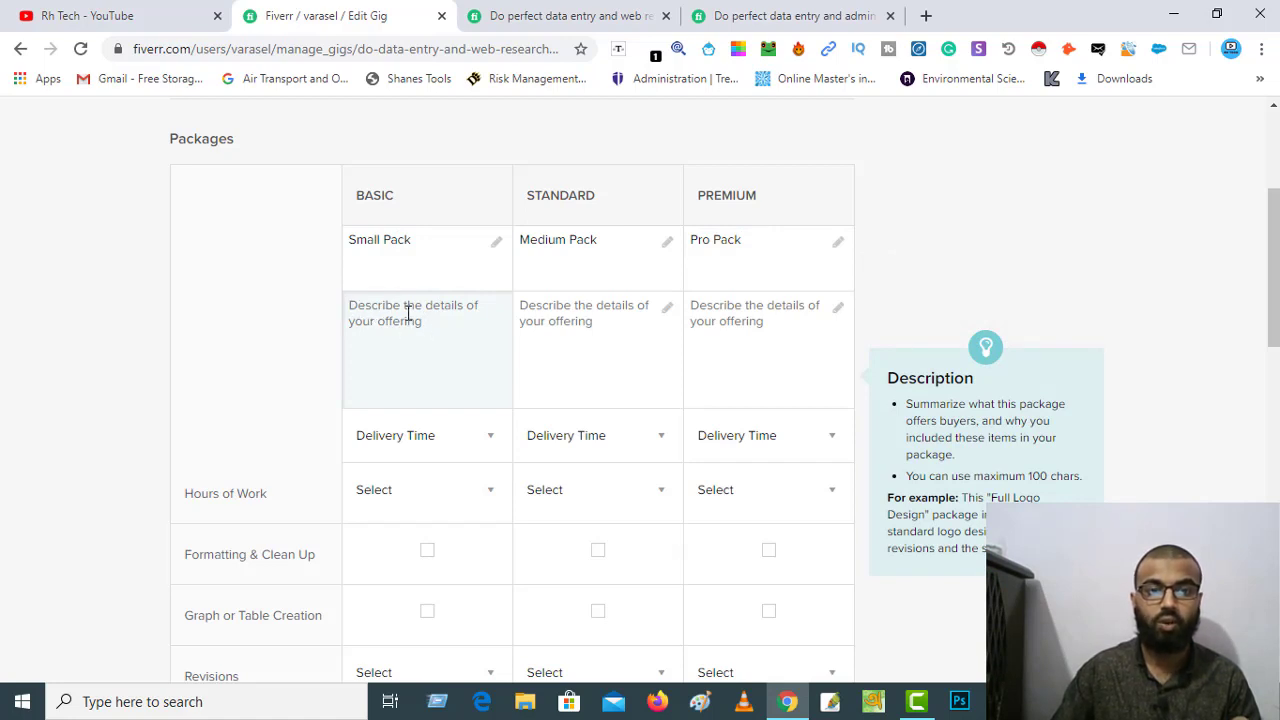
Look through the two reference gigs and examine the Basic package's description, hours and price in the data entry and admin support gig.
left_click(529, 15)
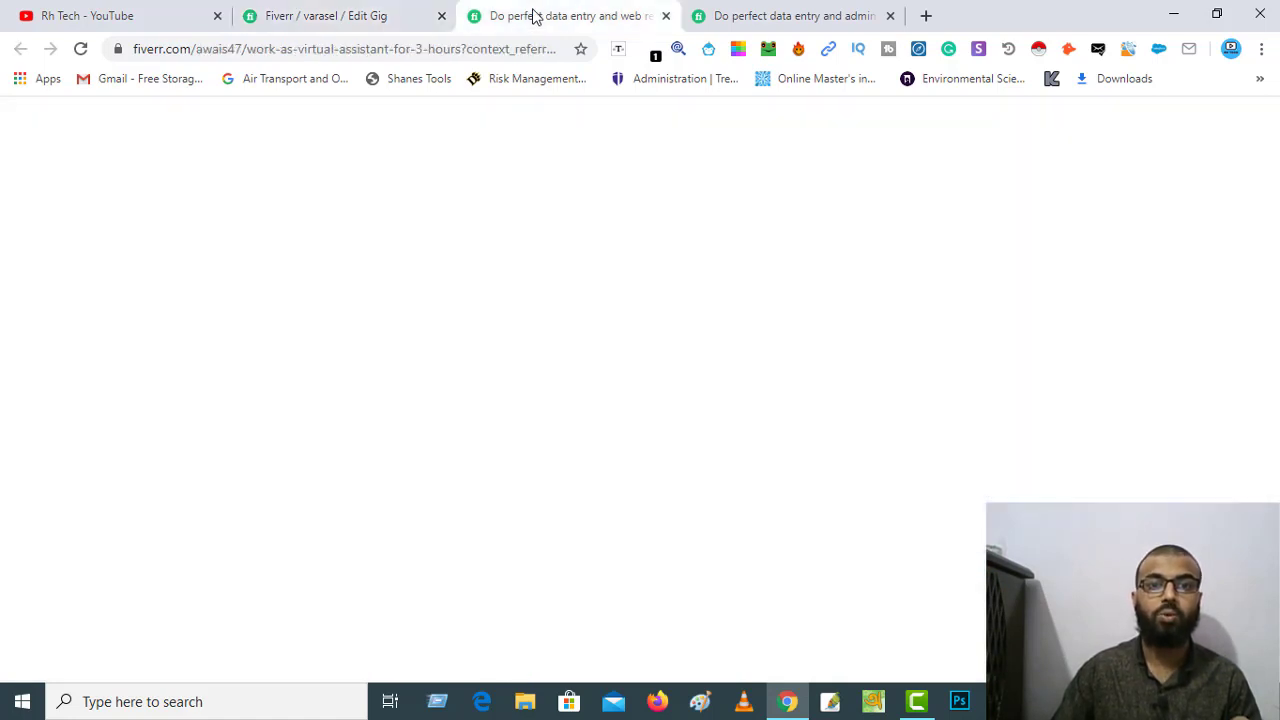
scroll(527, 340, "up", 3)
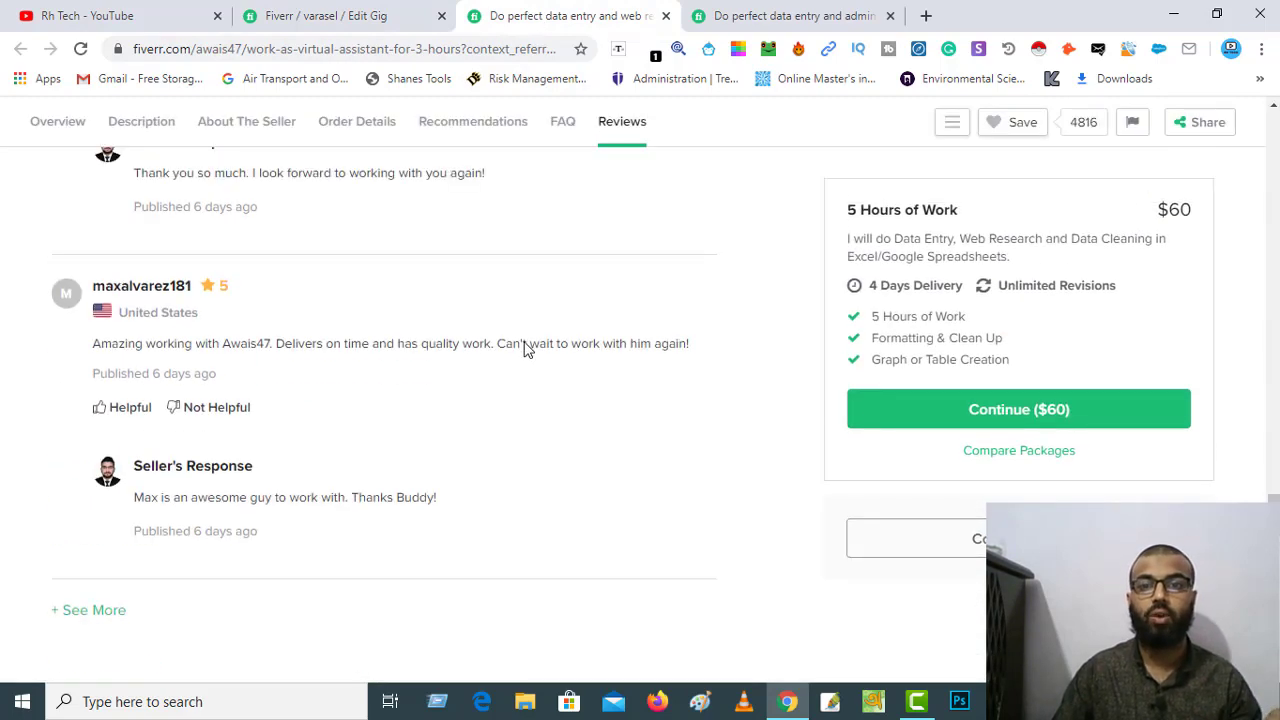
left_click(733, 18)
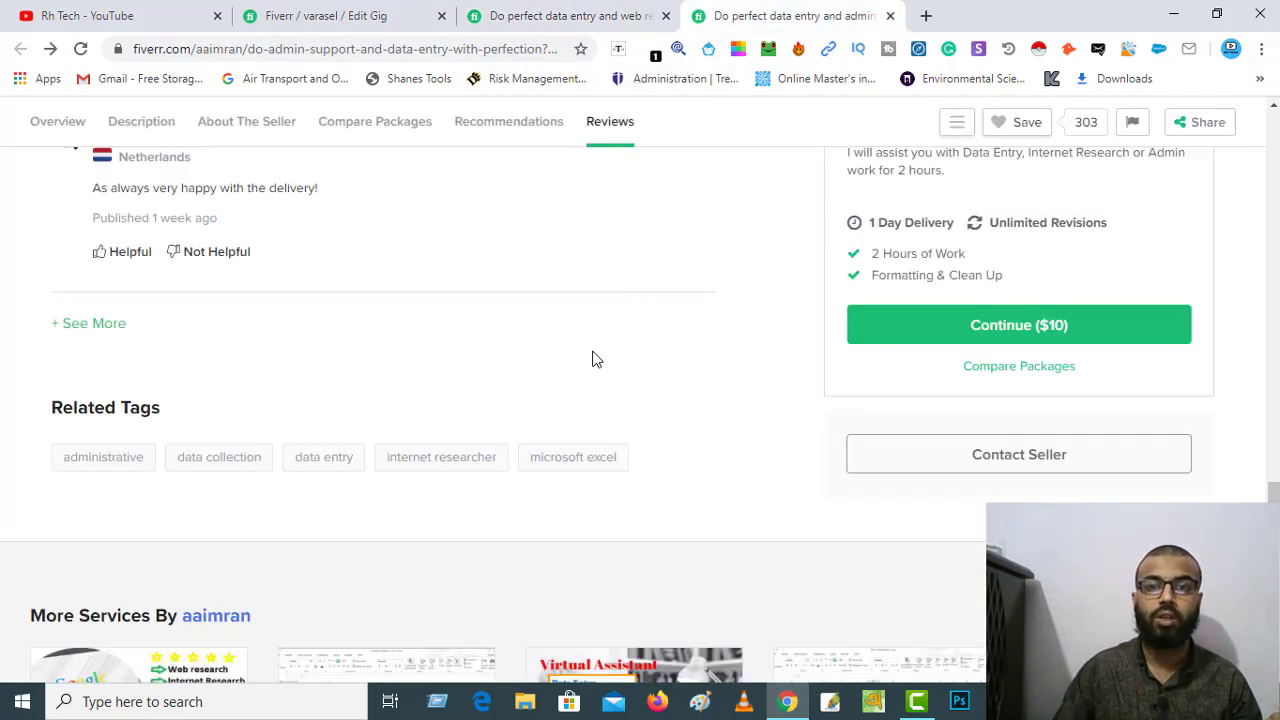
scroll(594, 357, "up", 6)
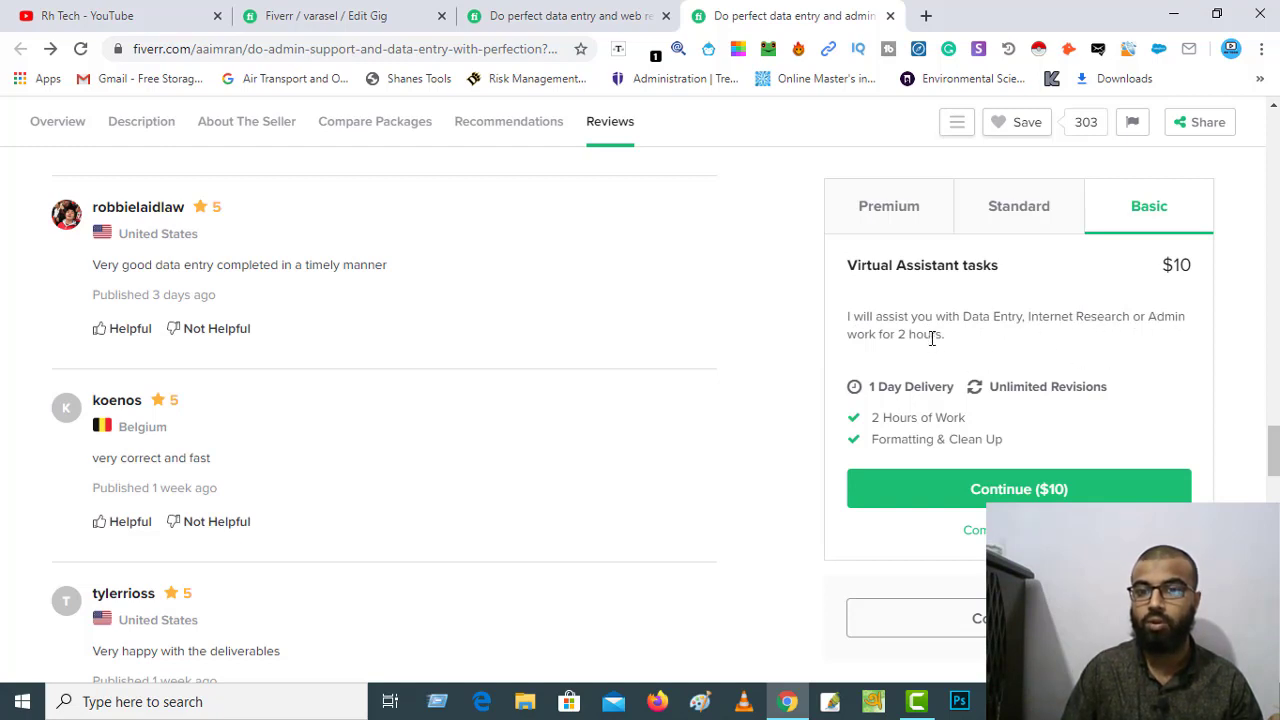
left_click_drag(946, 336, 916, 342)
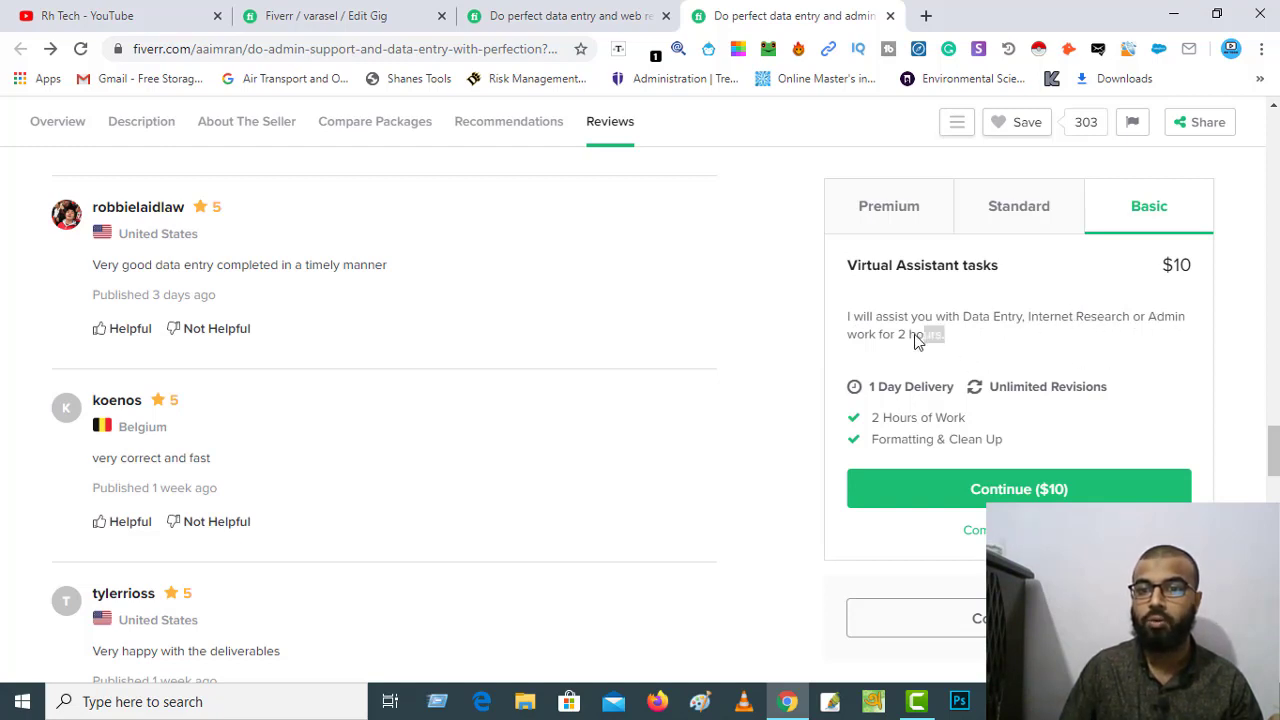
left_click_drag(1194, 270, 1163, 272)
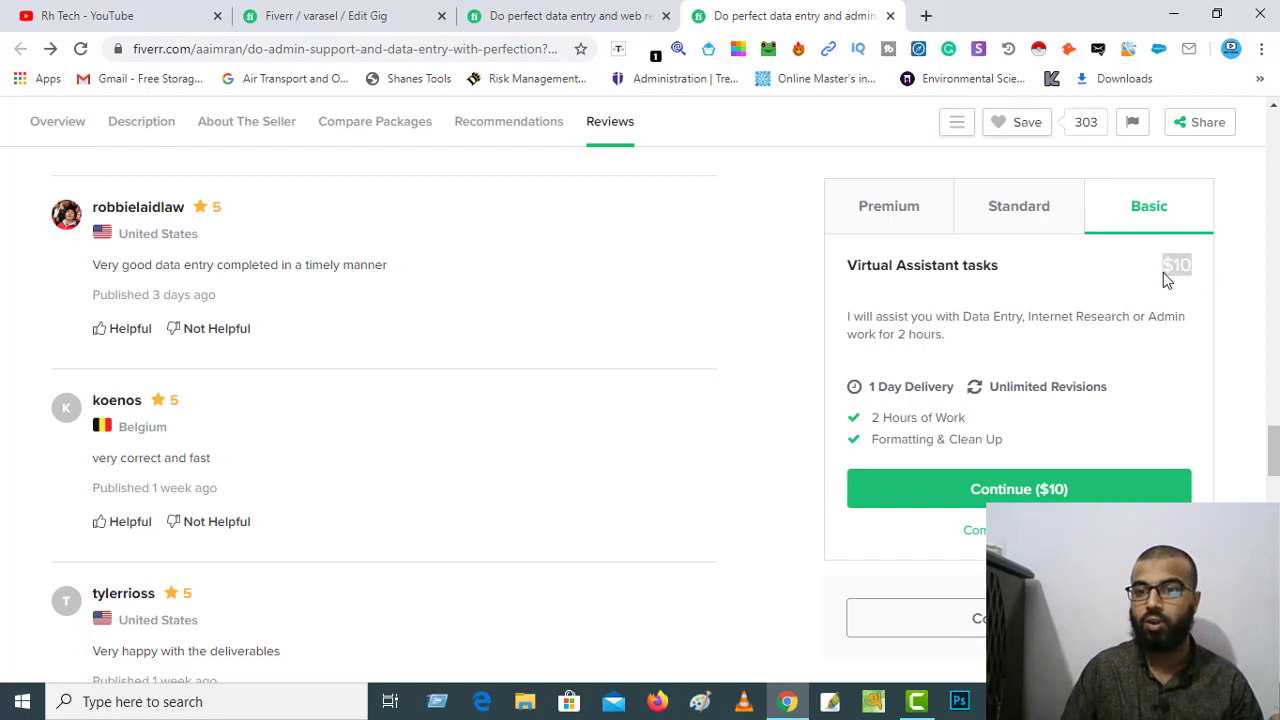
Examine the hours of work offered in the Standard and Premium packages of the data entry and admin support gig.
left_click(1034, 211)
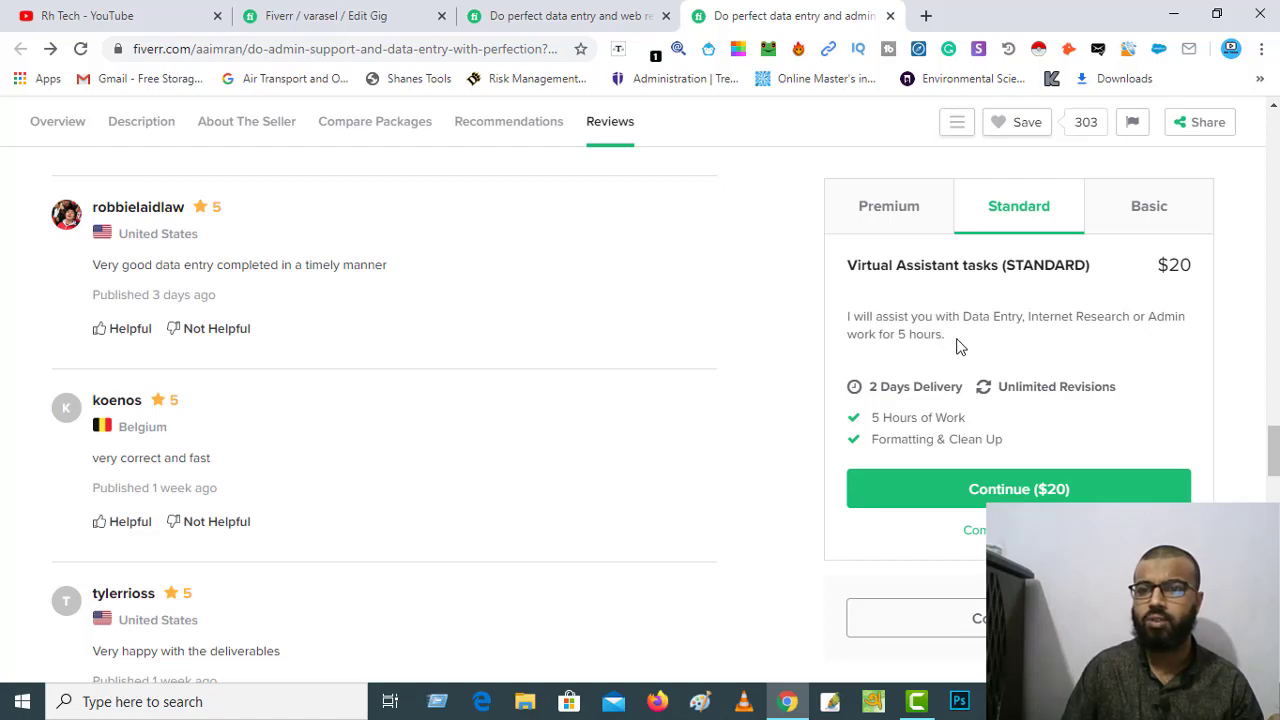
left_click_drag(945, 340, 900, 347)
left_click(903, 211)
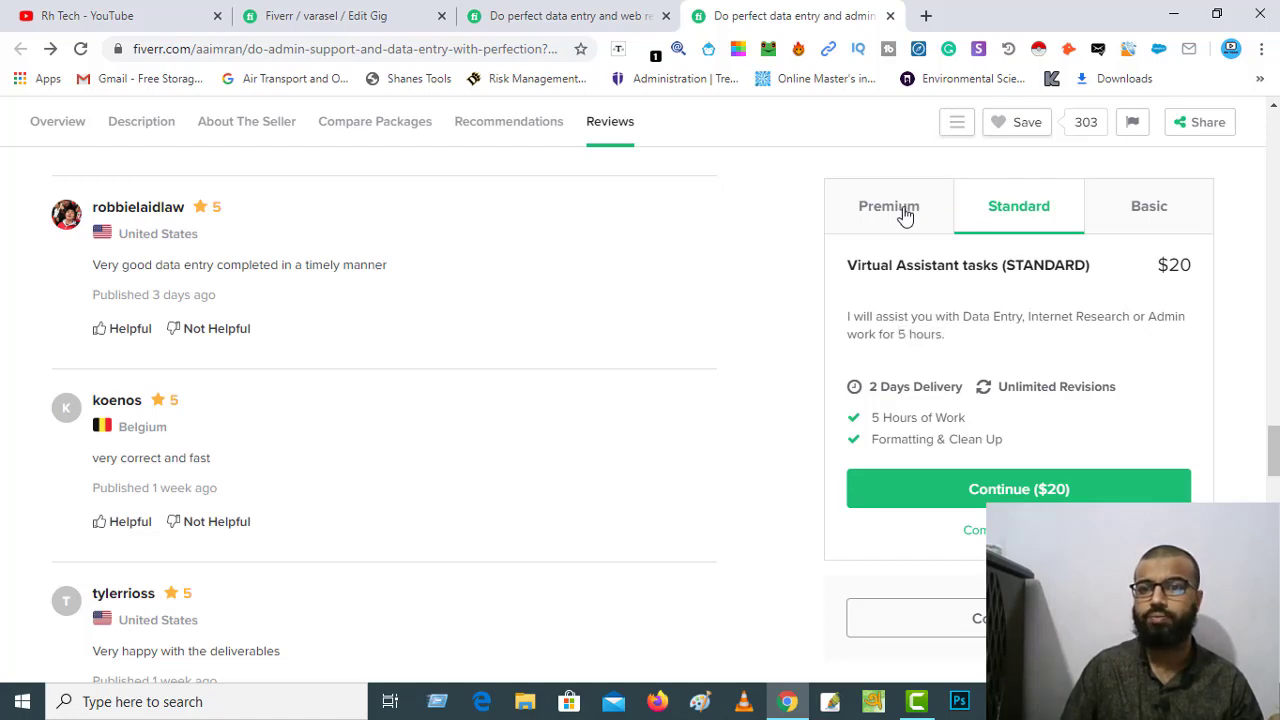
left_click_drag(955, 338, 898, 350)
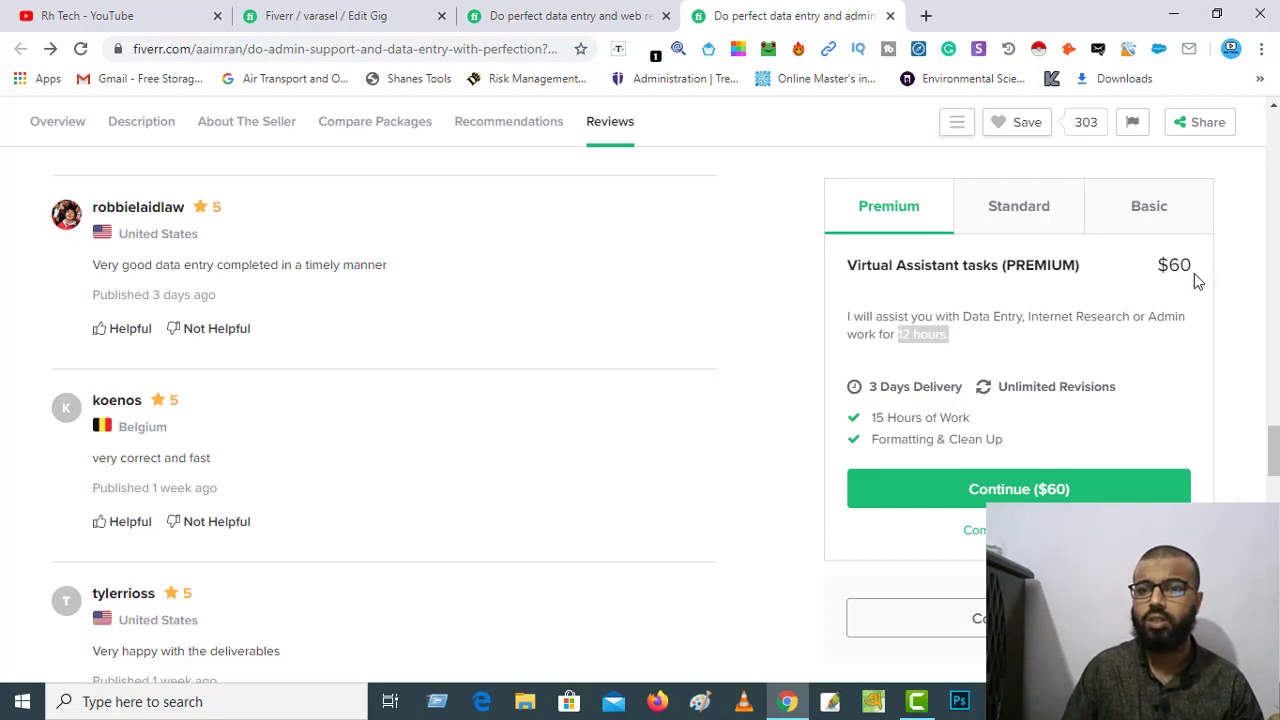
Compare the web research gig's single package with the Premium package of the data entry and admin support gig.
key("ctrl+shift+Tab")
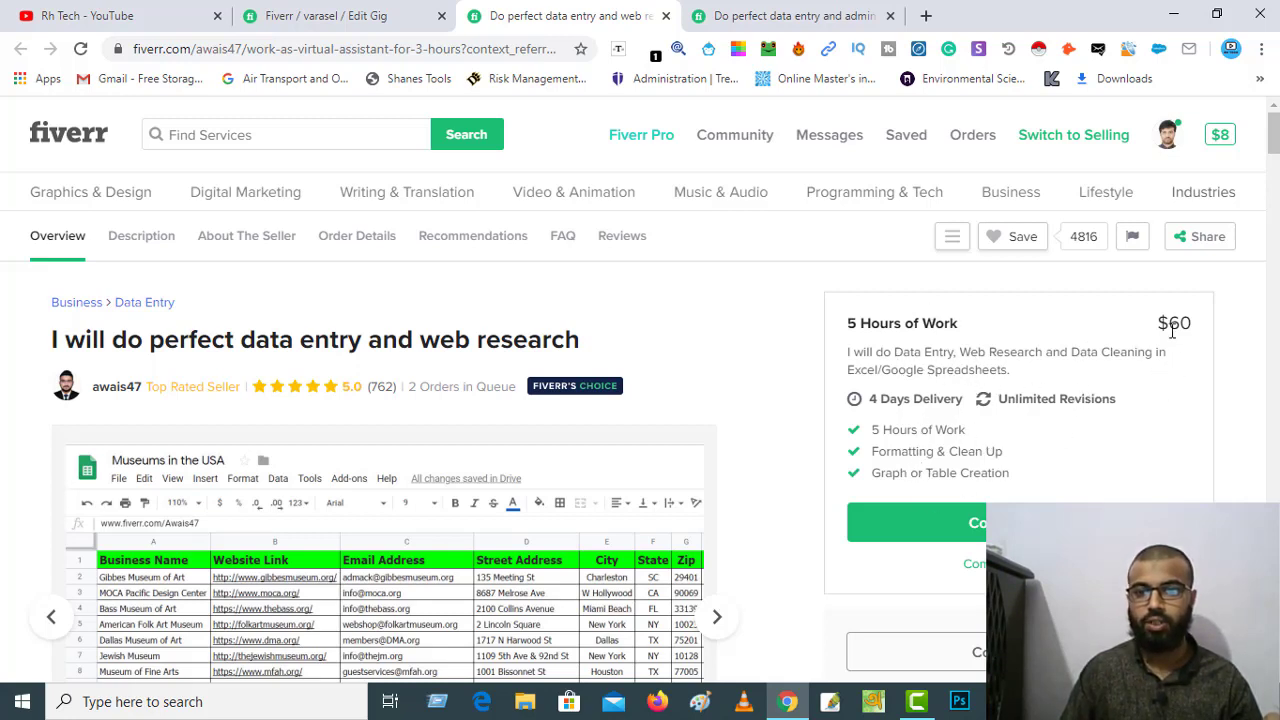
left_click(768, 18)
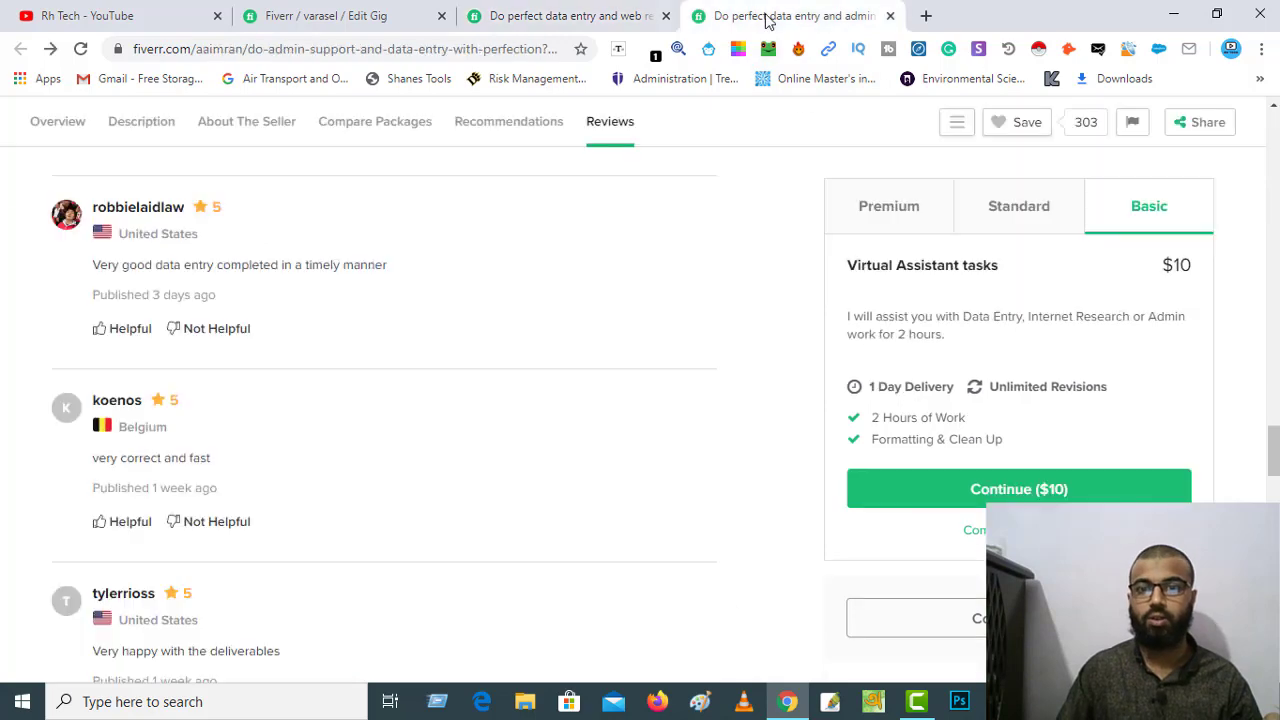
left_click(929, 210)
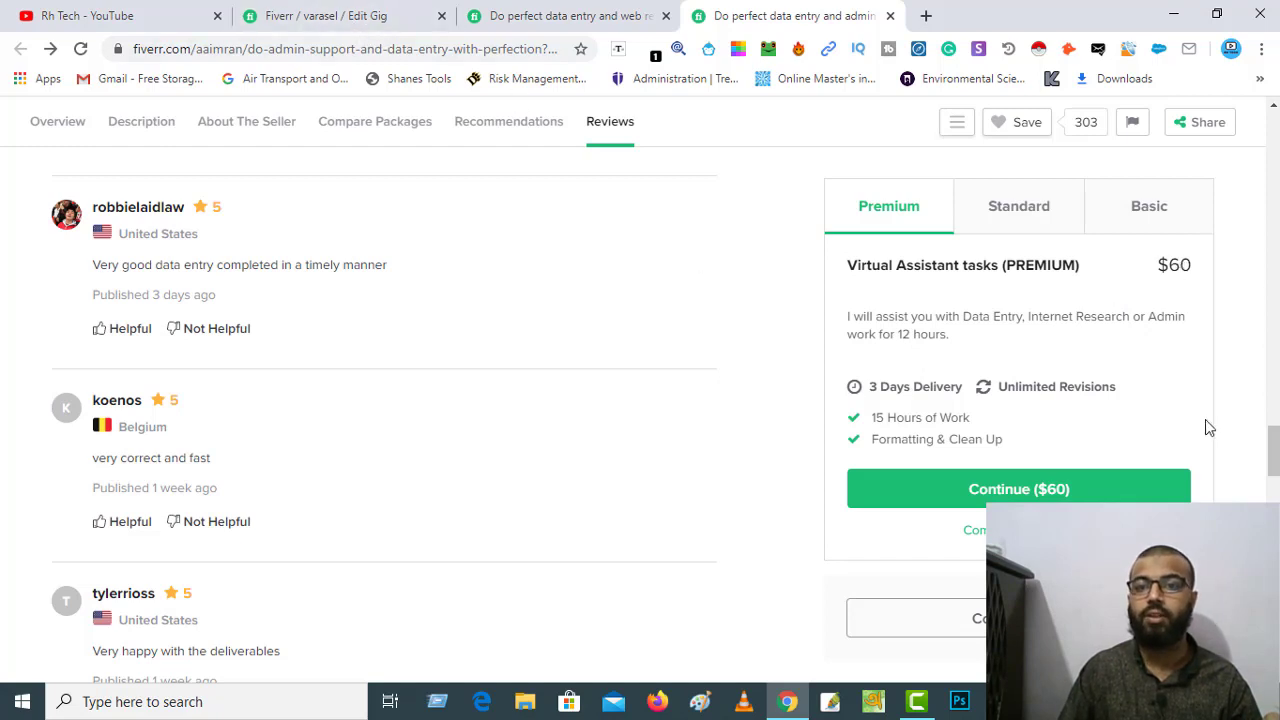
Return to the gig being edited and set the Basic package's price to $5.
left_click(345, 15)
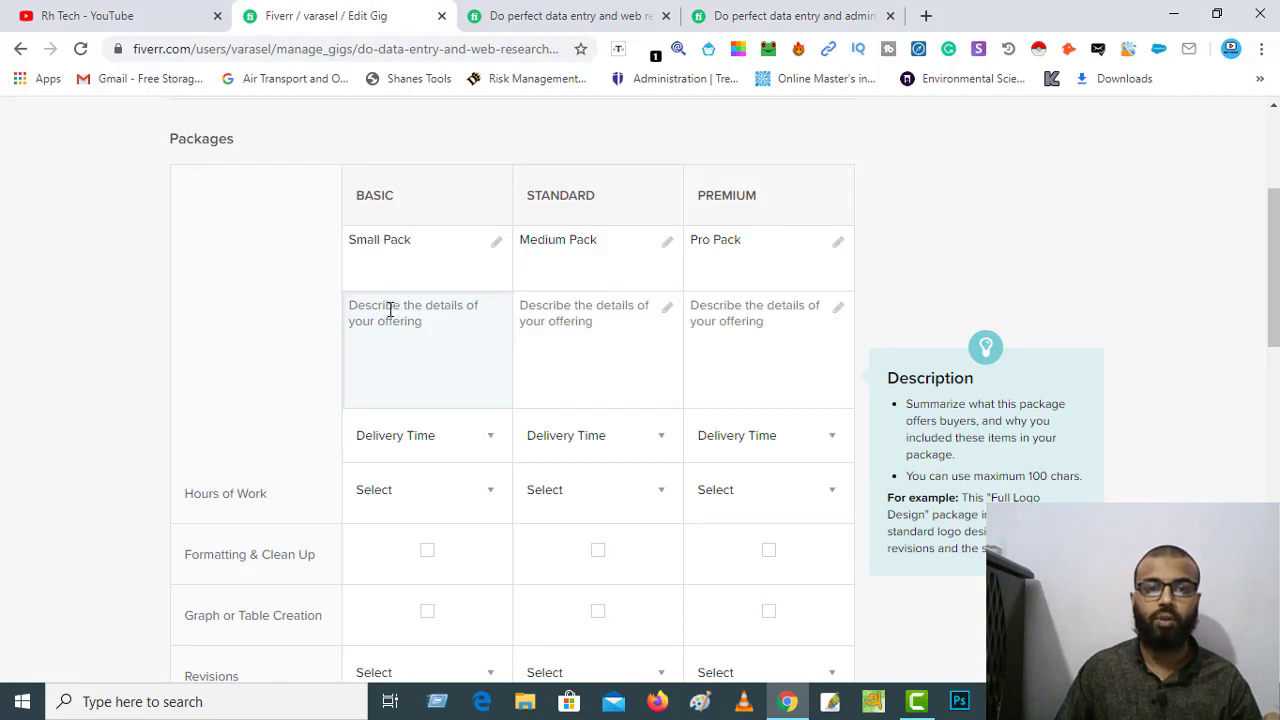
scroll(390, 309, "down", 1)
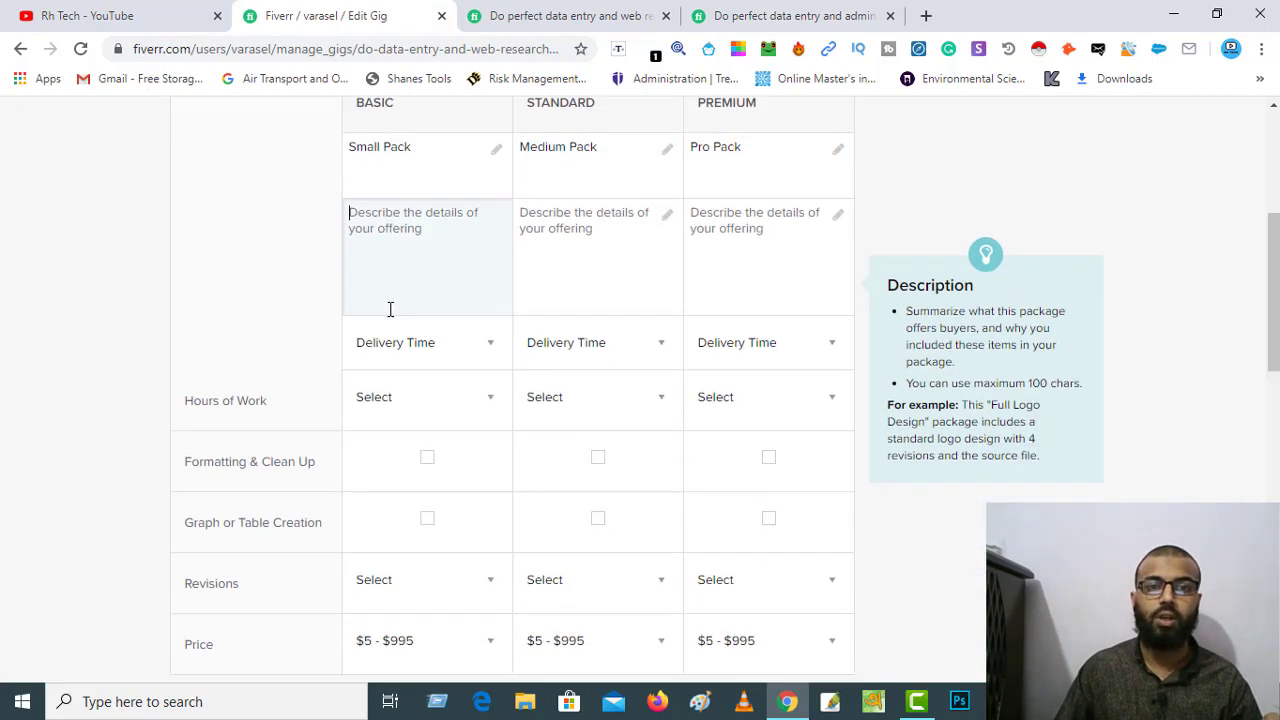
scroll(386, 294, "up", 3)
scroll(405, 385, "down", 1)
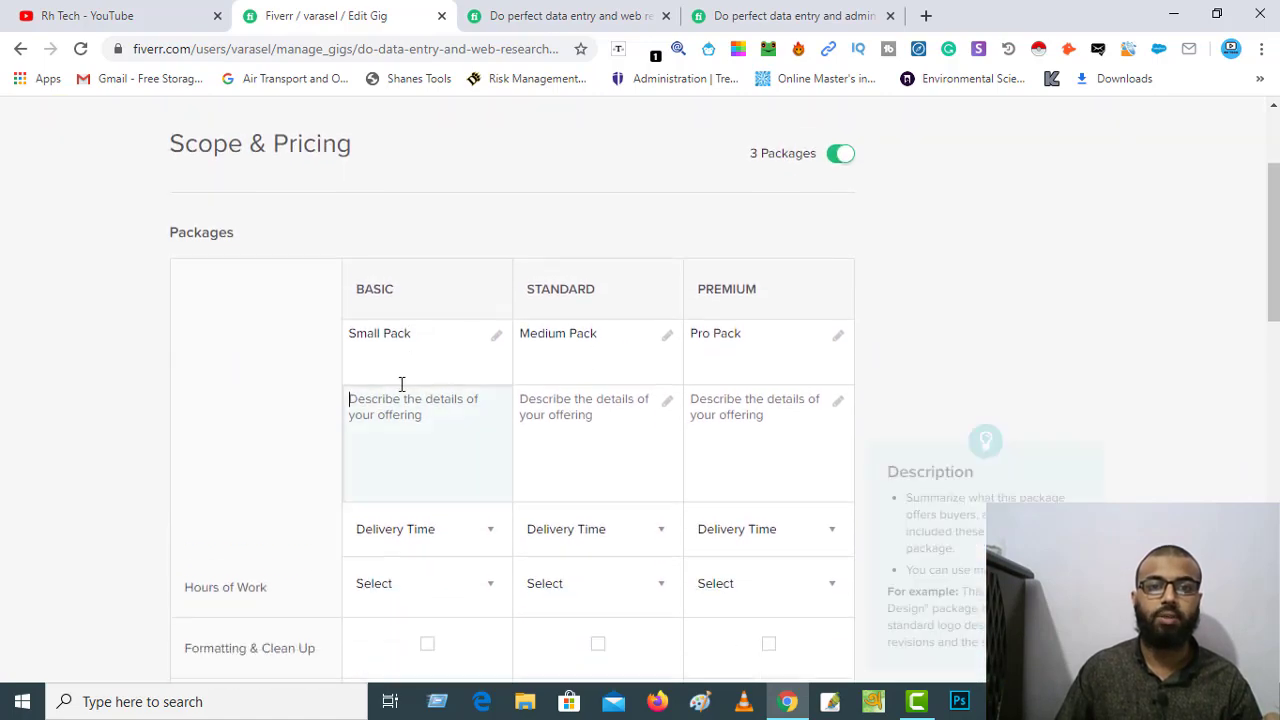
scroll(471, 360, "down", 5)
scroll(468, 370, "down", 2)
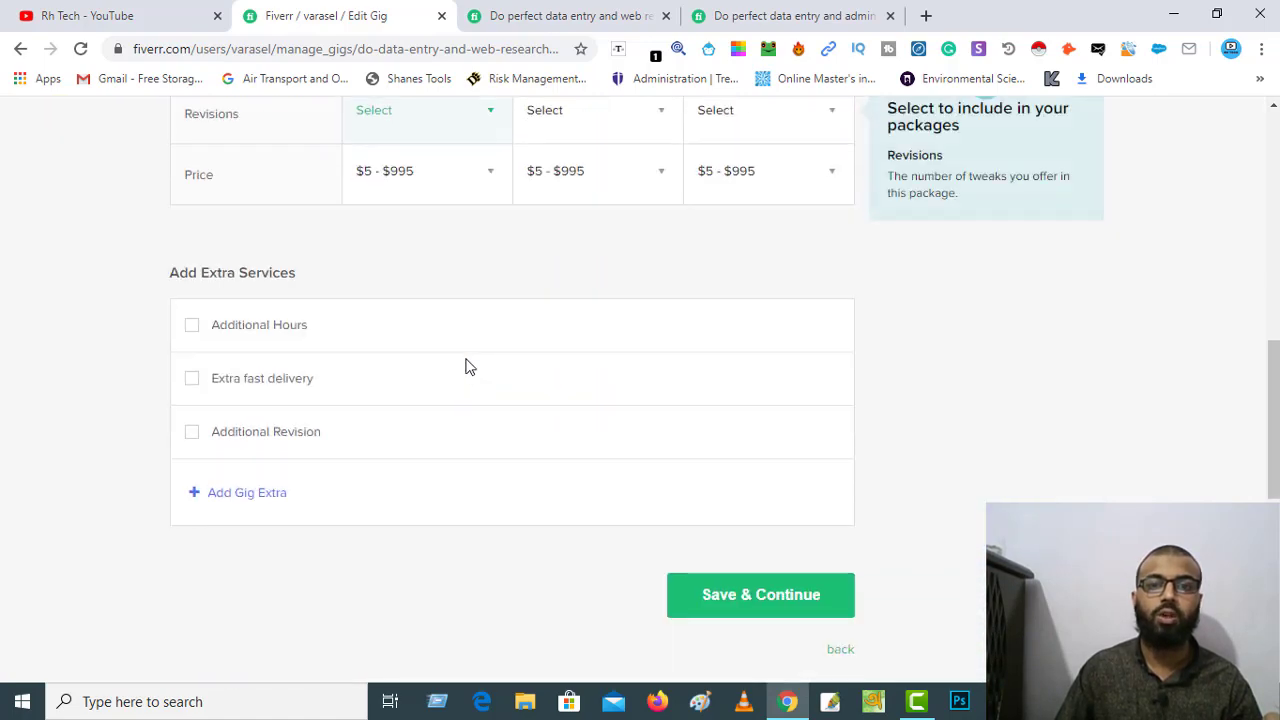
scroll(452, 345, "up", 2)
left_click(495, 363)
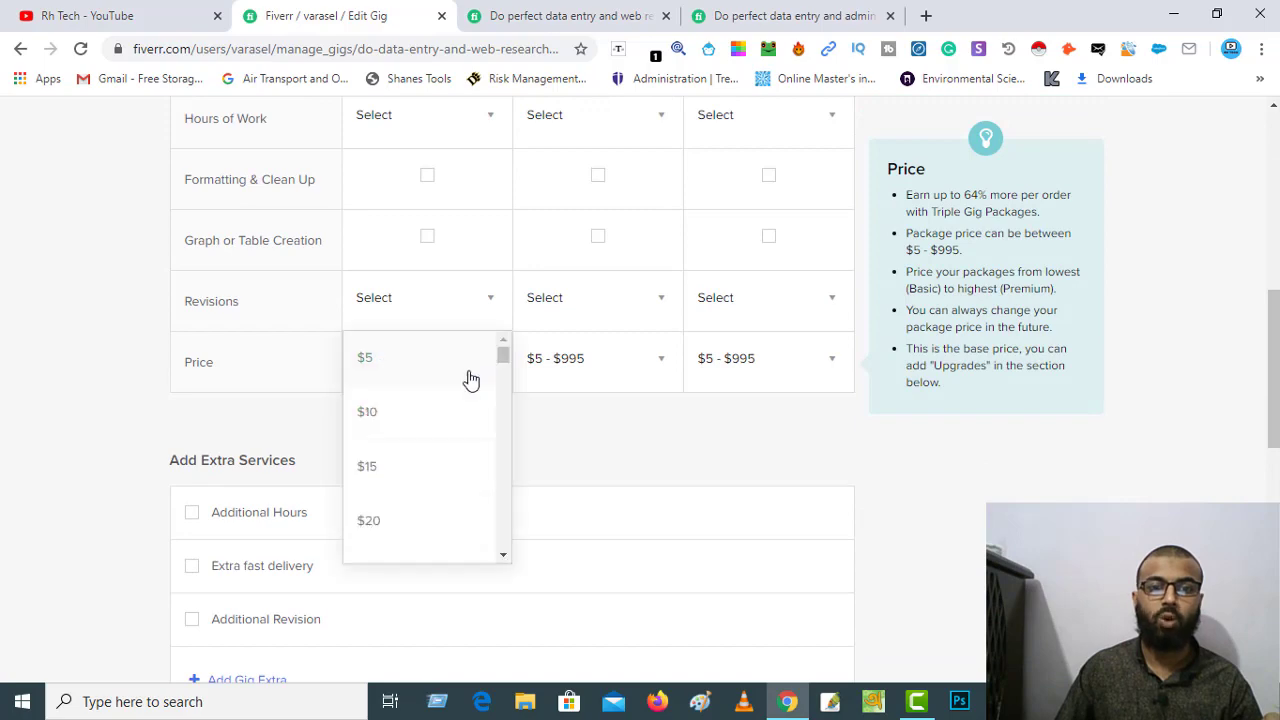
left_click(371, 362)
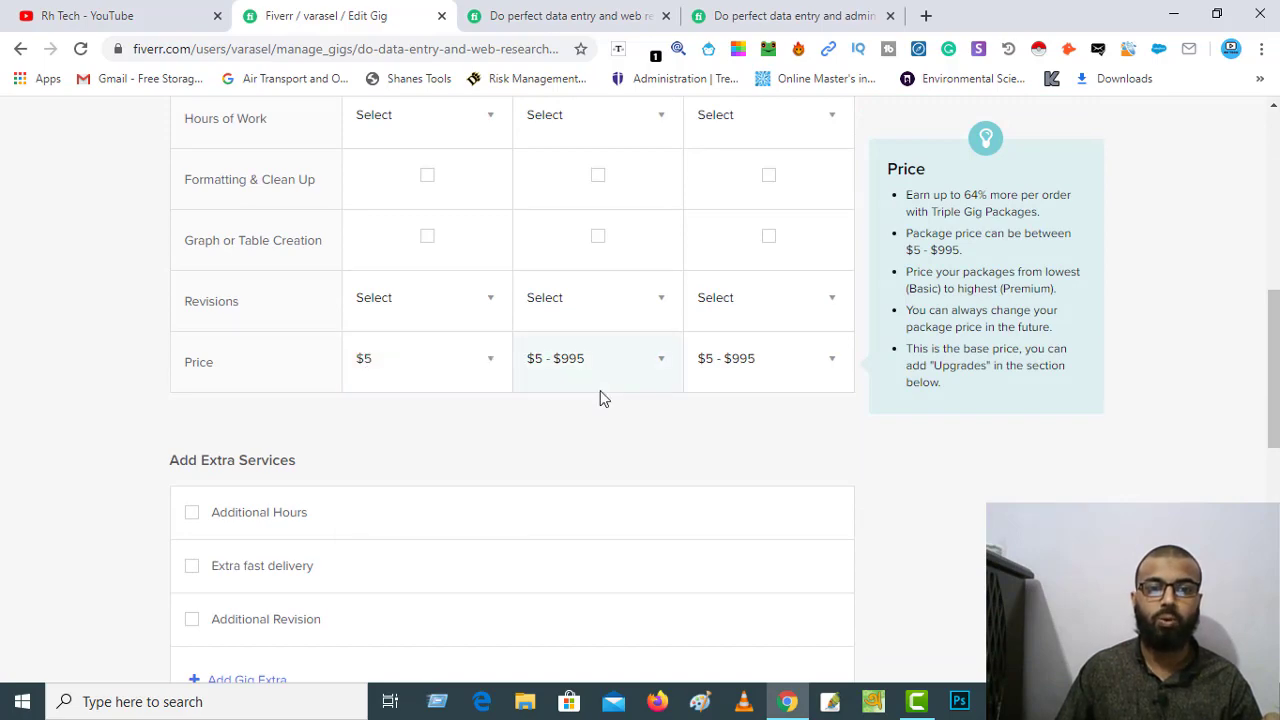
Review the package names and set the Standard package's price to $15.
scroll(600, 397, "up", 5)
mouse_move(561, 348)
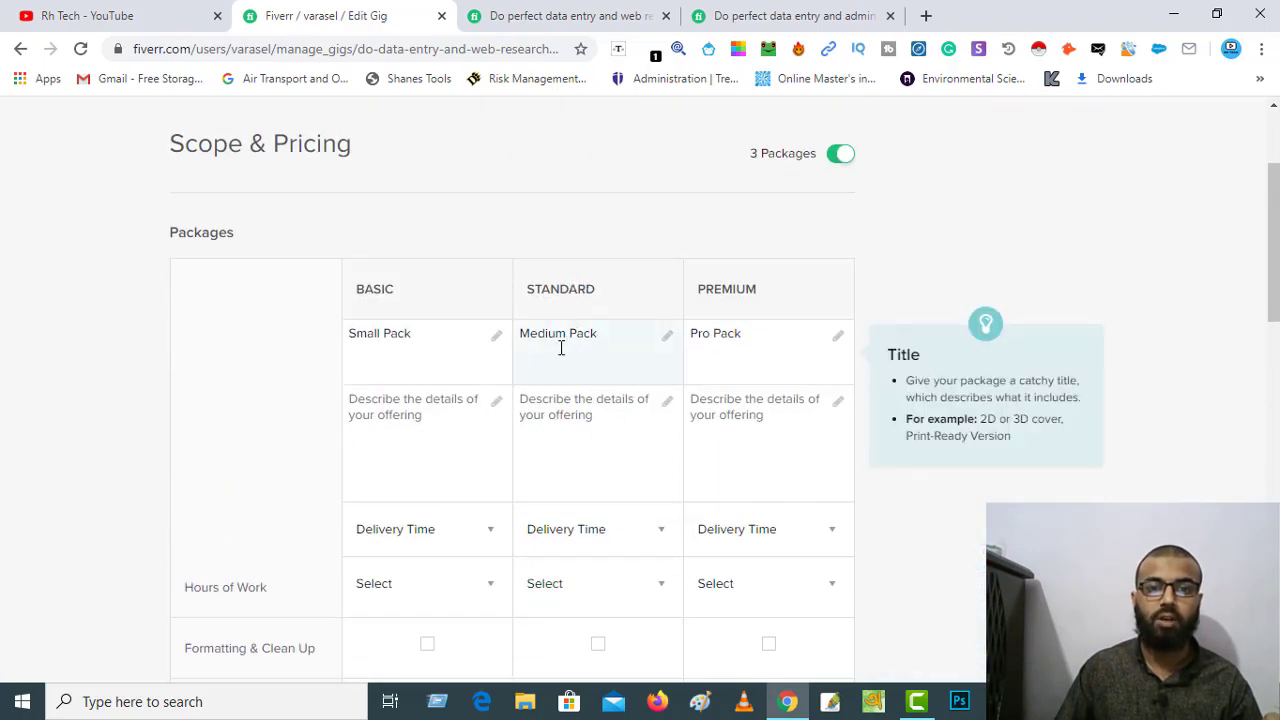
scroll(576, 351, "down", 5)
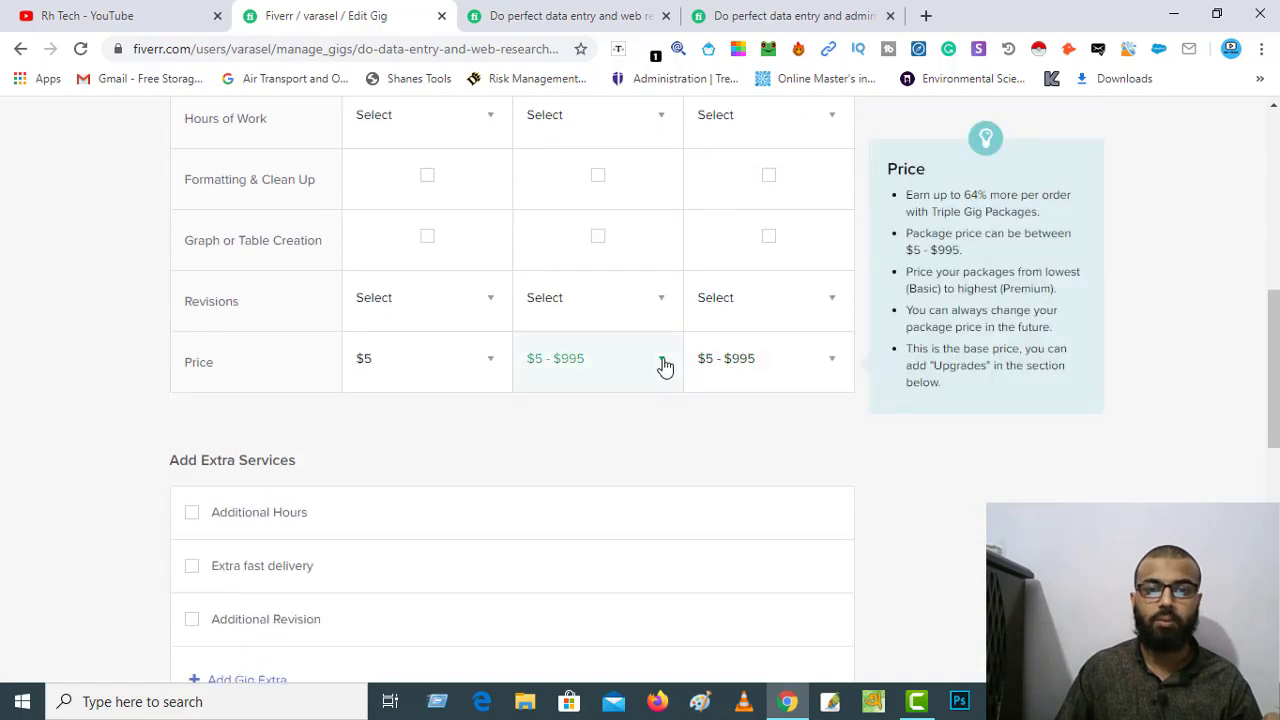
left_click(658, 366)
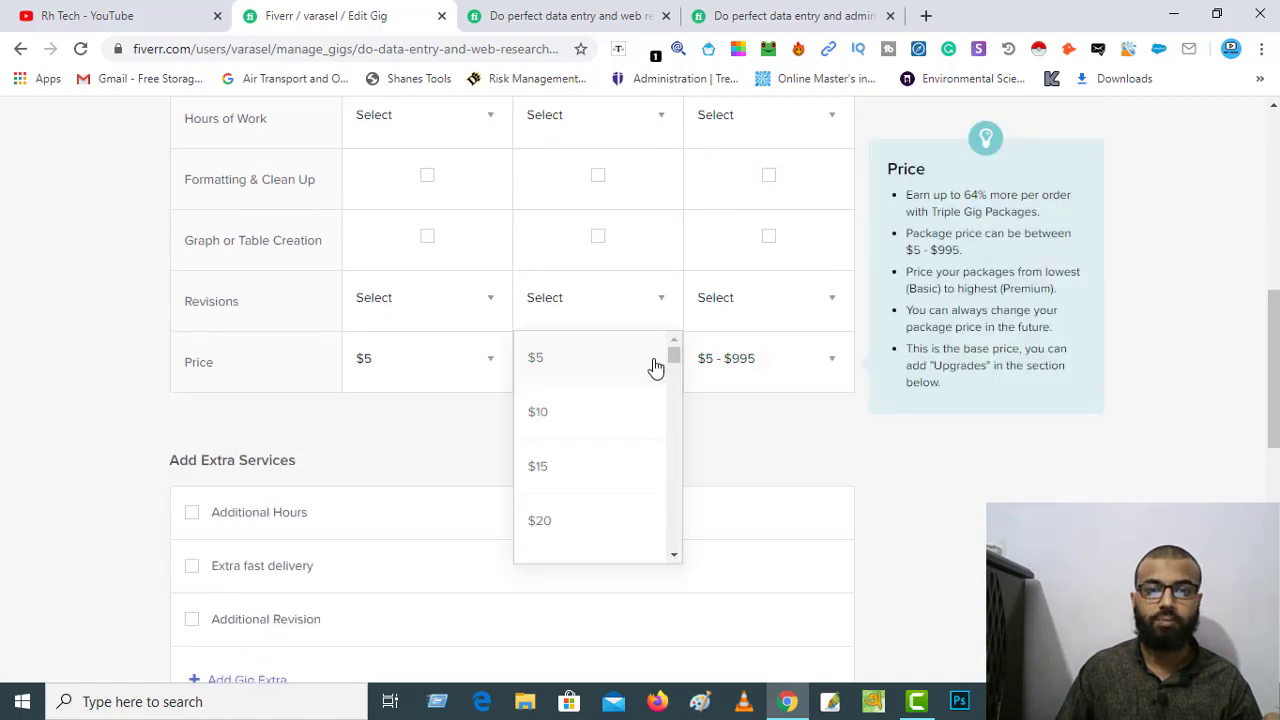
left_click(542, 471)
Set the Premium package's price to $20.
scroll(728, 316, "down", 1)
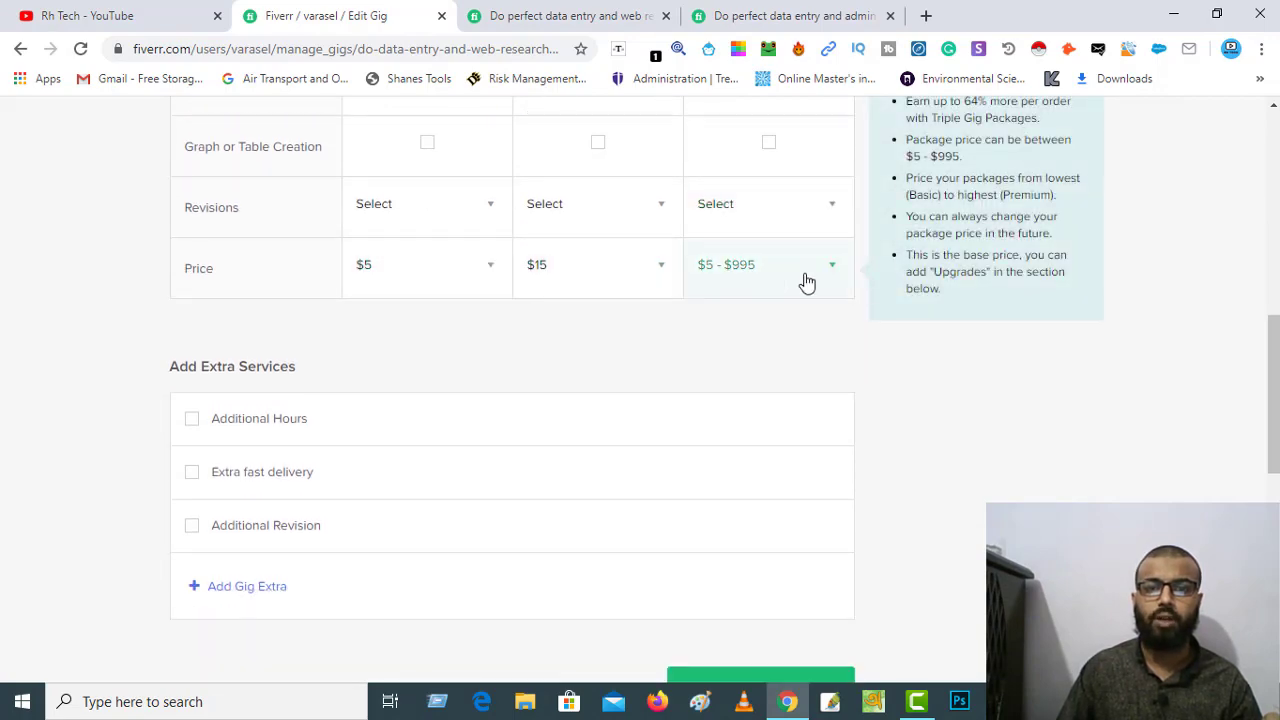
scroll(800, 286, "up", 7)
scroll(770, 350, "down", 7)
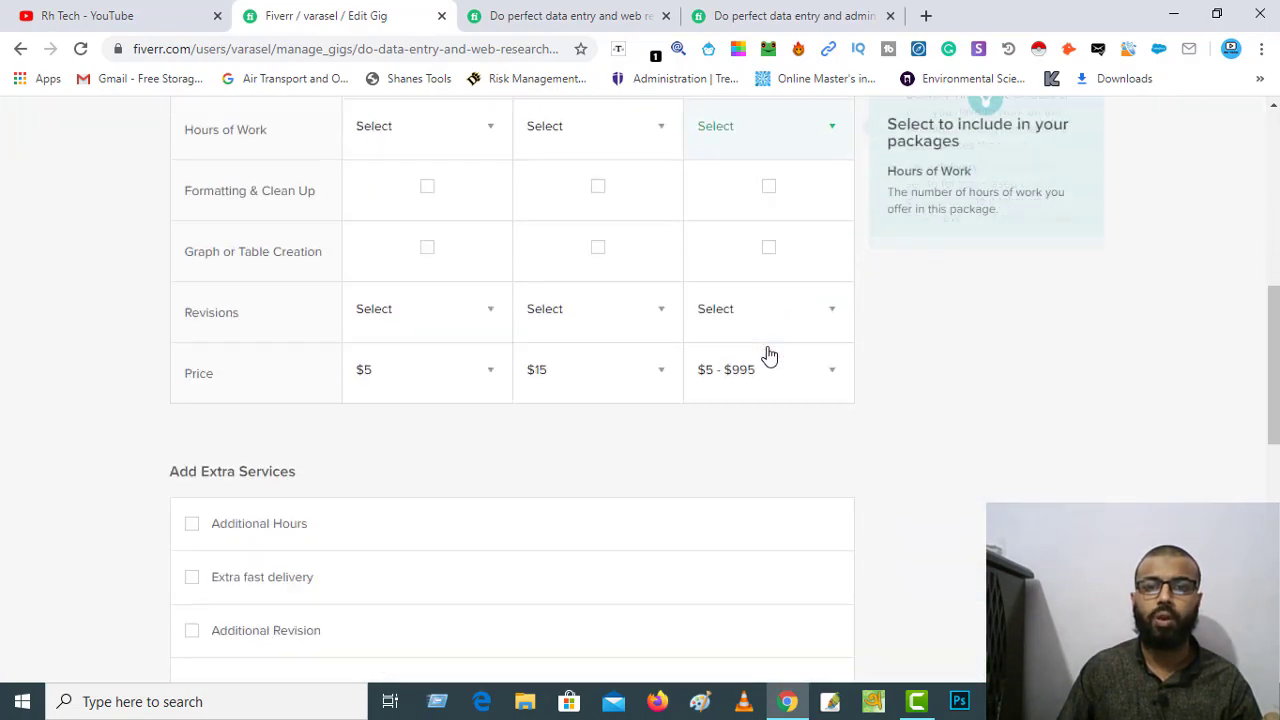
left_click(794, 364)
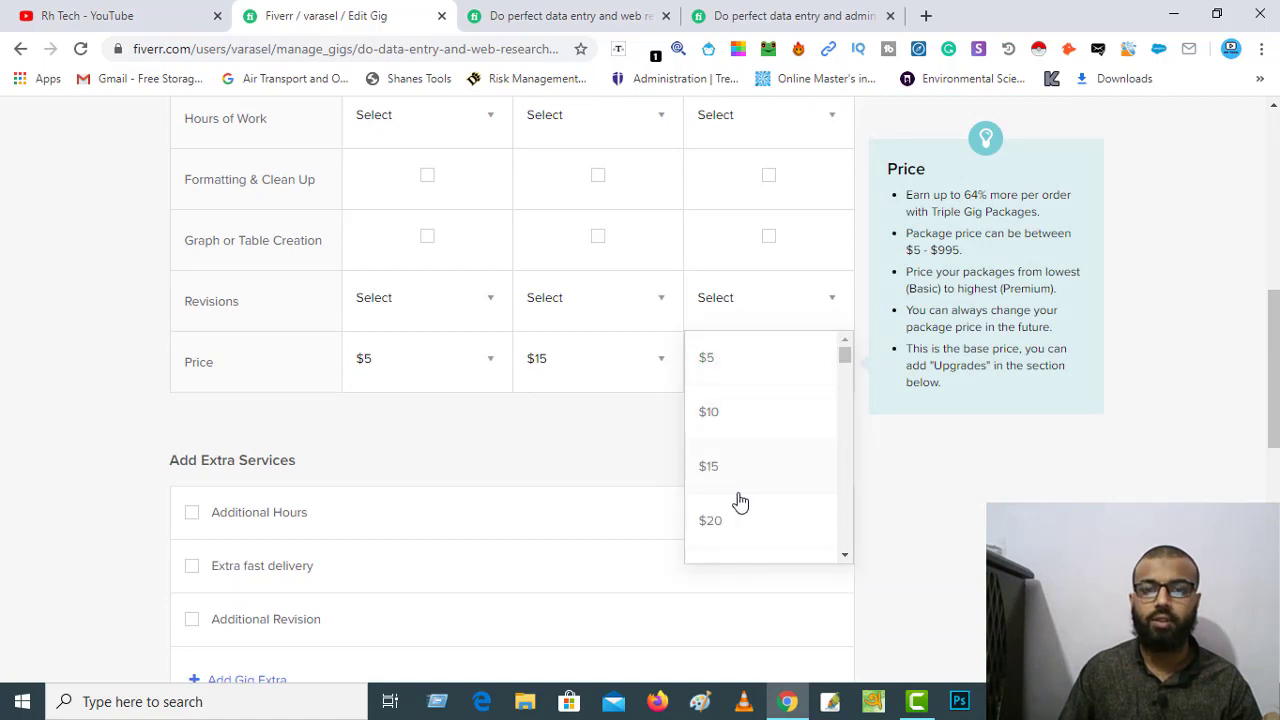
scroll(740, 497, "down", 2)
left_click(723, 435)
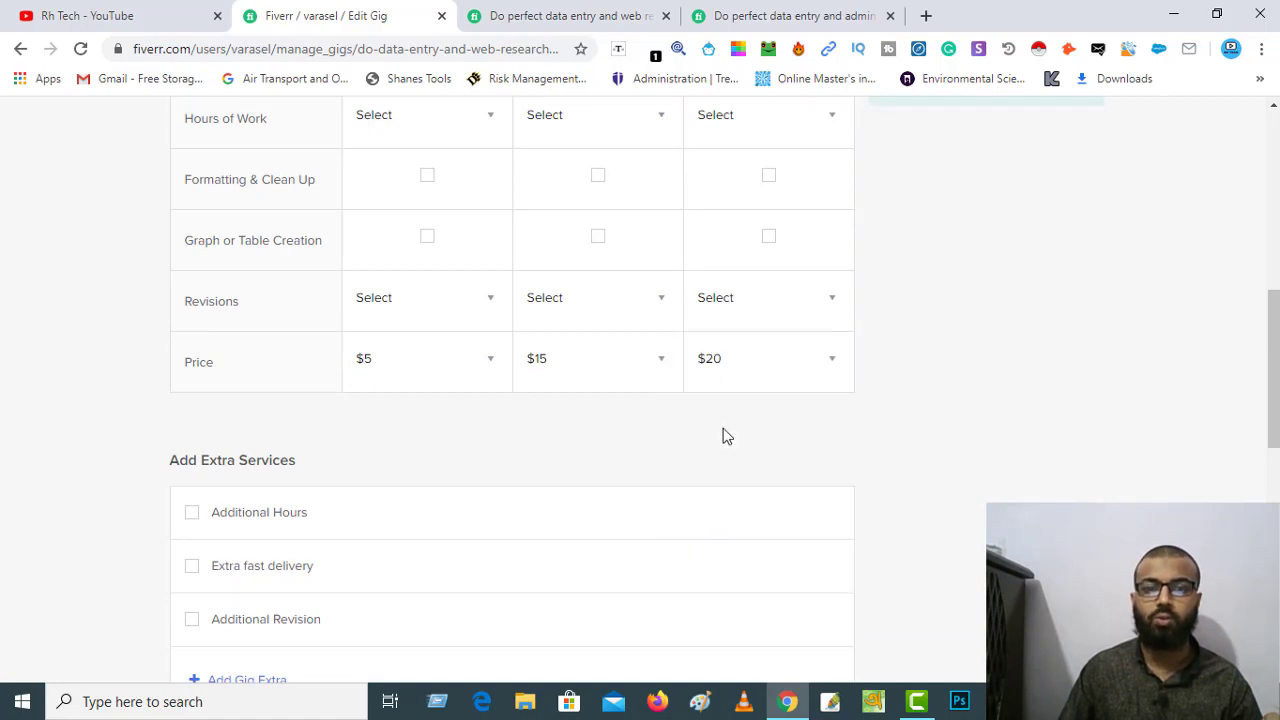
Examine how the web research gig and the admin support gig's Premium package word their package title and description.
scroll(727, 440, "up", 1)
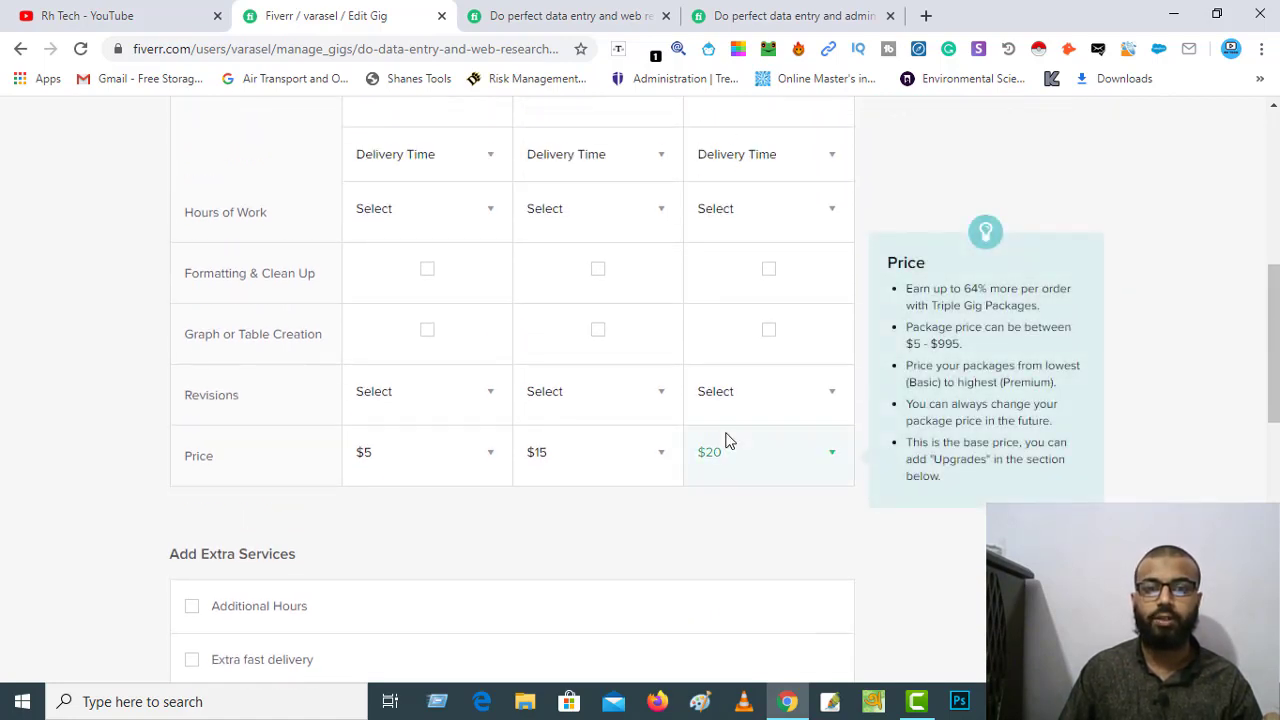
scroll(727, 440, "up", 4)
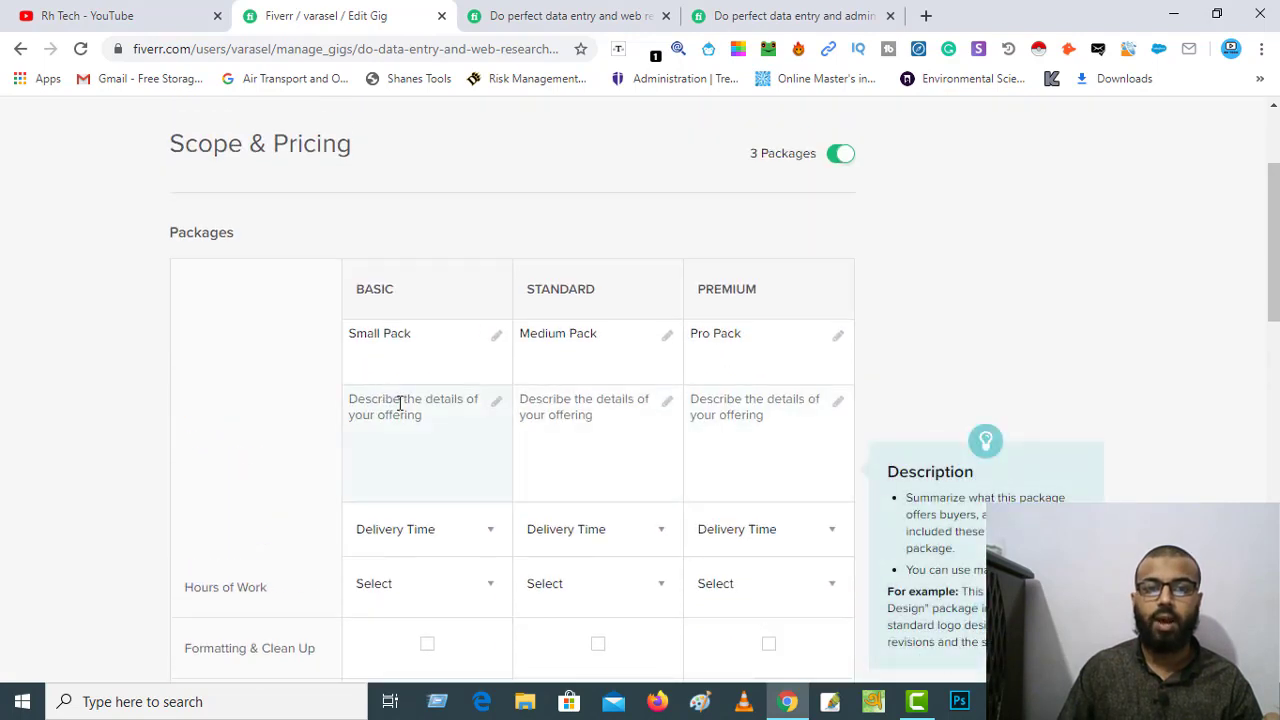
left_click(399, 400)
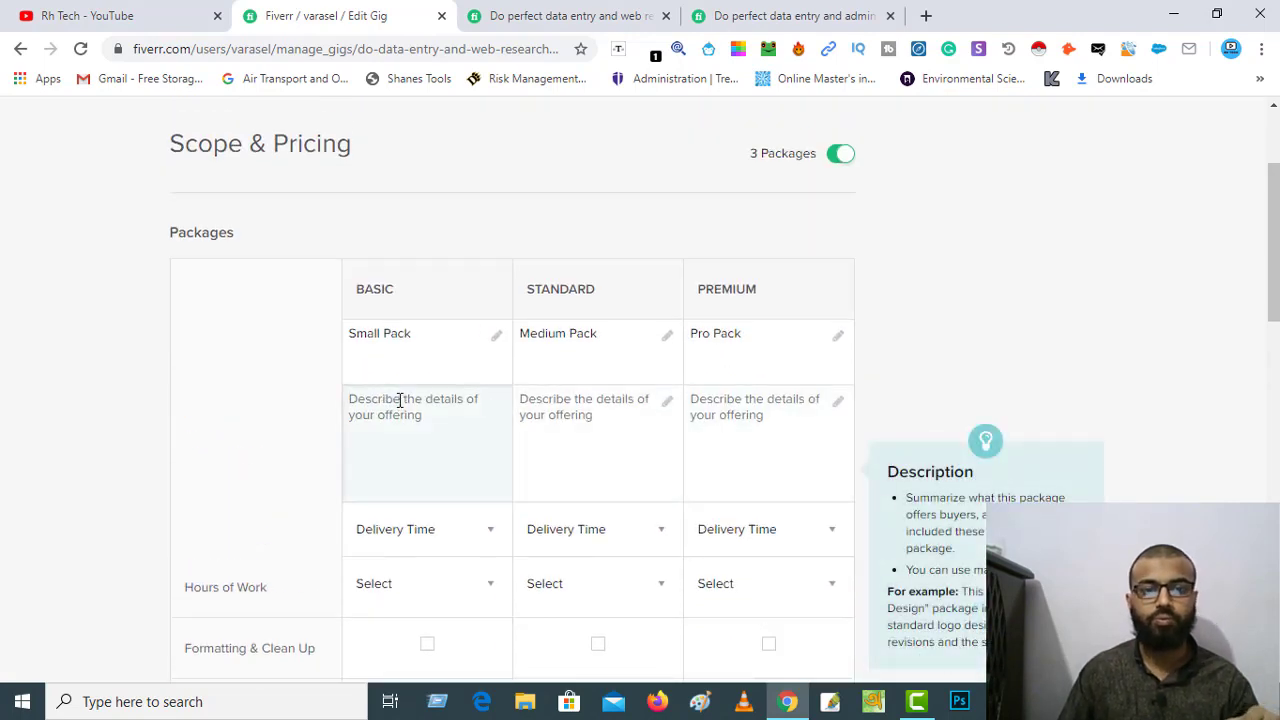
left_click(580, 15)
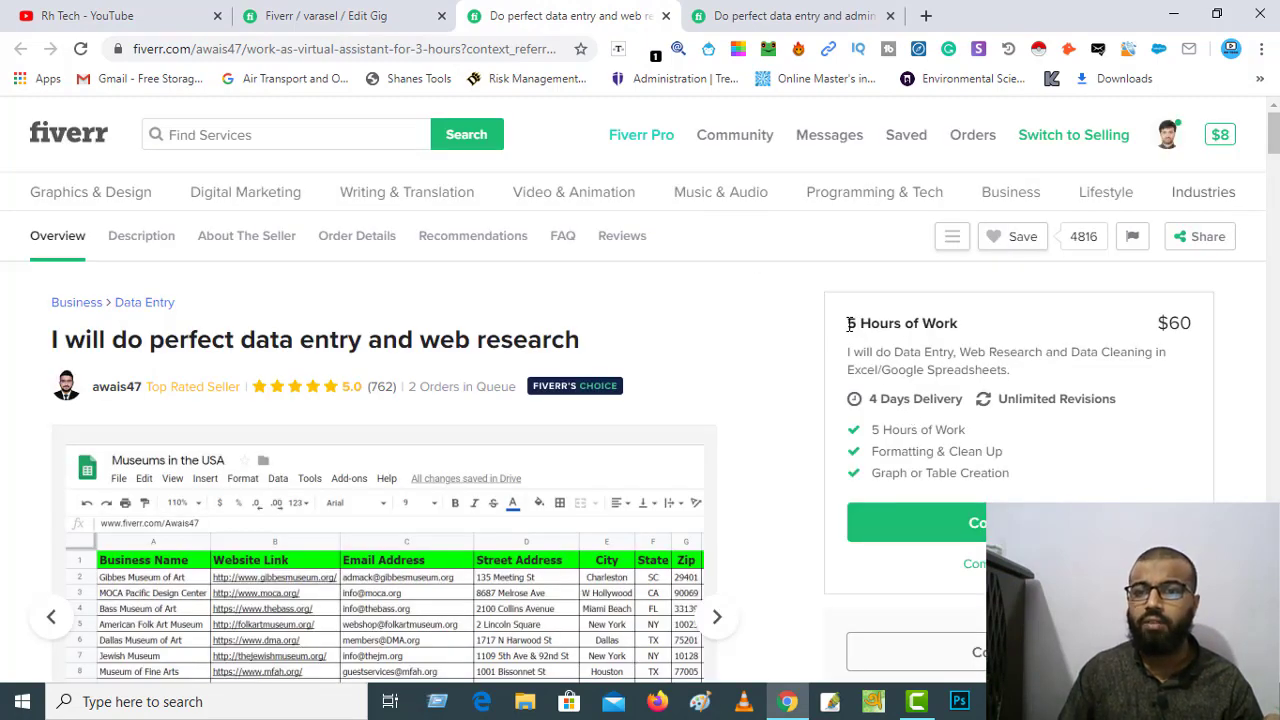
left_click_drag(848, 322, 962, 326)
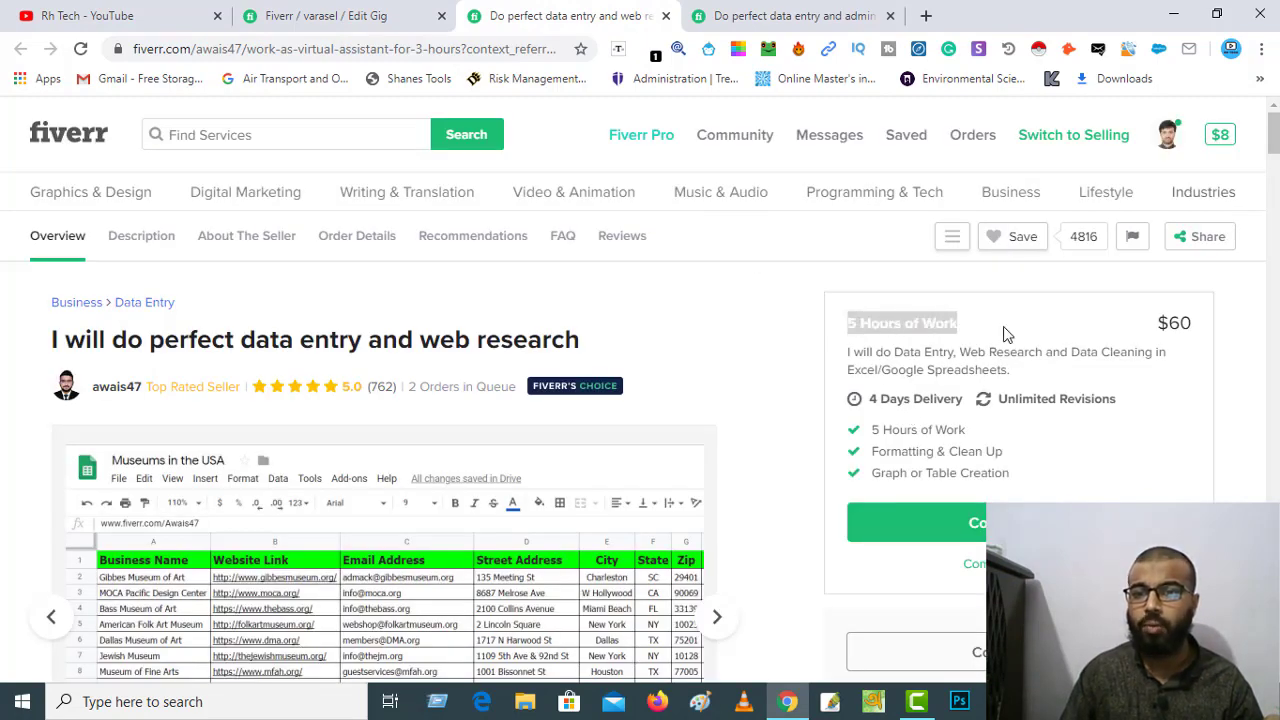
left_click(1003, 326)
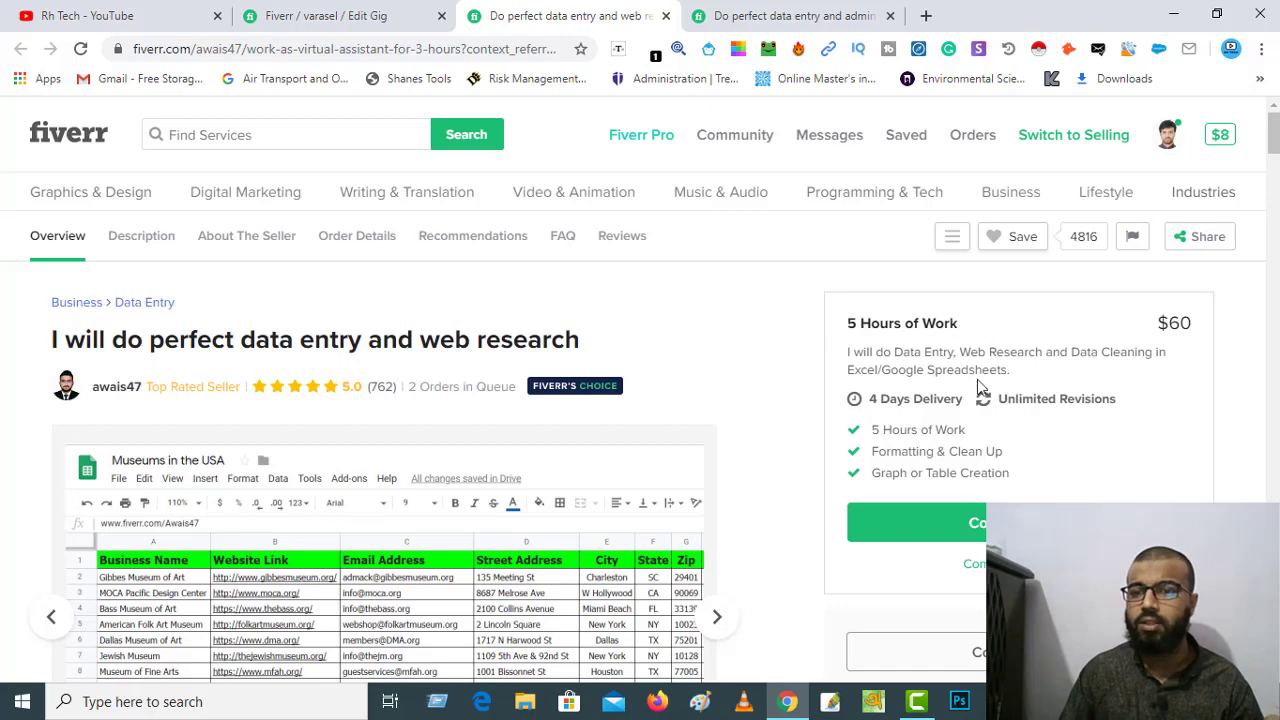
left_click_drag(977, 379, 720, 284)
left_click(760, 15)
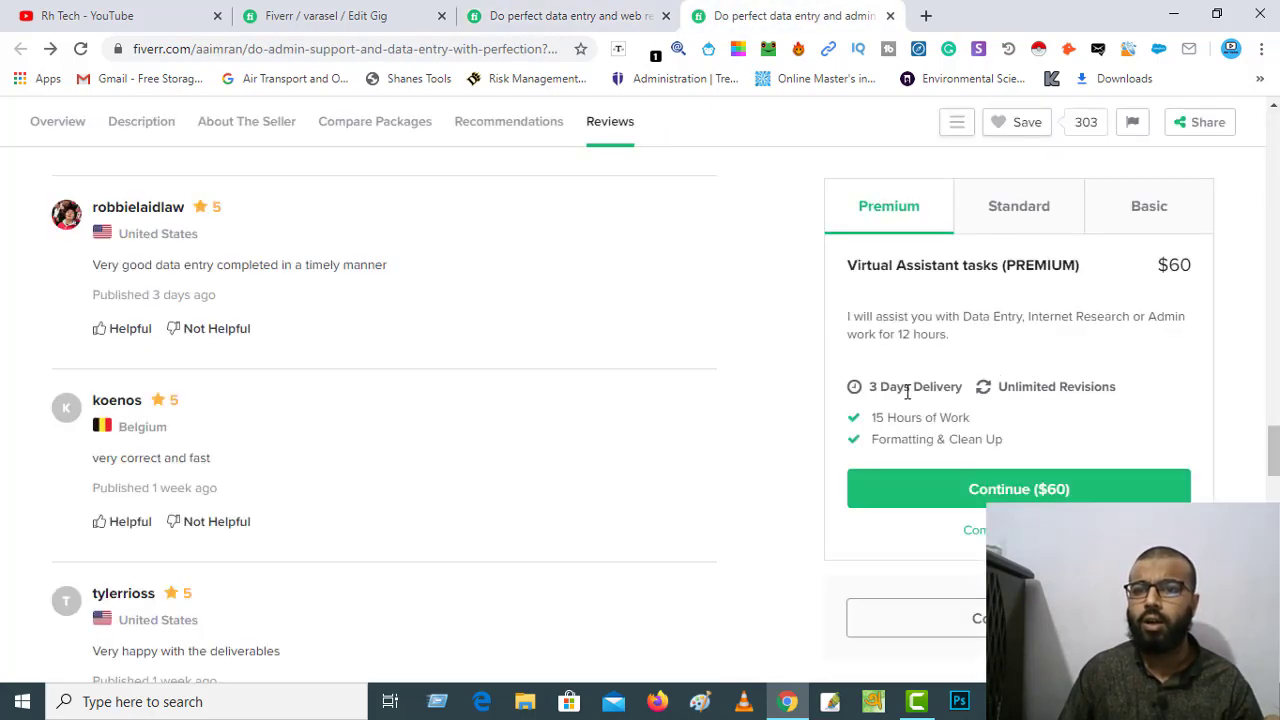
left_click_drag(961, 347, 868, 317)
left_click(1009, 347)
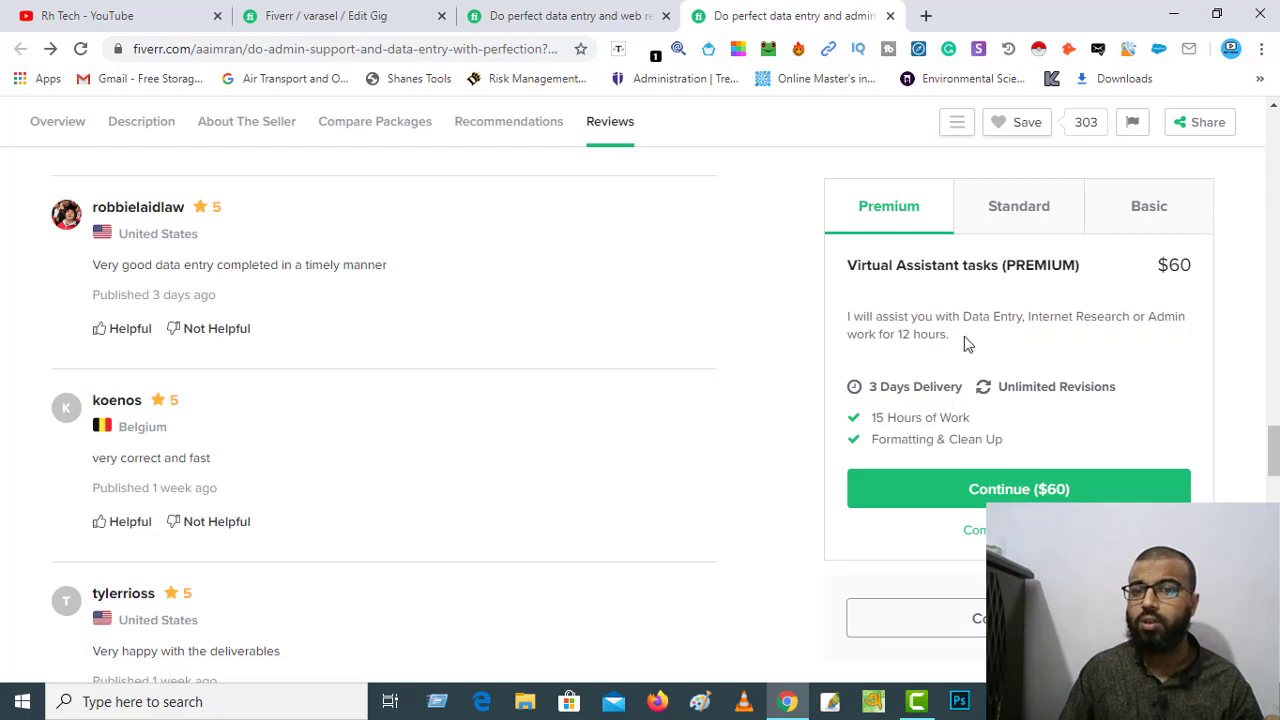
Describe the Basic package as "I will do Data Entry, Web Research, Typing, Copy Paste in Microsoft Word or Excel for 1 Hrs".
left_click(338, 15)
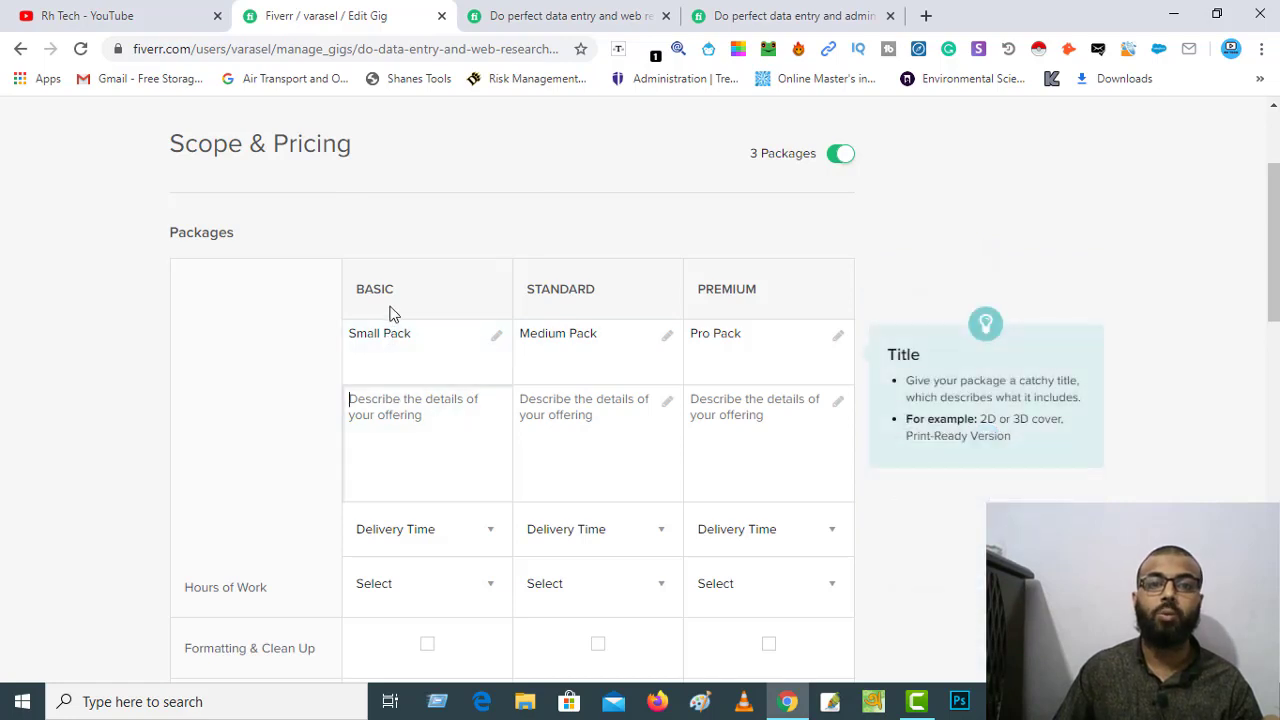
left_click(404, 414)
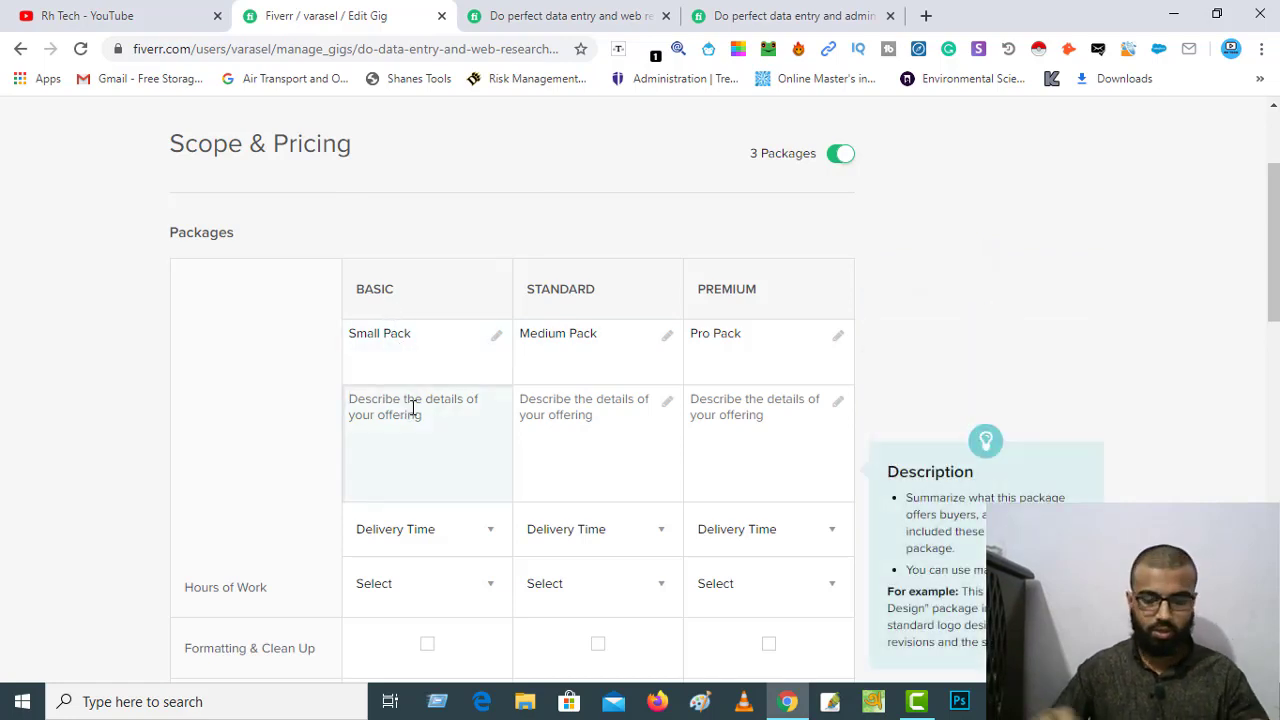
type("I")
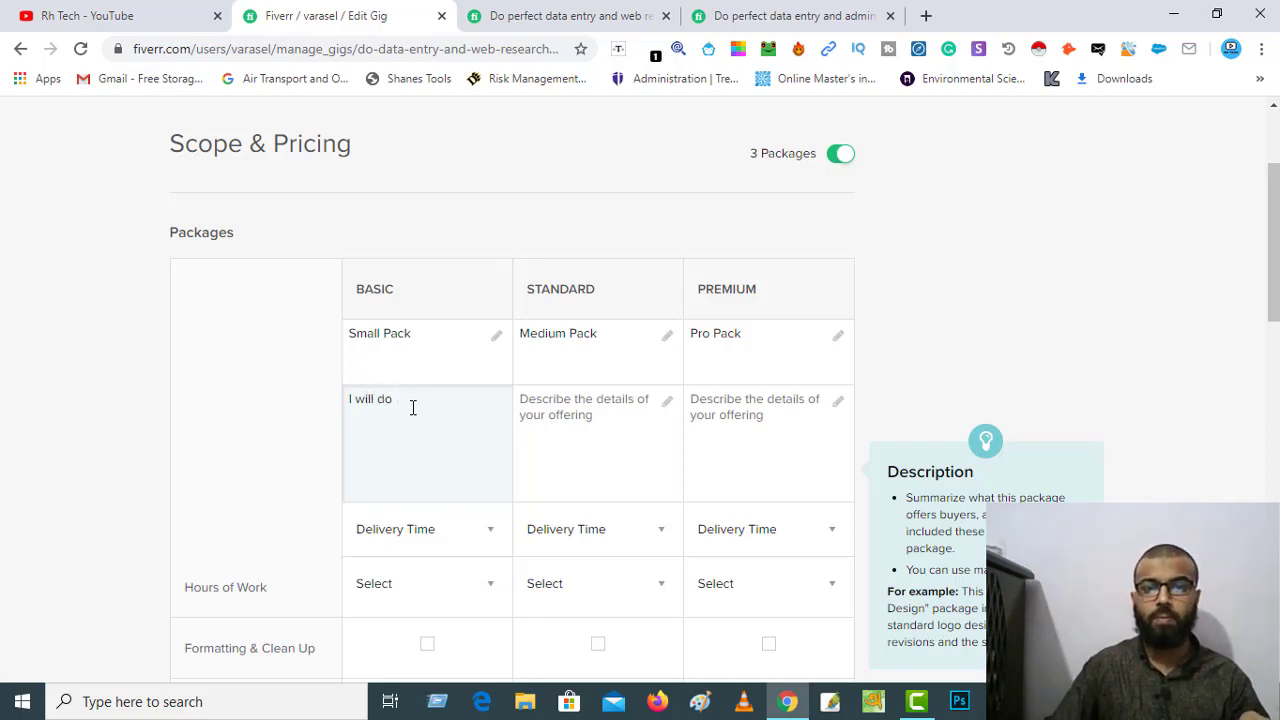
type("will do Data")
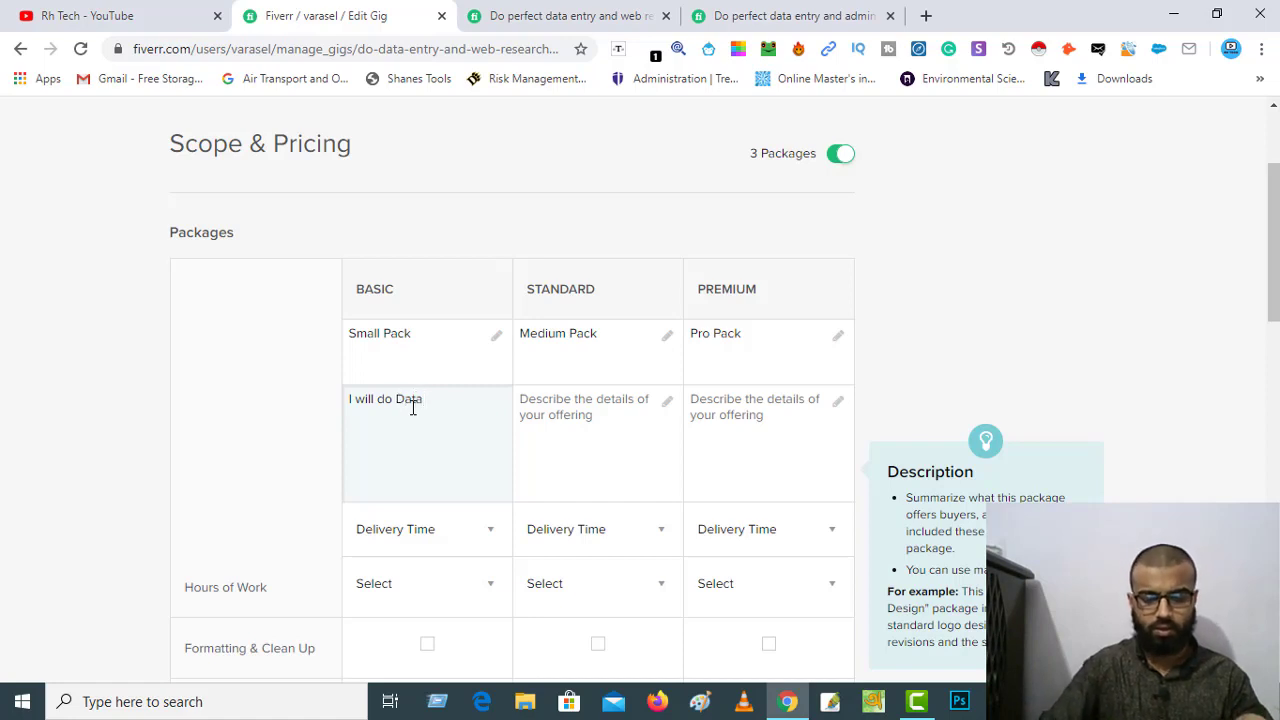
type(" Entry, Web")
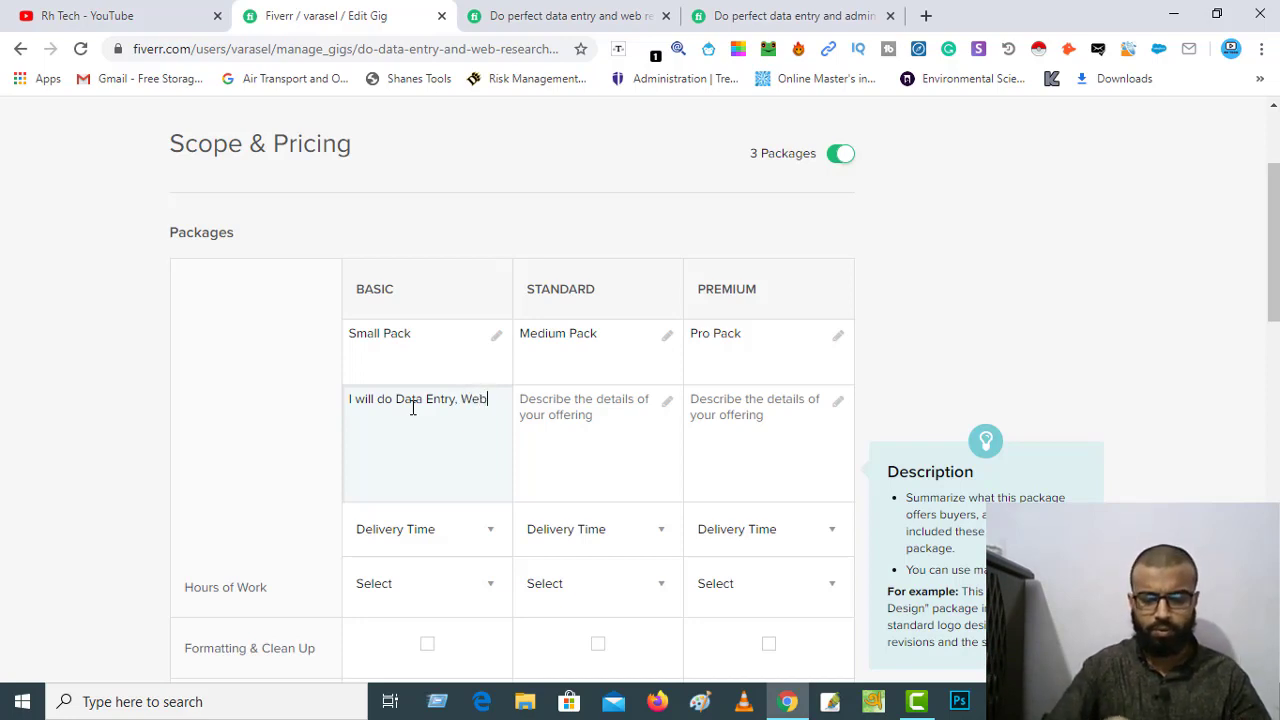
type(" Resear")
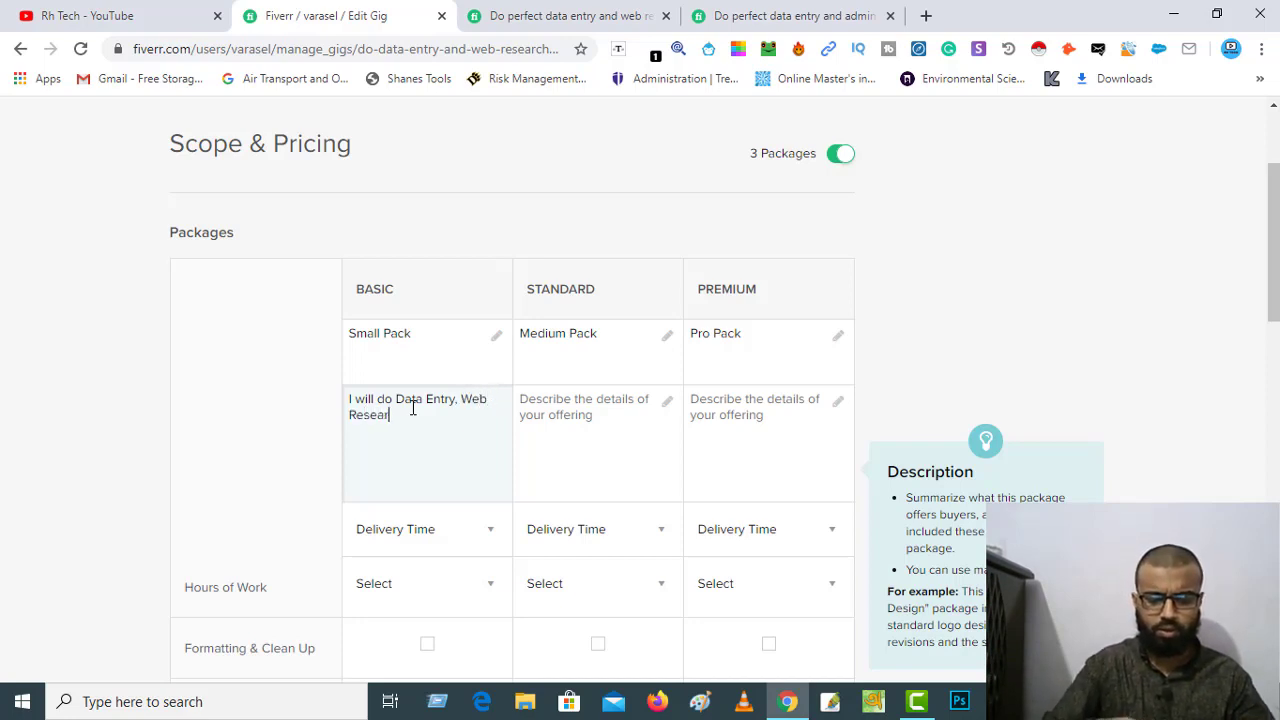
type("ch, Typing, Copy Pa")
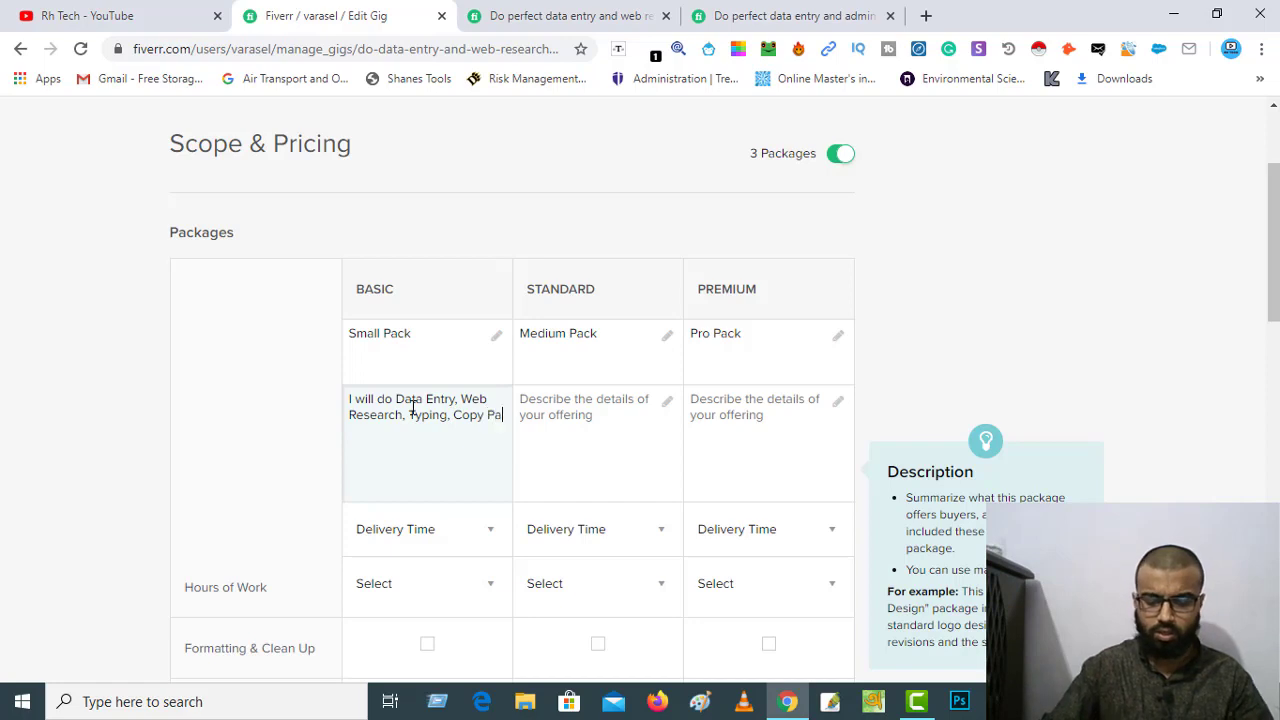
type("sting")
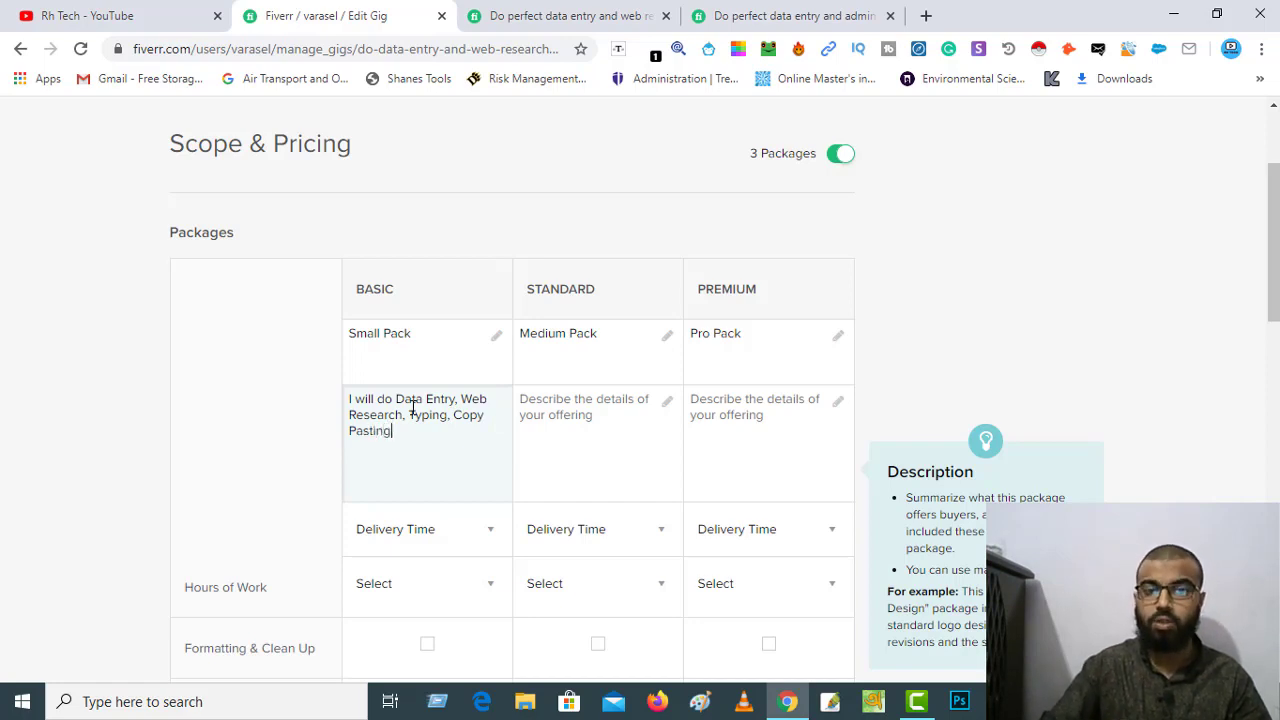
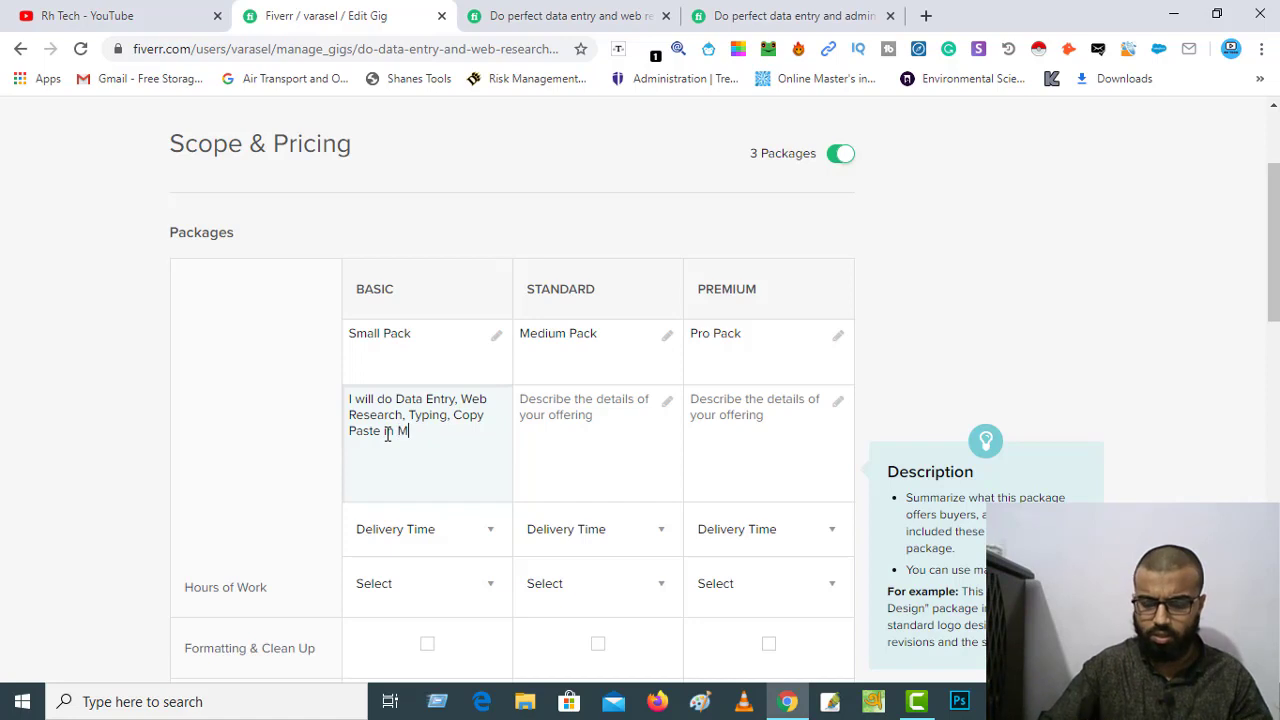
type("cr")
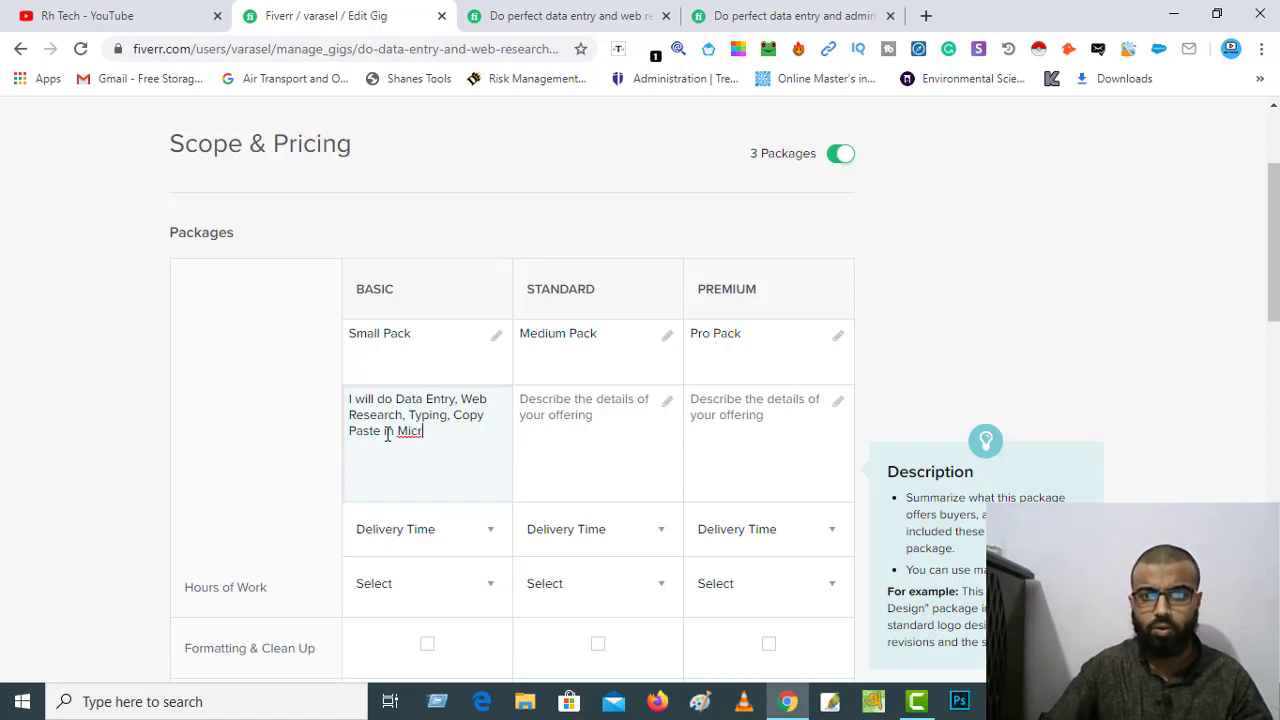
type("osoft Word or Ex")
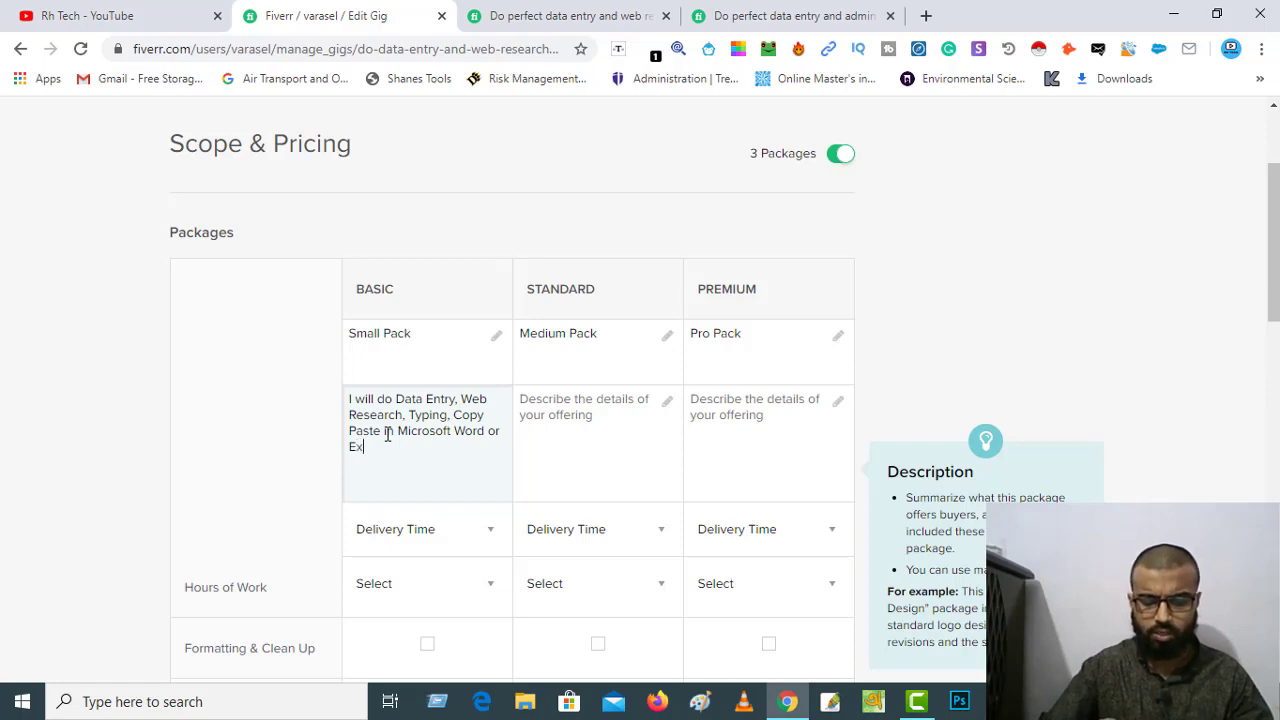
type("cel for")
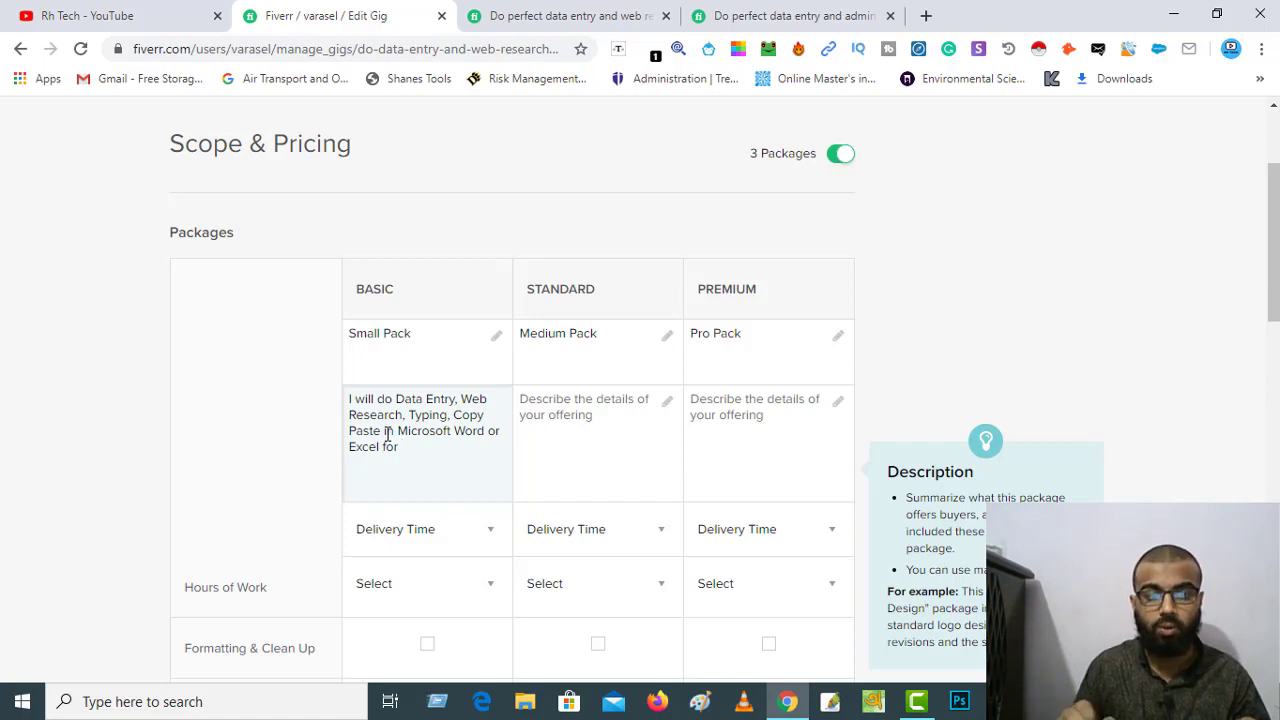
type("1")
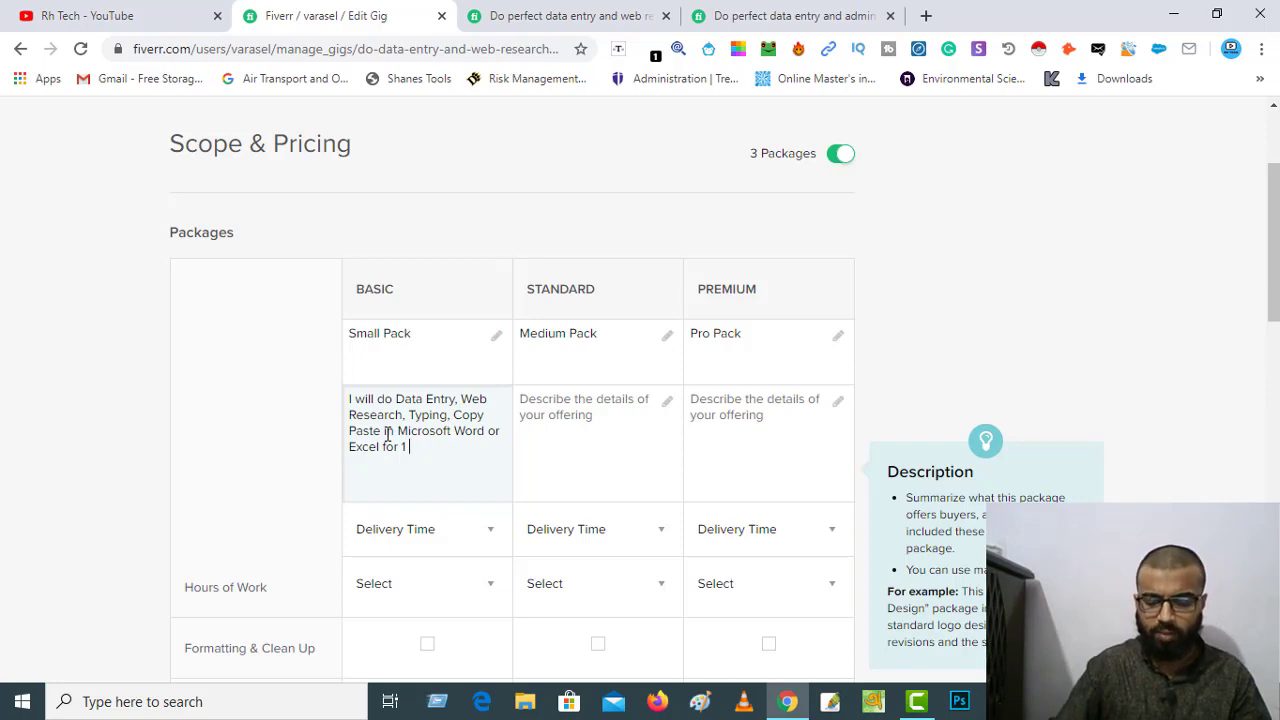
type("Hrs")
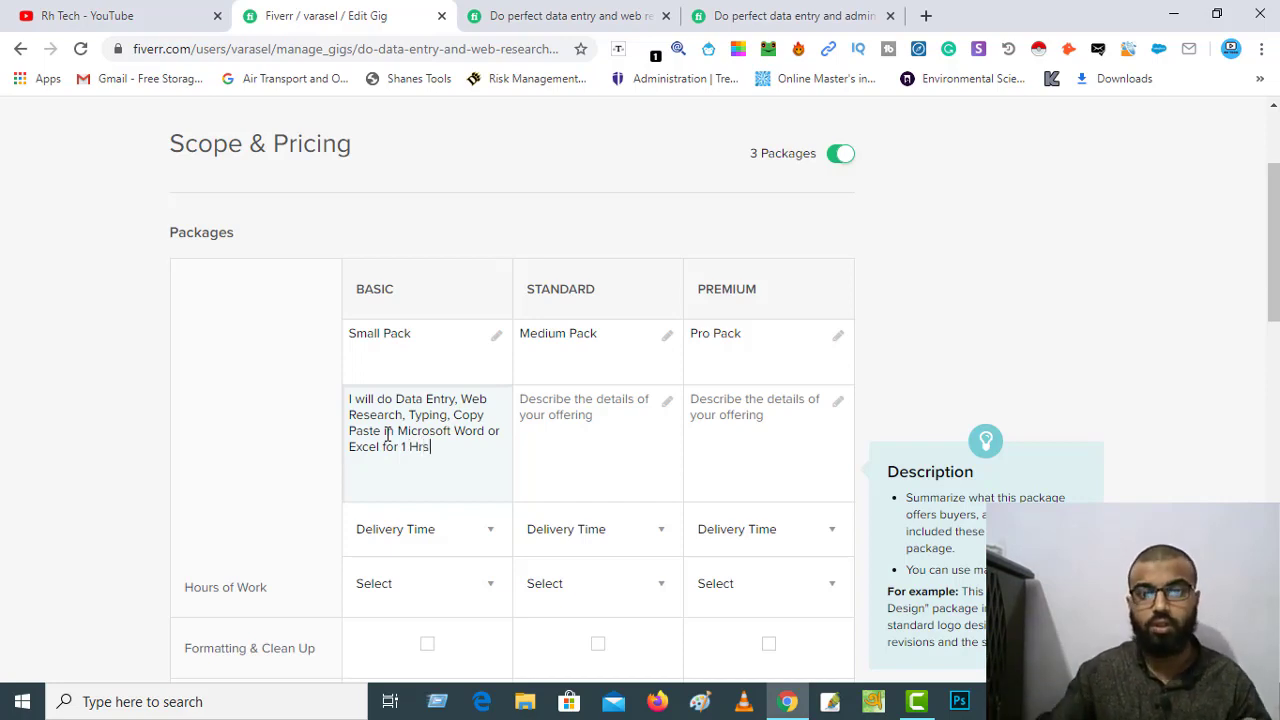
left_click(521, 222)
Copy the Basic package's description into the Standard package's description and check it against the package prices.
left_click(443, 456)
left_click_drag(453, 465, 337, 406)
right_click(371, 403)
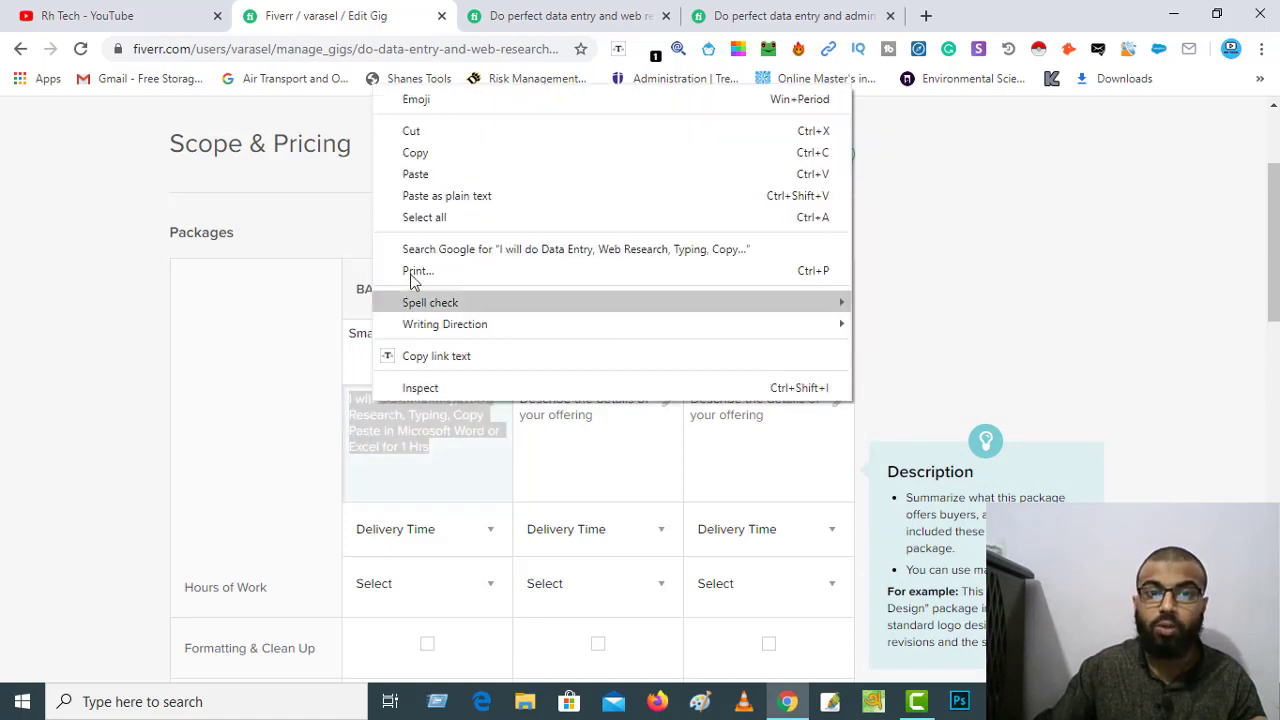
left_click(422, 155)
left_click(592, 405)
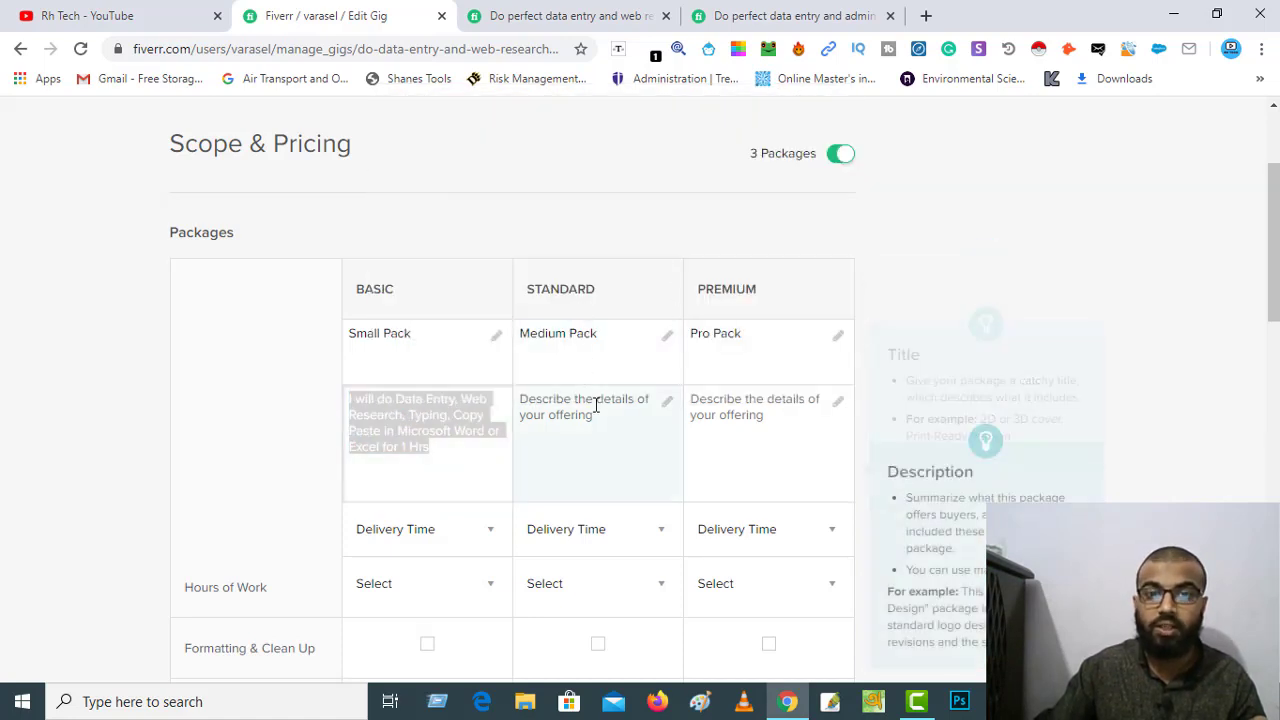
right_click(588, 413)
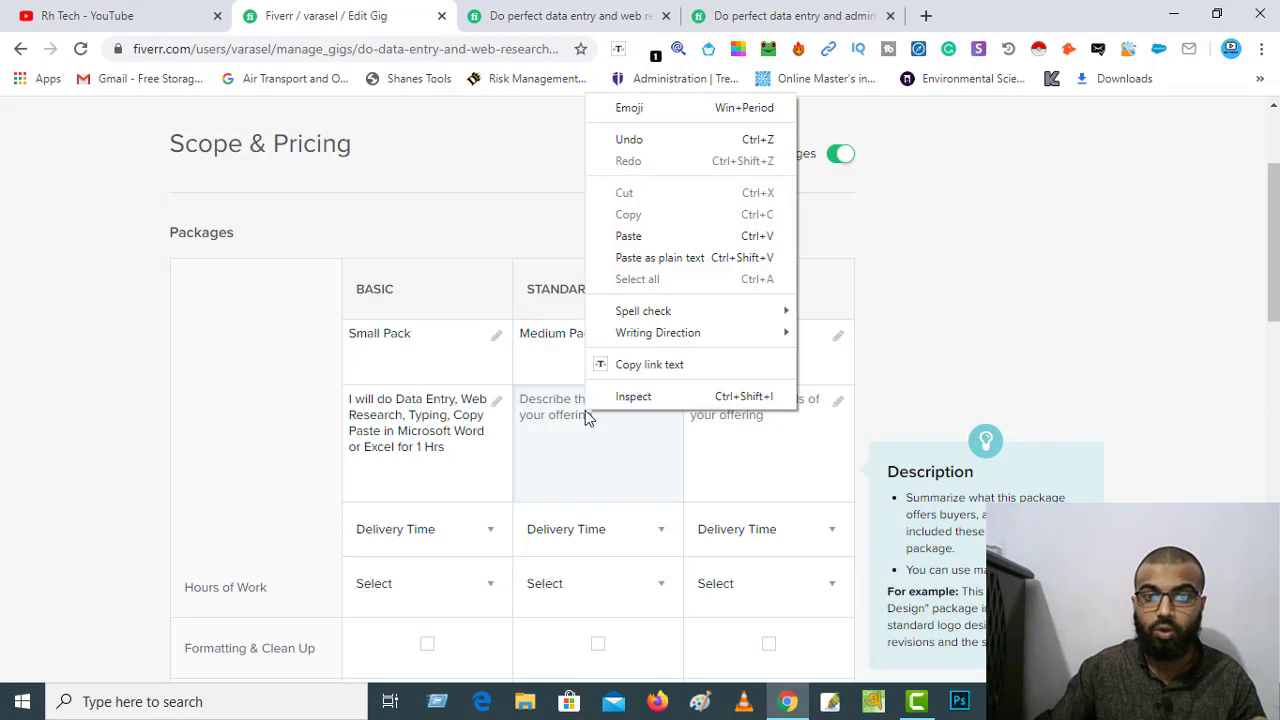
left_click(632, 236)
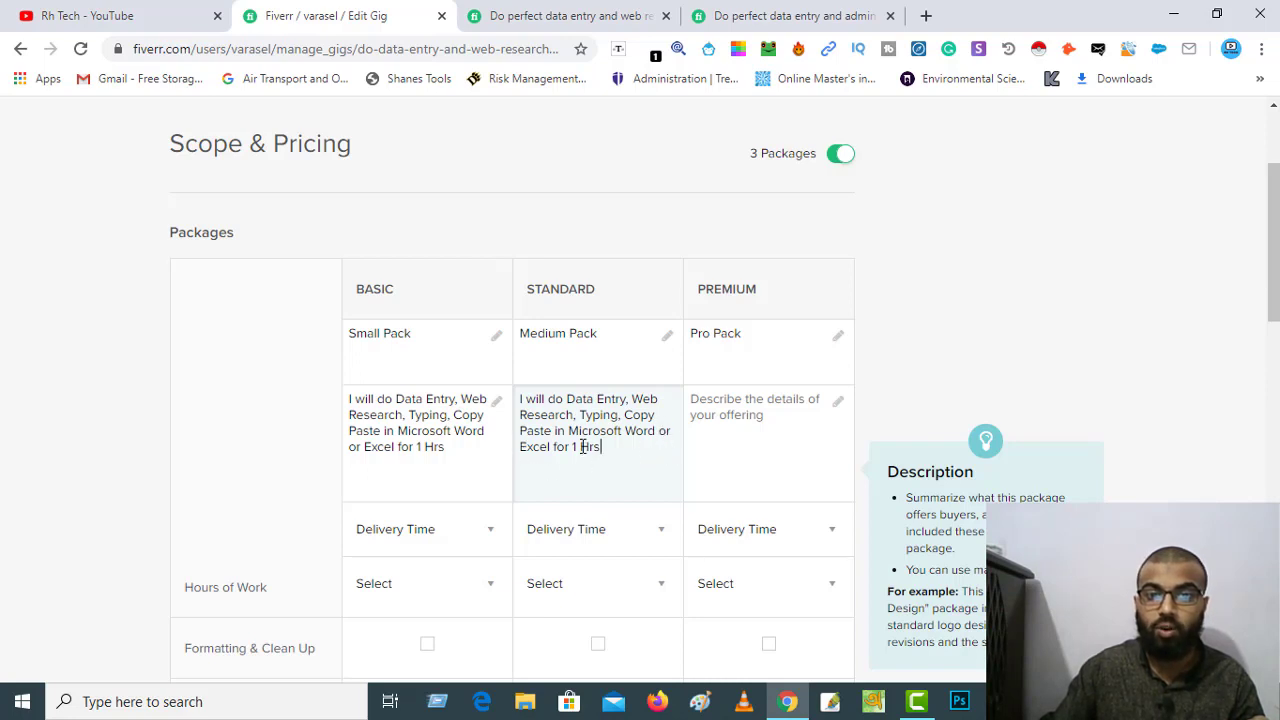
scroll(614, 485, "down", 5)
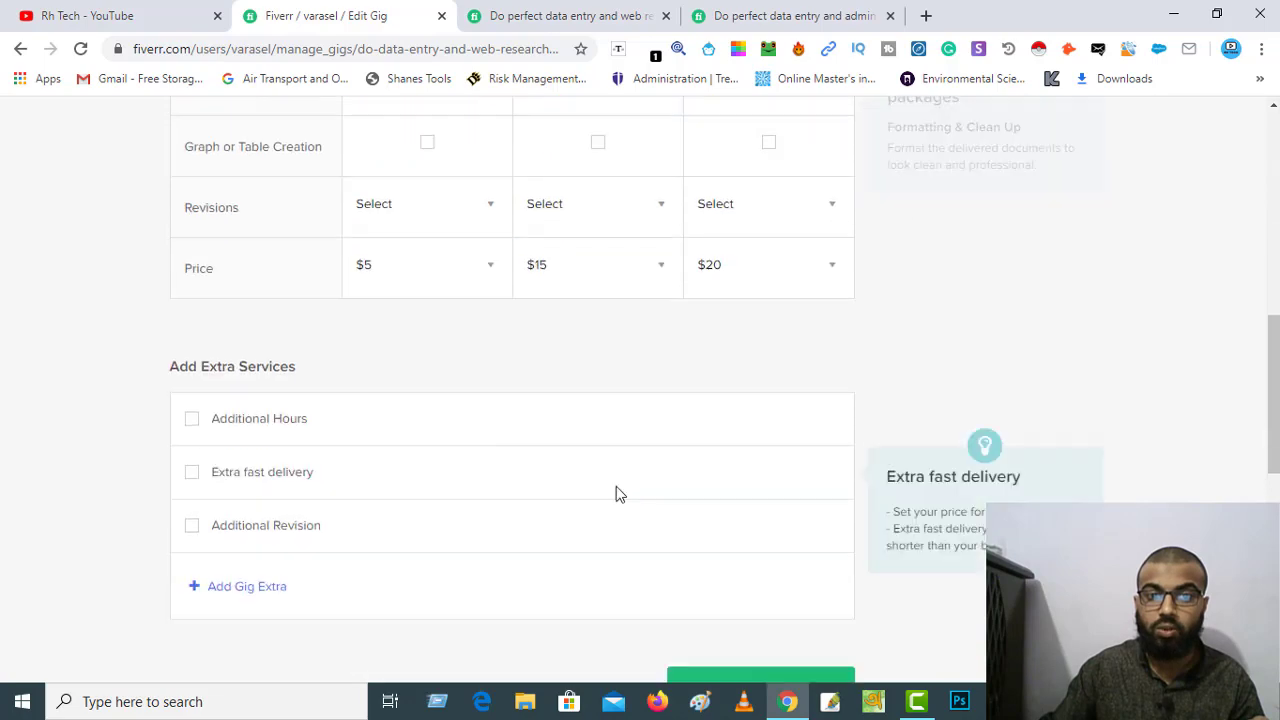
scroll(580, 405, "up", 7)
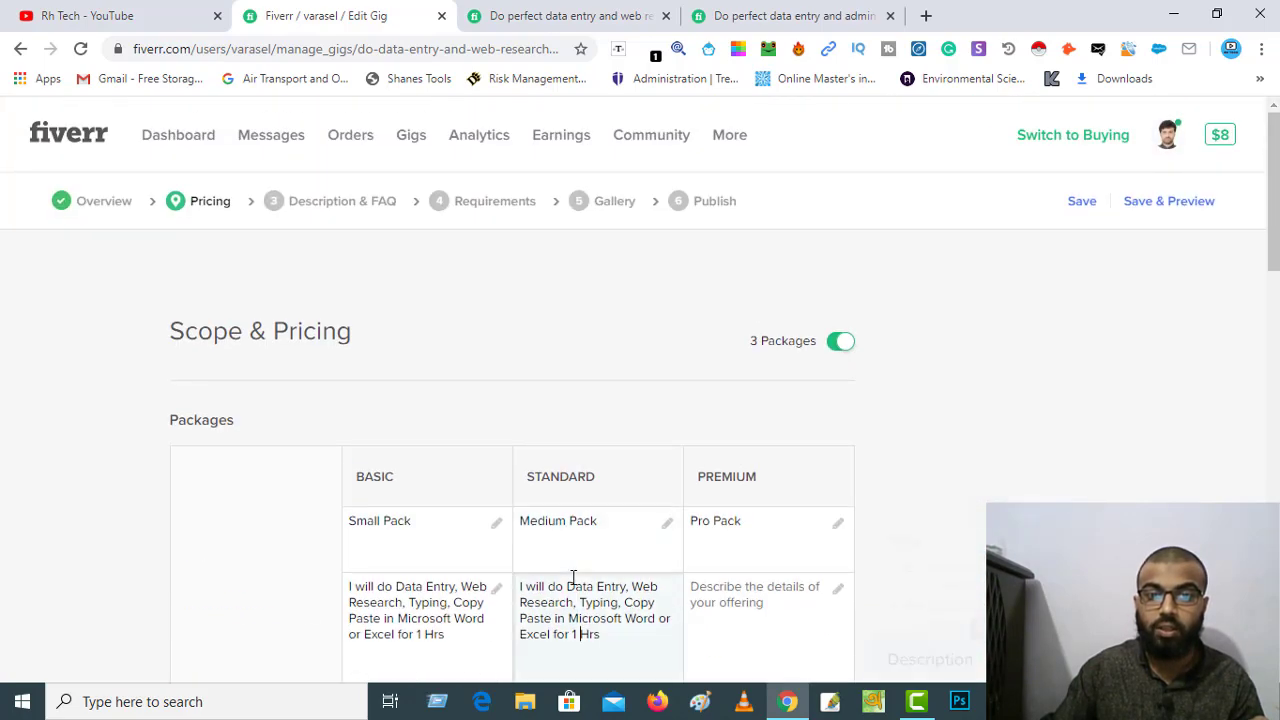
Change the working time in the Standard package's description to 3 Hrs.
scroll(574, 480, "down", 2)
left_click(580, 490)
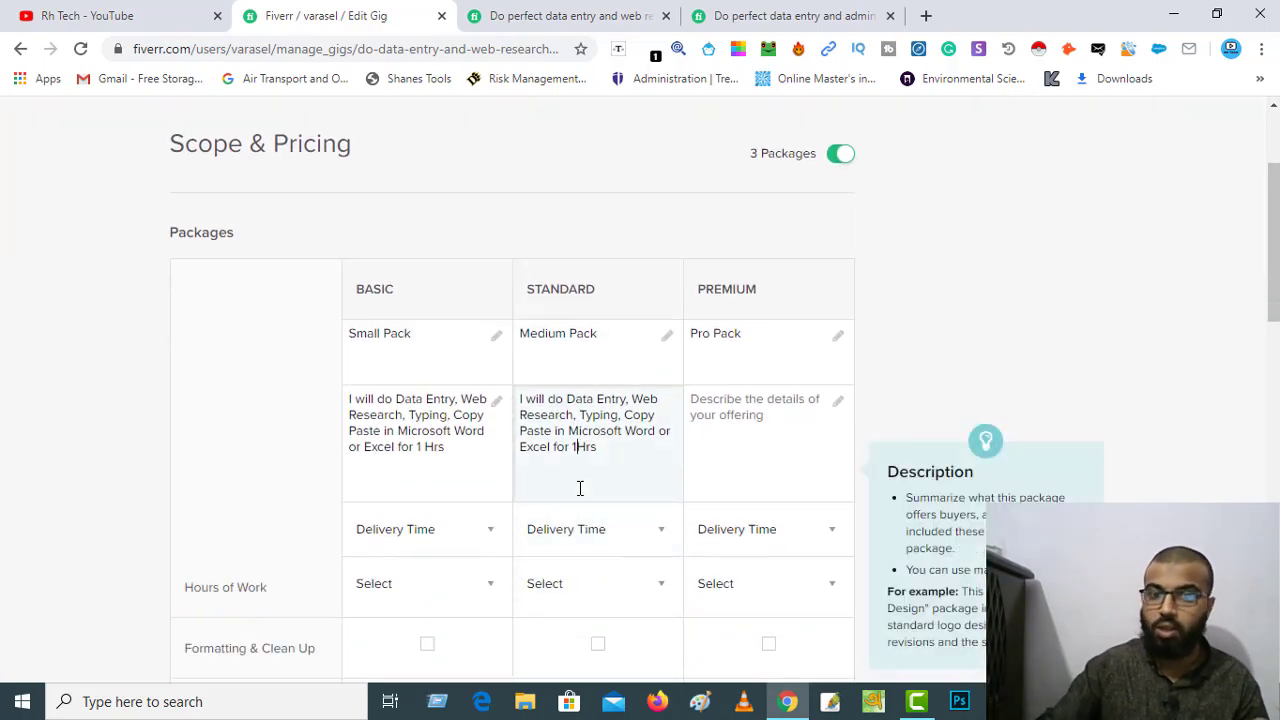
key("BackSpace")
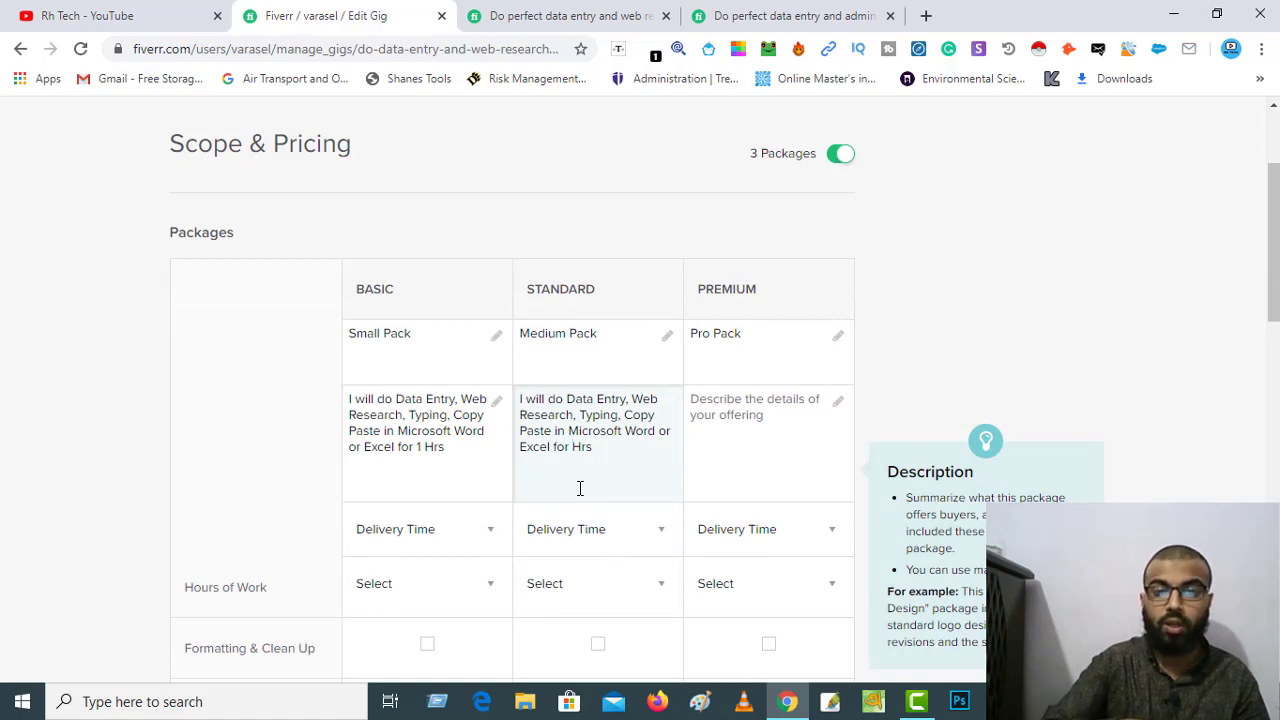
type("3")
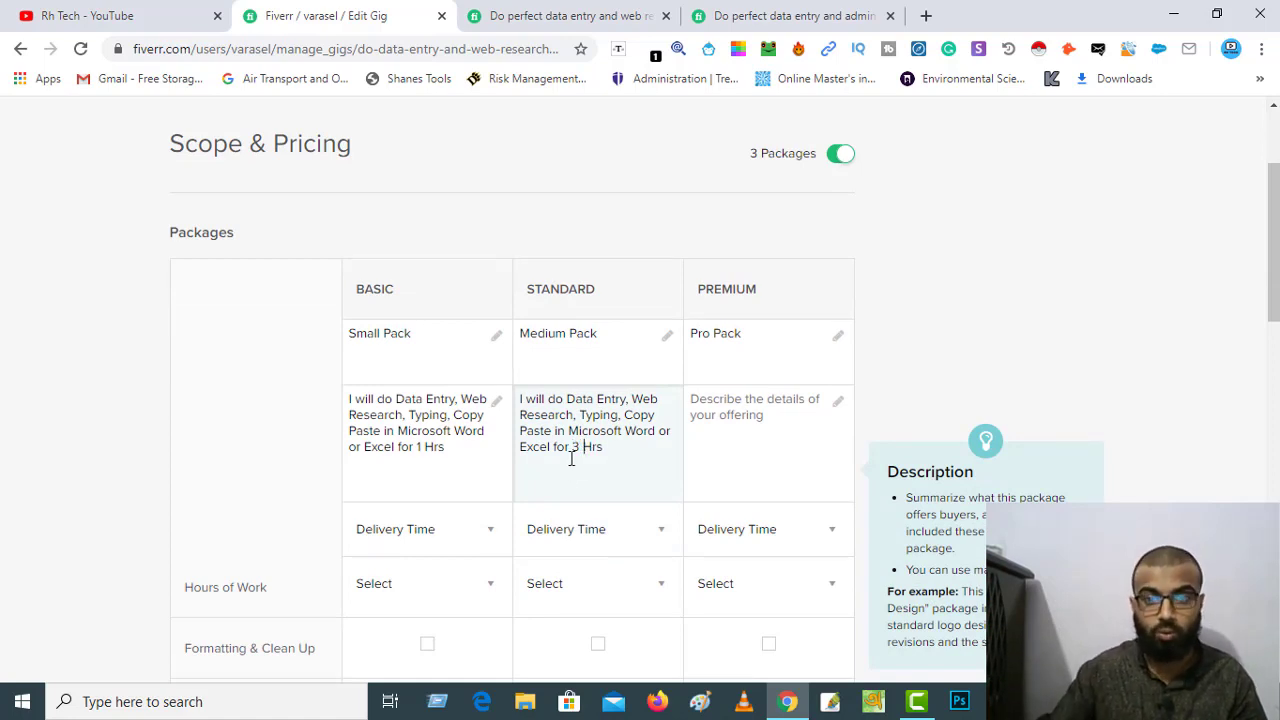
Paste the copied description into the Premium package and change its working time to 4 Hrs.
left_click(764, 416)
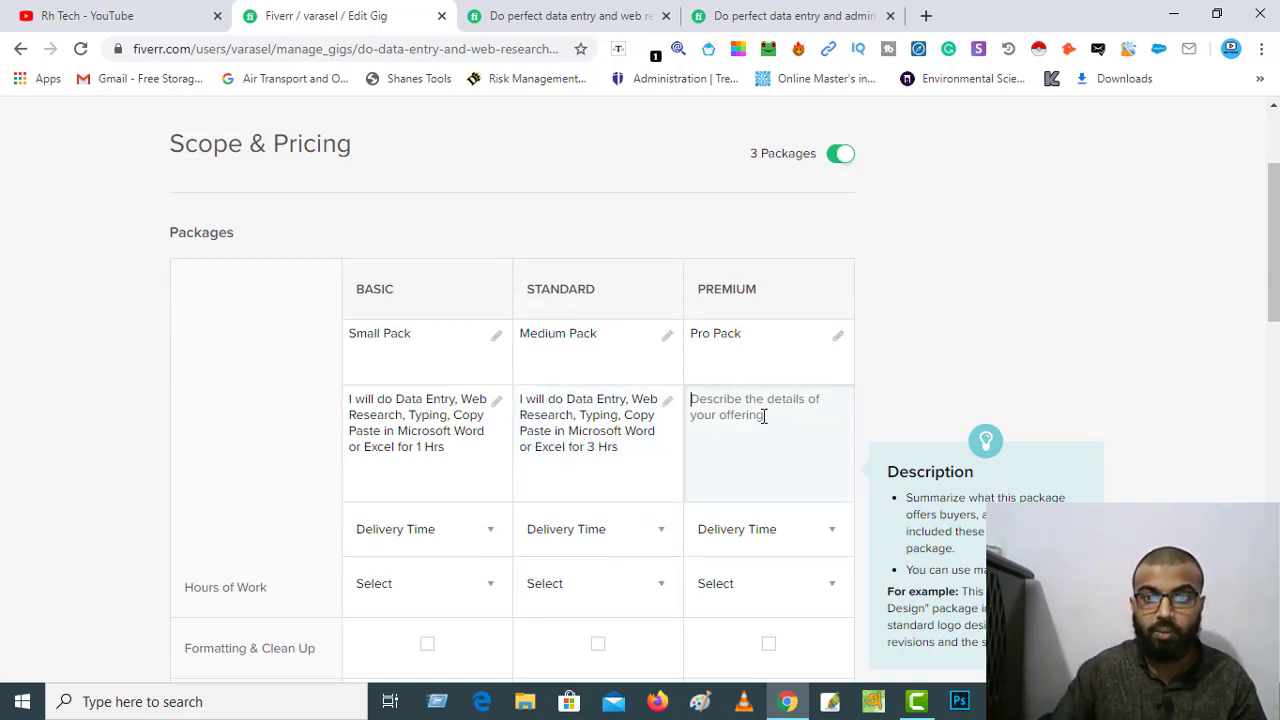
right_click(764, 416)
left_click(817, 240)
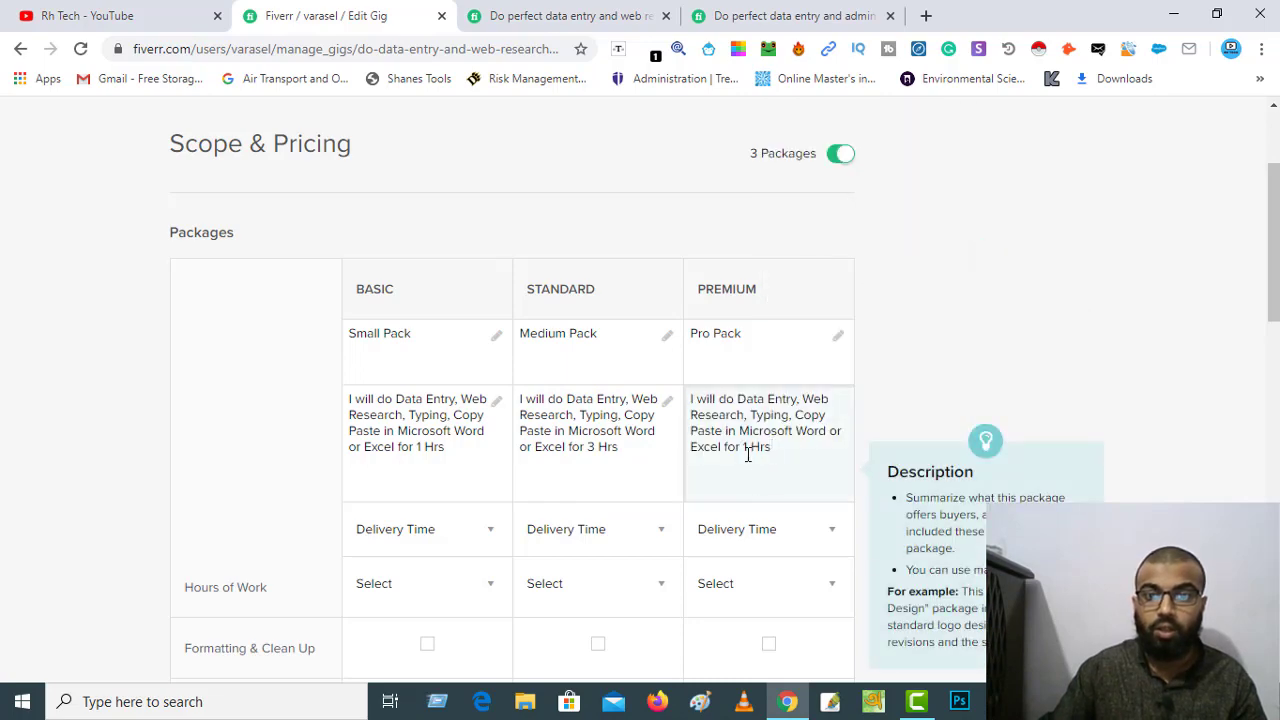
scroll(748, 500, "down", 5)
scroll(745, 352, "up", 1)
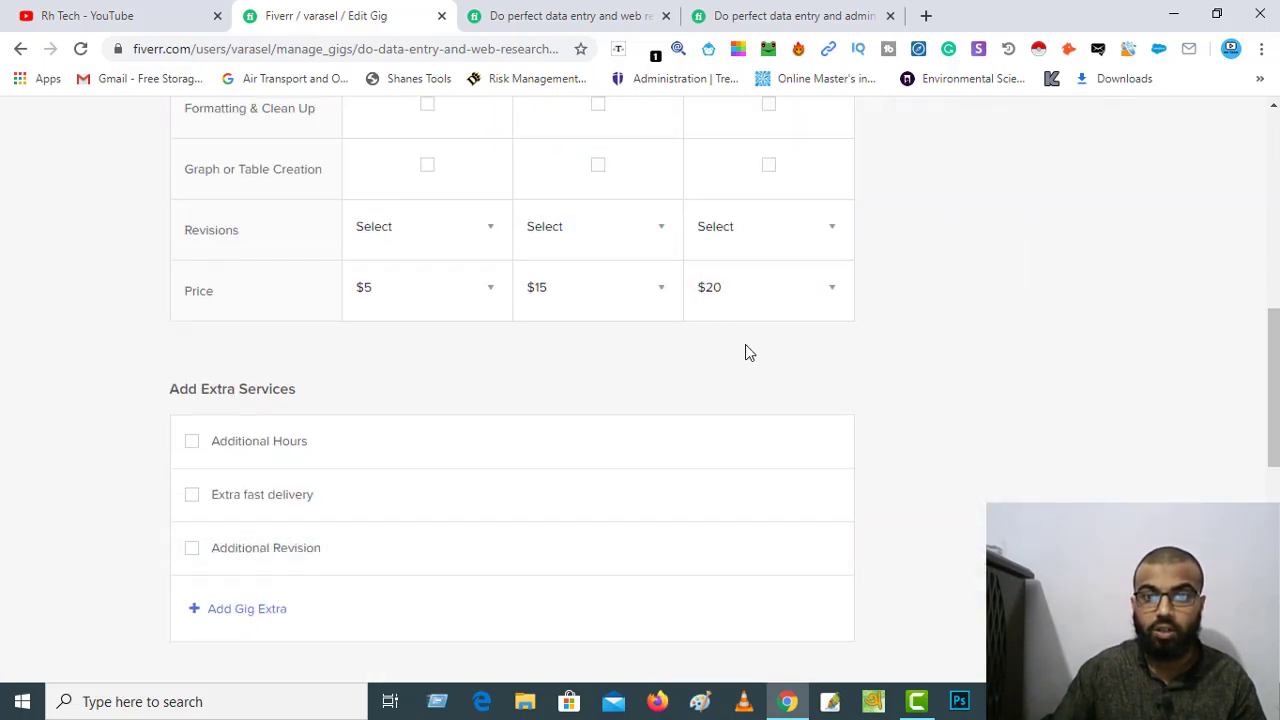
scroll(745, 352, "up", 4)
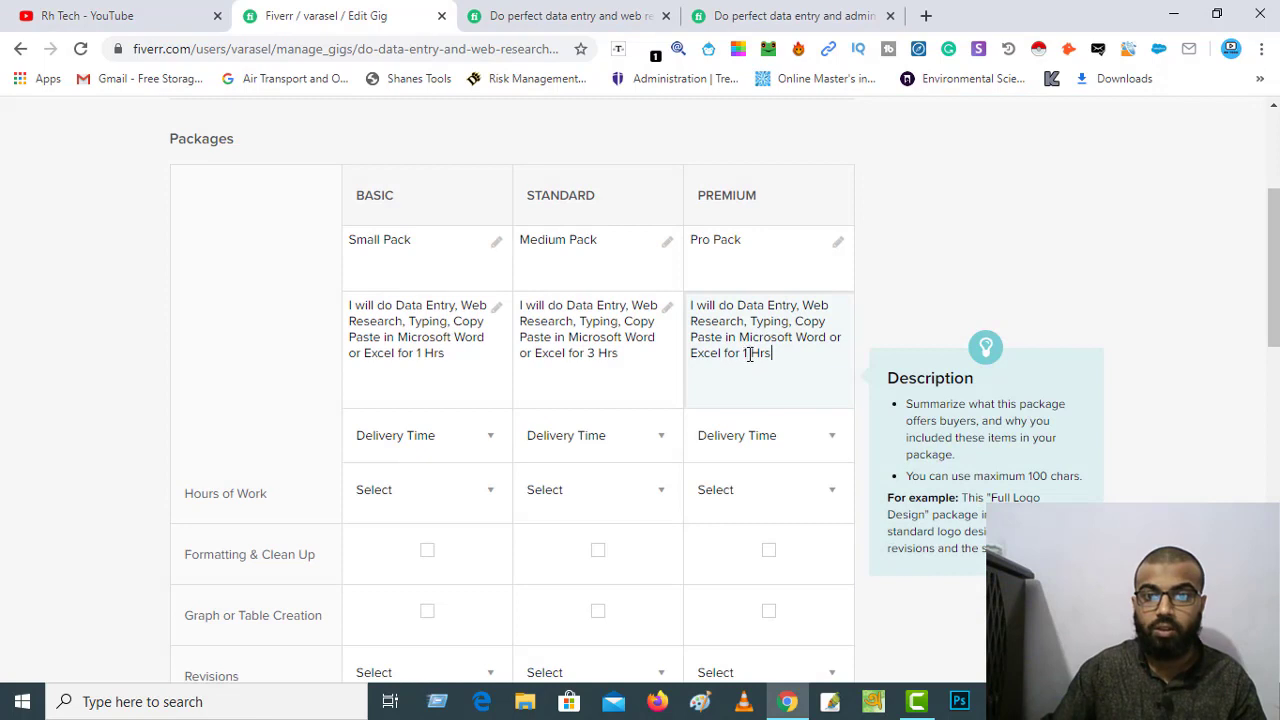
left_click(752, 354)
key("BackSpace")
key("BackSpace")
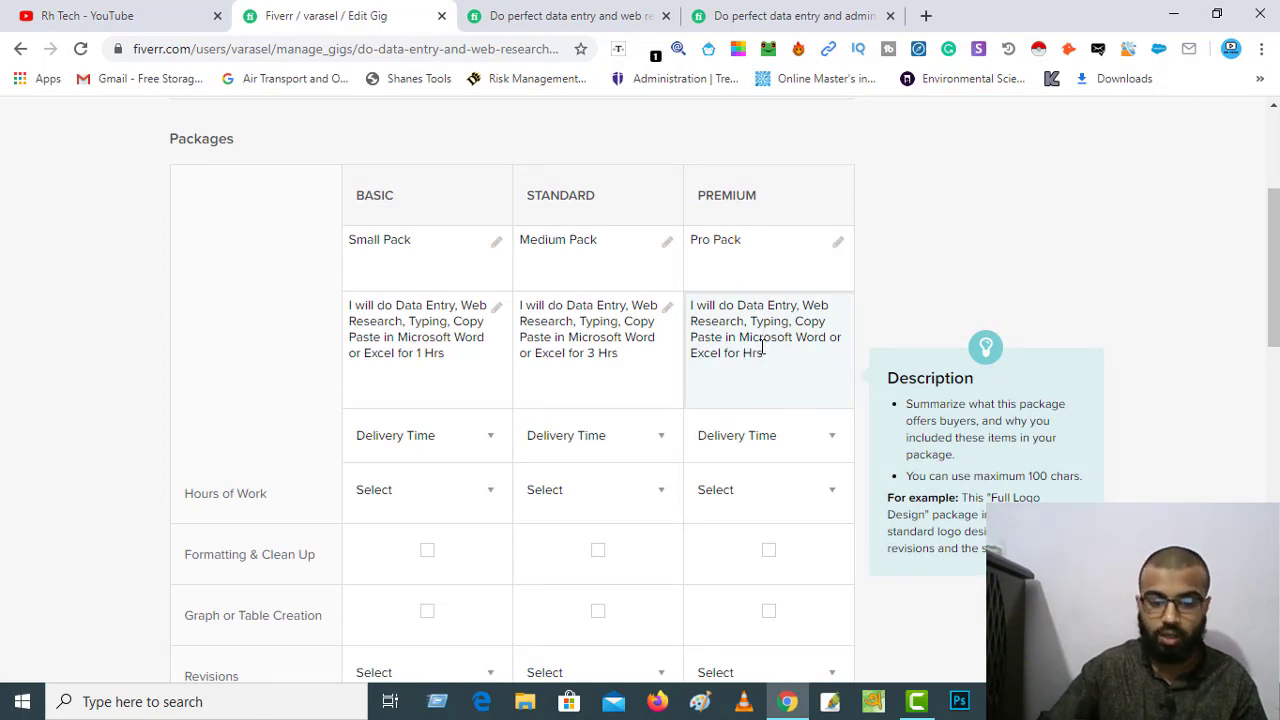
type("4")
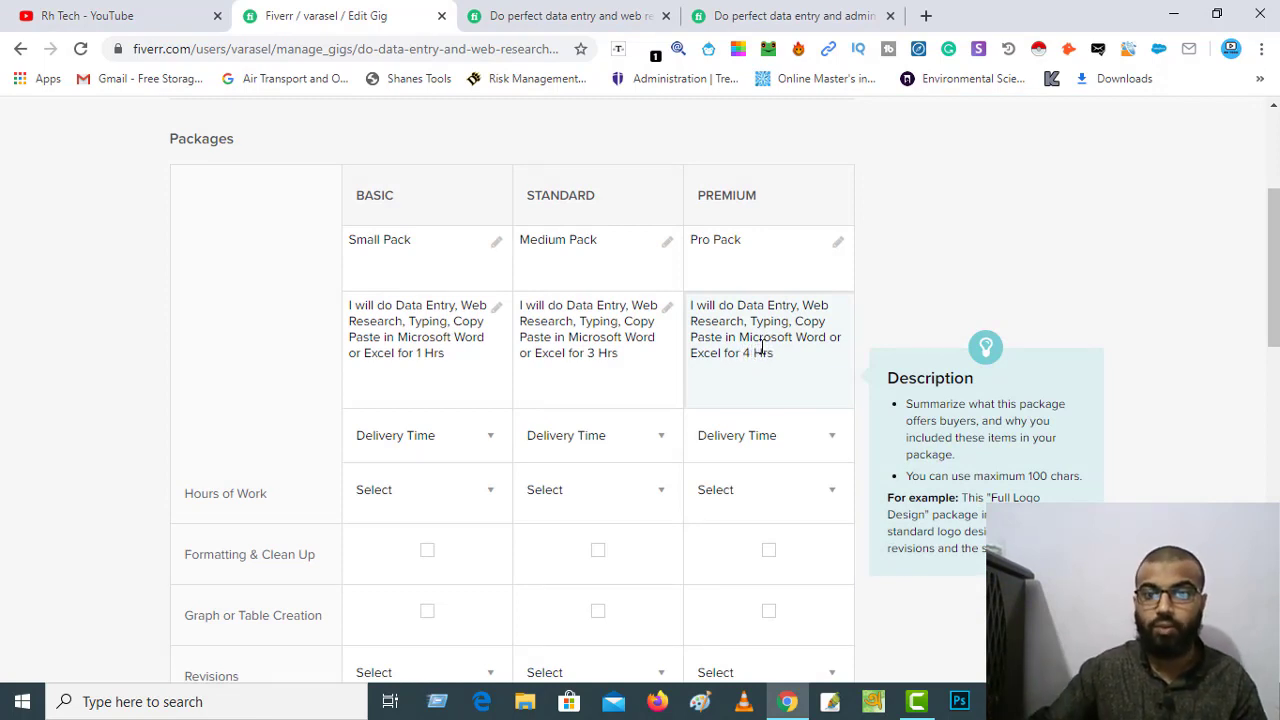
Set the delivery time to 1 day for Basic, 2 days for Standard and 3 days for Premium.
scroll(741, 401, "down", 2)
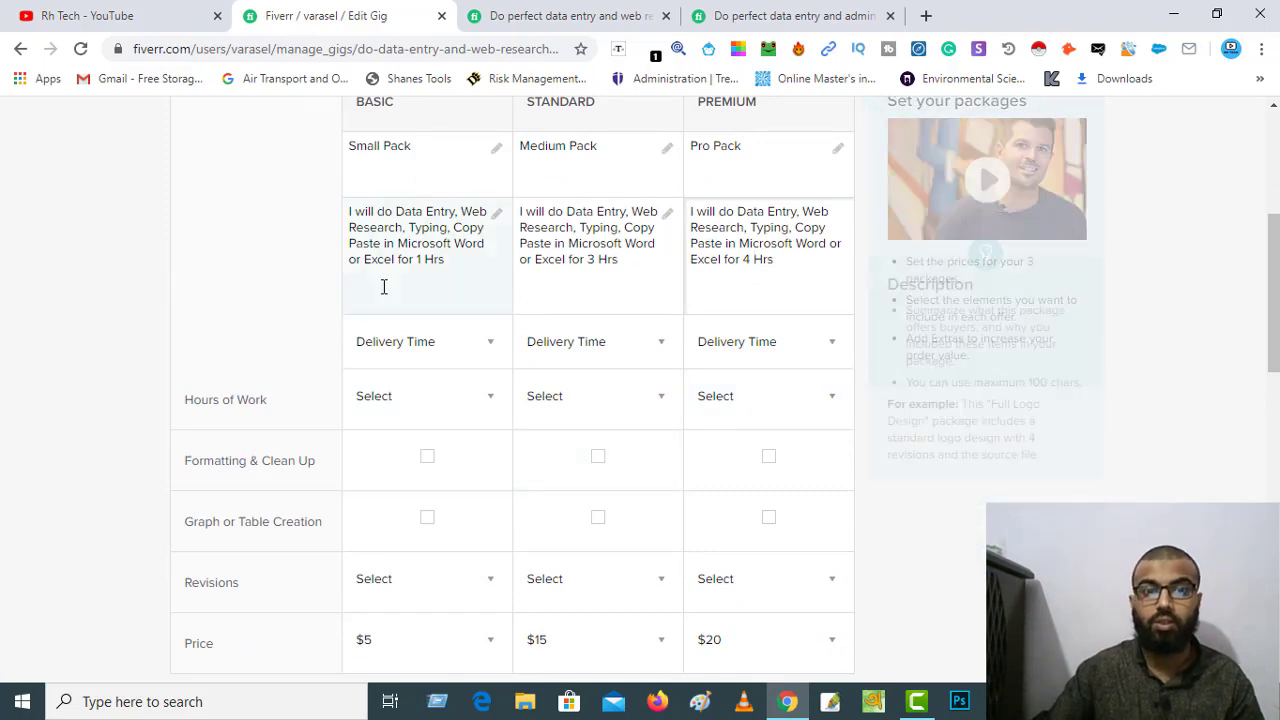
scroll(557, 414, "up", 2)
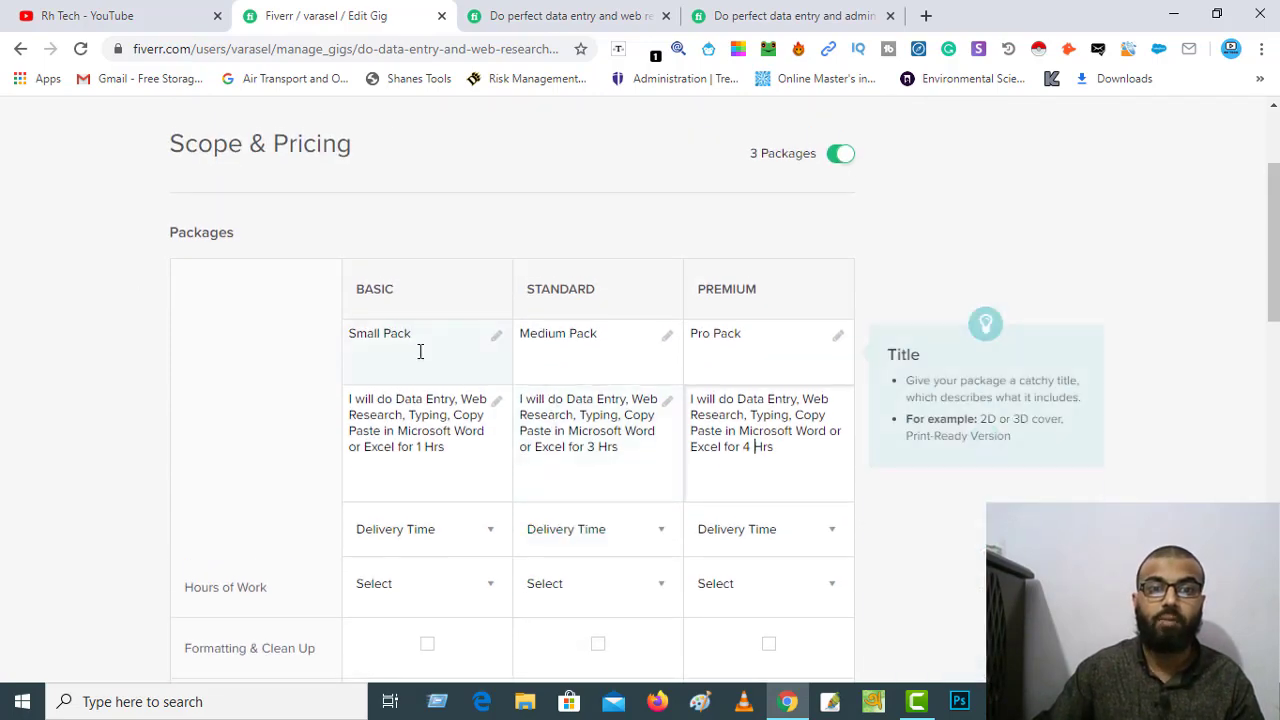
scroll(426, 342, "down", 2)
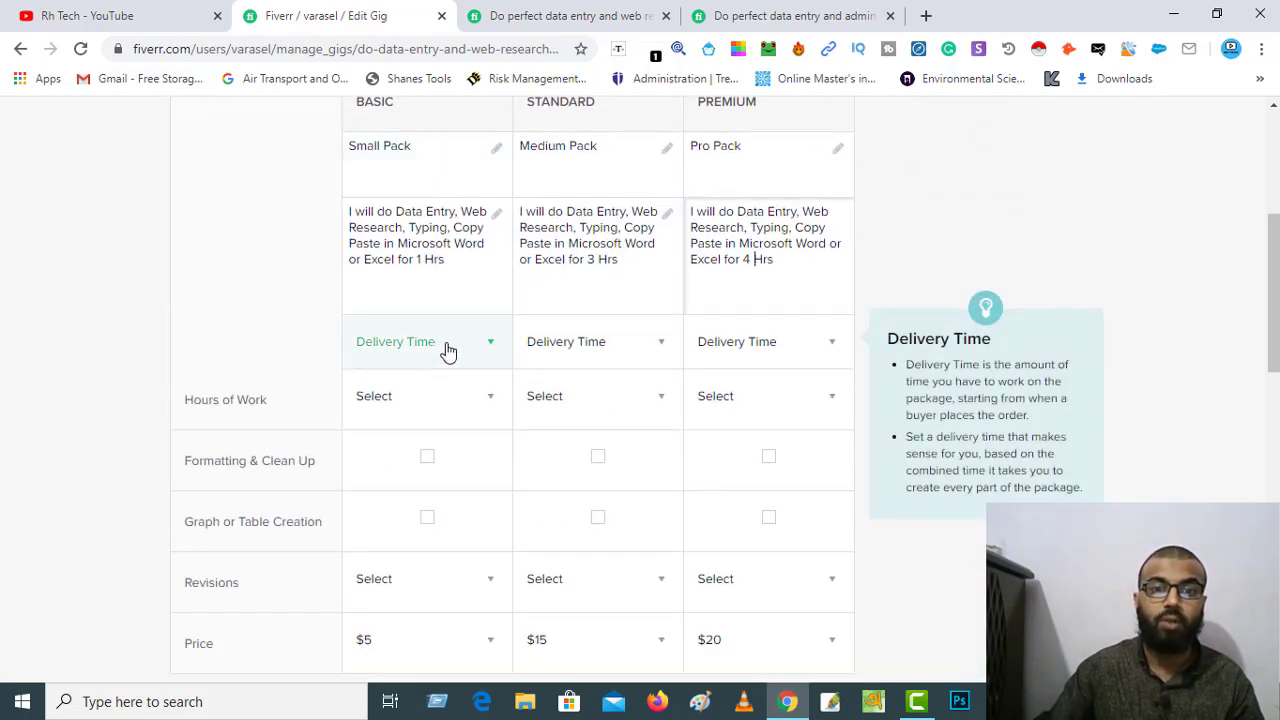
left_click(449, 349)
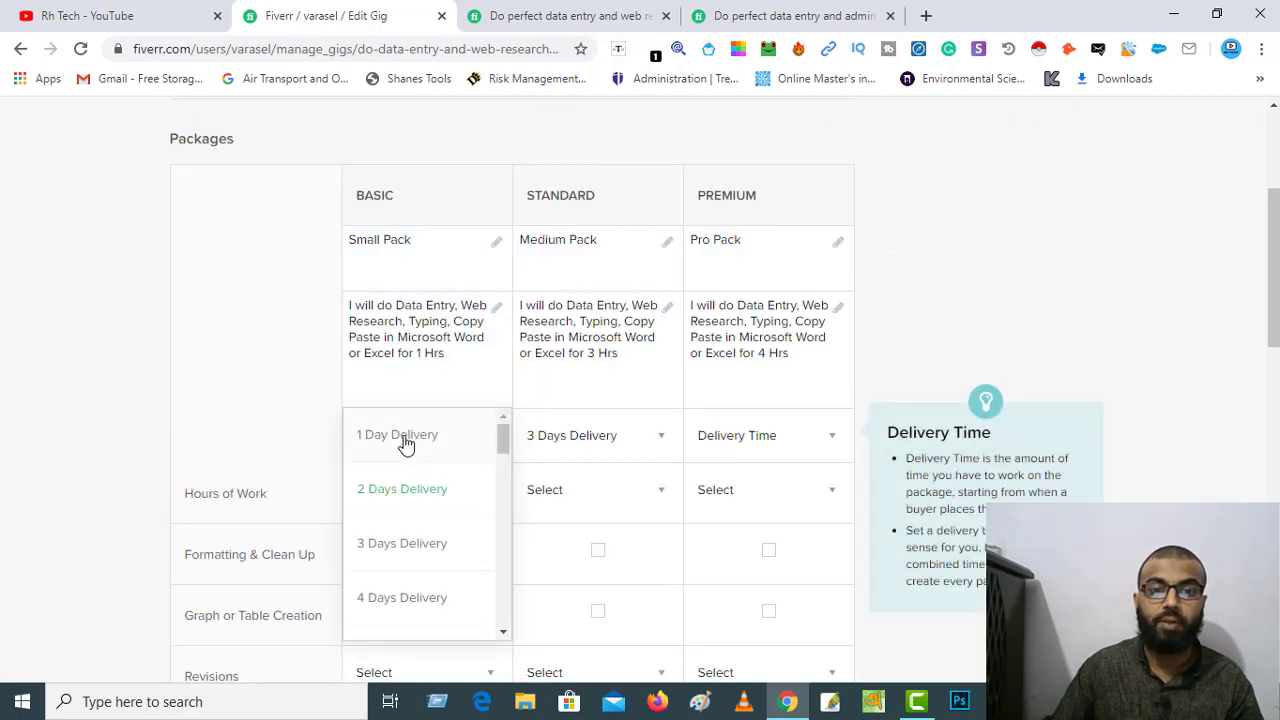
left_click(405, 443)
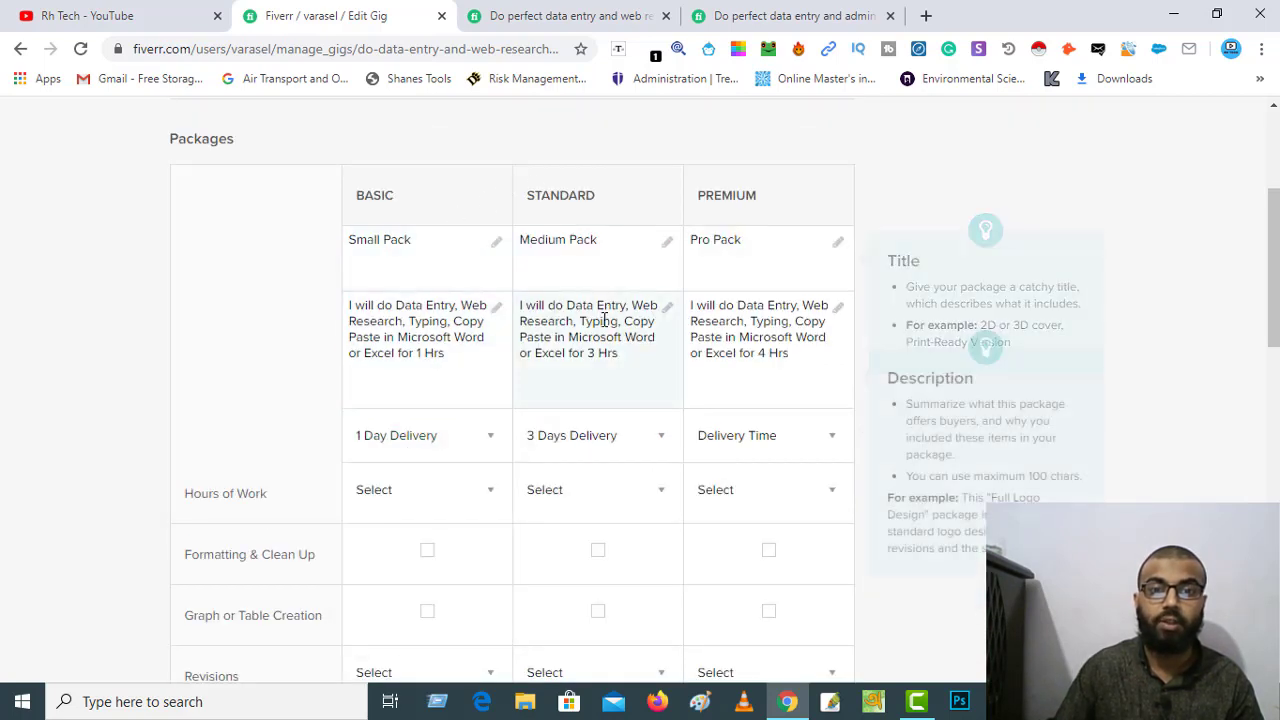
left_click(657, 449)
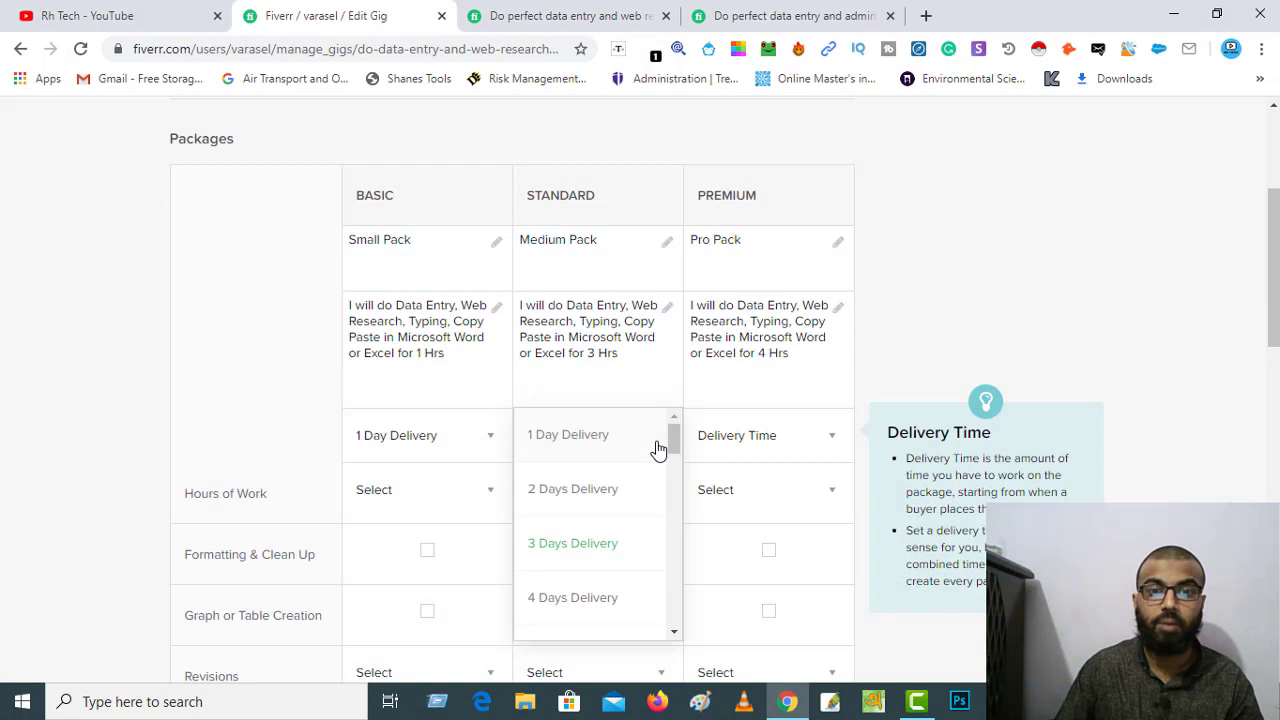
left_click(583, 488)
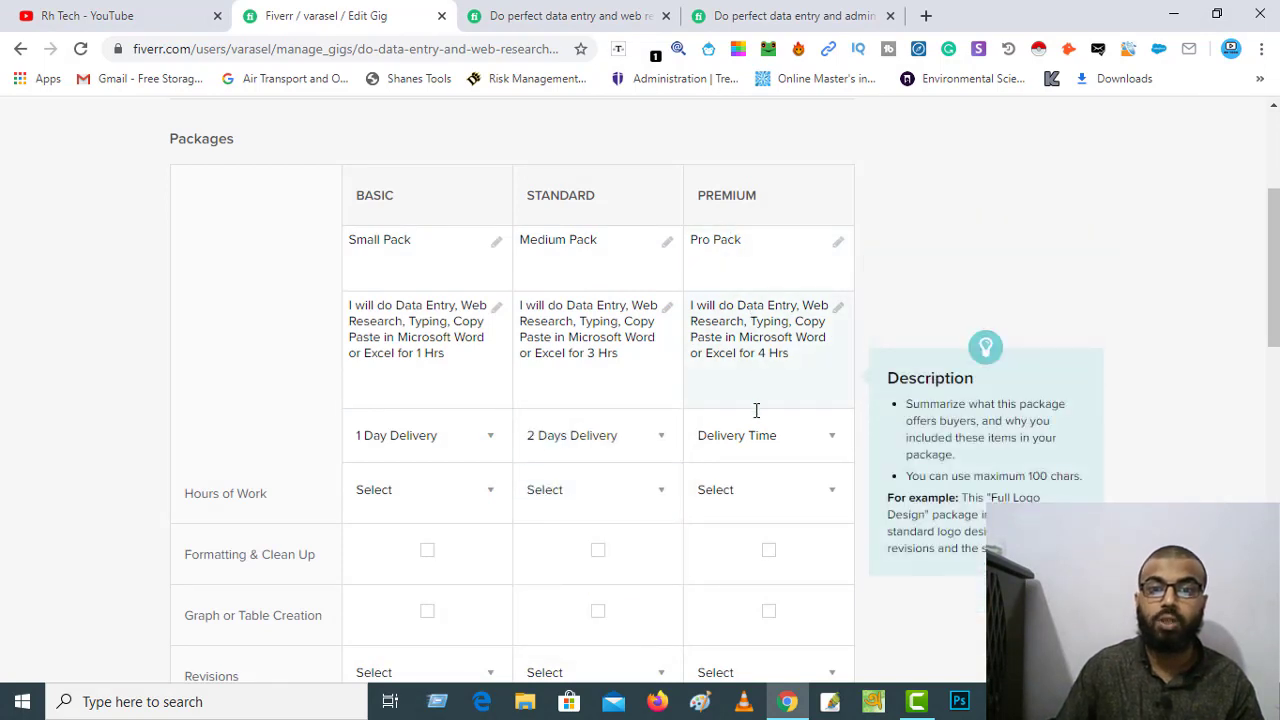
left_click(805, 438)
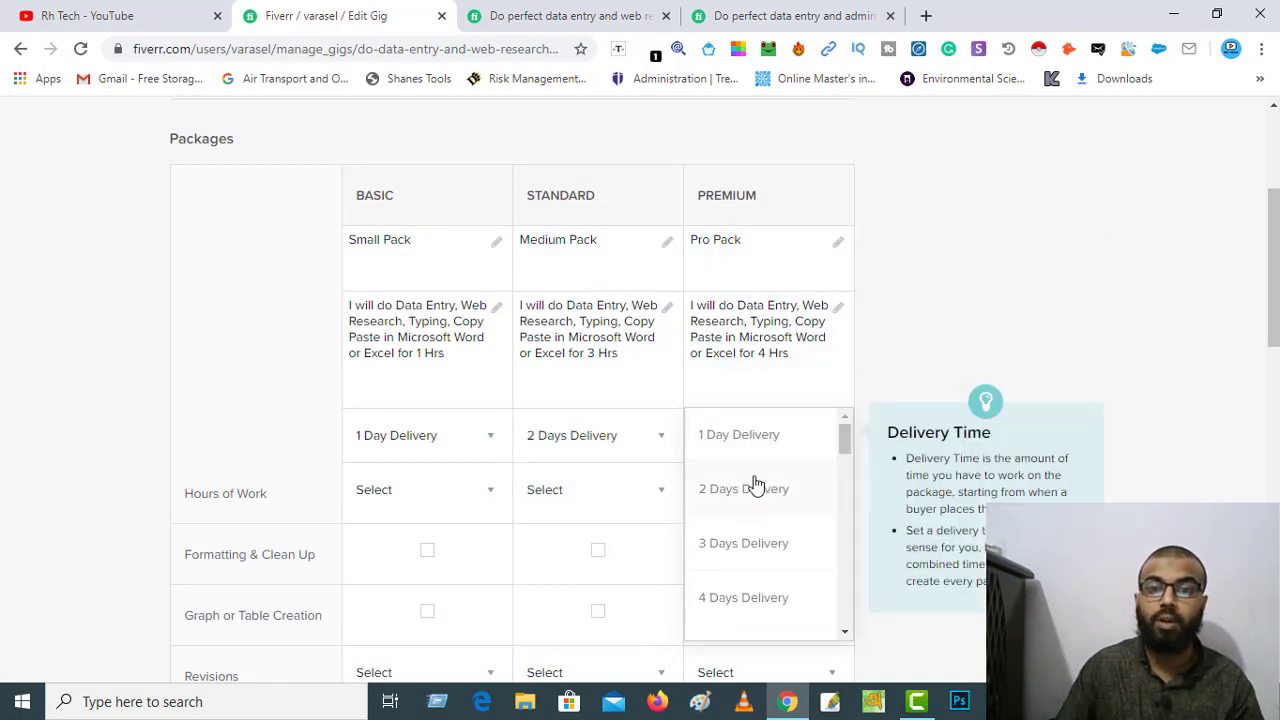
left_click(733, 545)
Set the hours of work to 1 for Basic, 3 for Standard and 4 for Premium.
scroll(457, 446, "down", 1)
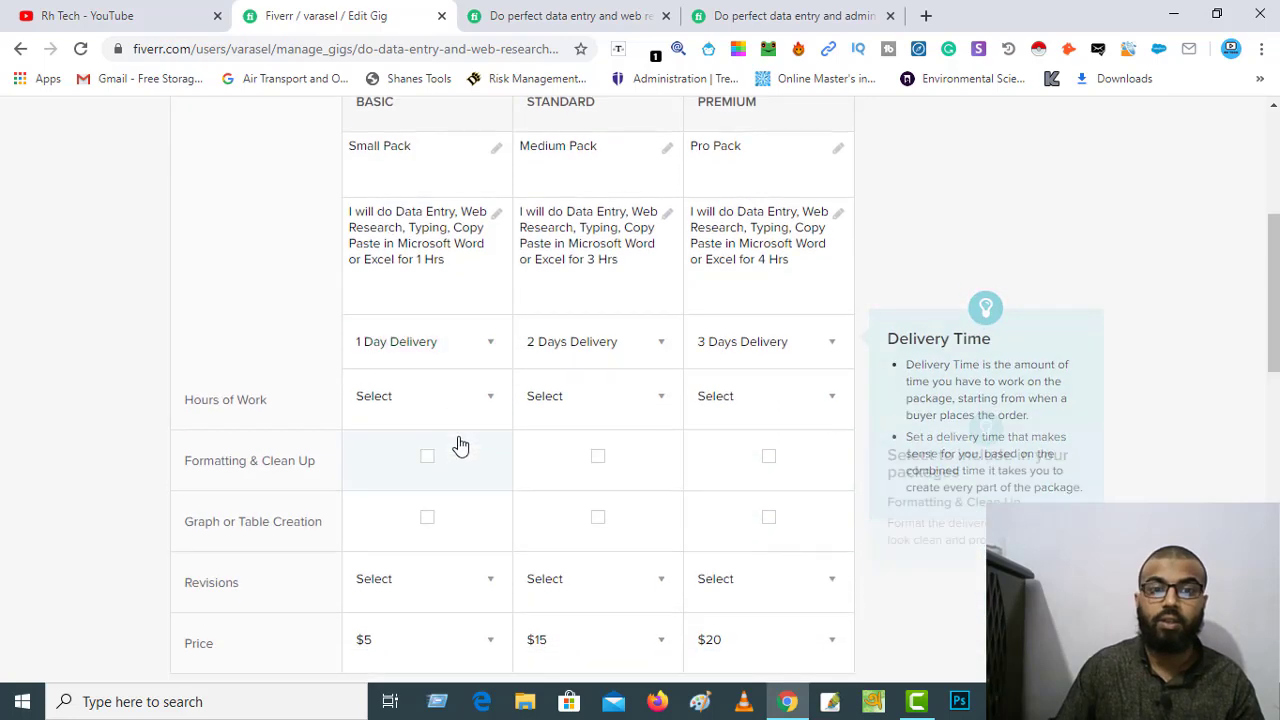
left_click(475, 413)
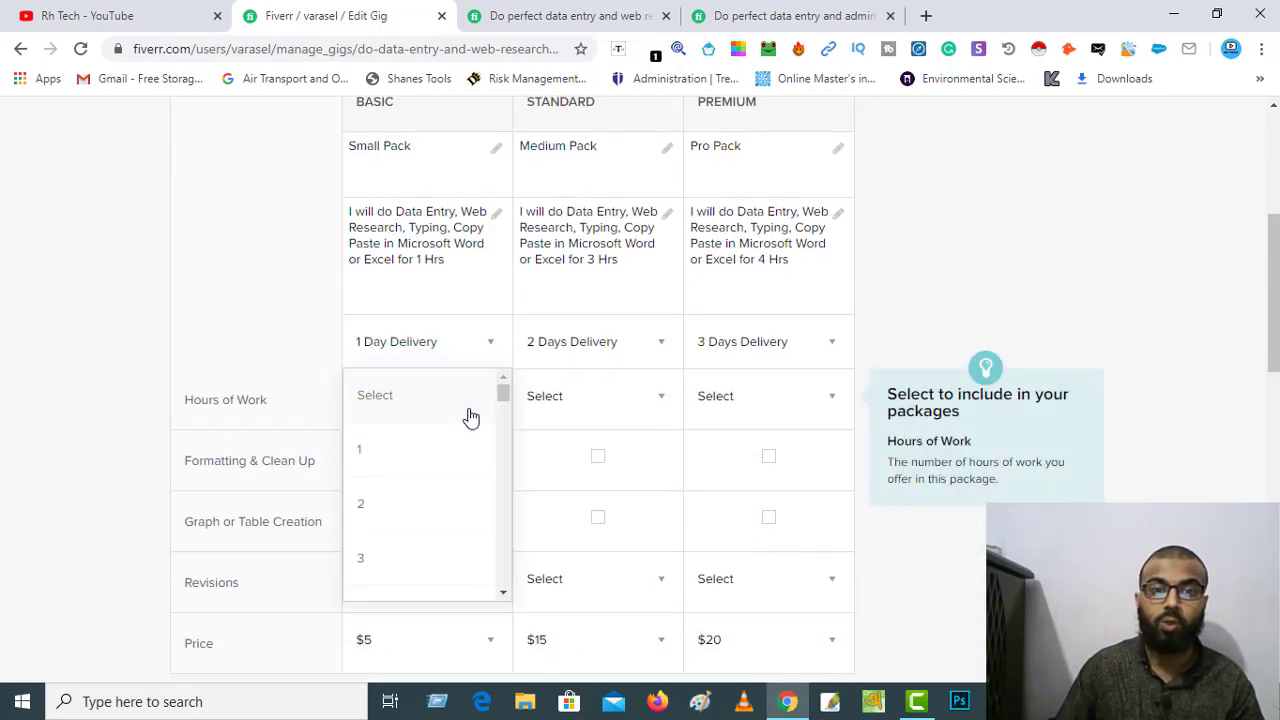
left_click(360, 451)
scroll(432, 370, "up", 2)
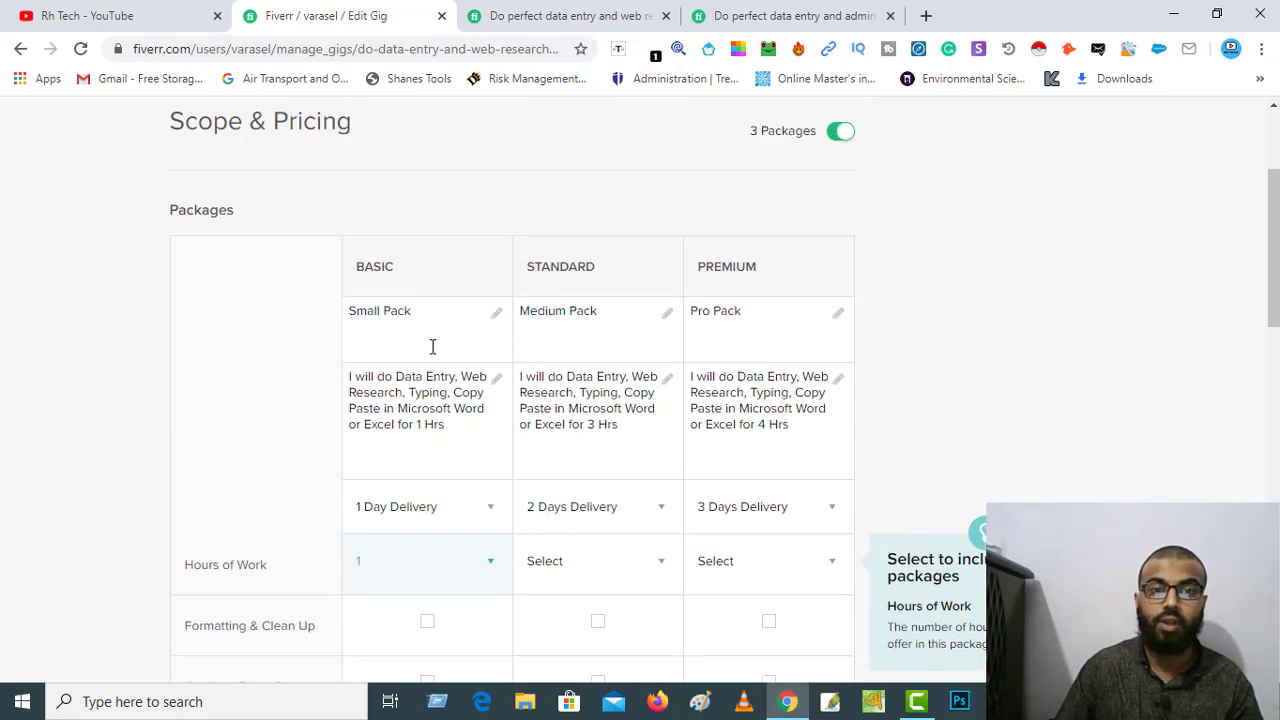
scroll(400, 432, "down", 1)
scroll(400, 435, "down", 1)
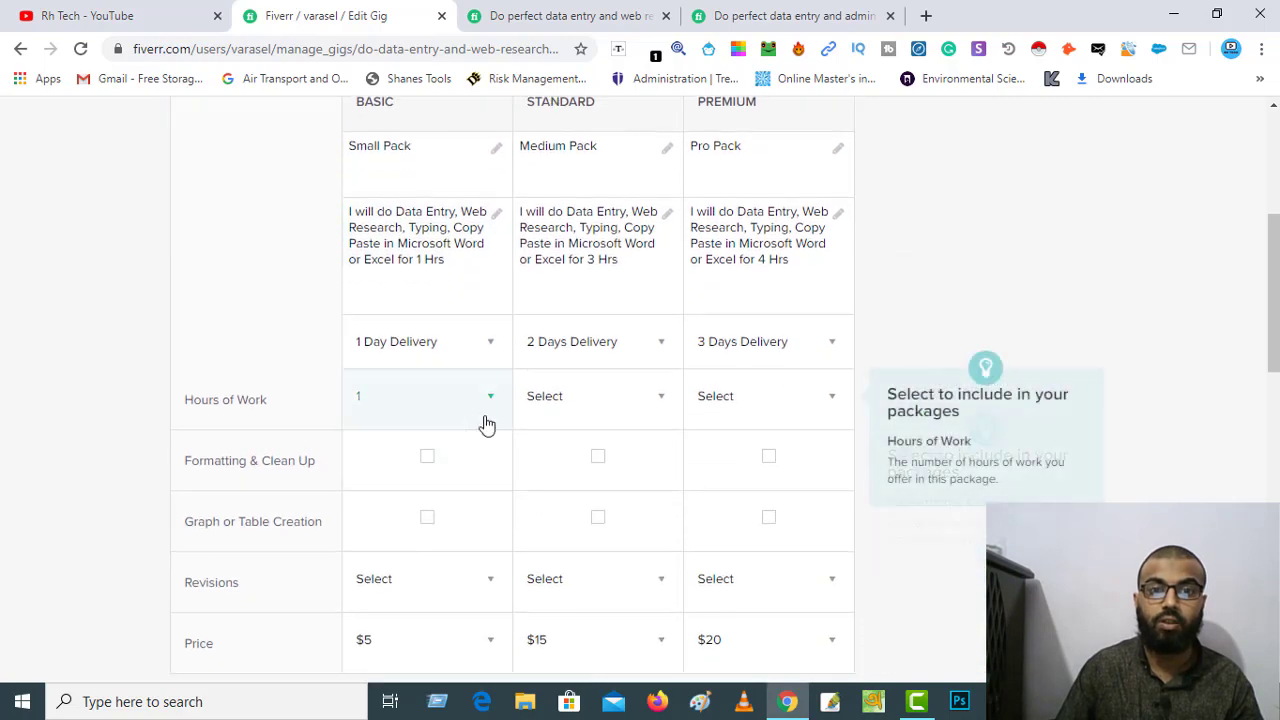
left_click(612, 410)
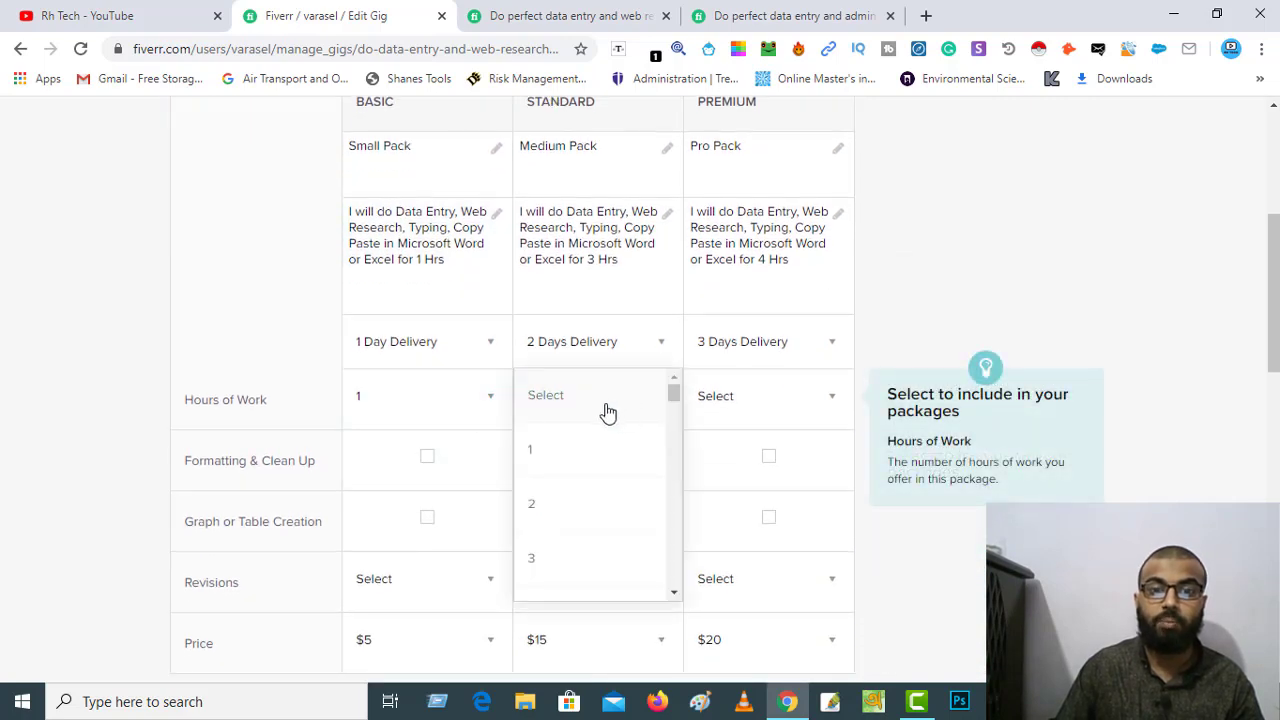
left_click(537, 503)
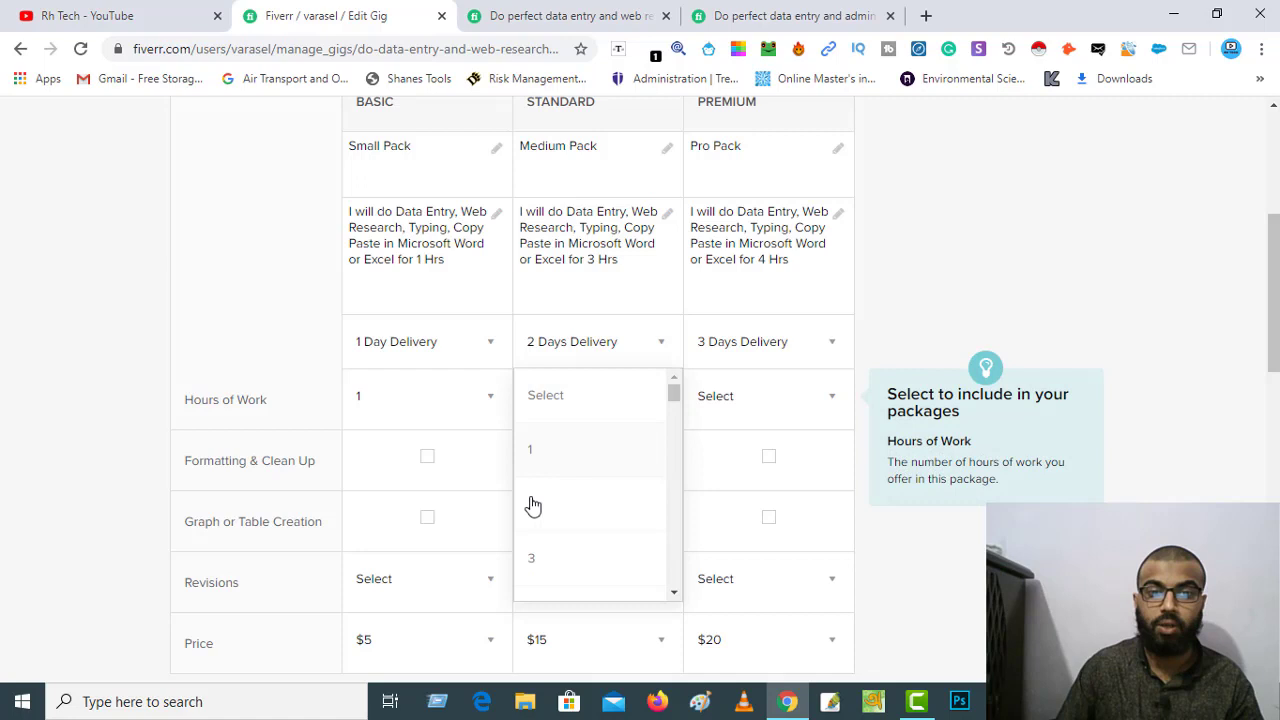
left_click(536, 564)
left_click(750, 412)
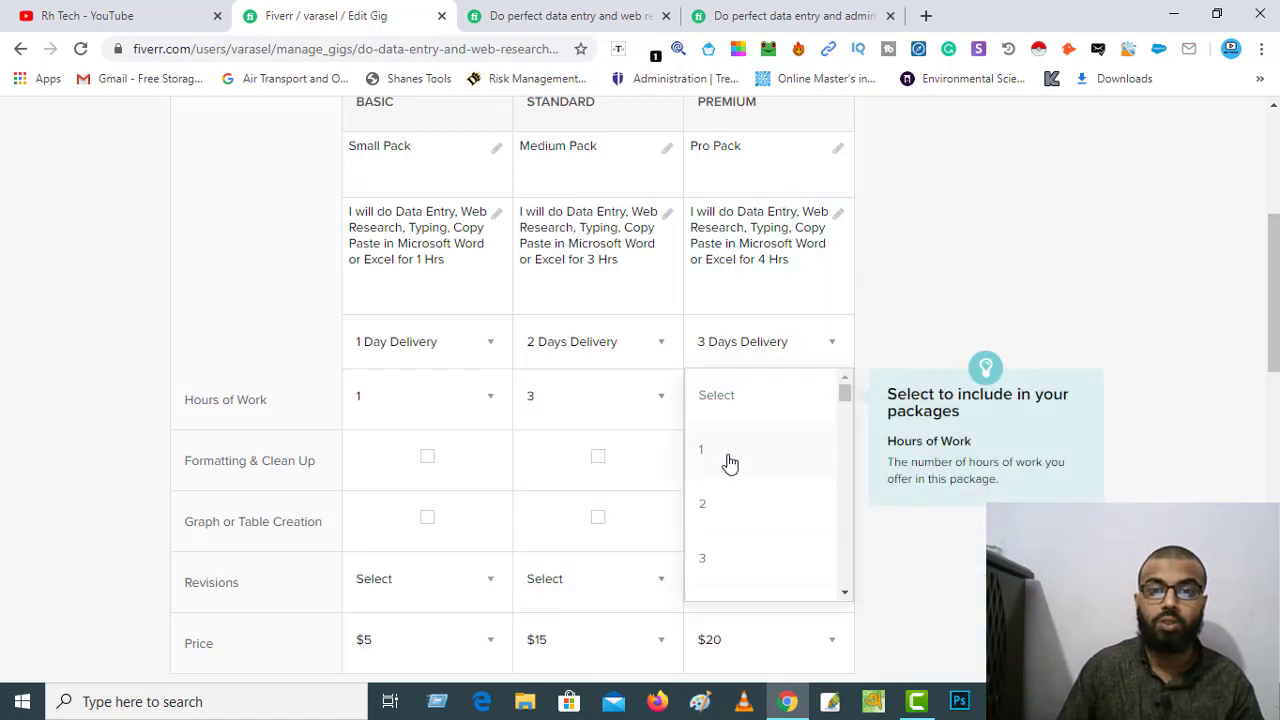
scroll(716, 552, "down", 1)
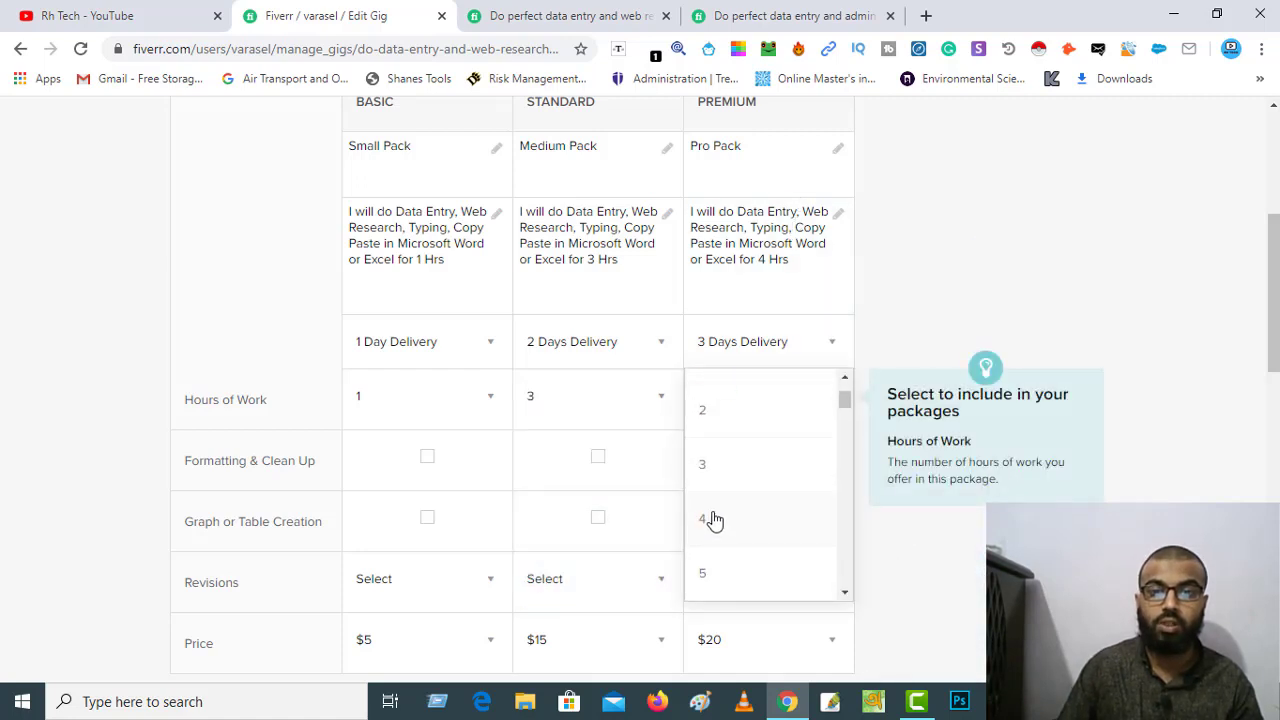
left_click(711, 520)
Include Formatting & Clean Up and Graph or Table Creation in the Basic, Standard and Premium packages.
scroll(551, 351, "down", 2)
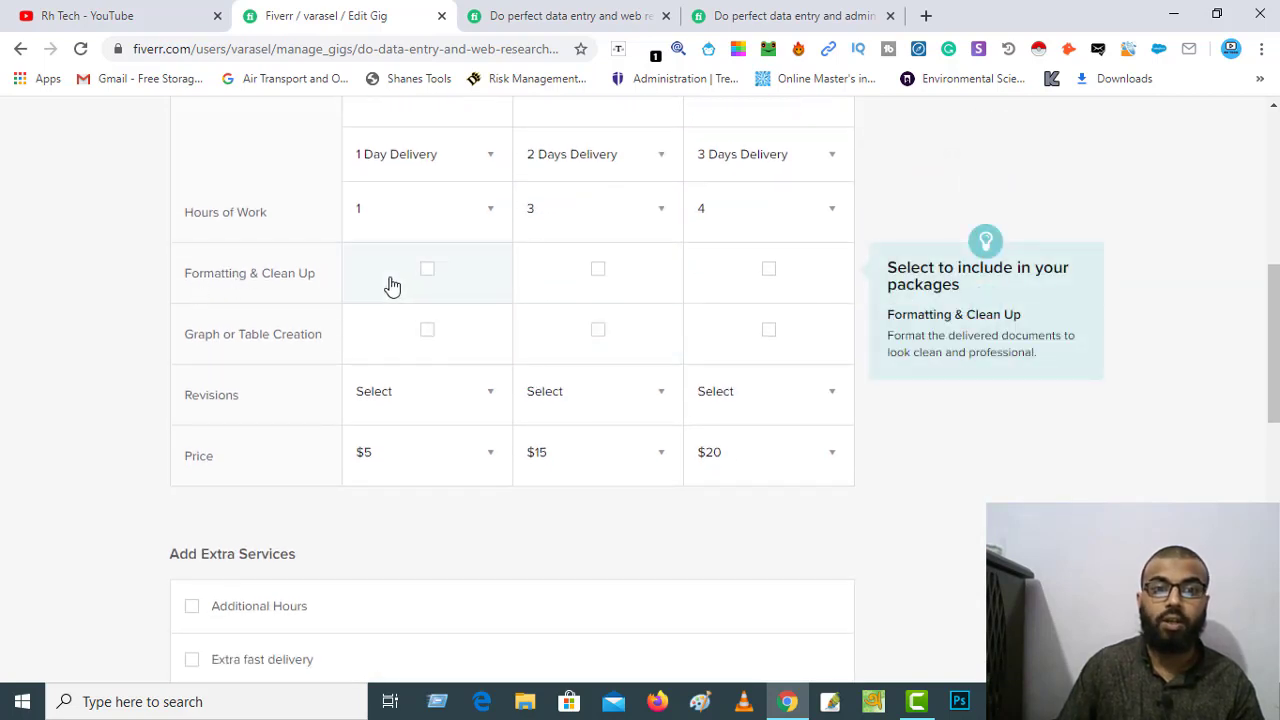
left_click(427, 274)
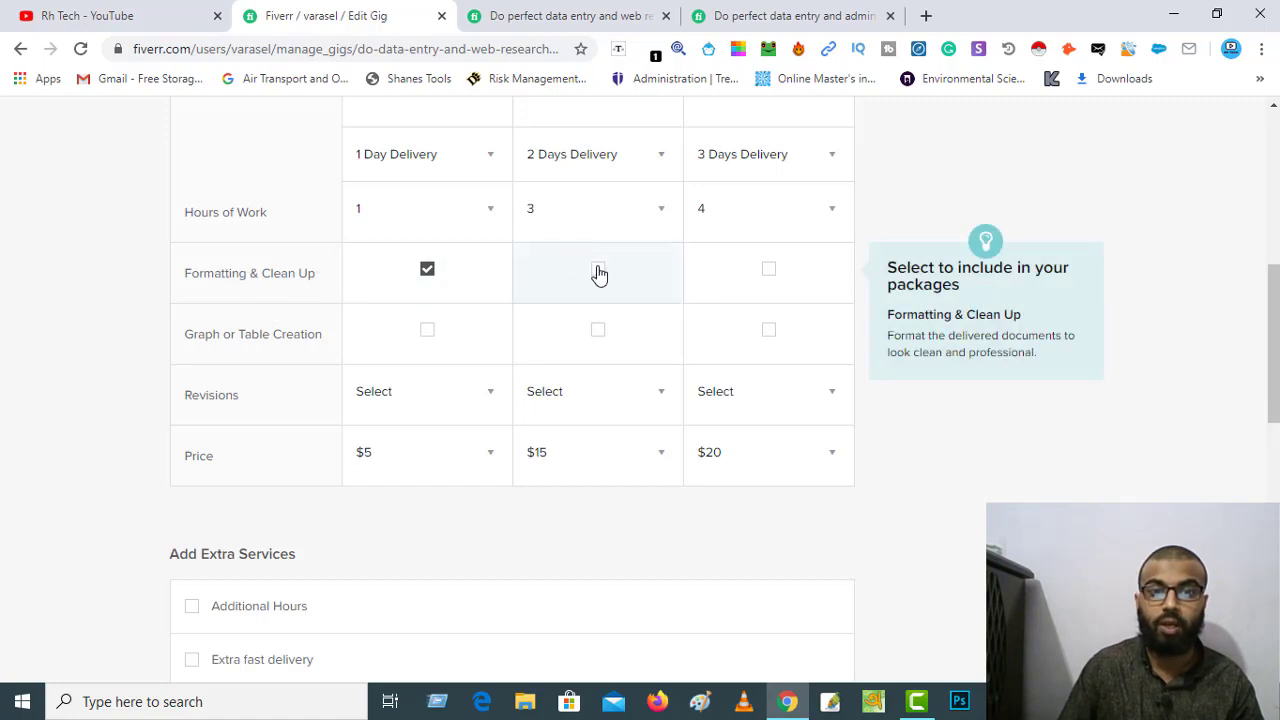
left_click(767, 275)
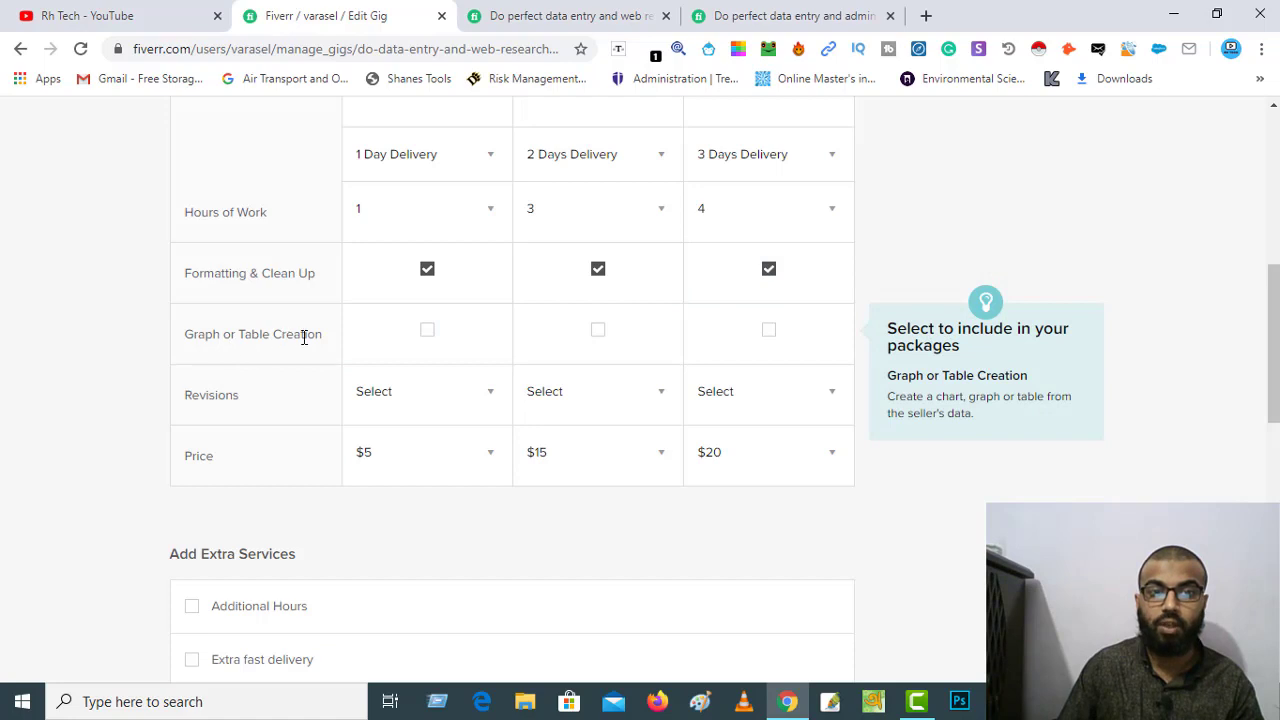
left_click(429, 332)
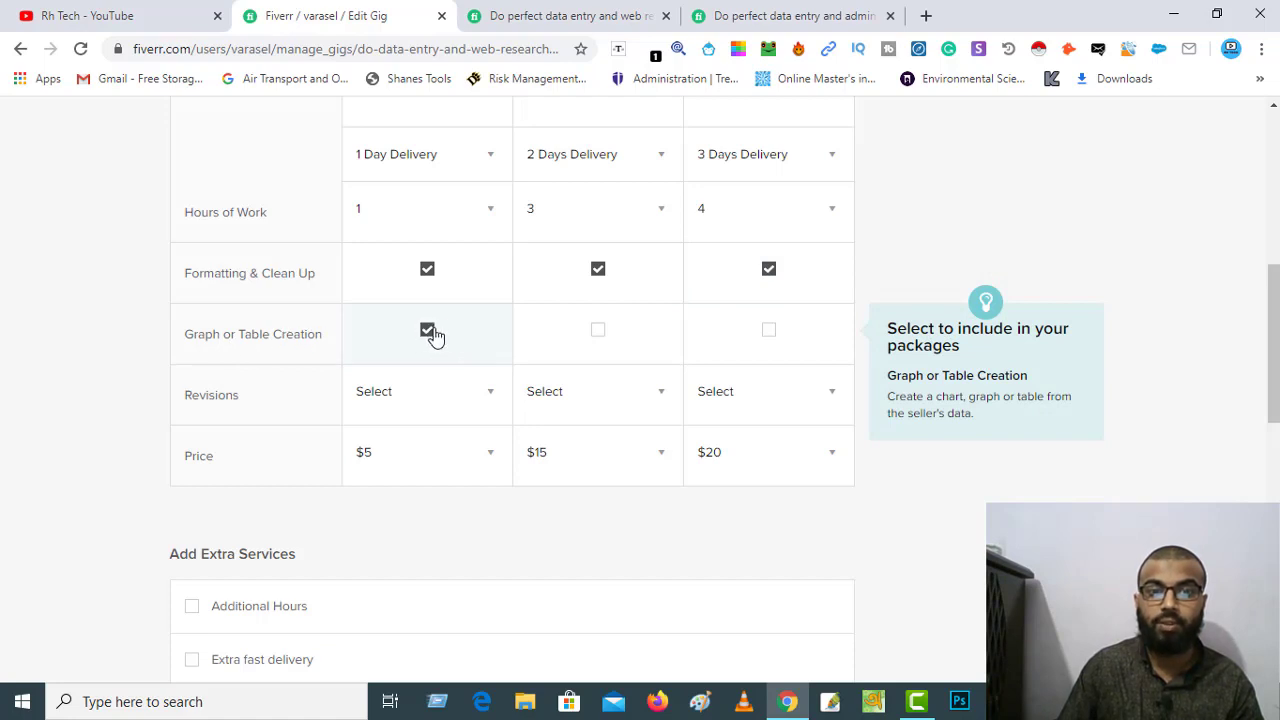
left_click(600, 334)
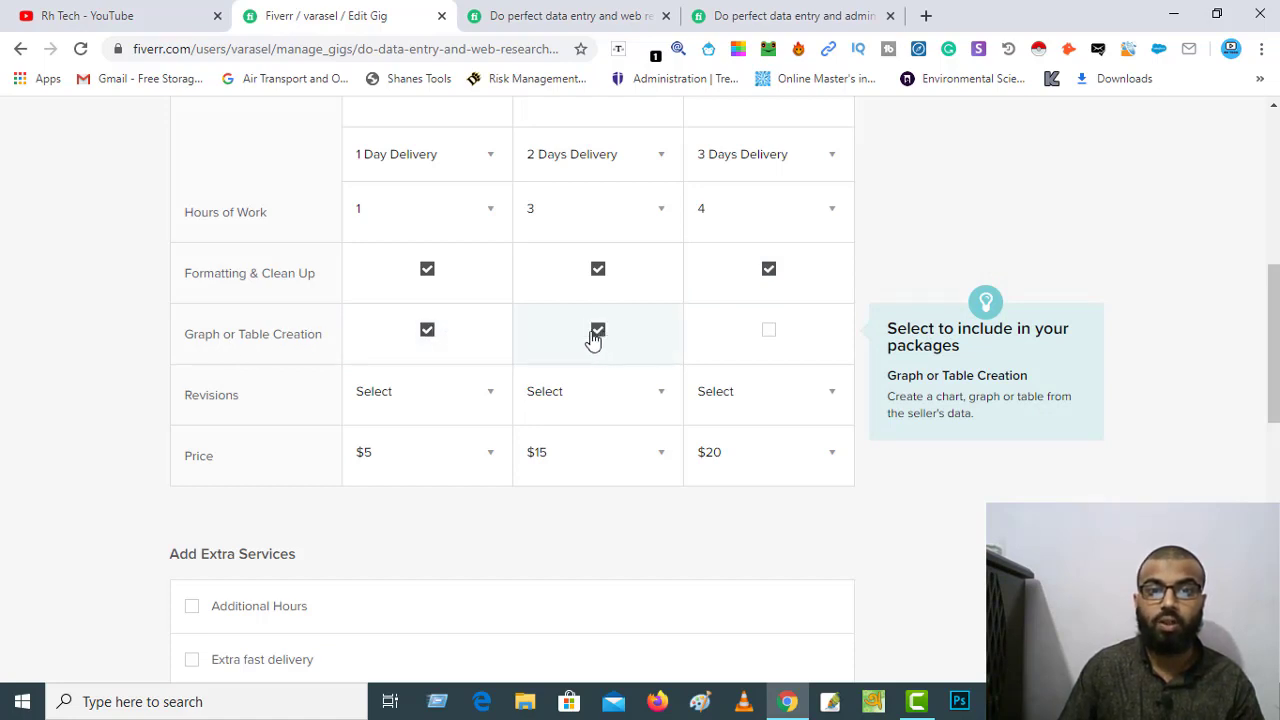
left_click(769, 333)
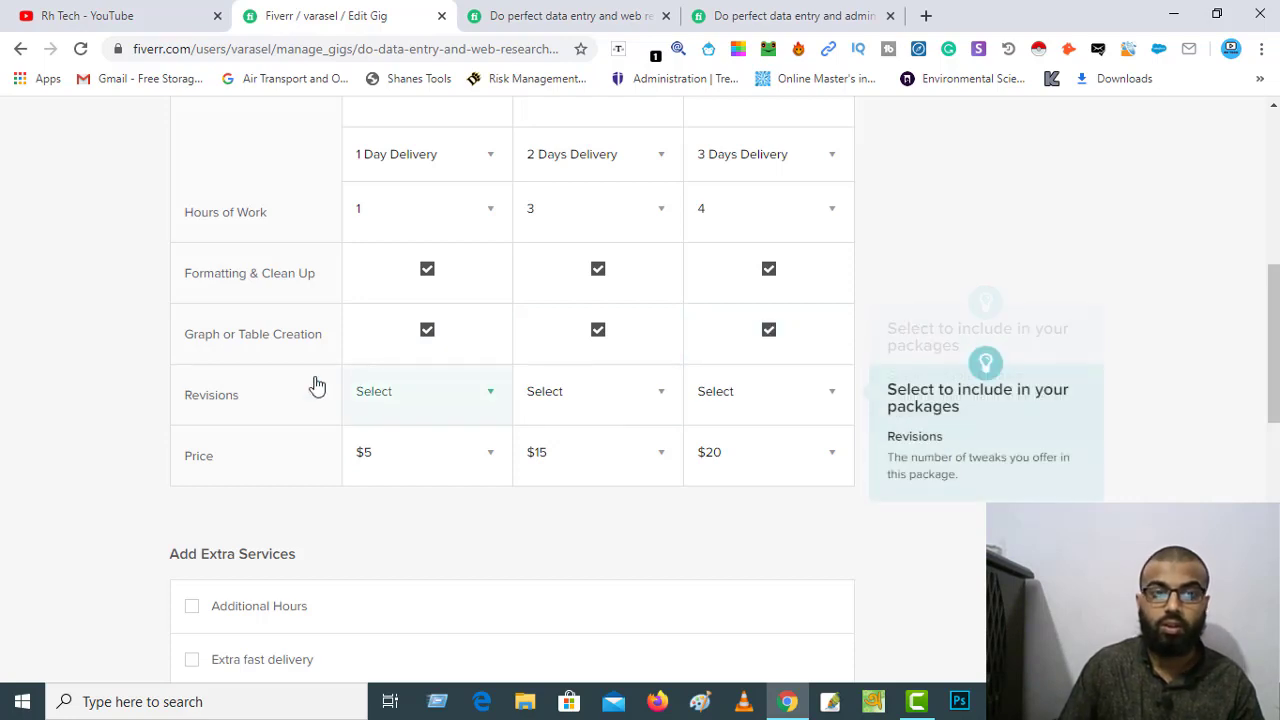
Set the Basic package's revisions to Unlimited.
left_click(439, 397)
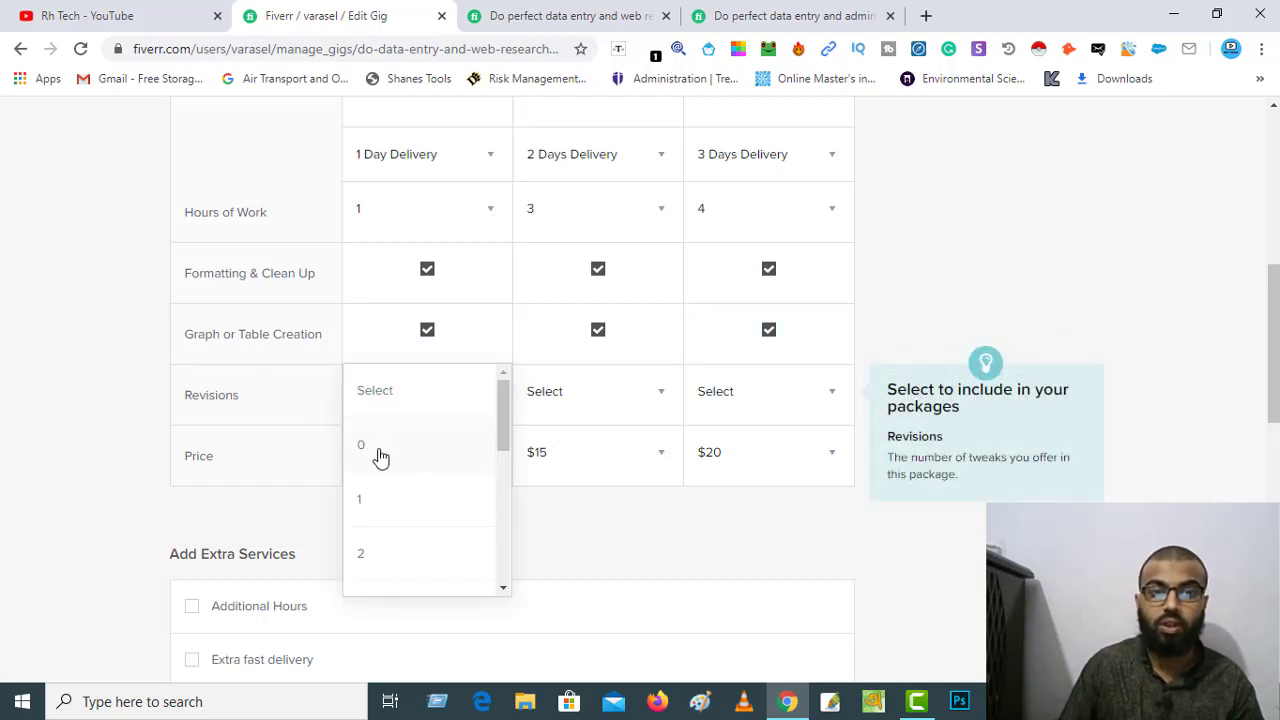
left_click(364, 503)
left_click(623, 385)
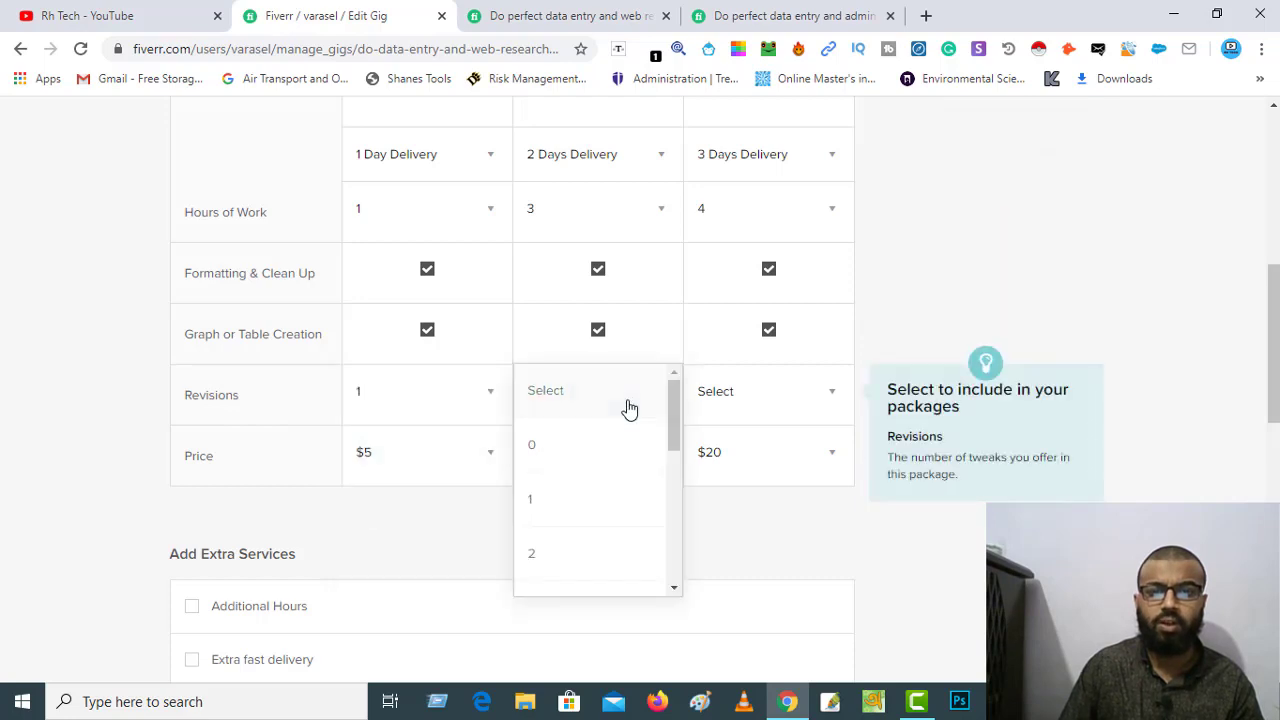
left_click(471, 403)
scroll(394, 428, "down", 8)
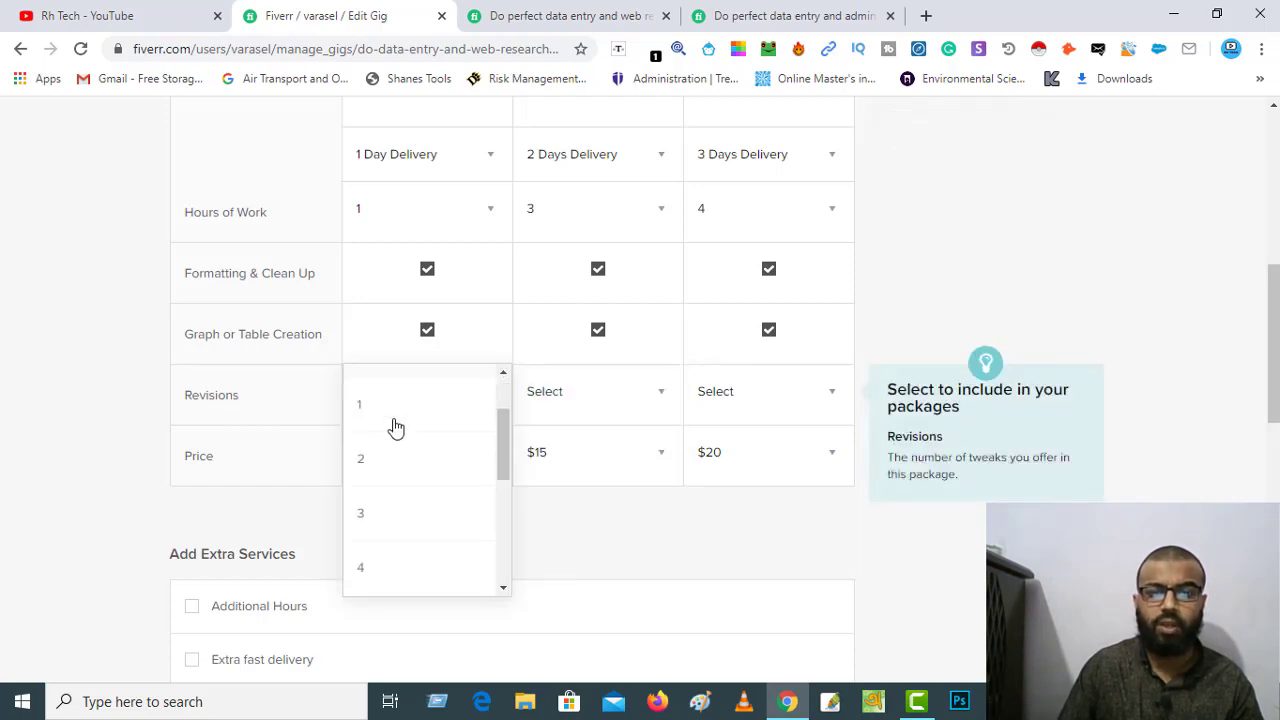
scroll(380, 520, "up", 2)
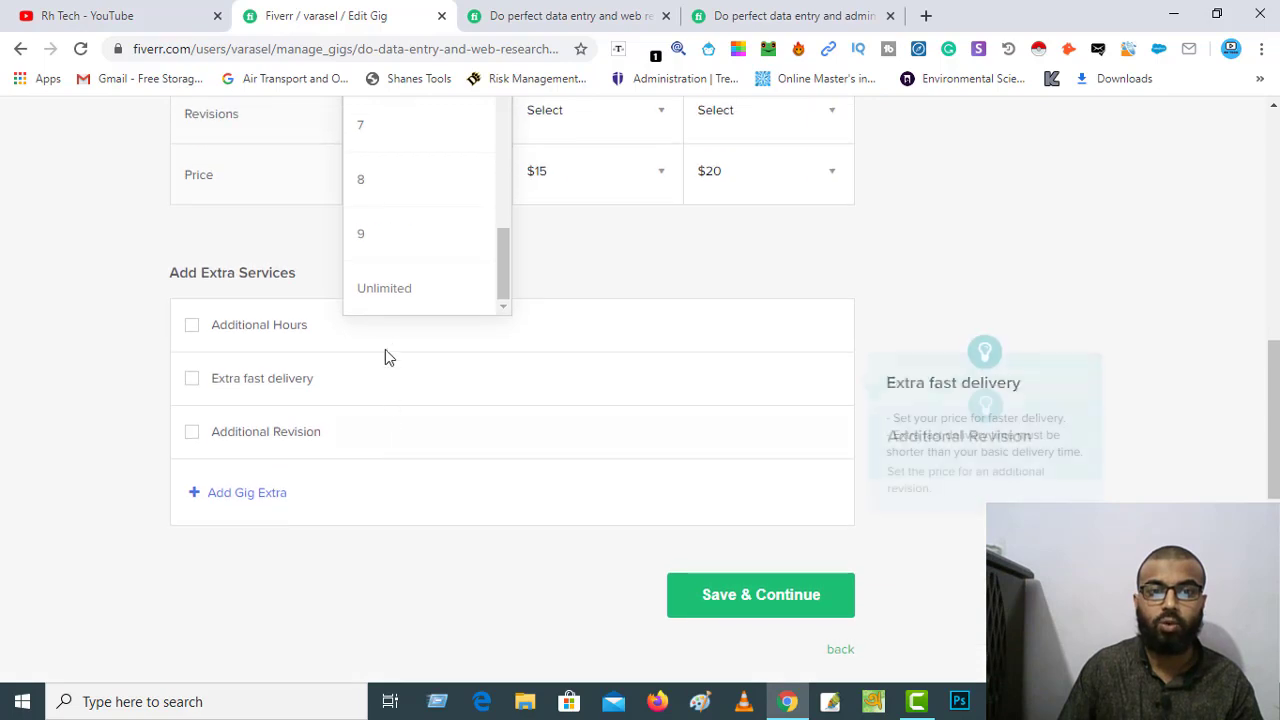
left_click(385, 290)
scroll(449, 346, "up", 2)
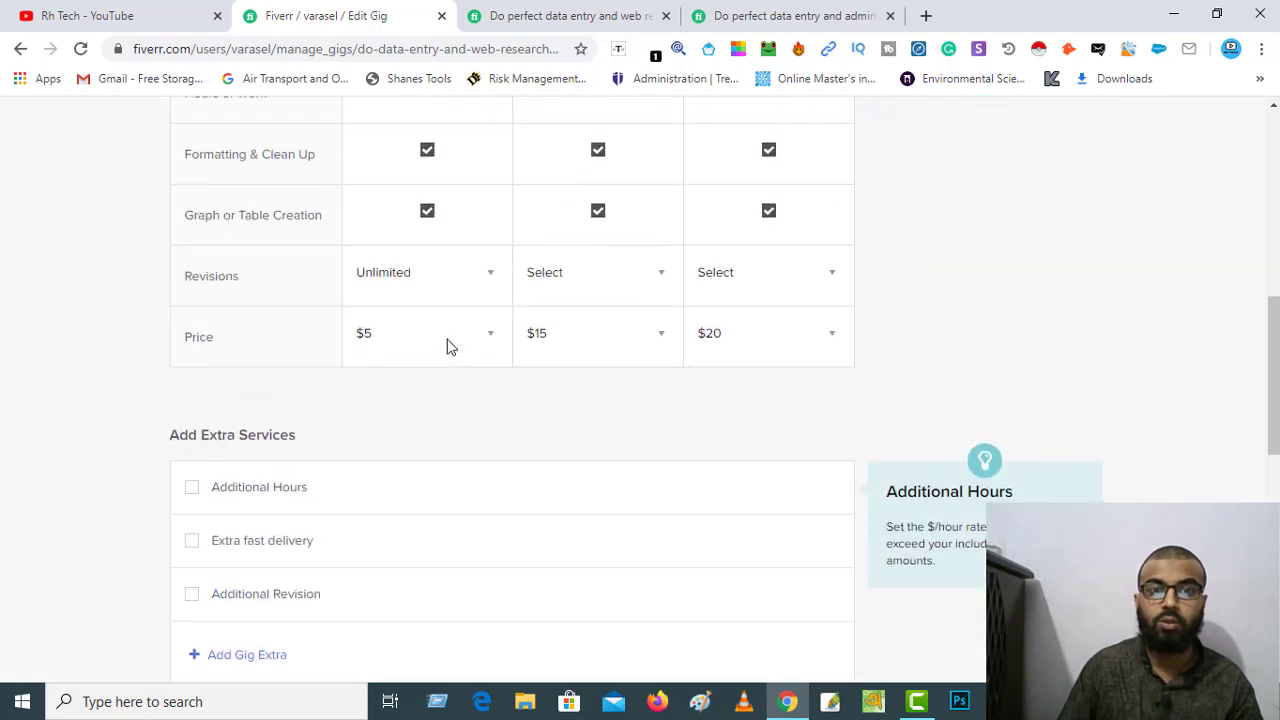
Set the revisions of the Standard and Premium packages to Unlimited.
left_click(606, 306)
scroll(577, 445, "down", 2)
scroll(577, 445, "down", 2)
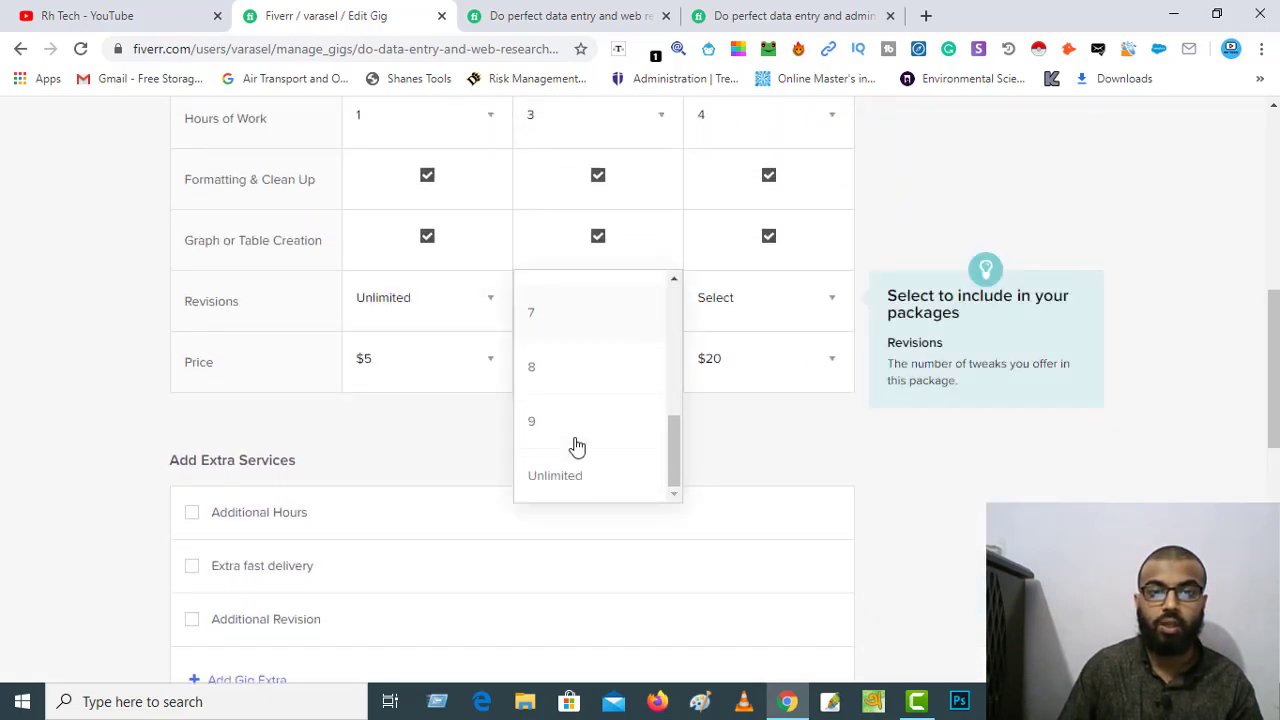
left_click(546, 488)
left_click(745, 300)
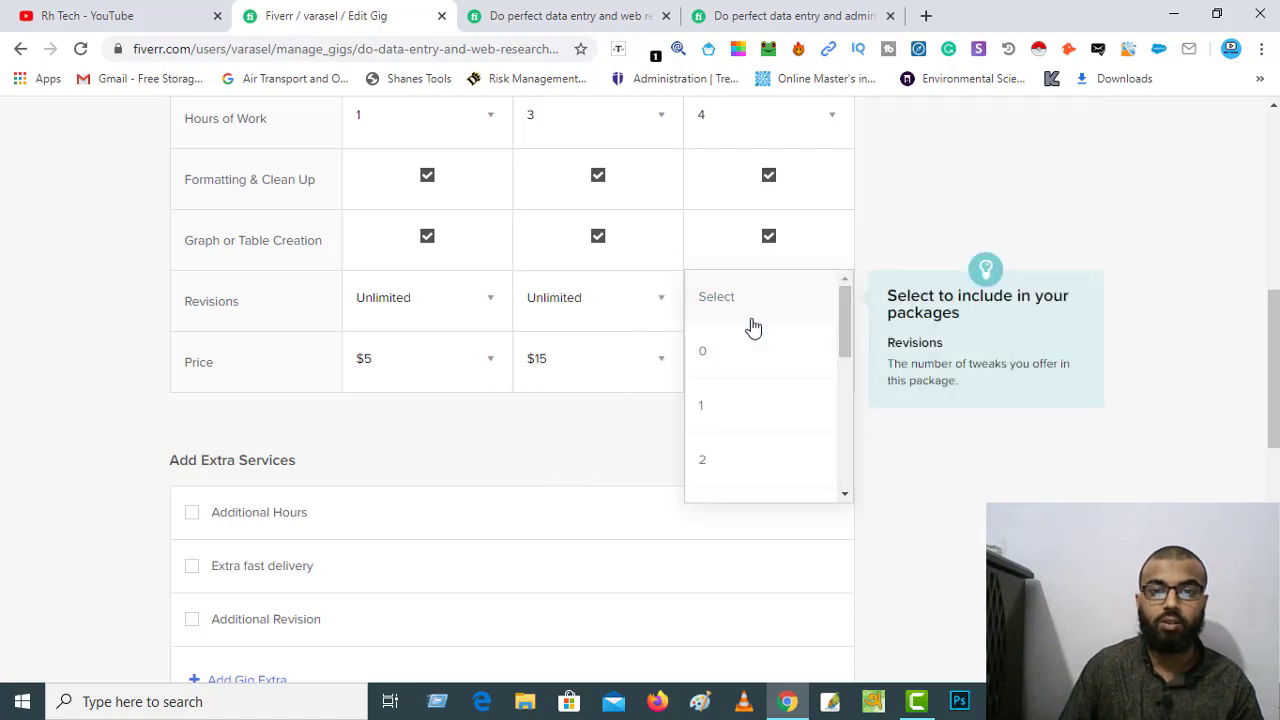
scroll(720, 410, "down", 4)
left_click(709, 479)
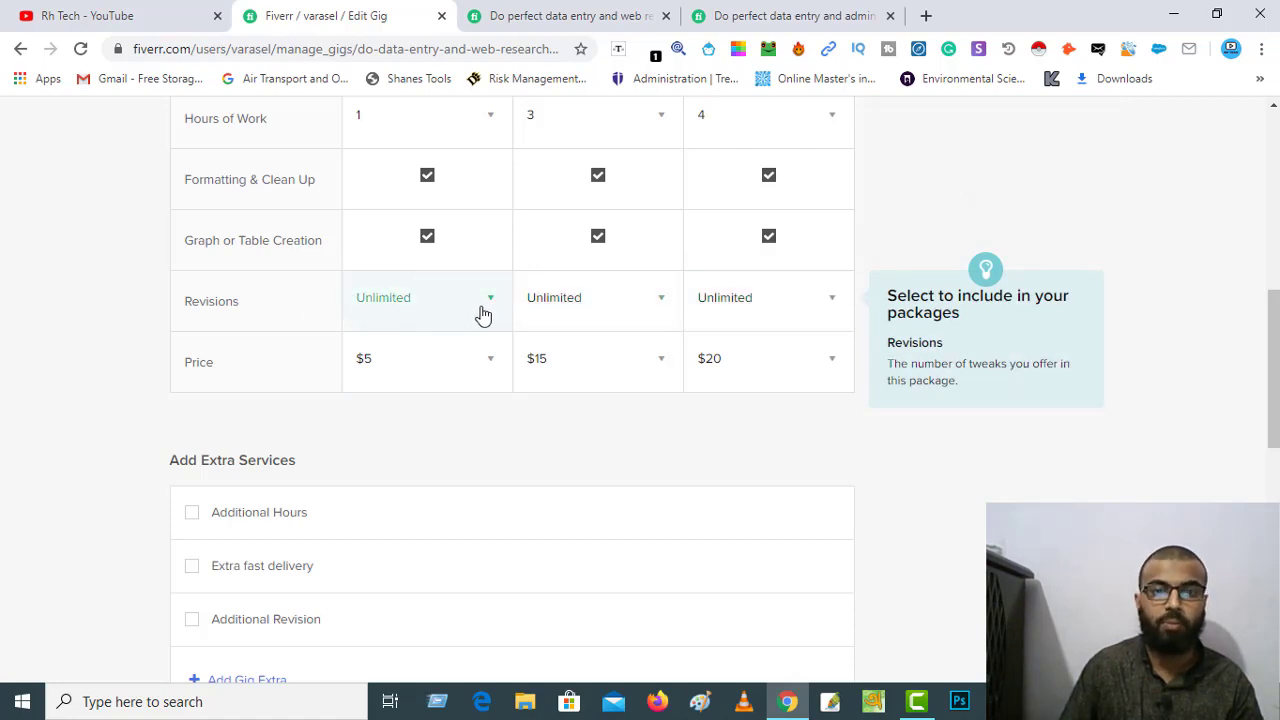
Review the three packages' titles, descriptions, delivery times, hours, revisions and prices, and the optional extra services.
scroll(483, 315, "up", 5)
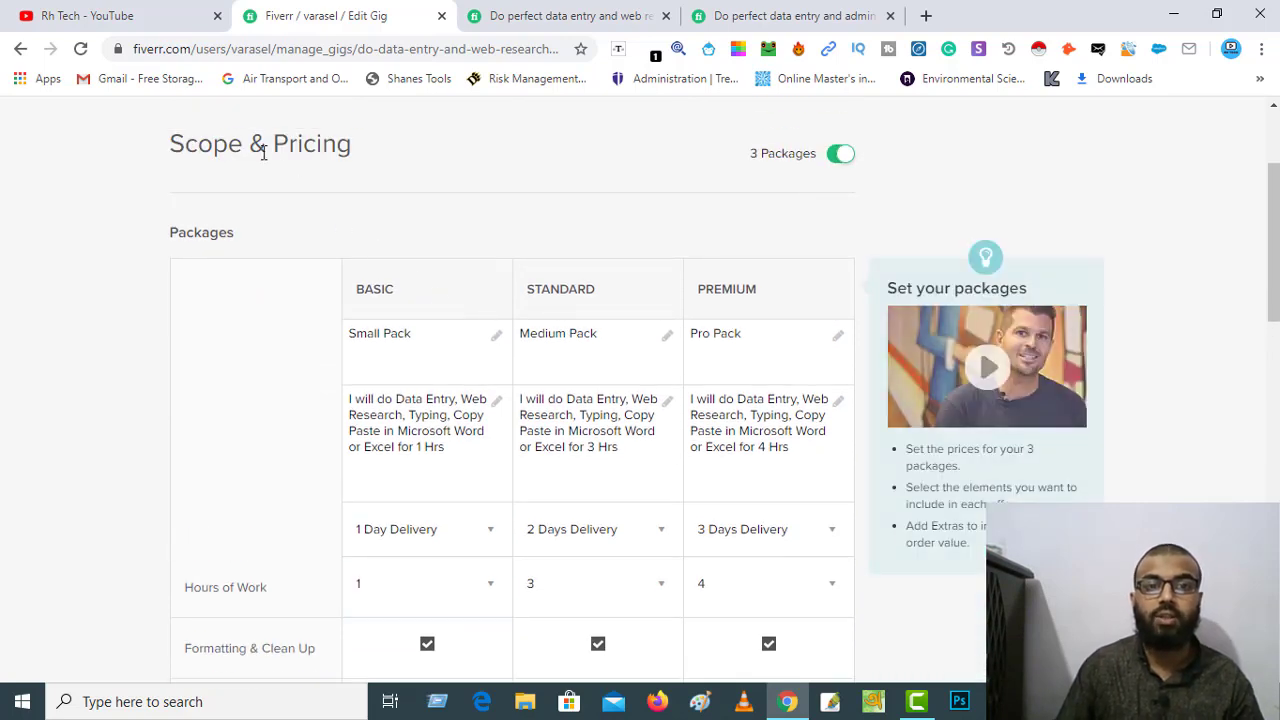
scroll(460, 303, "down", 1)
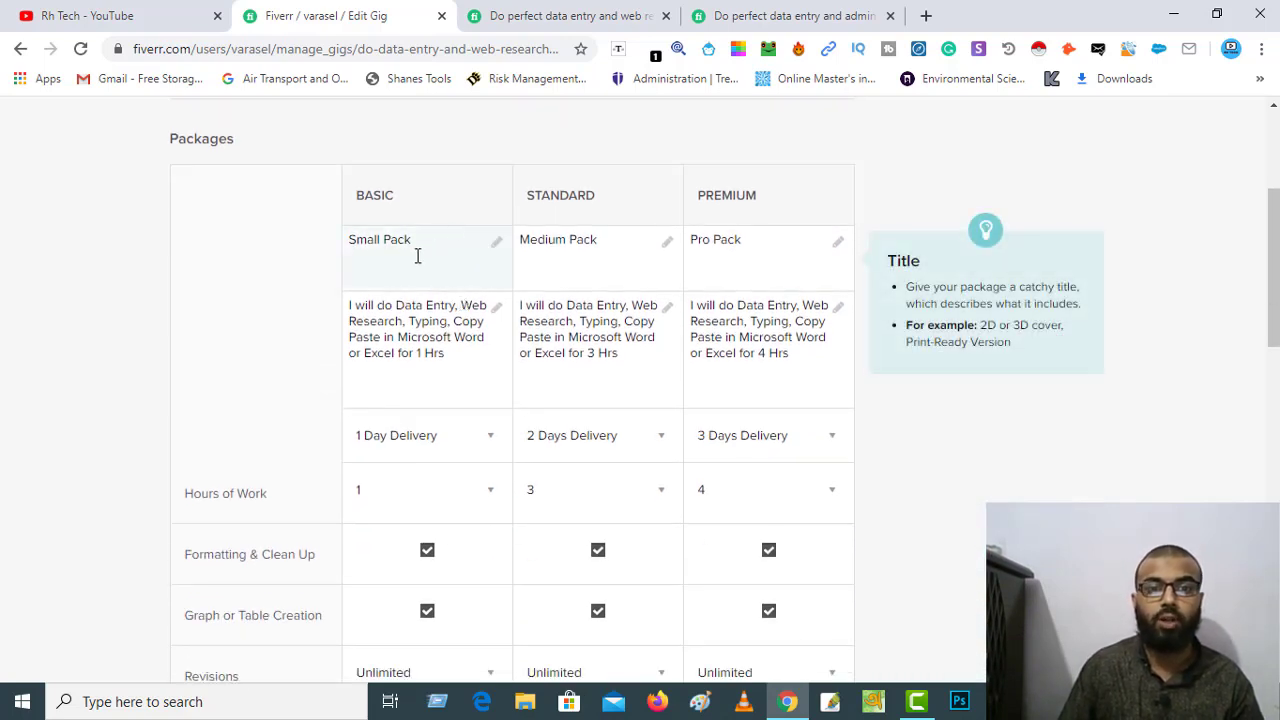
scroll(441, 300, "down", 4)
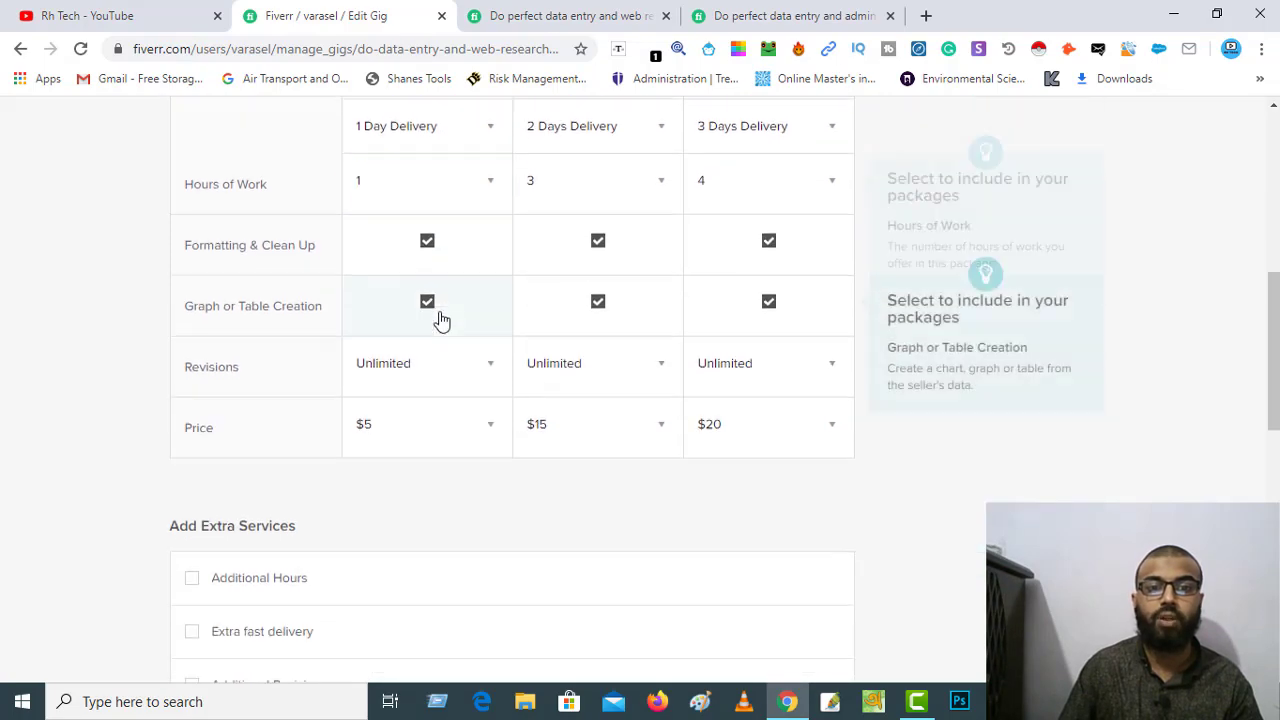
scroll(394, 378, "up", 2)
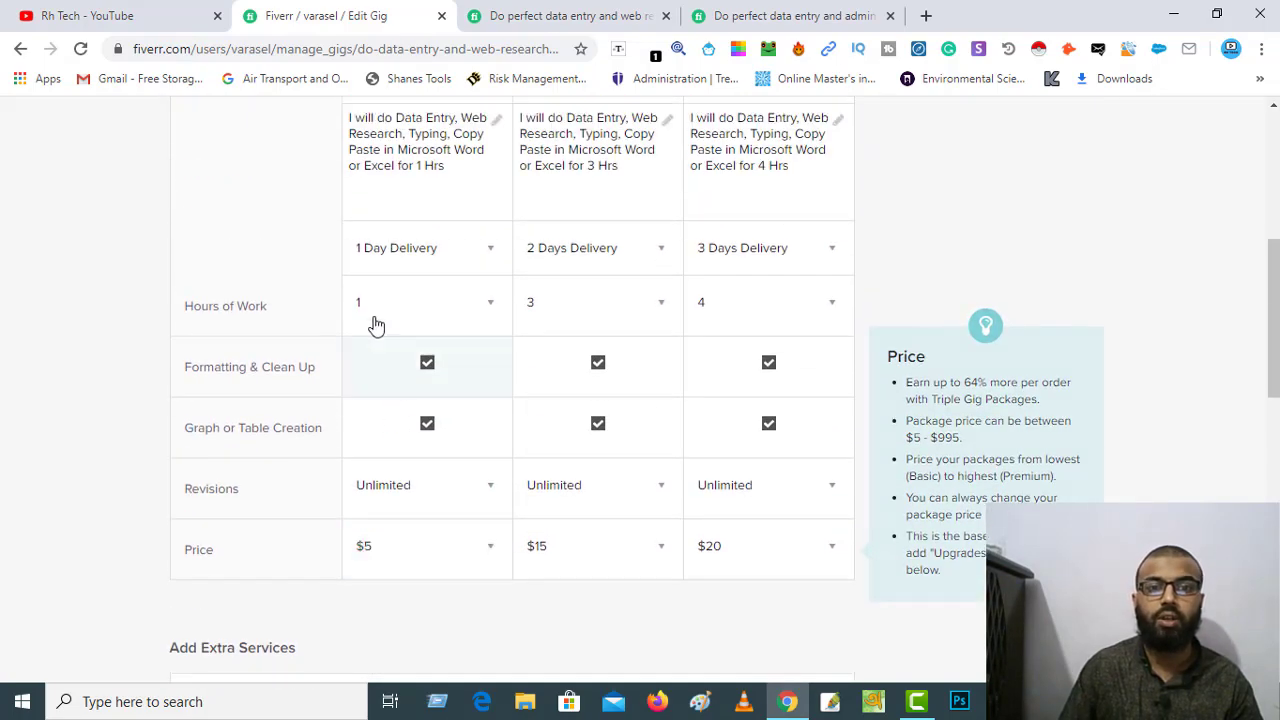
scroll(440, 265, "up", 2)
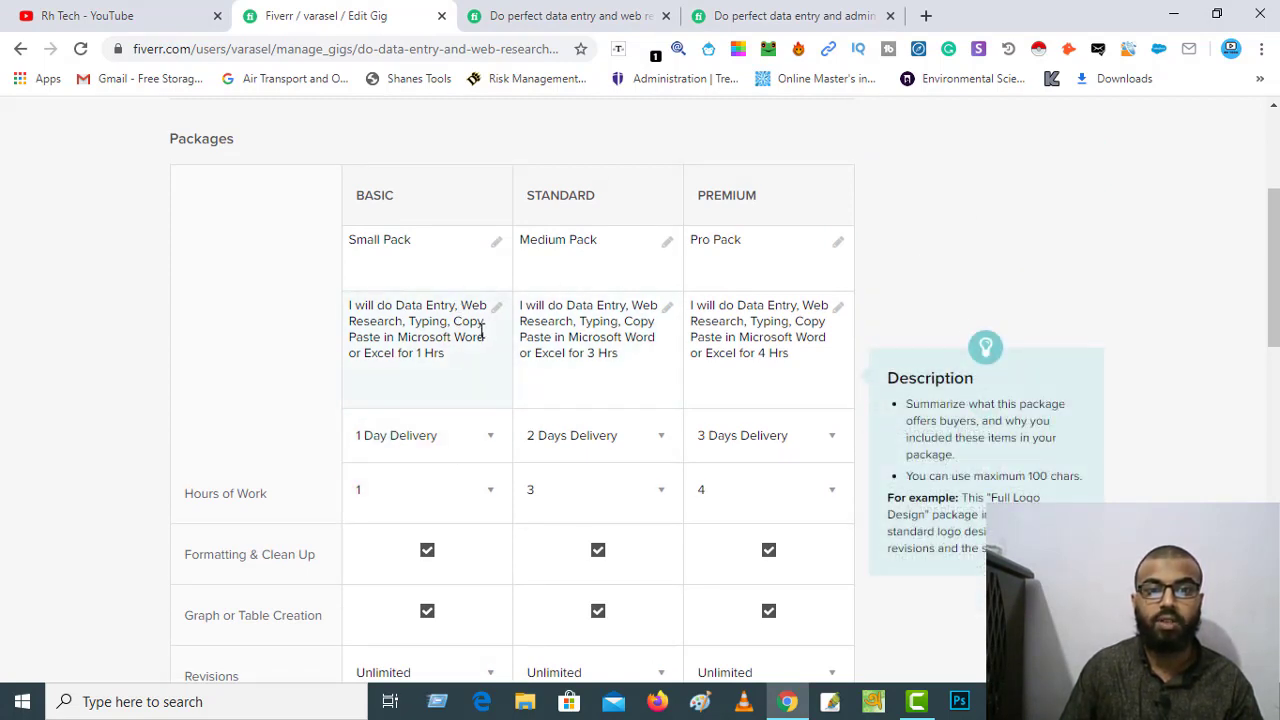
scroll(418, 351, "down", 1)
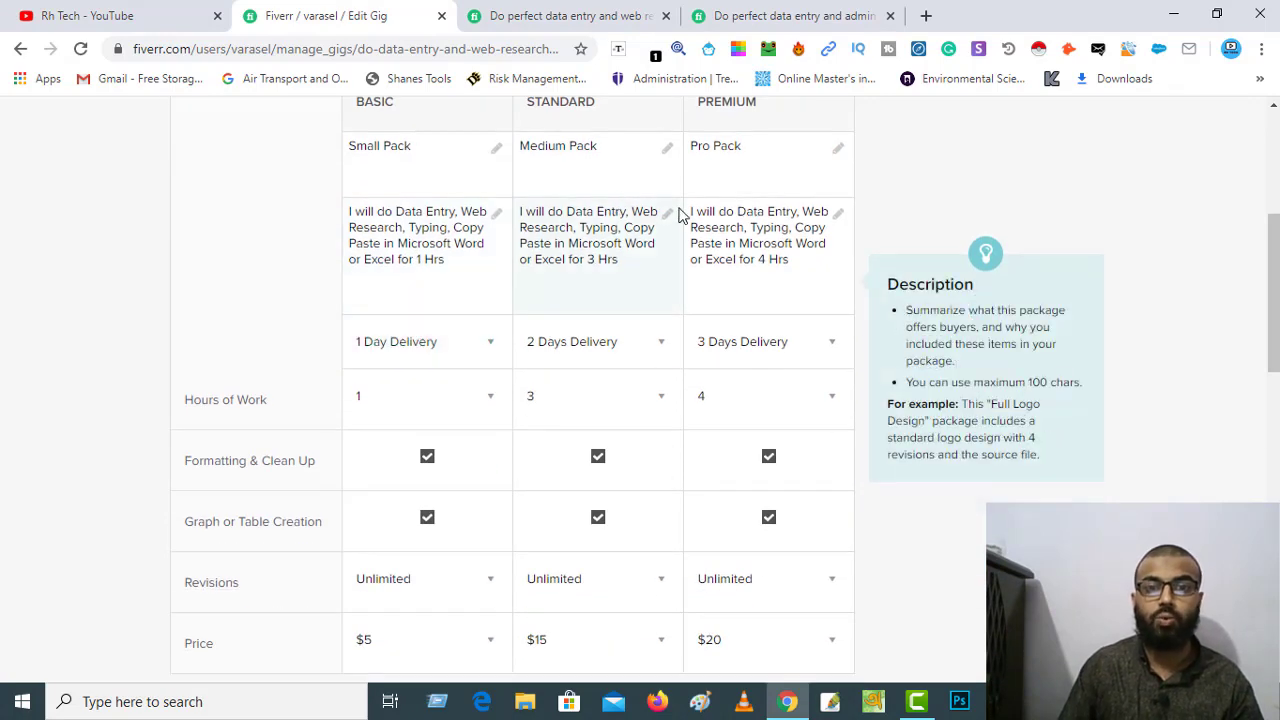
scroll(720, 285, "down", 2)
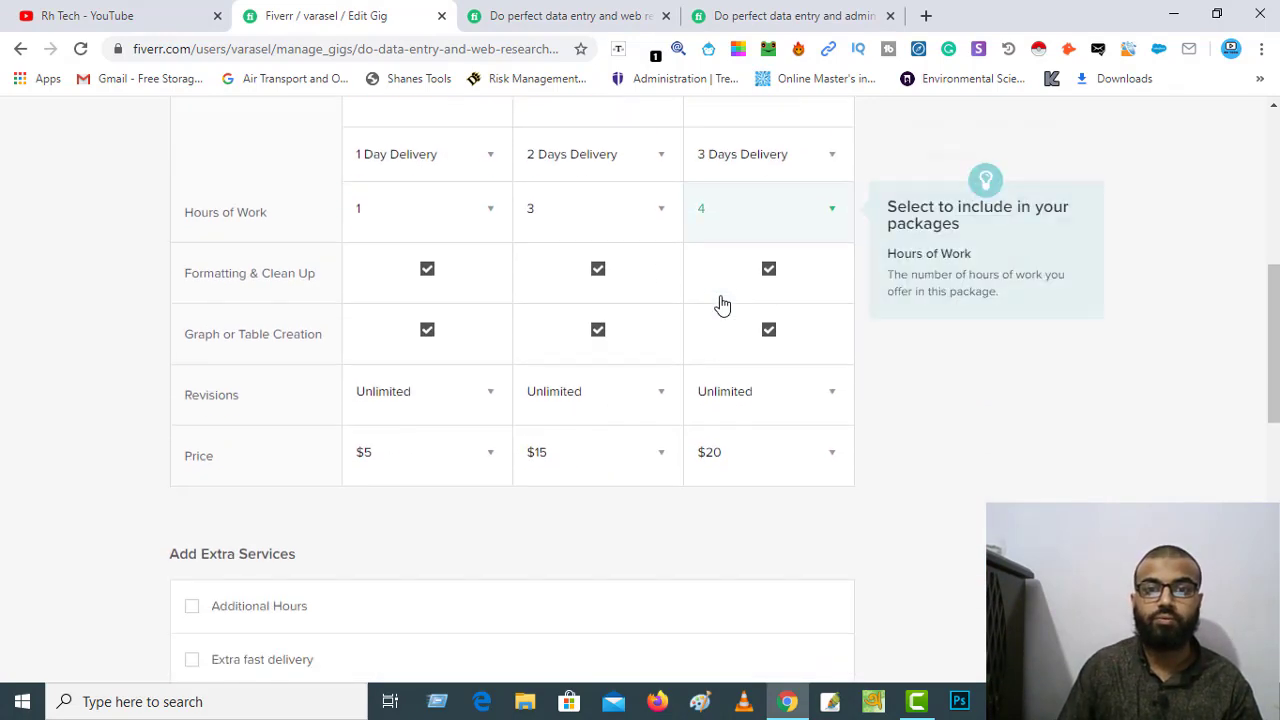
scroll(722, 305, "down", 5)
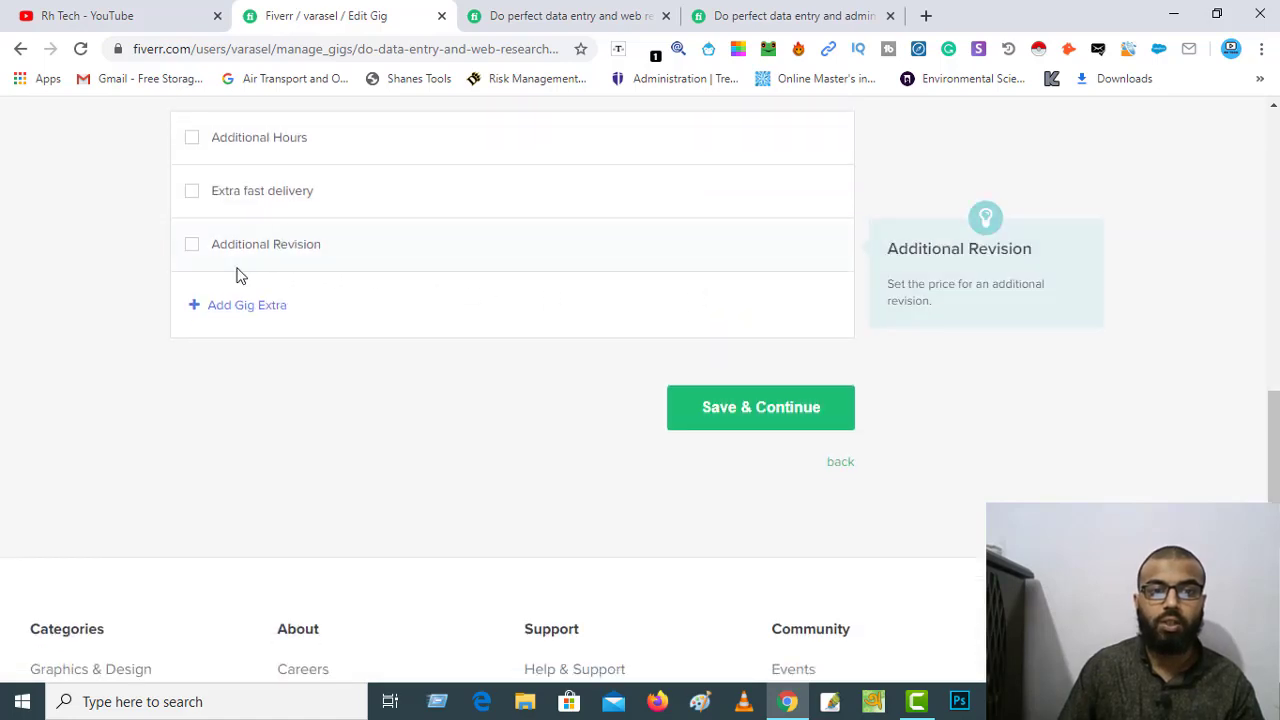
scroll(250, 245, "up", 1)
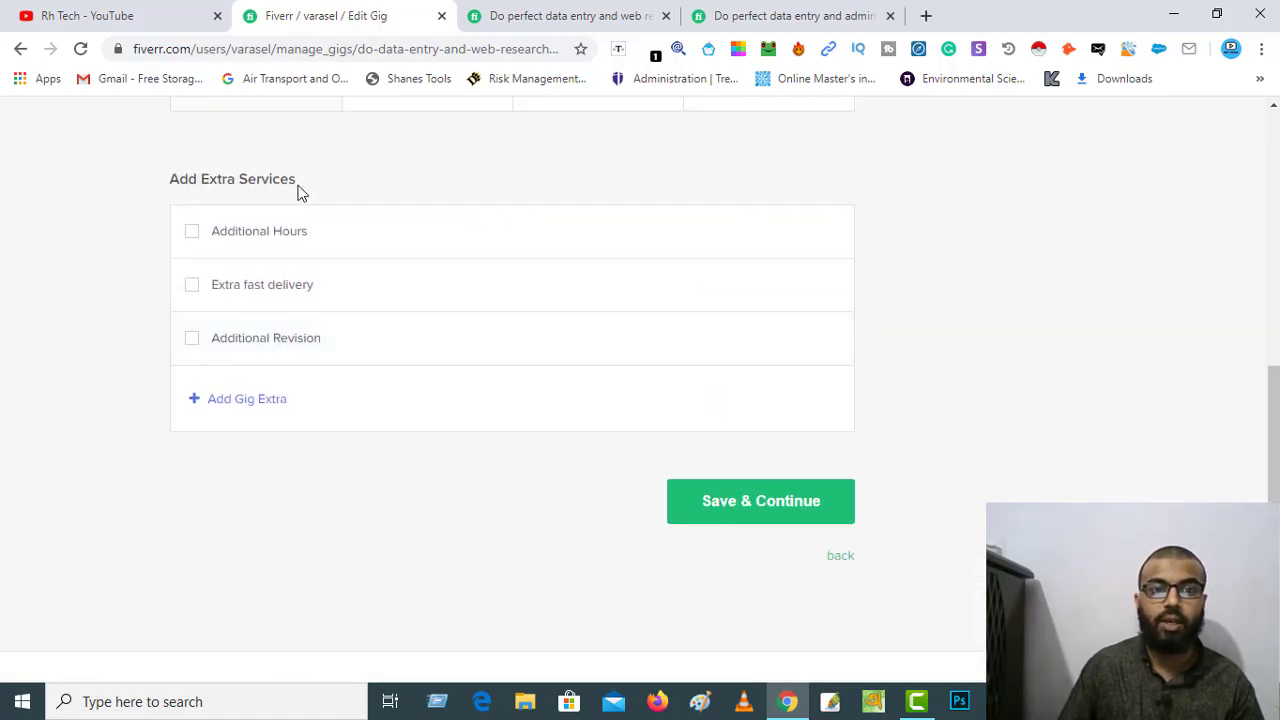
scroll(326, 243, "up", 1)
scroll(326, 243, "down", 1)
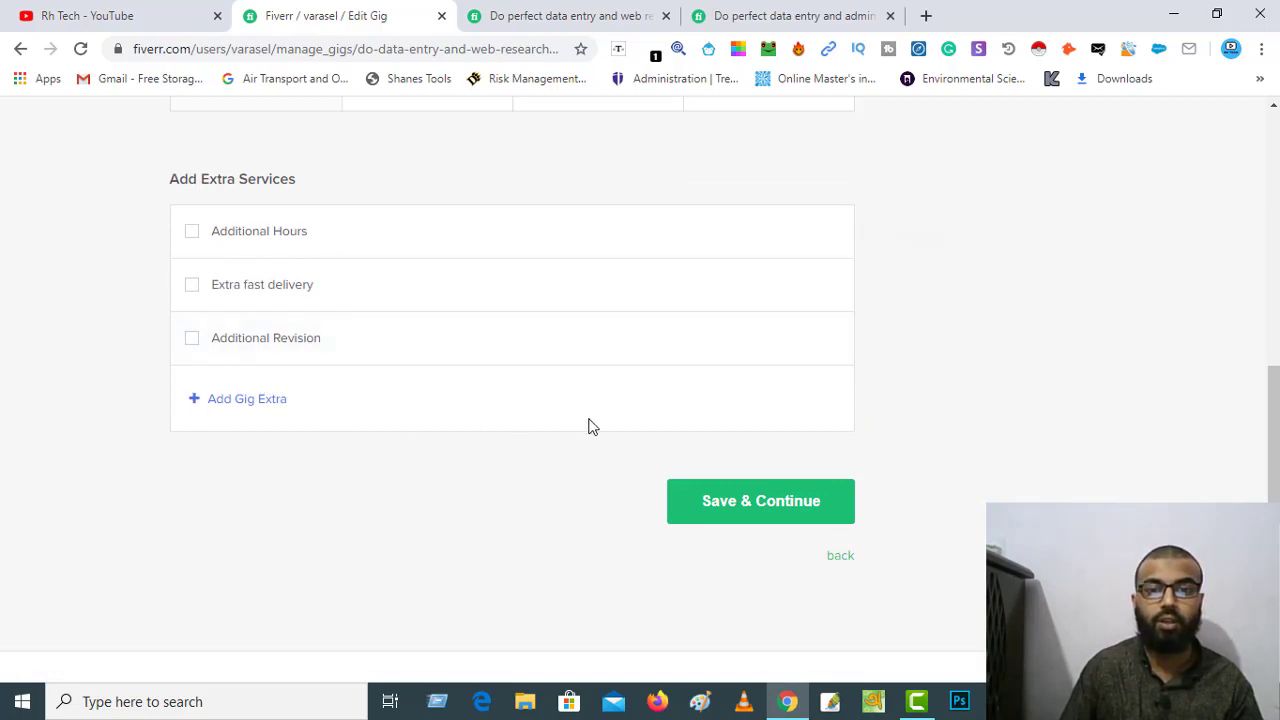
Save the scope and pricing, continue to Description & FAQ, and activate the empty gig description for writing.
left_click(762, 506)
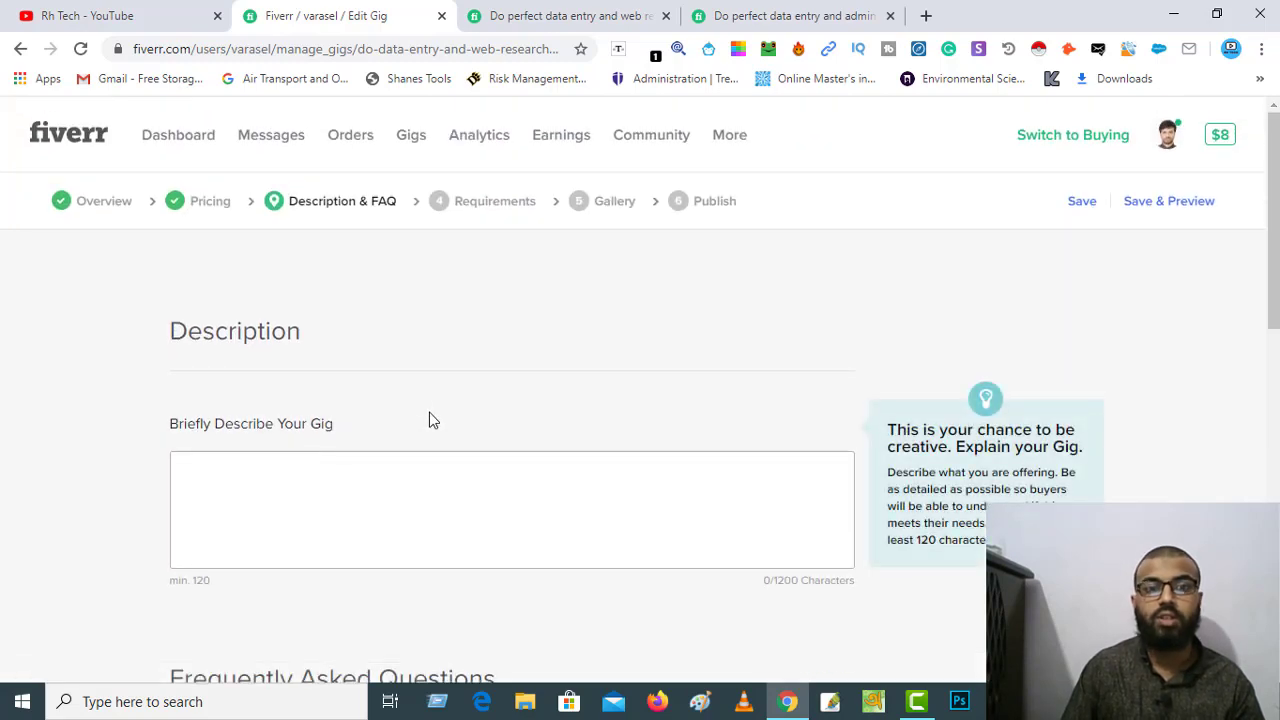
scroll(430, 416, "down", 2)
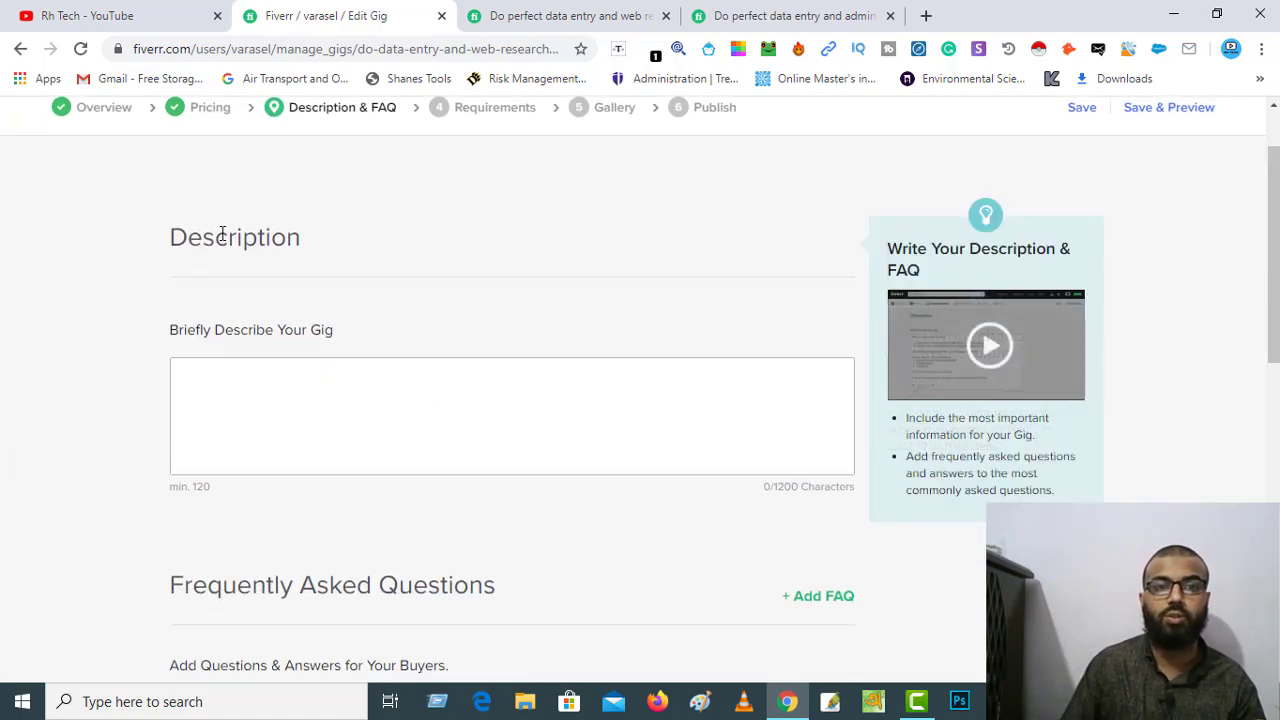
scroll(250, 280, "down", 2)
left_click(222, 308)
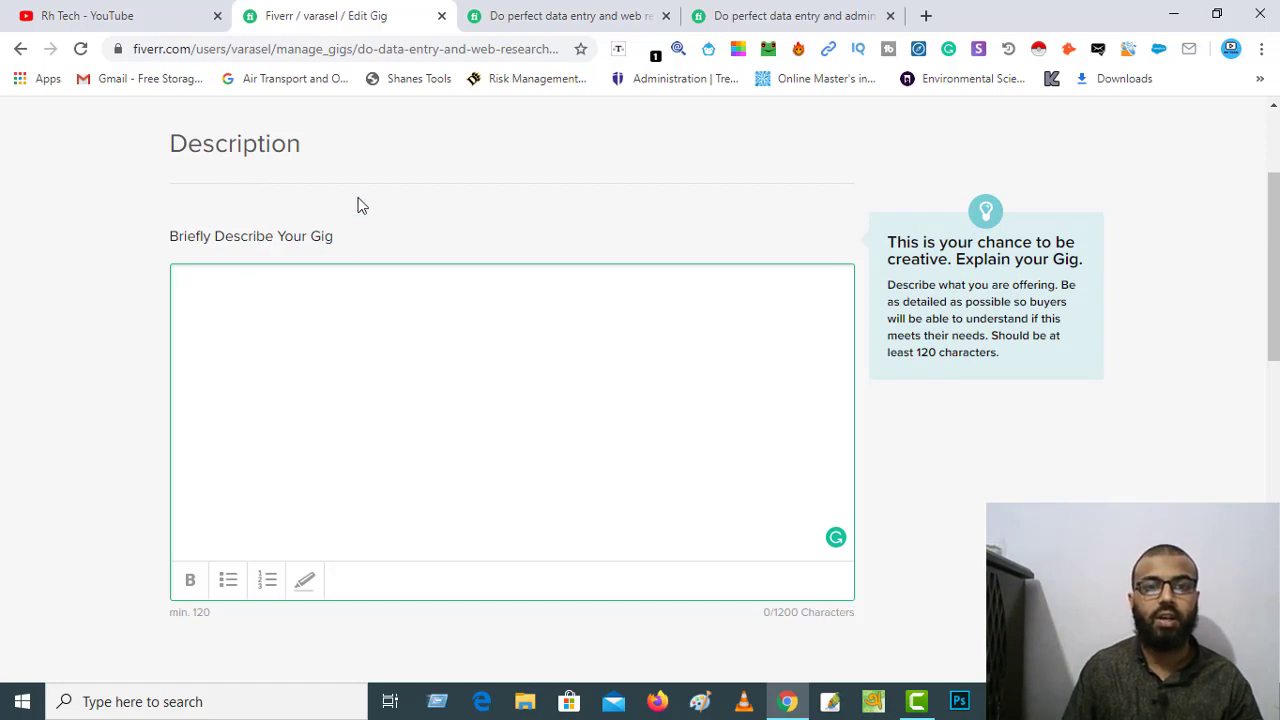
Examine the greeting, note and opening description in the reference gig "I will do perfect data entry and web research".
left_click(530, 22)
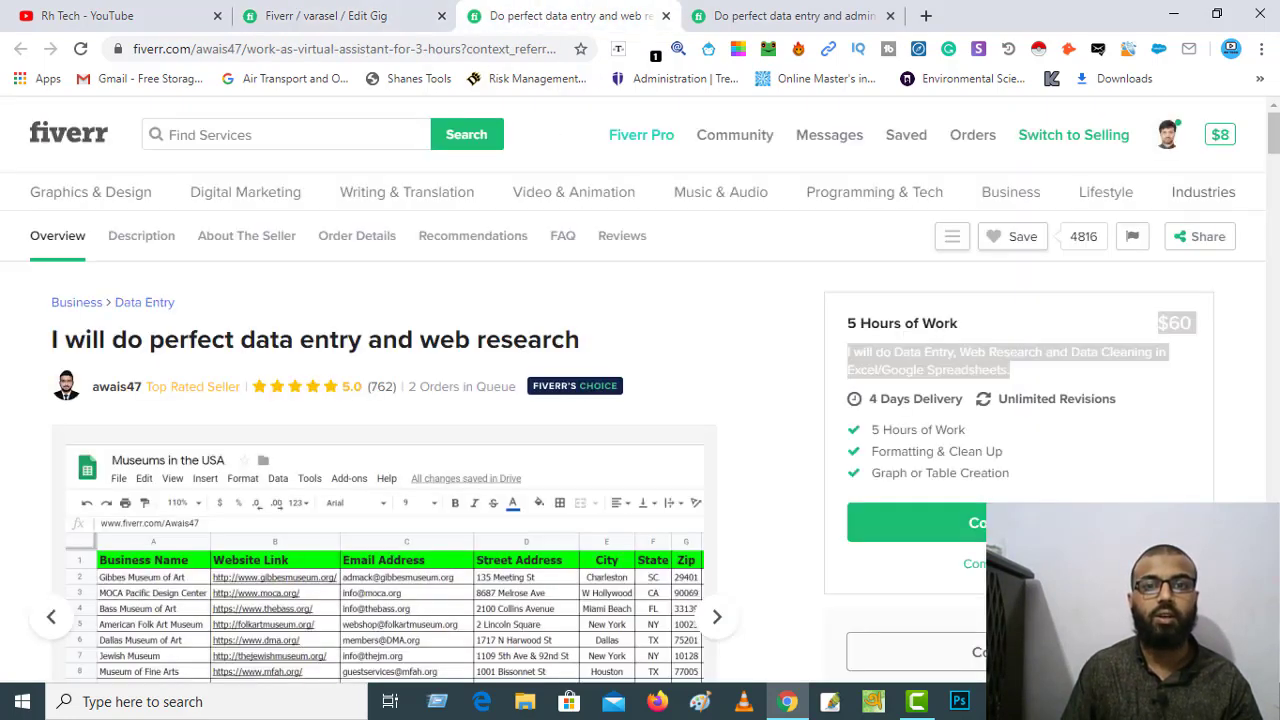
left_click(792, 17)
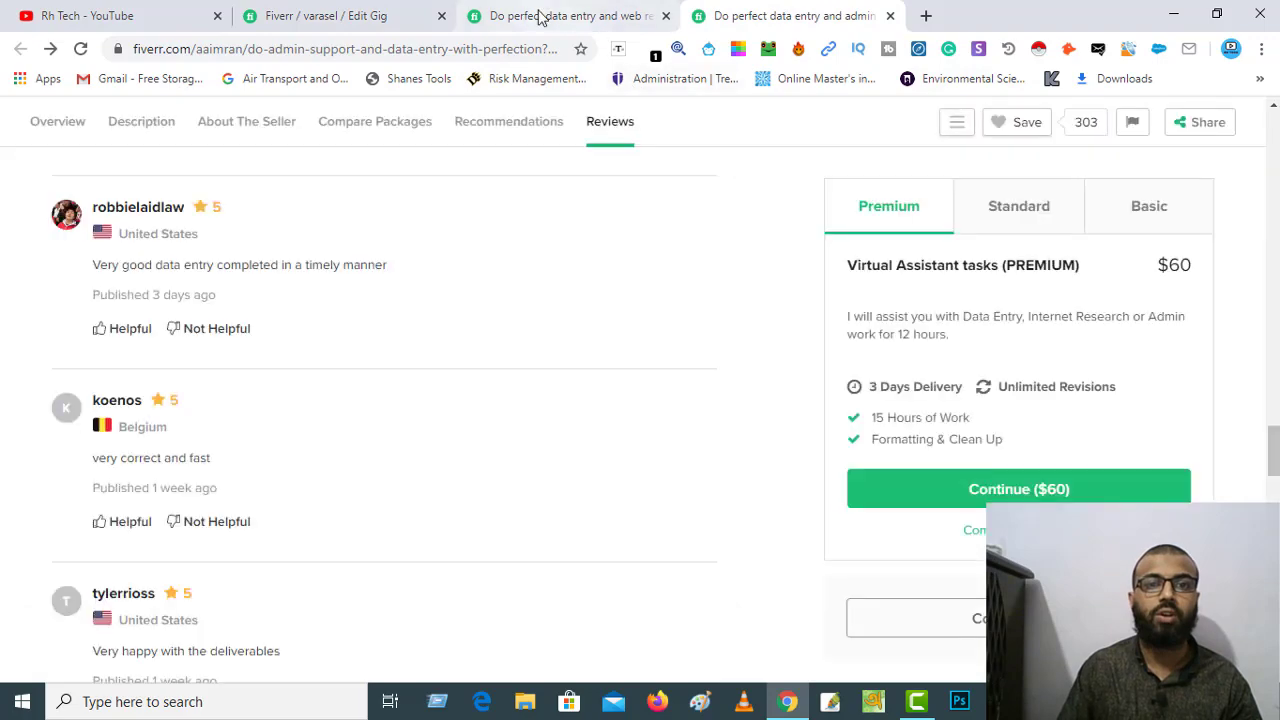
left_click(540, 18)
scroll(229, 405, "down", 6)
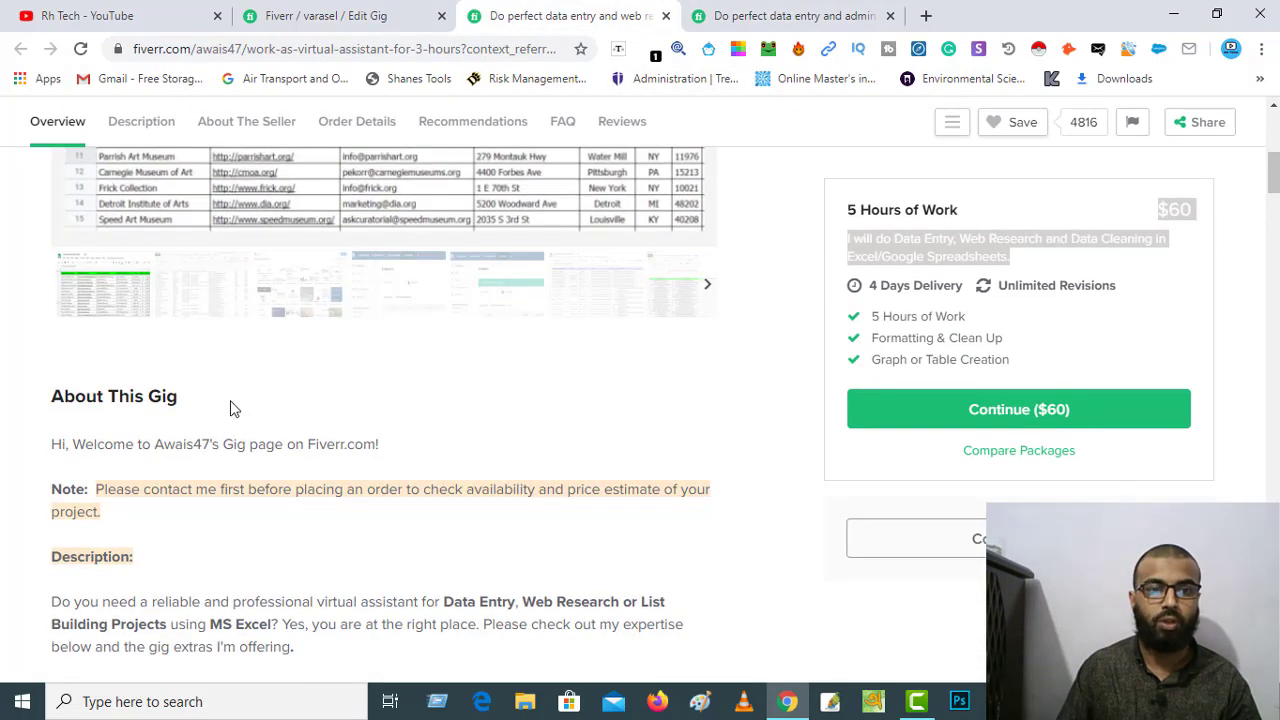
scroll(230, 408, "down", 2)
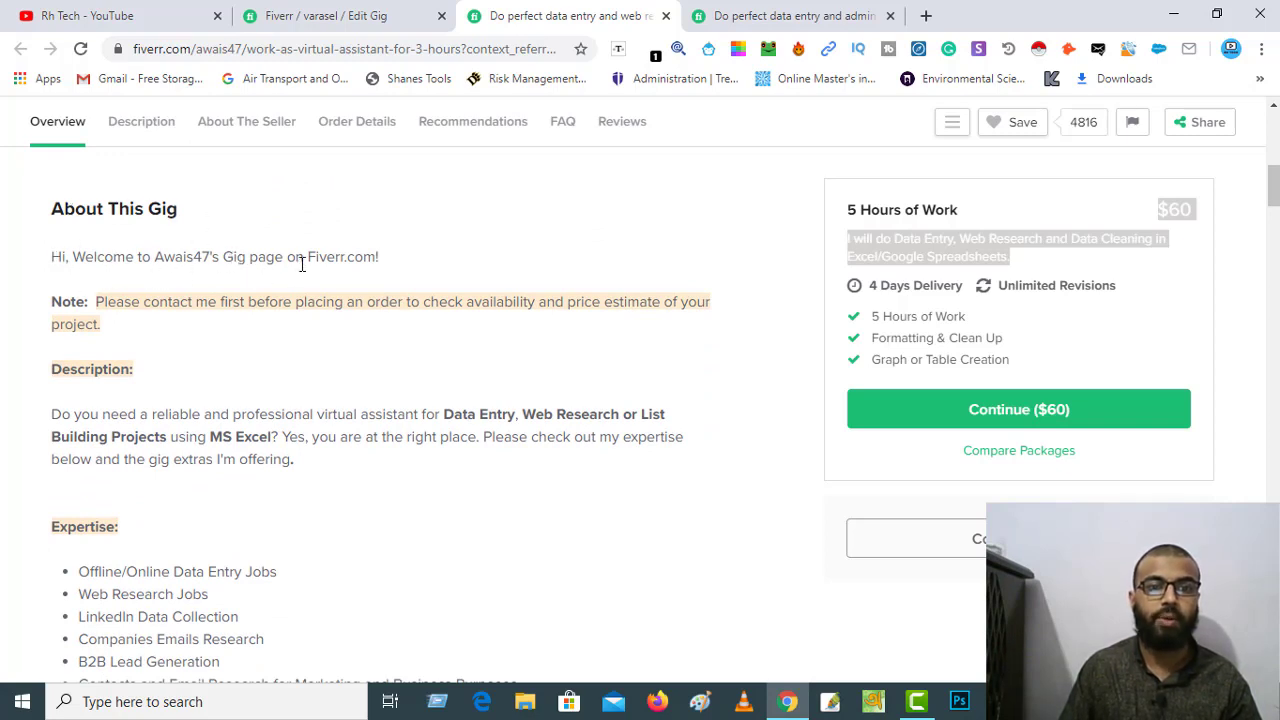
scroll(334, 310, "down", 1)
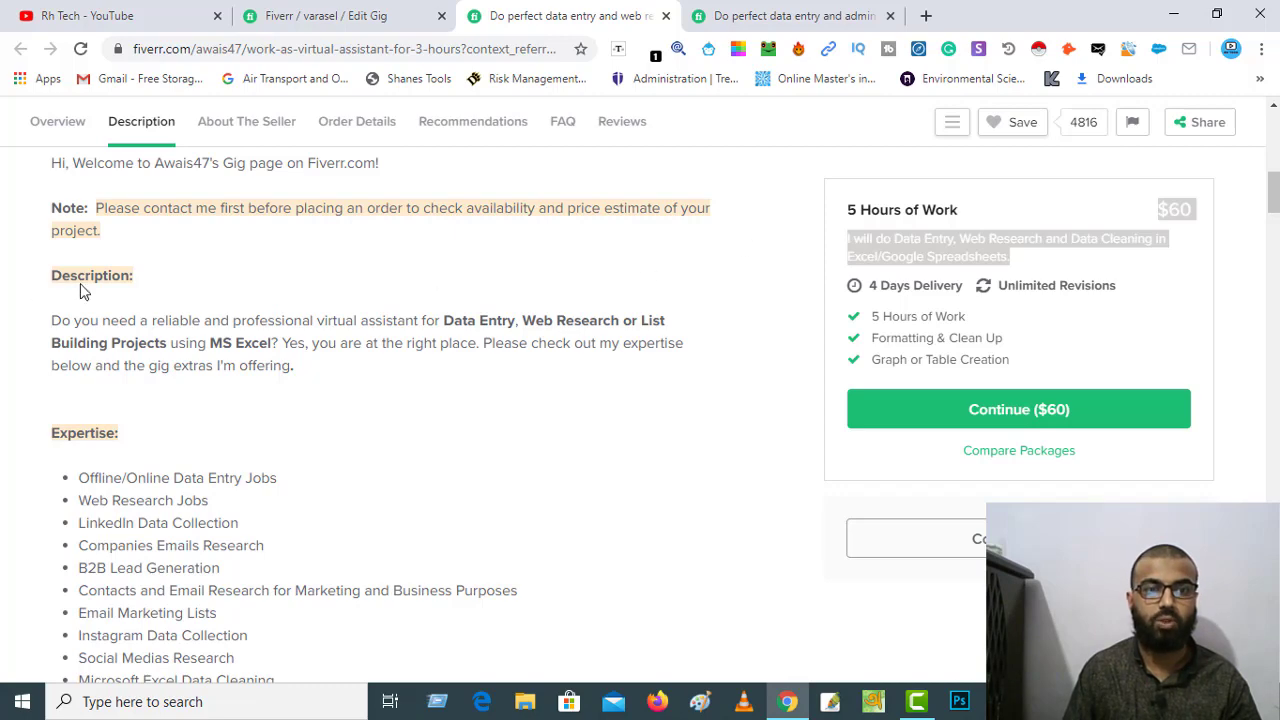
scroll(84, 290, "down", 1)
scroll(60, 232, "up", 1)
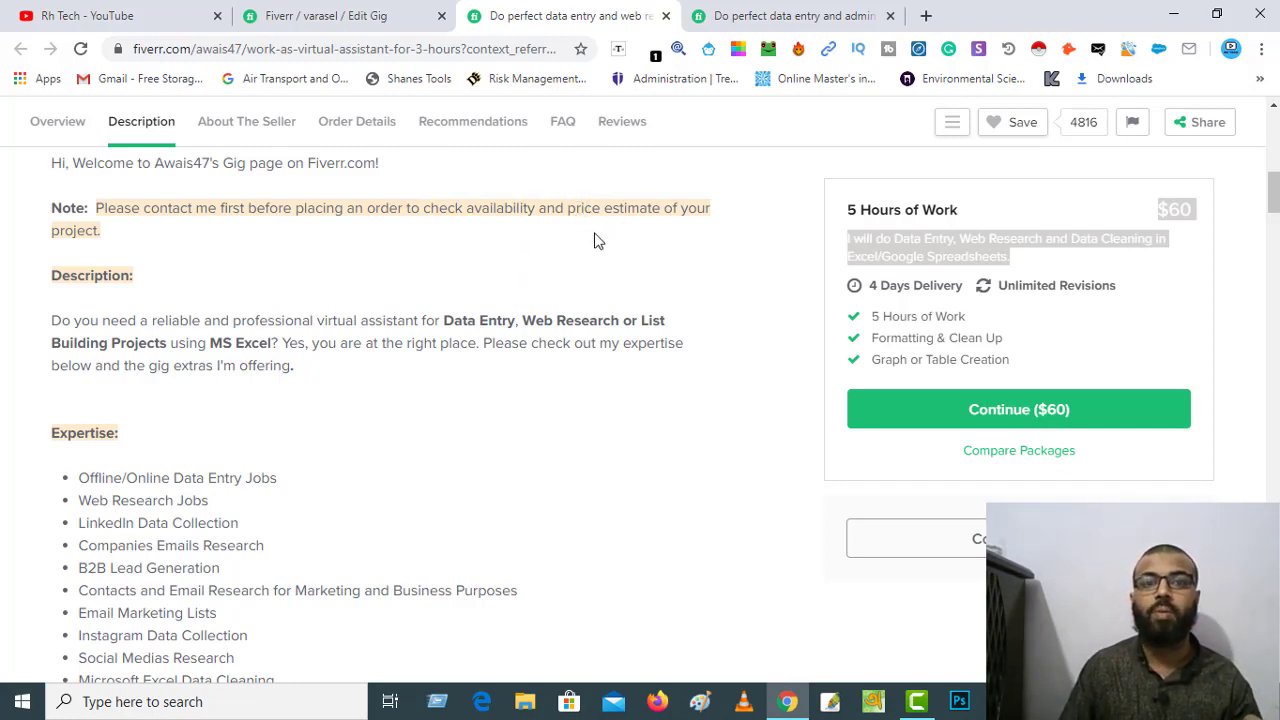
scroll(557, 271, "down", 1)
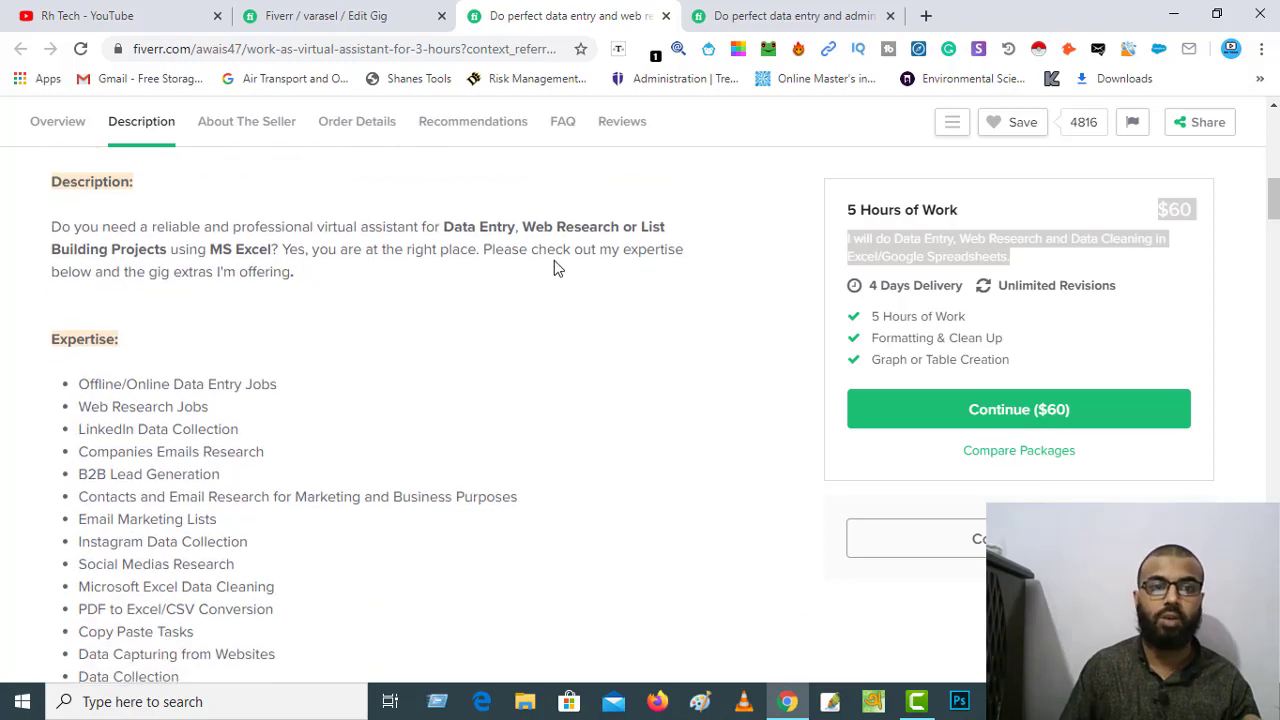
scroll(557, 268, "up", 1)
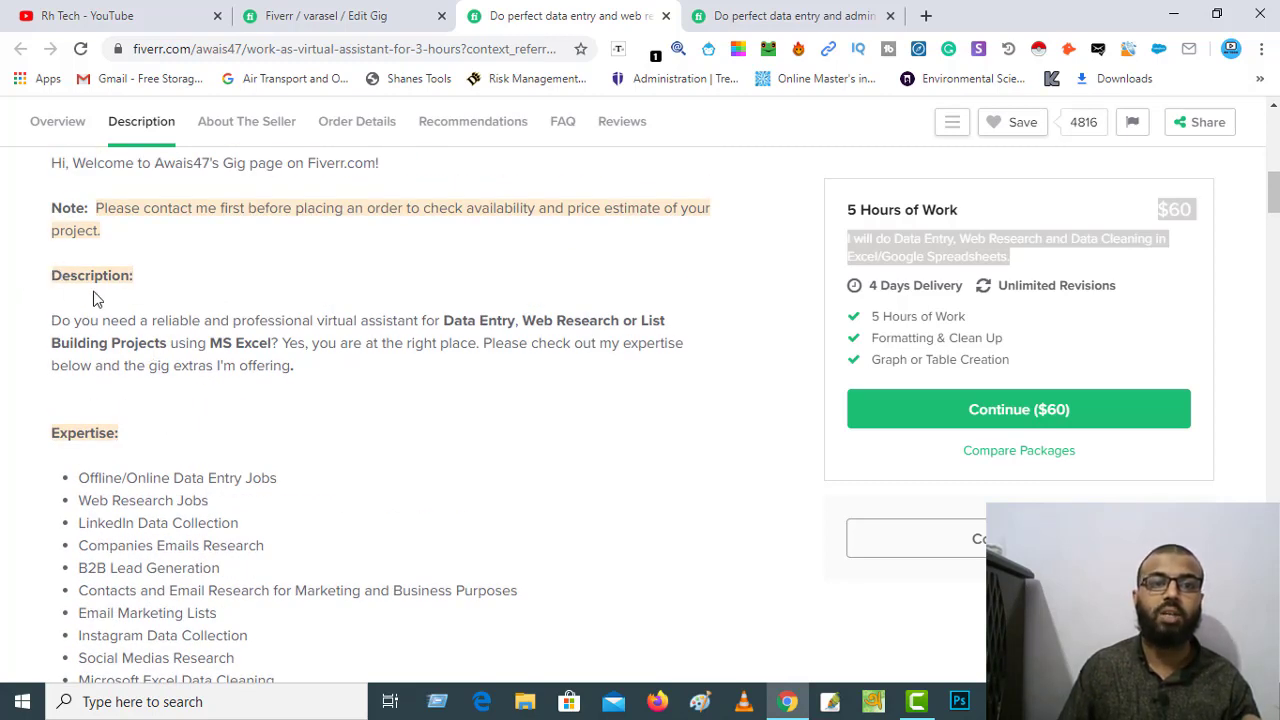
Examine the reference gig's description paragraph, Expertise list and "Why trust on me?" section as a model for the new description.
left_click_drag(45, 328, 310, 378)
left_click(310, 378)
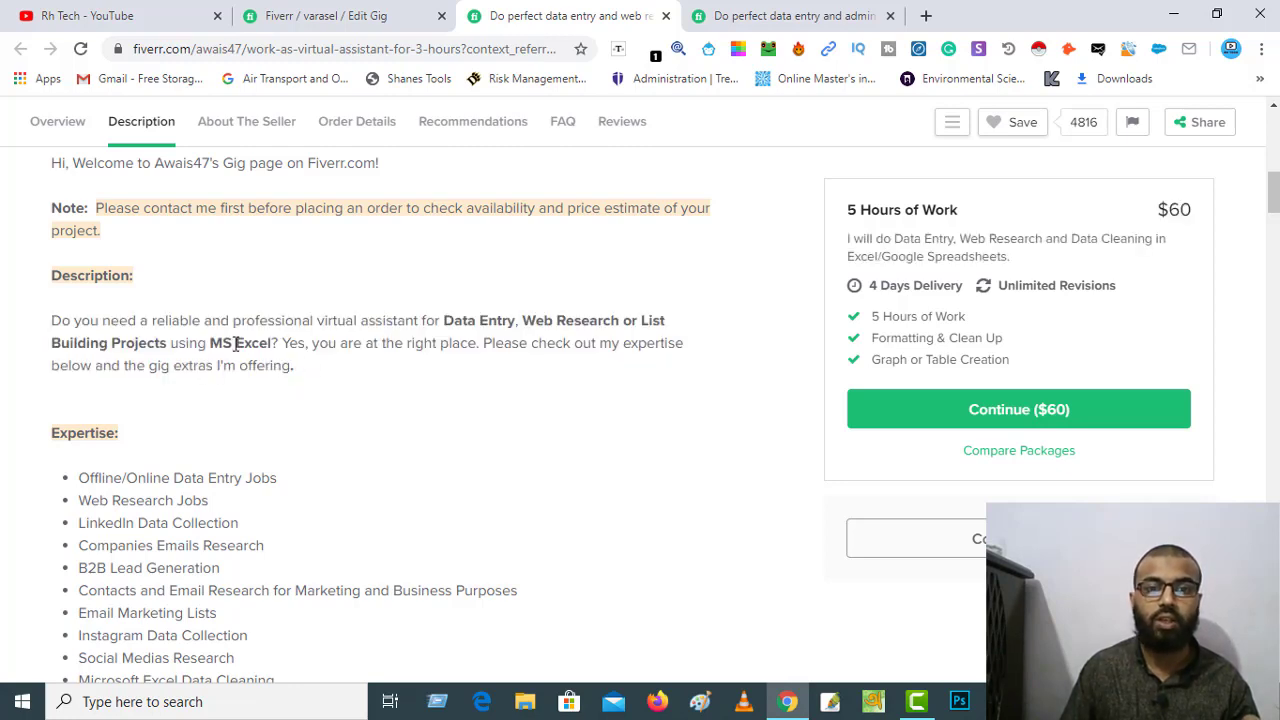
scroll(241, 365, "down", 4)
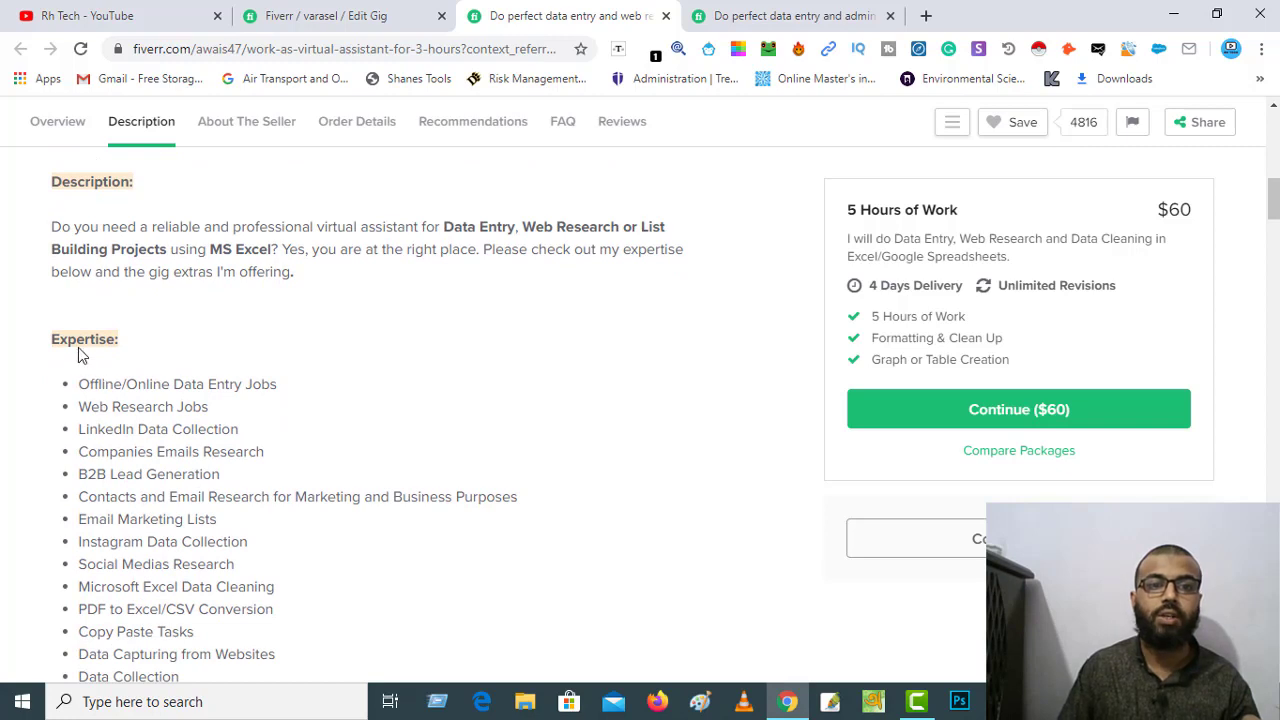
left_click_drag(57, 294, 209, 377)
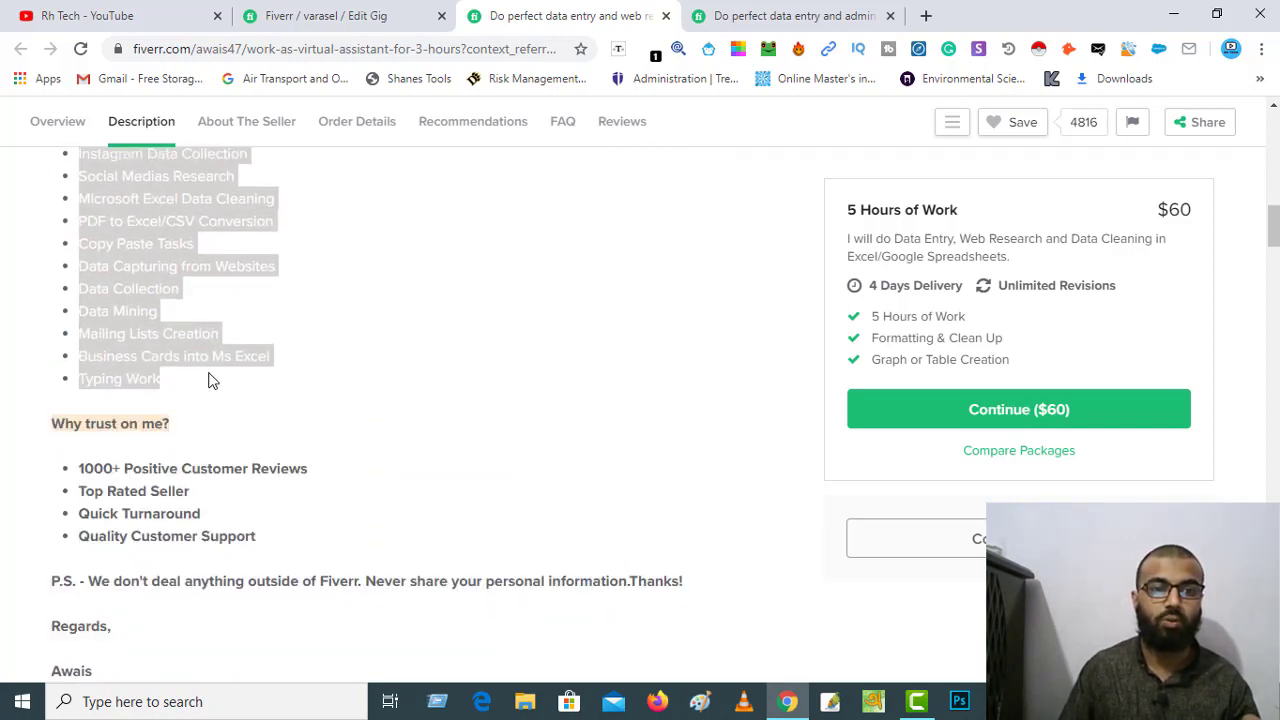
mouse_move(51, 428)
left_mouse_down()
mouse_move(123, 449)
mouse_move(223, 549)
mouse_move(303, 549)
mouse_move(63, 491)
mouse_move(46, 437)
left_mouse_up()
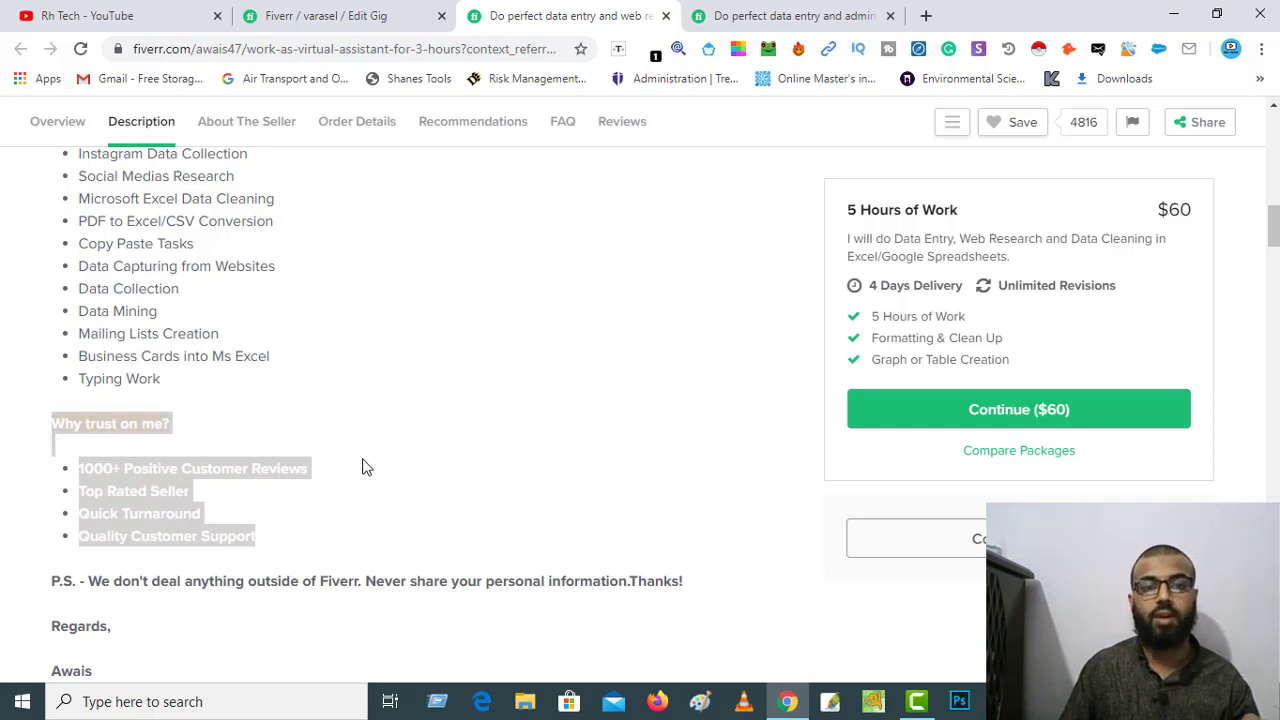
left_click(200, 438)
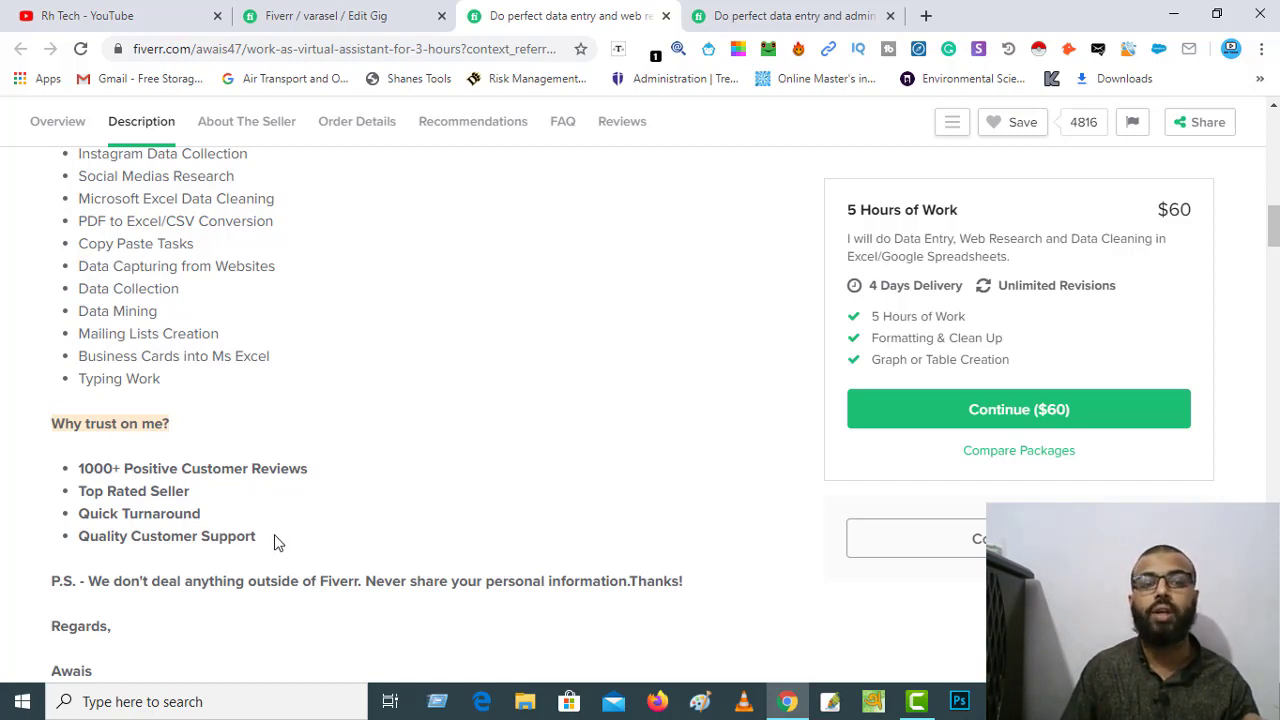
scroll(272, 538, "up", 4)
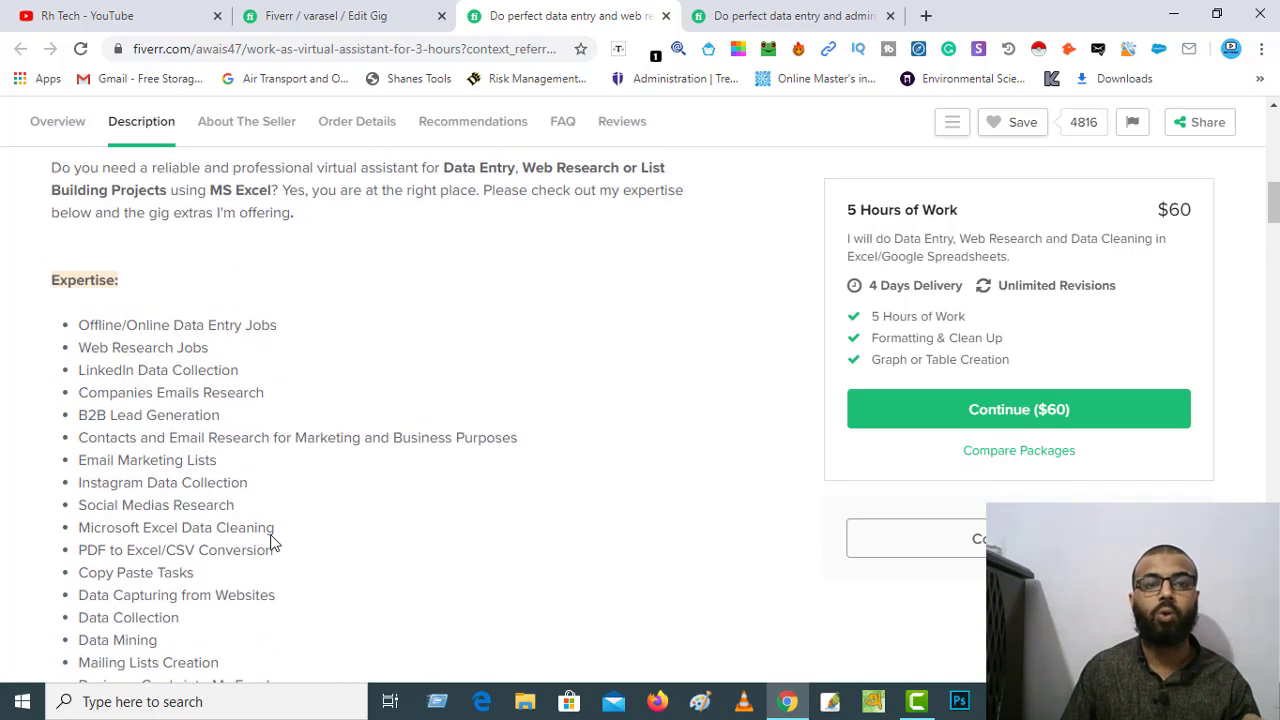
Re-read the reference gig's introductory question, the services under Expertise and the points under "Why trust on me?".
left_click_drag(298, 262, 33, 214)
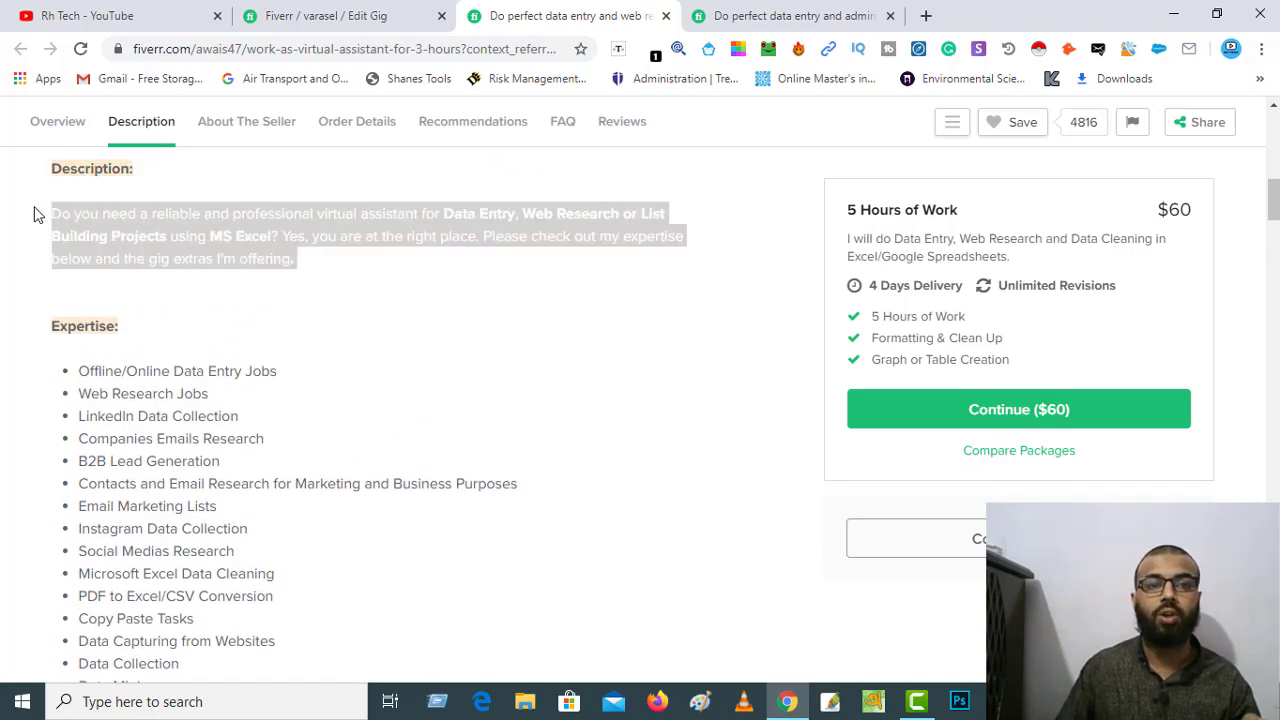
scroll(123, 360, "down", 2)
left_click_drag(206, 580, 70, 210)
scroll(100, 400, "down", 2)
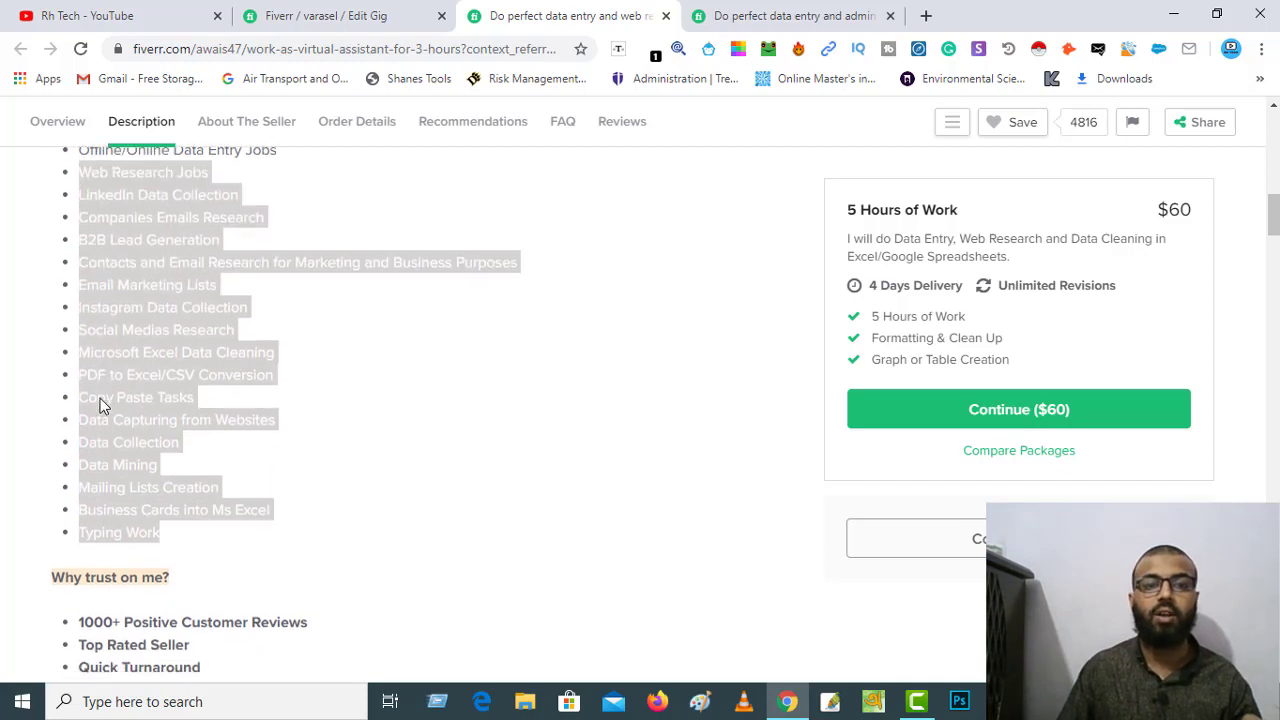
left_click(142, 548)
left_click_drag(142, 548, 74, 470)
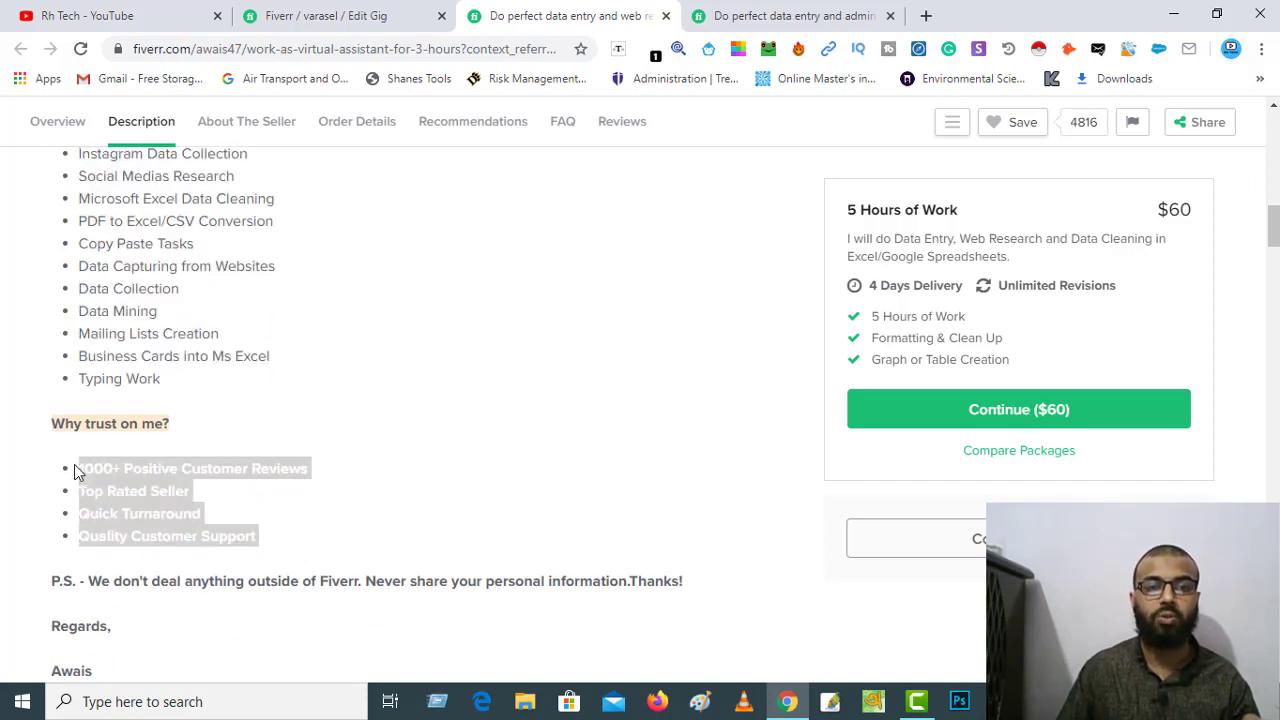
Switch to the second reference gig and examine its About This Gig introduction, core competencies list, closing assurance and thank-you line.
left_click(702, 16)
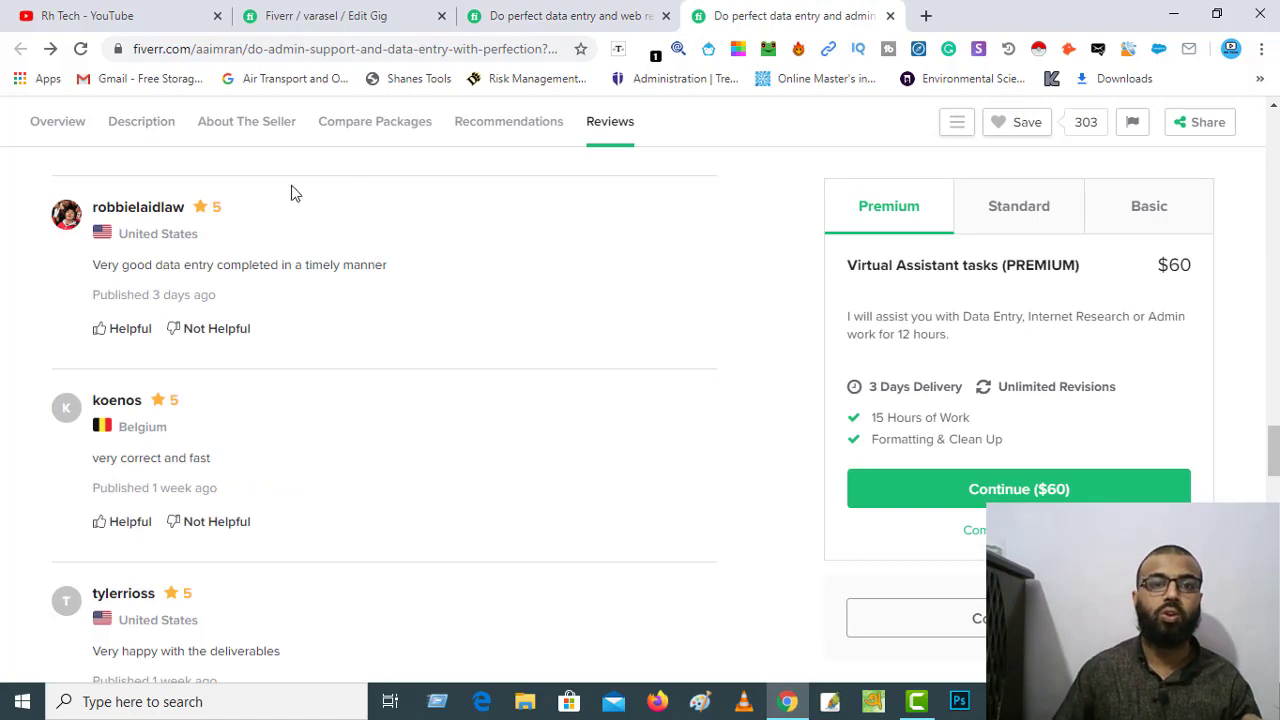
scroll(285, 300, "up", 12)
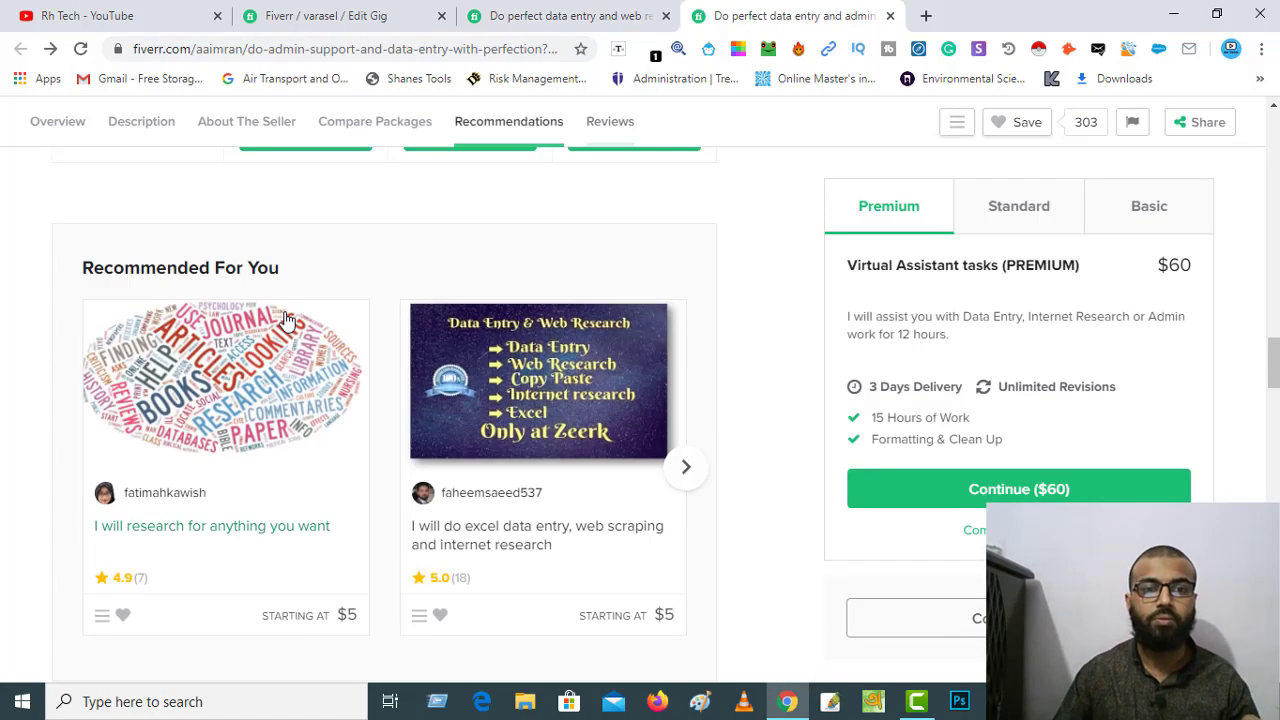
scroll(285, 320, "up", 5)
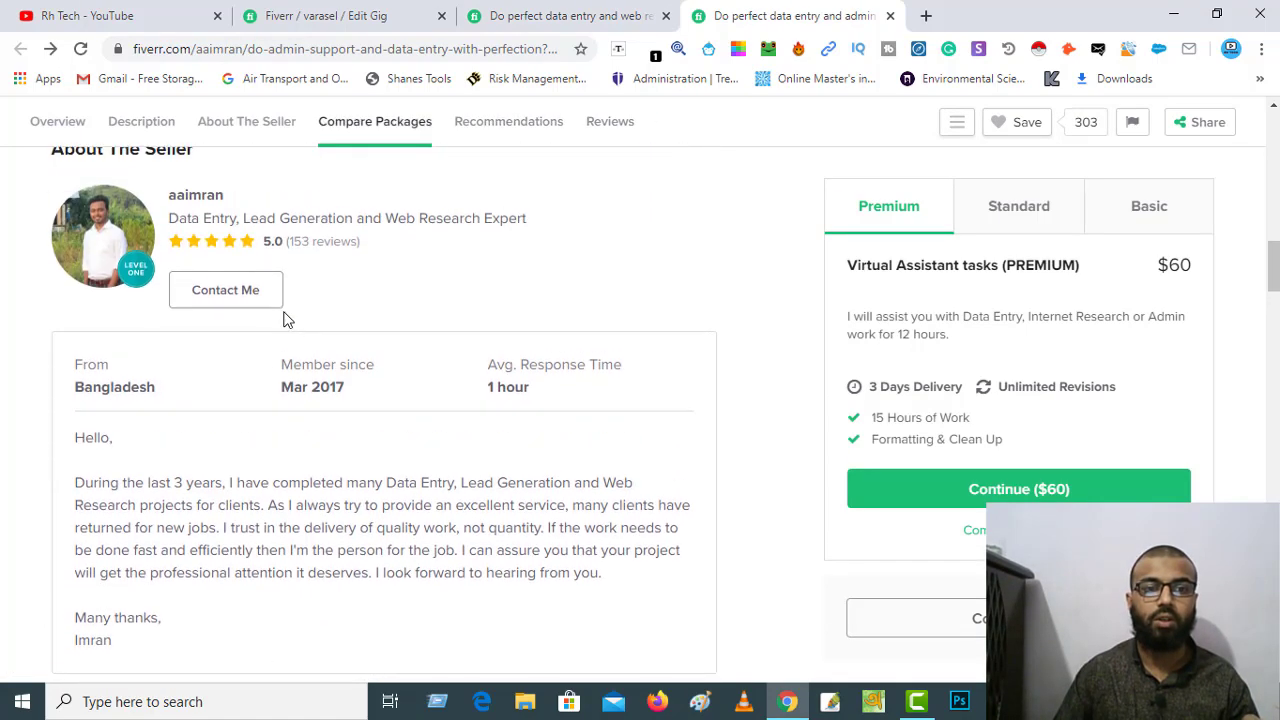
scroll(285, 315, "down", 5)
scroll(280, 320, "up", 10)
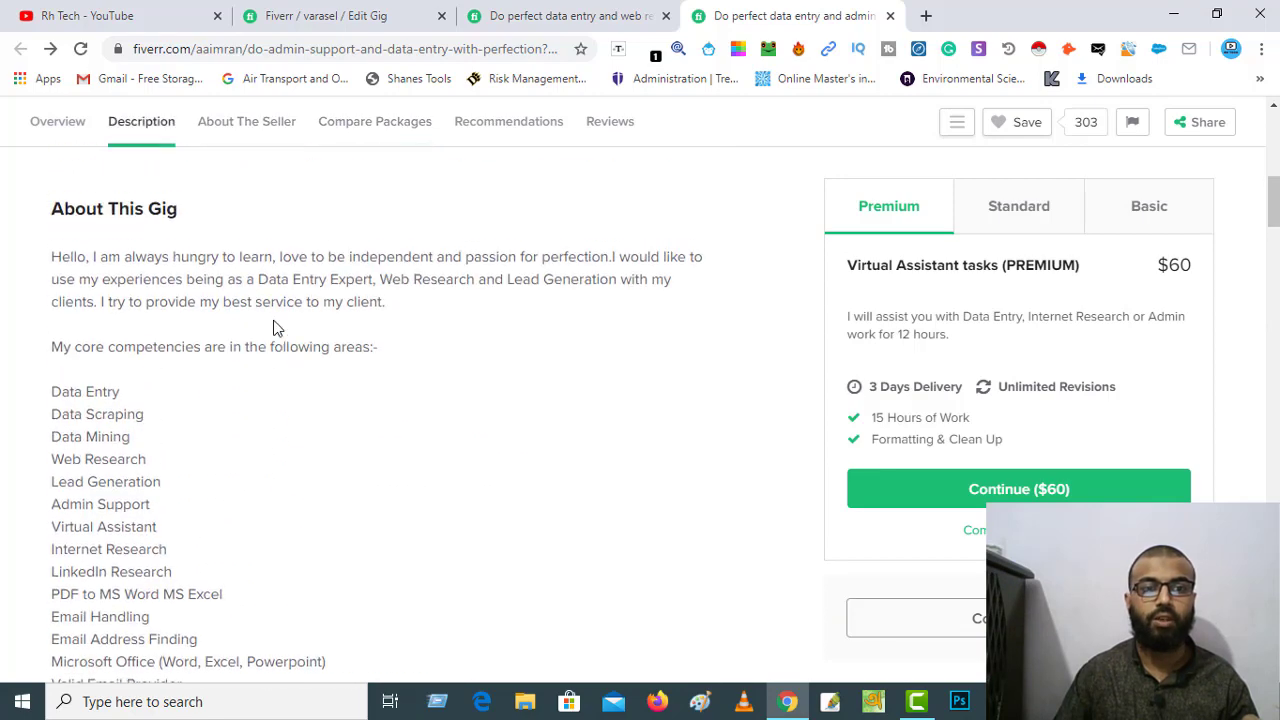
left_click_drag(55, 257, 398, 318)
scroll(354, 330, "down", 1)
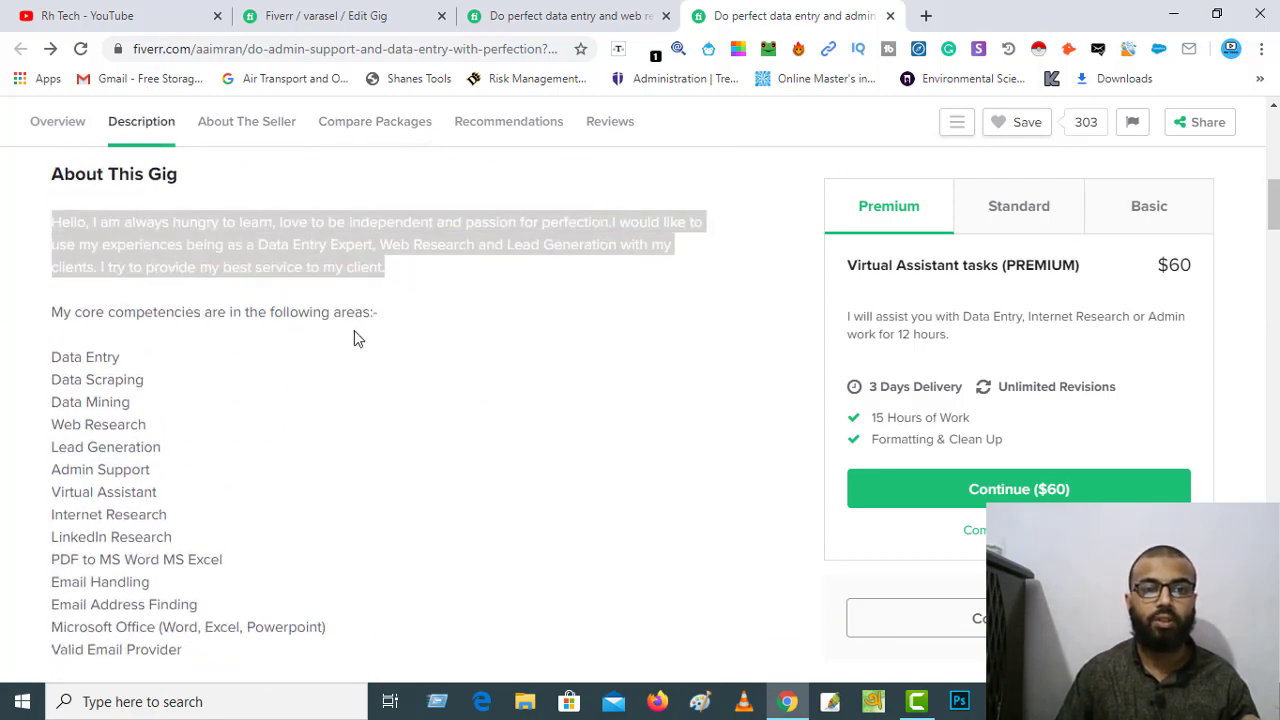
left_click_drag(54, 296, 266, 568)
scroll(265, 563, "down", 3)
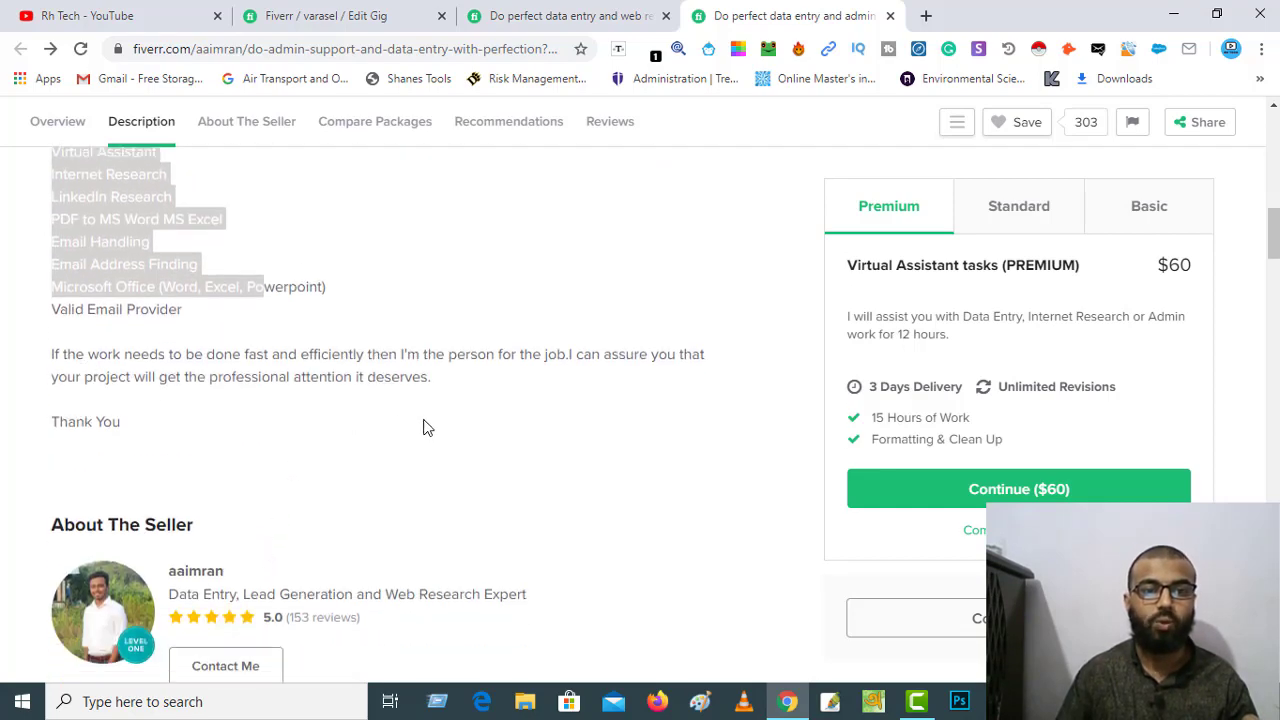
left_click_drag(432, 378, 61, 350)
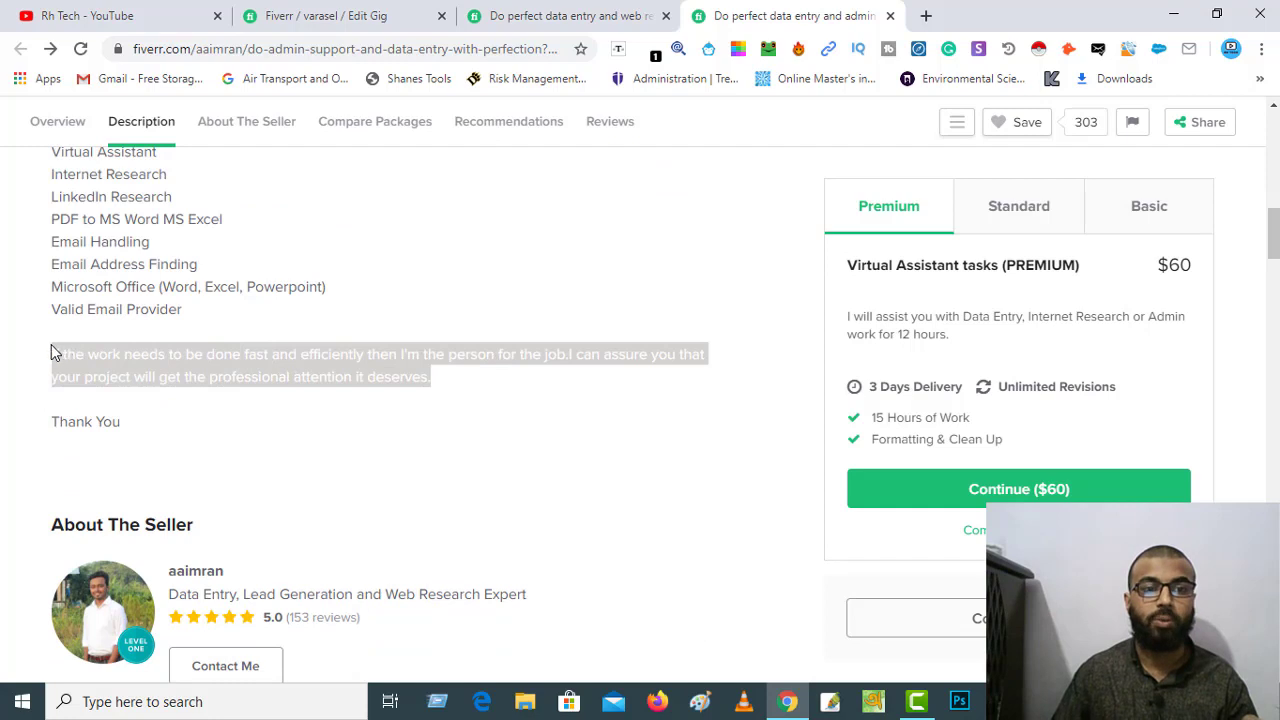
left_click_drag(131, 443, 40, 440)
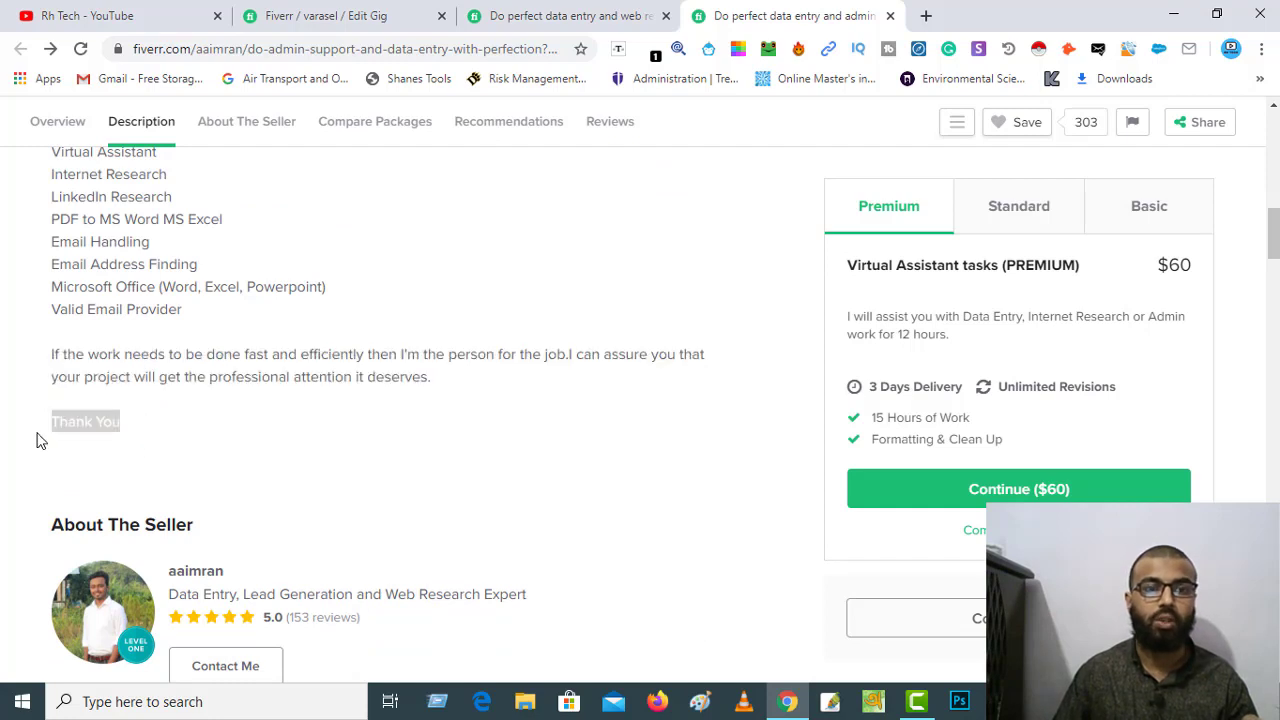
Return to the gig being edited and begin its description with the greeting line "Welcome to My gig,".
left_click(323, 15)
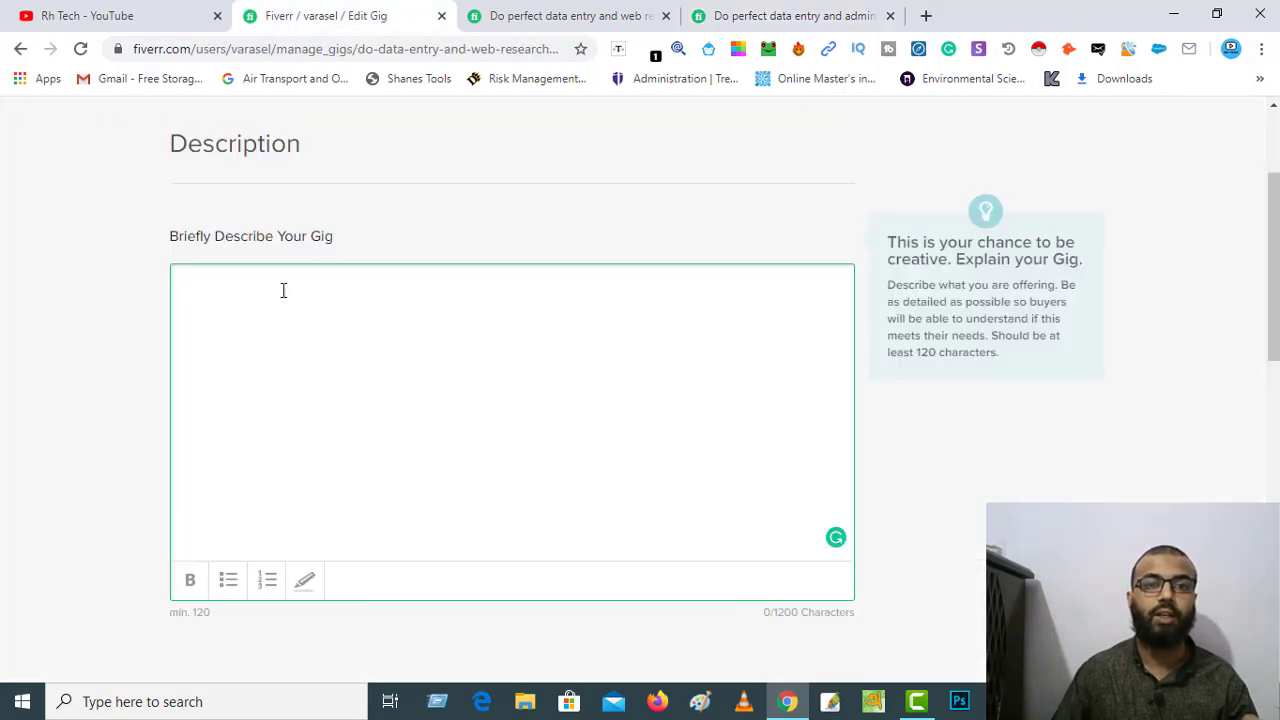
left_click(203, 292)
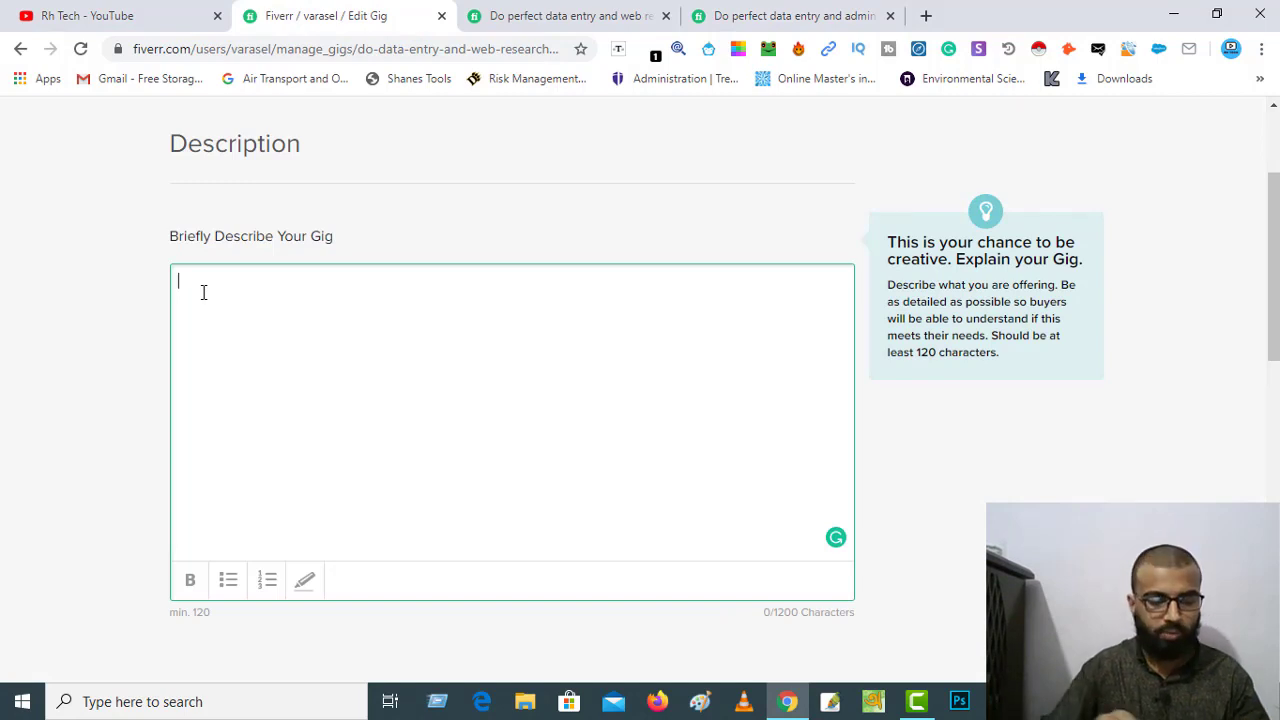
type("W")
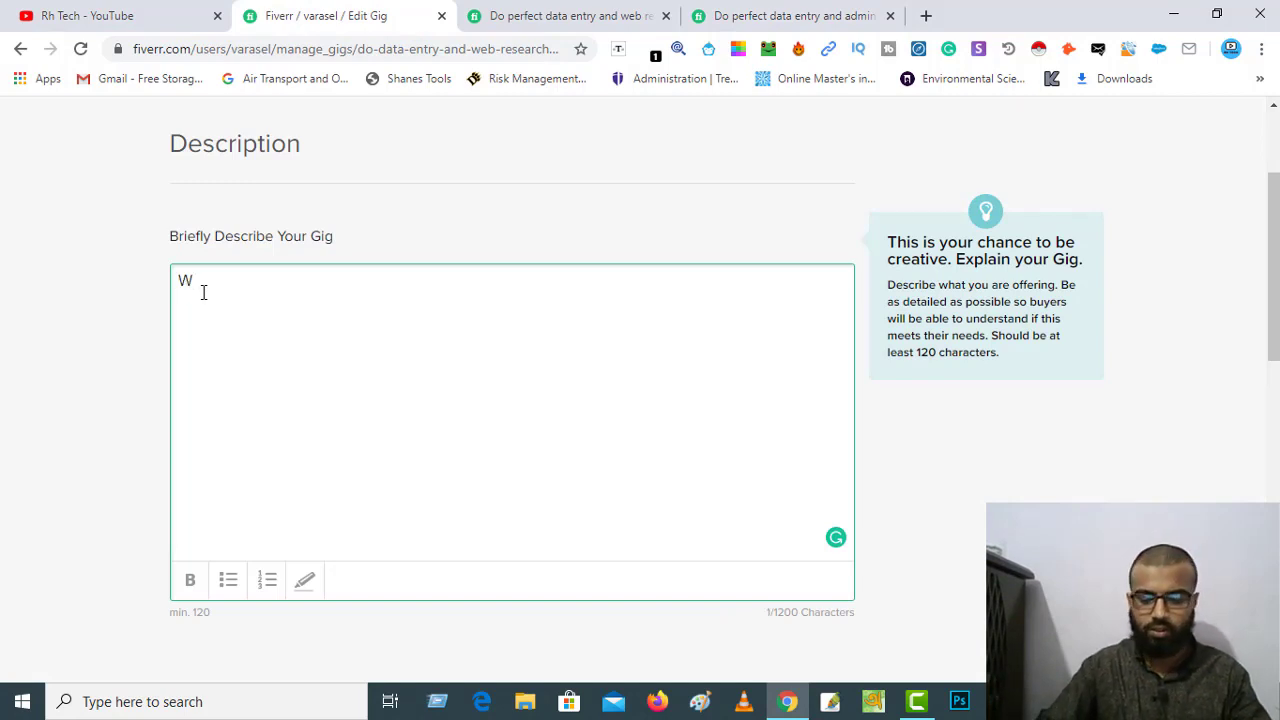
type("elcon")
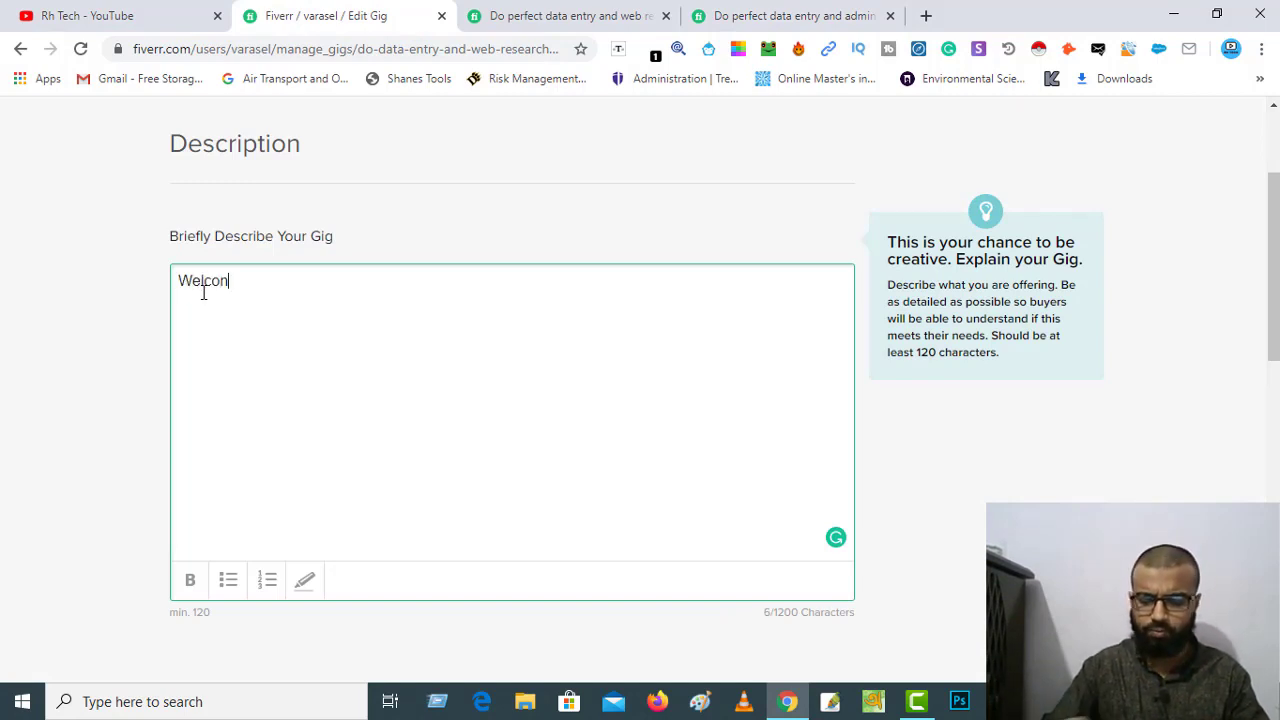
key("BackSpace")
type("me ")
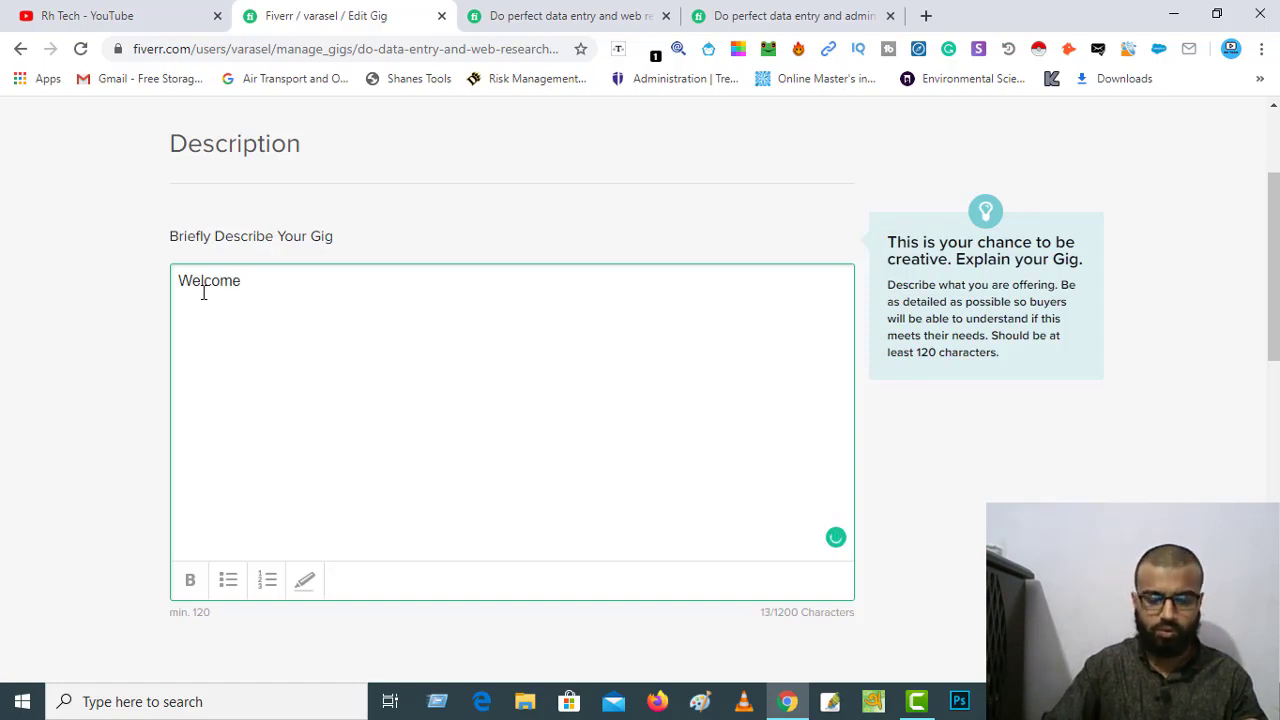
type("to ")
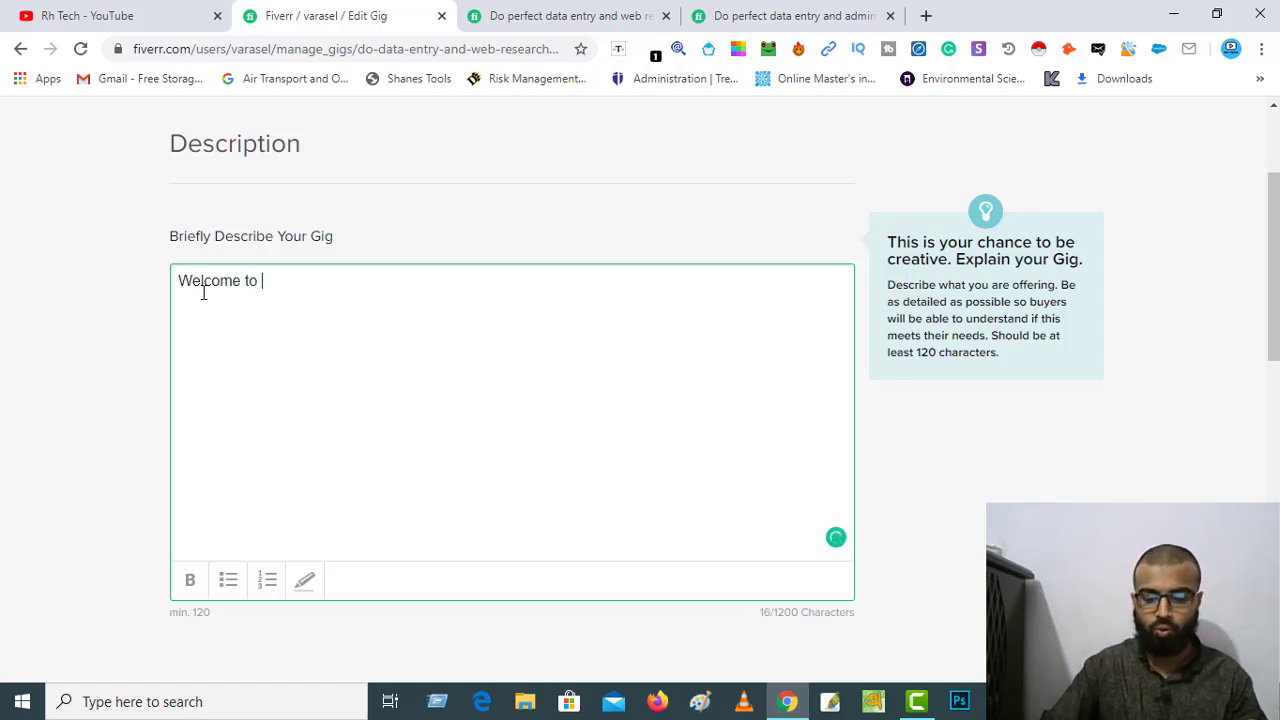
type("My ")
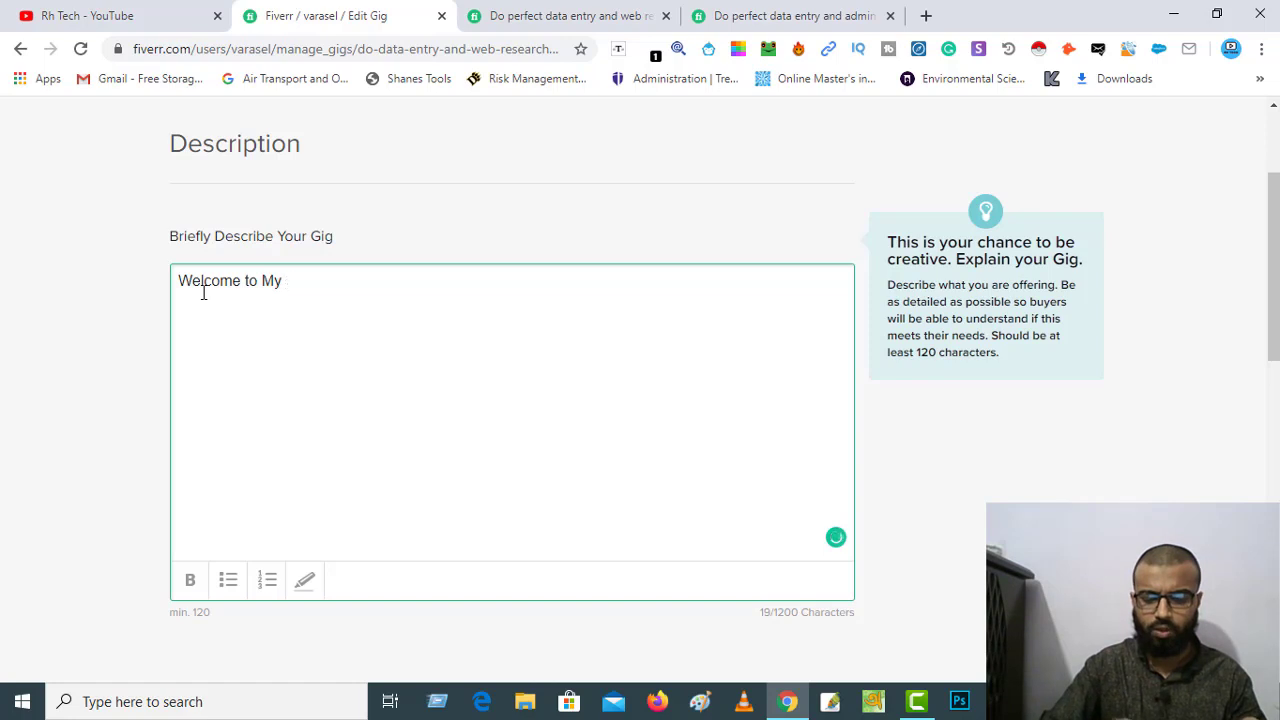
type("gig")
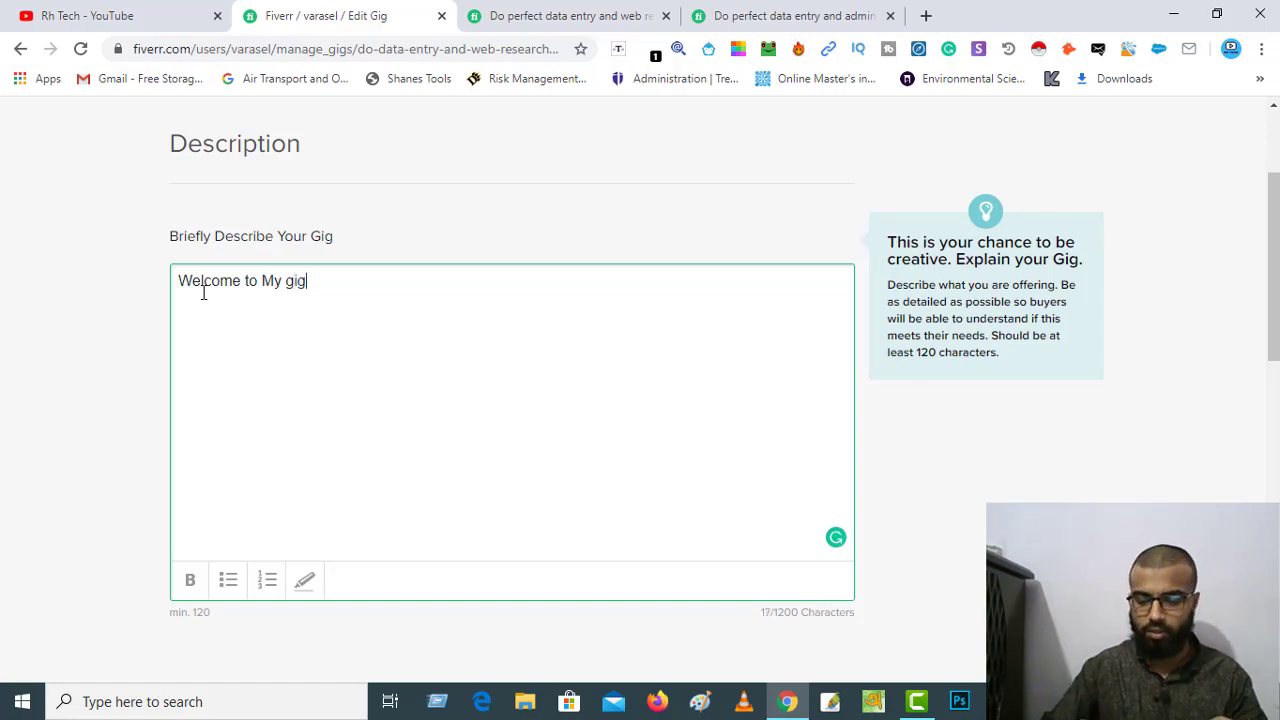
type(",")
key("Return")
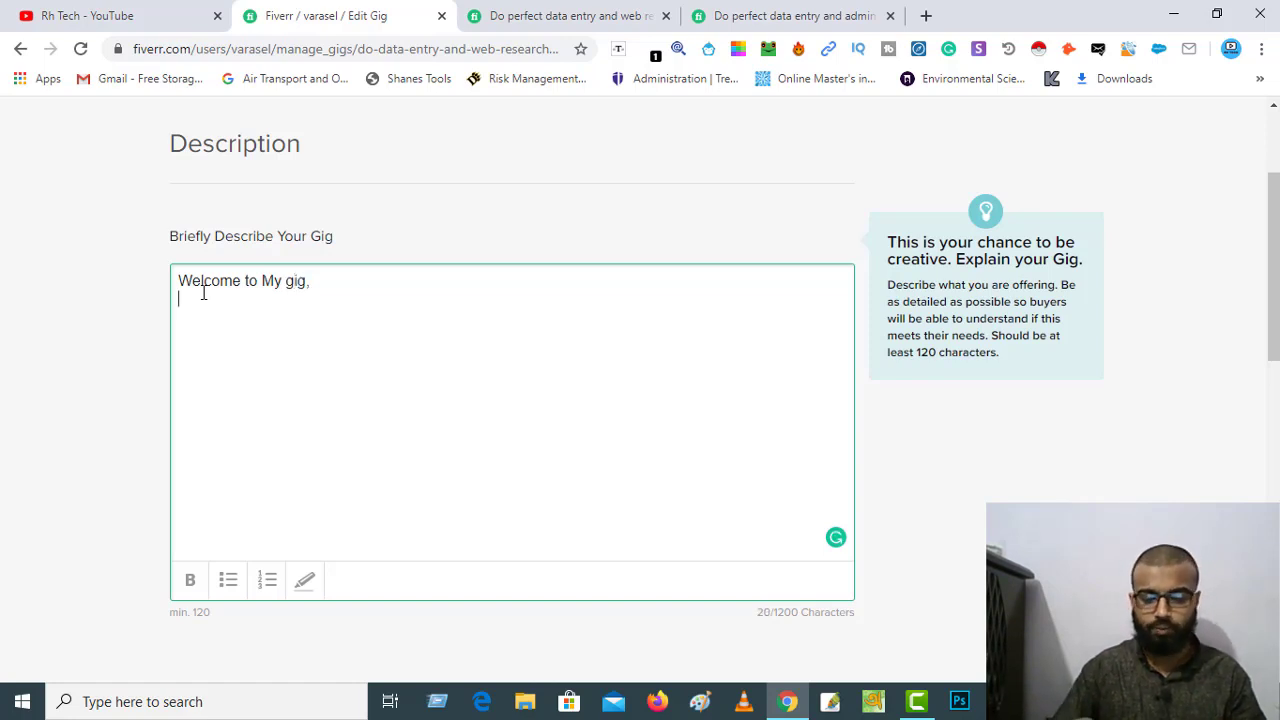
Introduce the seller by name on the second description line as "a Data Entry and Web Research specialist".
type("I am ")
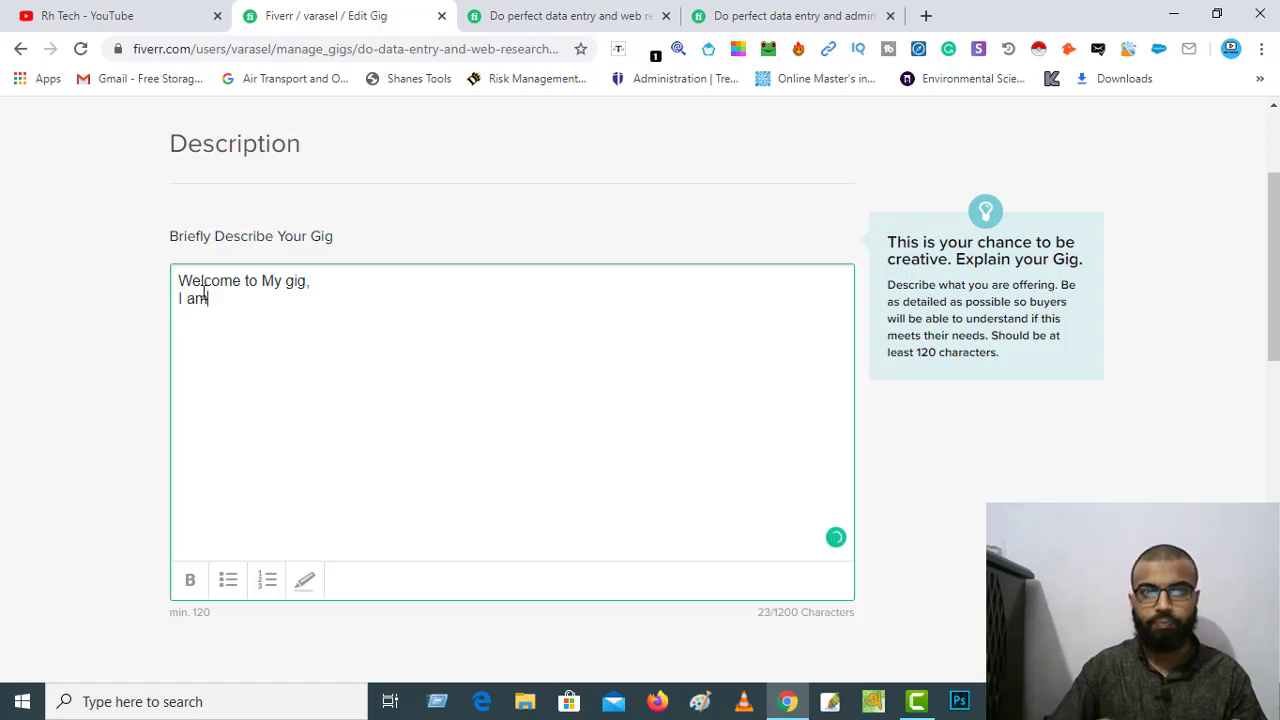
type("Rase")
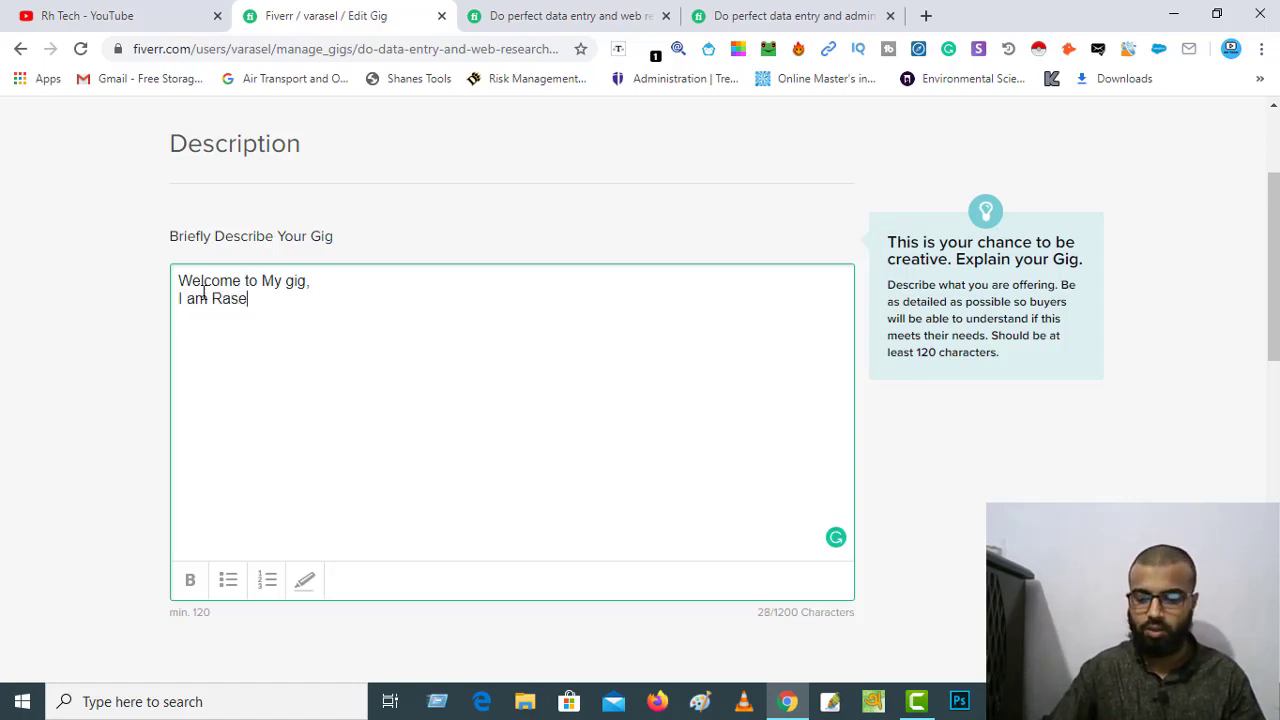
type("l a ")
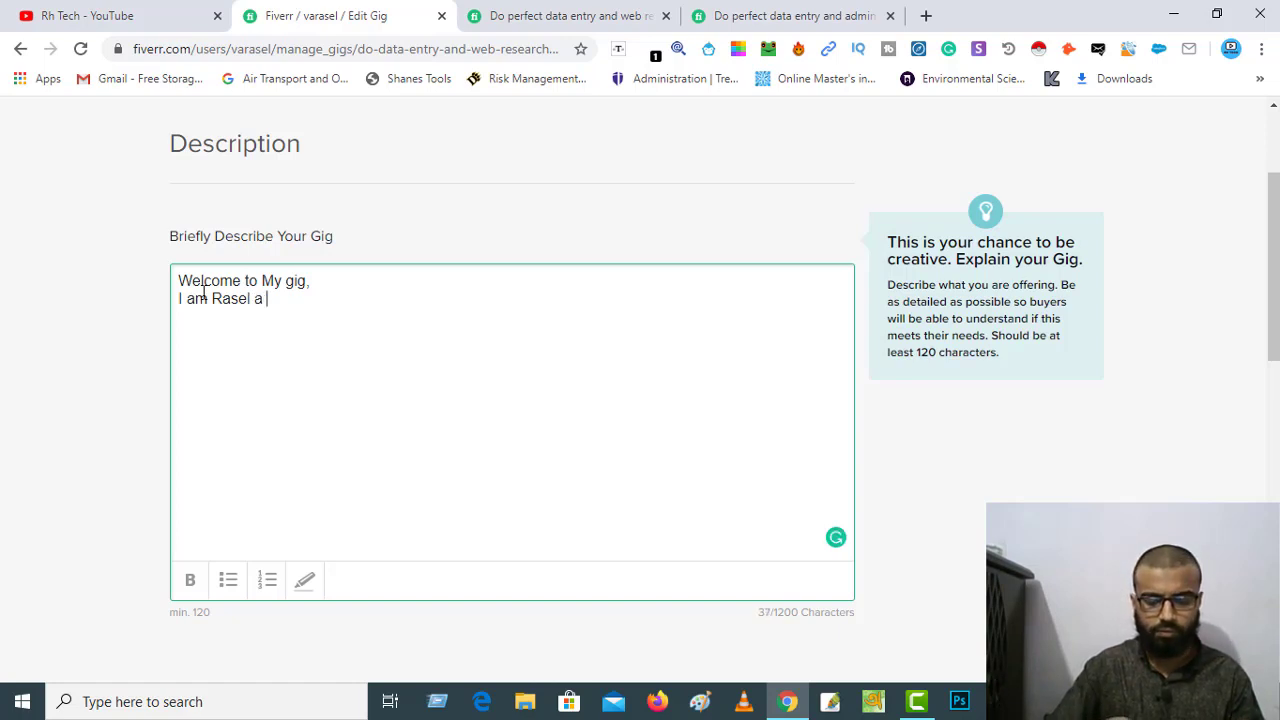
type("Data ")
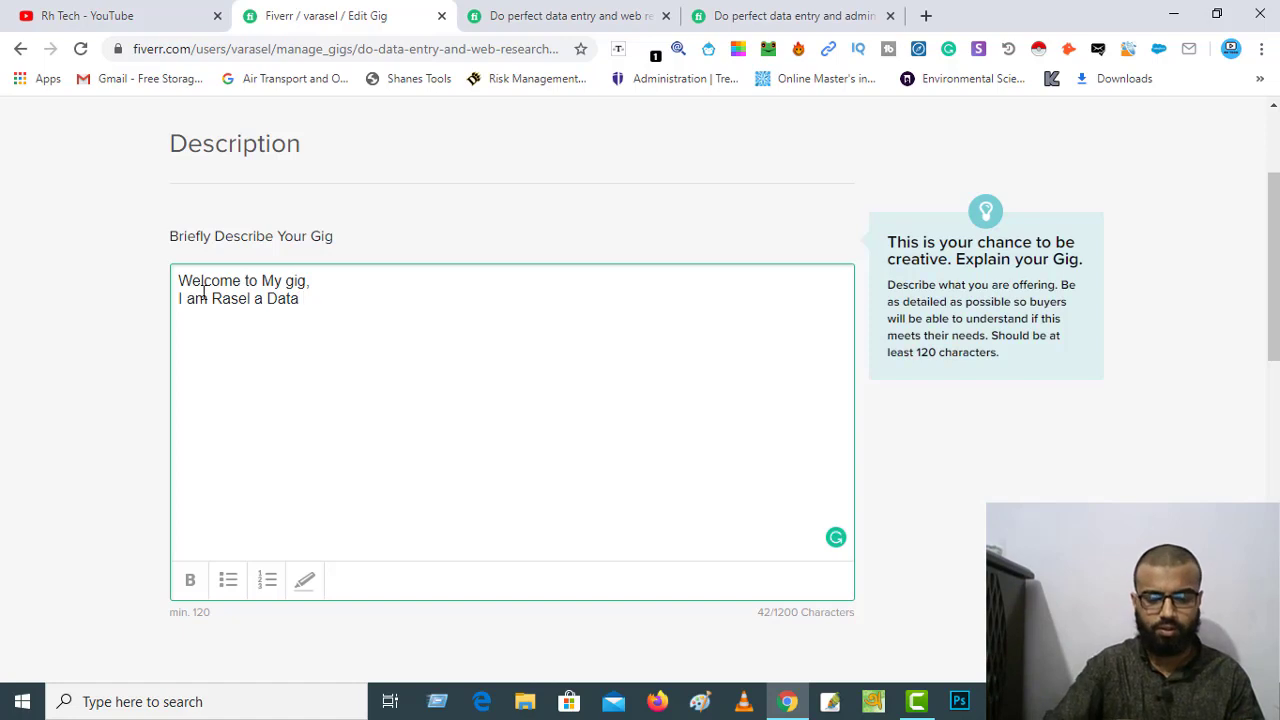
type("Entry ")
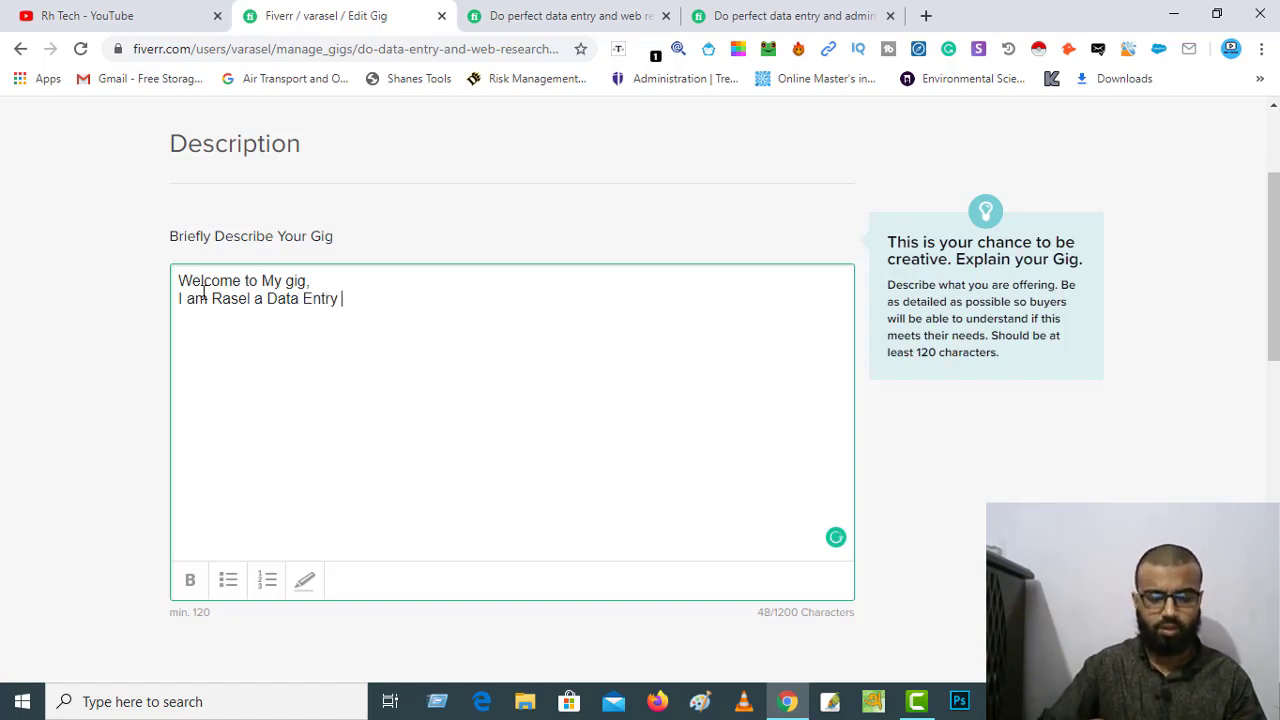
type("and")
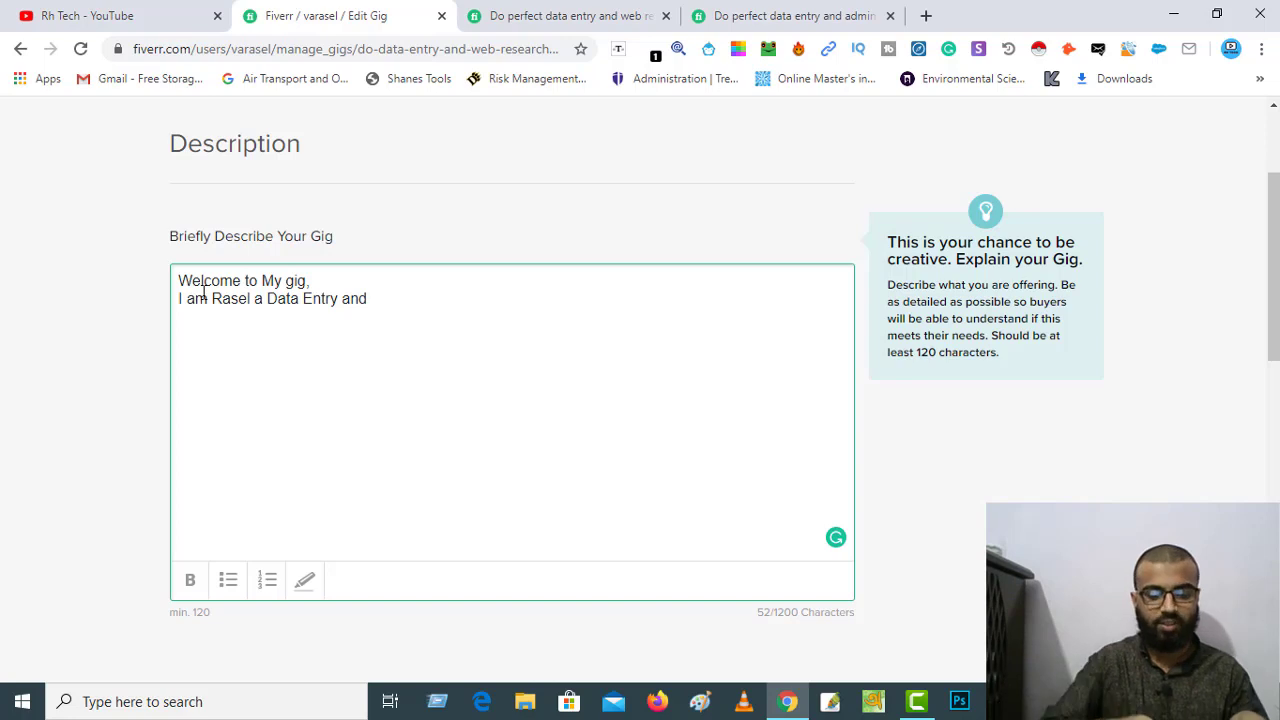
type("Web ")
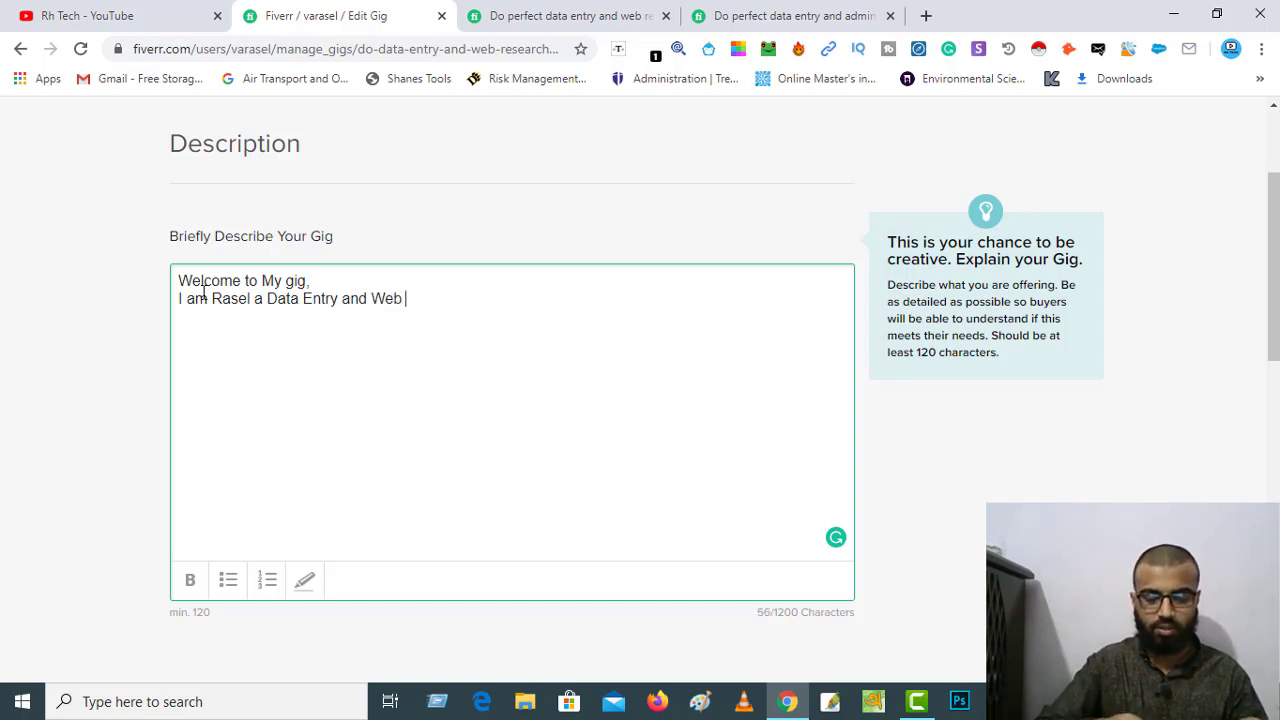
type("Research")
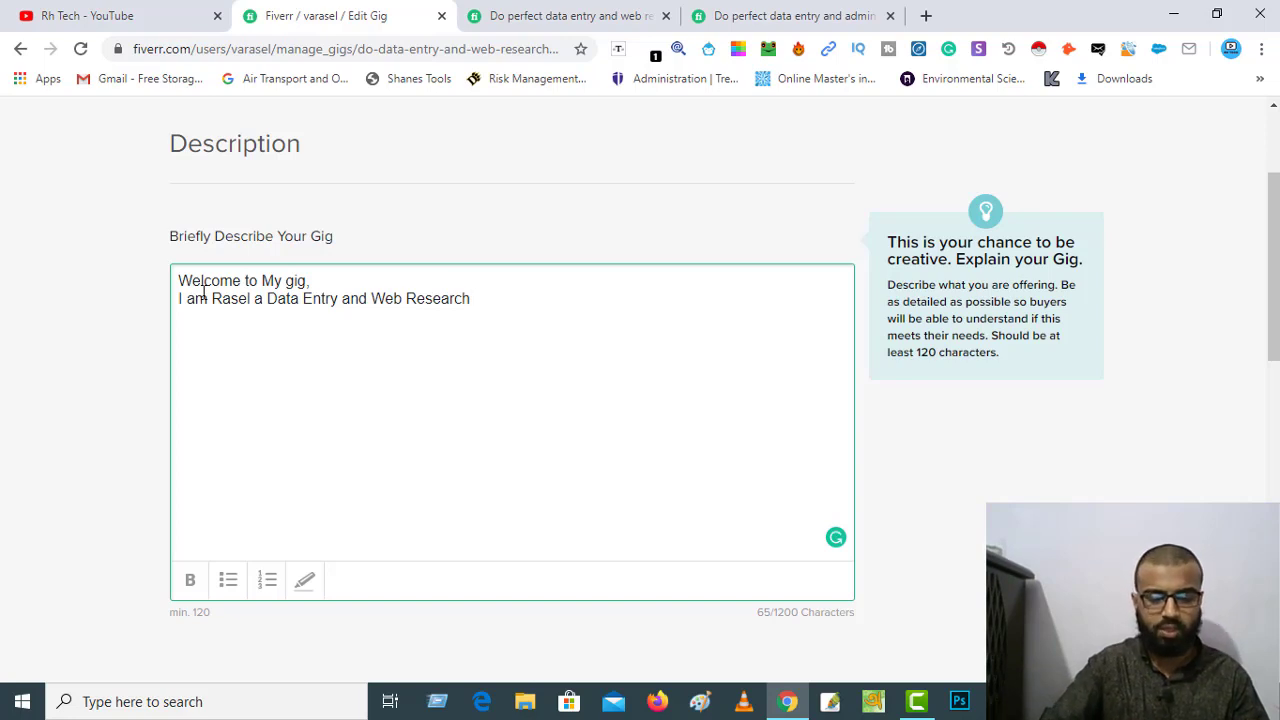
type(" spe")
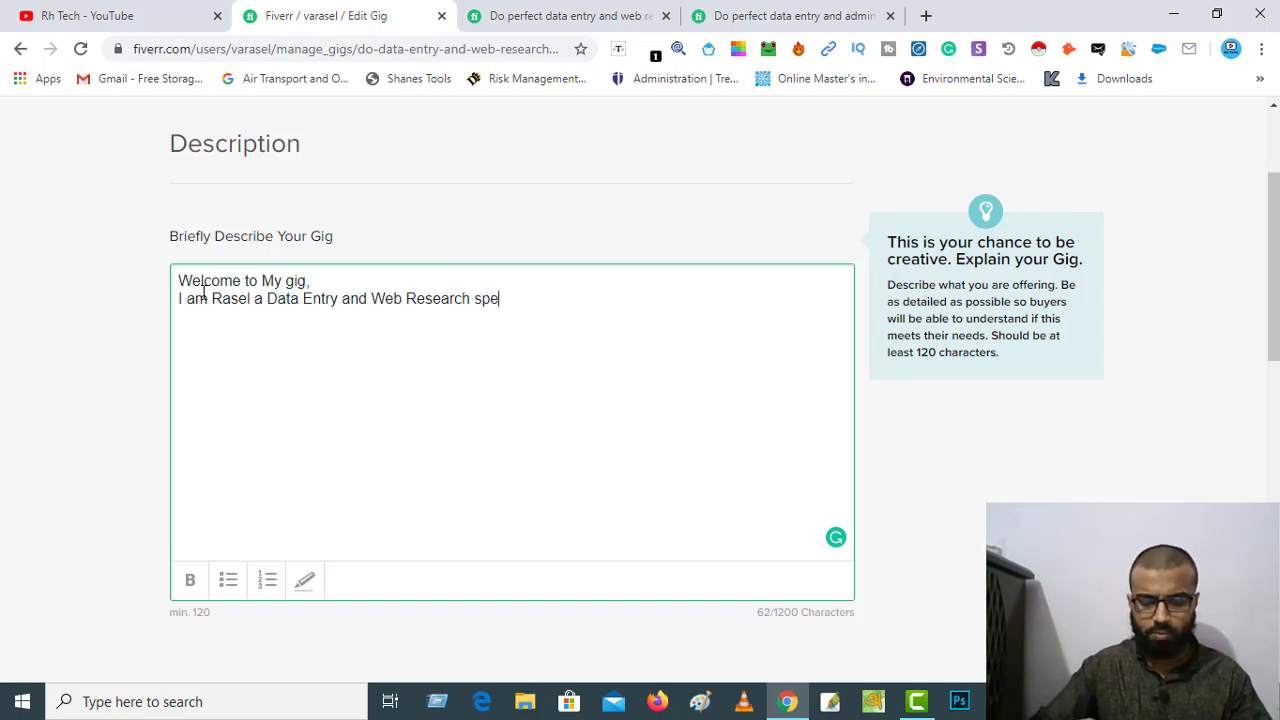
type("cialist ")
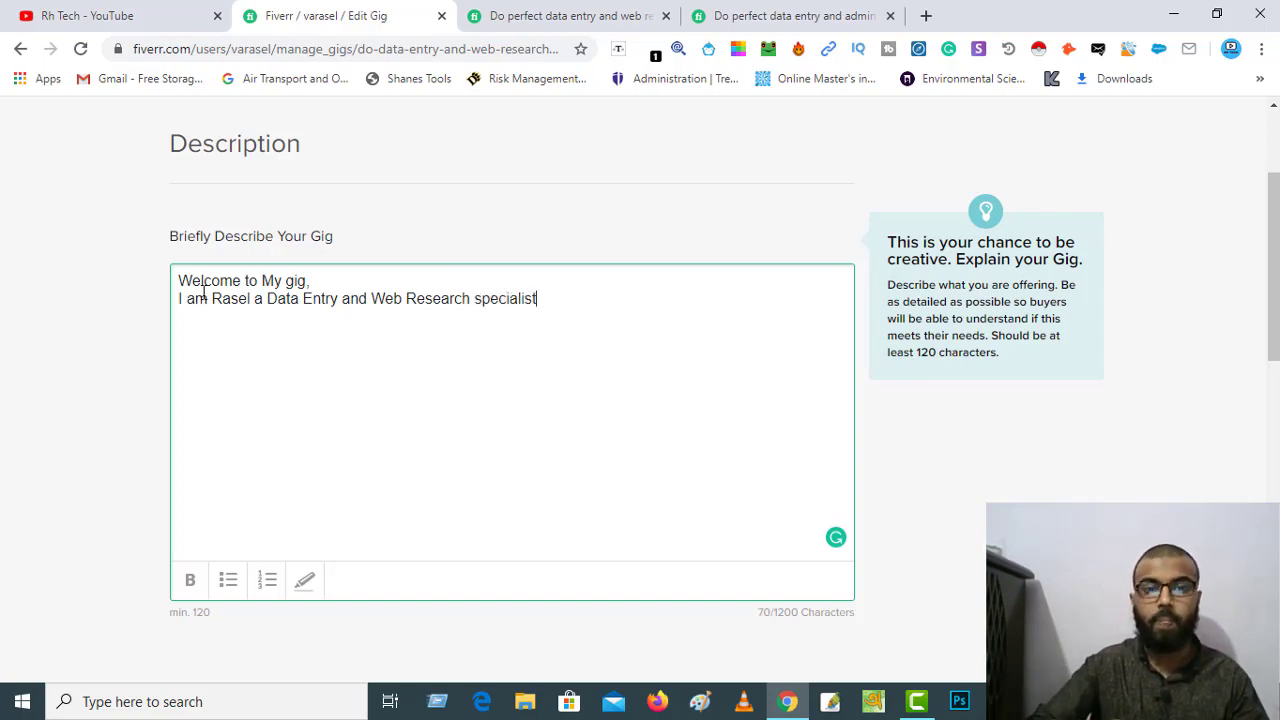
Complete the introduction sentence with "with 4 years of working experience.", accepting the suggested preposition "of" after "years".
type("with")
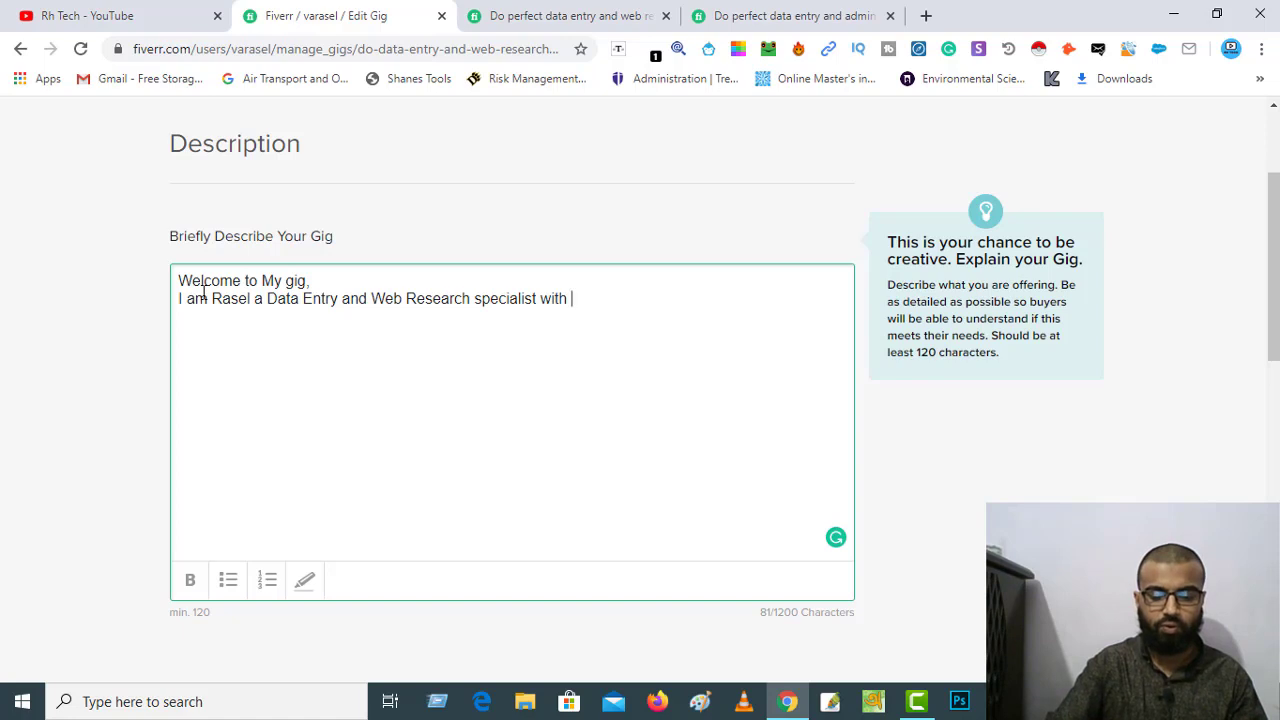
type("$")
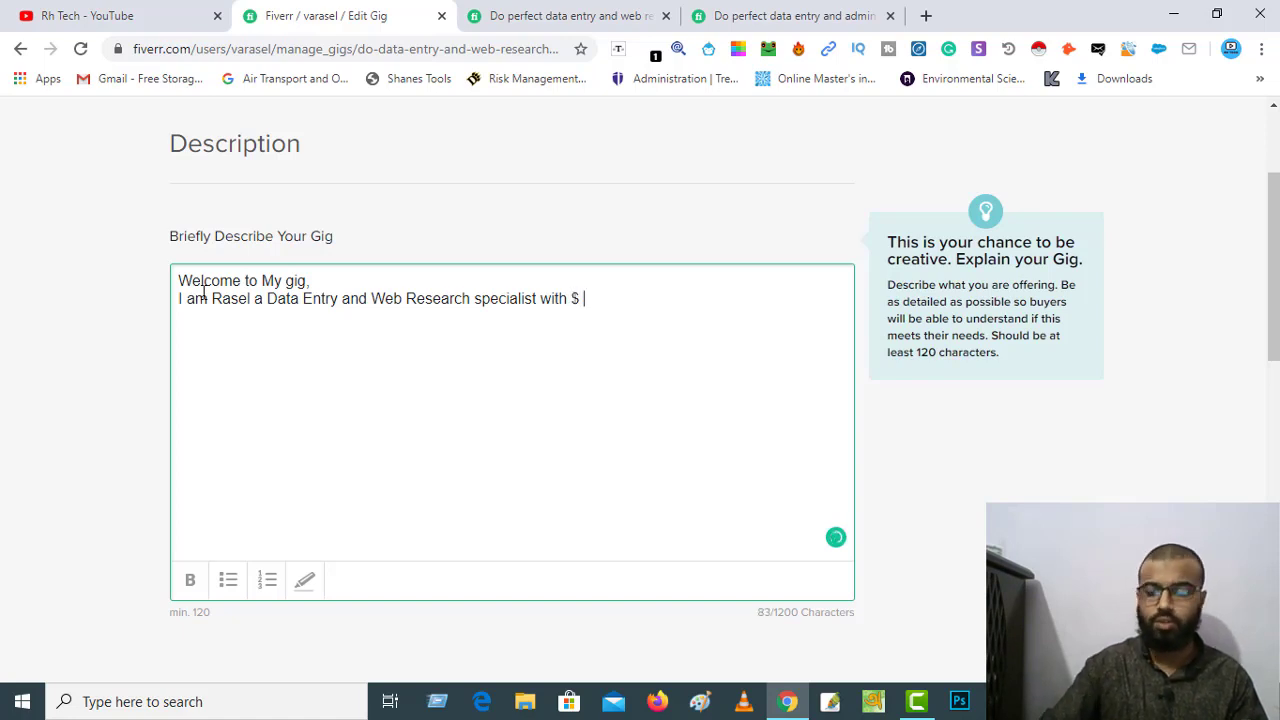
key("BackSpace")
key("BackSpace")
type("4 ")
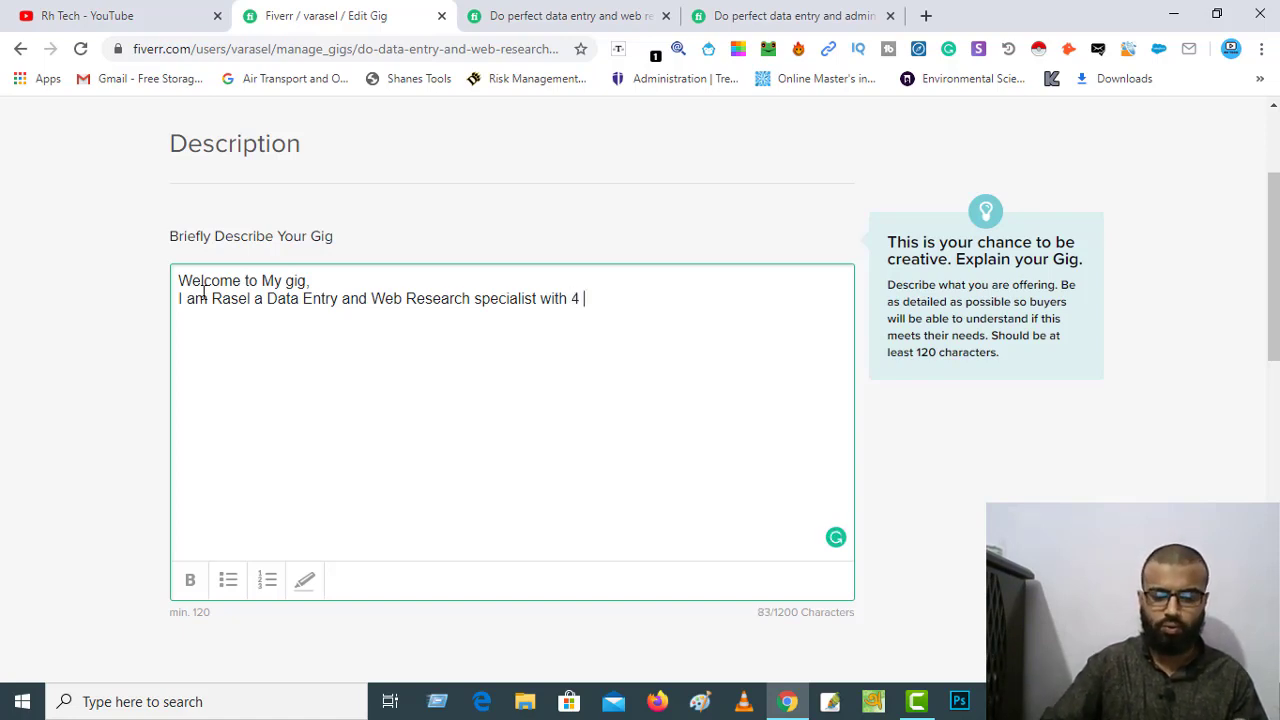
type("years ")
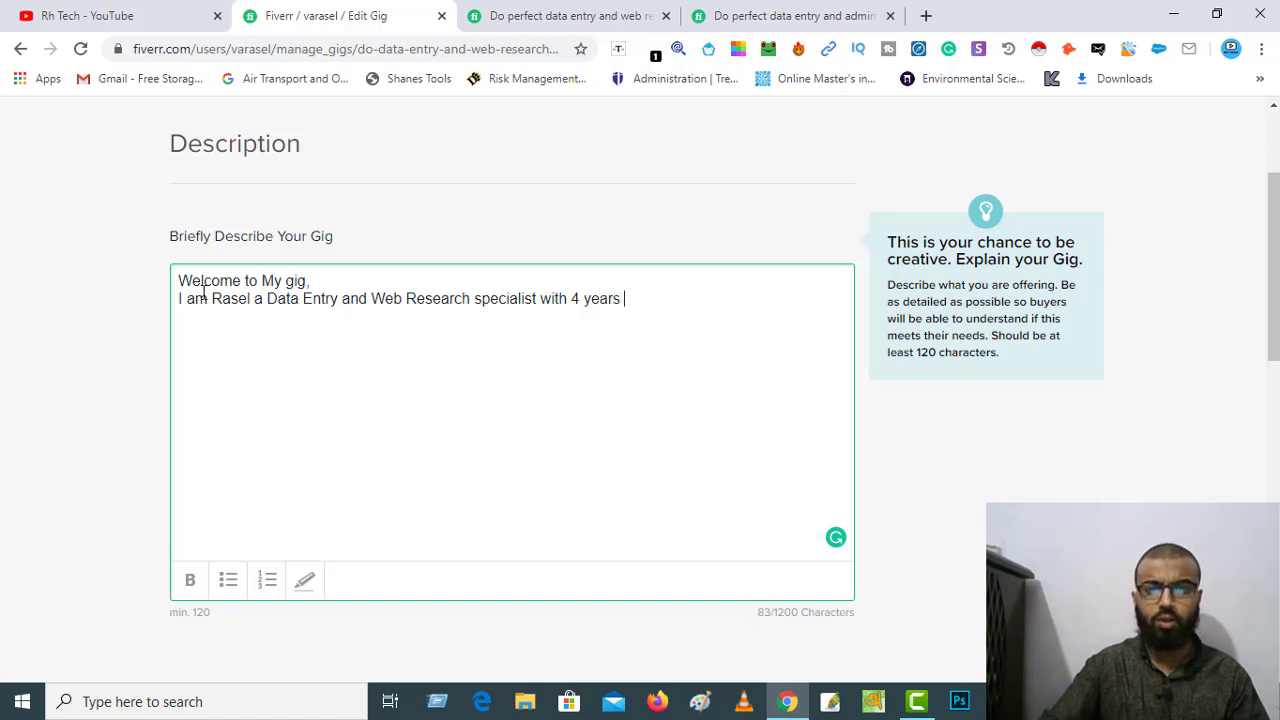
type("wo")
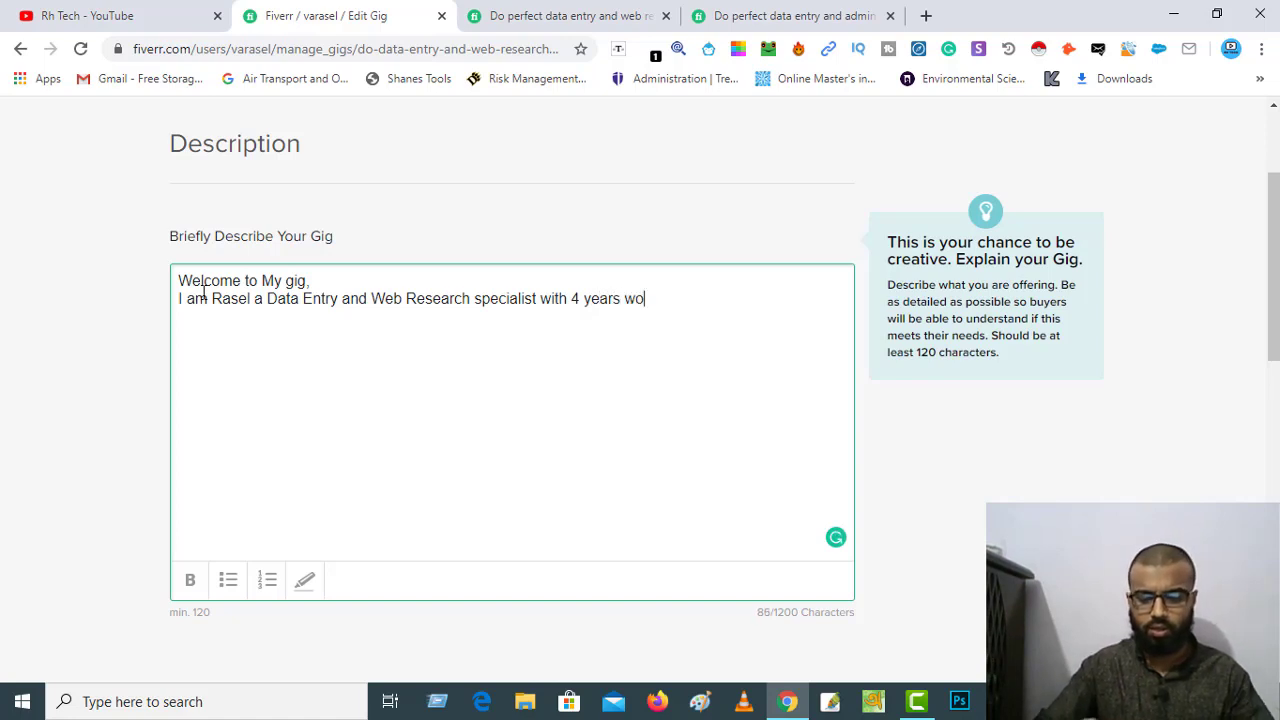
type("rking e")
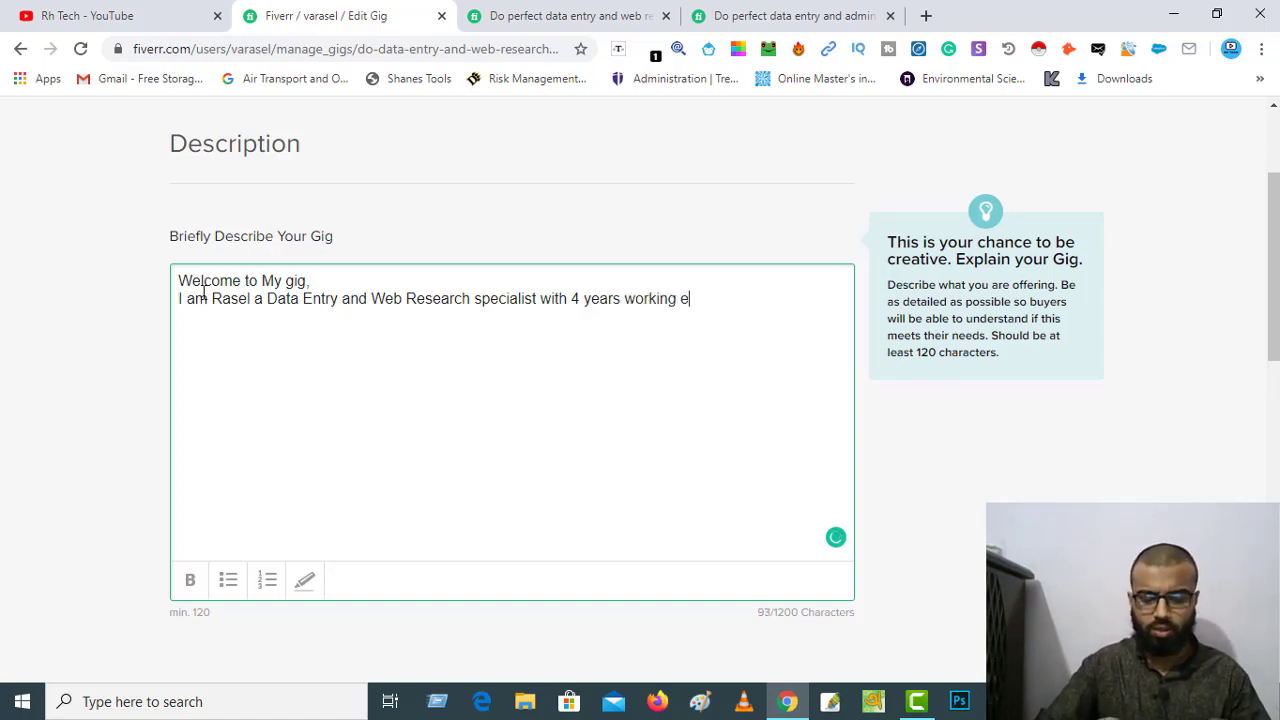
type("xperi")
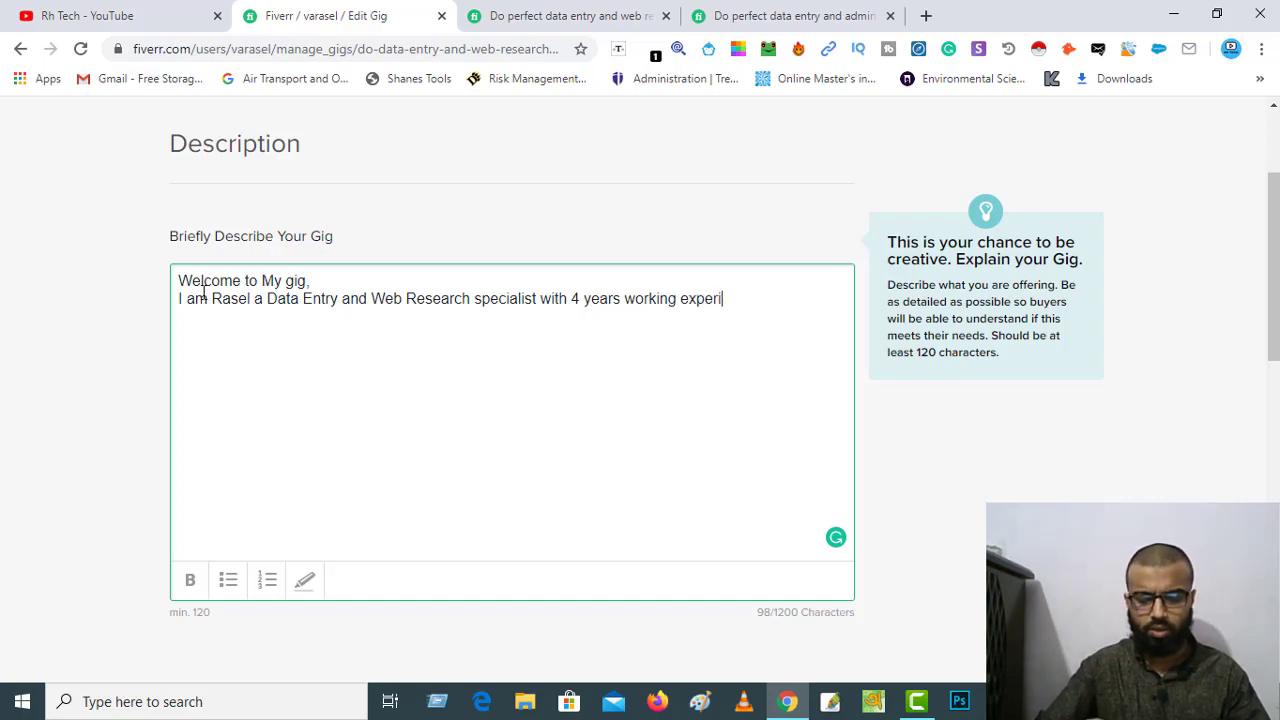
type("ence")
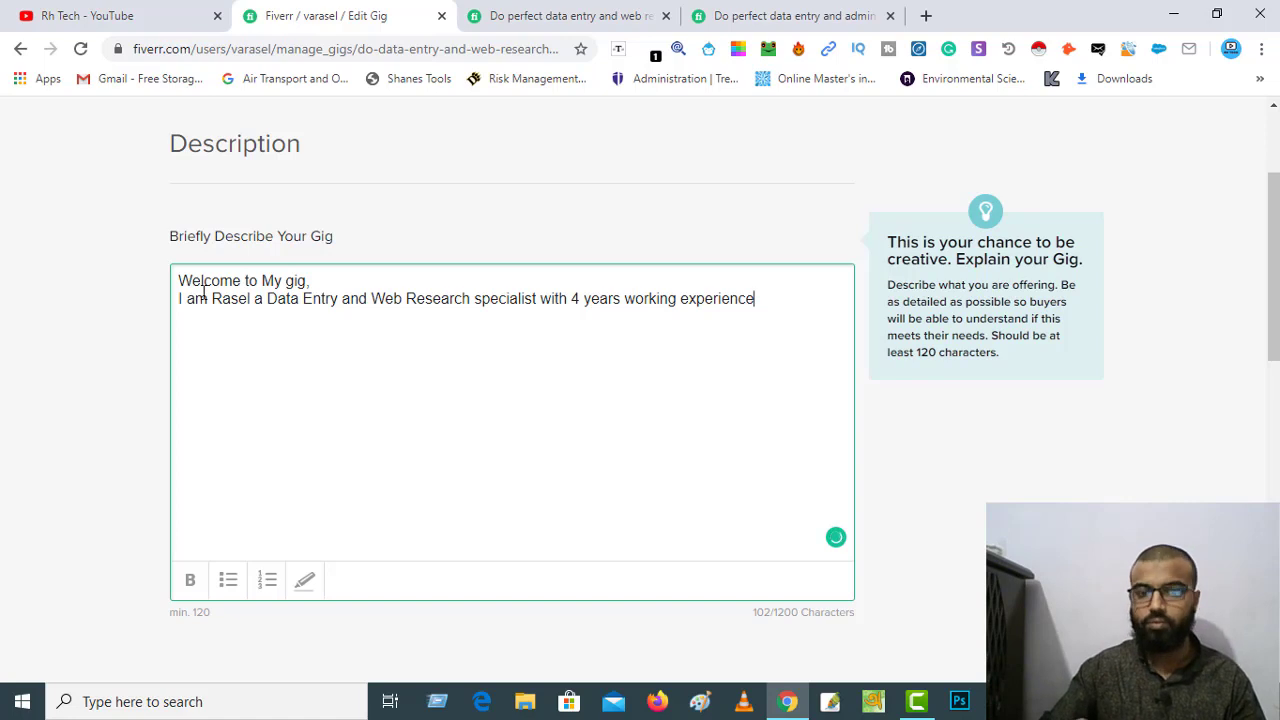
type(".")
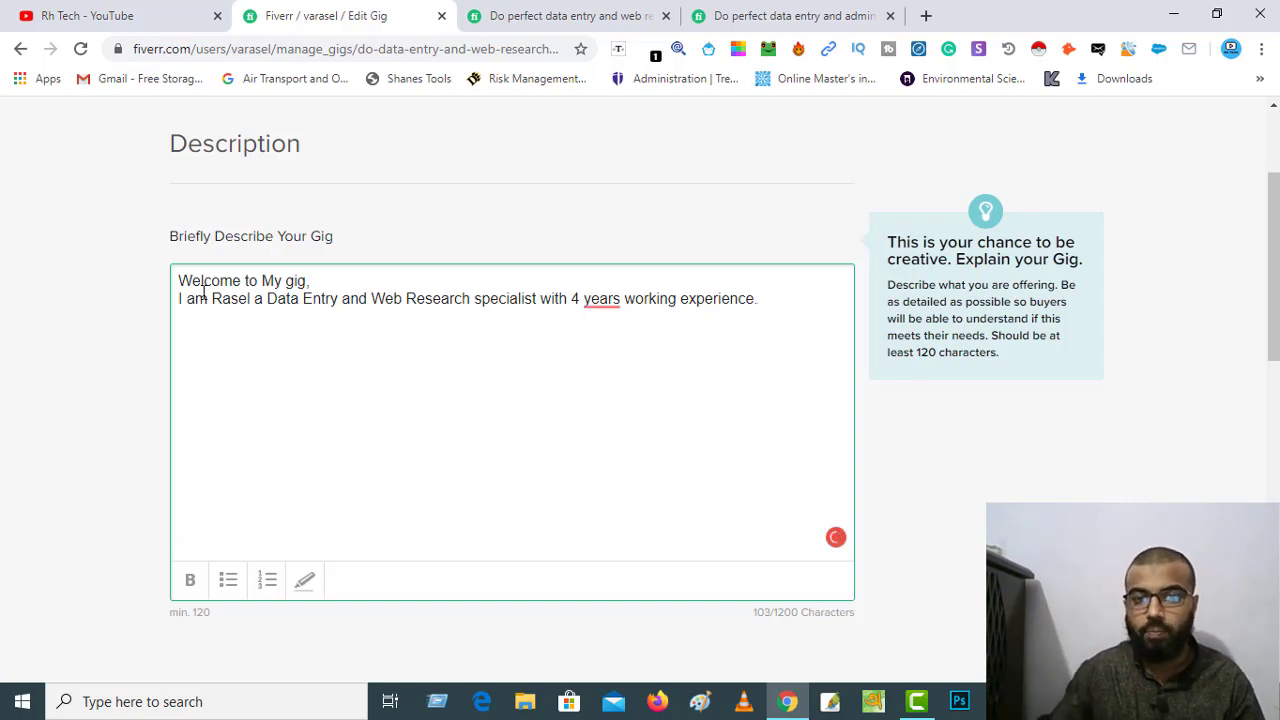
mouse_move(598, 298)
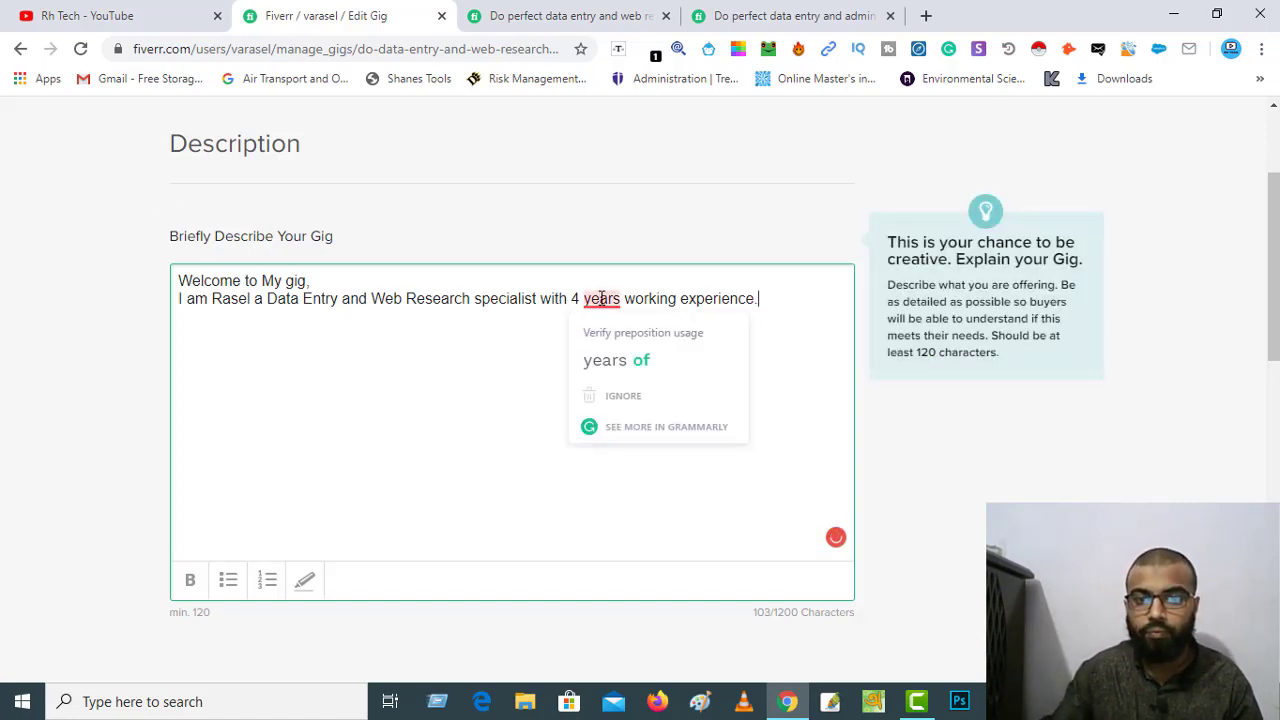
left_click(614, 360)
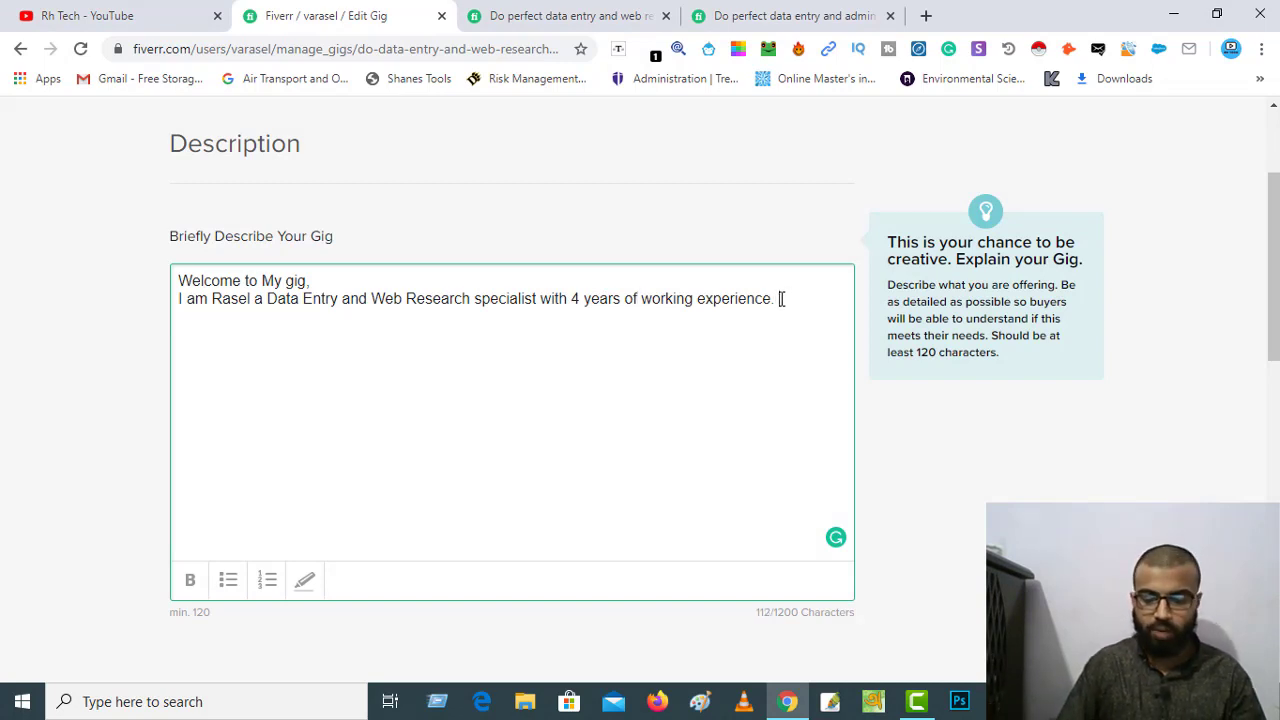
Add a second sentence to the description starting "I am here to provide you Data".
type("I am ")
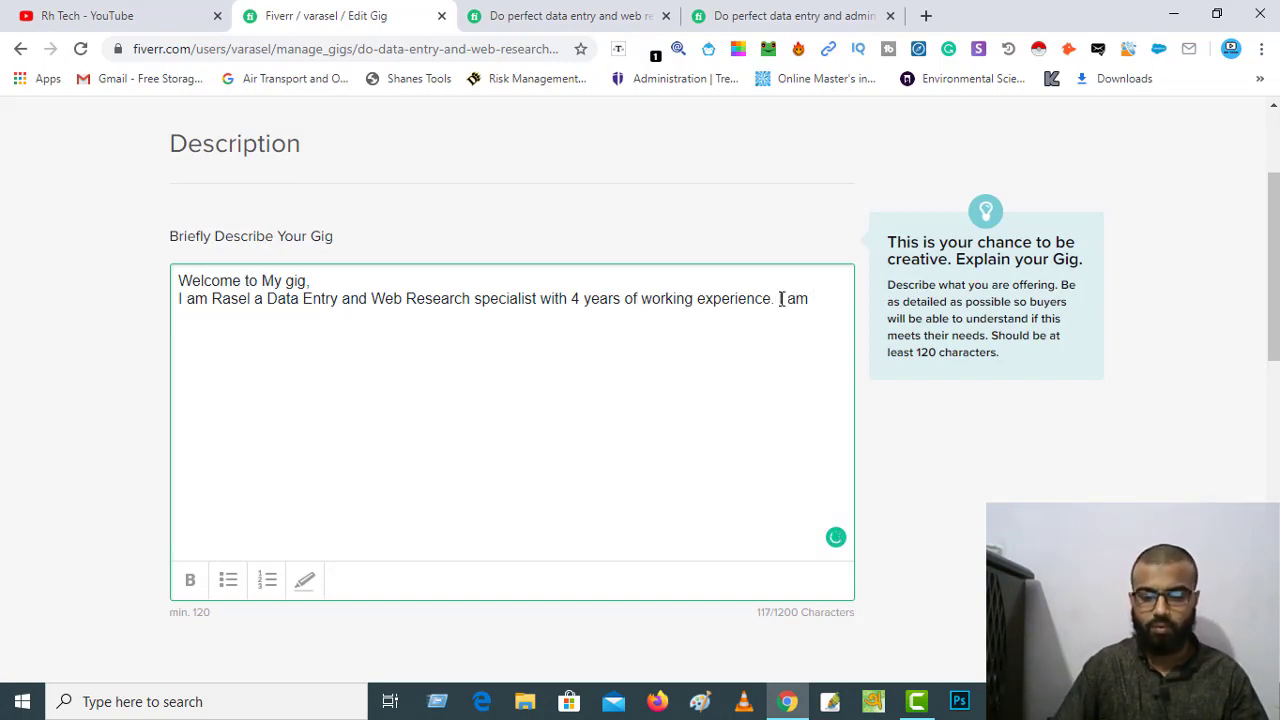
type("here ")
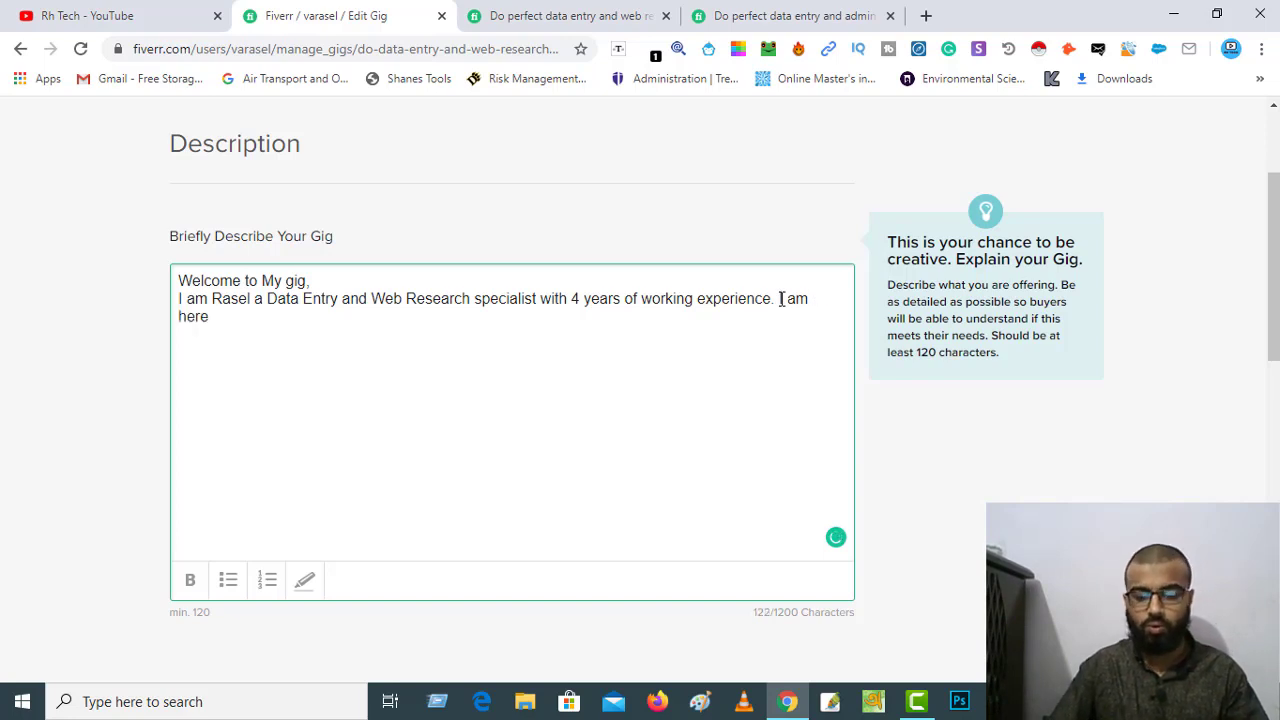
type("to p")
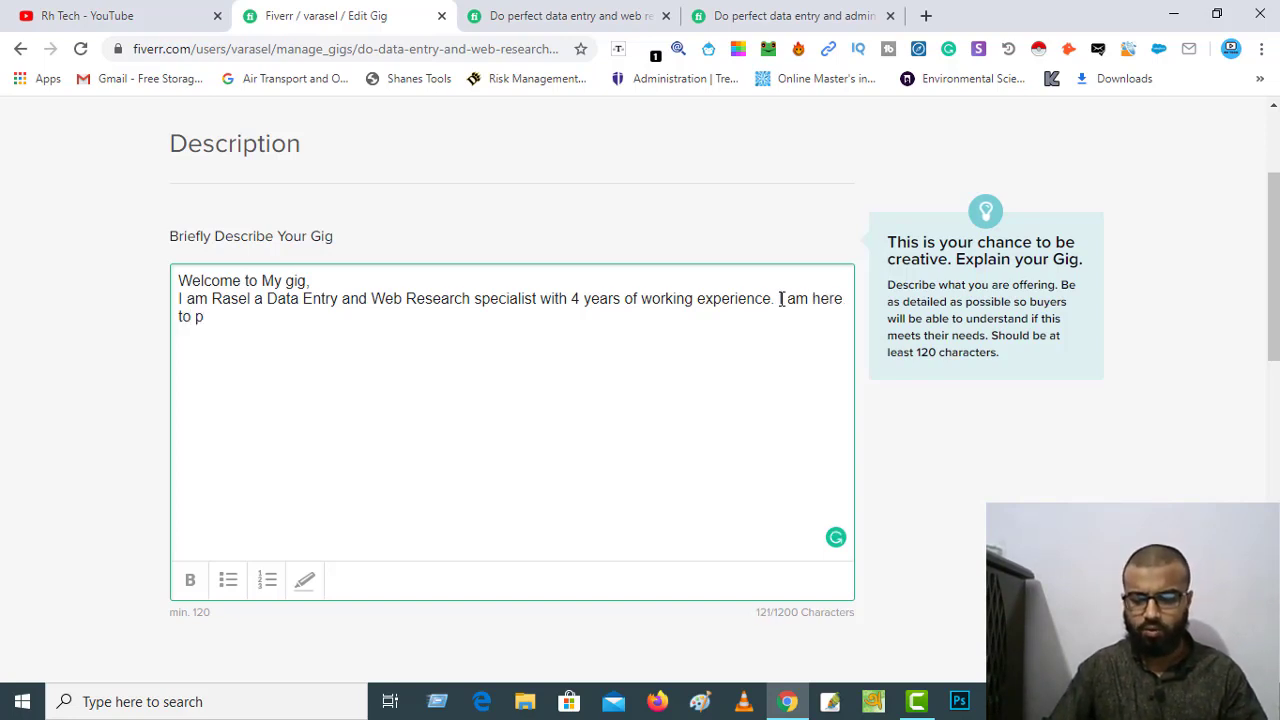
type("rovide ")
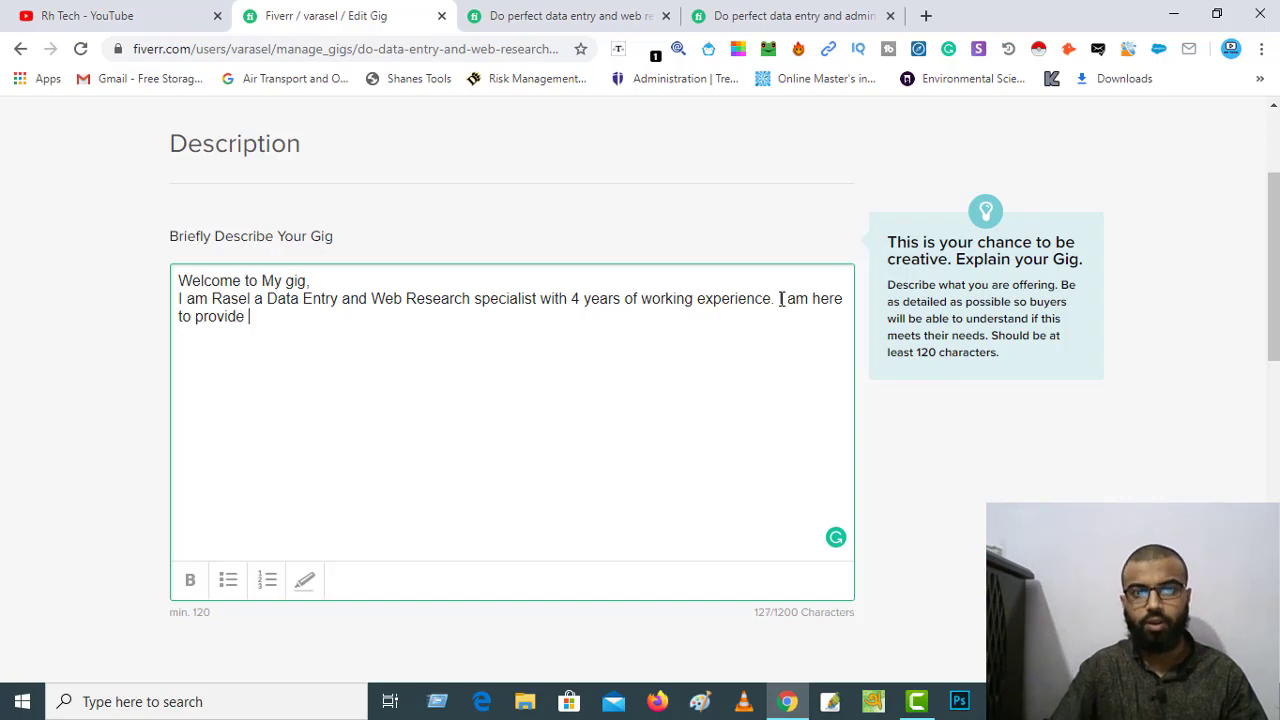
type("yo")
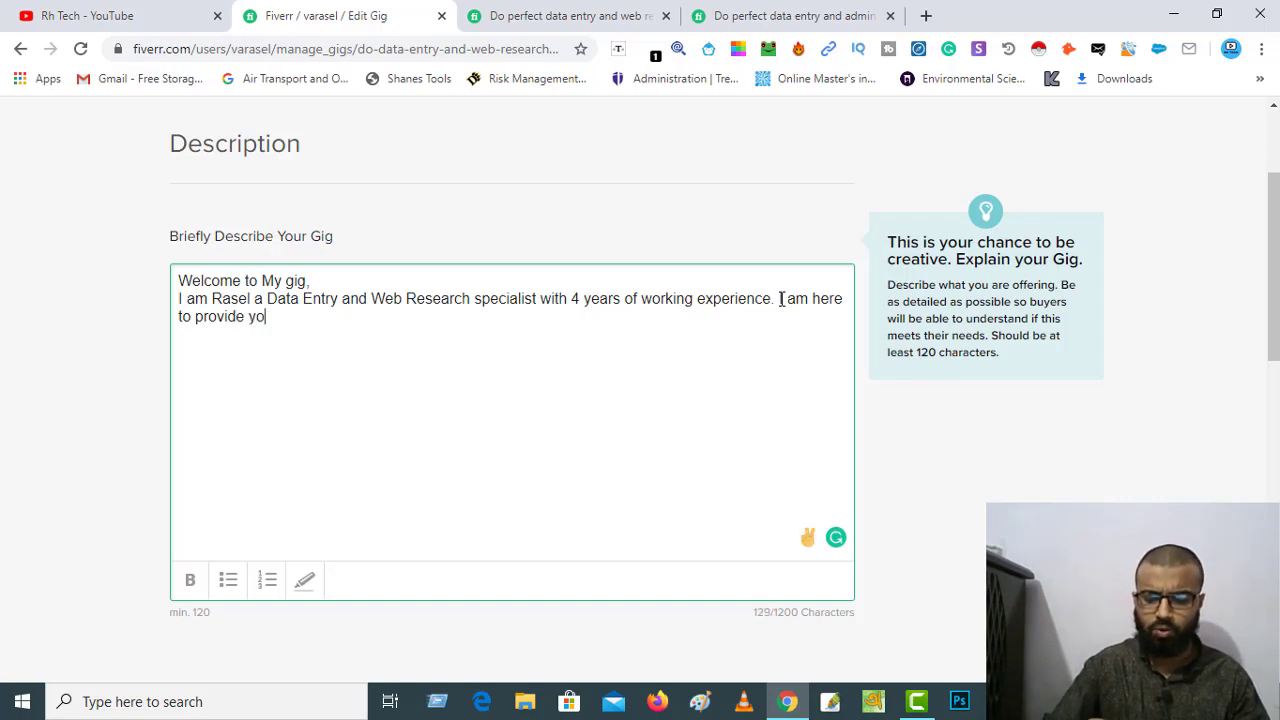
type("u")
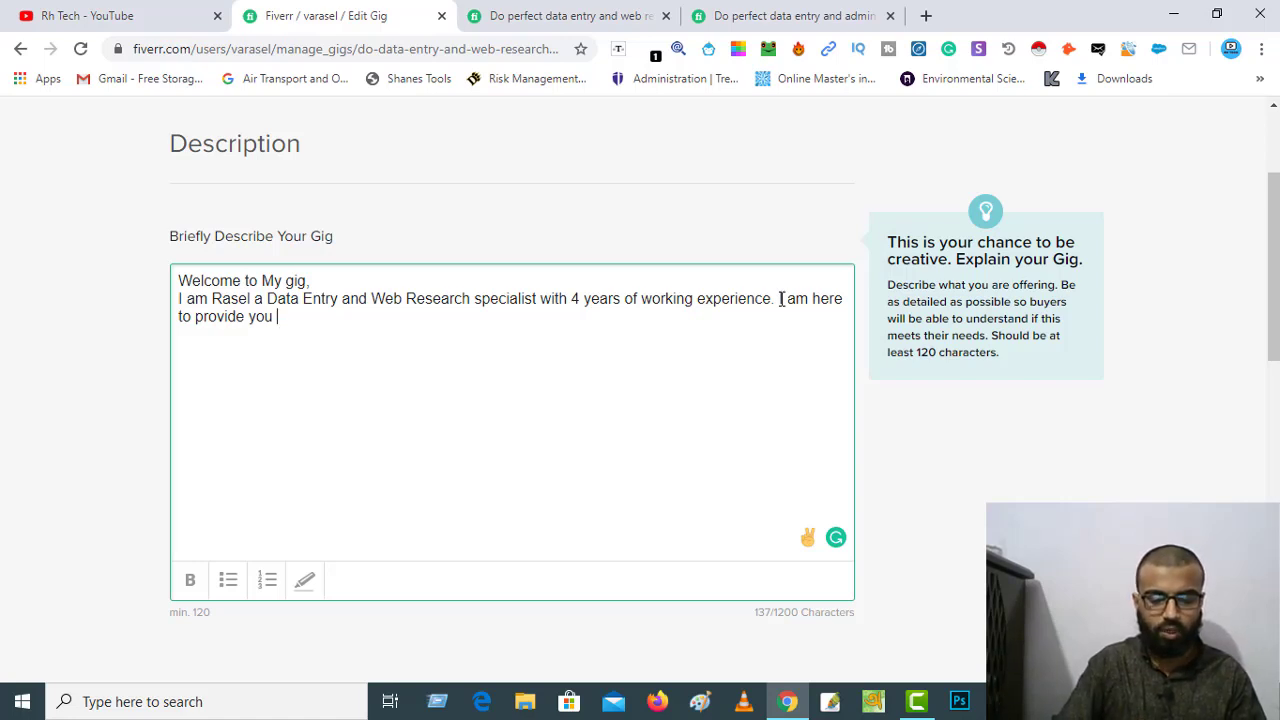
type("Data ")
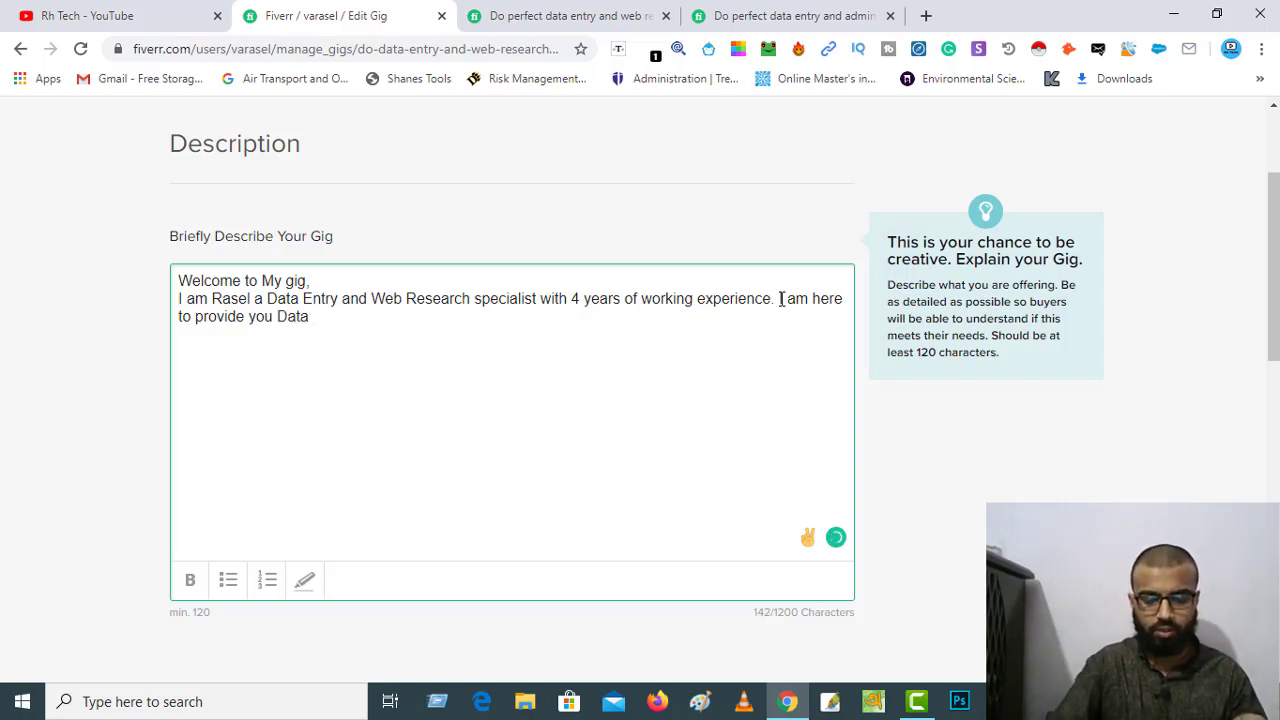
Continue the list of offered services in the gig description with "Entry, Copy Paste, Typing".
type("Entry")
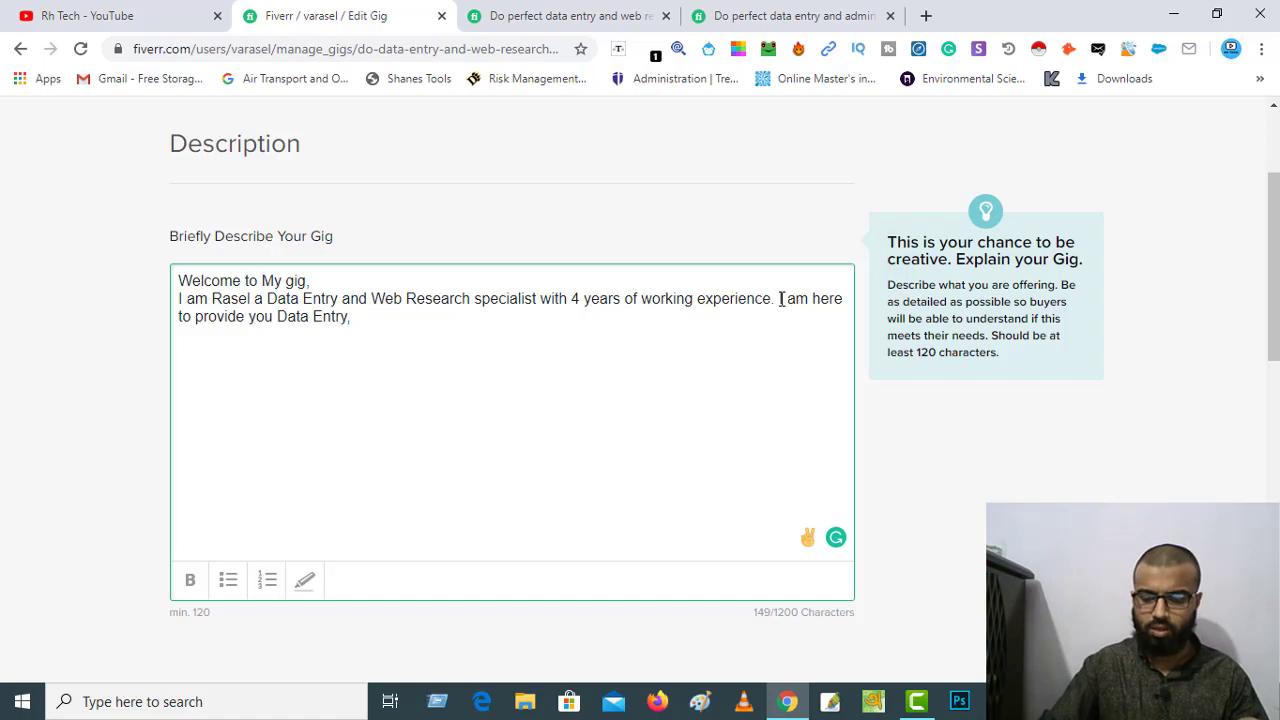
type(", Copy ")
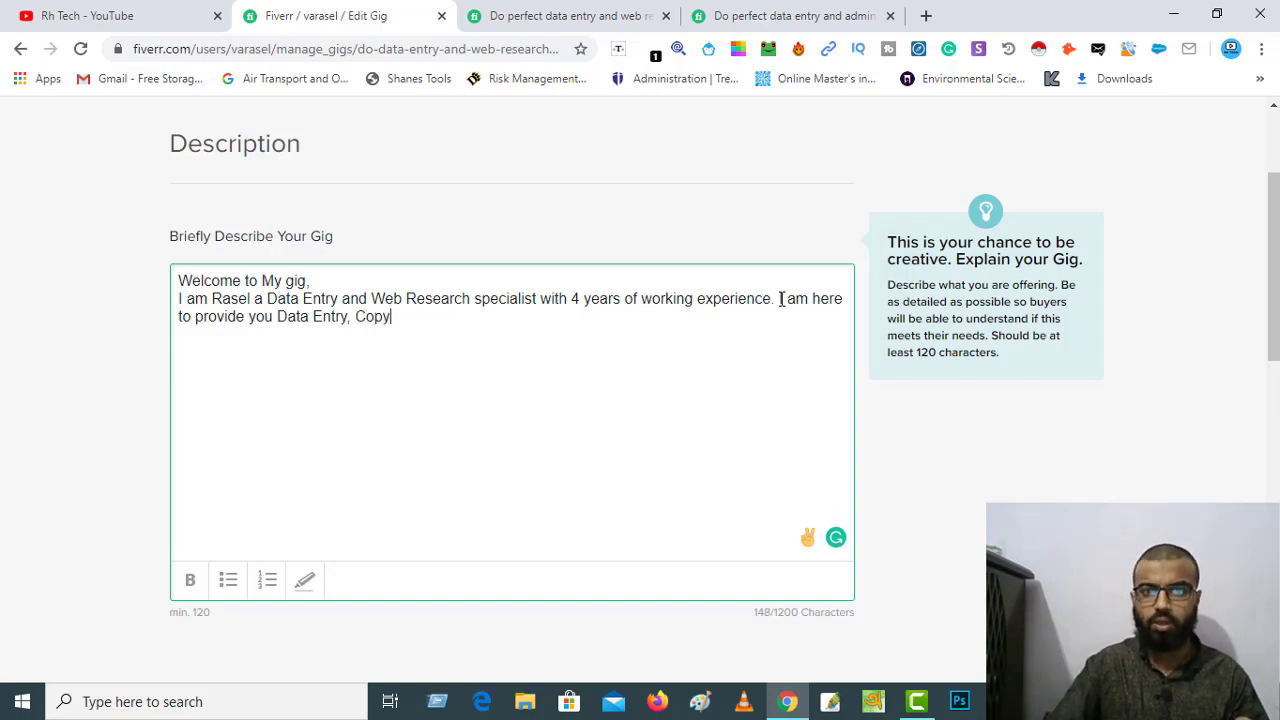
type("Pas")
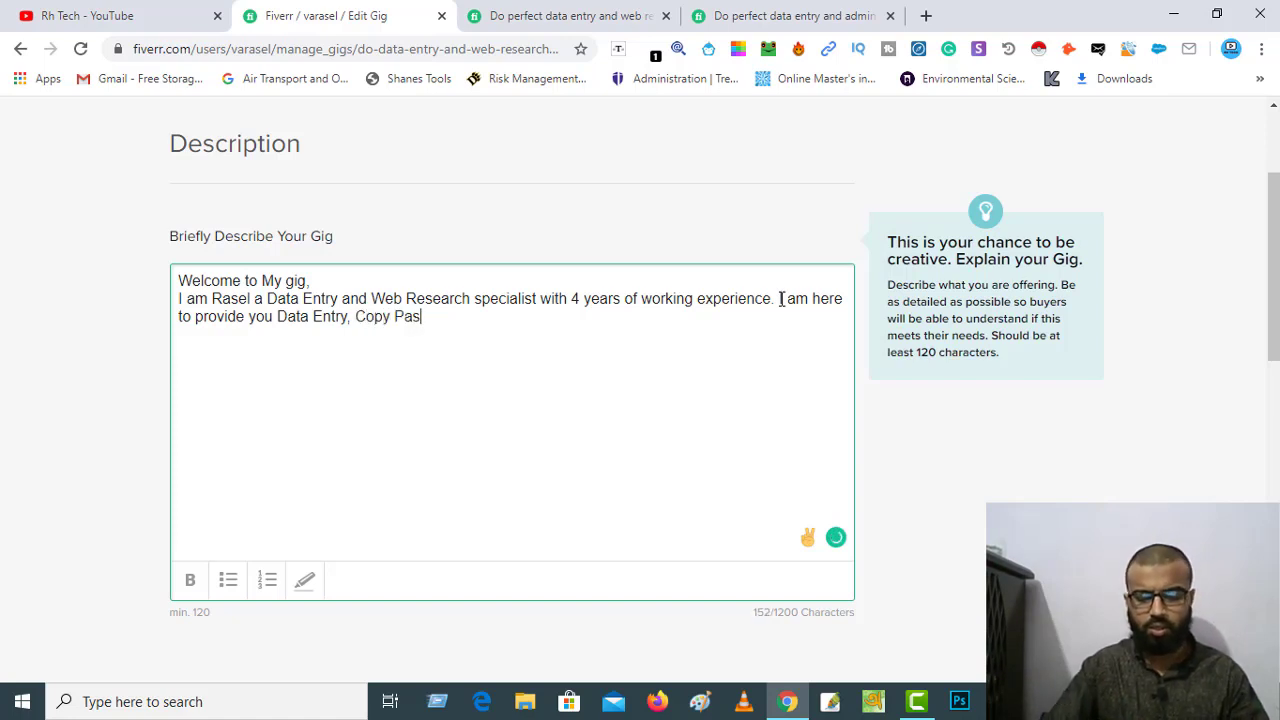
type("te")
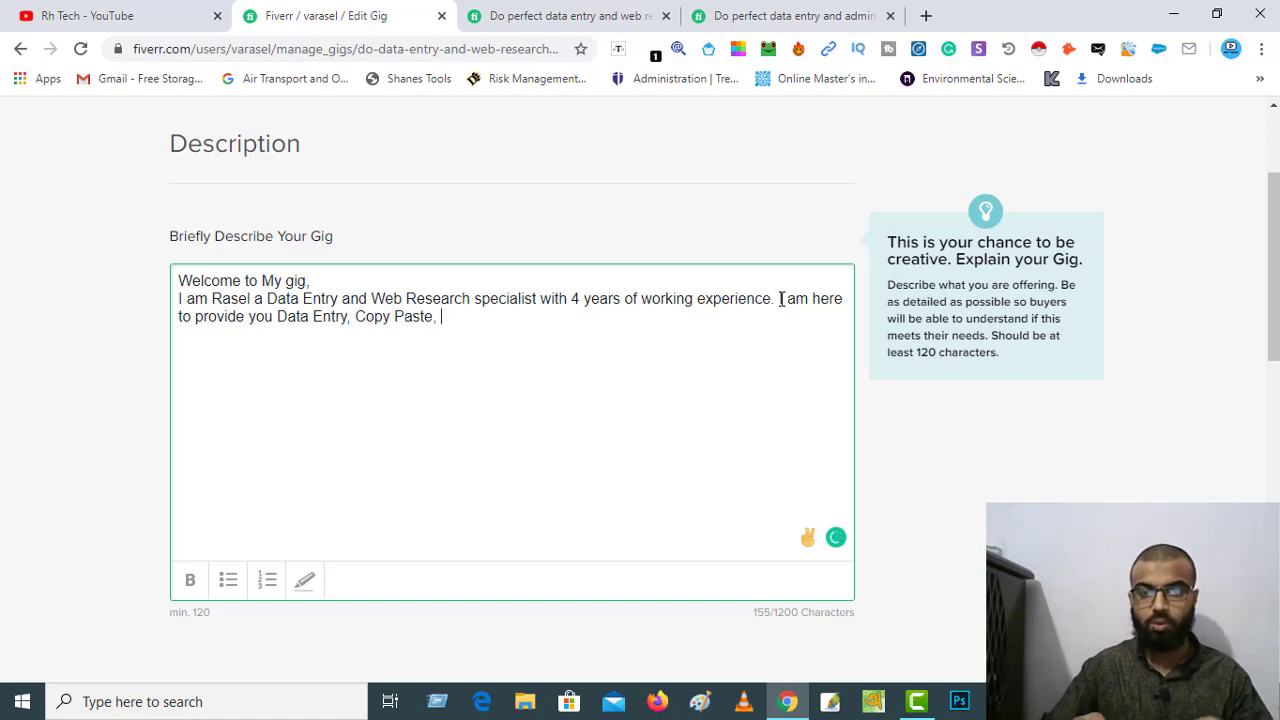
type(", Typing")
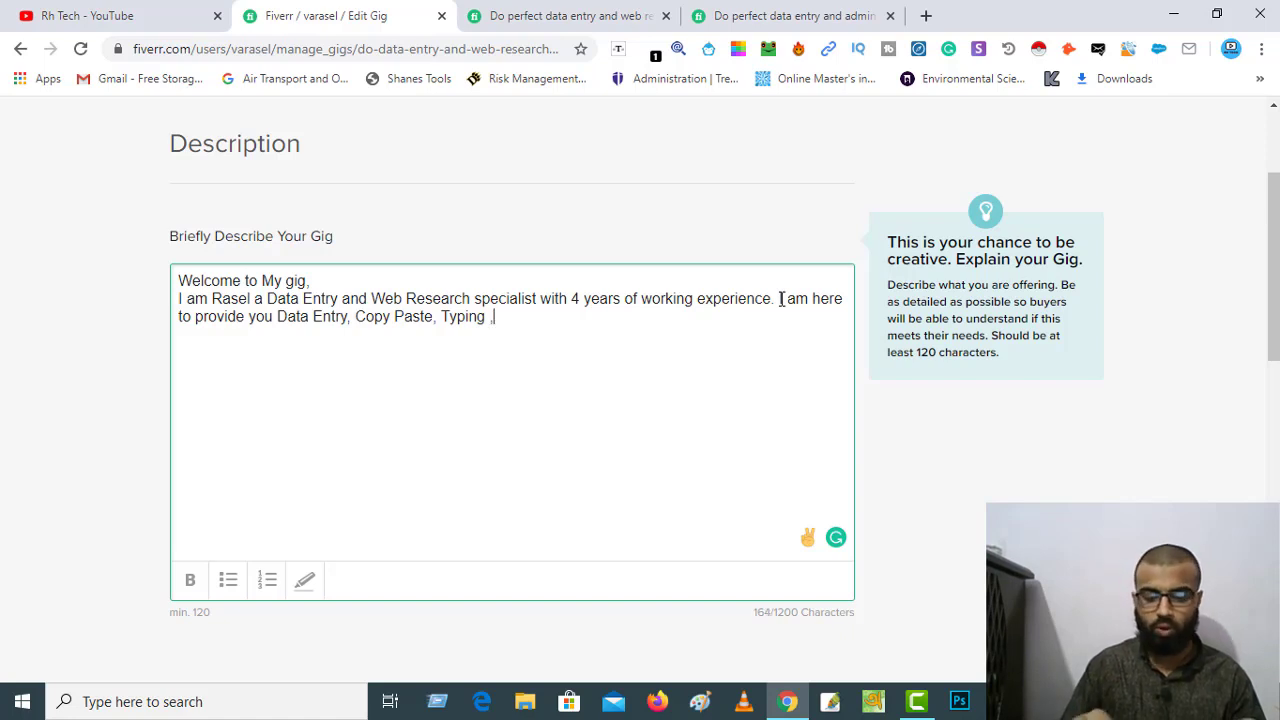
Add "Web/Internet Research" to the services listed in the gig description.
type(" , W")
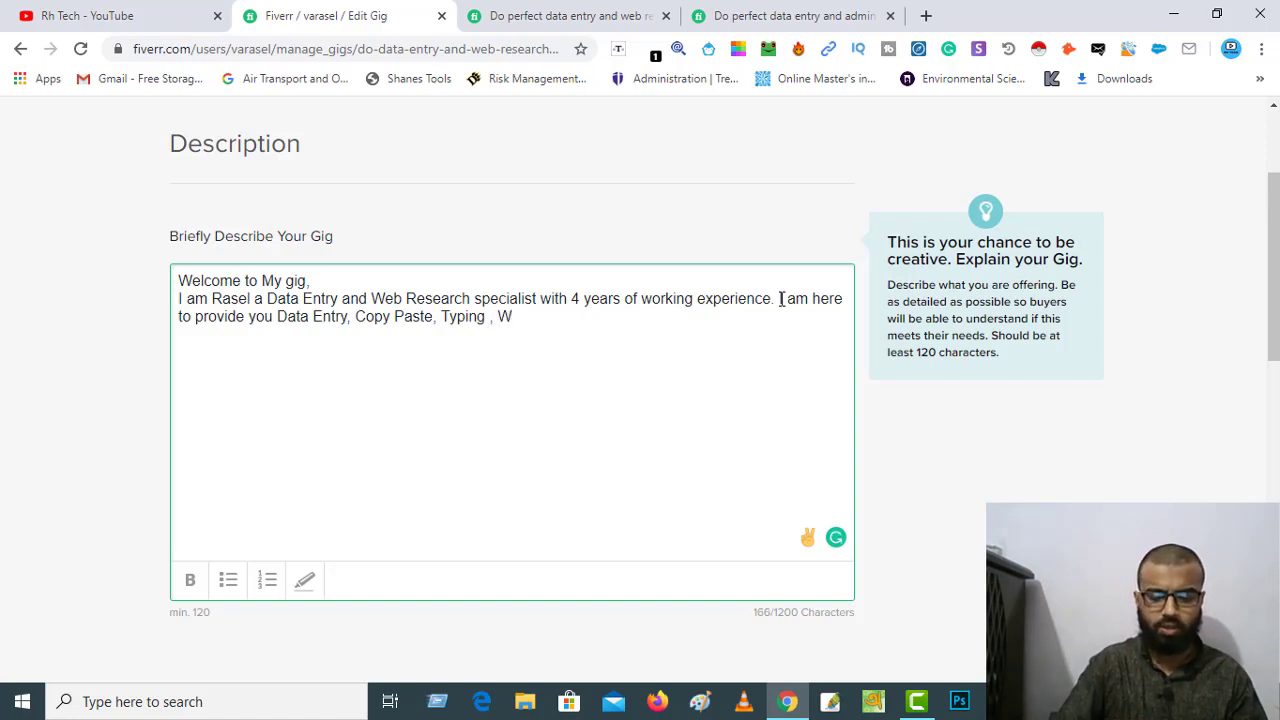
type("eb")
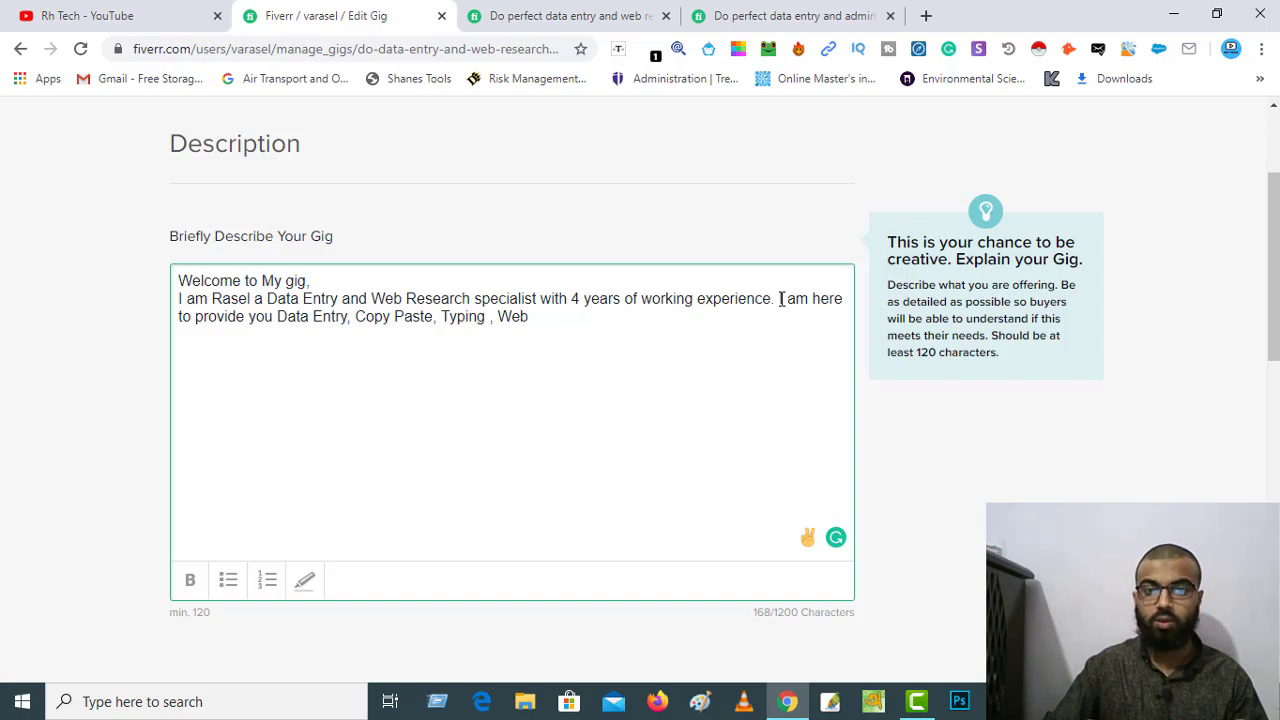
type("/I")
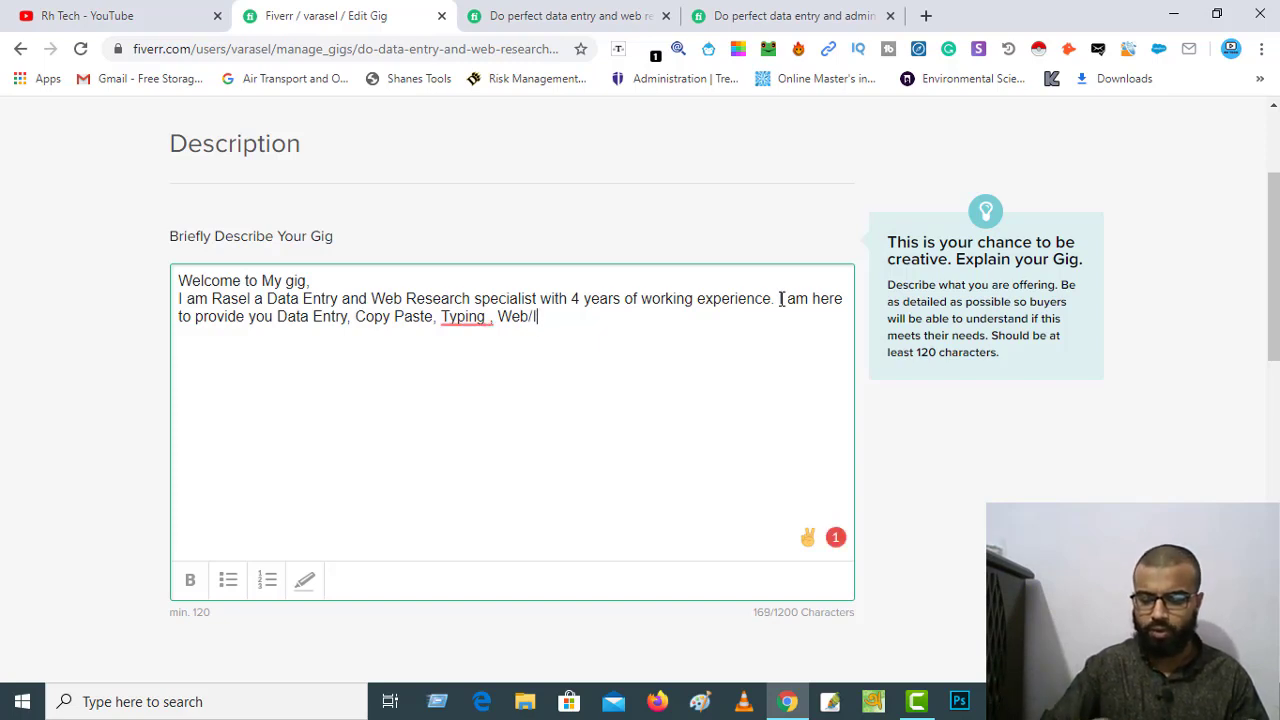
type("ntern")
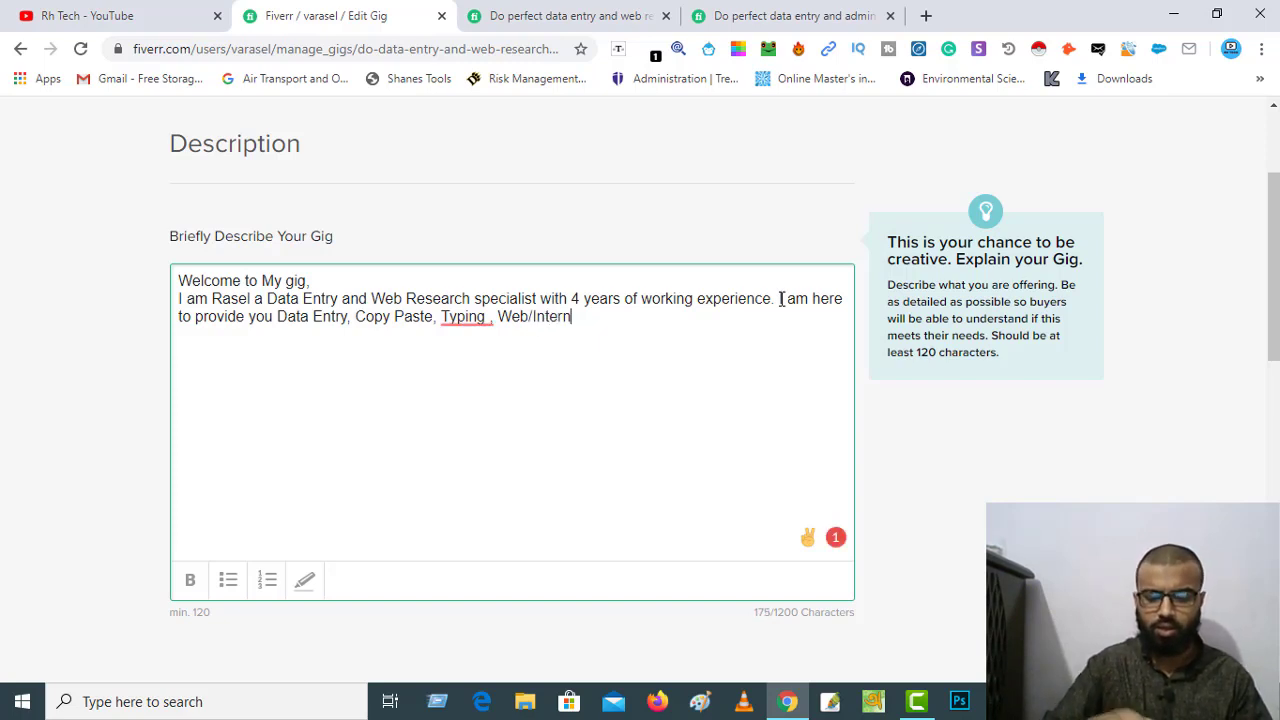
type("et Reseac")
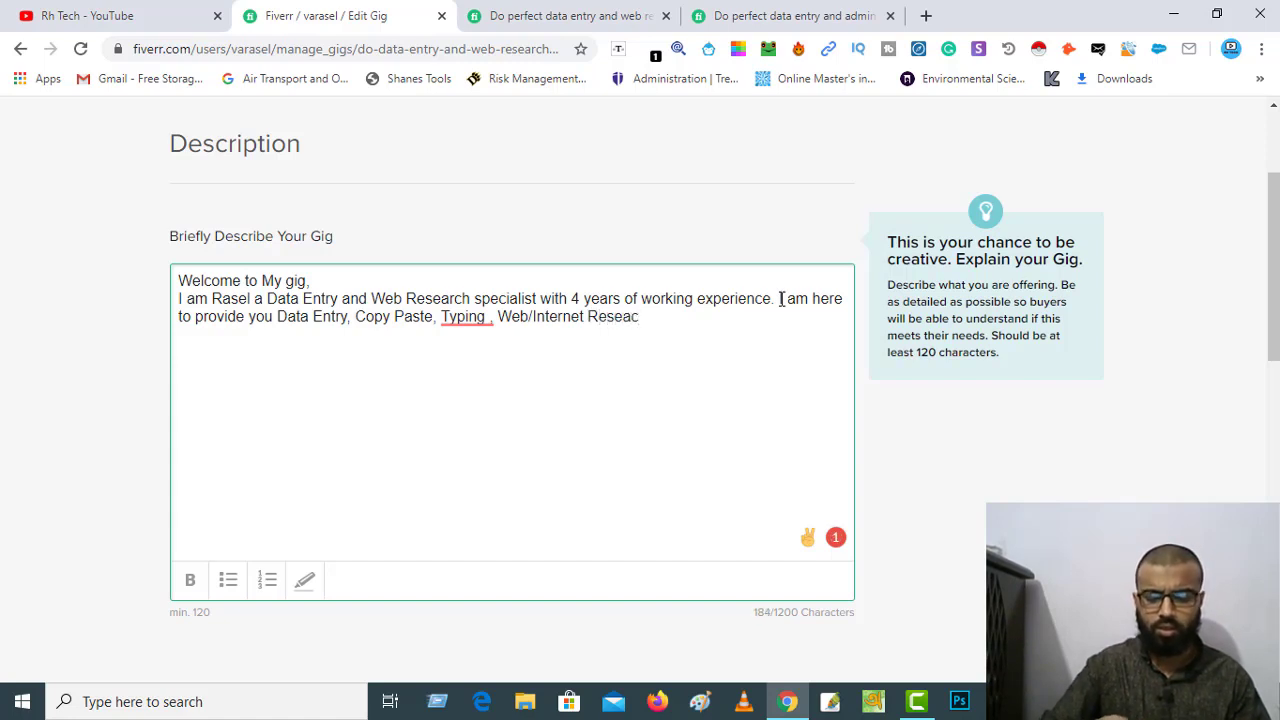
Extend the services list after Web/Internet Research with "Microsoft Word or Excel Data Entry".
type("h, Mic")
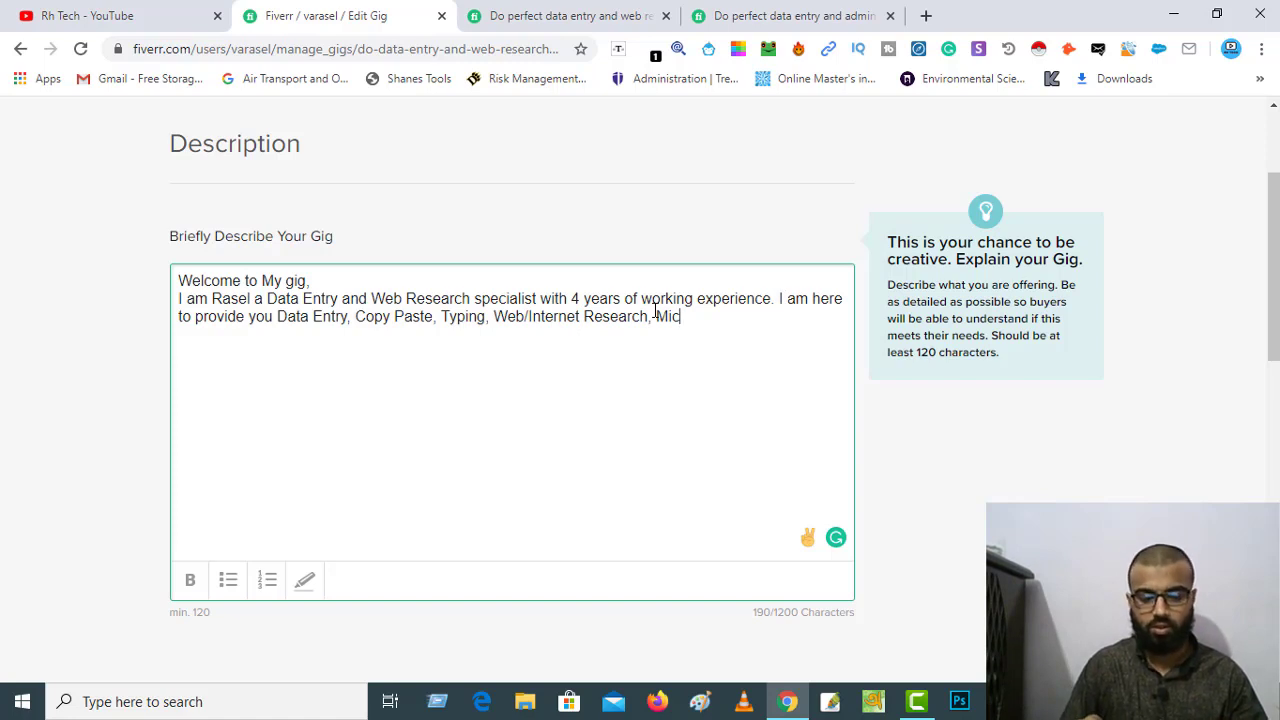
type("rosoft ")
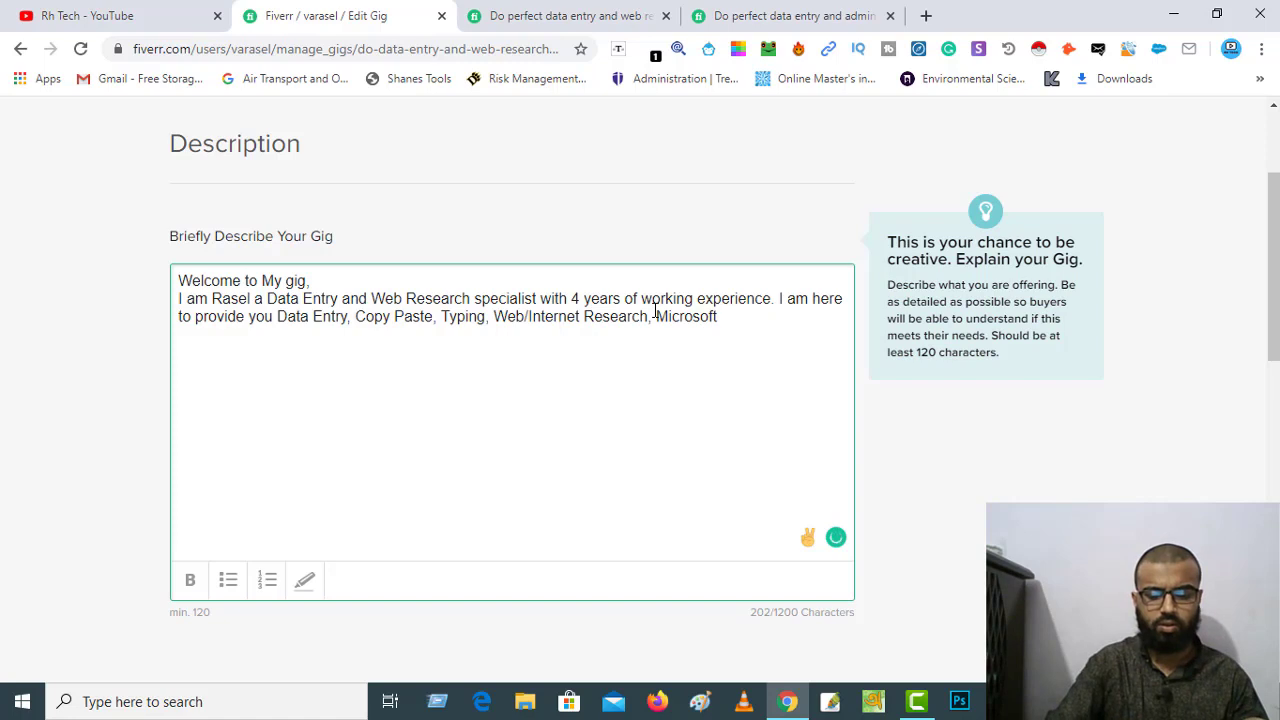
type("Word o")
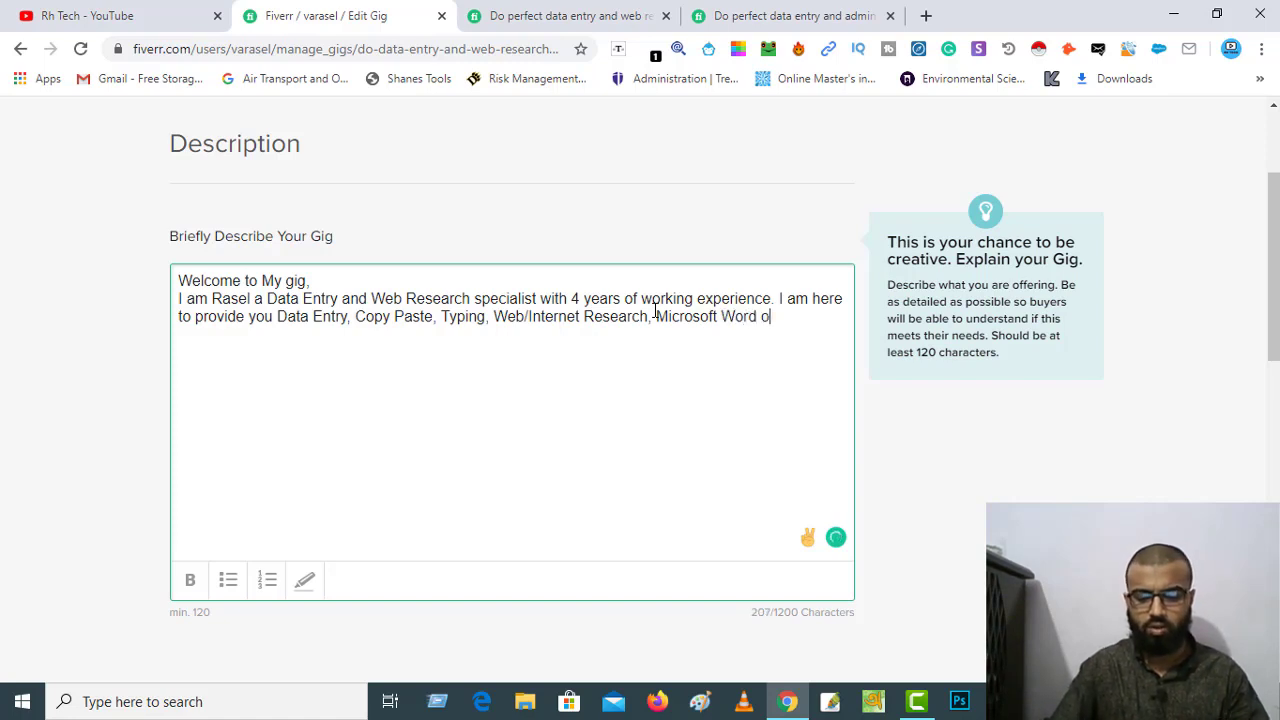
type("r E")
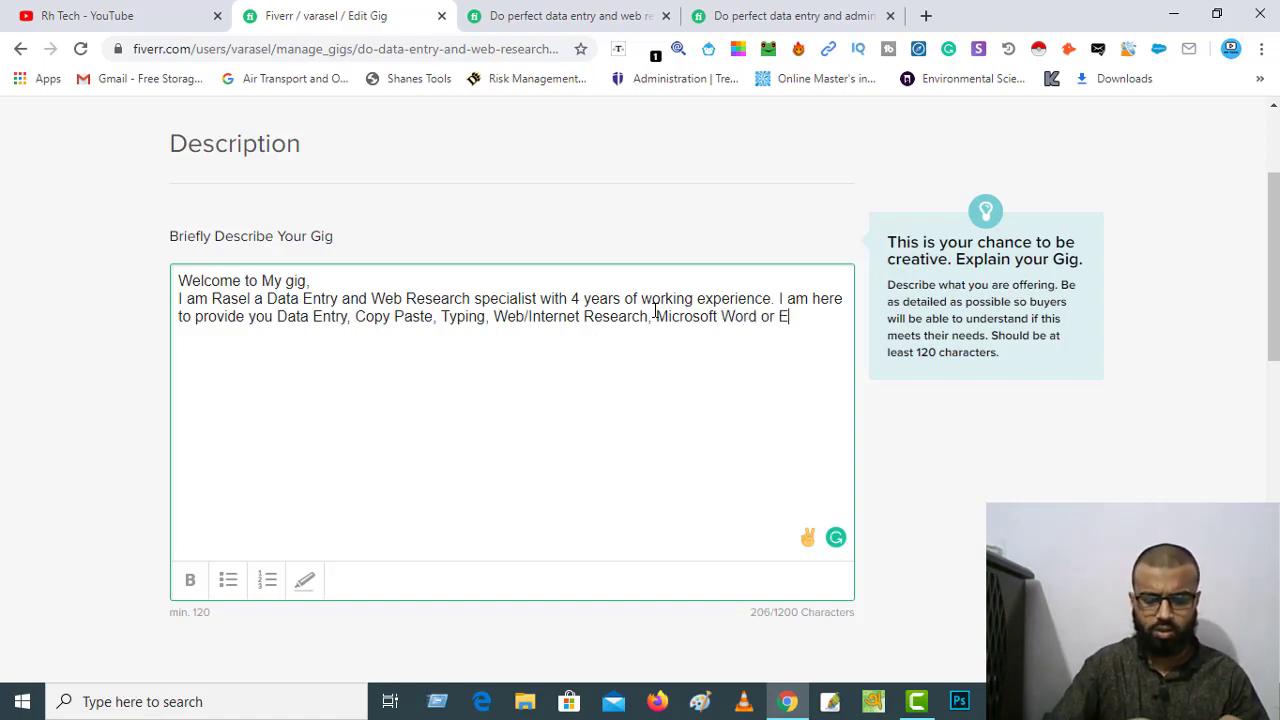
type("xcel ")
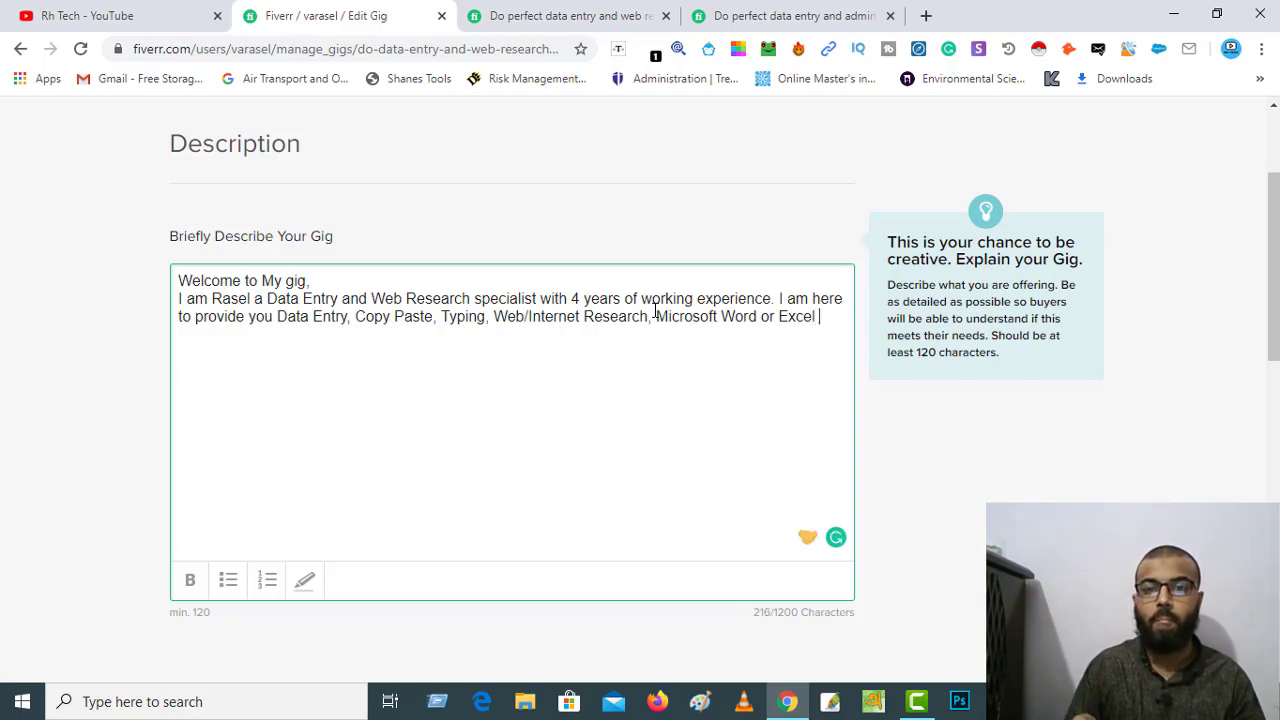
type("Data ")
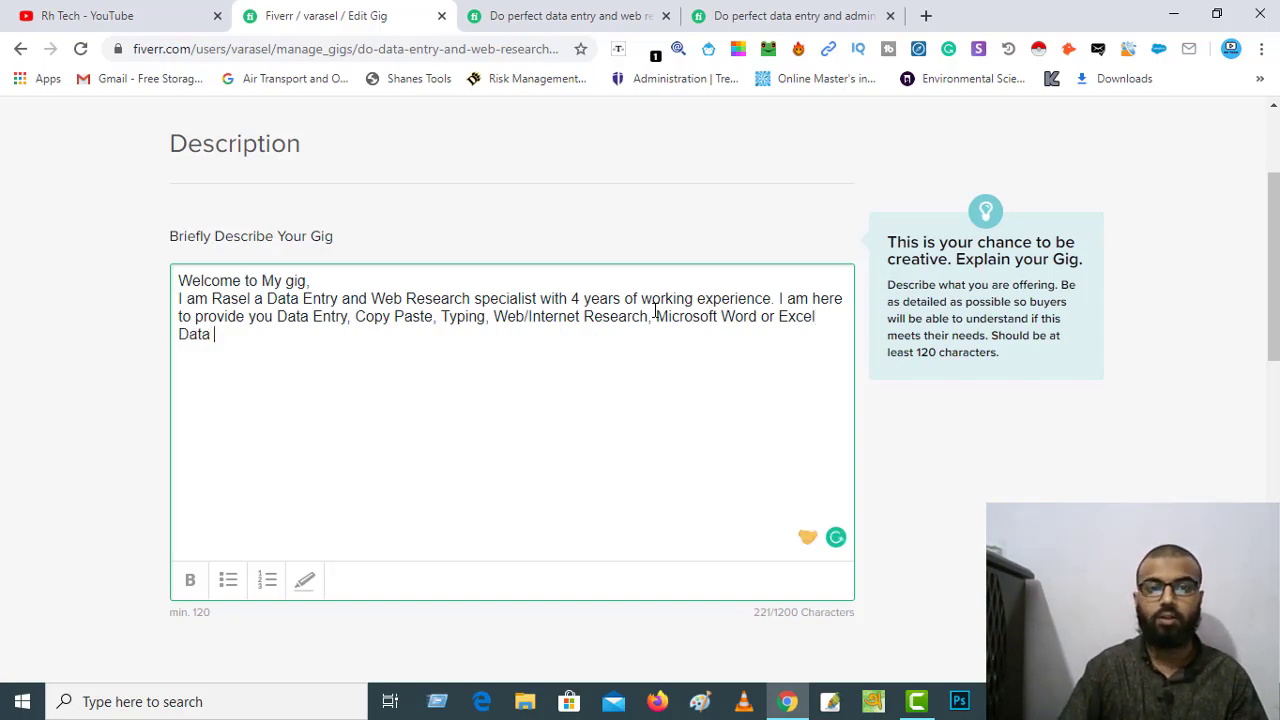
type("Entry")
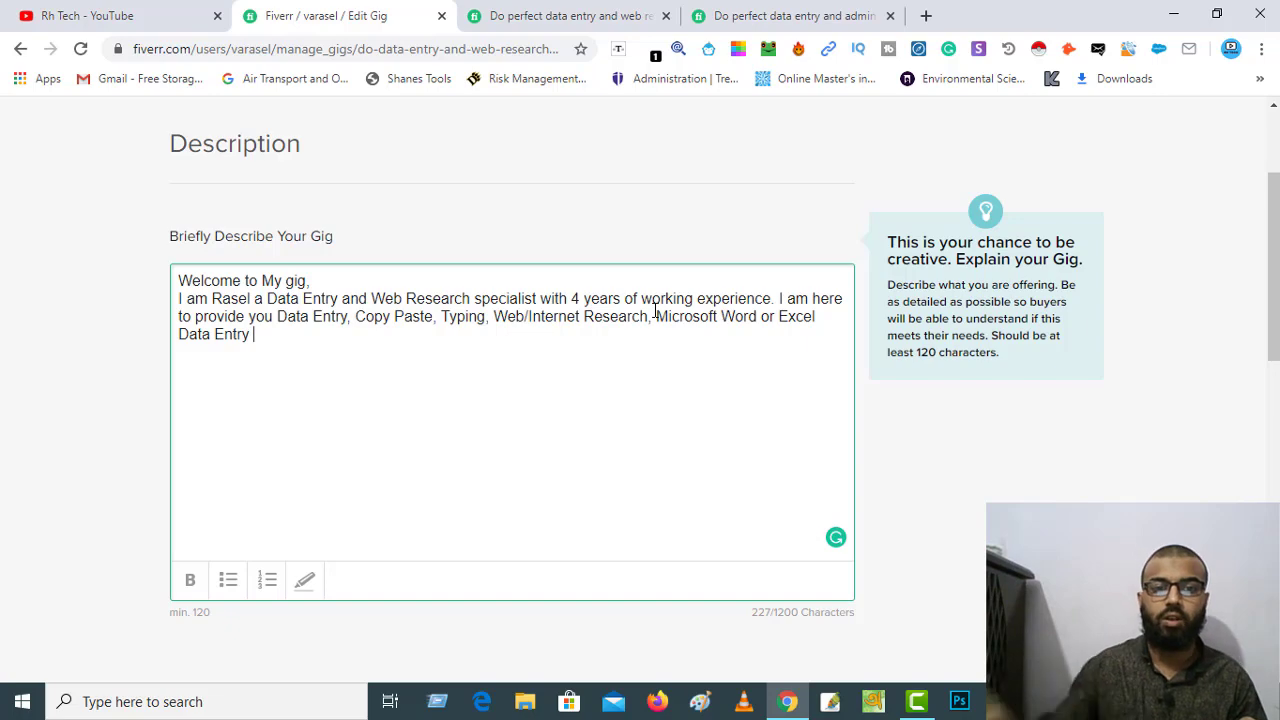
Consult the two reference data entry gigs, and end the services sentence in the description with "expertise.".
left_click(530, 25)
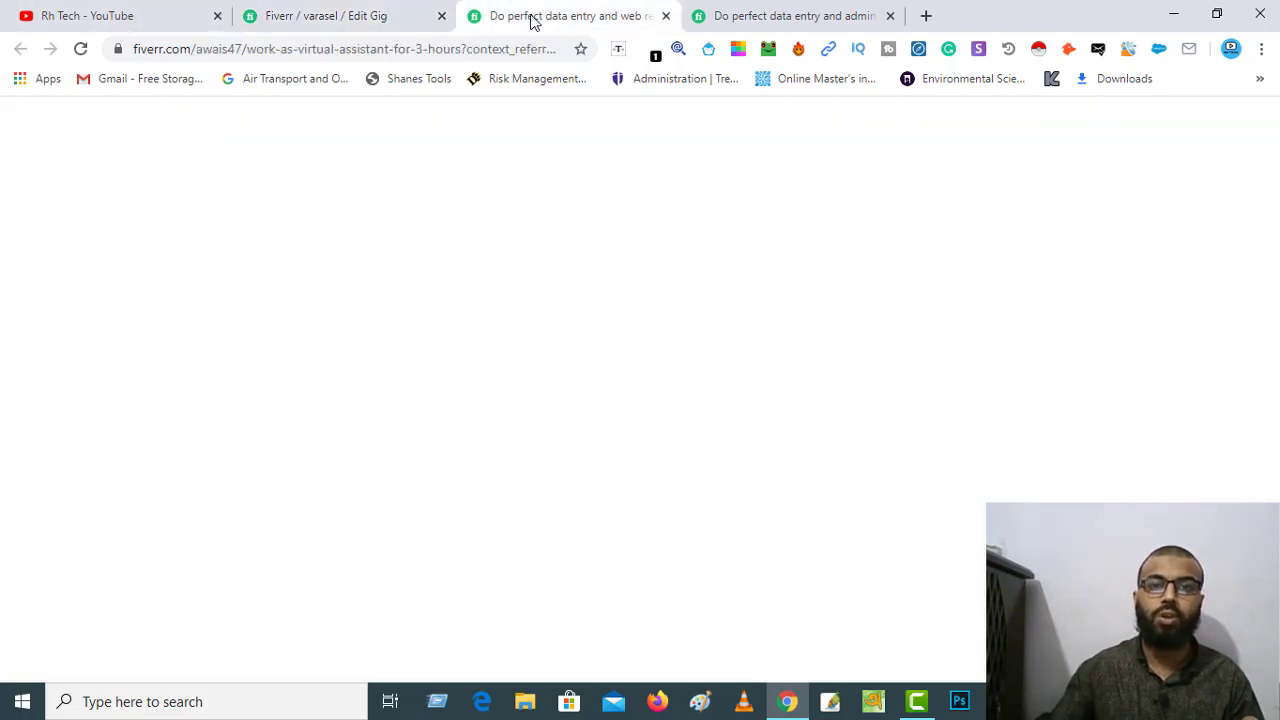
left_click(740, 18)
scroll(586, 419, "up", 5)
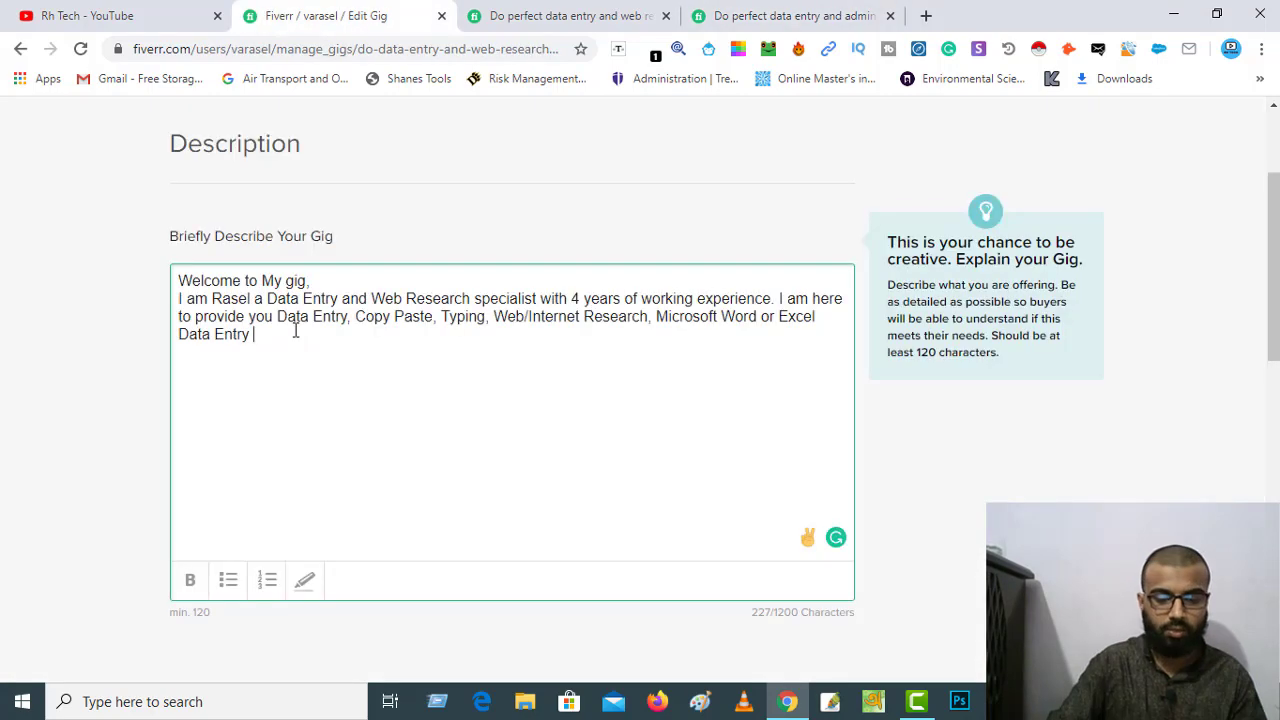
type("ex")
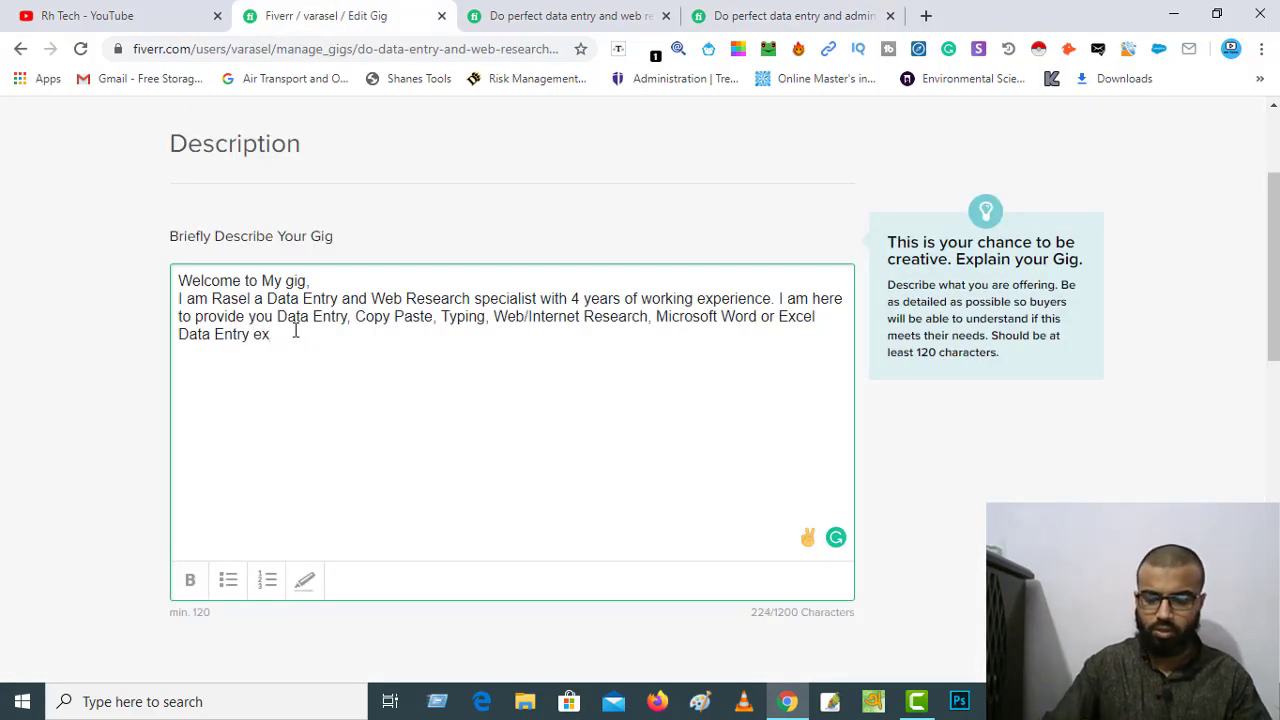
type("pertise")
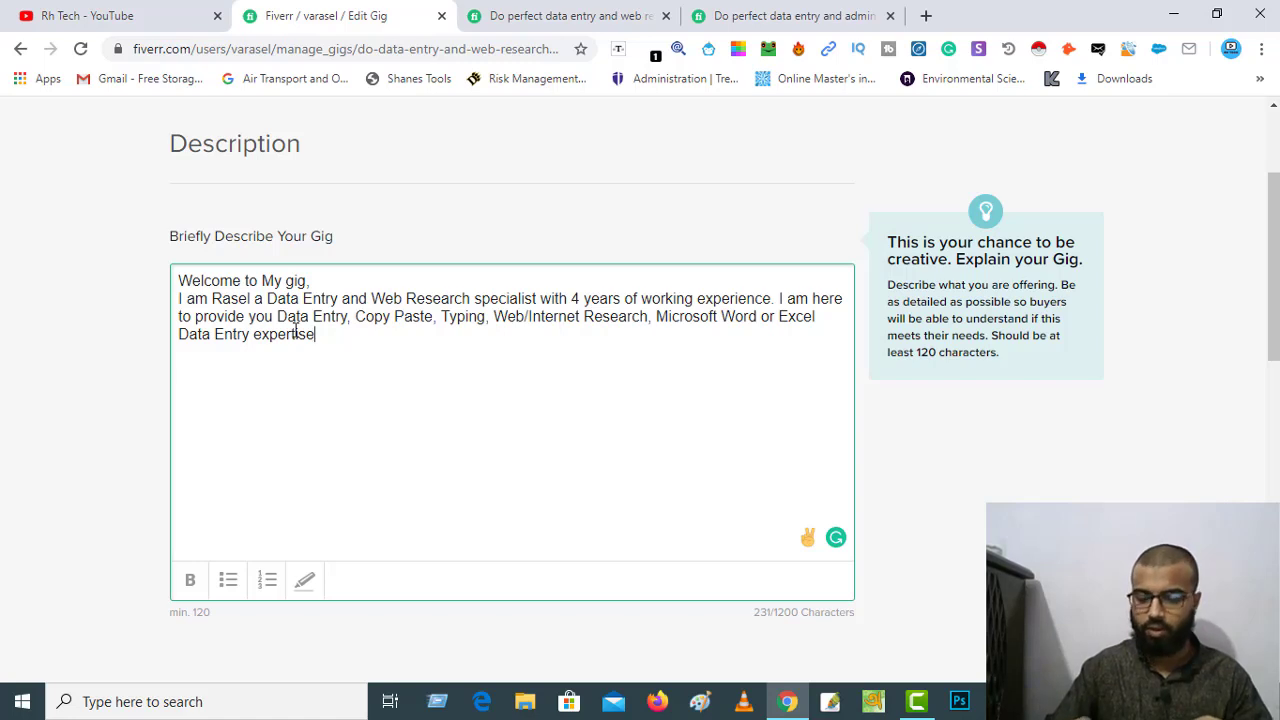
type(". ")
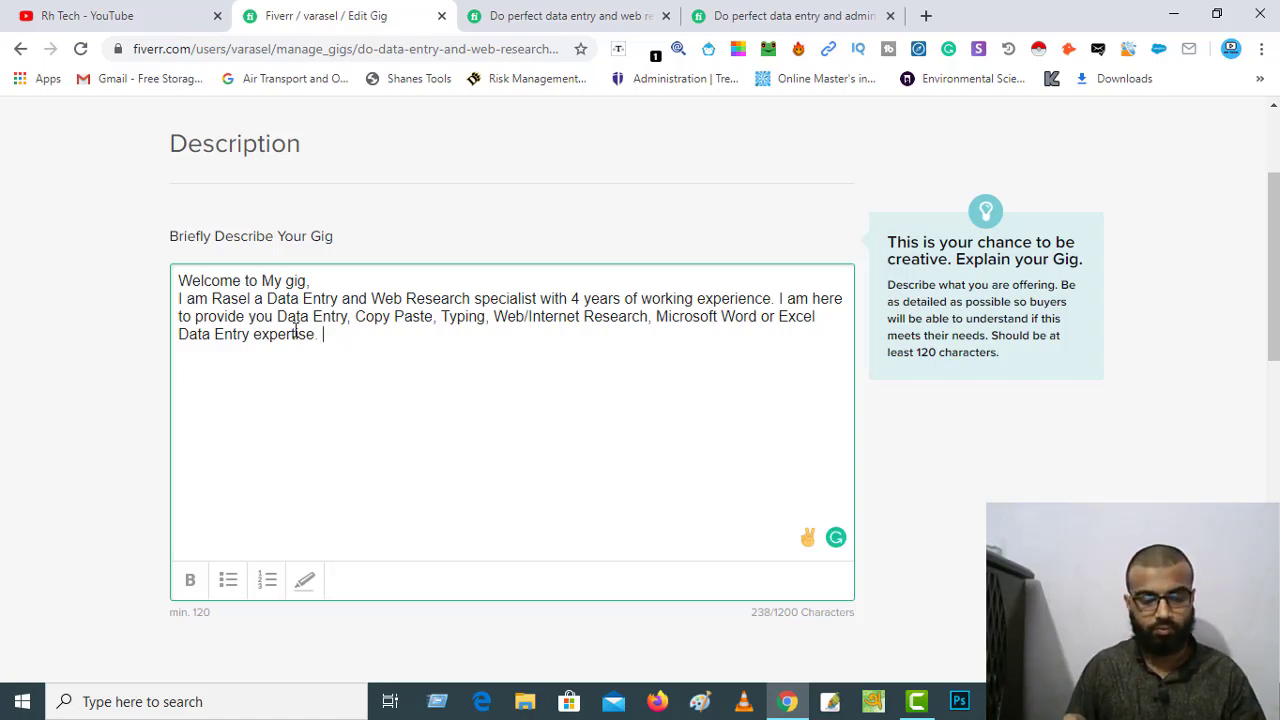
type("I")
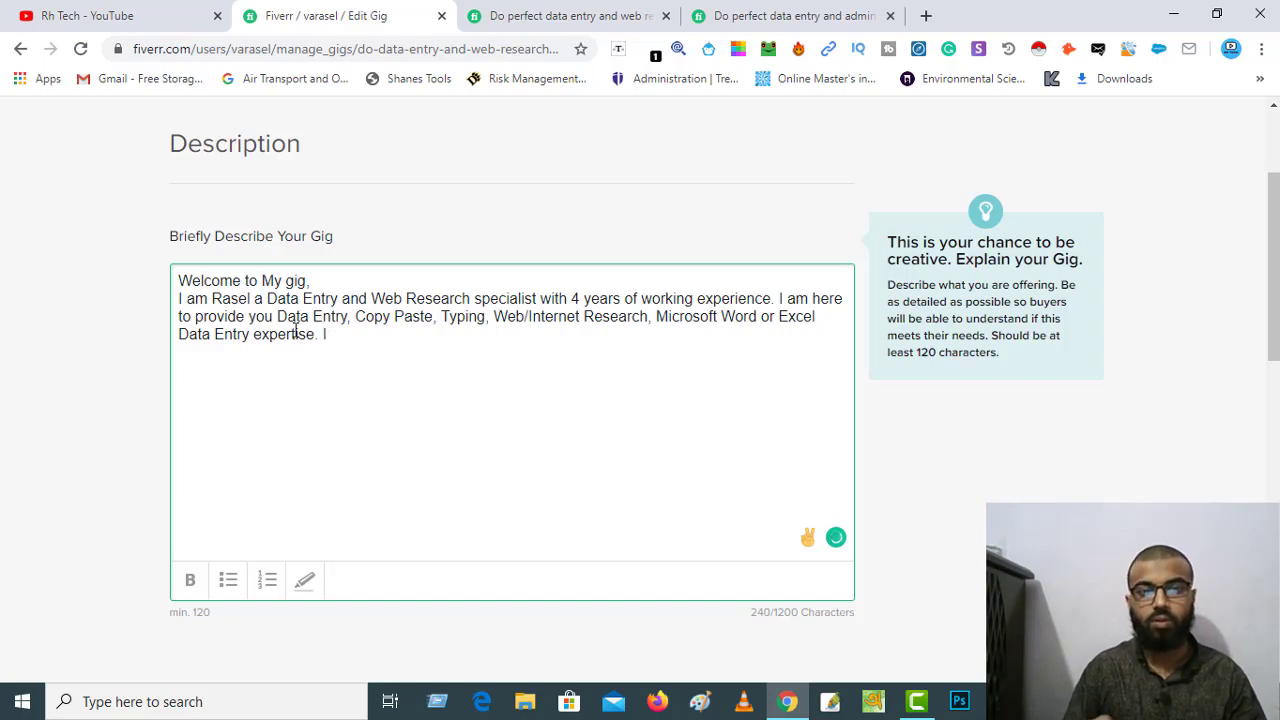
key("BackSpace")
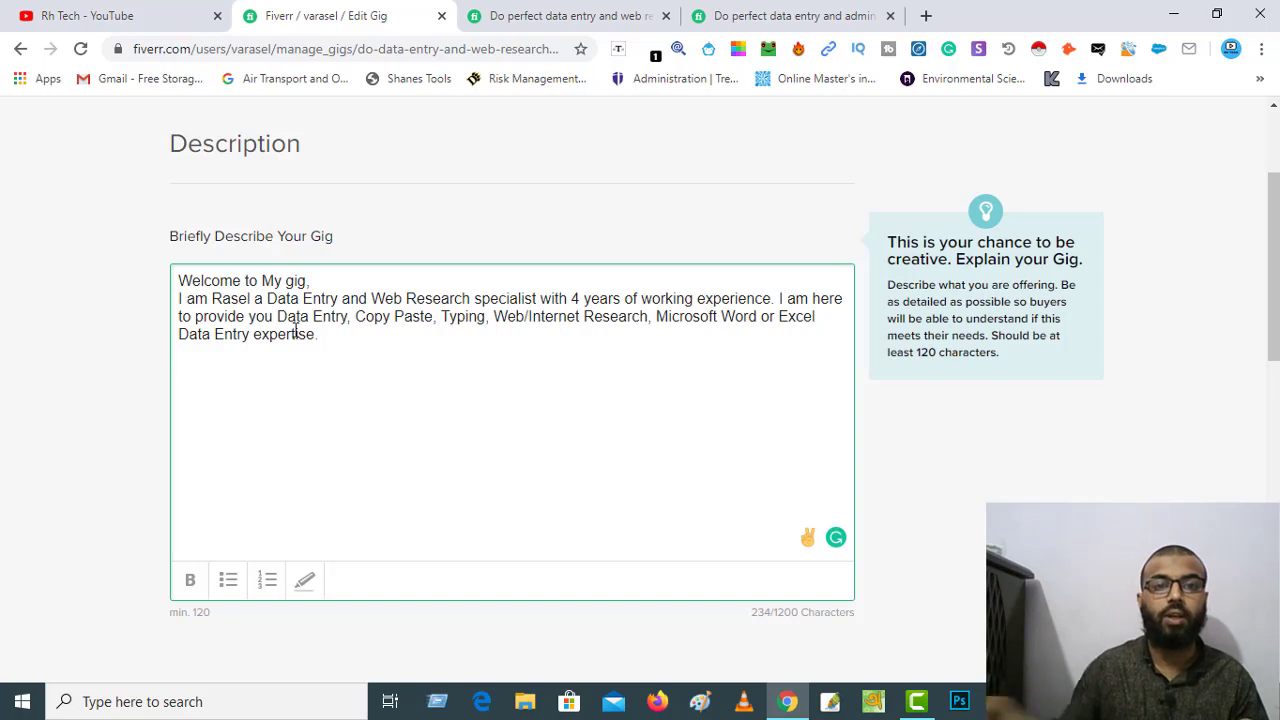
Insert a blank line after the greeting and start a new, separated paragraph below the introduction.
left_click(320, 283)
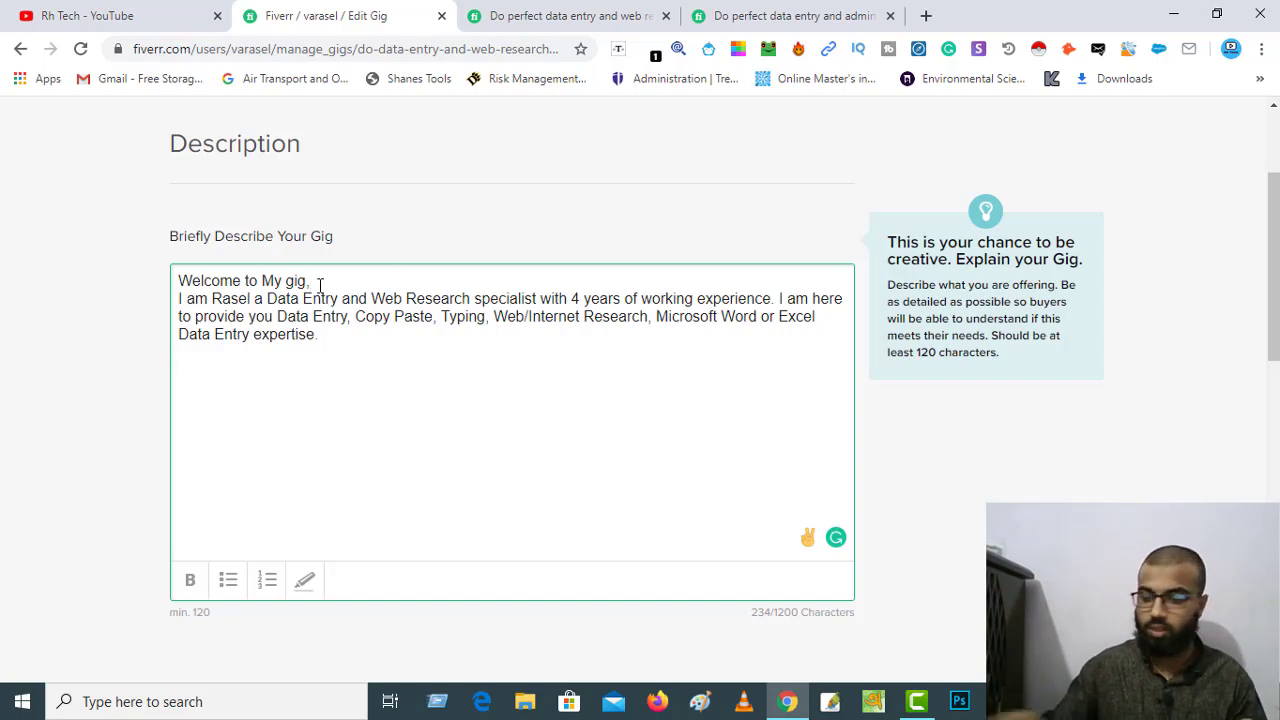
key("Return")
left_click(338, 350)
key("Return")
key("Return")
Write the line "My Services which I will provide" as the start of the new paragraph.
type("My")
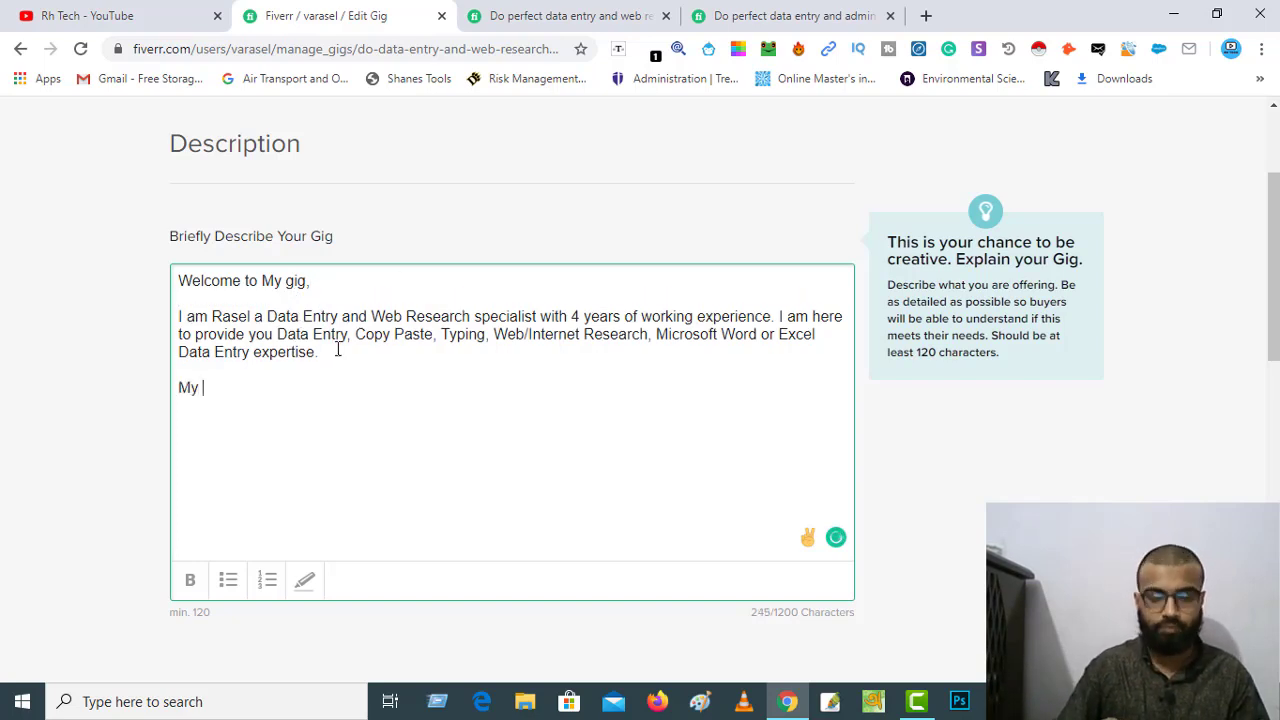
type(" Ser")
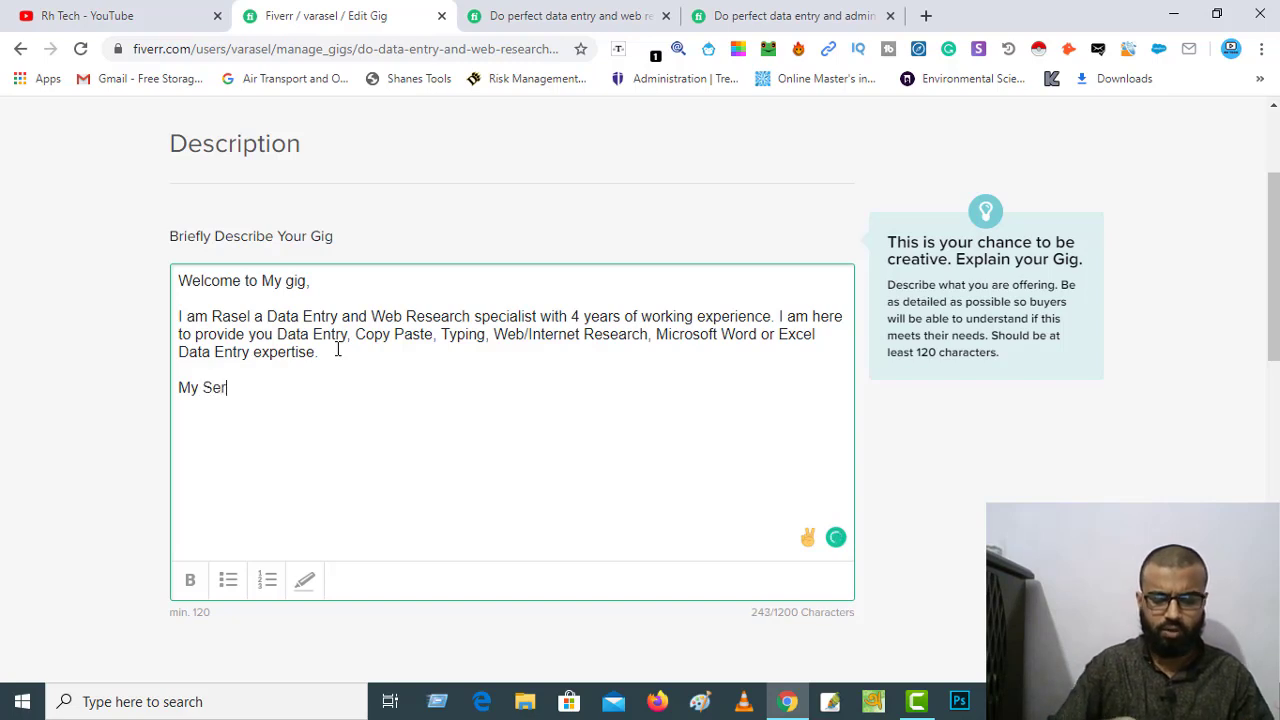
type("vices ")
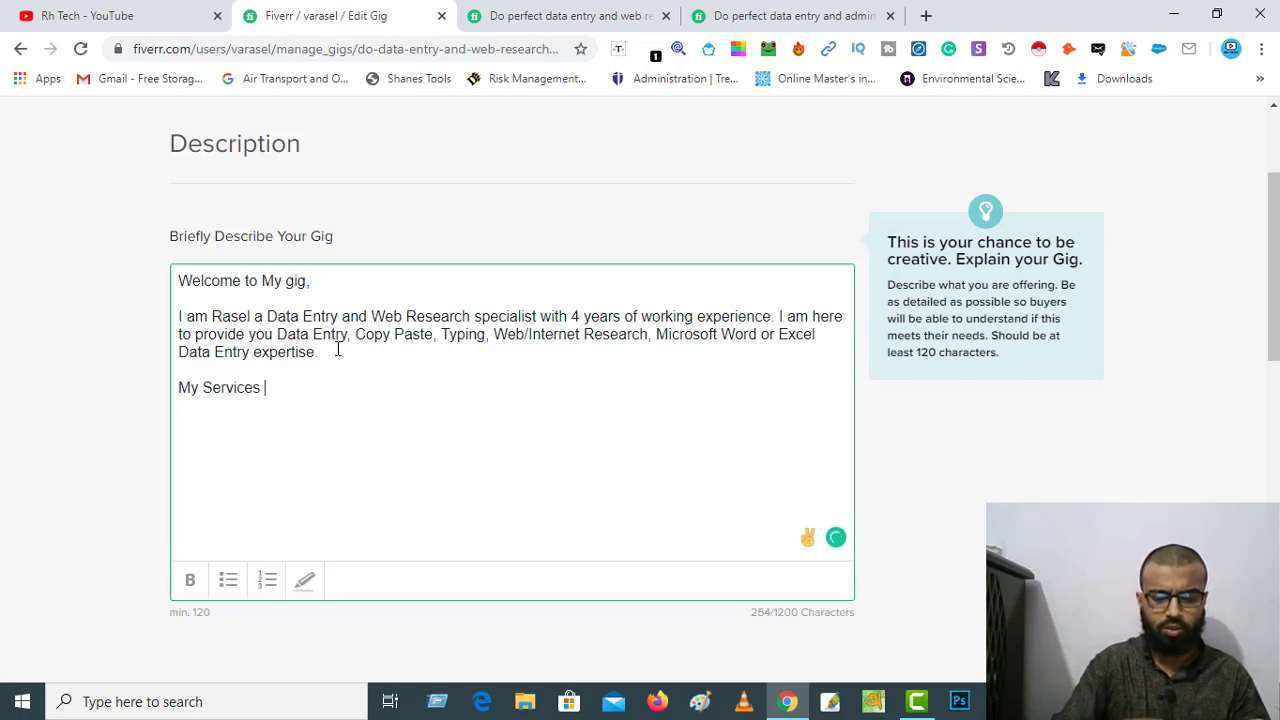
type("which ")
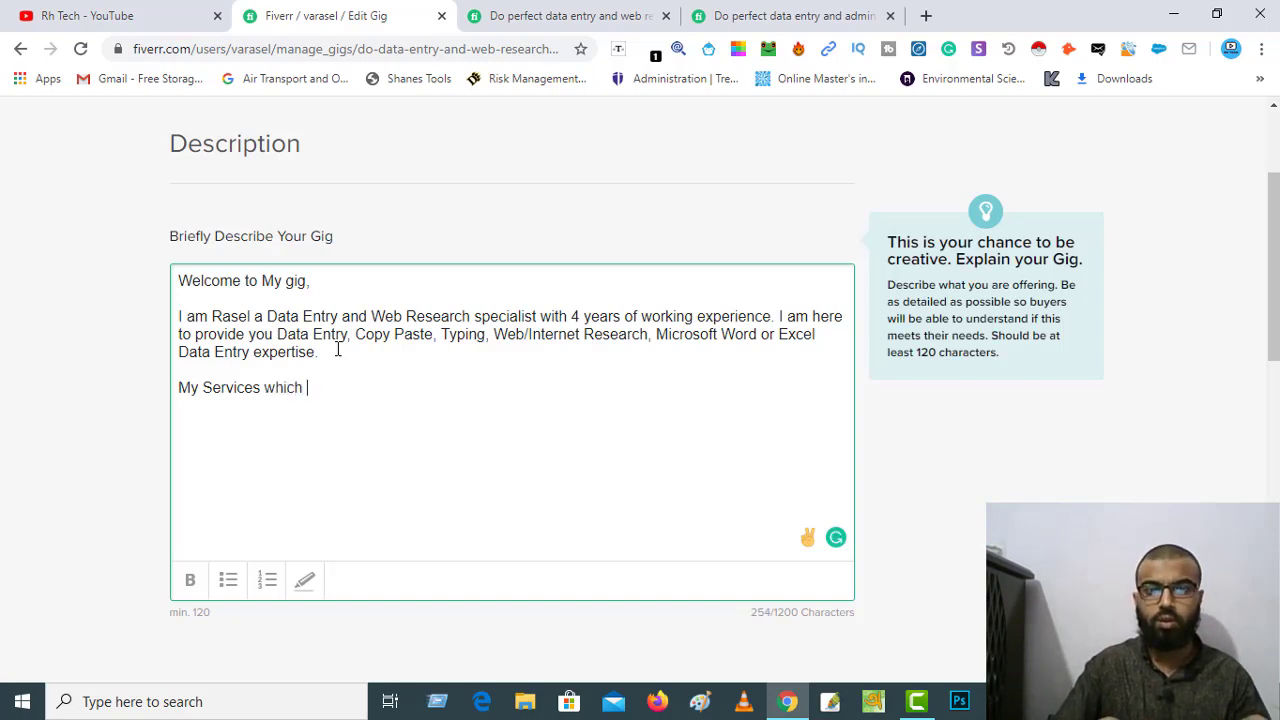
type("I will ")
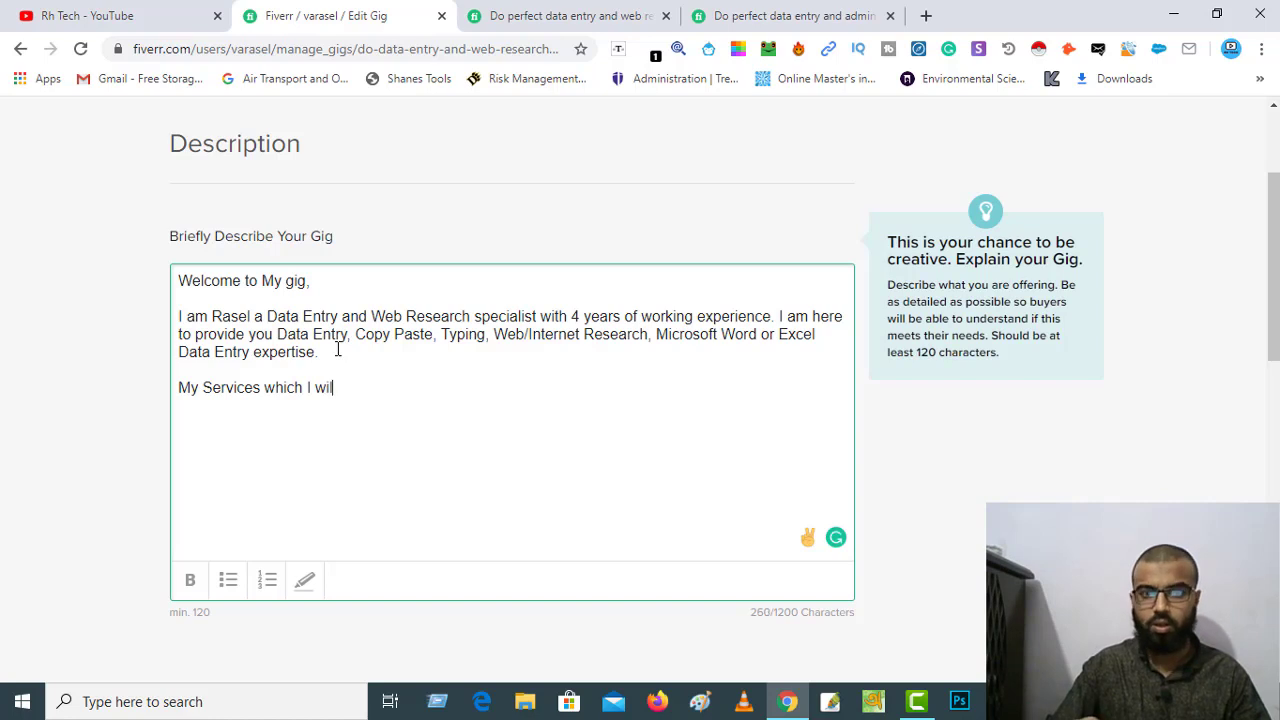
type("[r")
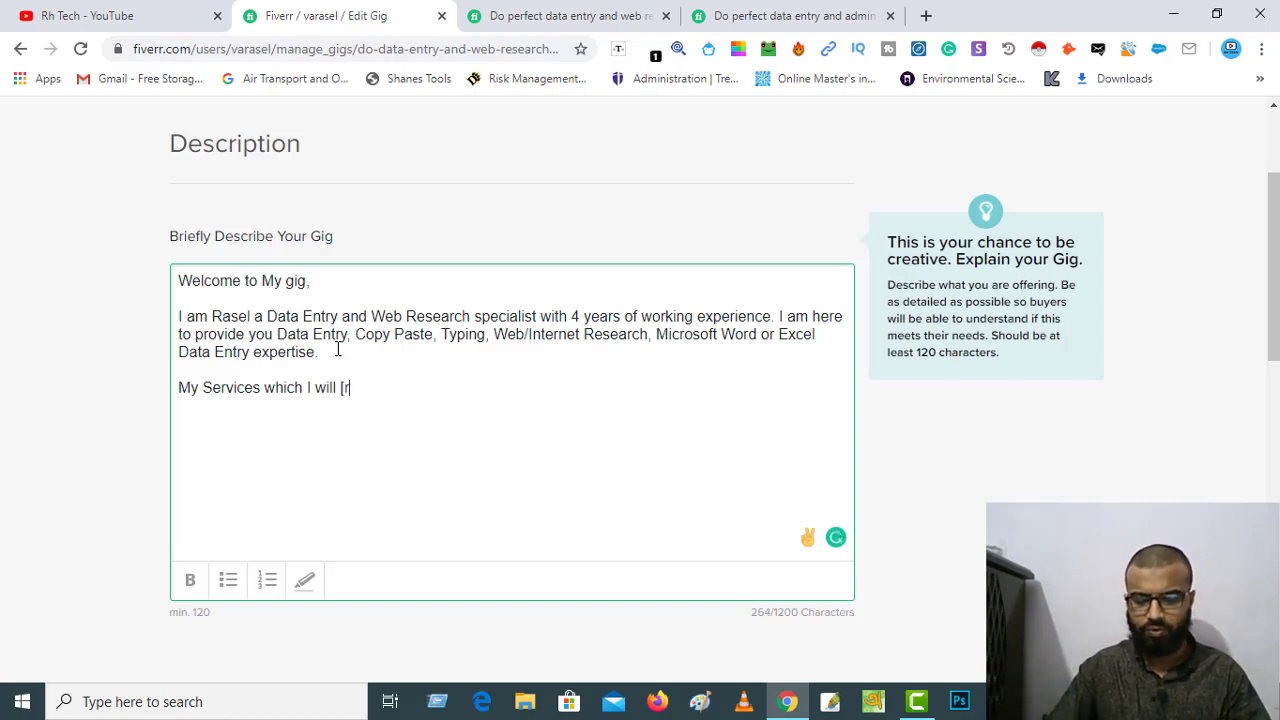
type("pvide")
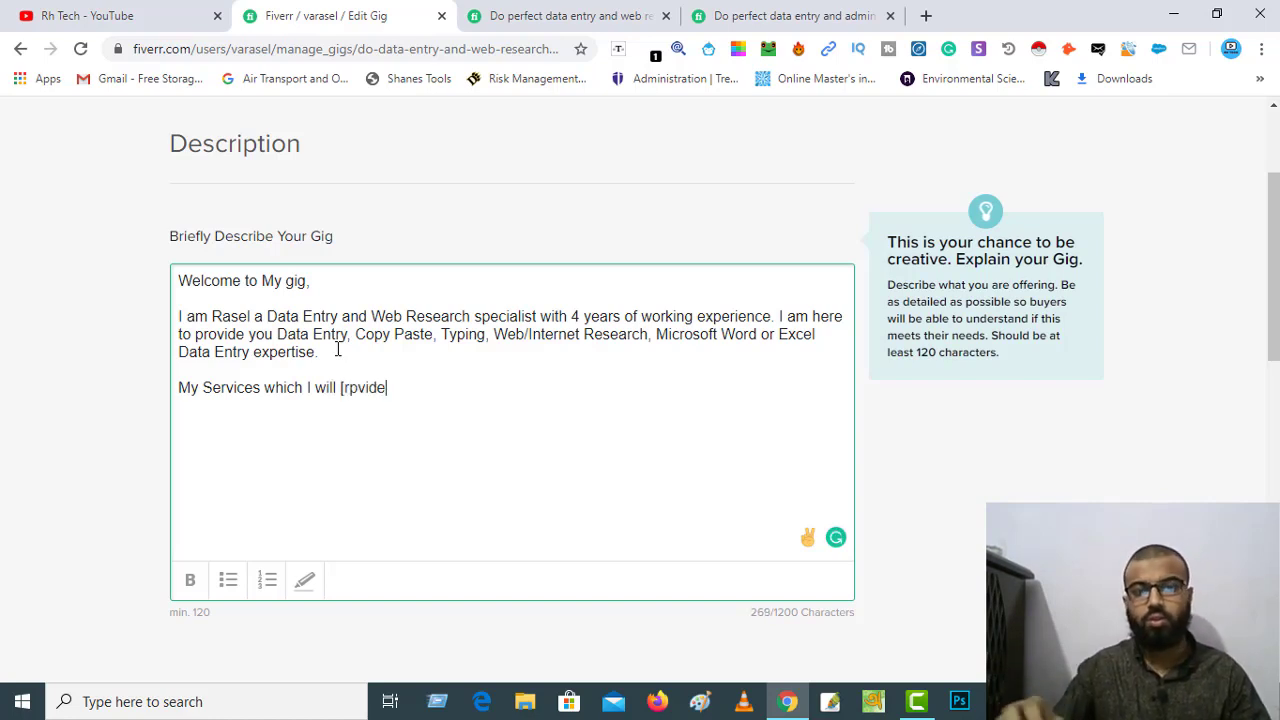
key("BackSpace")
key("BackSpace")
key("BackSpace")
key("BackSpace")
key("BackSpace")
key("BackSpace")
key("BackSpace")
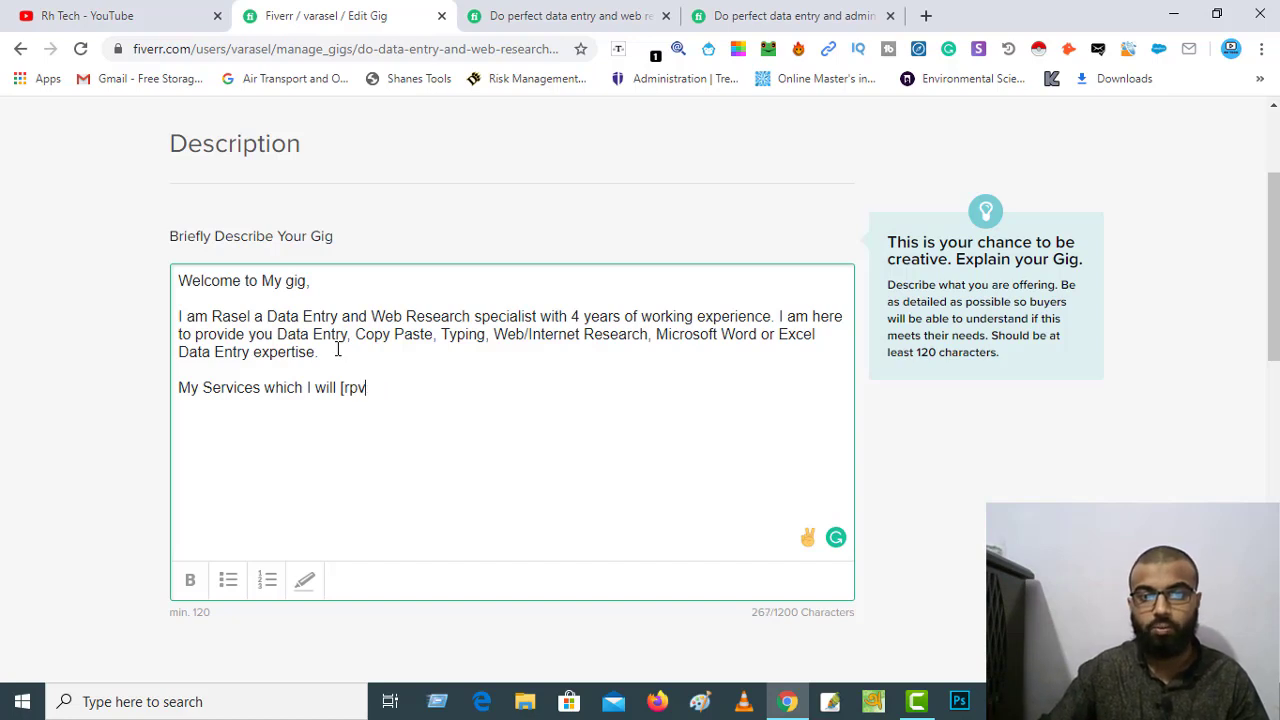
type("p")
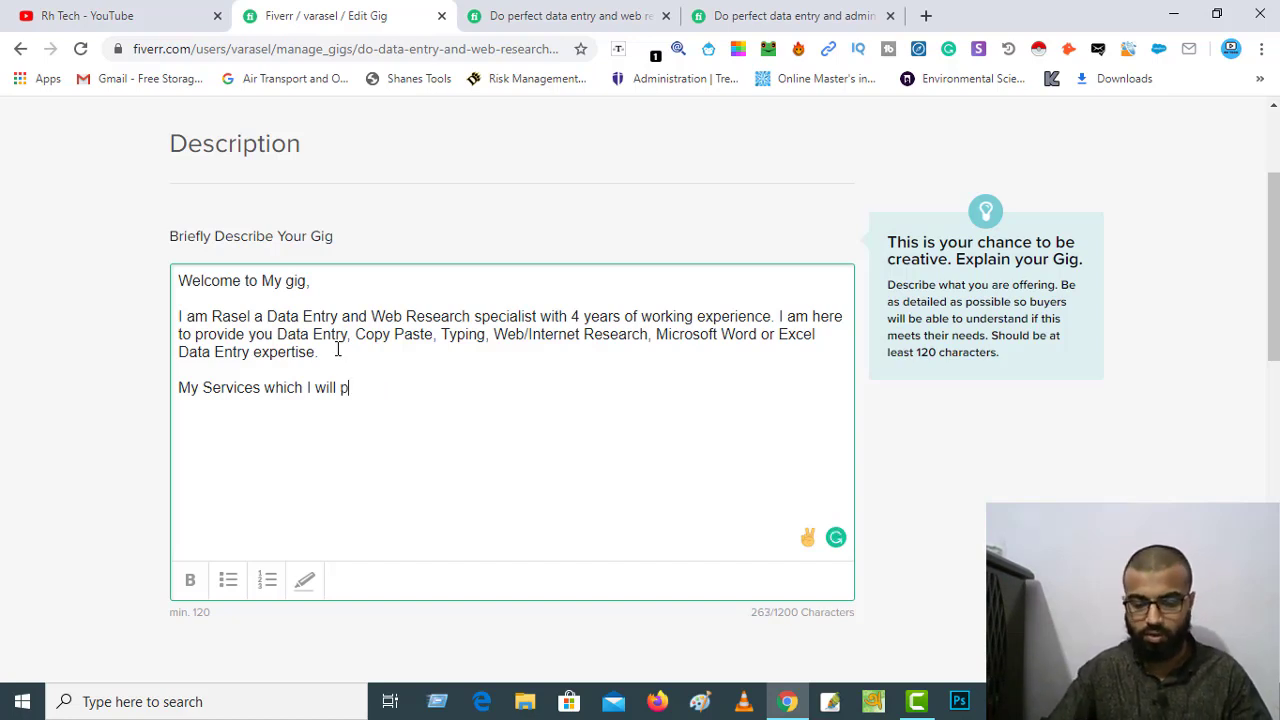
type("rovide")
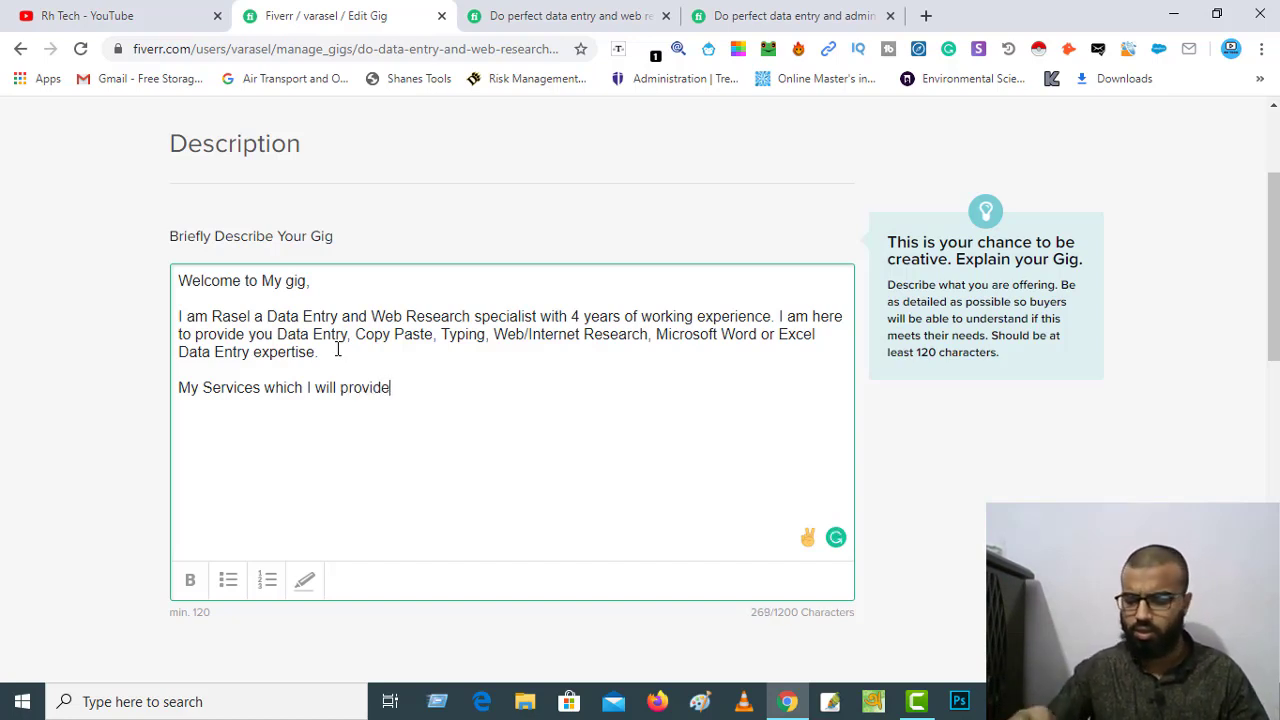
End the services heading with a colon and add "Data Entry from Website" as the first service on its own line.
type(":")
key("Return")
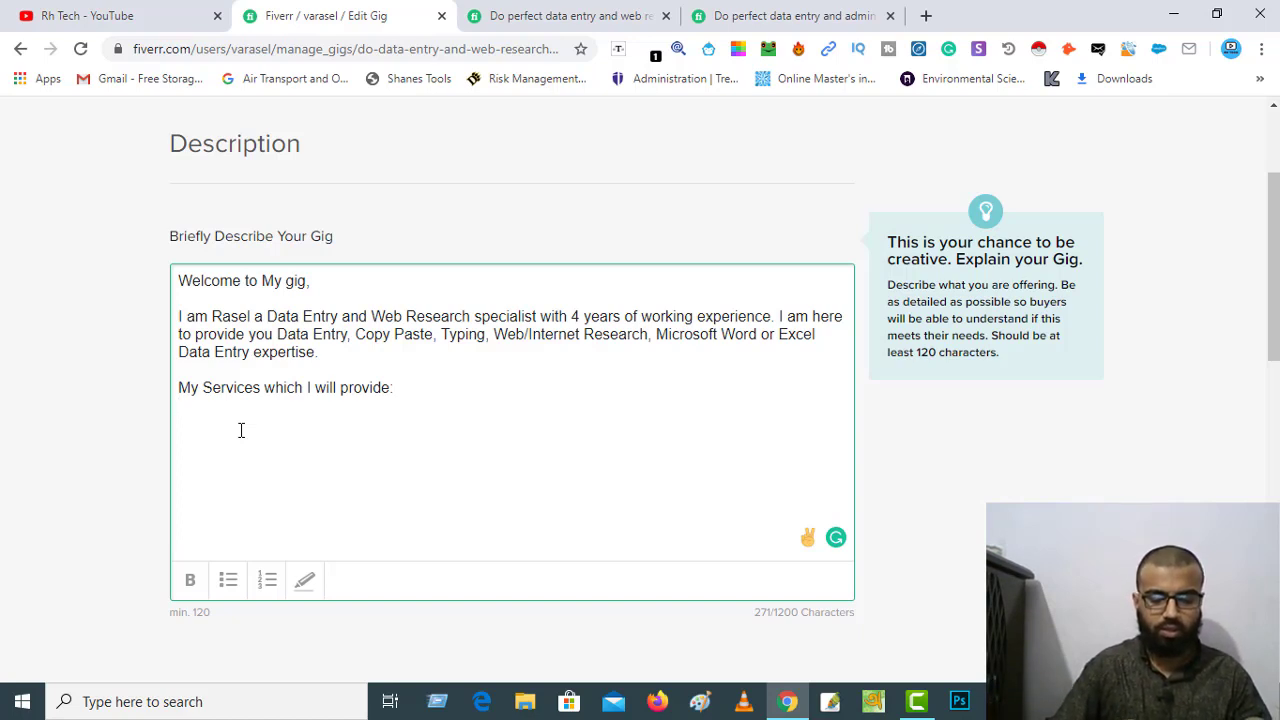
type("Da")
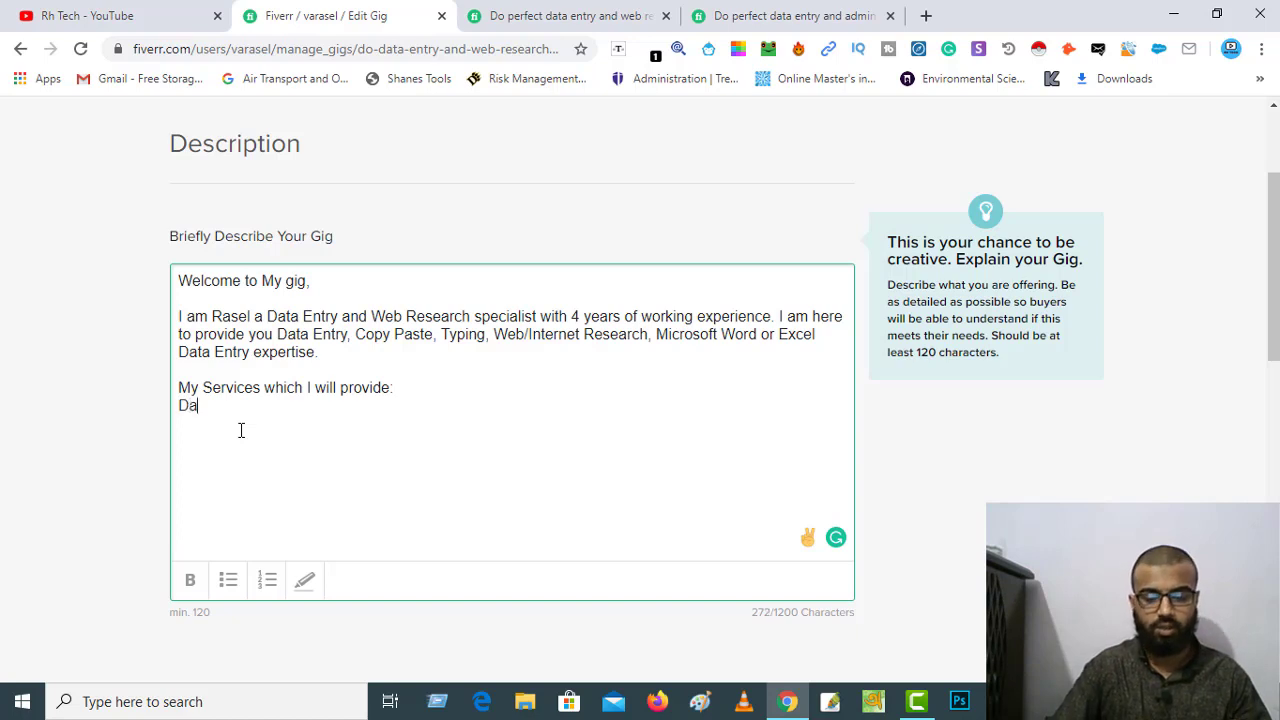
type("ta Entry ")
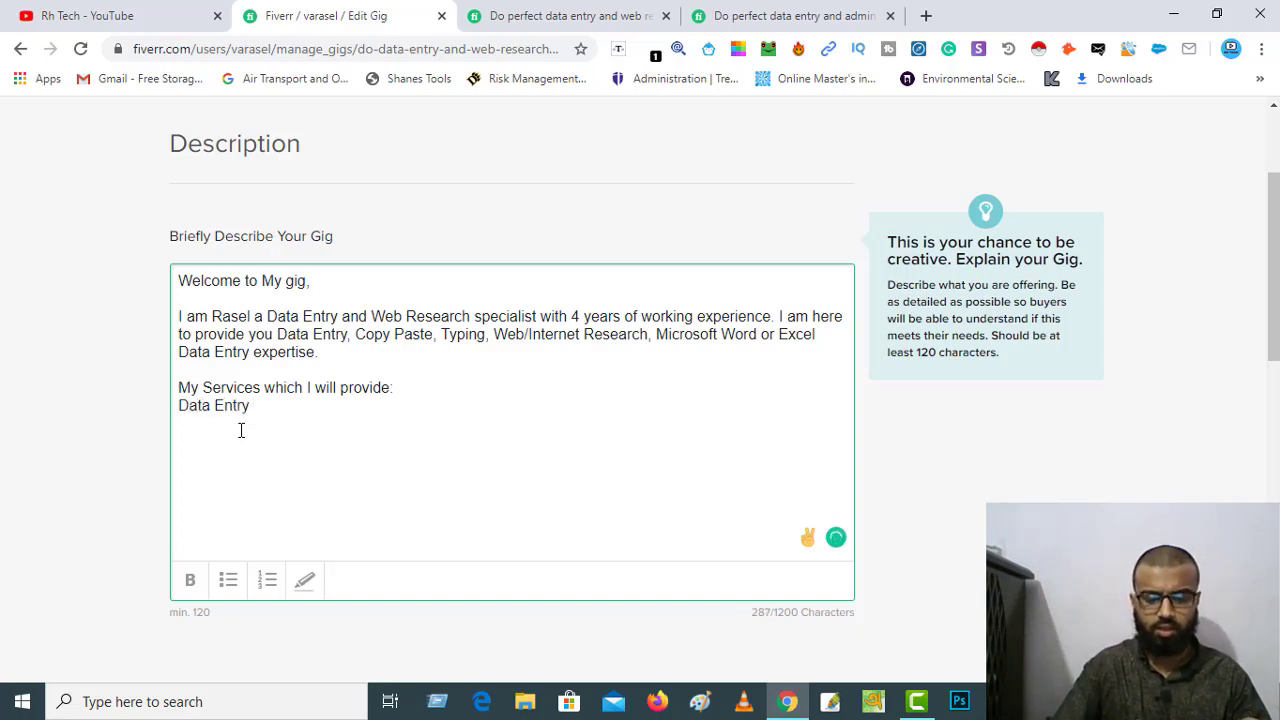
type("from ")
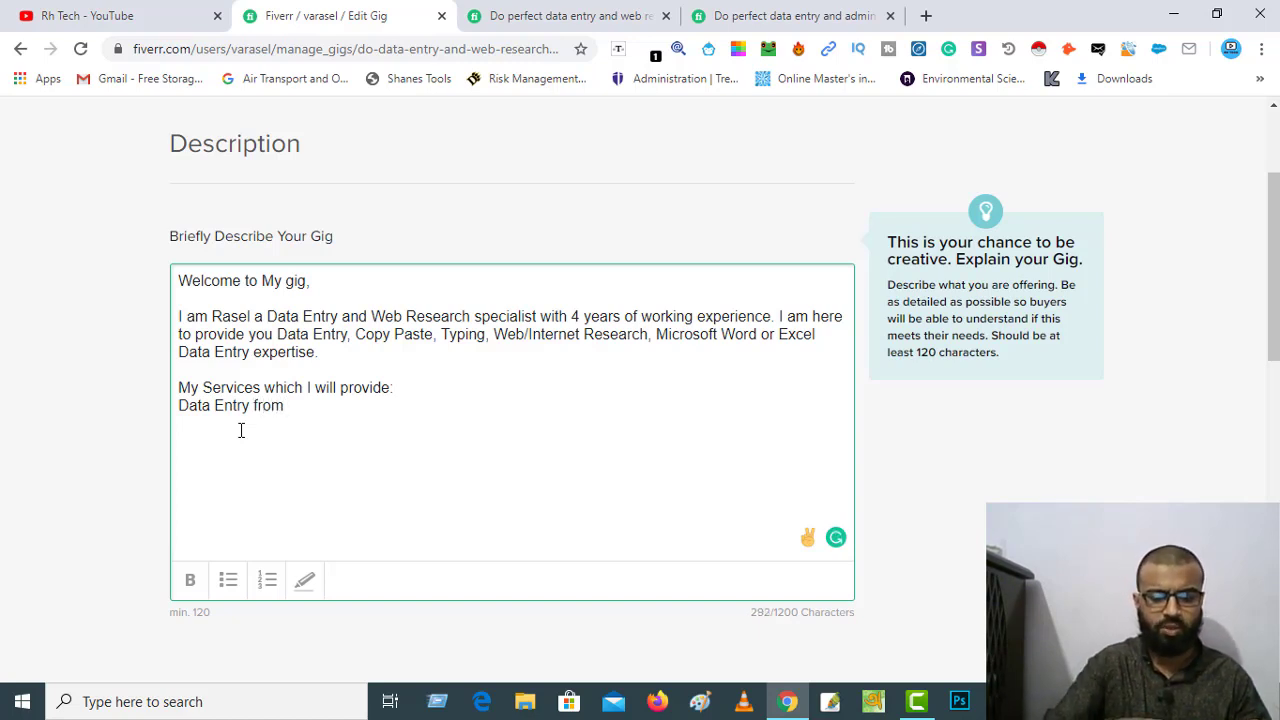
type("Websi")
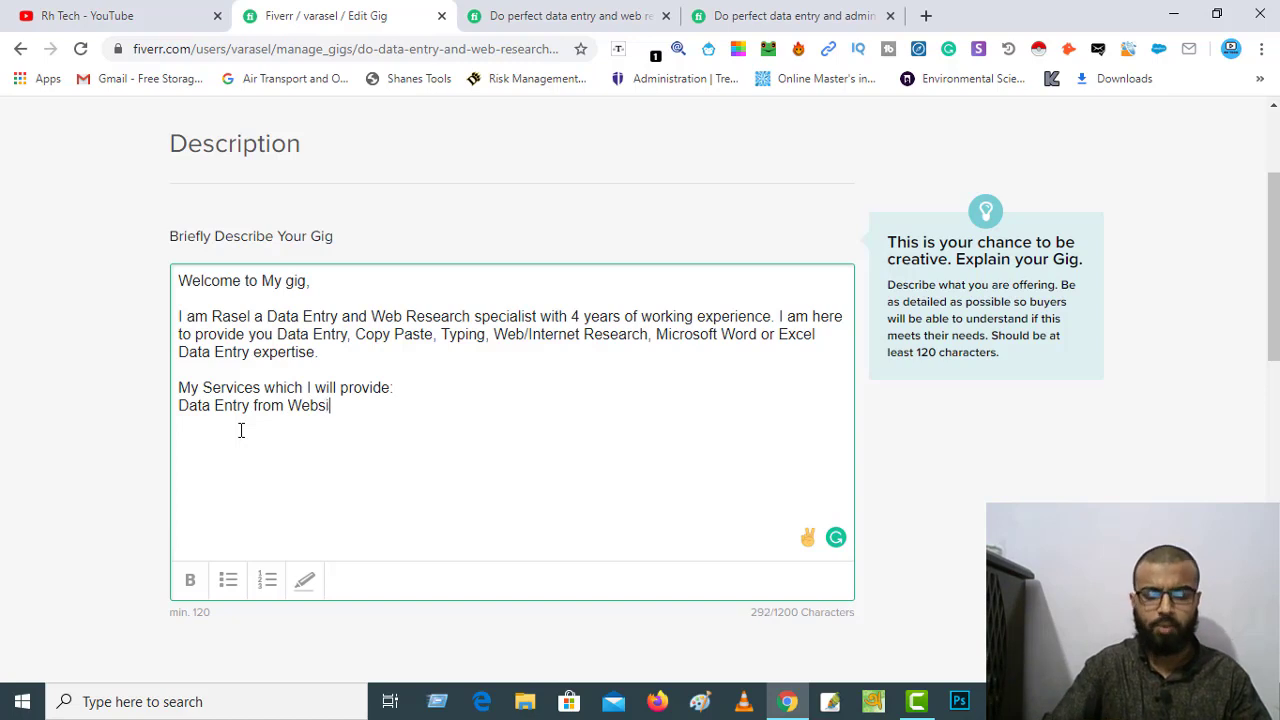
type("te ")
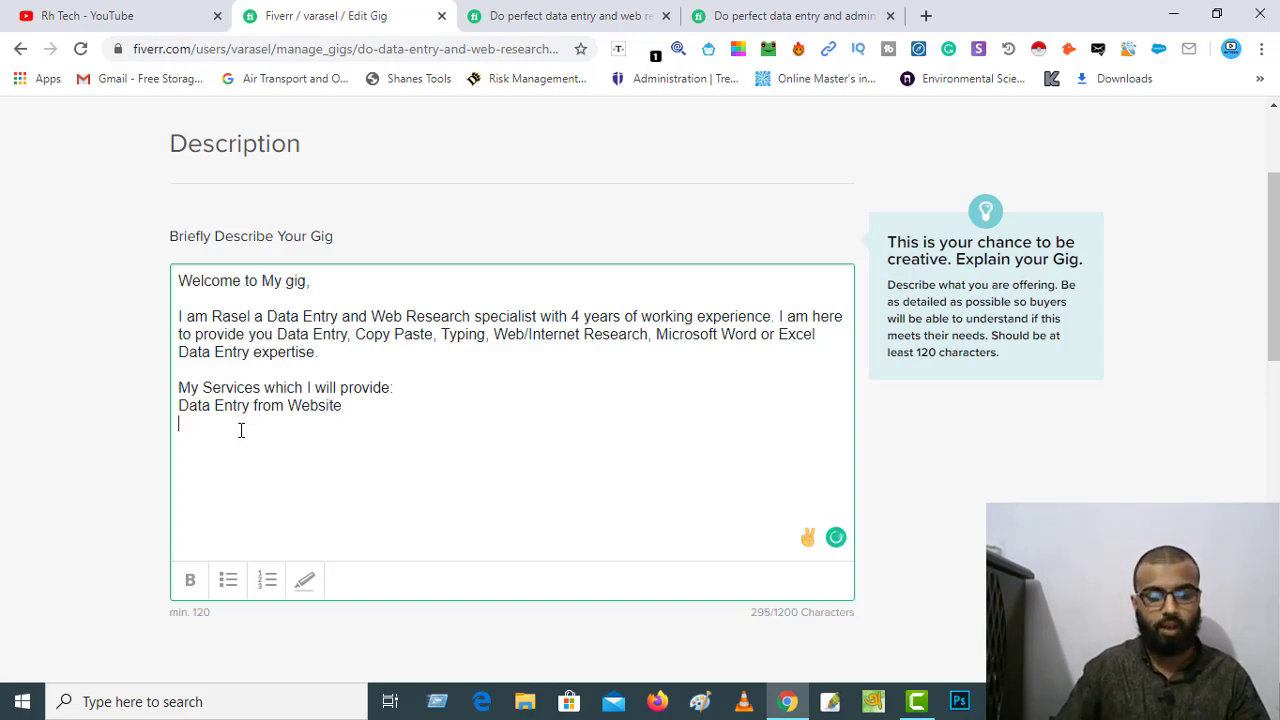
Add "Data Entry from Linkedin" as a separate line below the Website entry in the services list.
type("Data")
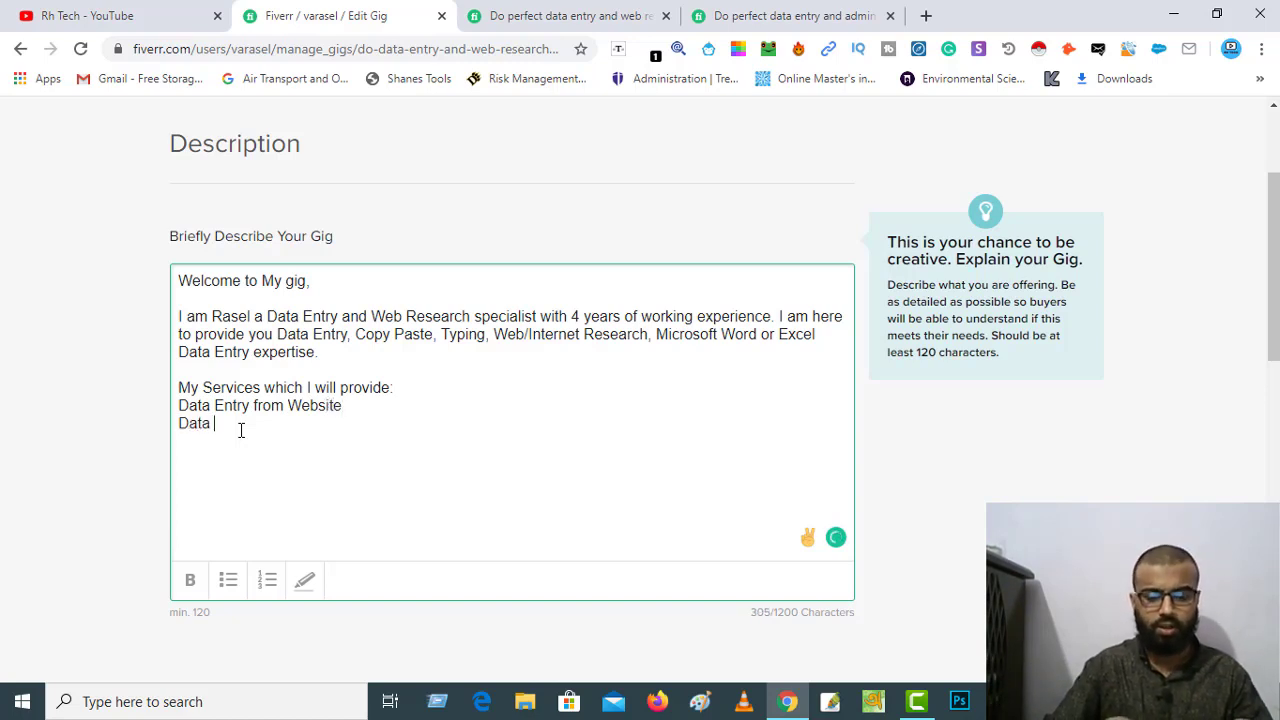
type(" Entry from")
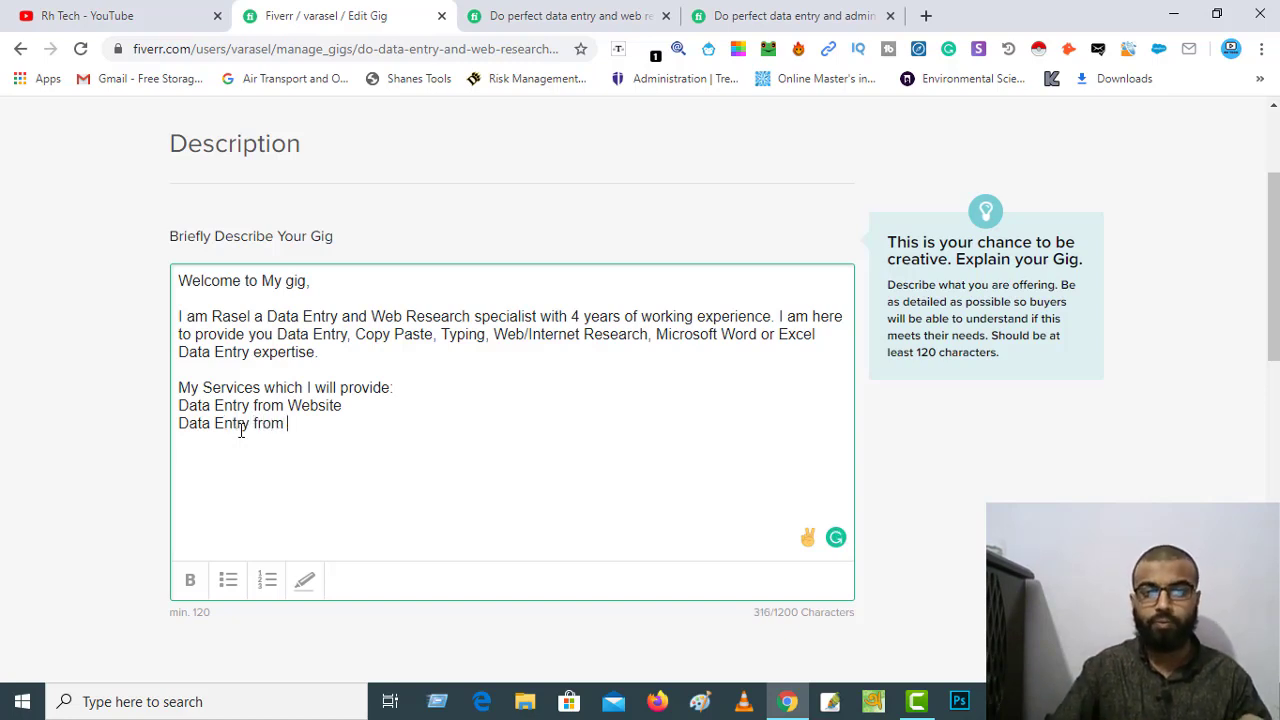
type(" Linke")
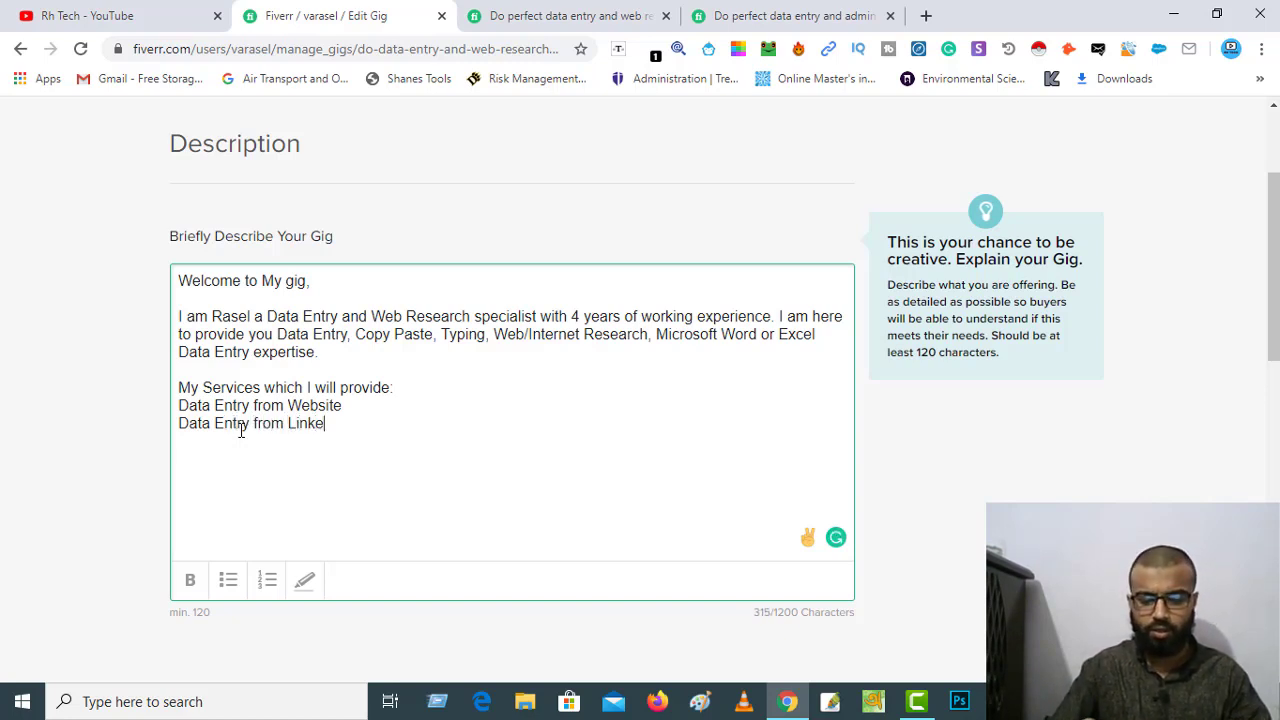
type("din")
key("Return")
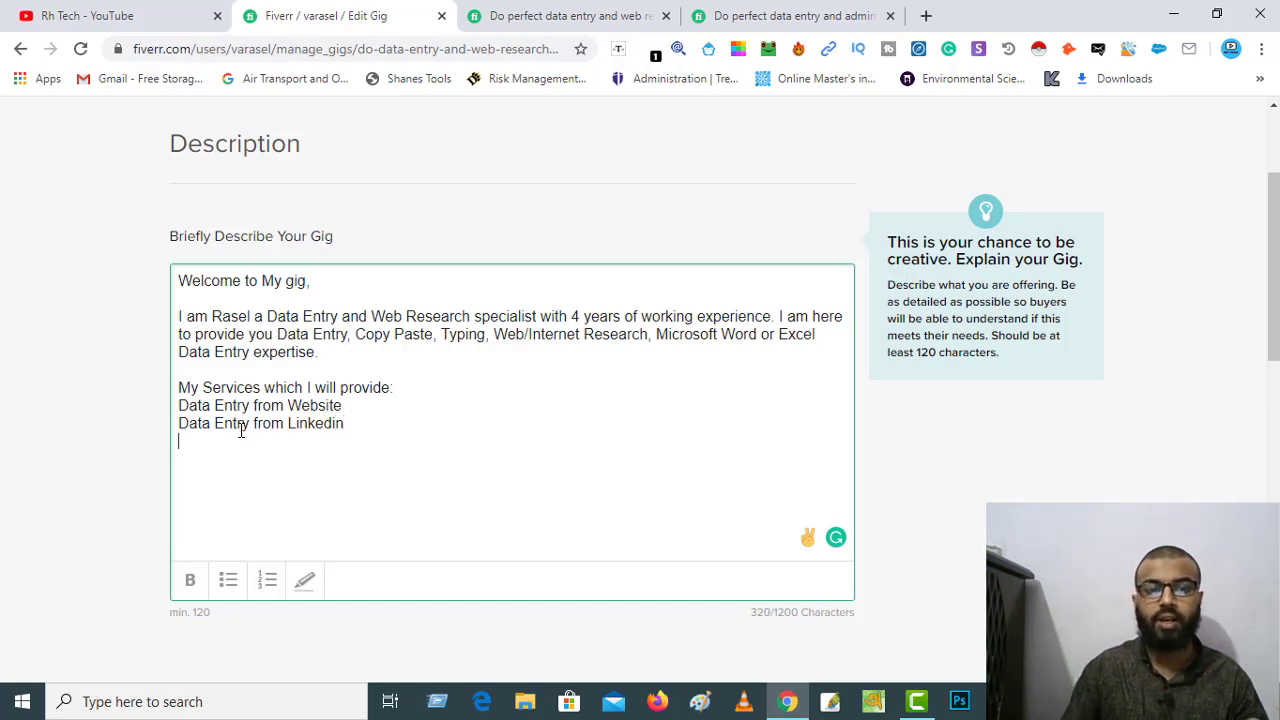
Add "Data Entry from Facebook" as the line below the Linkedin entry in the services list.
type("Dat")
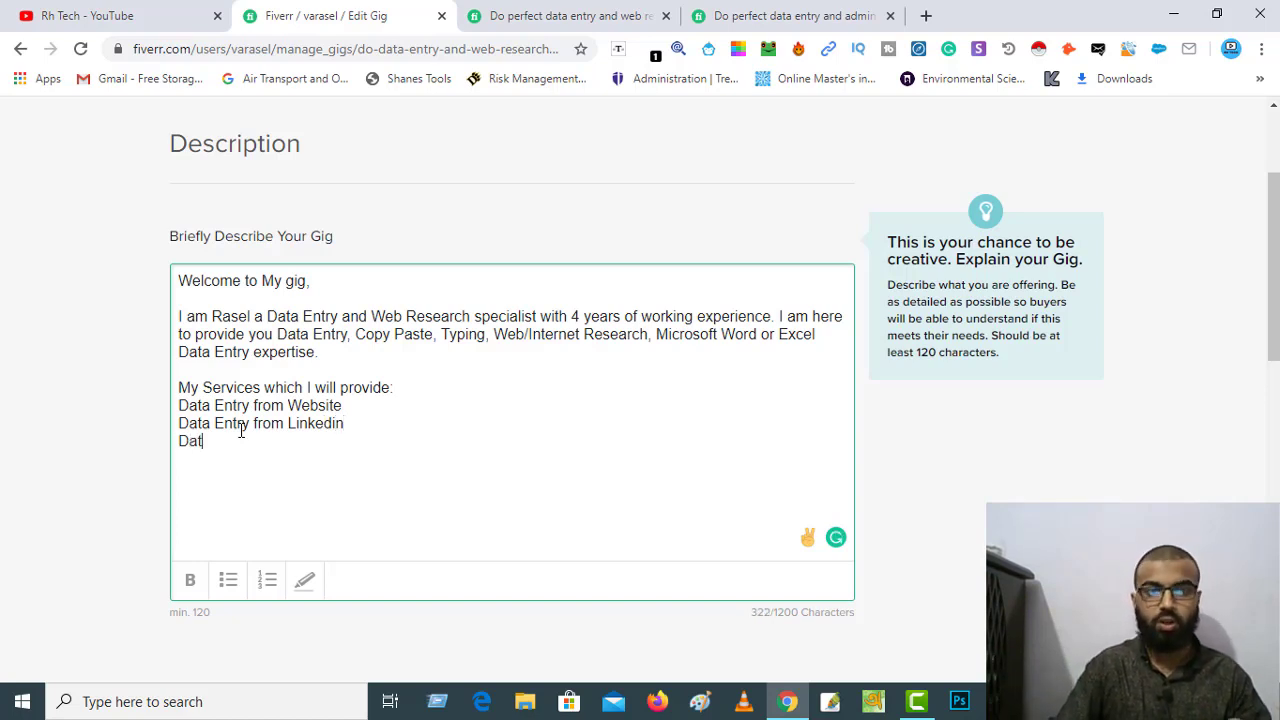
type("a En")
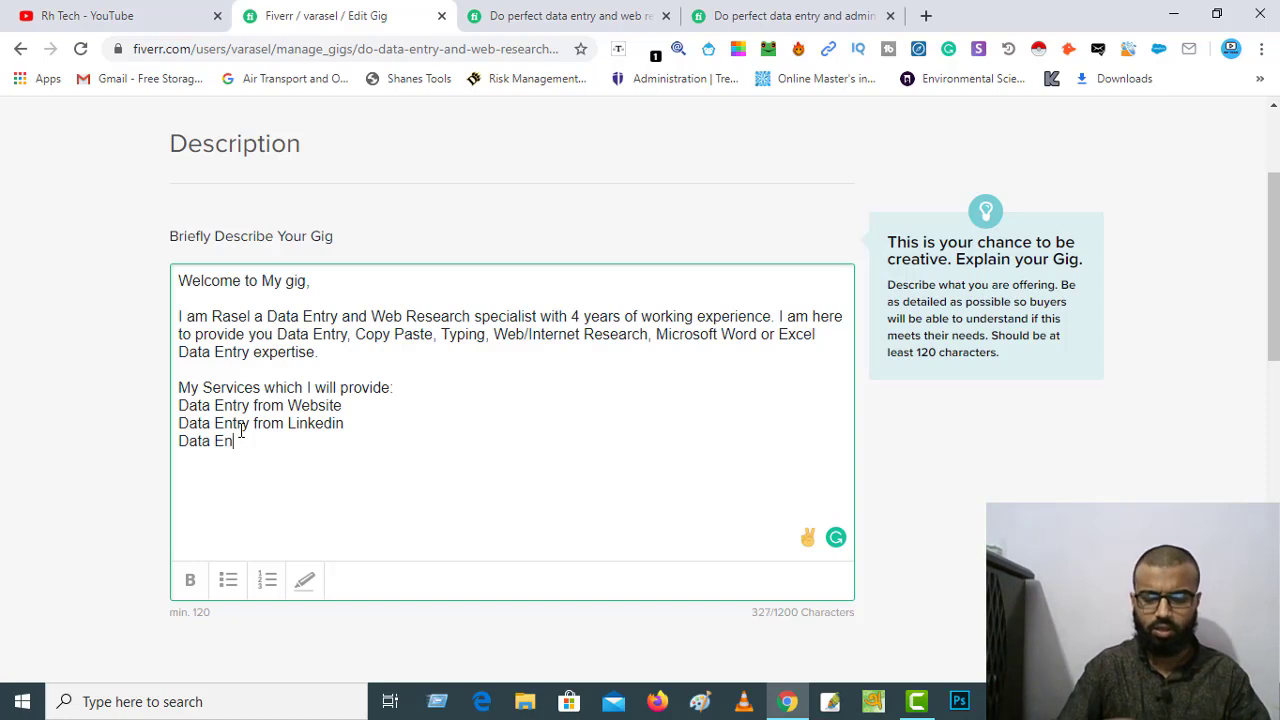
type("try from")
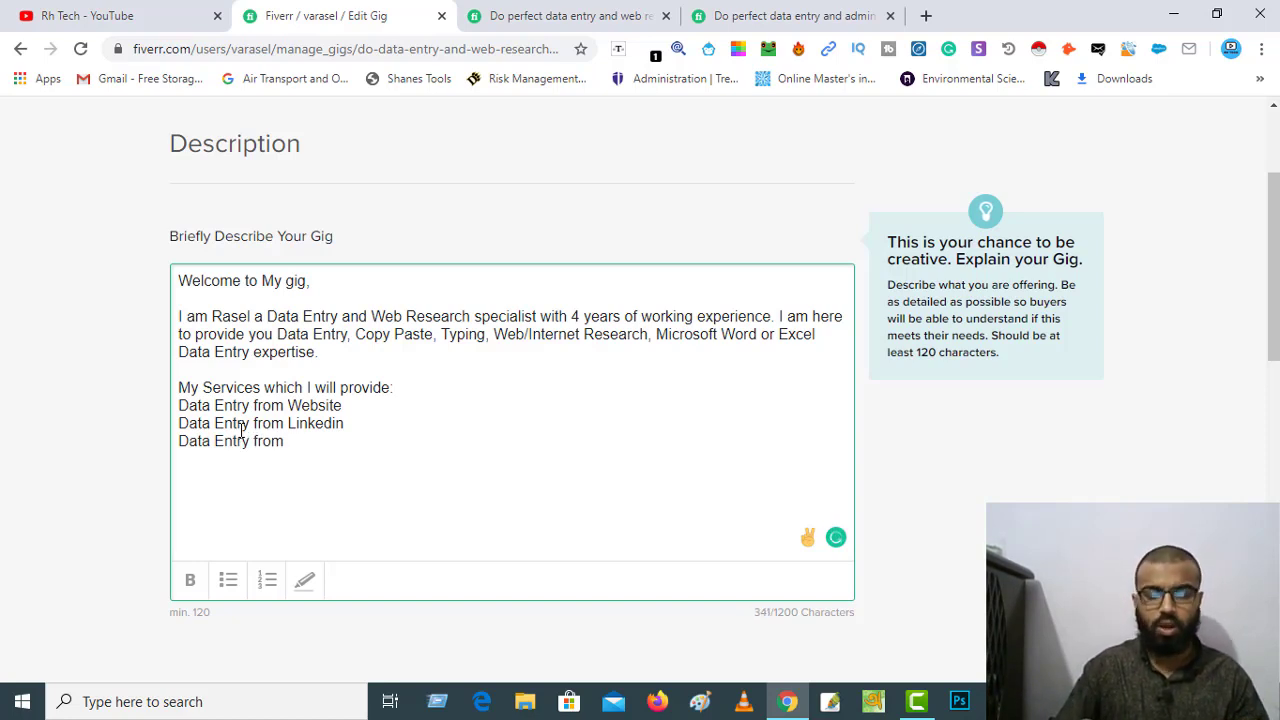
type(" F")
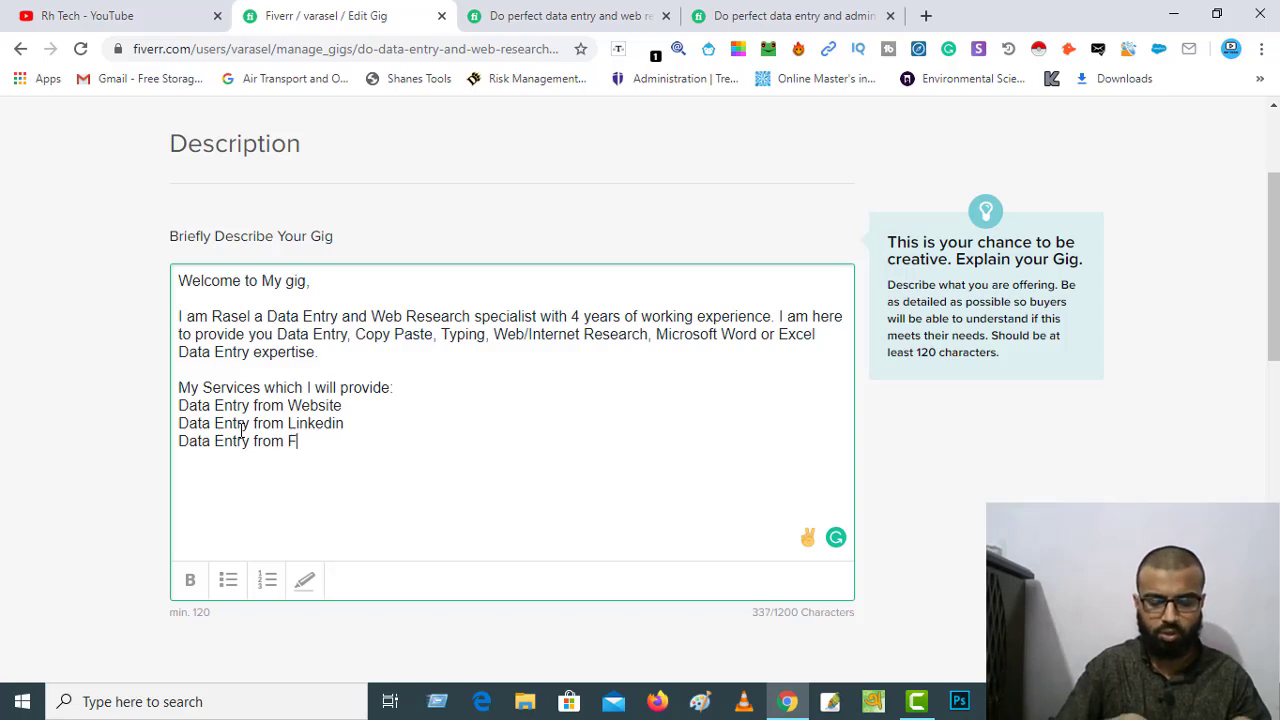
type("acebook ")
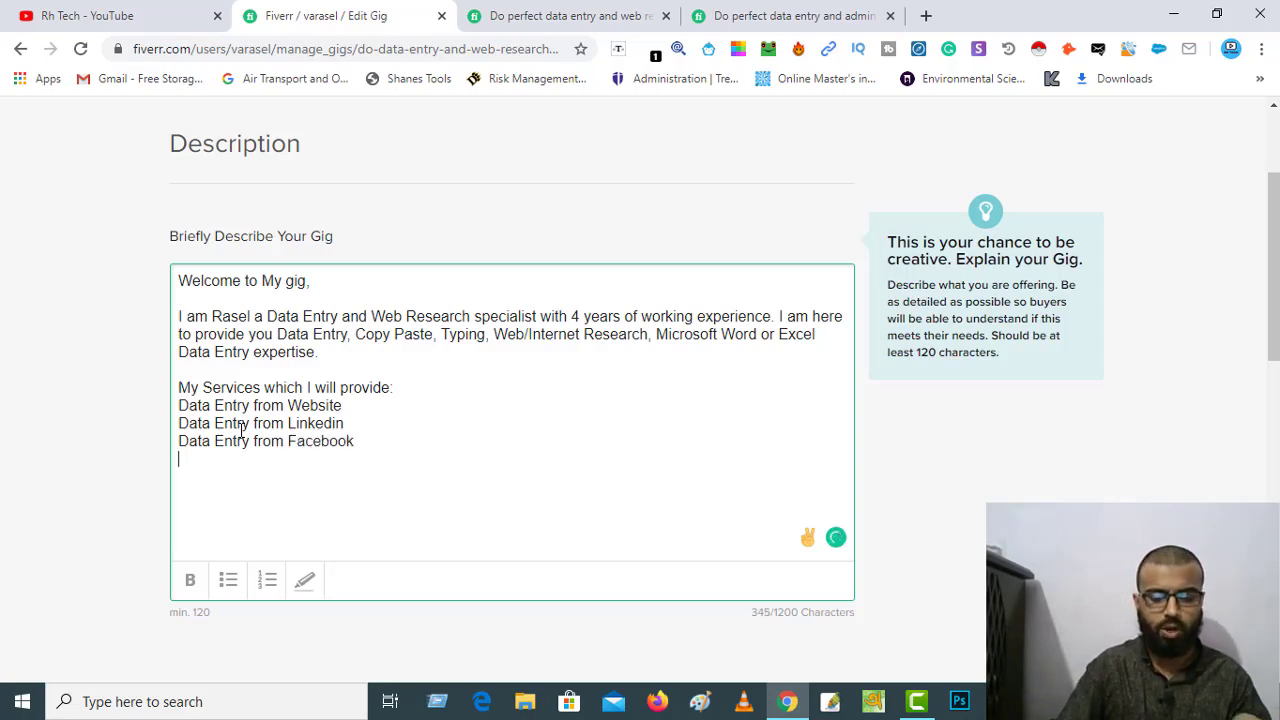
Add "Data Entry from Google" as the line below the Facebook entry in the services list.
type("Data Entry")
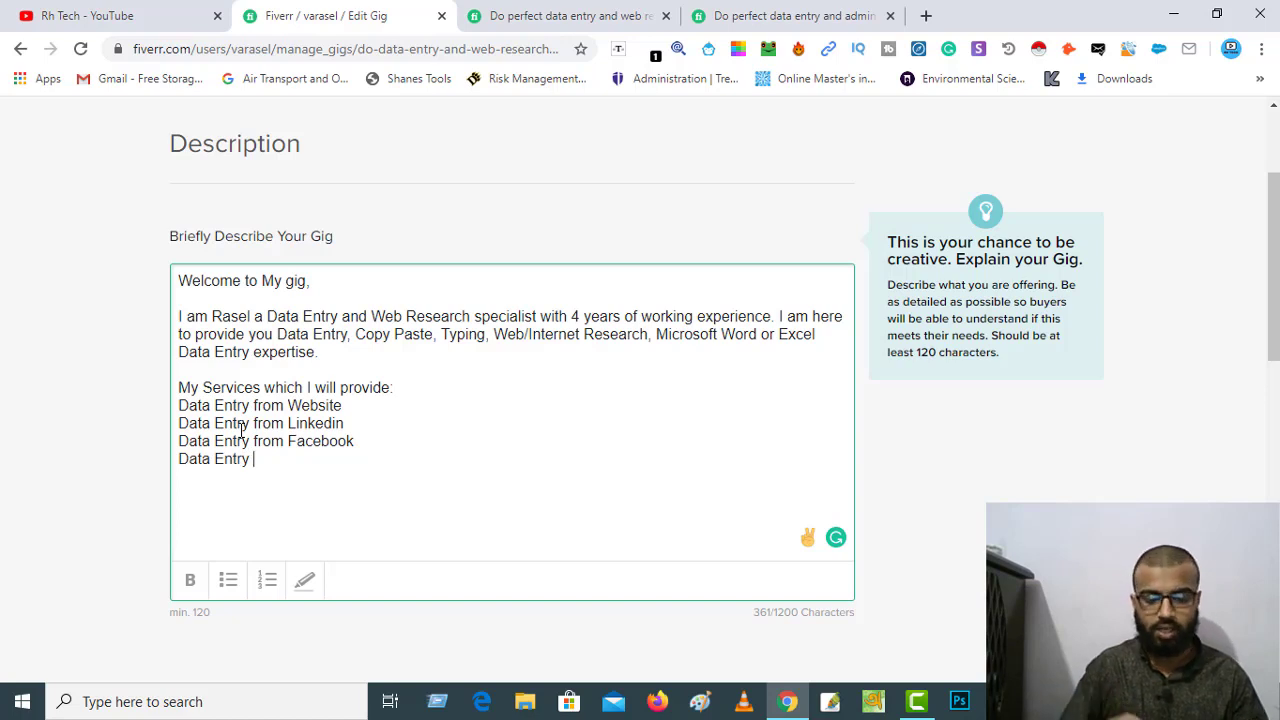
type("from")
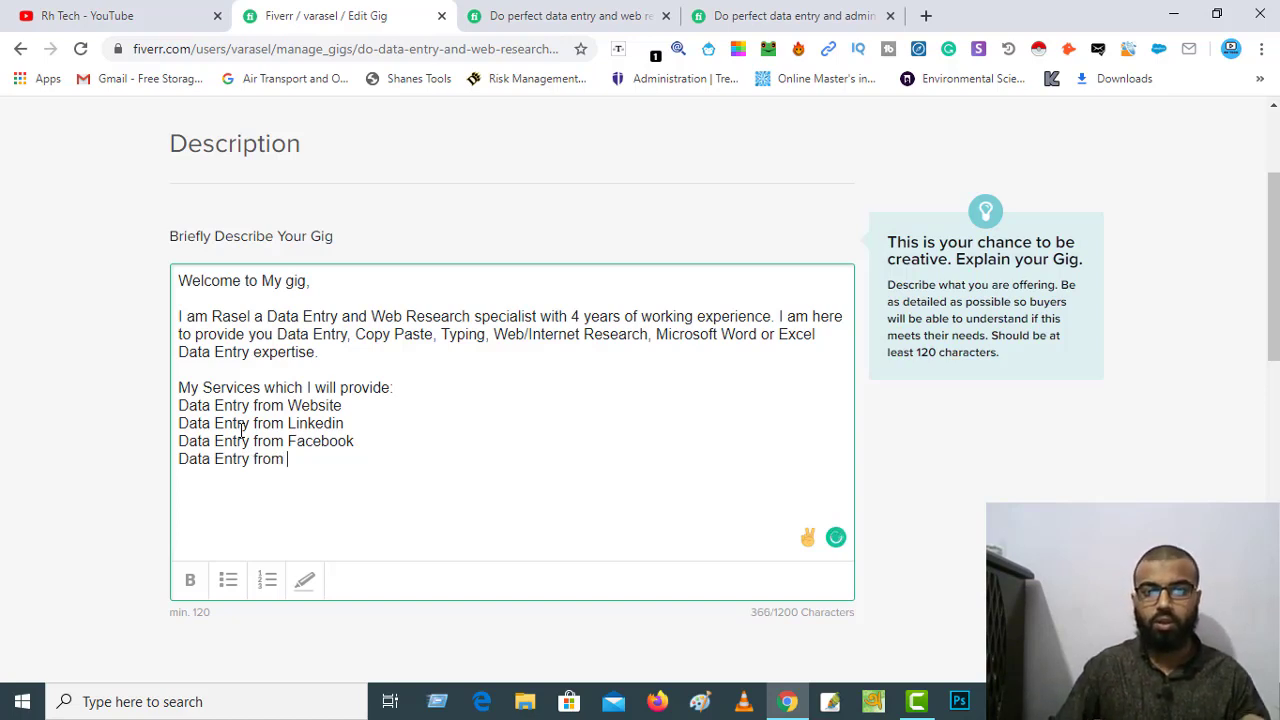
type(" G")
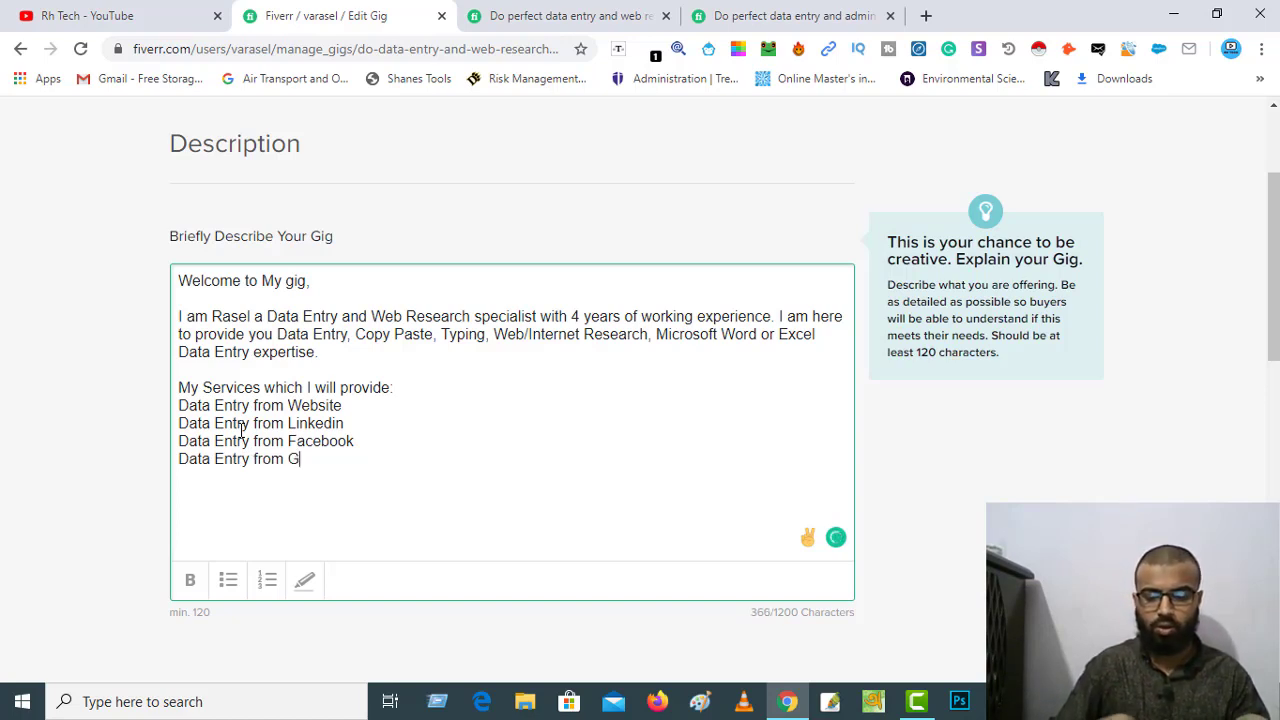
type("oogle")
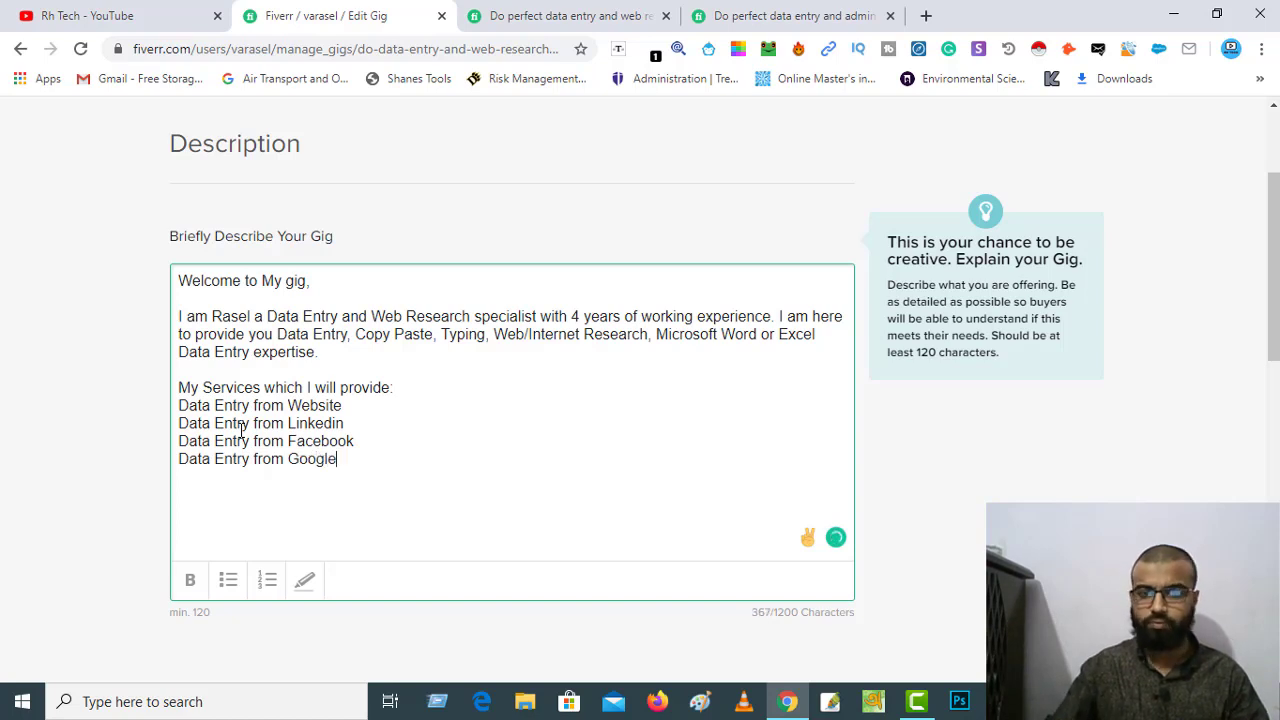
key("Return")
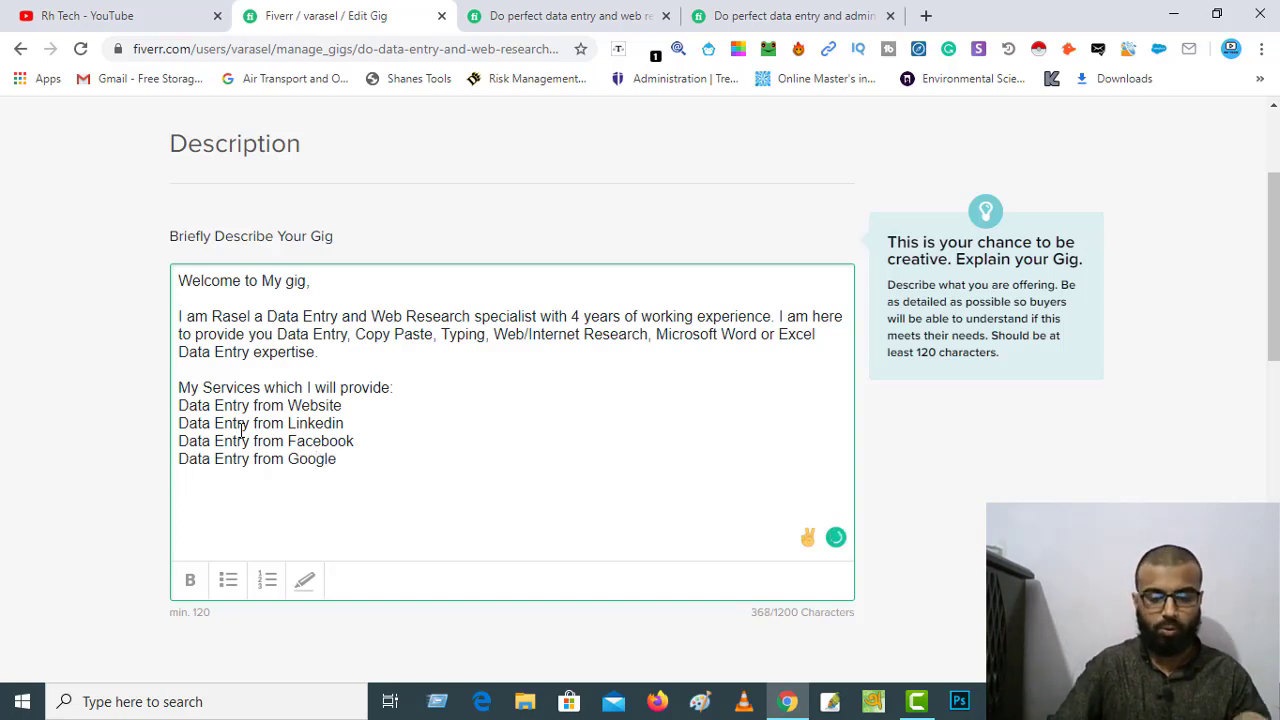
Add "Data Entry from Instagram" as the line below the Google entry in the services list.
type("Data E")
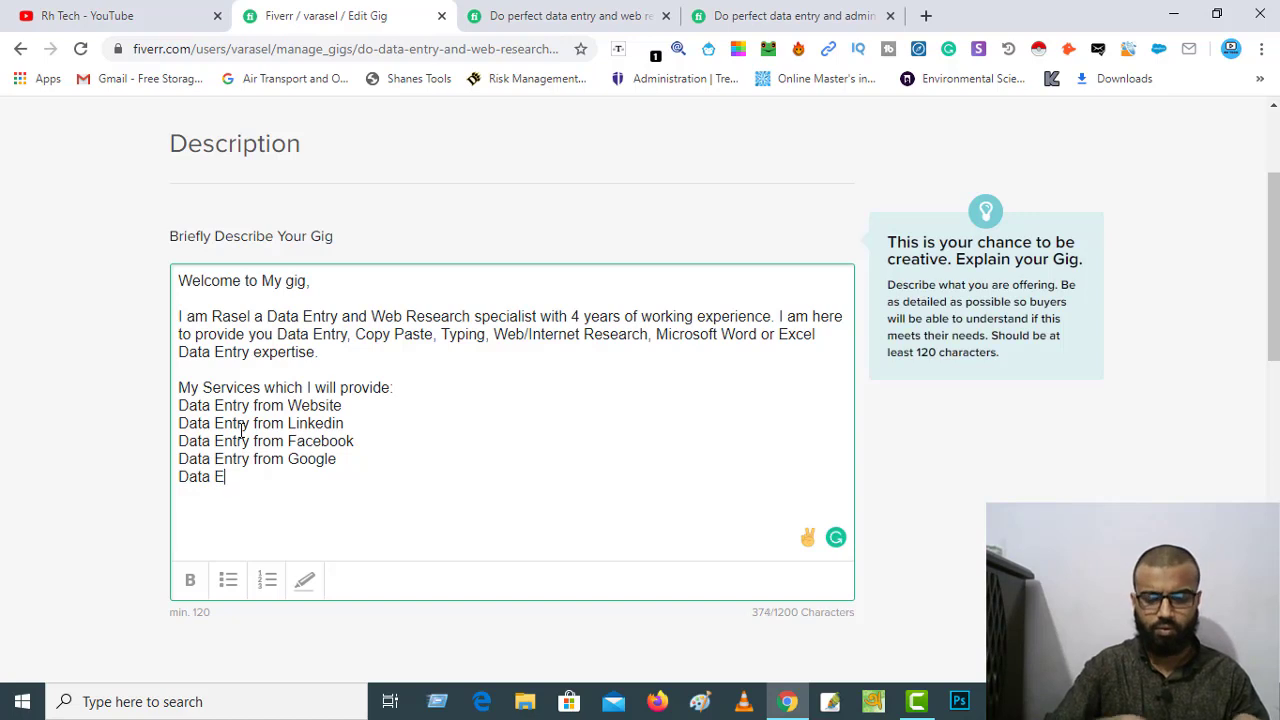
type("ntry ")
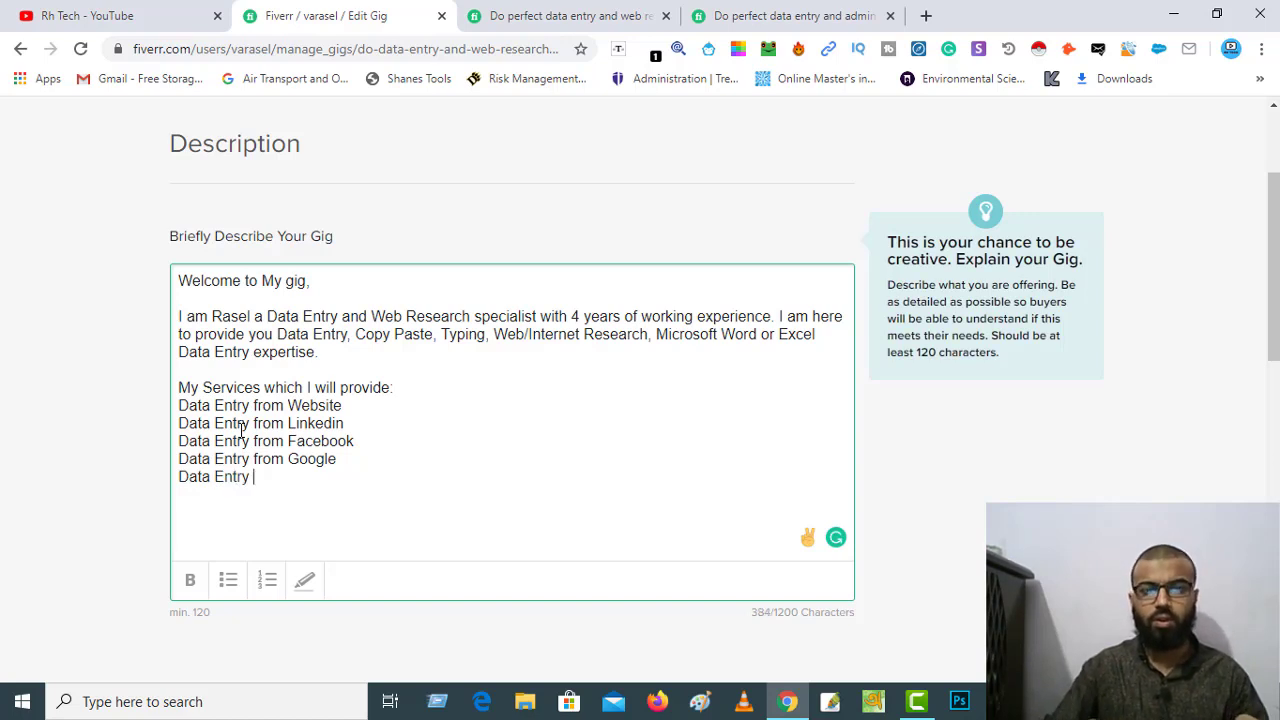
type("from ")
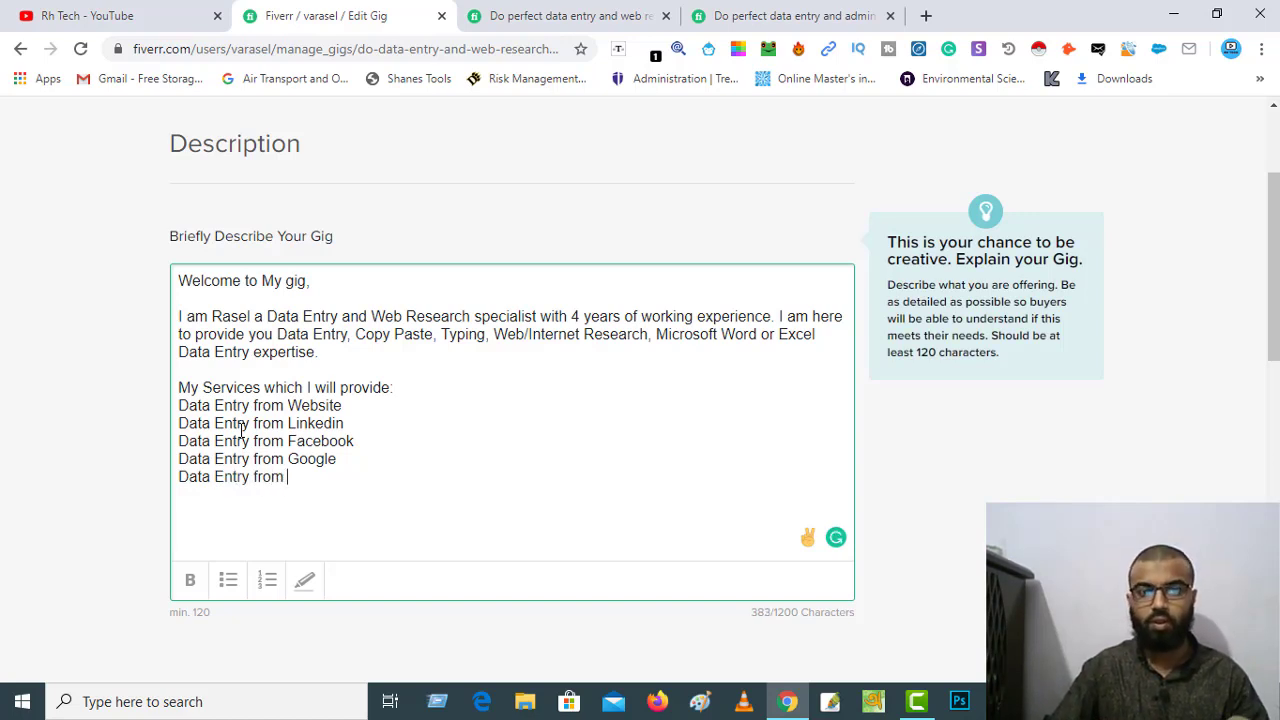
type("Ins")
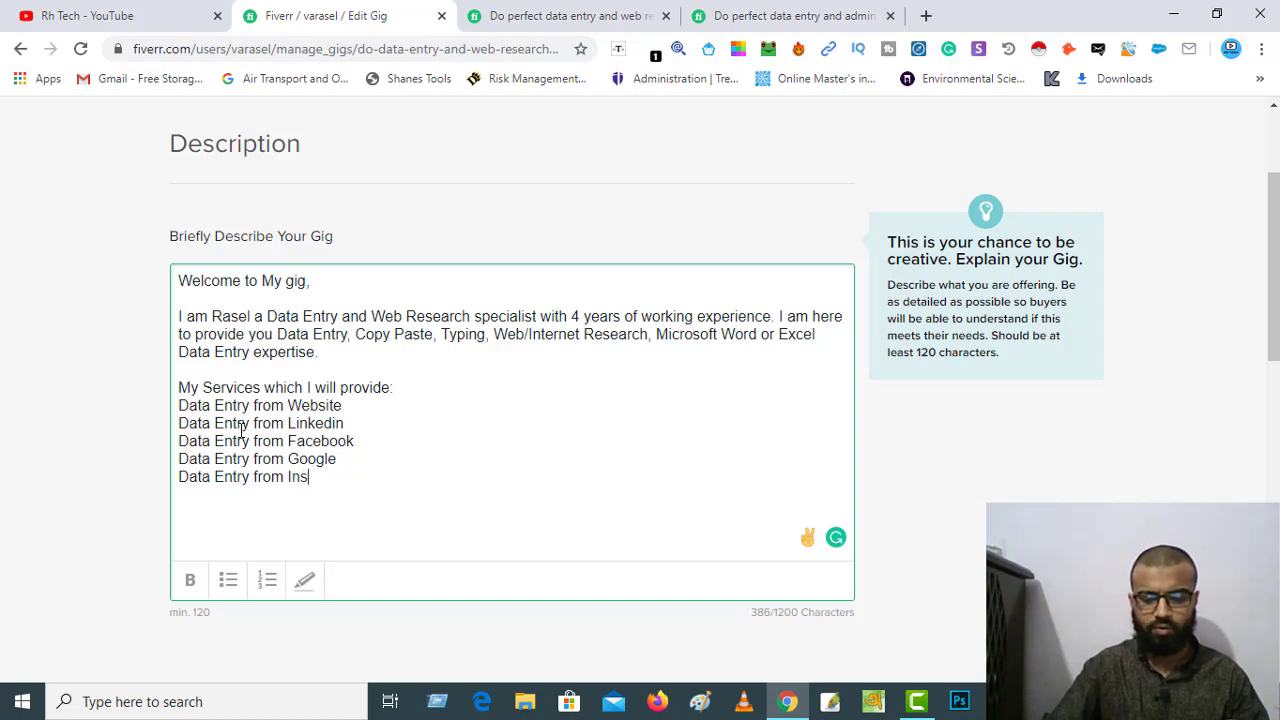
type("tagram ")
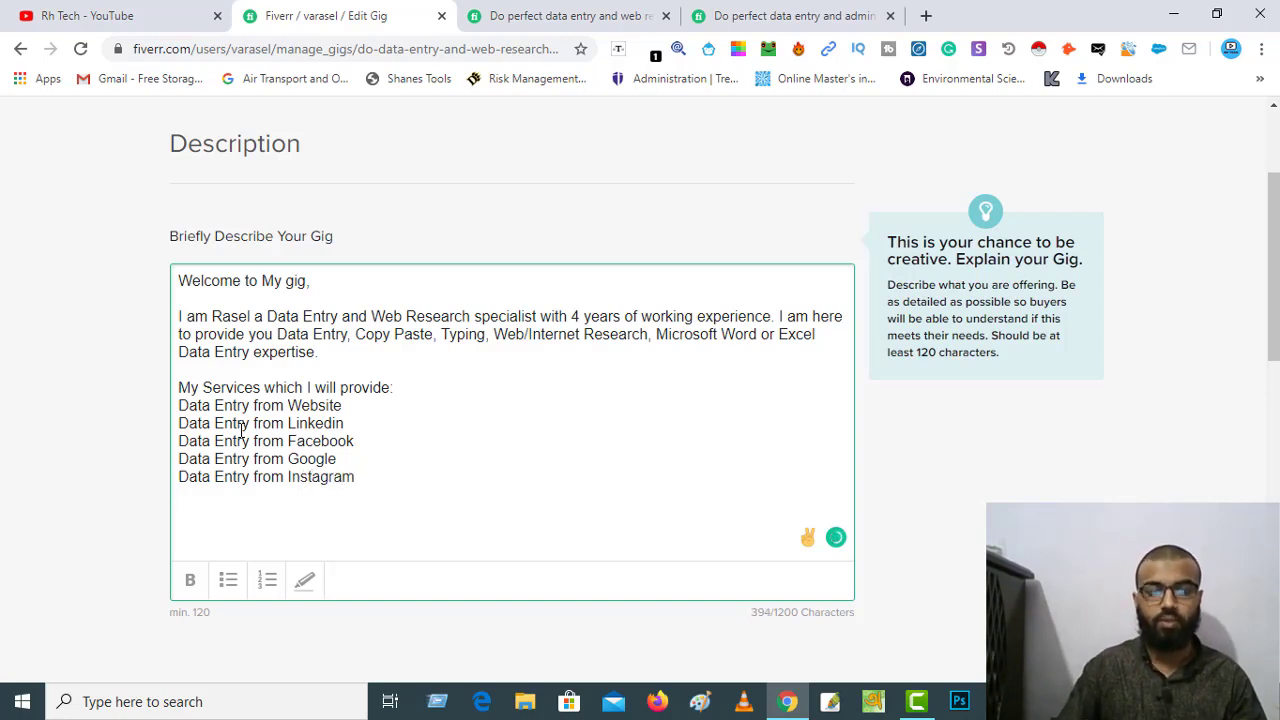
Add "Data Entry from Twitter" as the line below the Instagram entry in the services list.
type("Data")
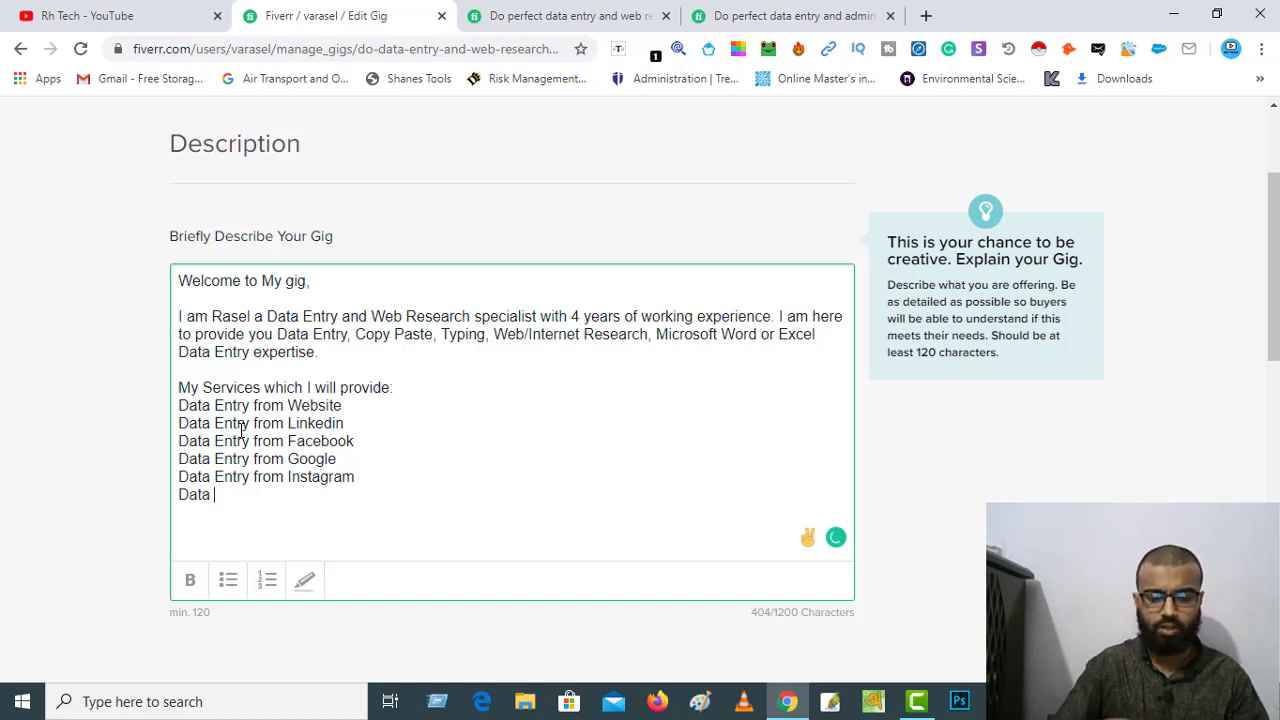
type(" Entry ")
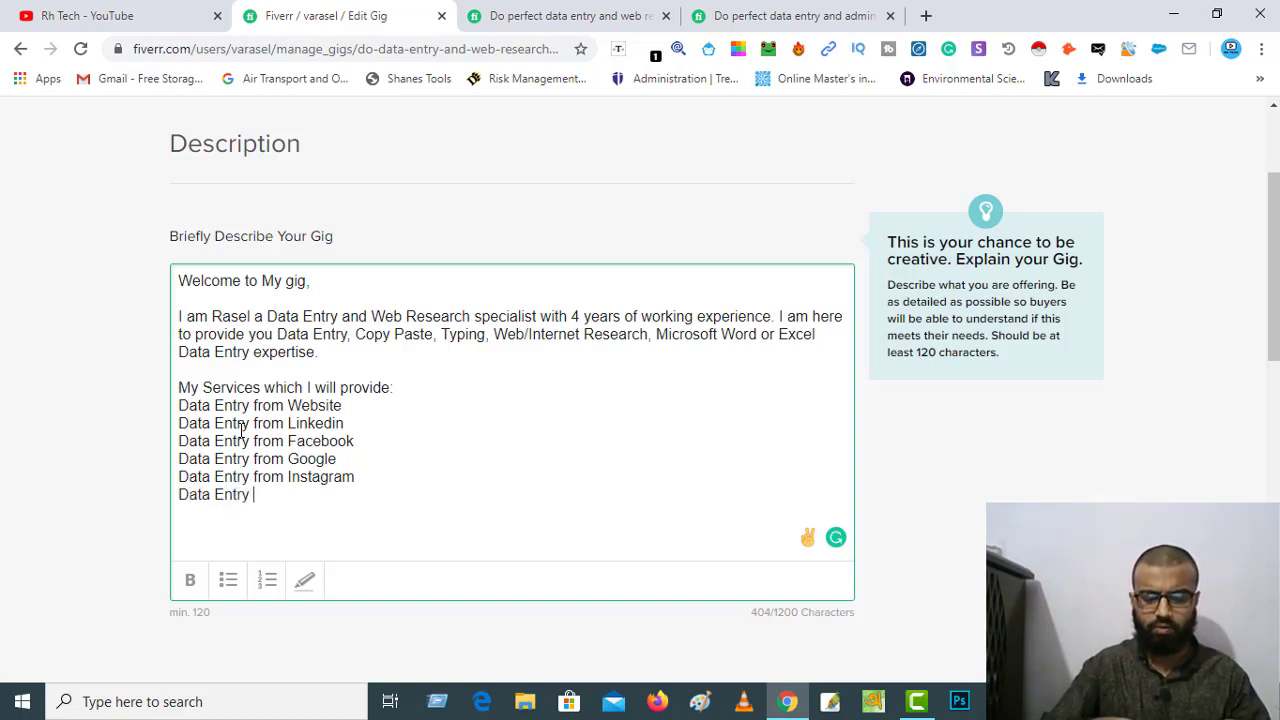
type("from ")
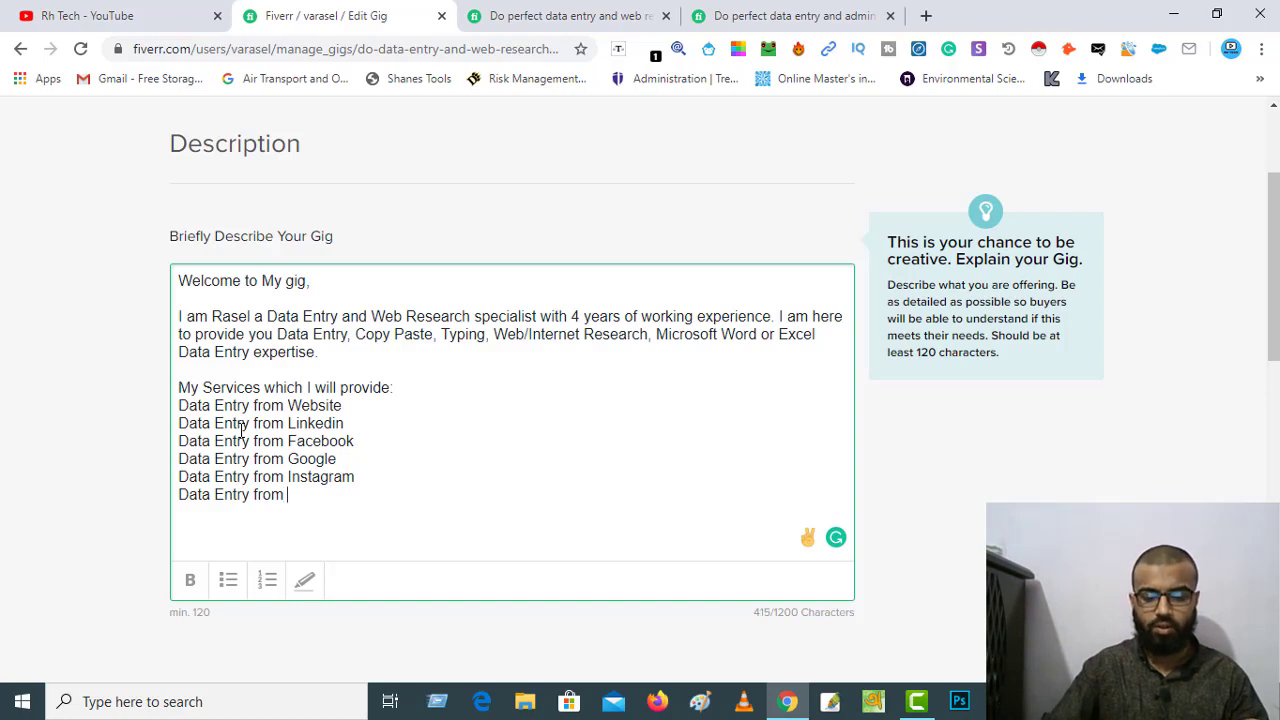
type("Tw")
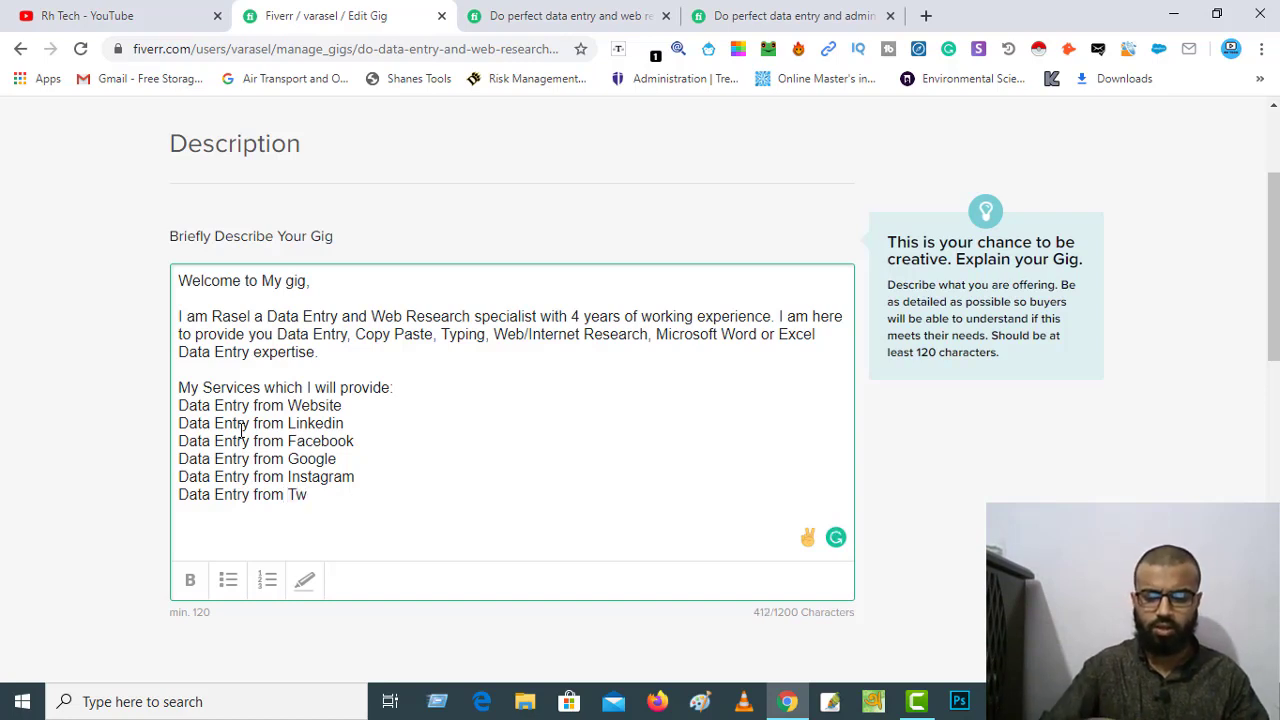
type("itter")
key("Return")
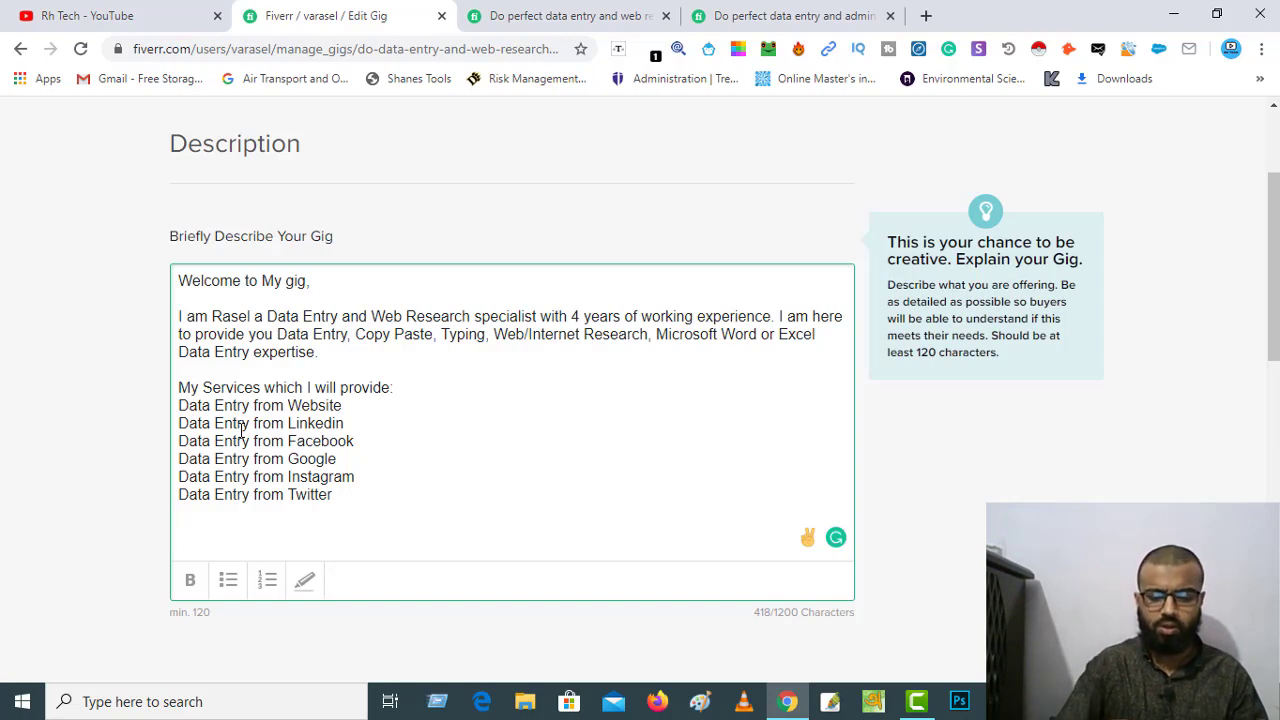
Add "Typing" and "Copy Pasting" as separate lines below the Twitter entry in the services list.
type("Typi")
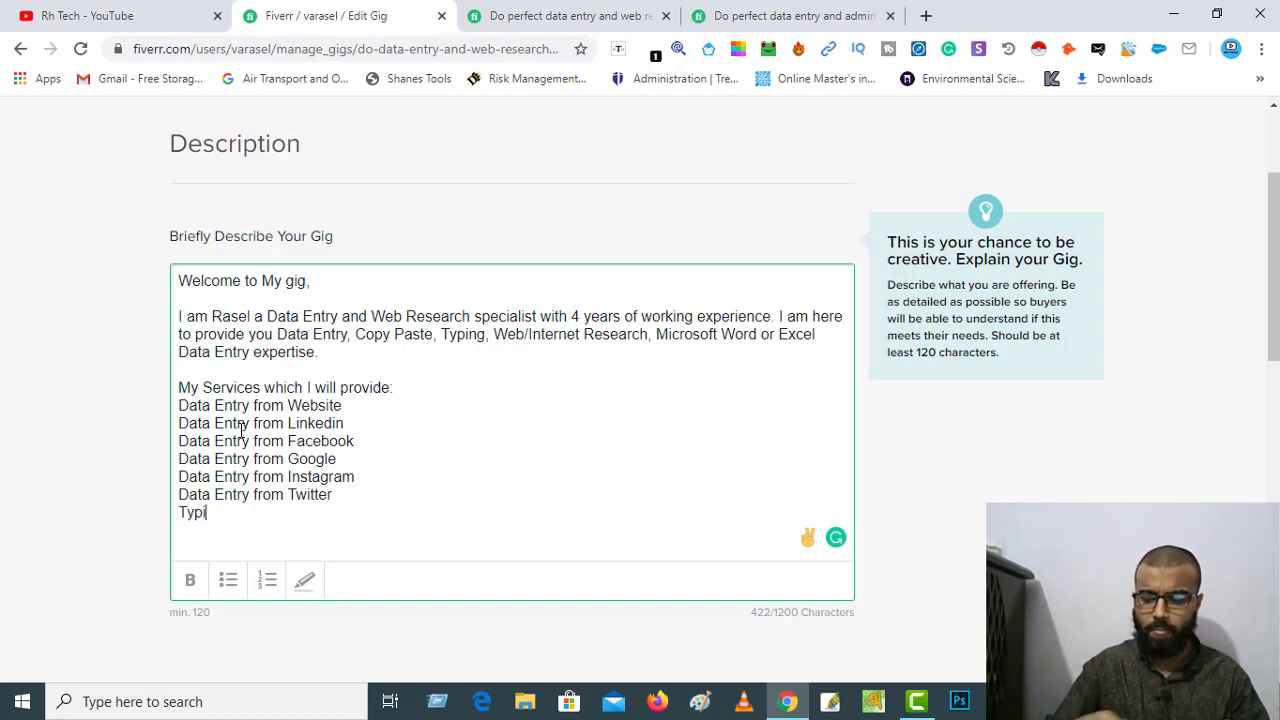
type("ng")
key("Return")
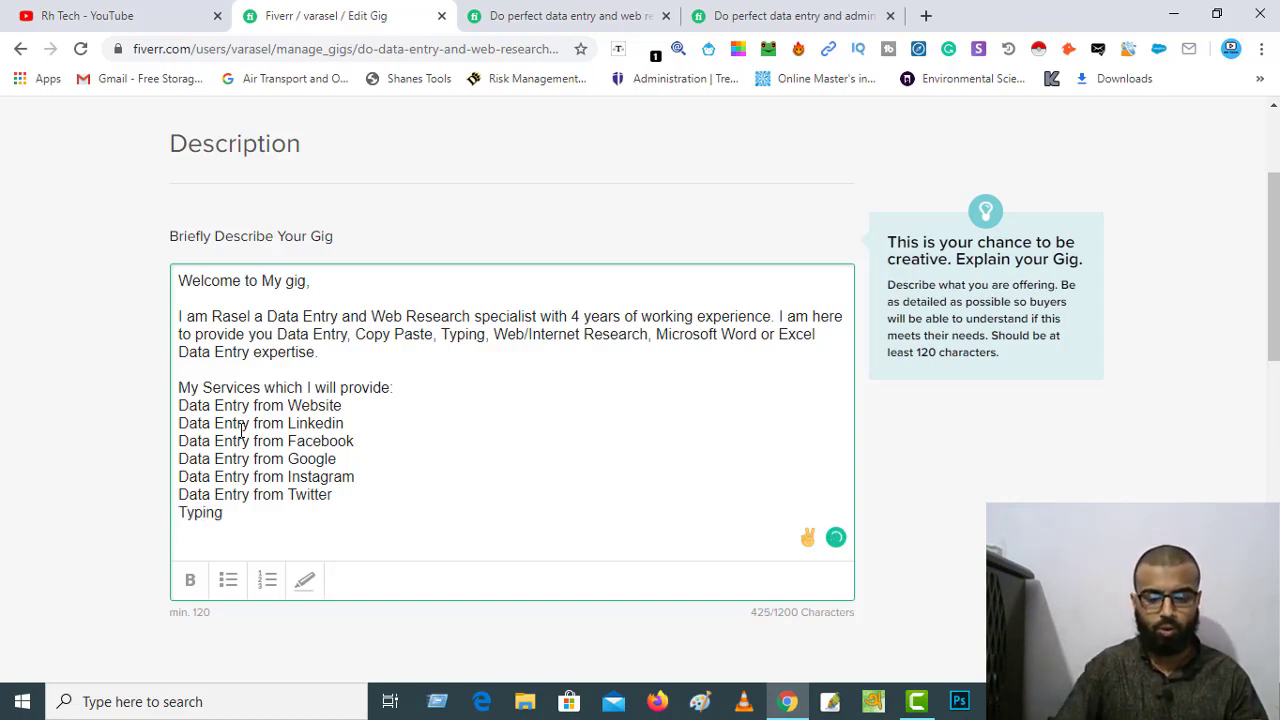
type("Co")
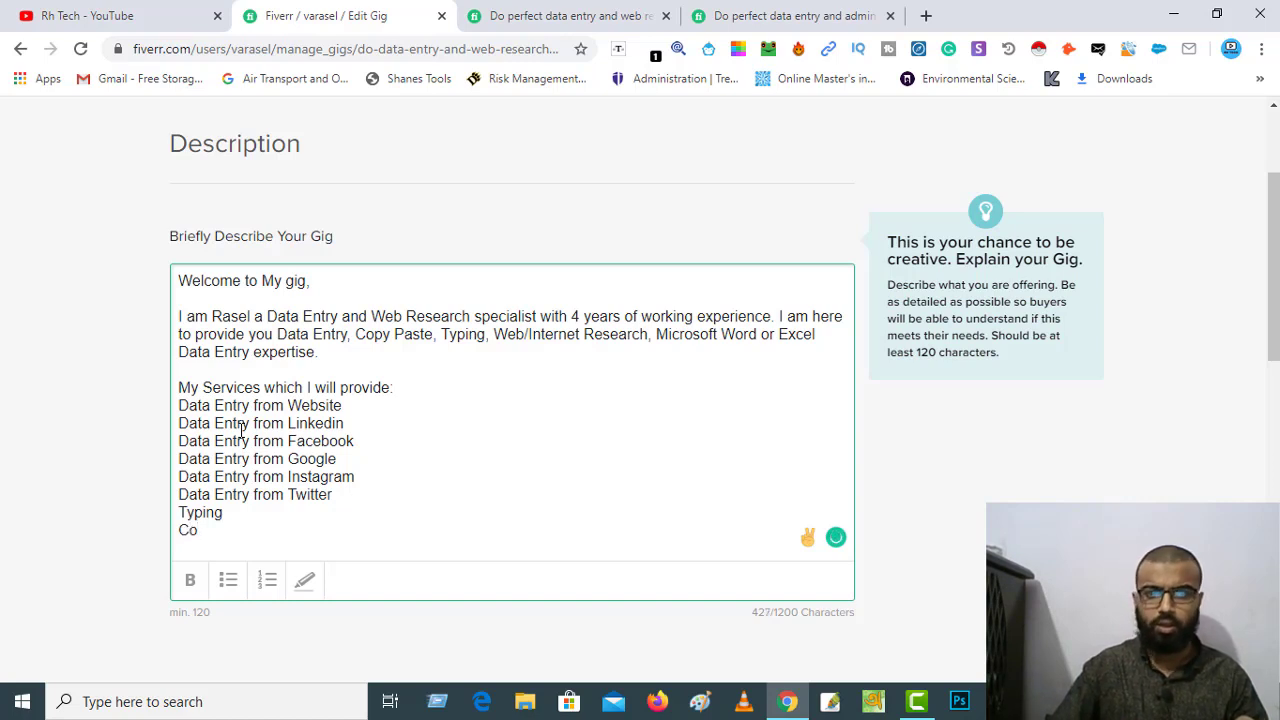
type("p")
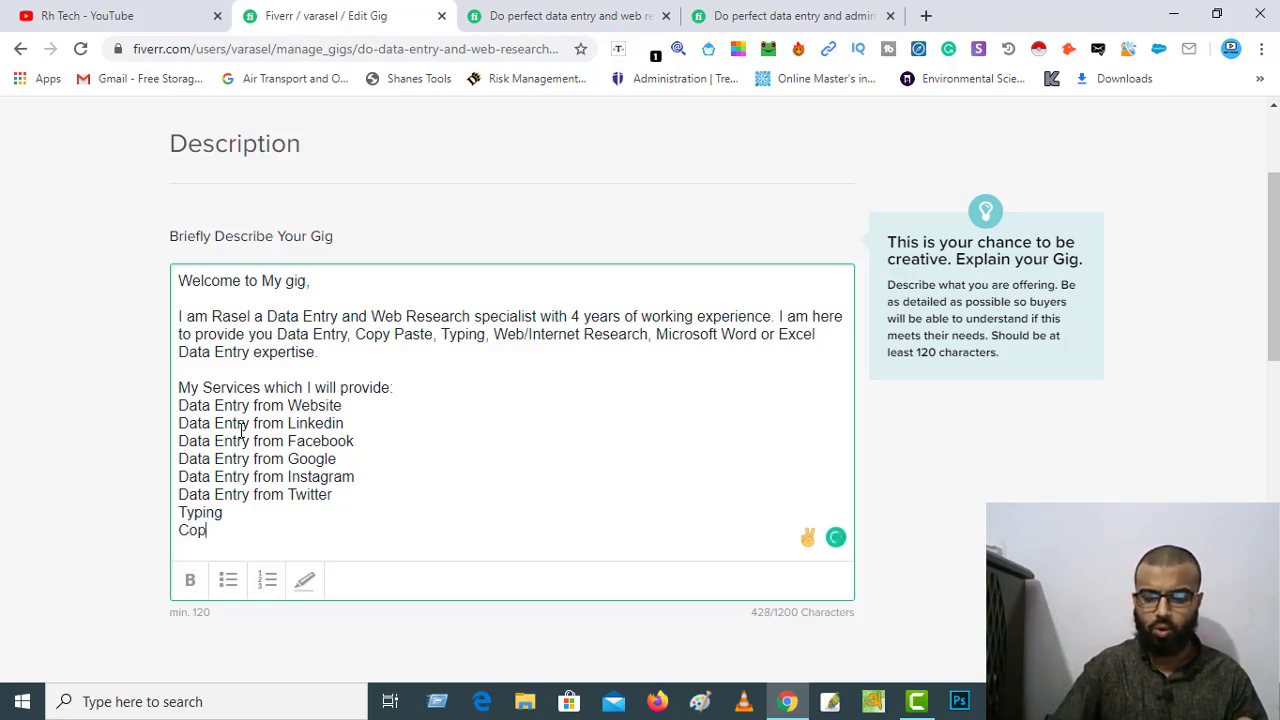
type("y Pas")
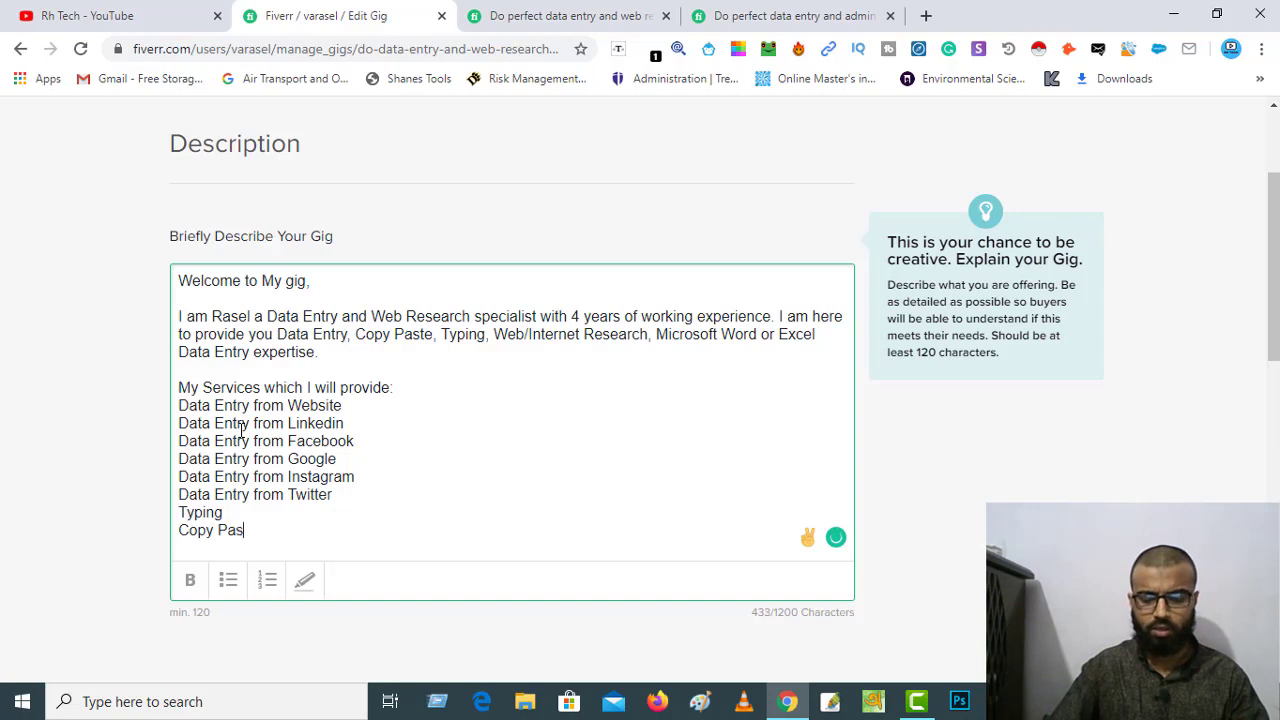
type("ting")
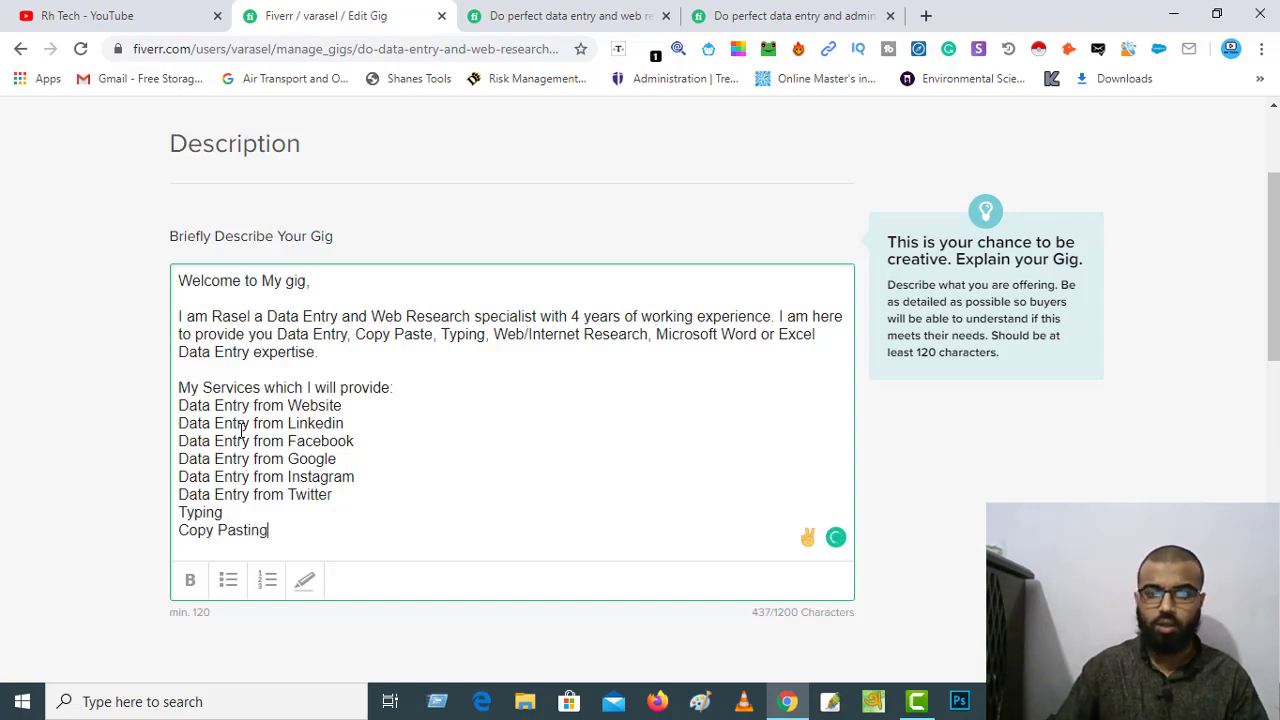
Add "Web/Internet Research" as the line below Copy Pasting in the services list.
key("Return")
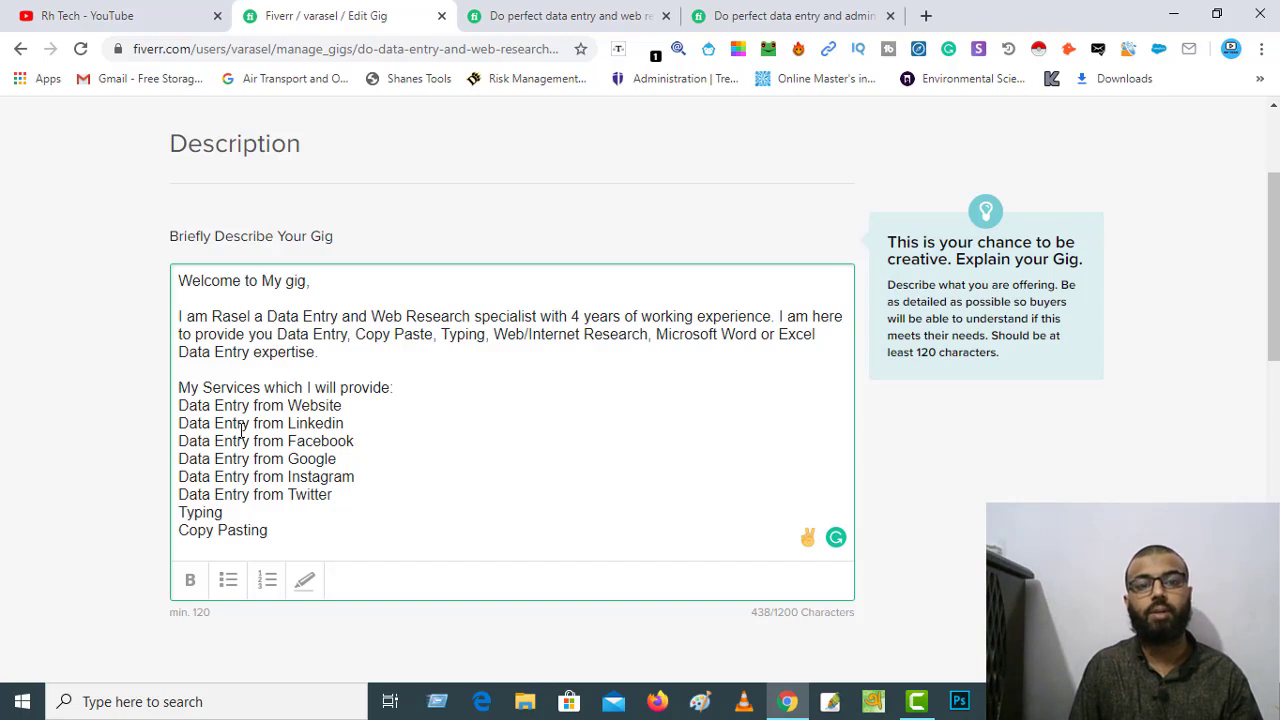
type("W")
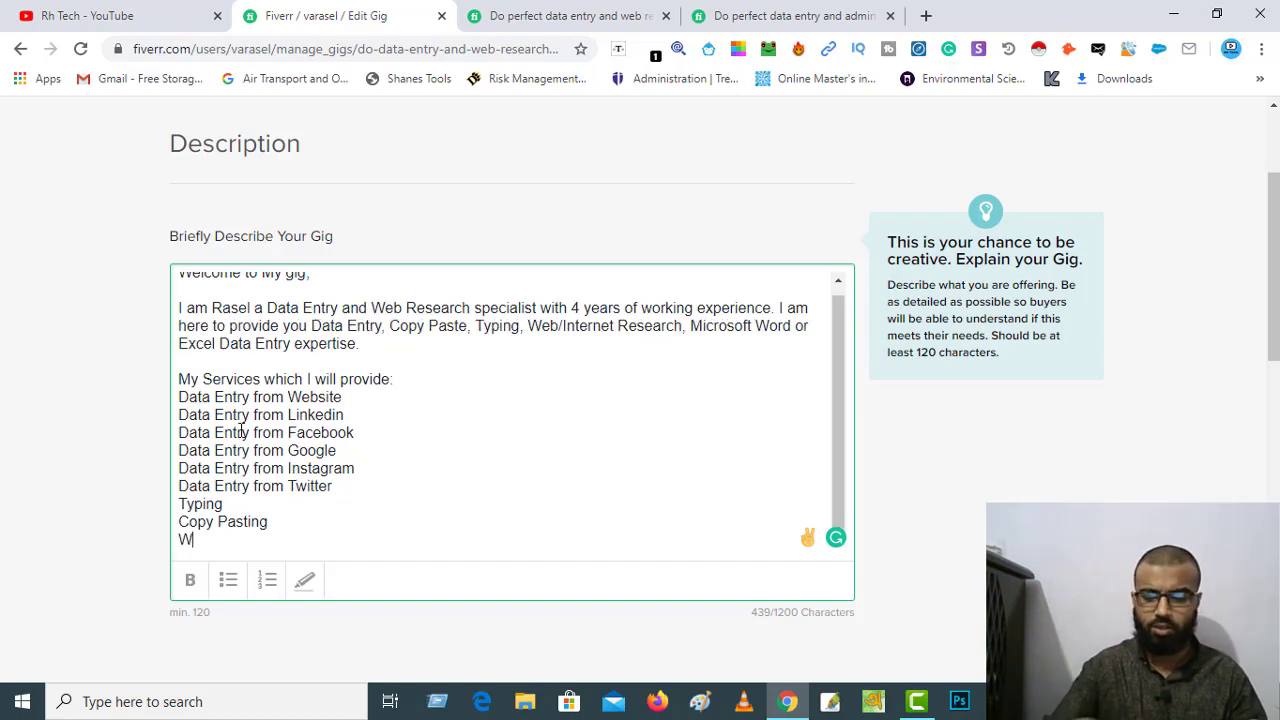
type("eb")
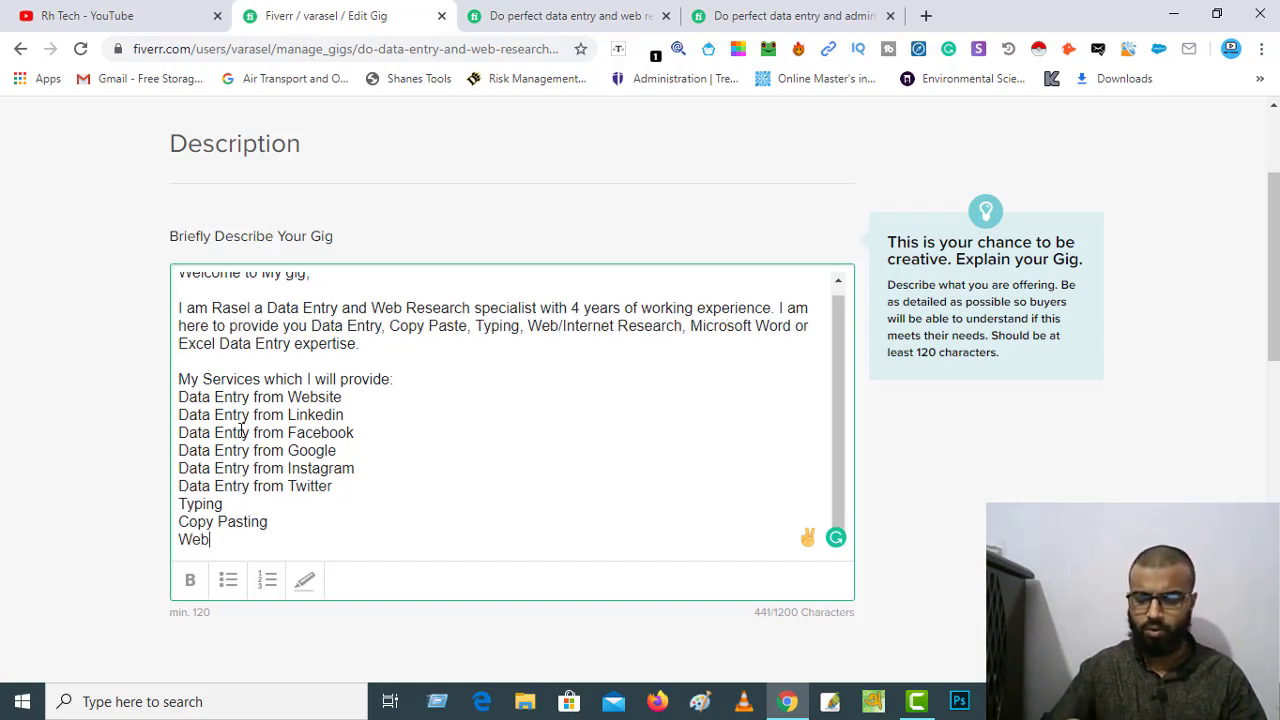
type("/In")
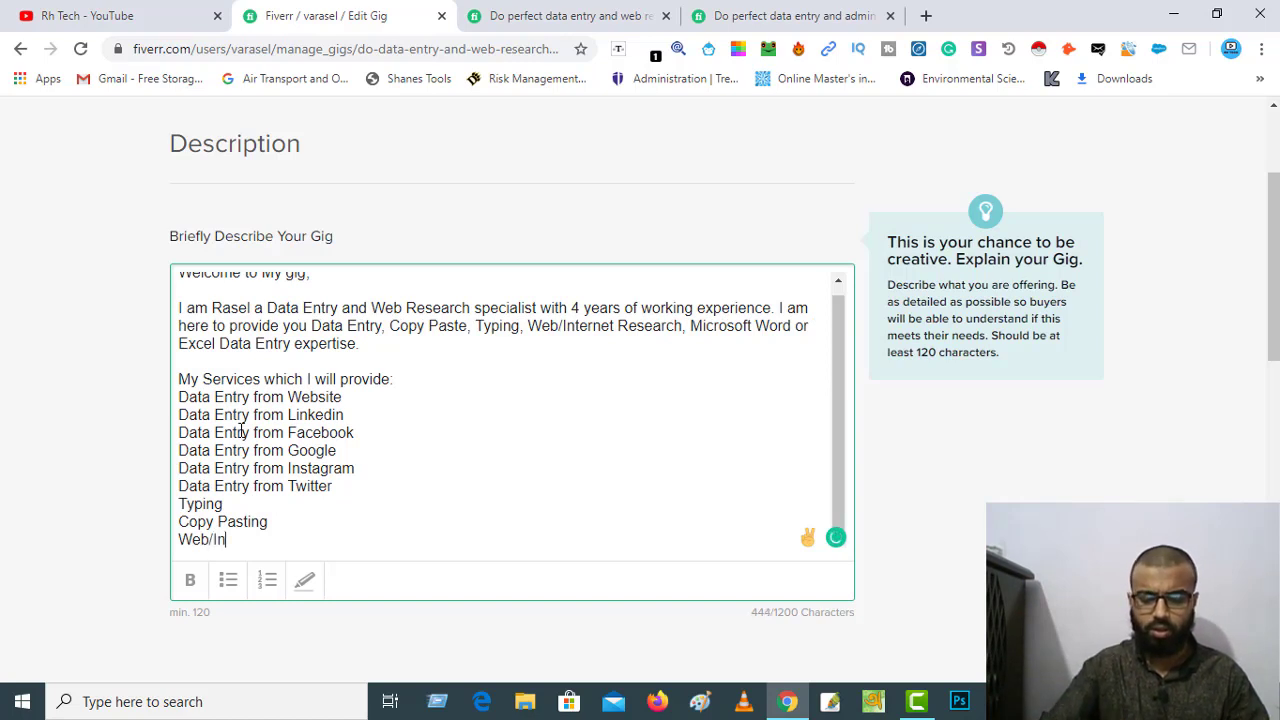
type("ternet ")
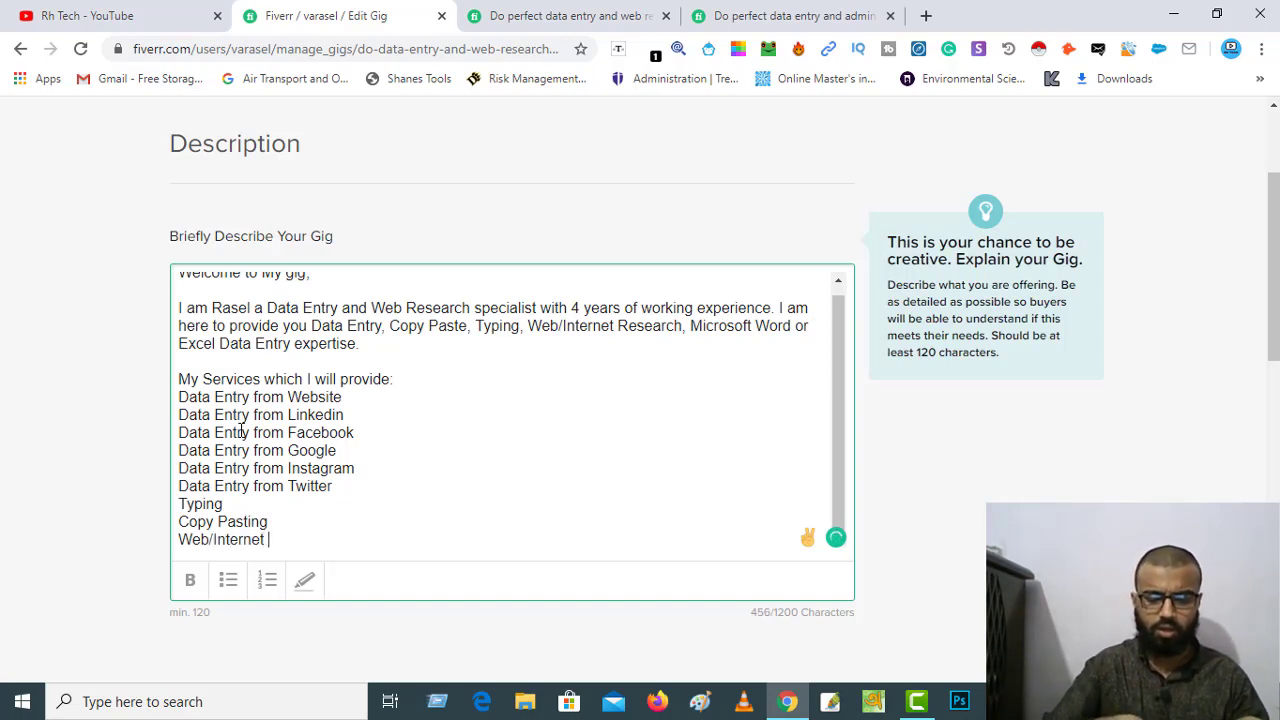
type("Research")
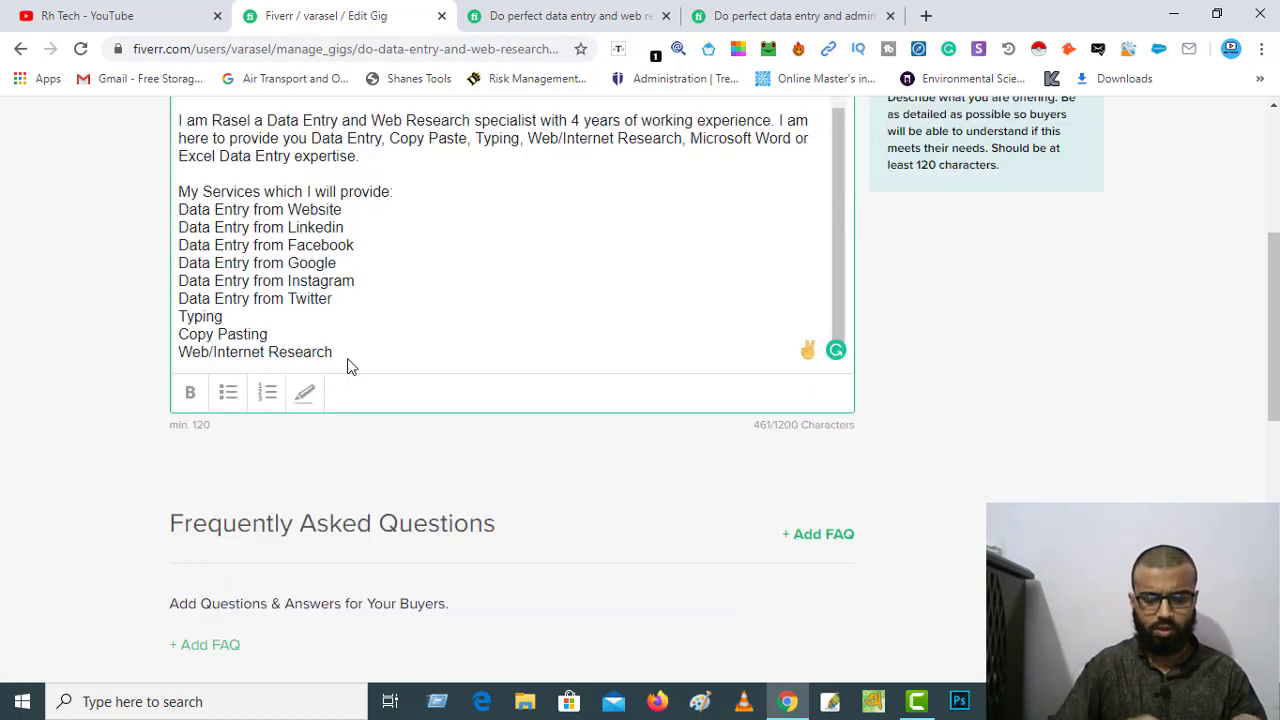
Add "Data Collection" and "Data Mining" as separate lines below Web/Internet Research in the services list.
type("Da")
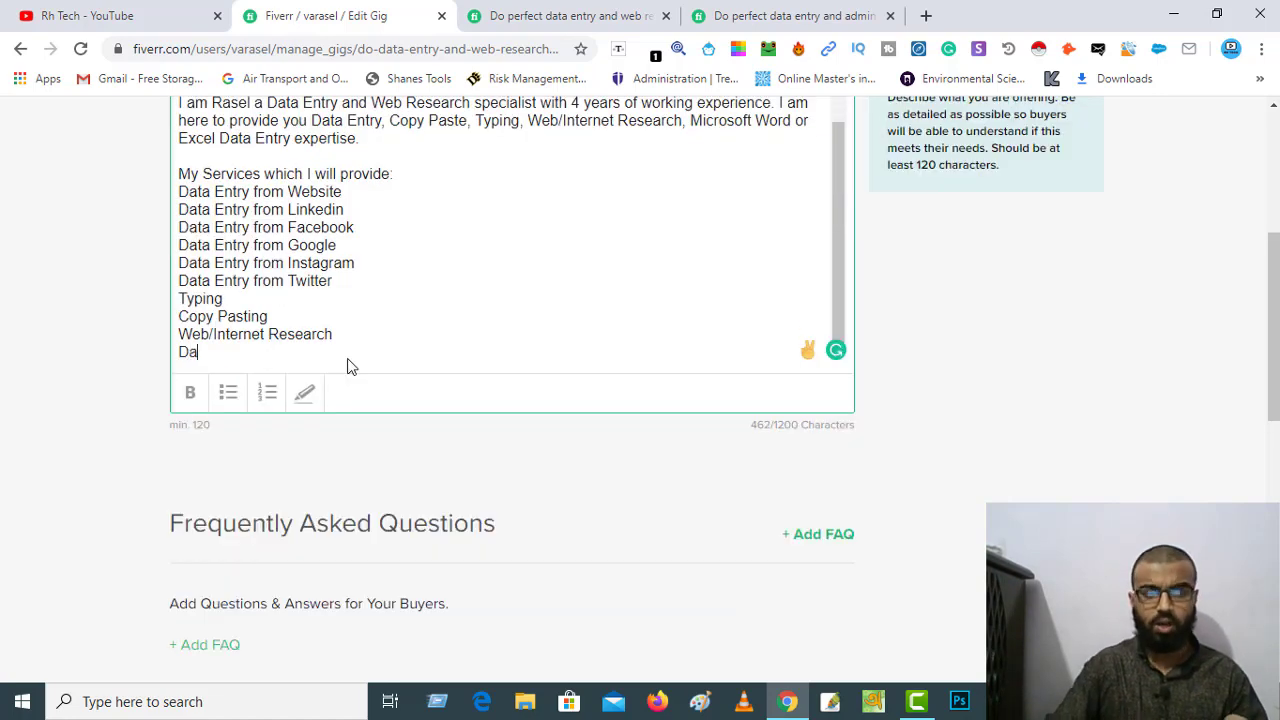
type("ta C")
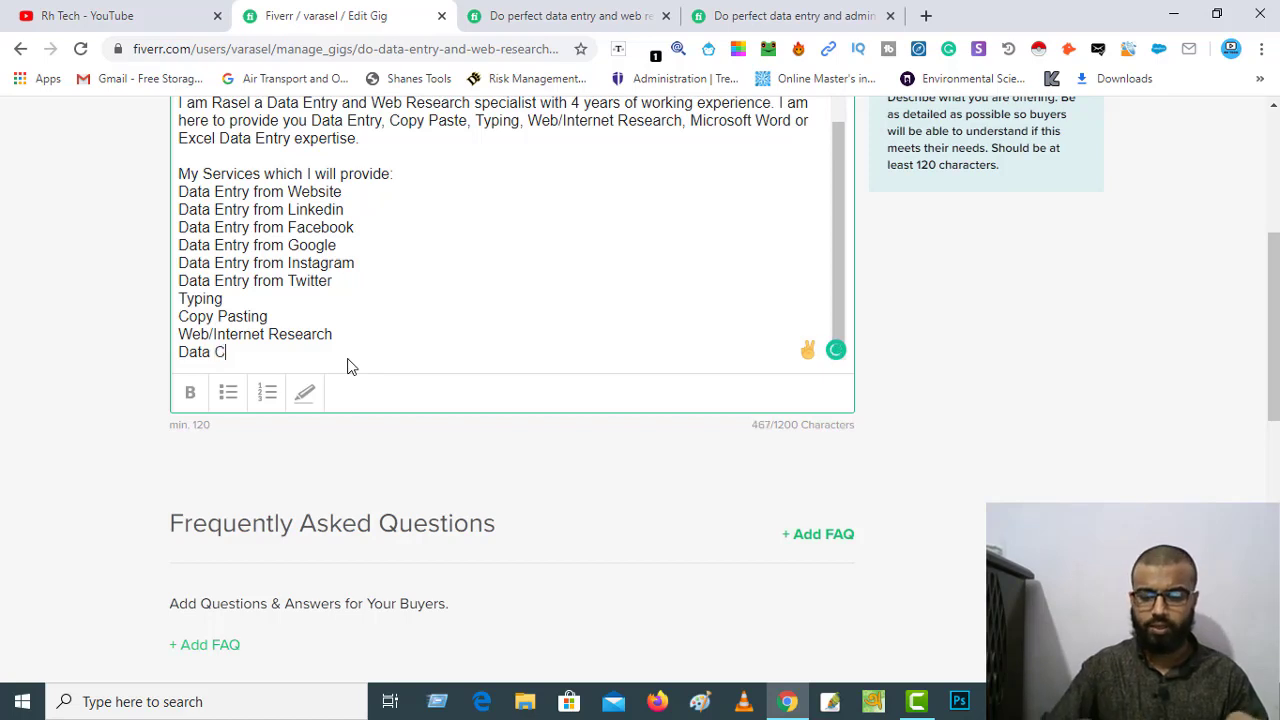
type("ollectin")
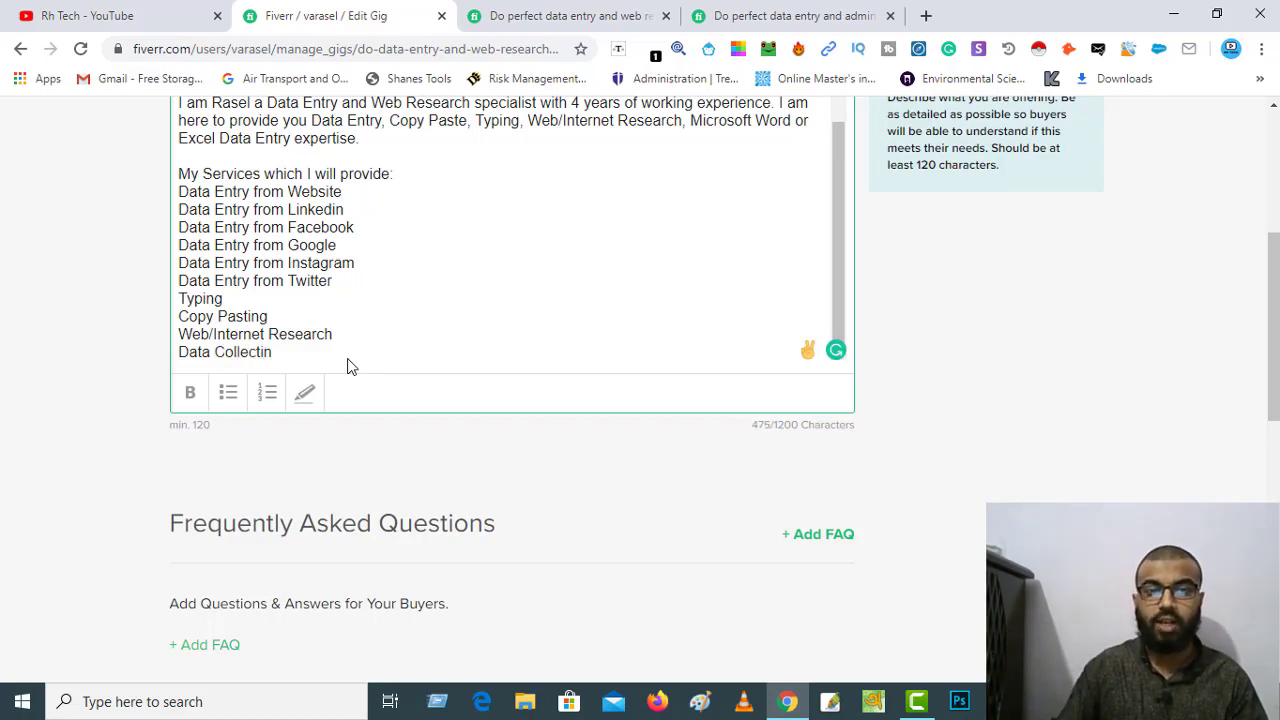
key("BackSpace")
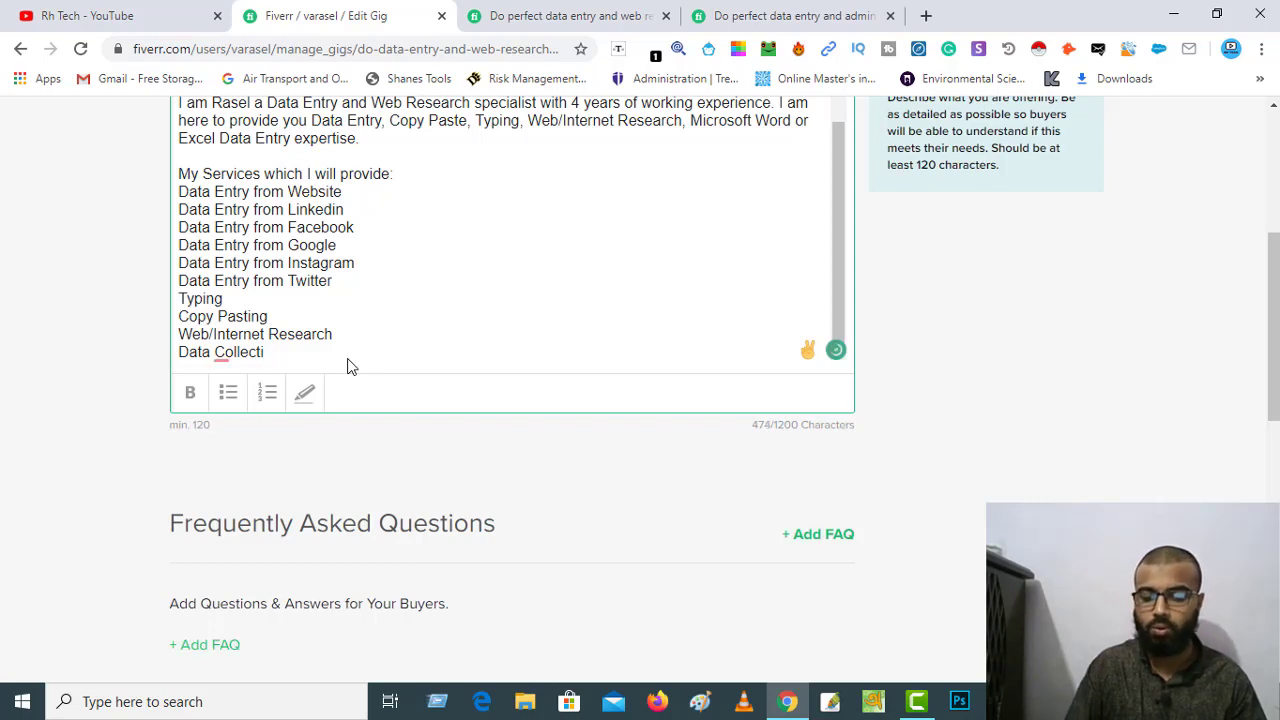
type("on")
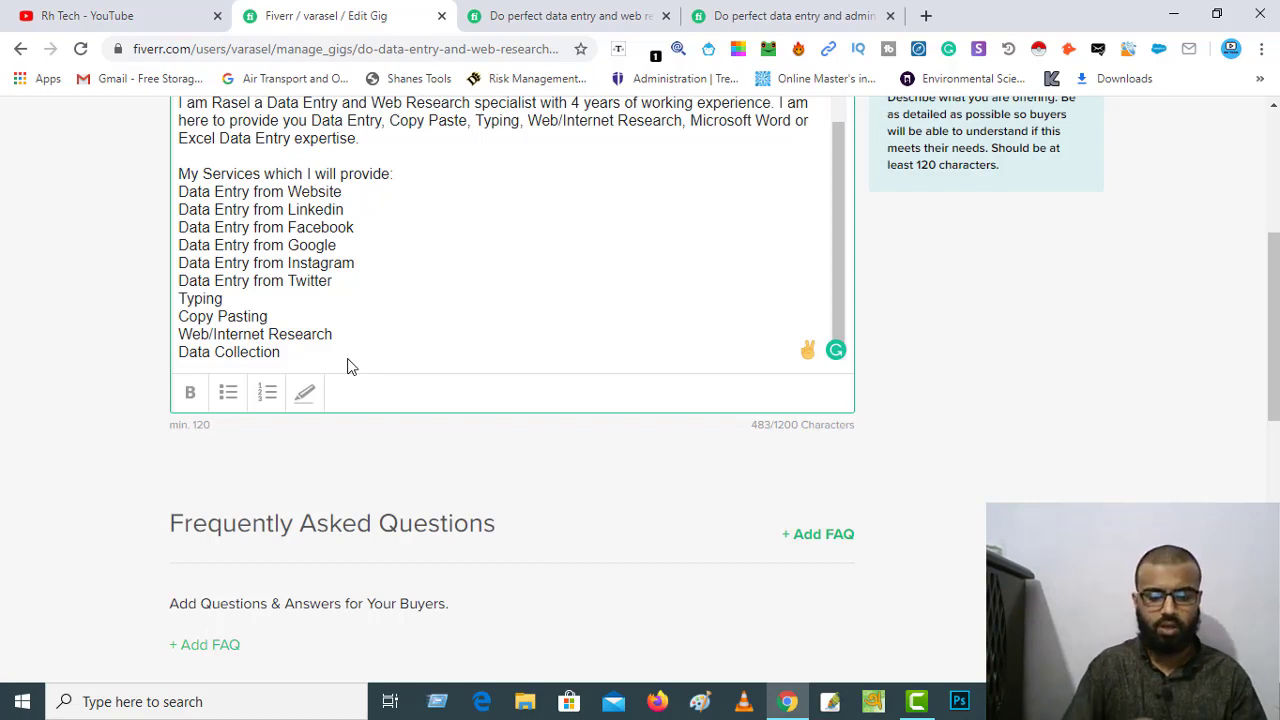
key("Return")
type("Data Mining")
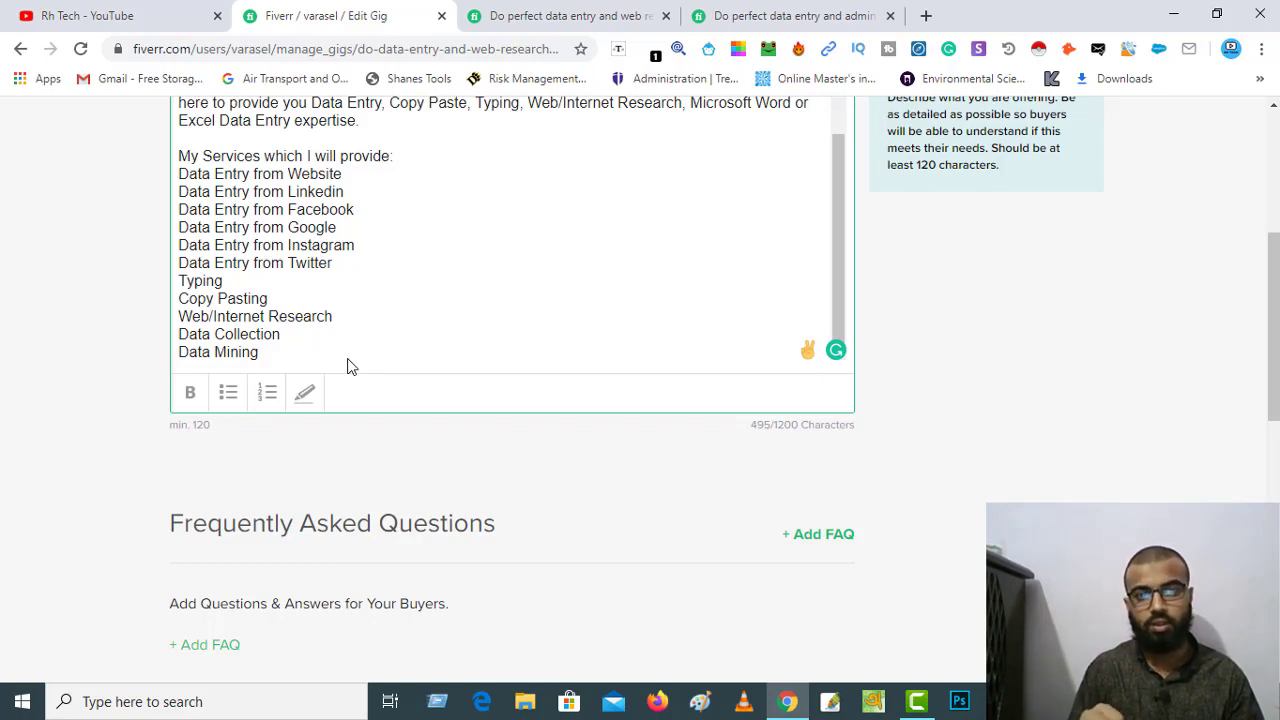
Add "Data Cleaning" as the line below Data Mining, correcting its spelling with the suggested word.
key("Return")
type("Data ")
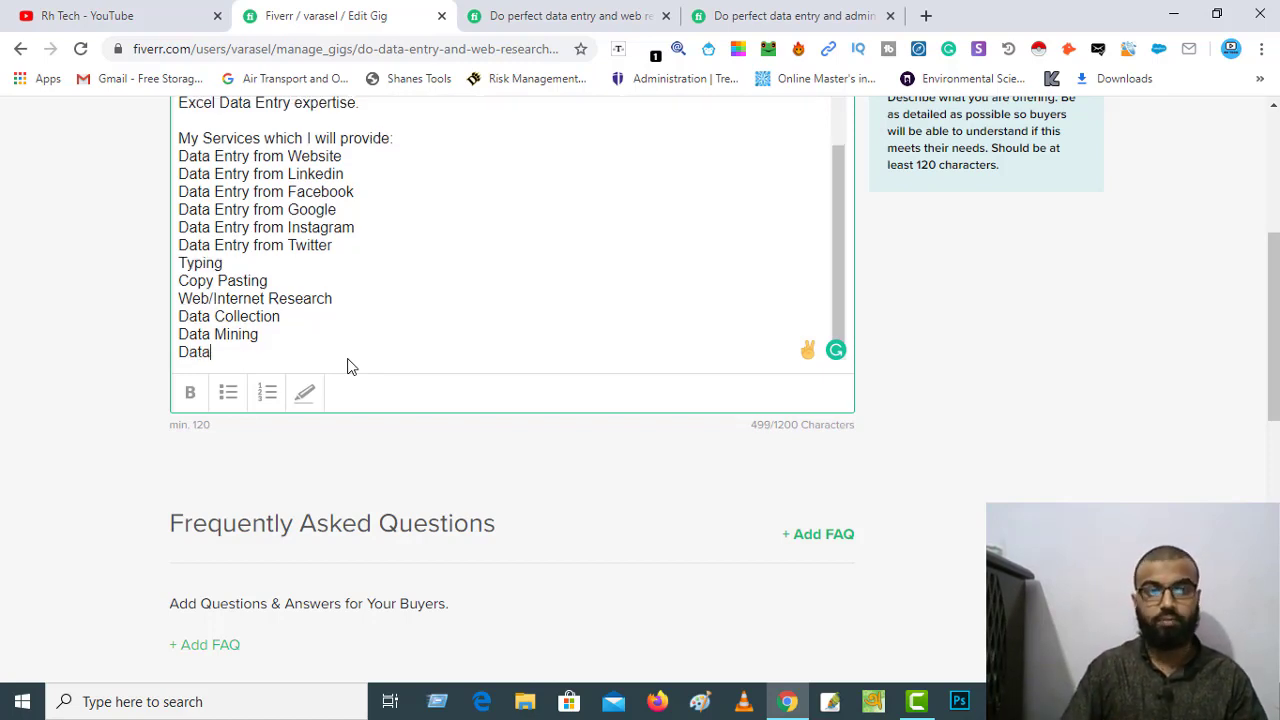
type("C")
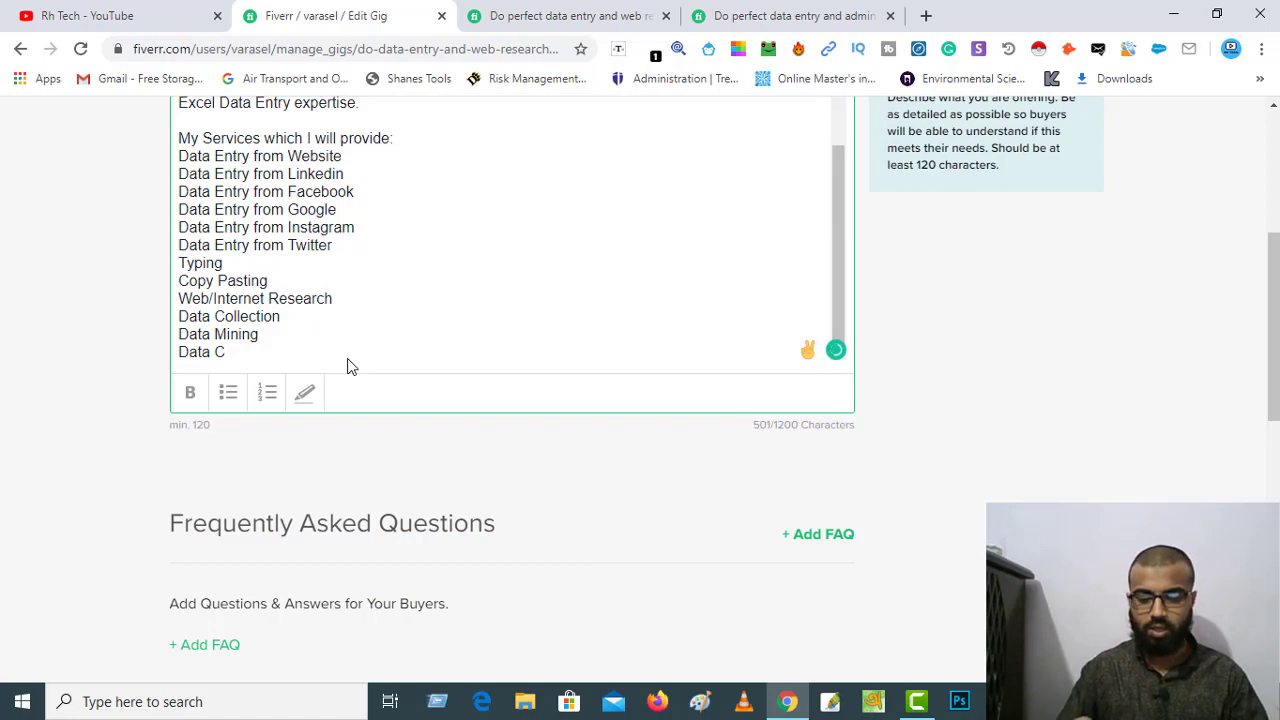
type("lea")
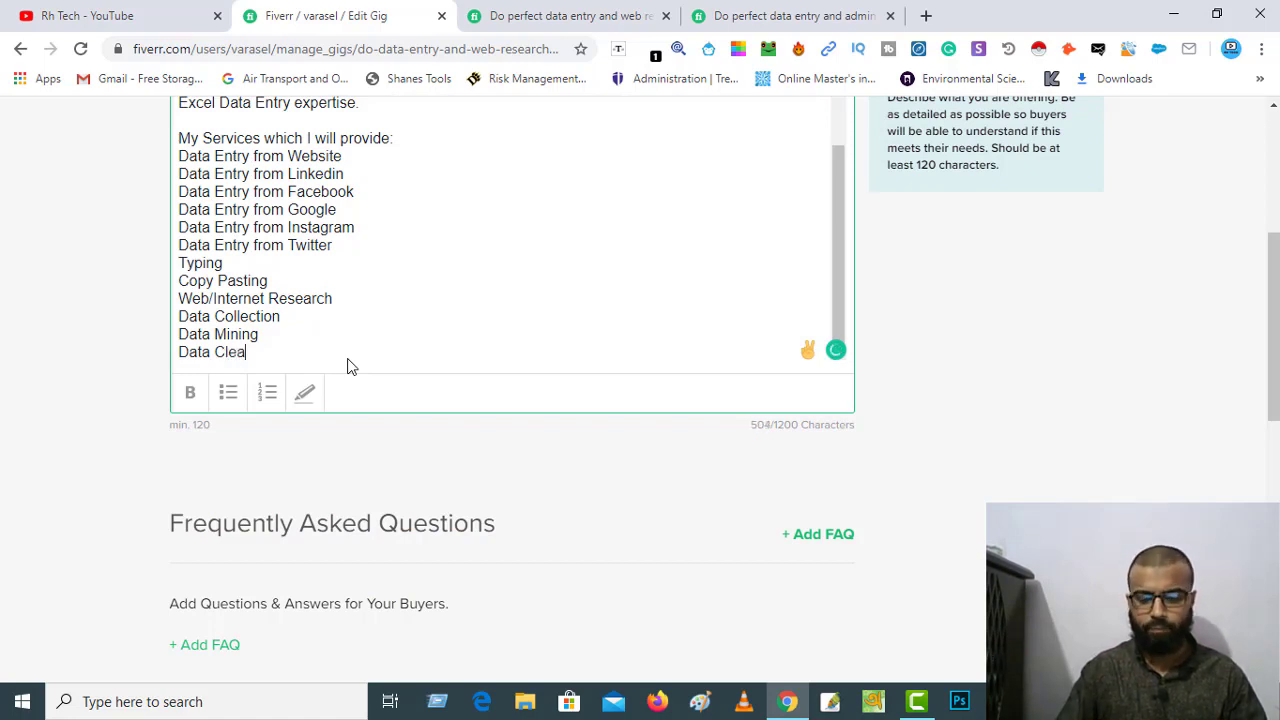
type("ling")
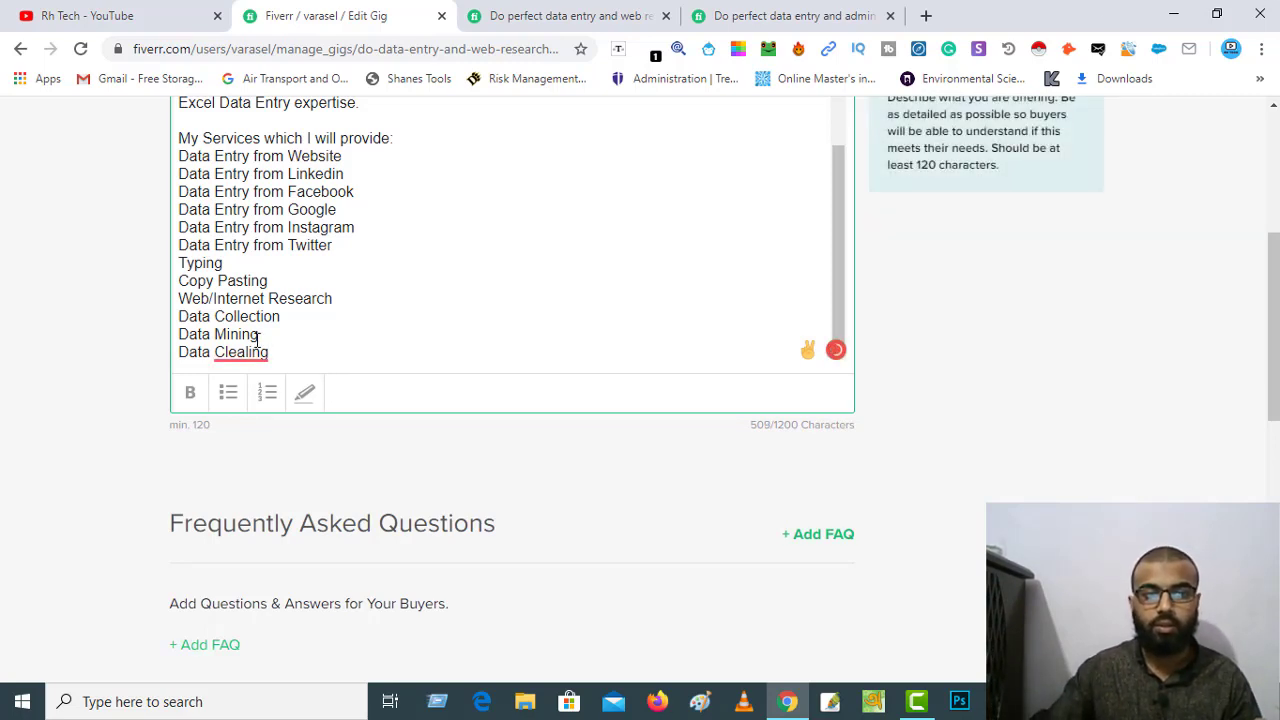
mouse_move(248, 347)
left_click(249, 230)
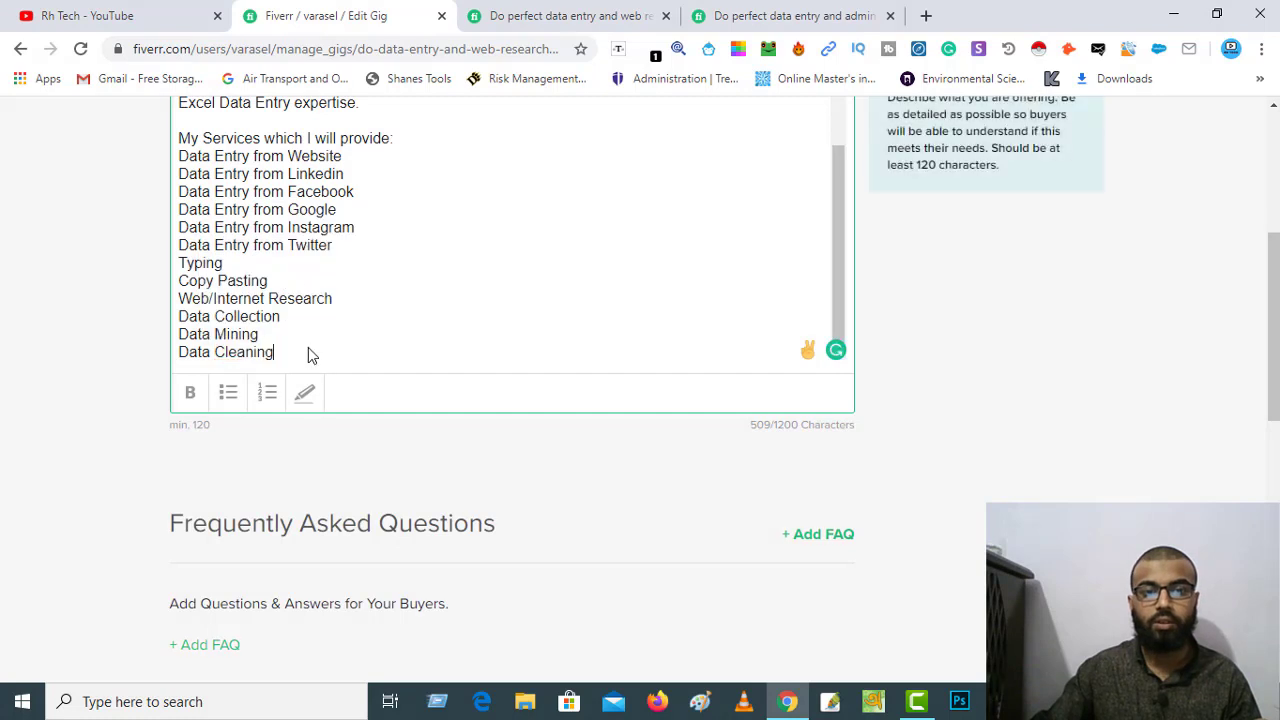
Add "Data Formatting" as the line below Data Cleaning, correcting its spelling with the suggested word.
key("Return")
type("Data ")
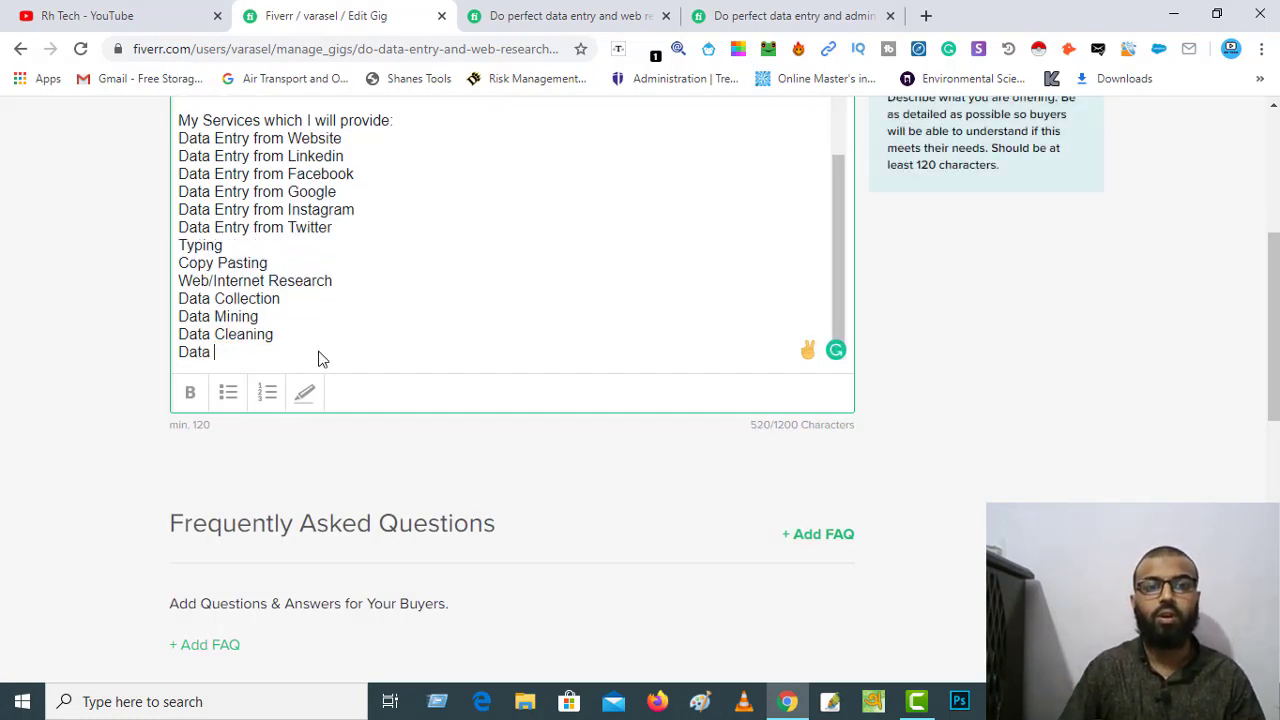
type("F")
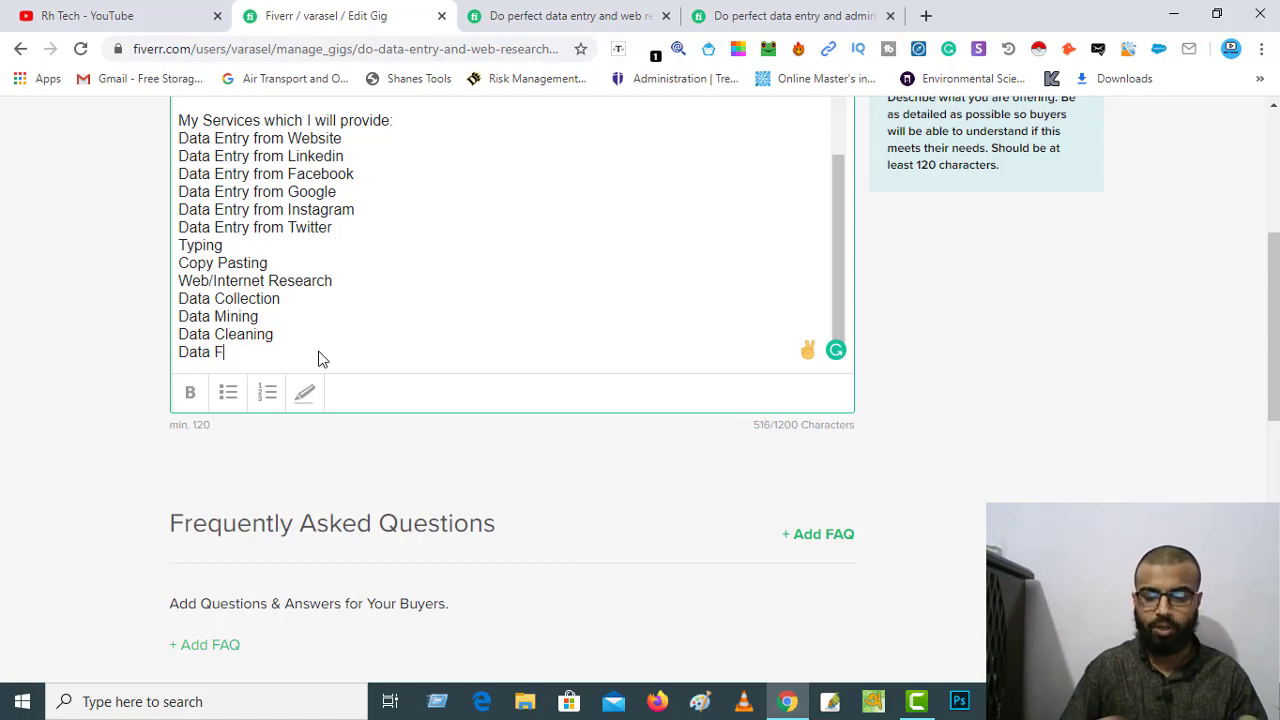
type("om")
type("et")
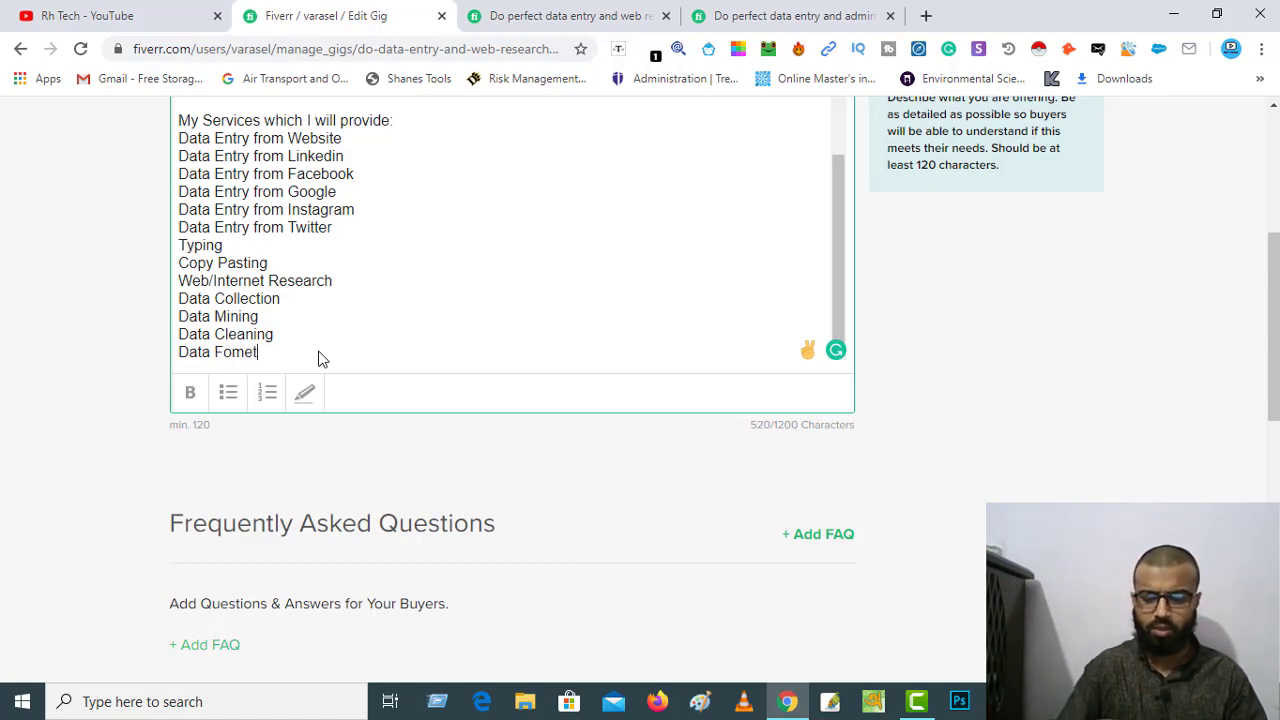
type("ing")
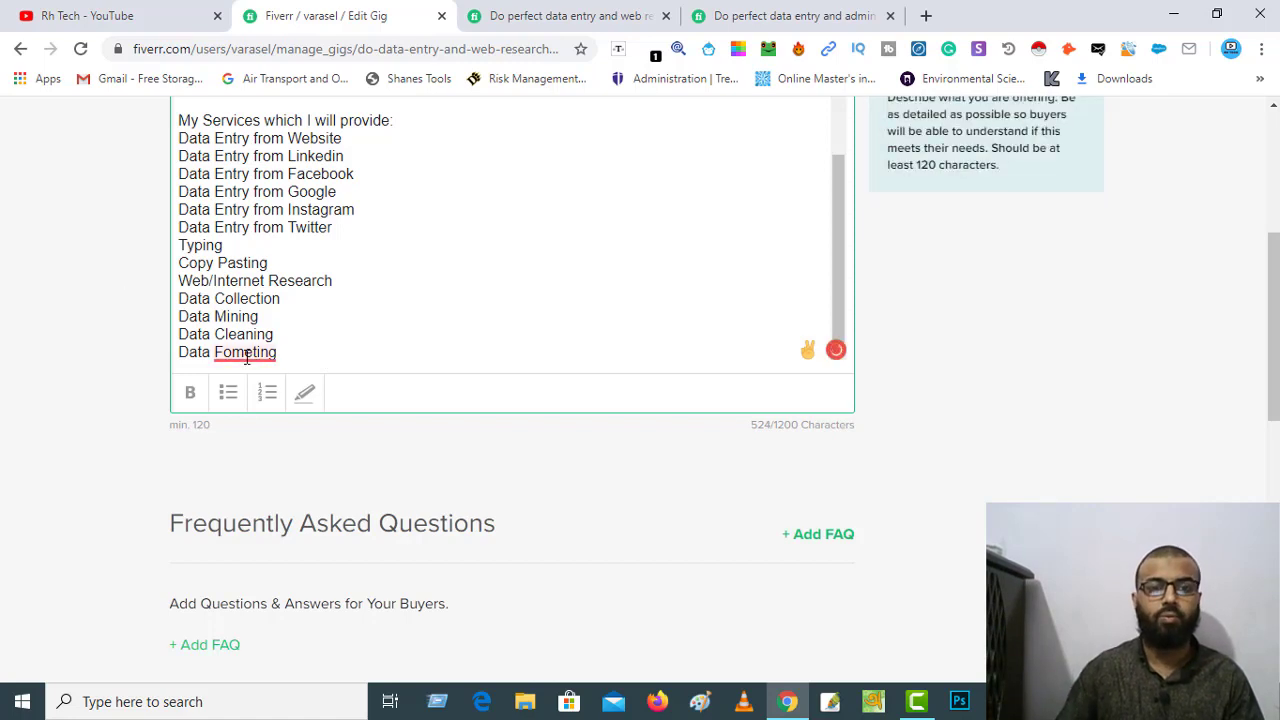
mouse_move(255, 352)
left_click(262, 234)
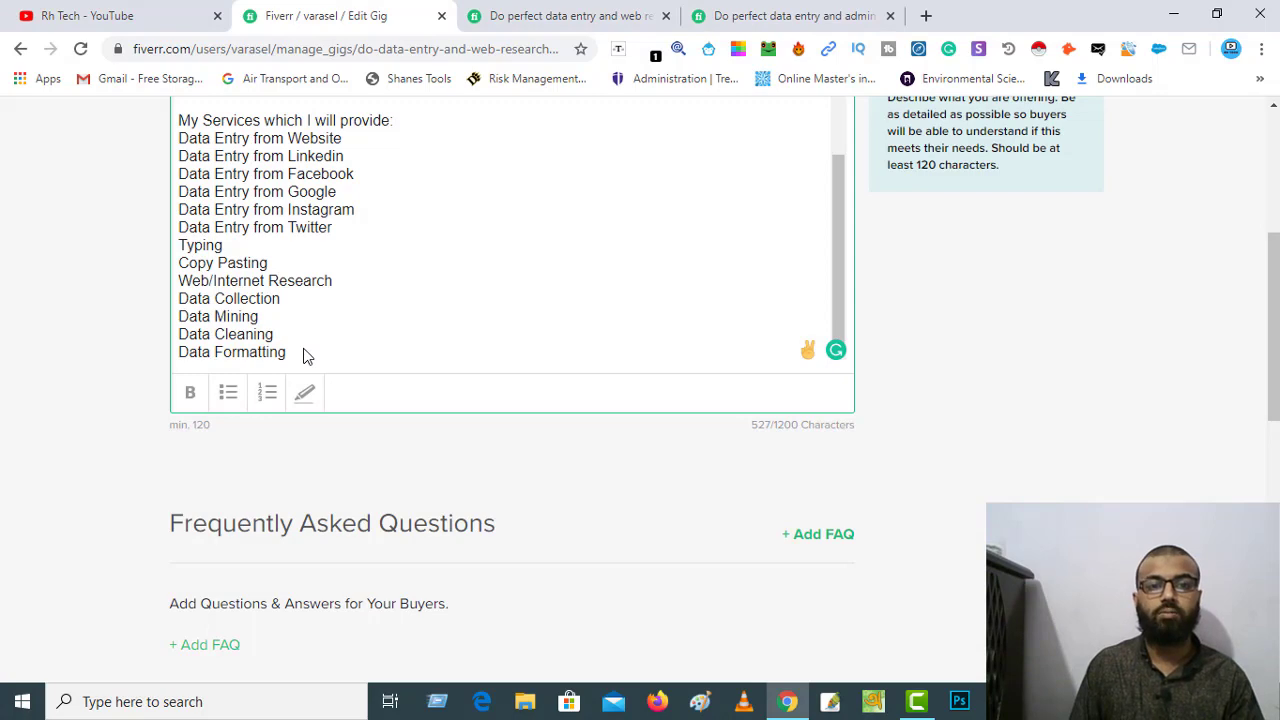
Examine the services listed in the descriptions of the two other sellers' open data entry gigs.
left_click(555, 16)
scroll(345, 400, "up", 2)
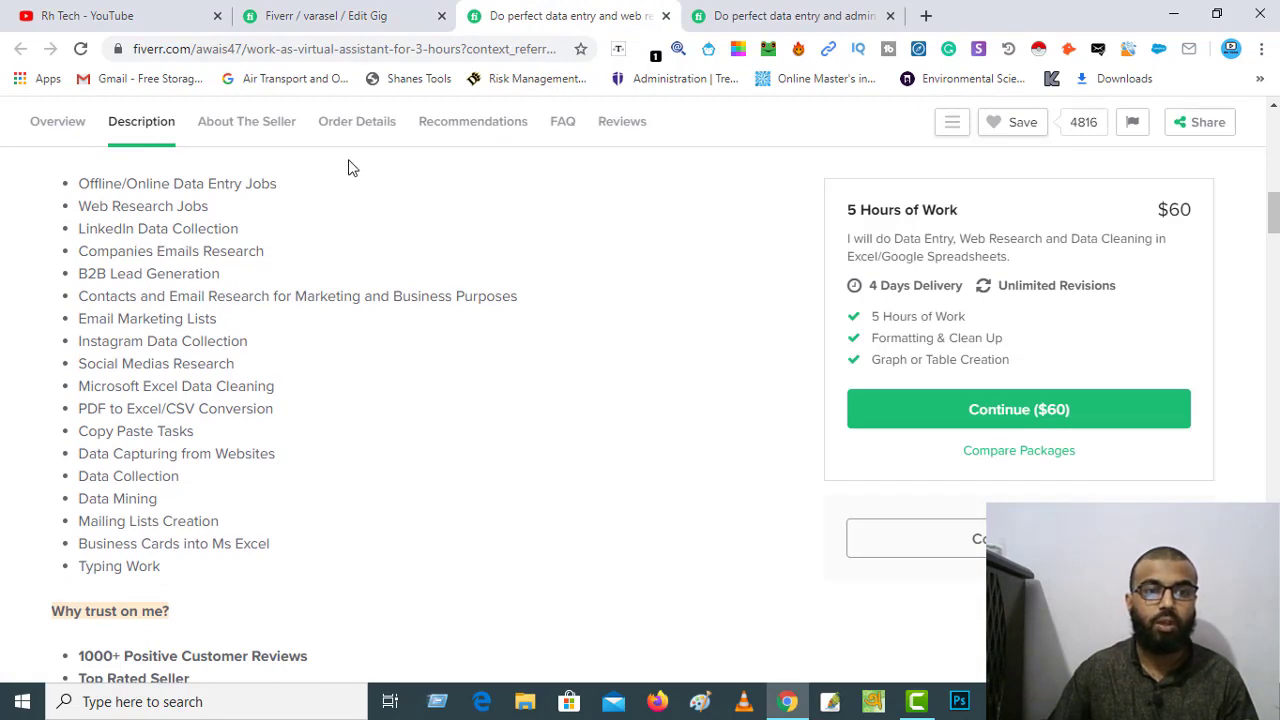
left_click(748, 14)
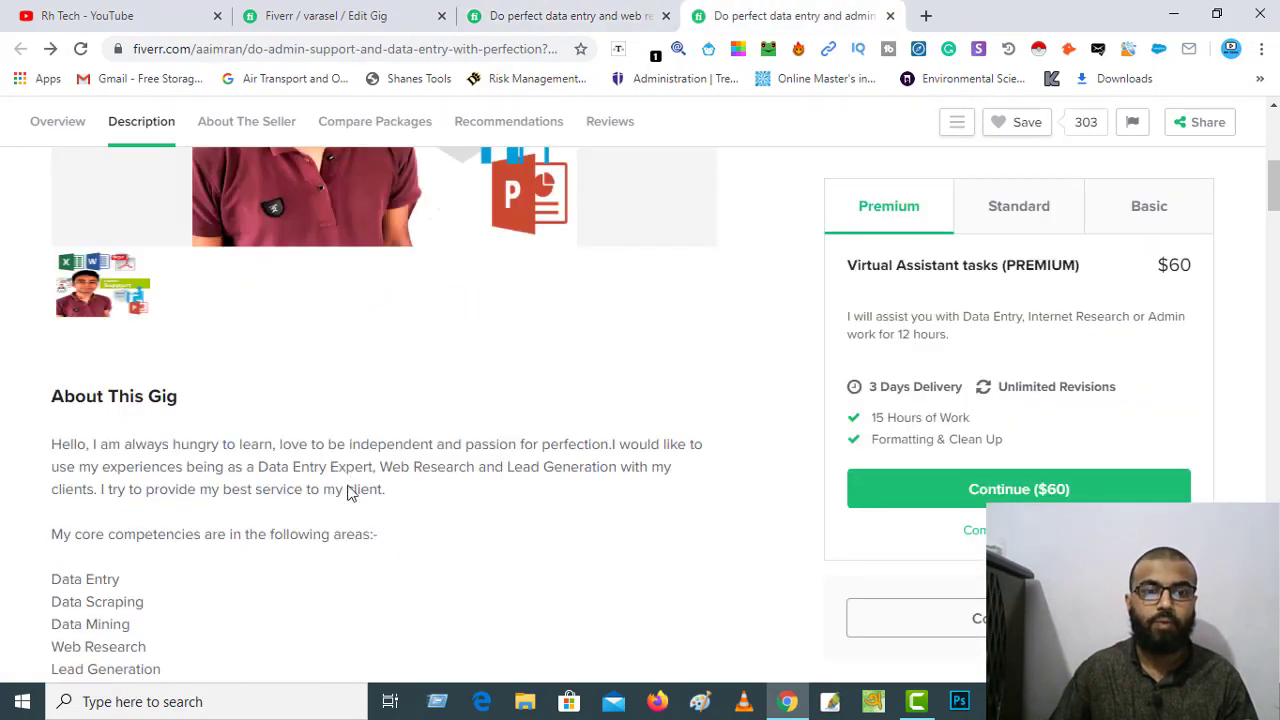
scroll(350, 492, "down", 3)
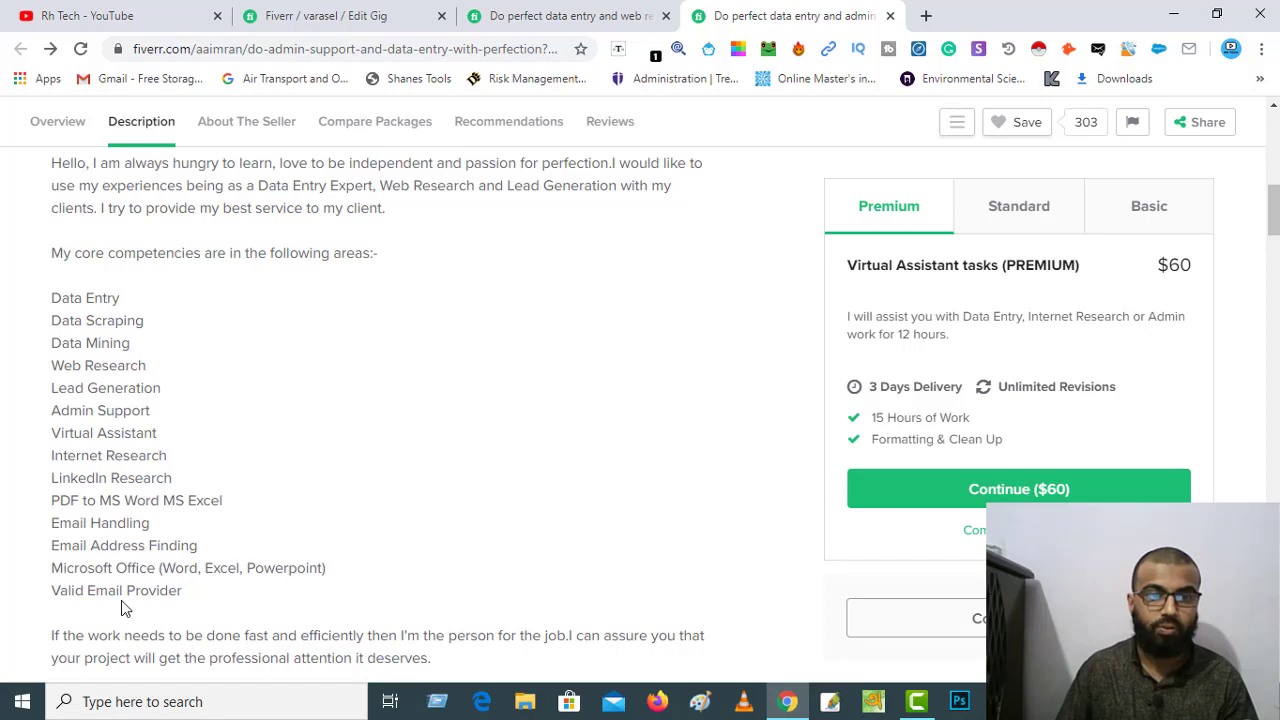
Return to the gig being edited and add "Microsoft Word or Excel" as the line below Data Formatting.
left_click(346, 16)
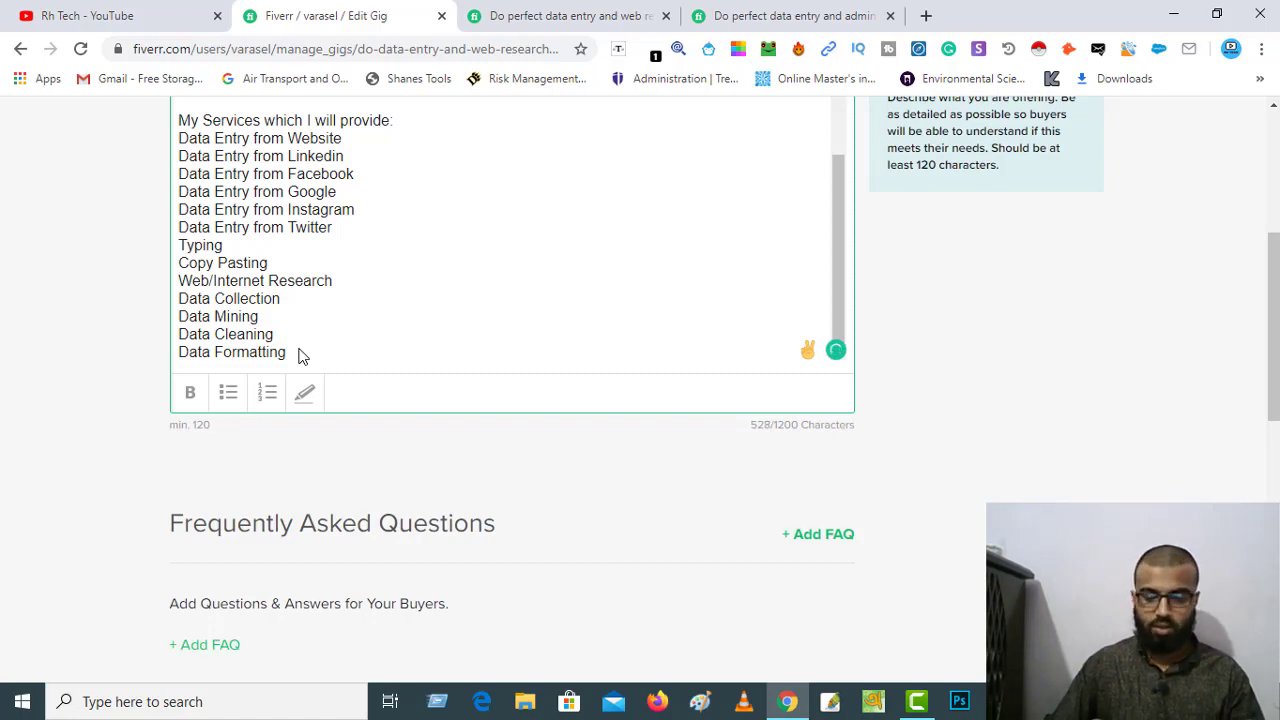
key("Return")
type("Microso")
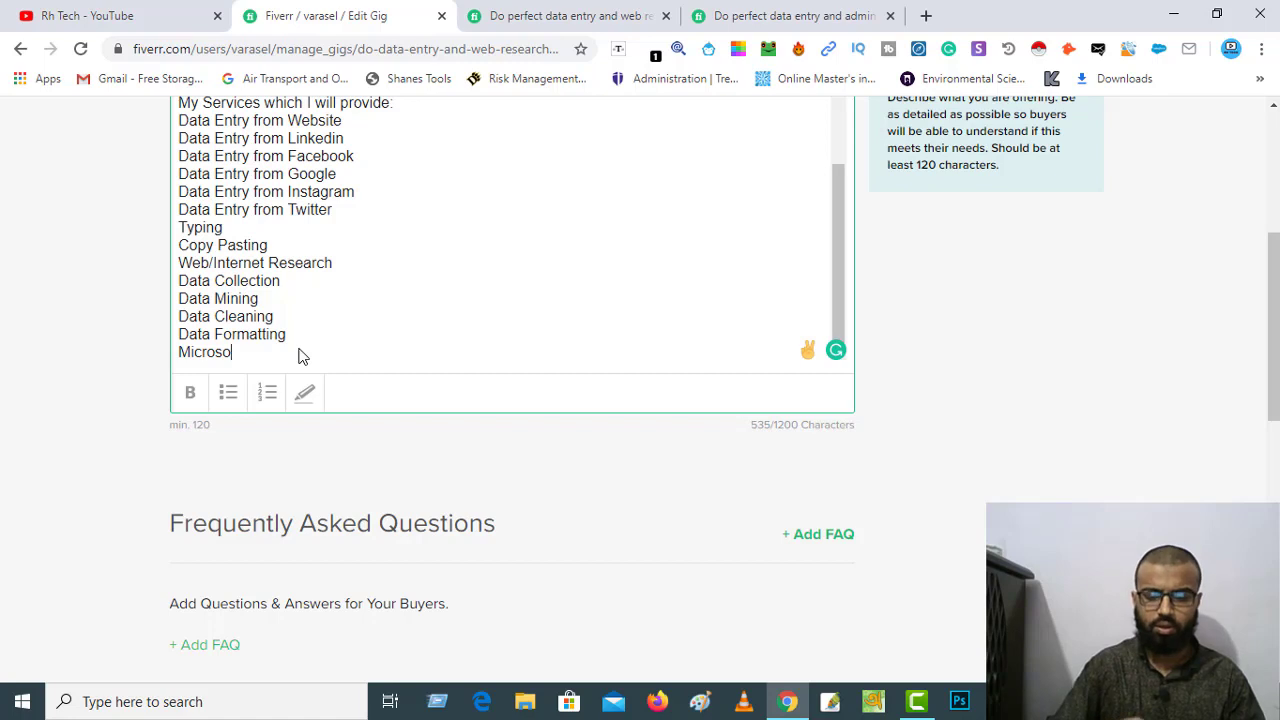
type("ft W")
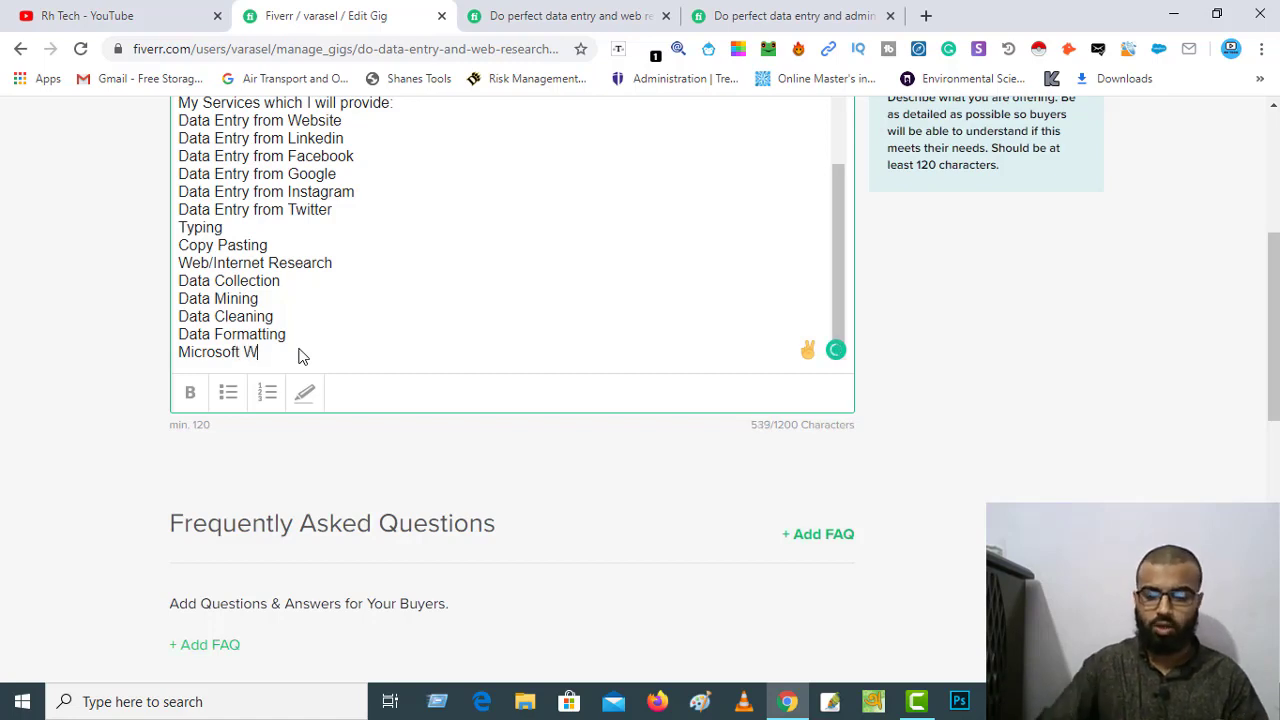
type("or")
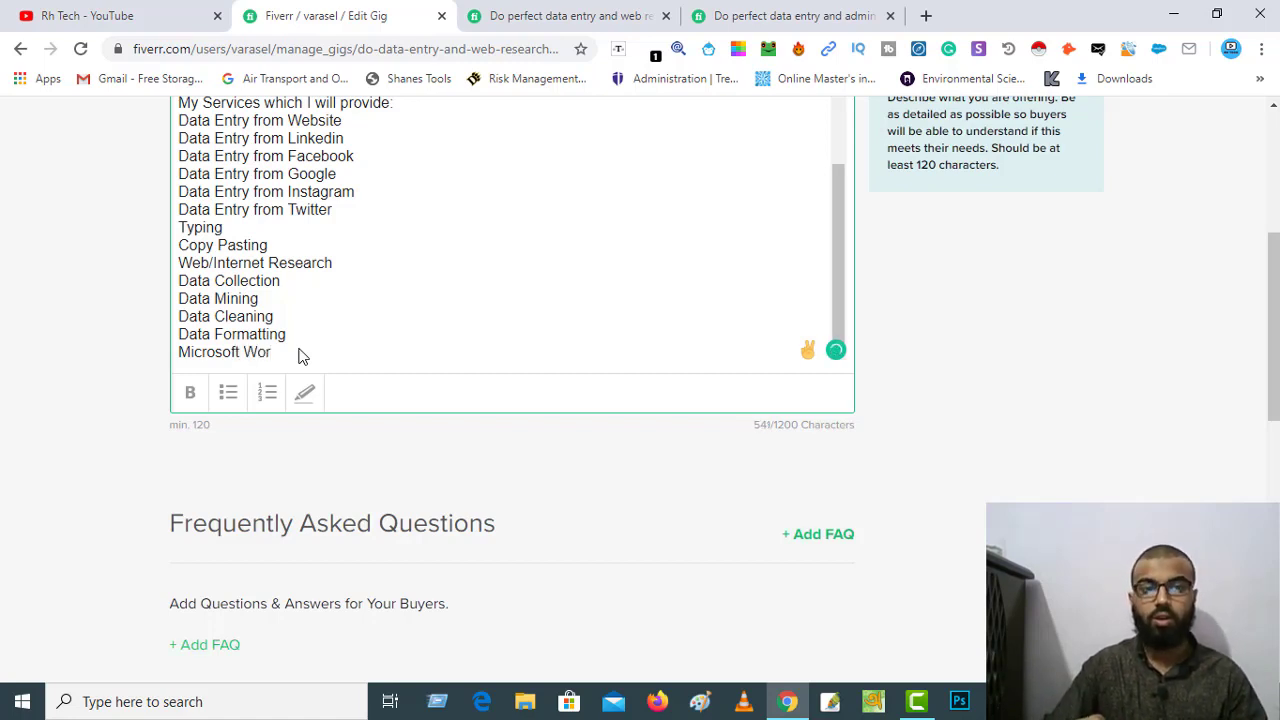
type("d oe")
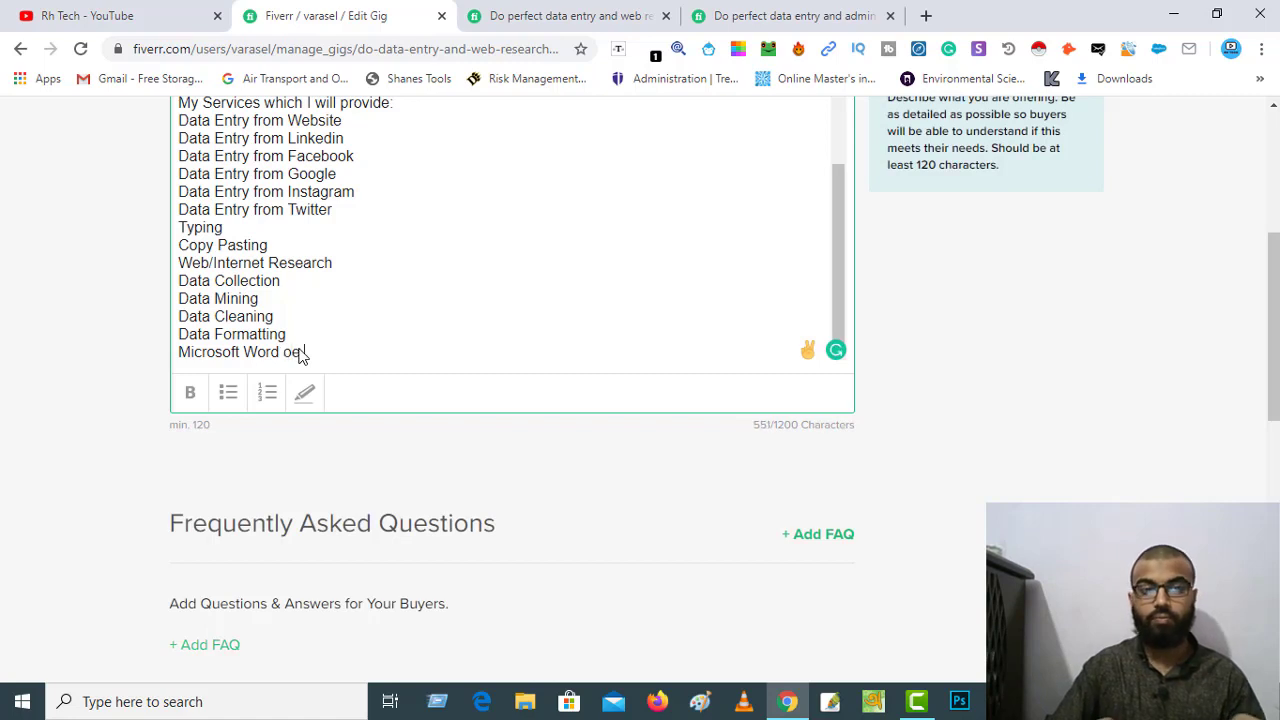
key("BackSpace")
type("r Excel")
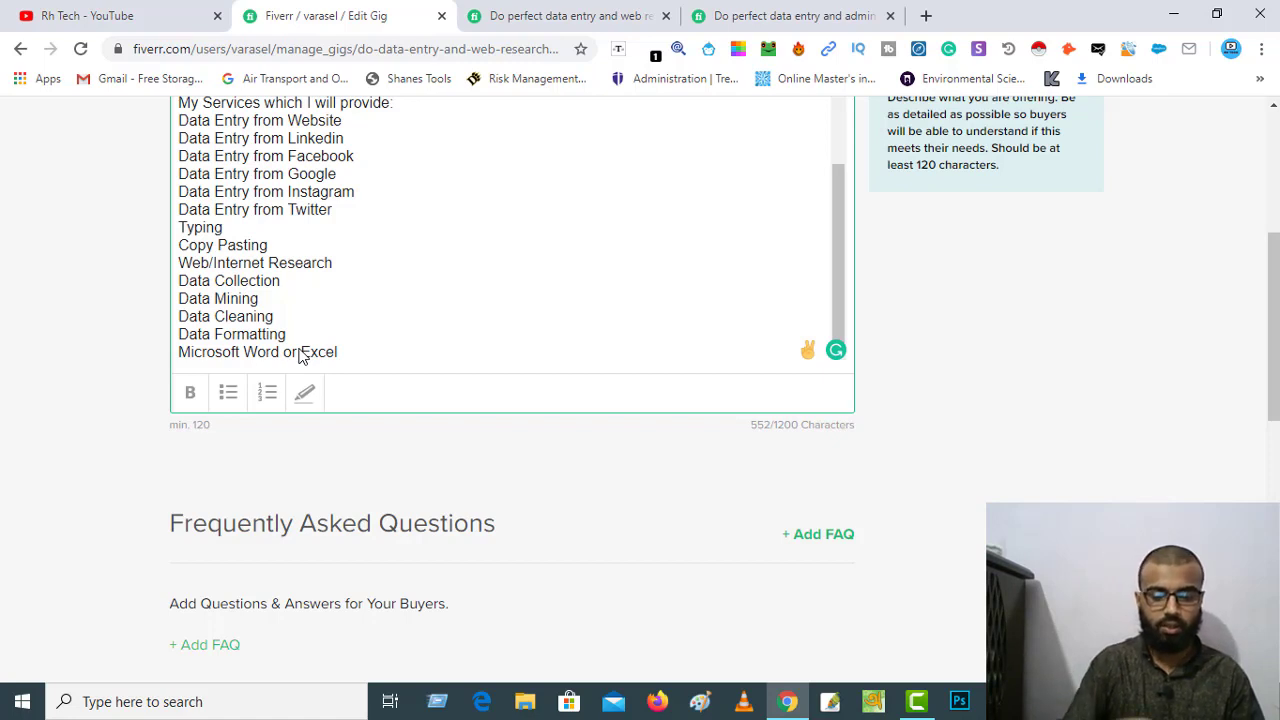
Add "Email List Building" as the line below Microsoft Word or Excel in the services list.
key("Return")
type("Email ")
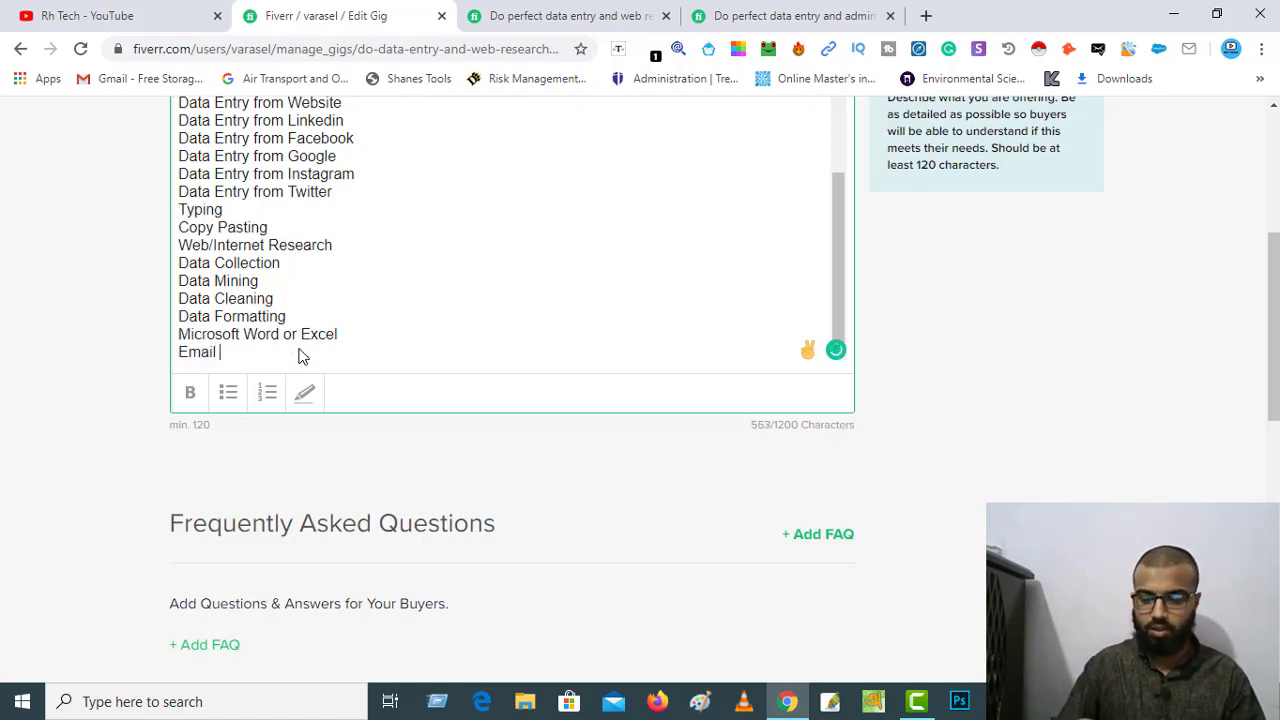
type("List ")
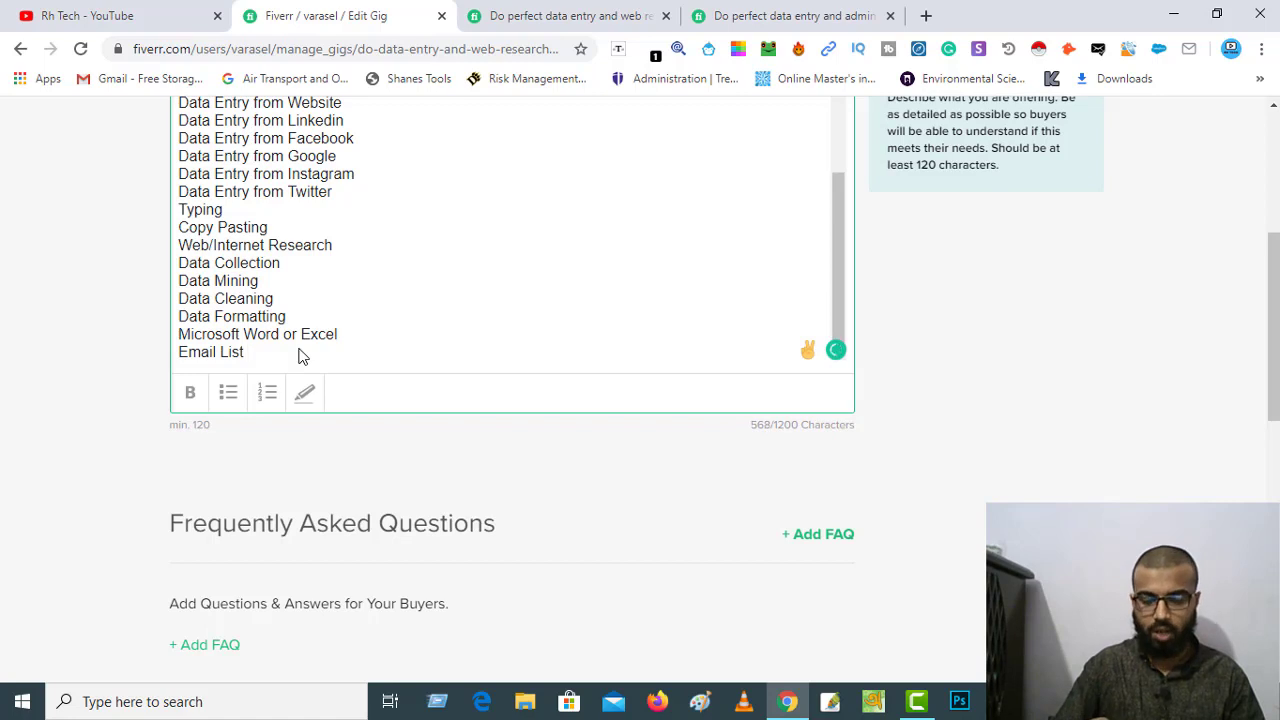
type("B")
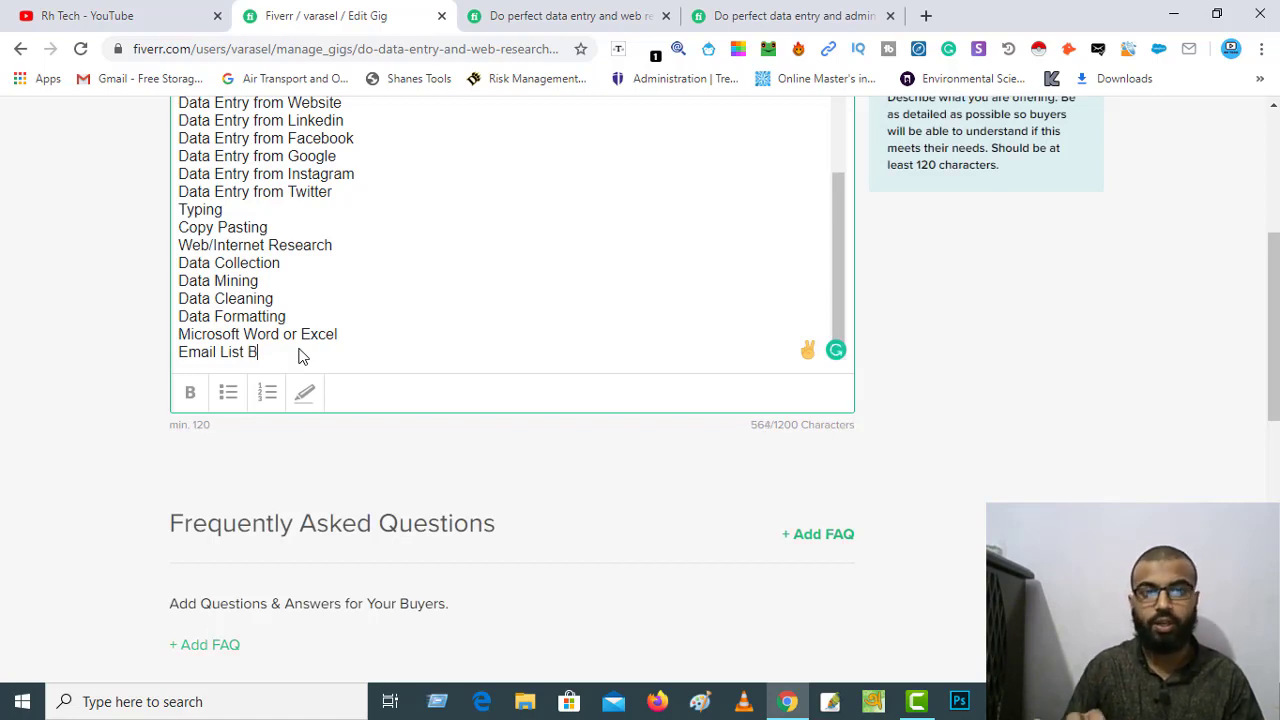
type("ui")
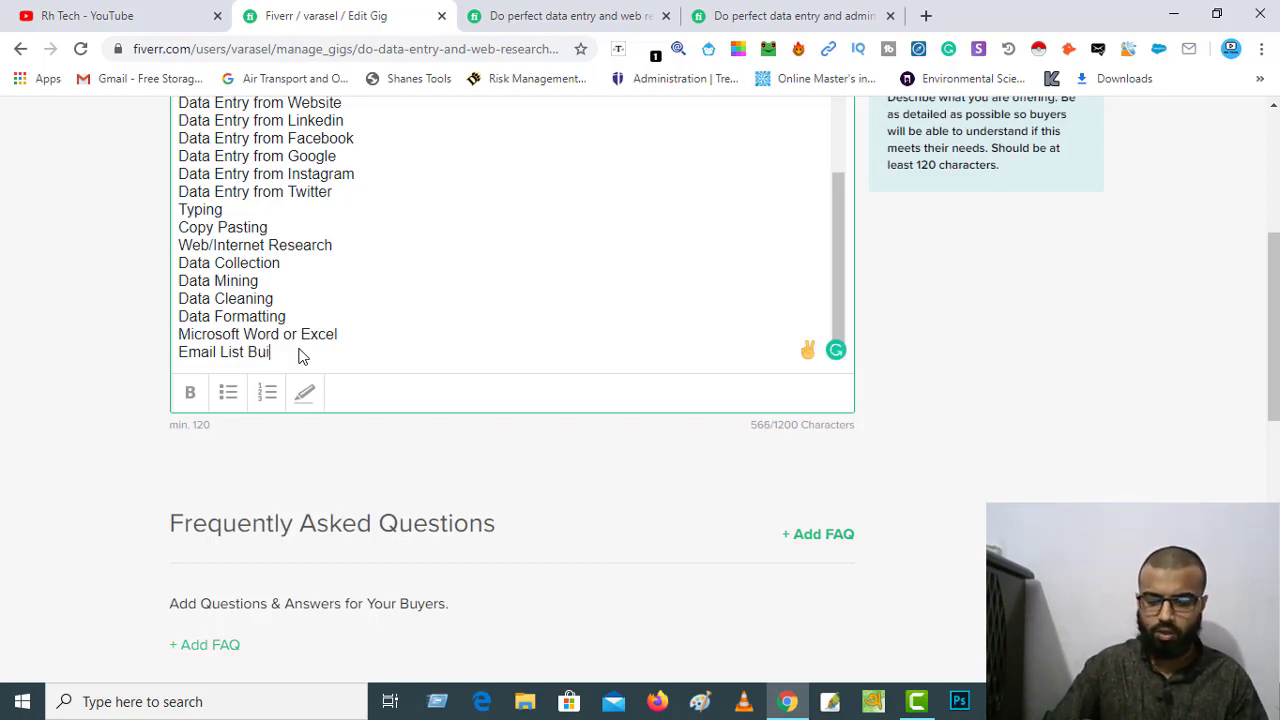
type("lding")
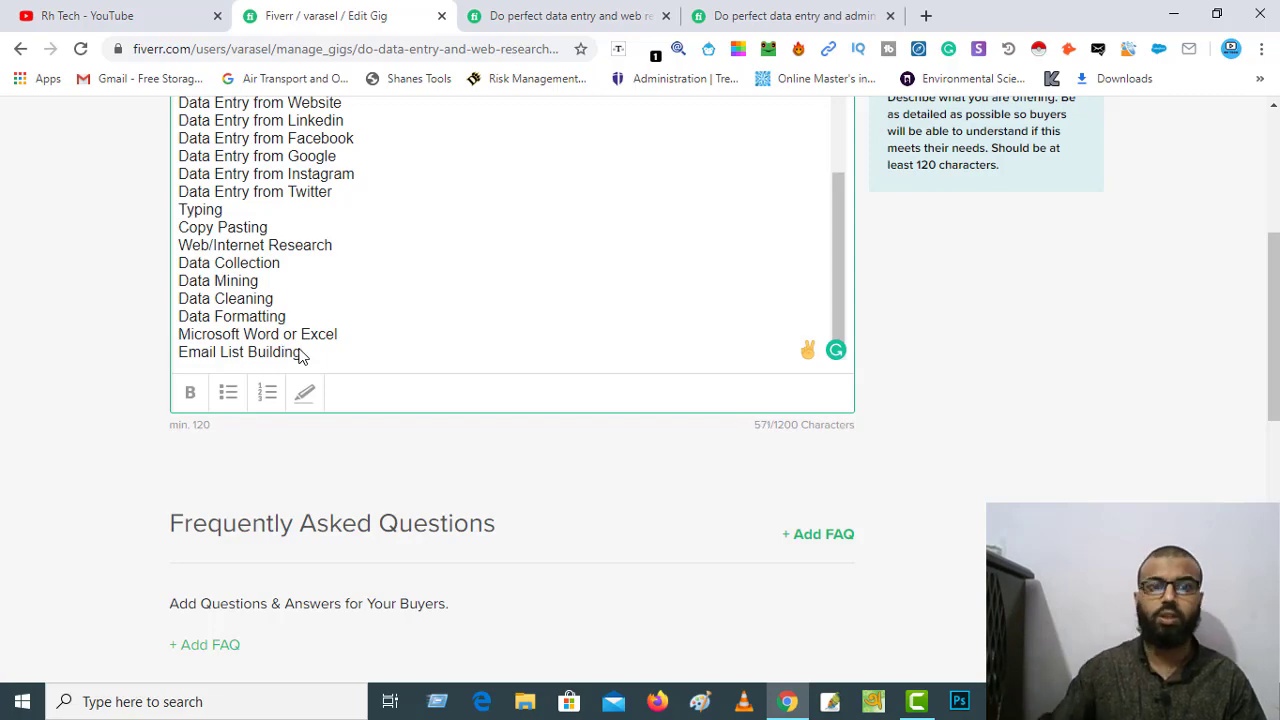
Insert an empty line below "My Services which I will provide:" and turn all the service lines into a bulleted list.
scroll(286, 283, "up", 2)
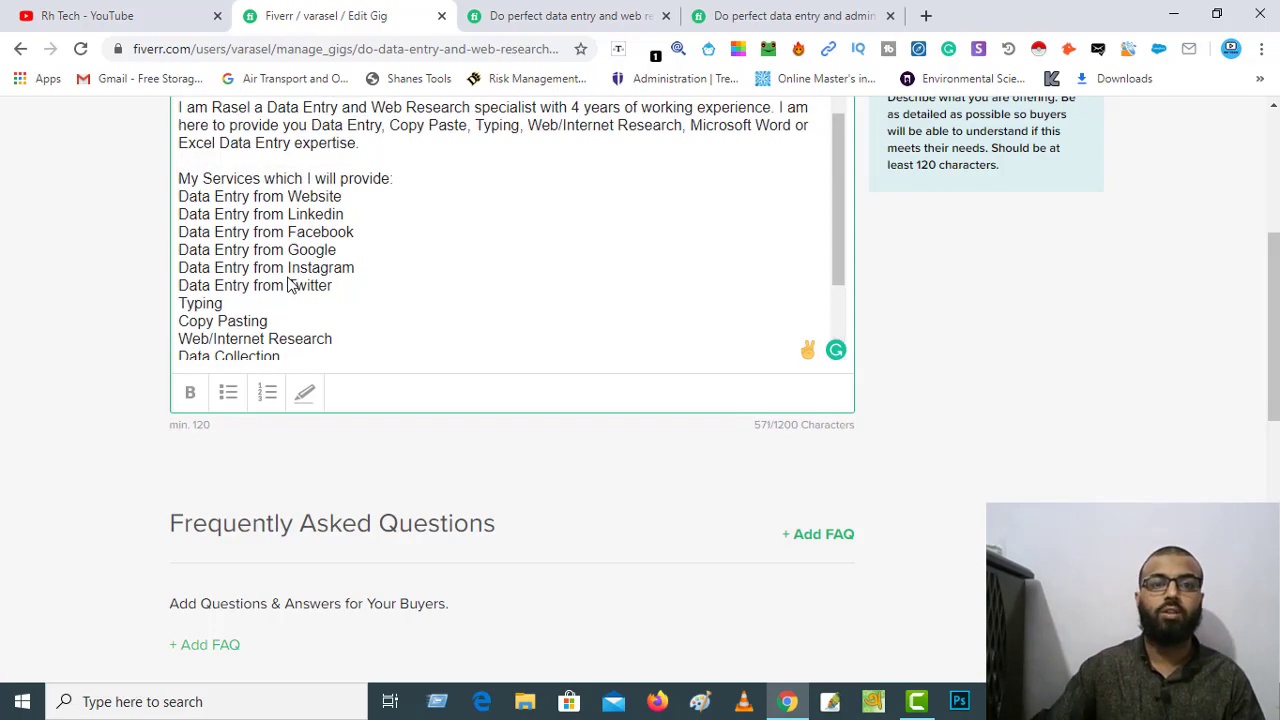
scroll(289, 277, "down", 1)
scroll(287, 283, "down", 2)
scroll(420, 174, "up", 3)
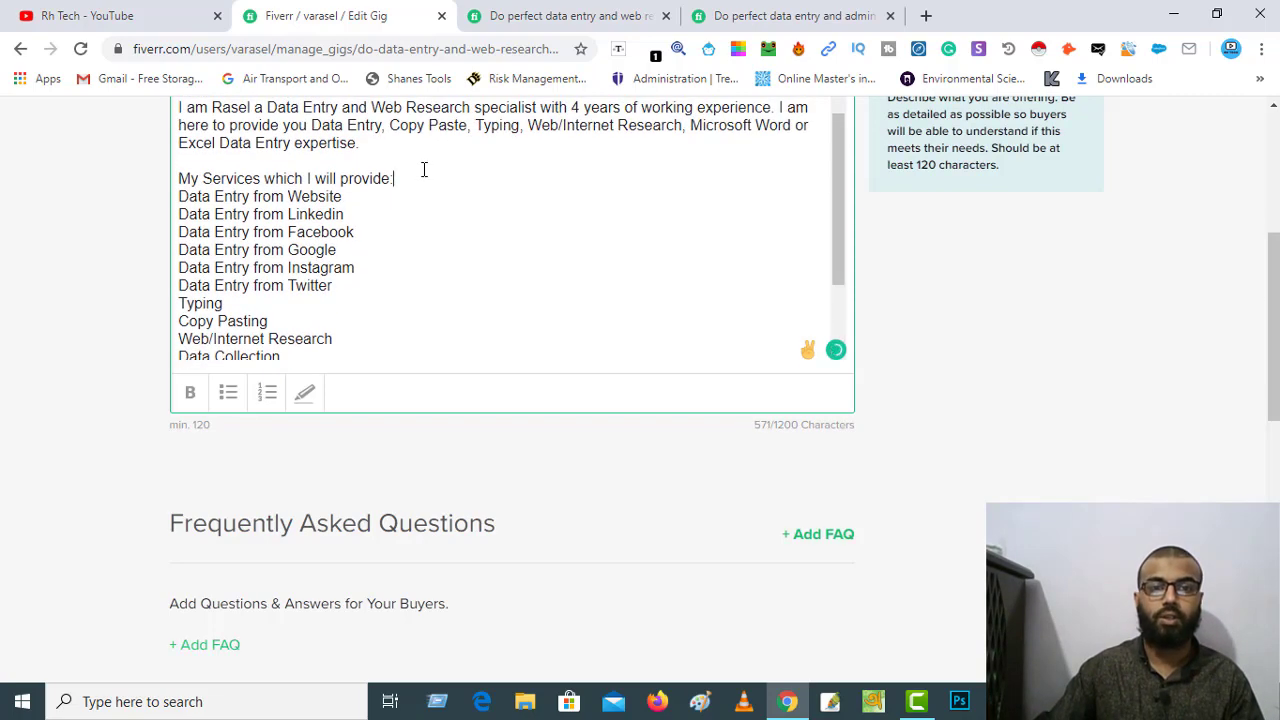
left_click(424, 170)
key("Return")
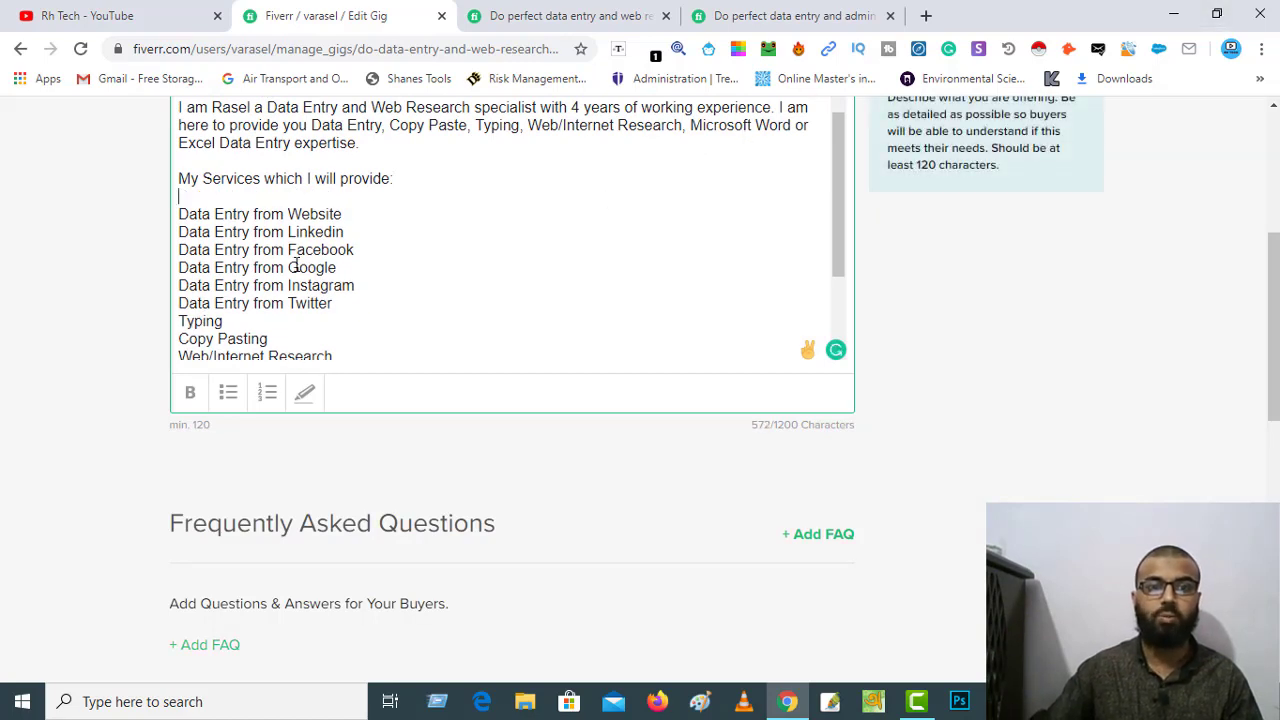
left_click_drag(180, 205, 474, 403)
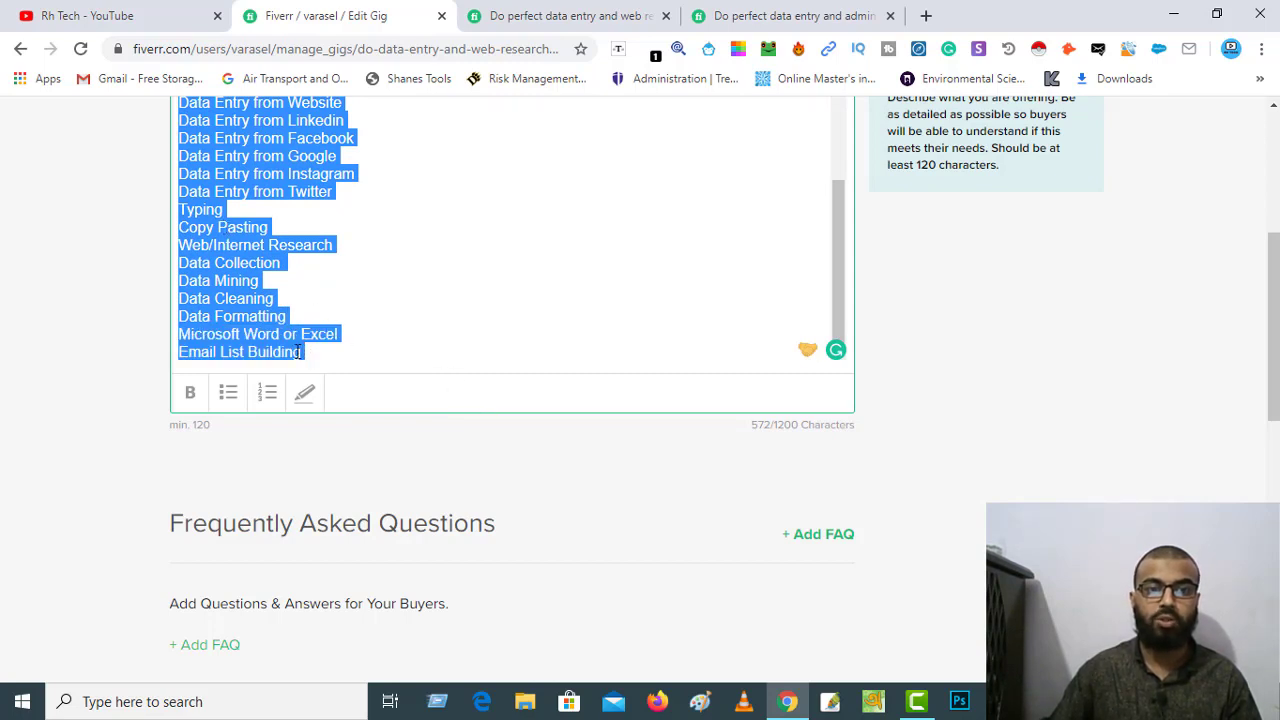
left_click(231, 396)
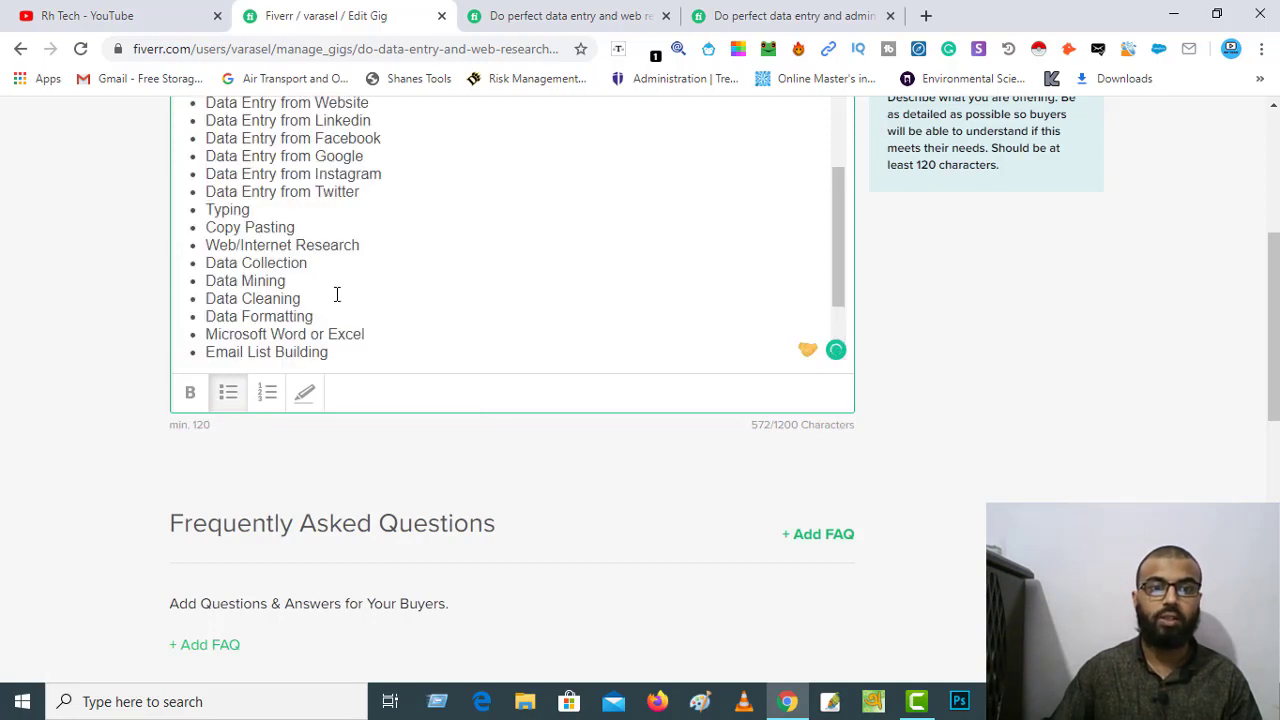
End the bulleted list after Email List Building, leaving a blank line below it and removing the leftover empty bullet.
scroll(337, 292, "up", 1)
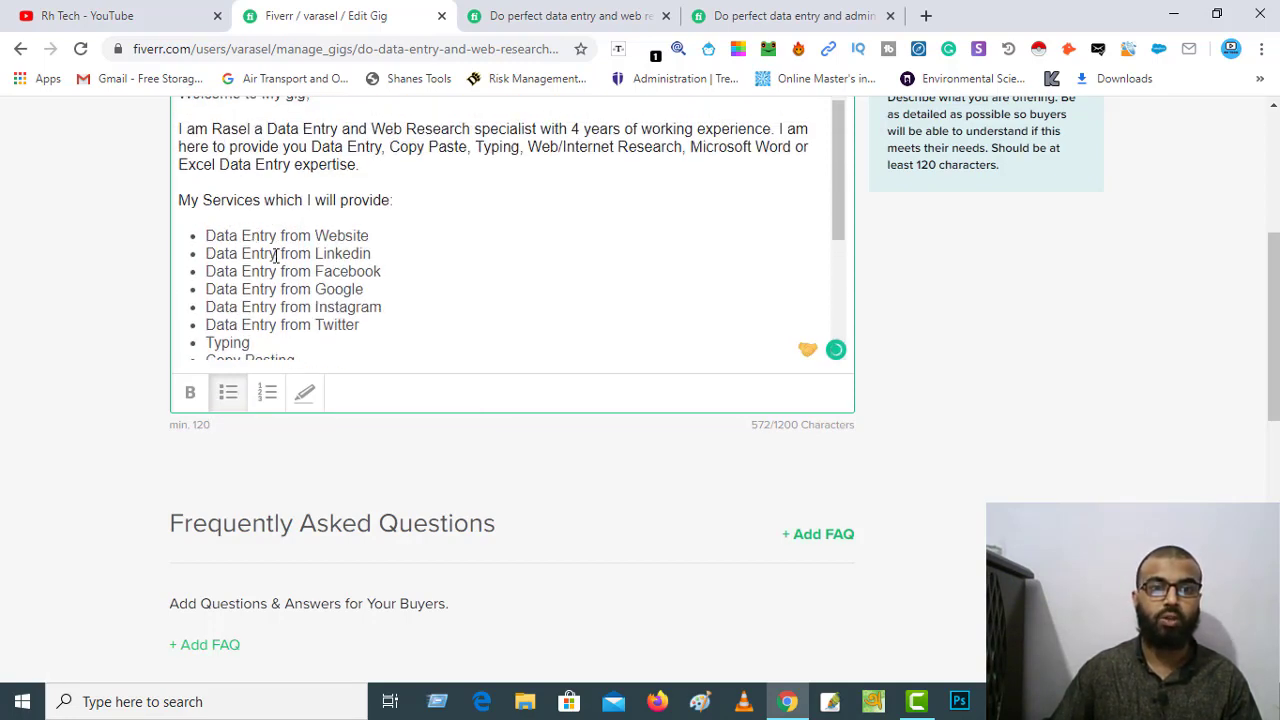
scroll(274, 257, "up", 2)
scroll(278, 270, "down", 1)
scroll(278, 270, "down", 1)
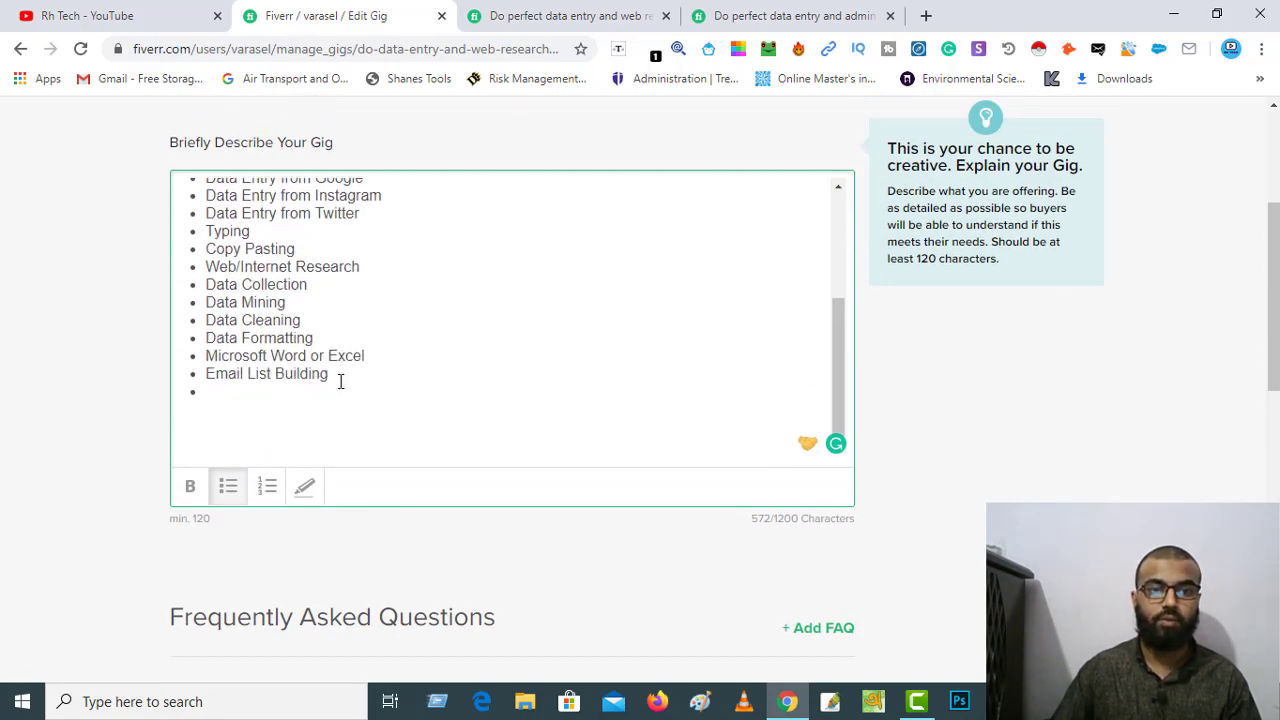
key("Return")
key("Return")
key("Return")
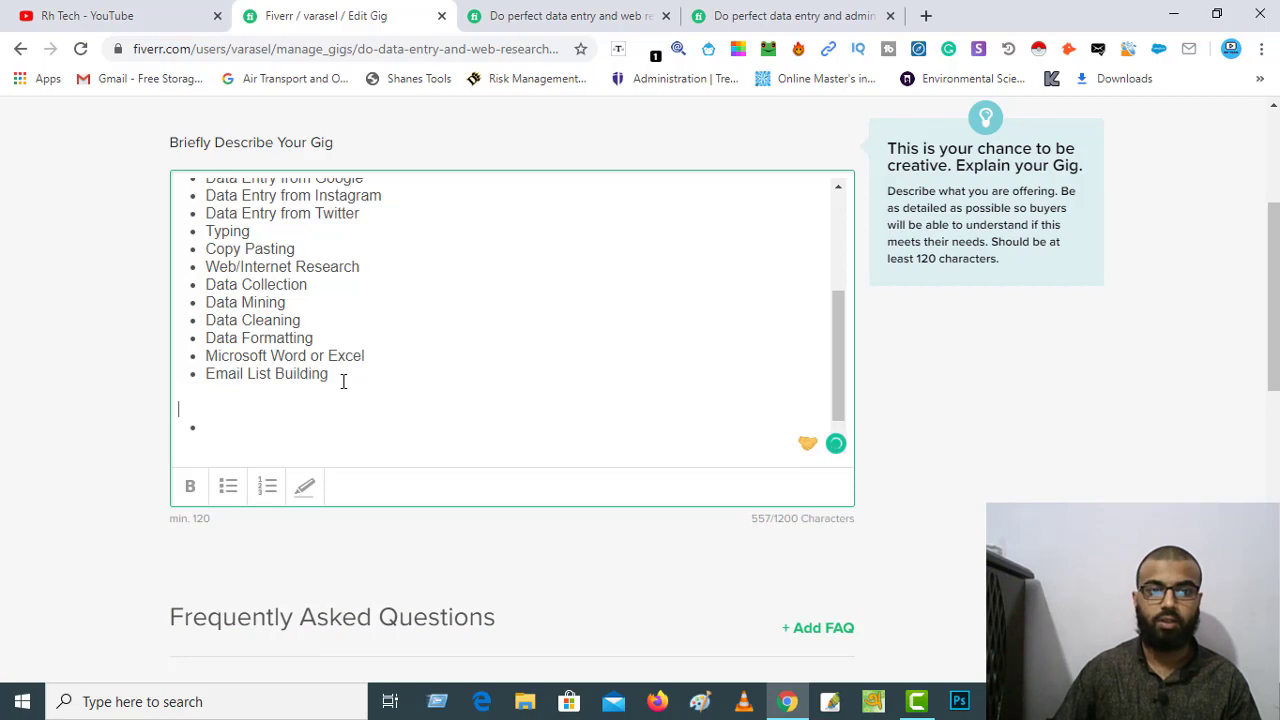
left_click(252, 432)
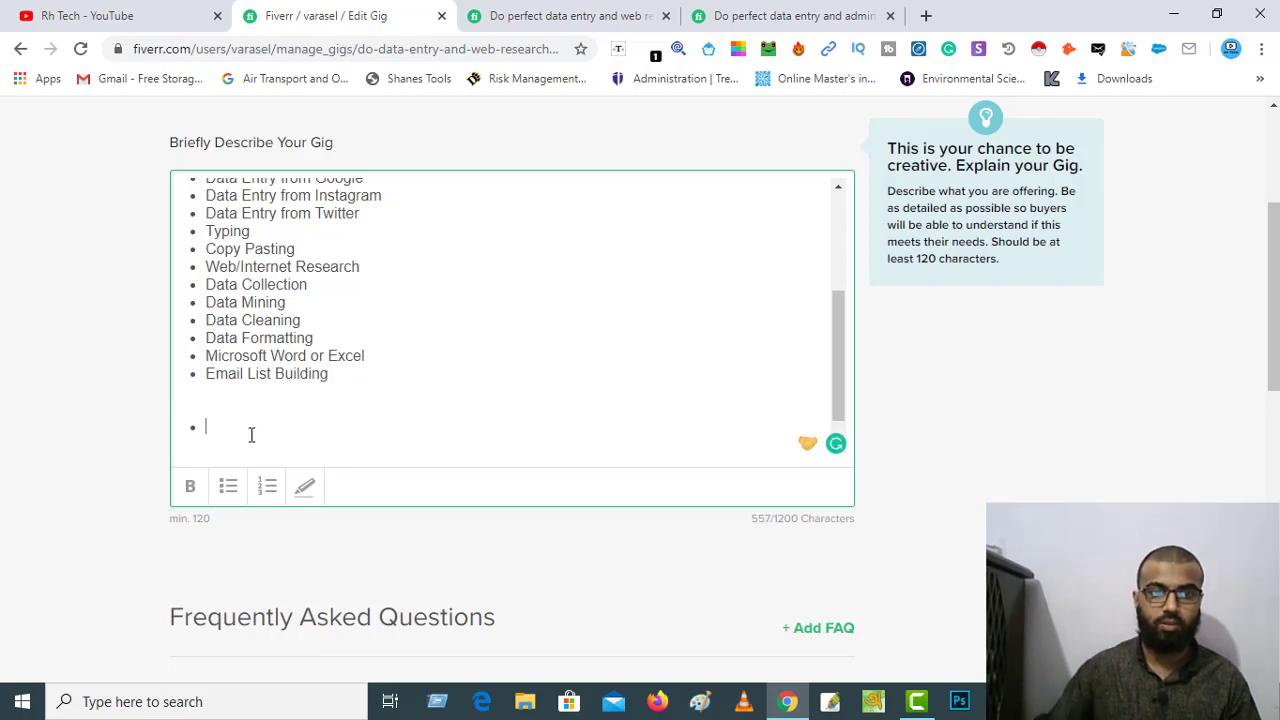
key("BackSpace")
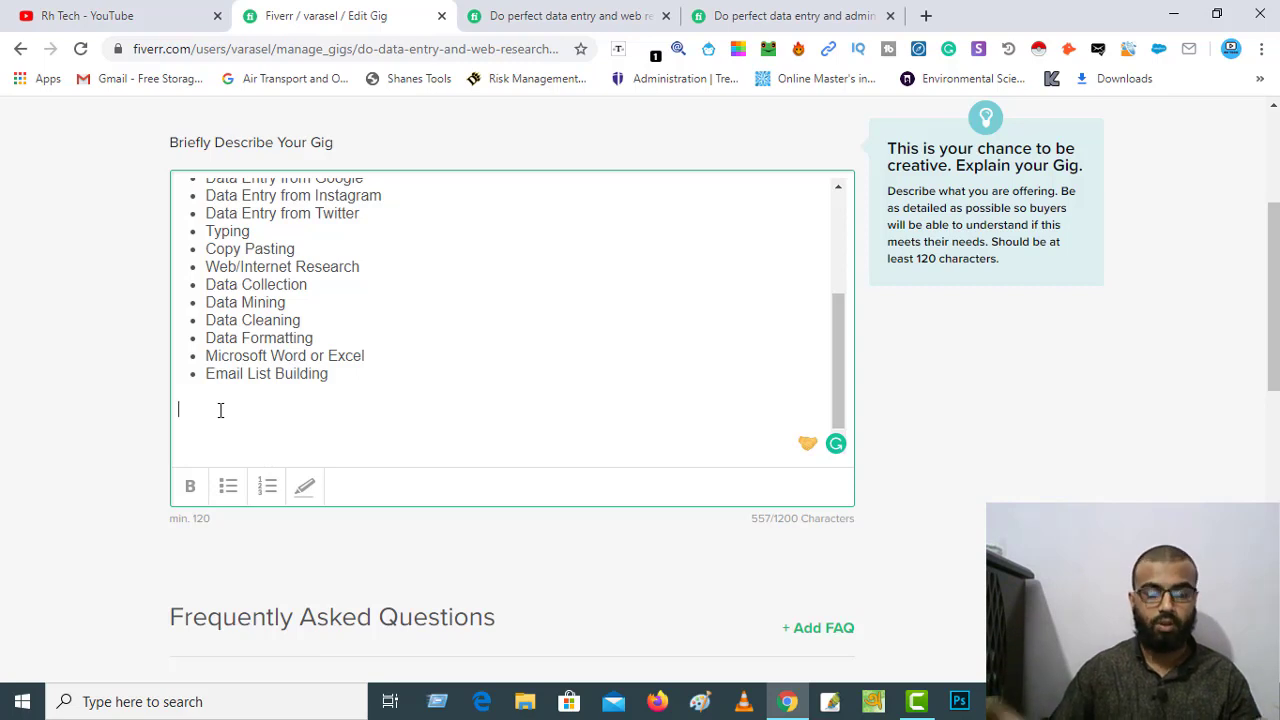
Write the heading "Why I am Perfect?" as plain text below the bulleted services list.
type("W")
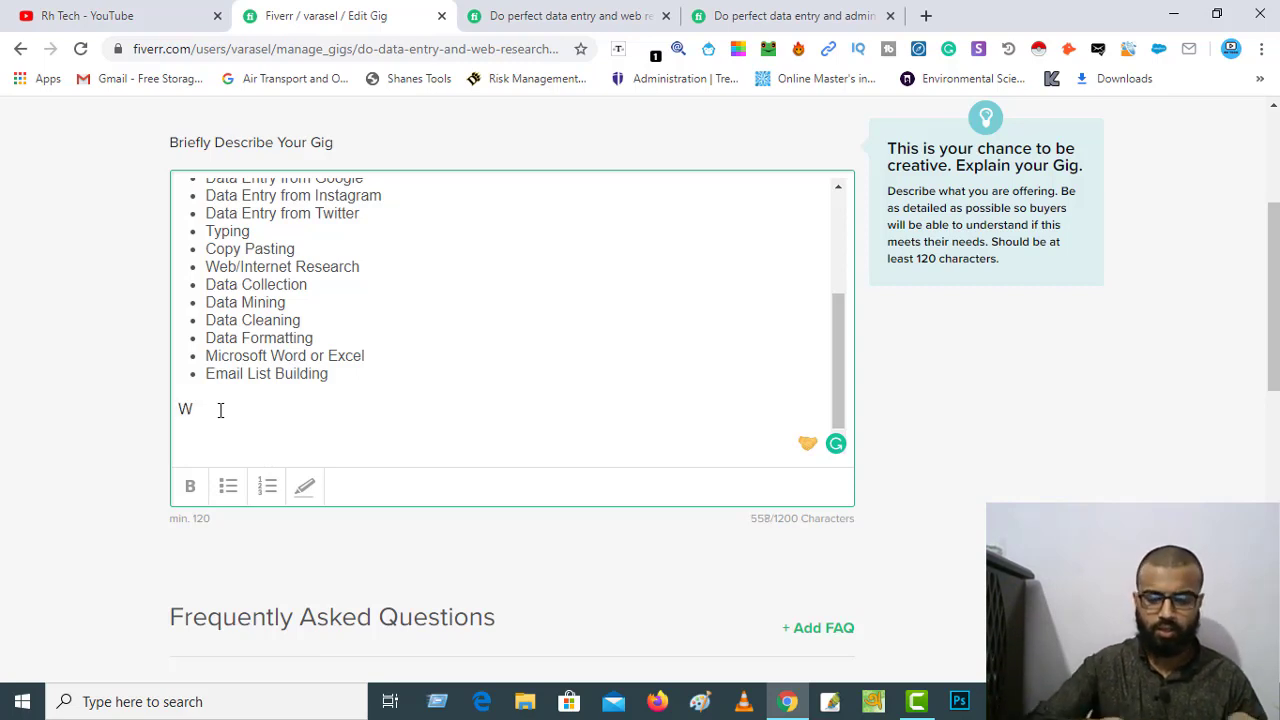
type("hy I a")
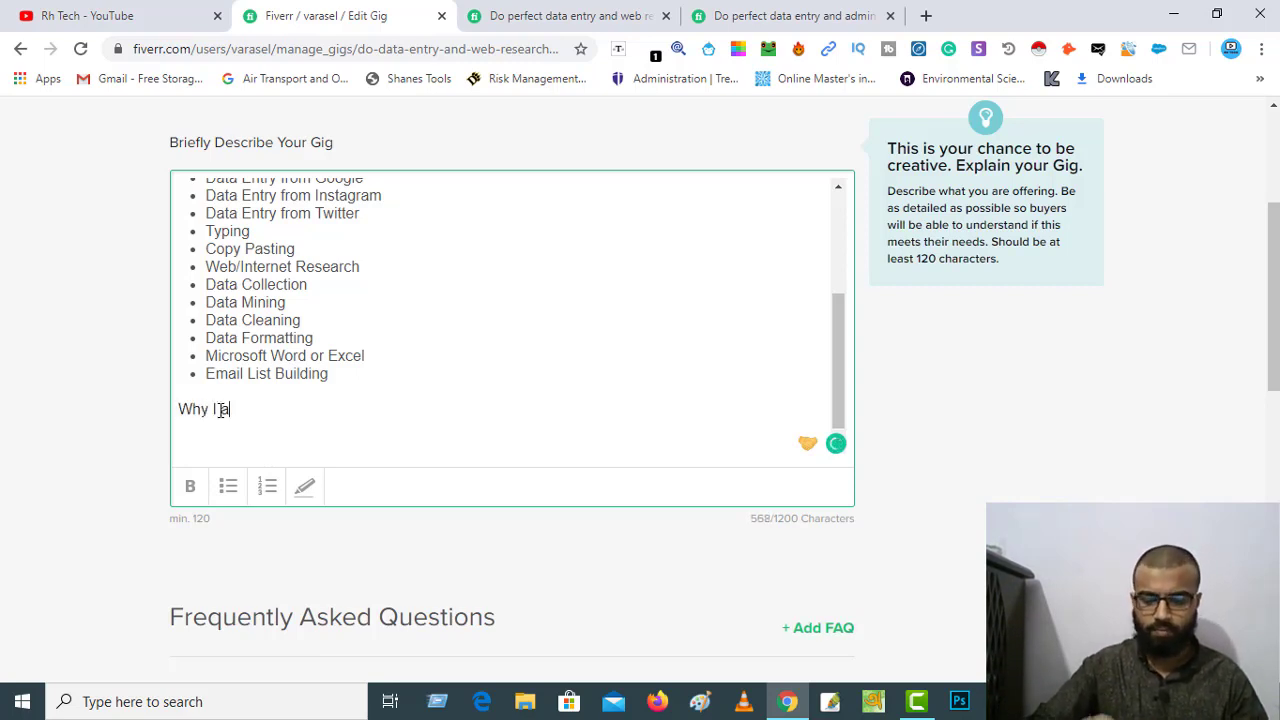
type("m P")
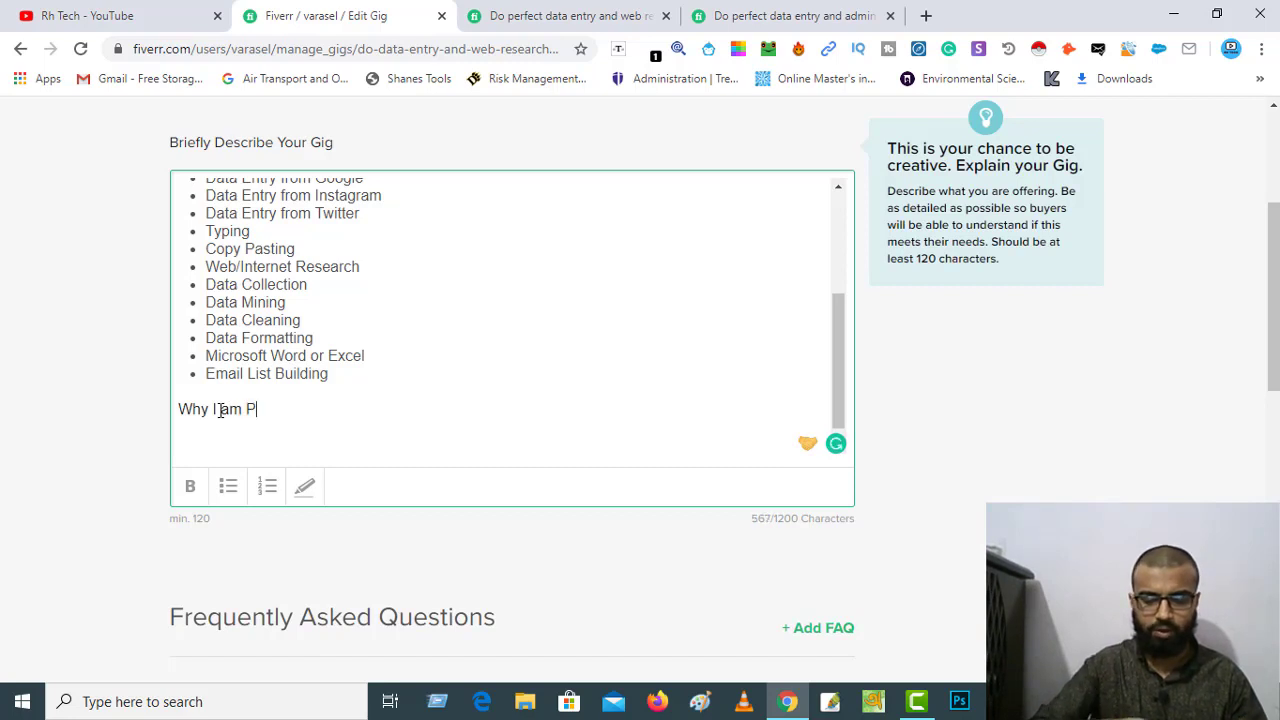
type("erfect")
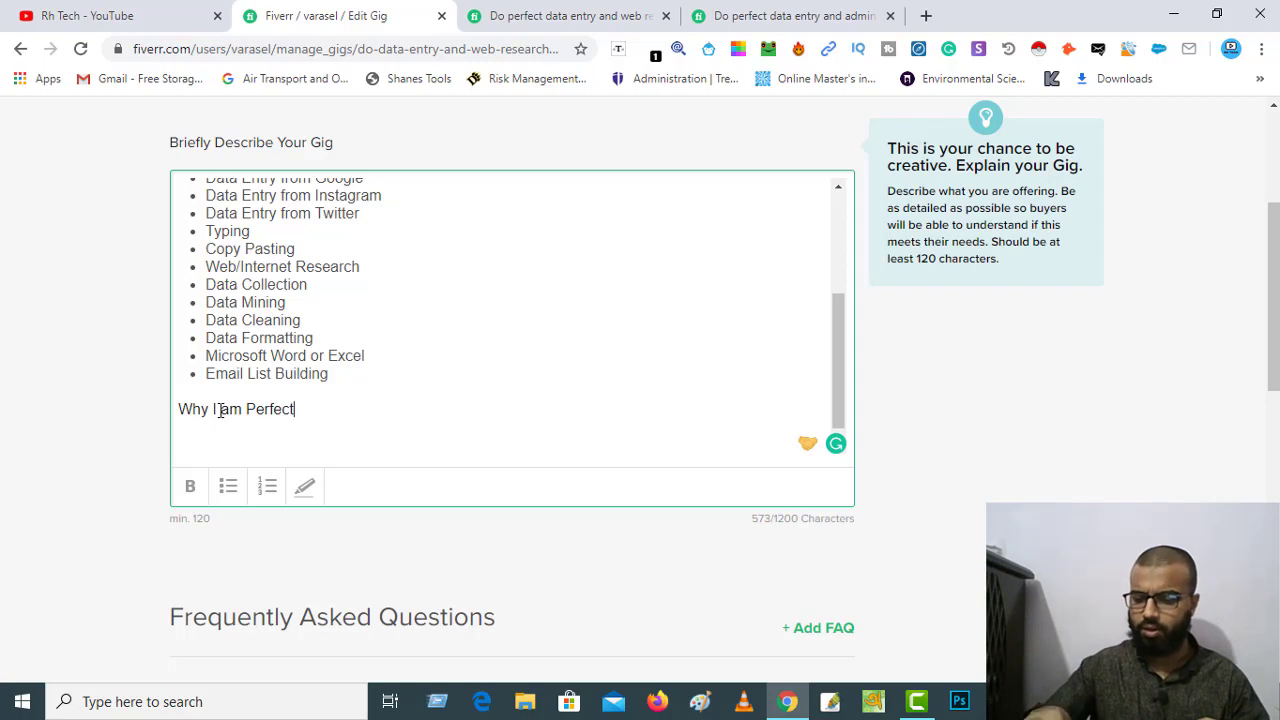
type("?")
key("Return")
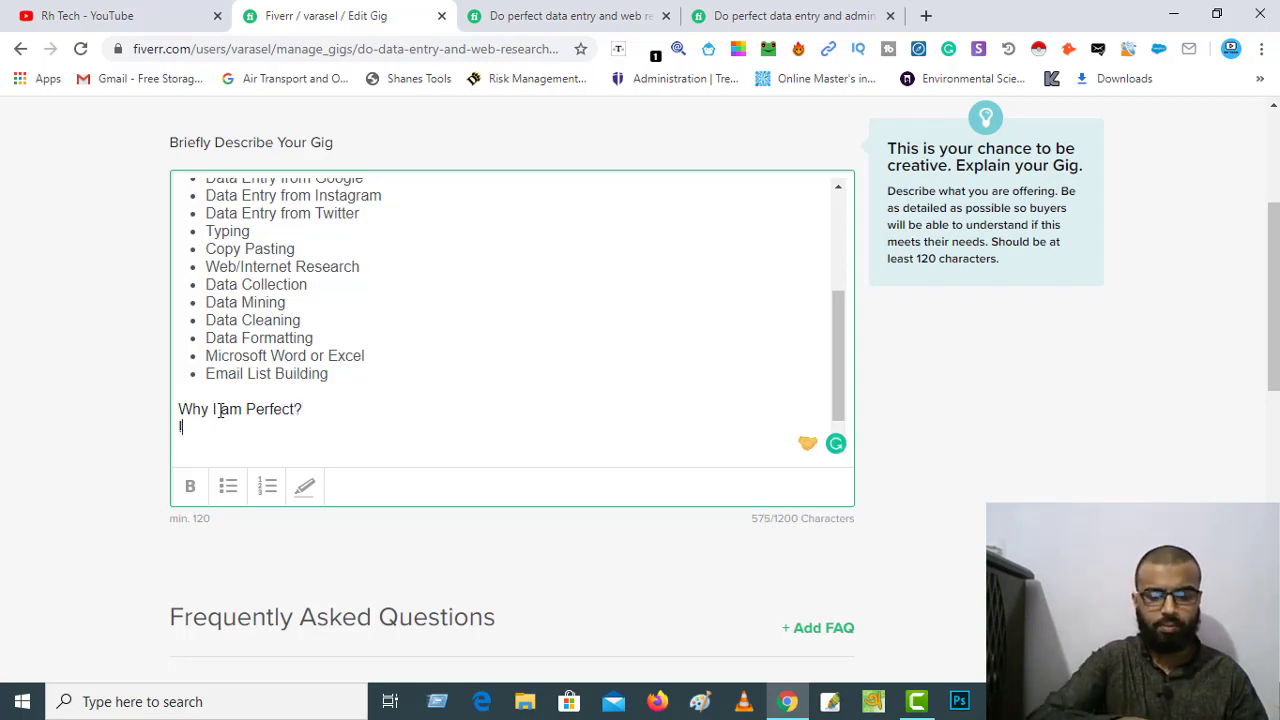
Add "100% Valid Data Collection" below the "Why I am Perfect?" heading and start a new line.
type("100")
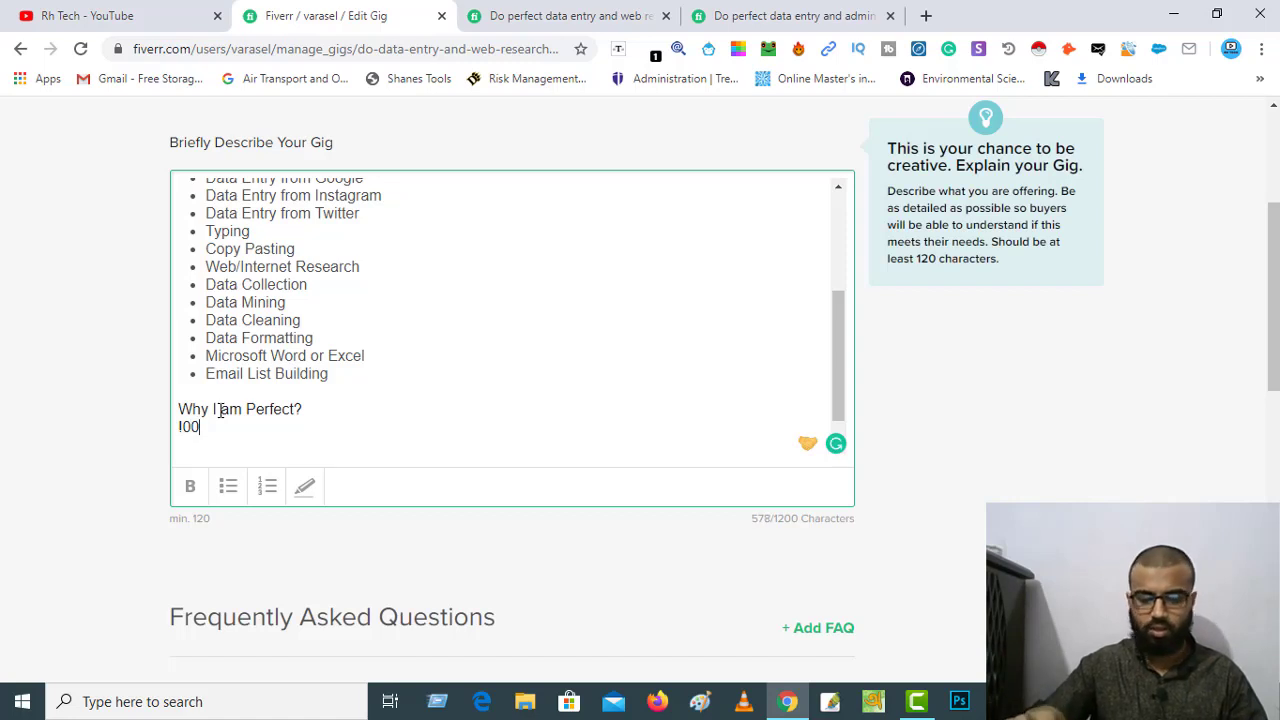
type("%")
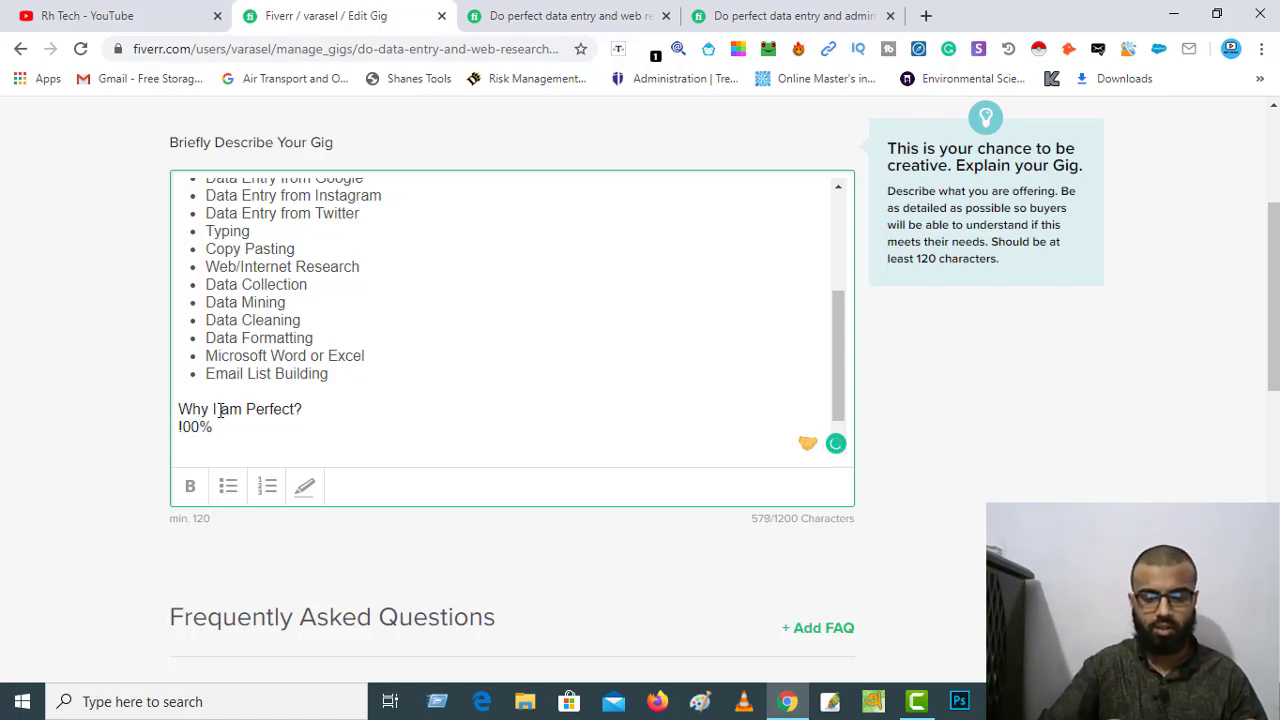
type(" Valid")
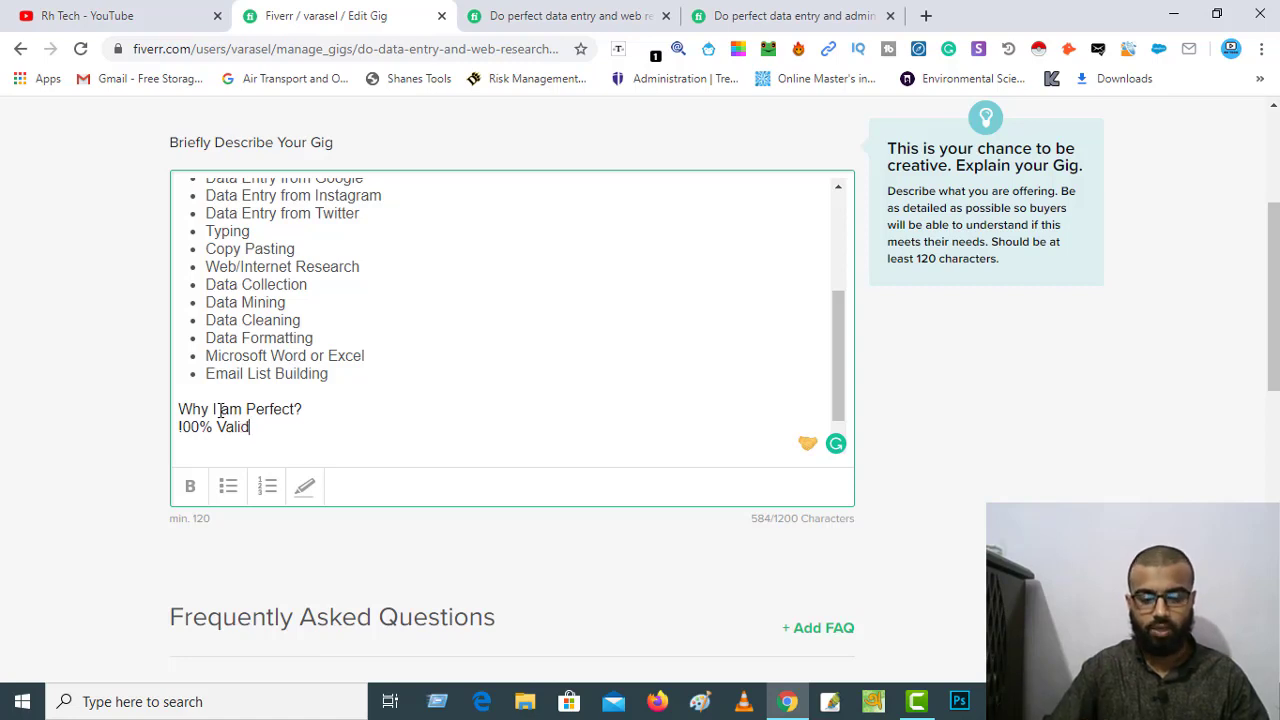
type(" Data ")
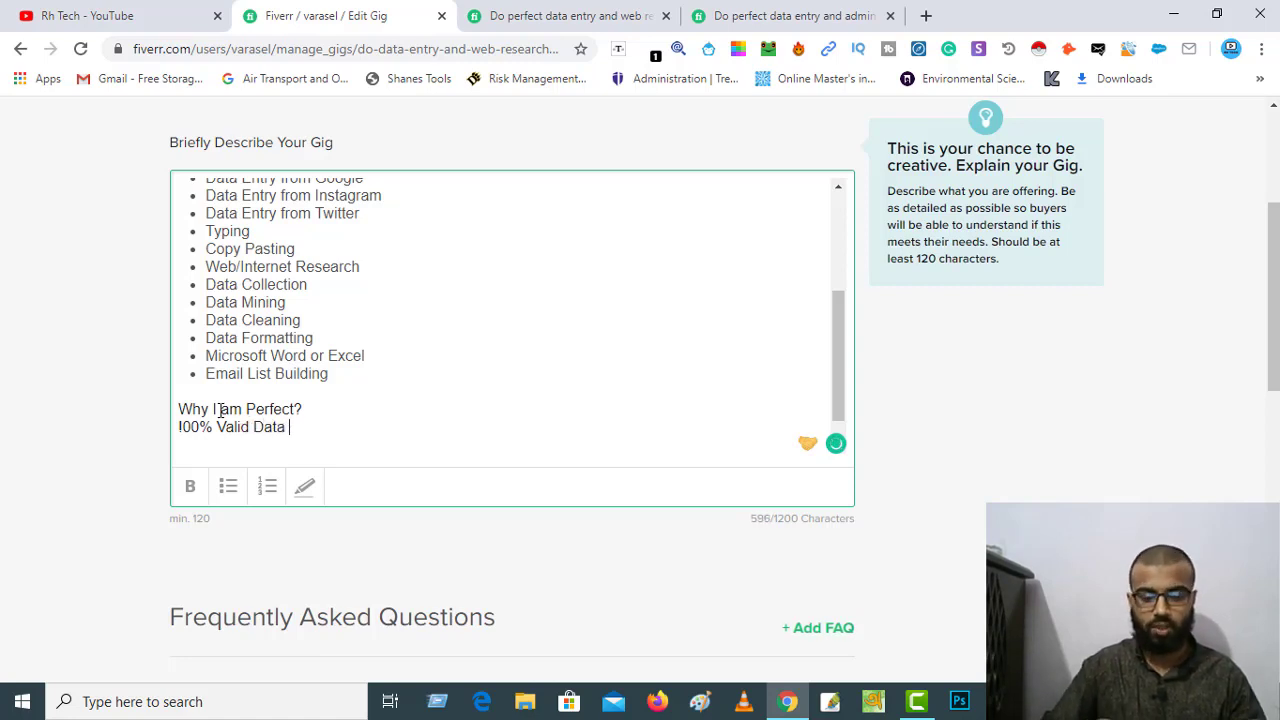
type("Colle")
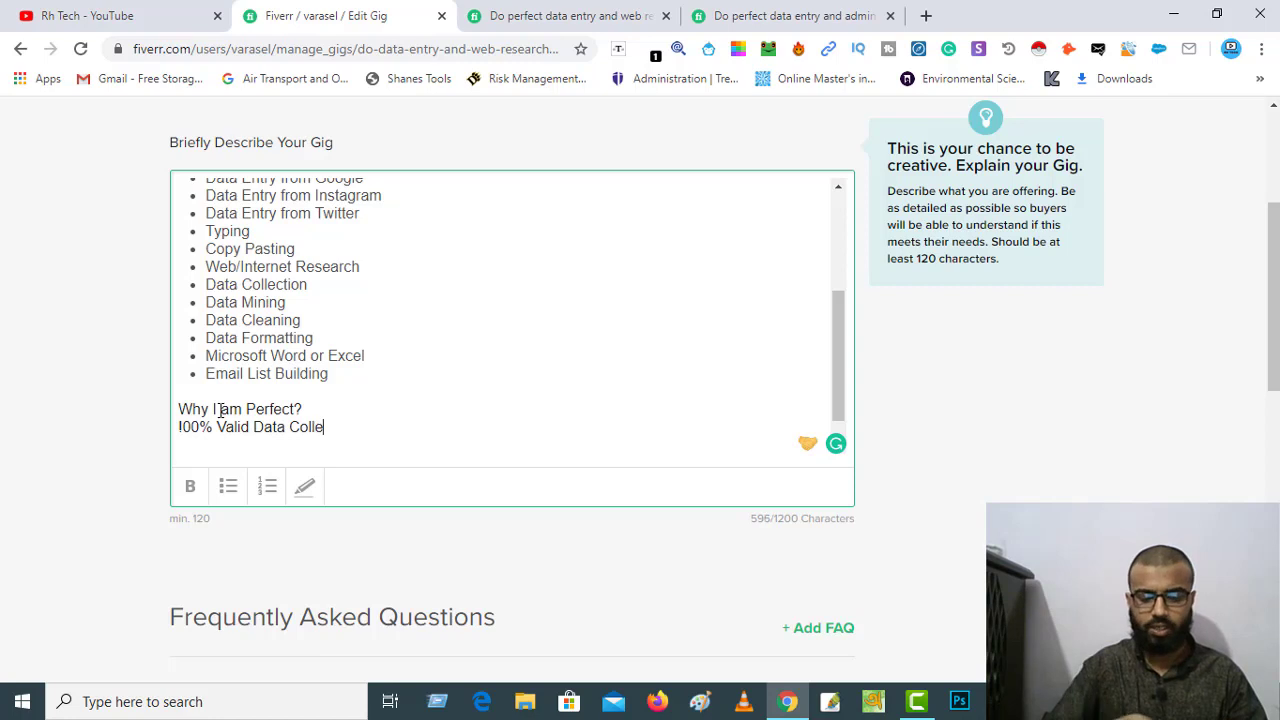
type("ctio")
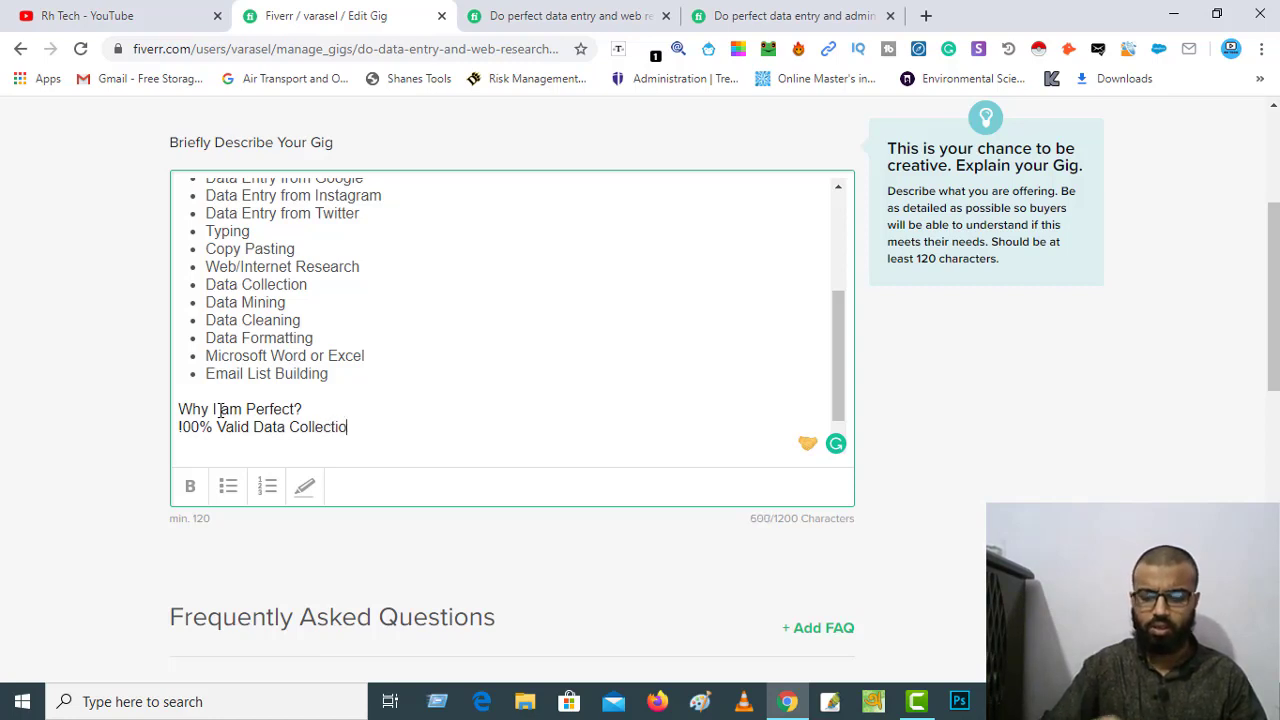
type("n")
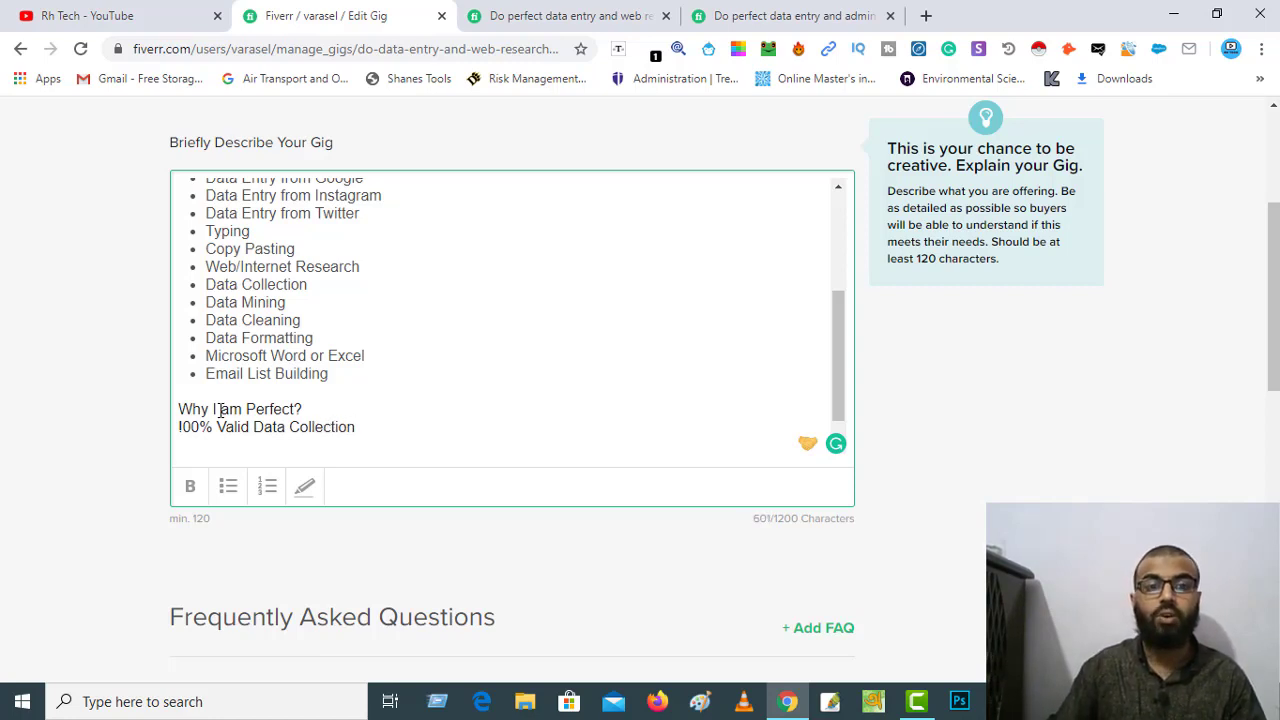
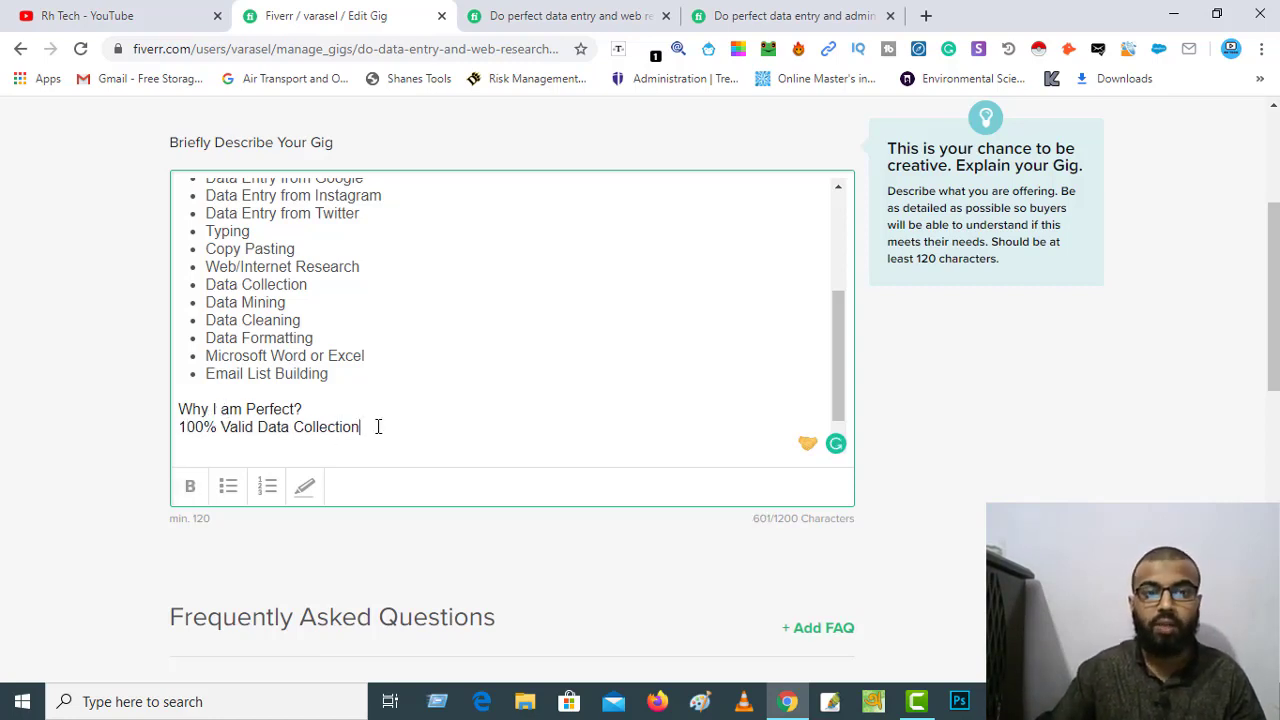
key("Return")
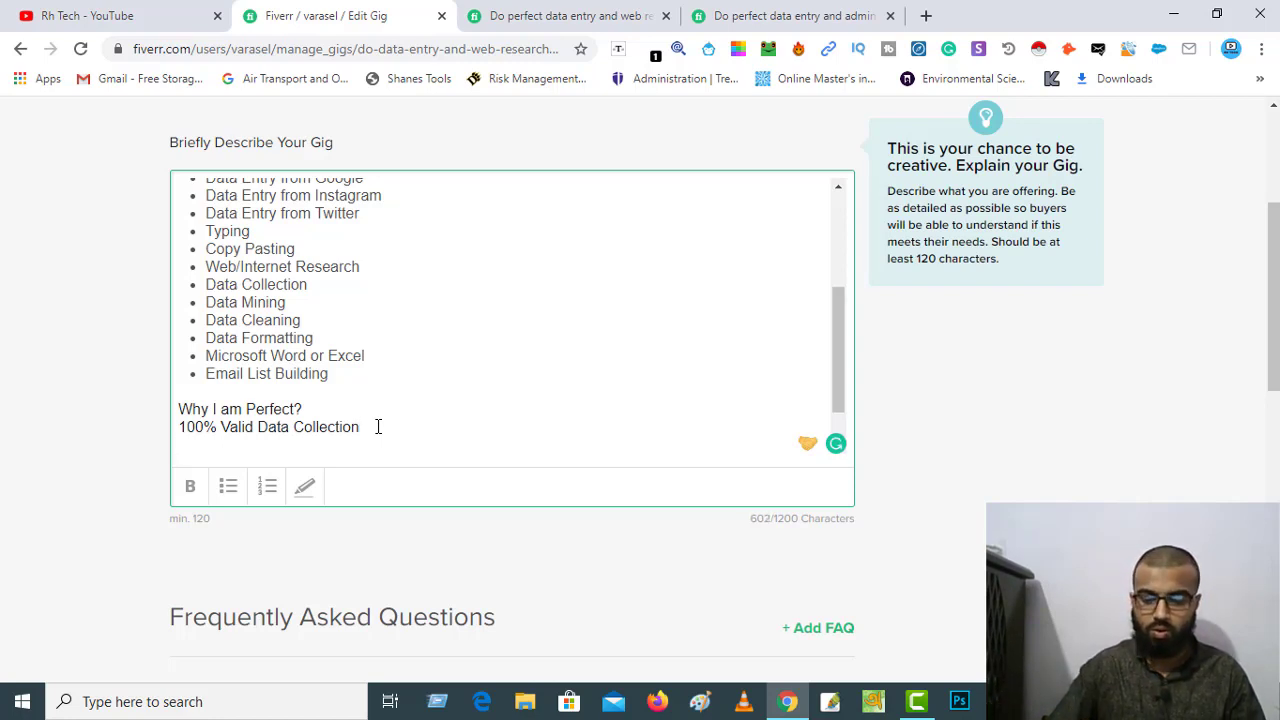
Add the line "On-time Delivery" below "100% Valid Data Collection", applying the suggested hyphen correction, and start a new line.
type("On ")
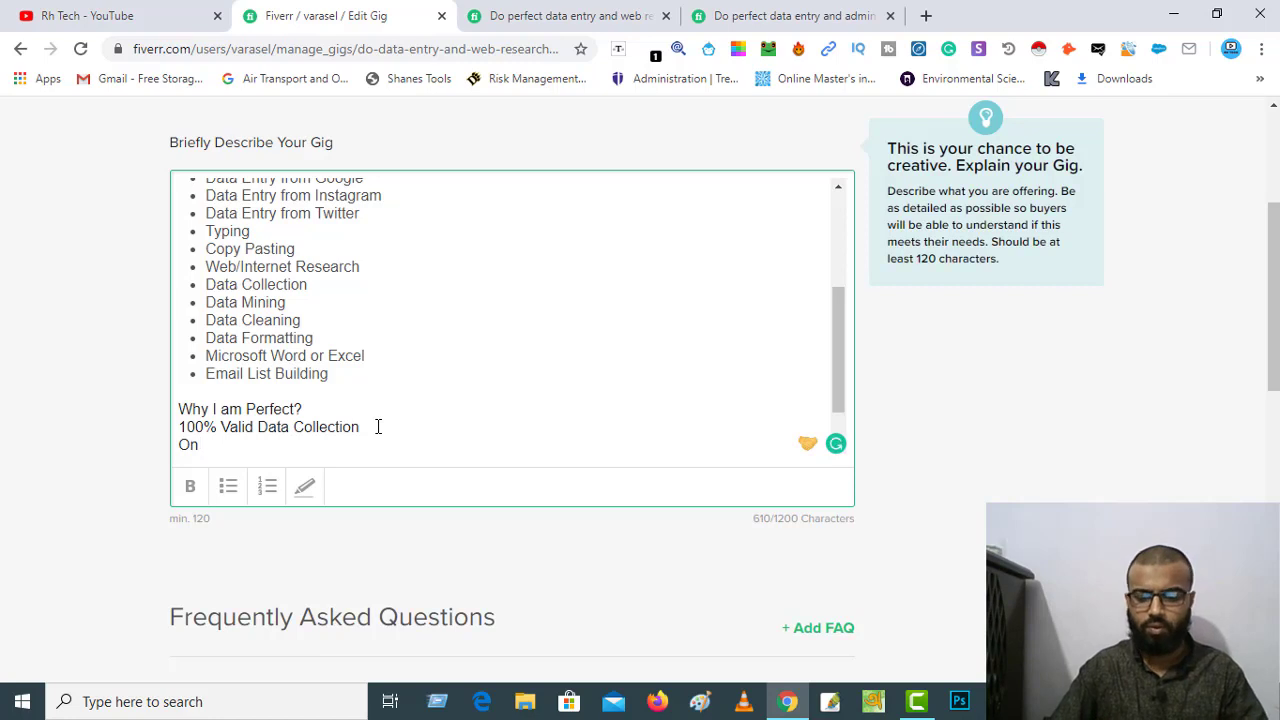
type("time")
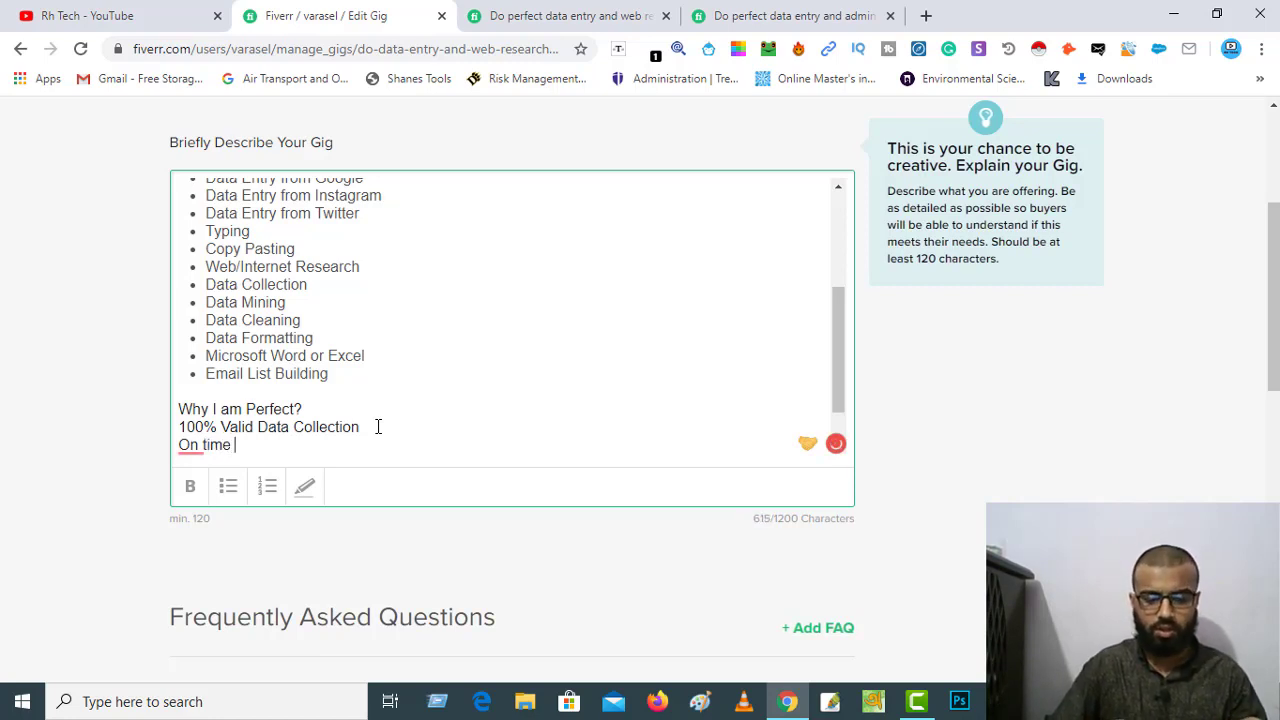
type(" Deli")
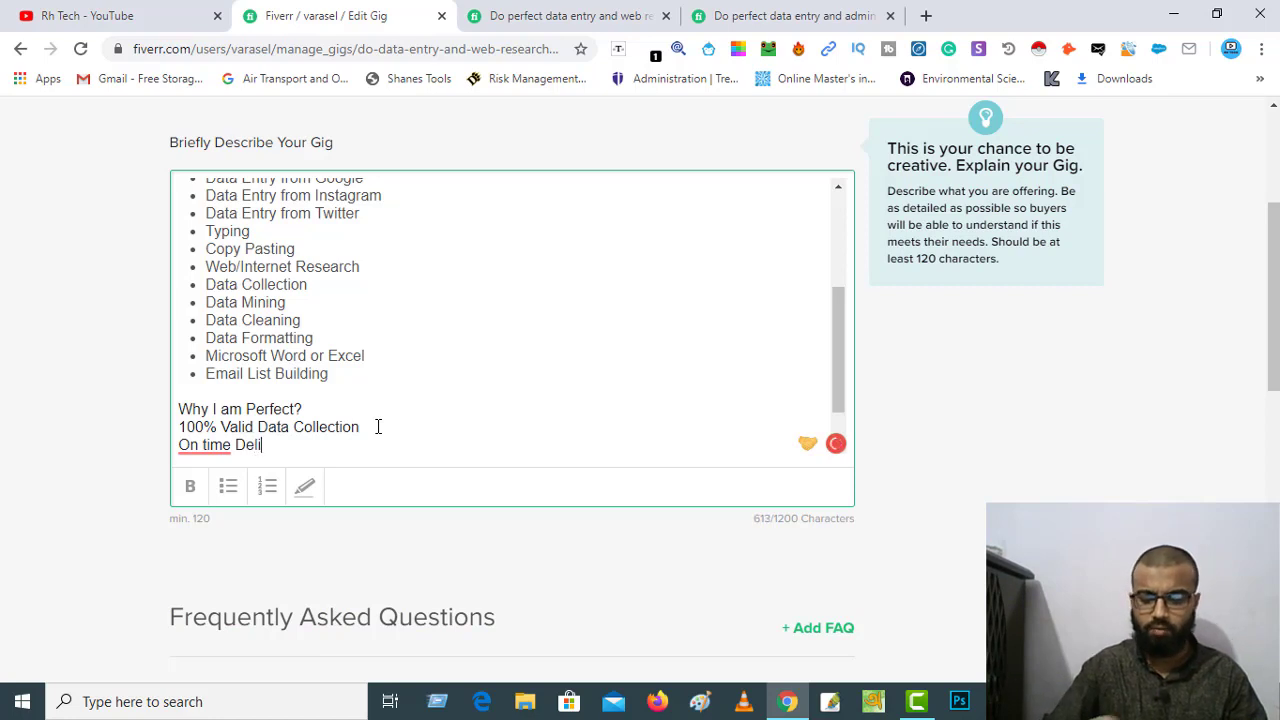
type("very")
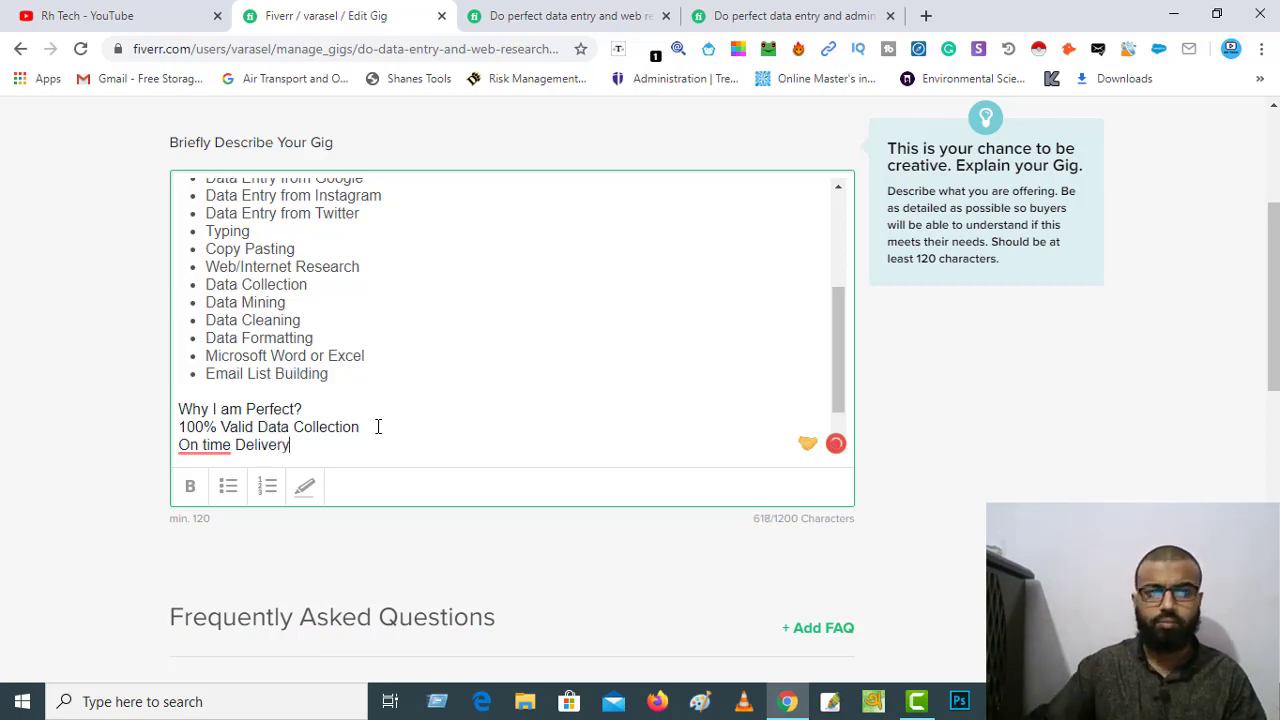
mouse_move(208, 450)
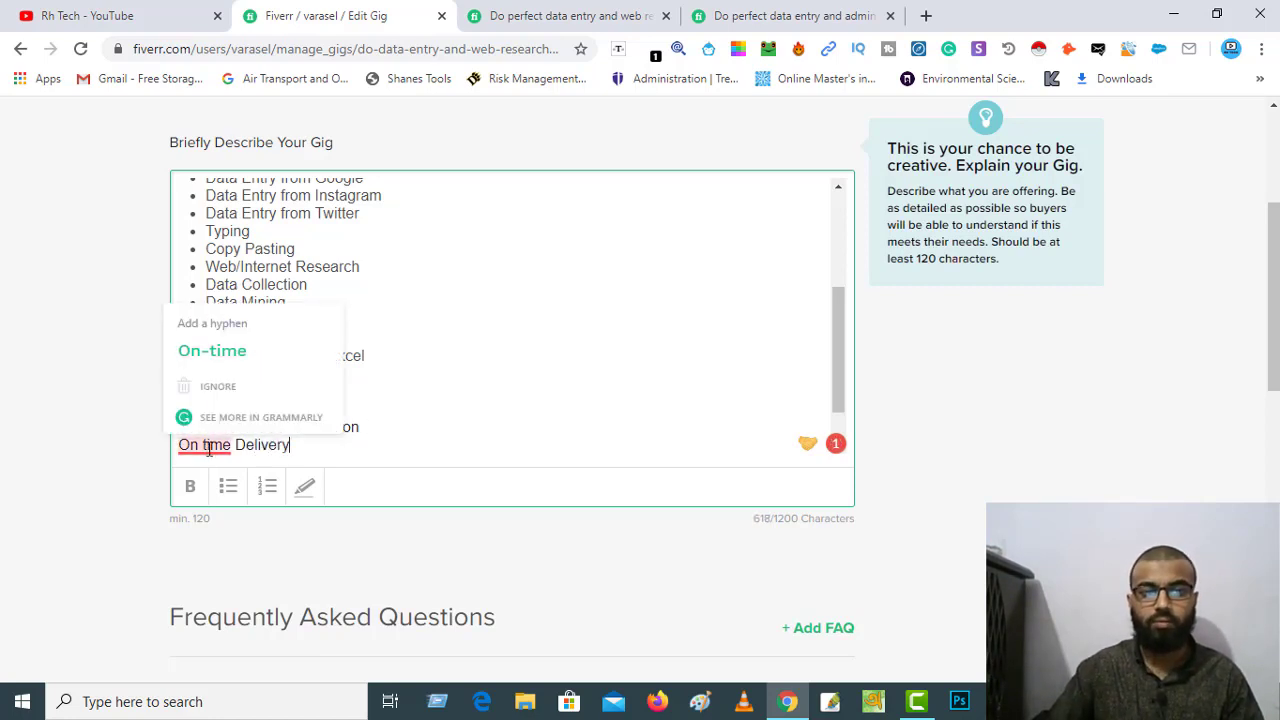
left_click(232, 352)
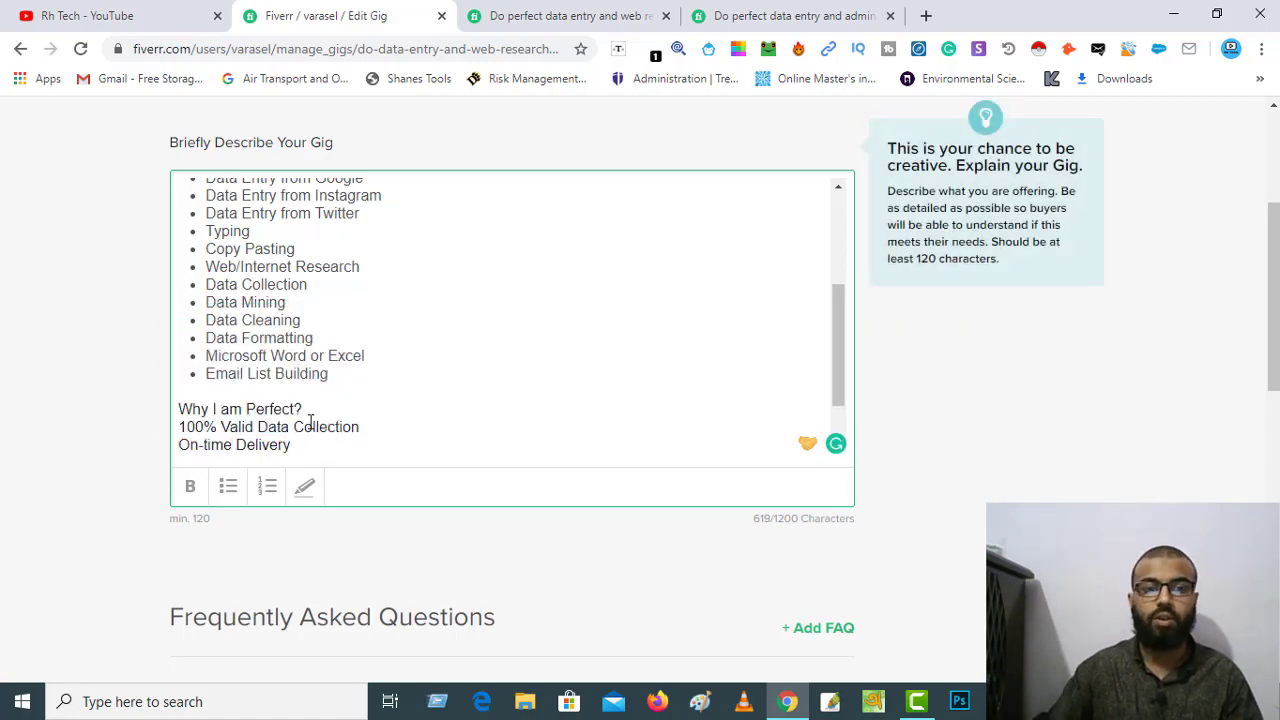
key("Return")
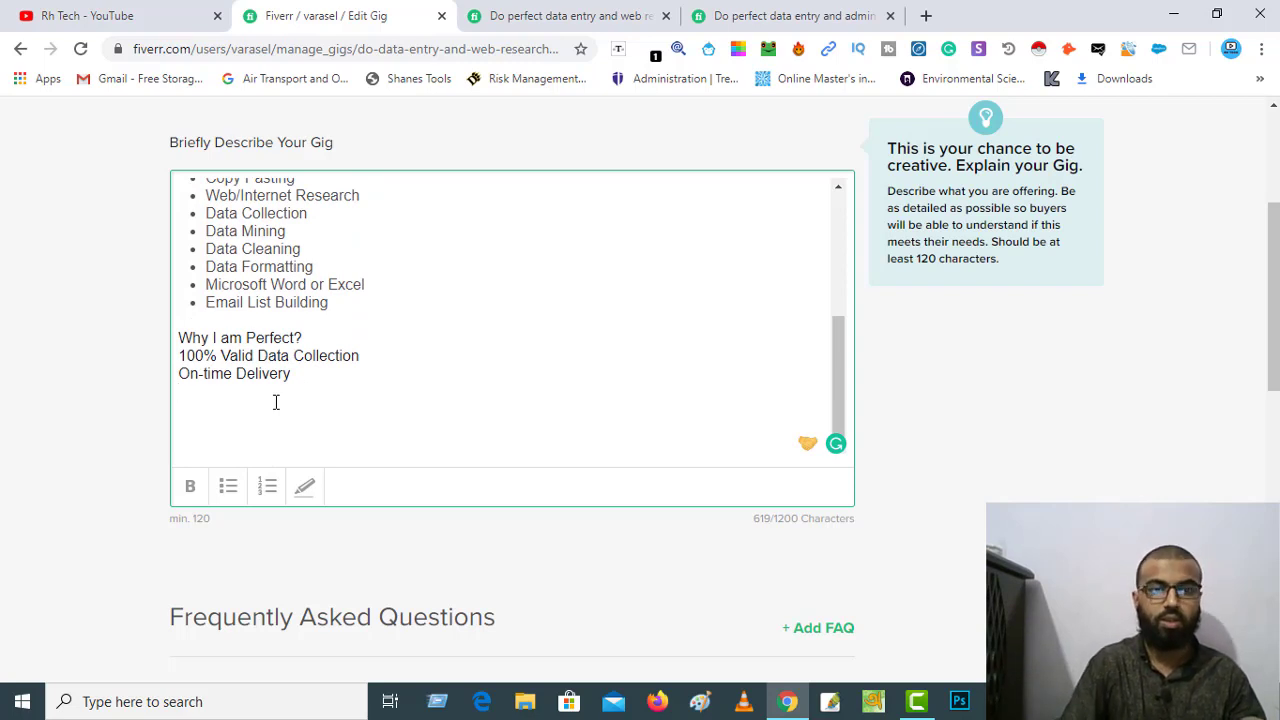
Add the line "Excellent Accuracy" below "On-time Delivery", applying the suggested spelling corrections to both words.
type("E")
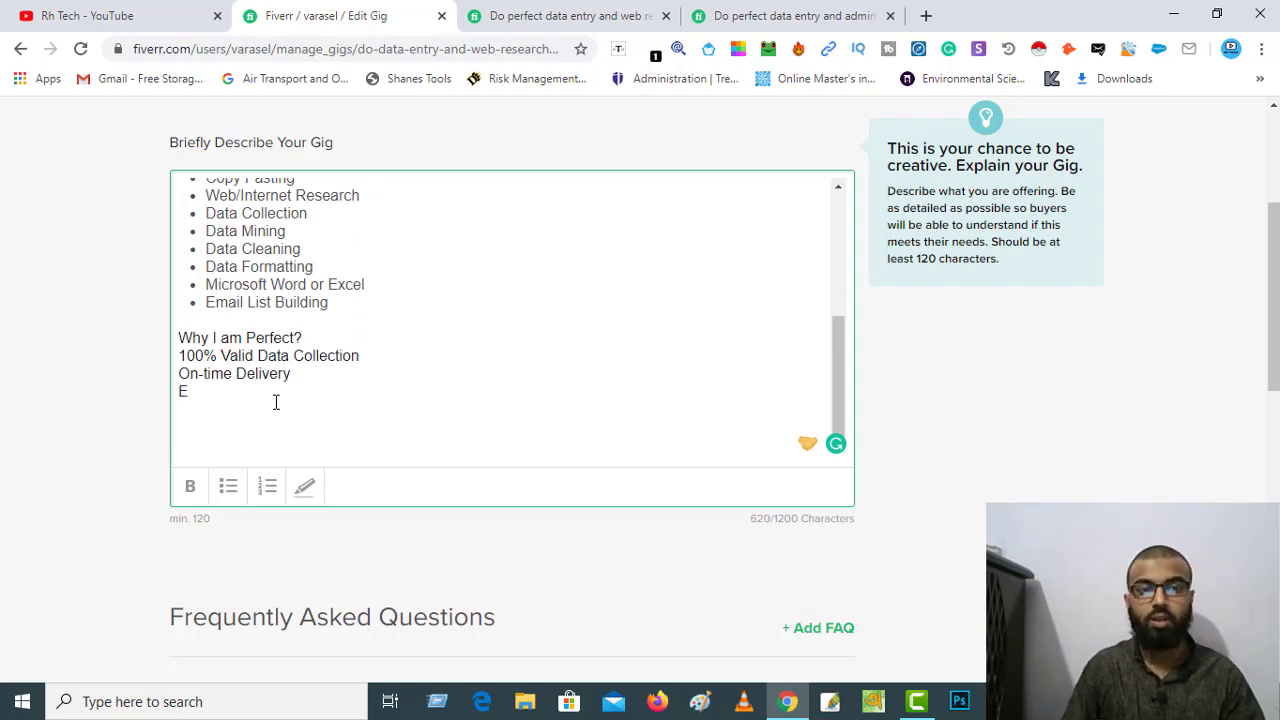
type("xcc")
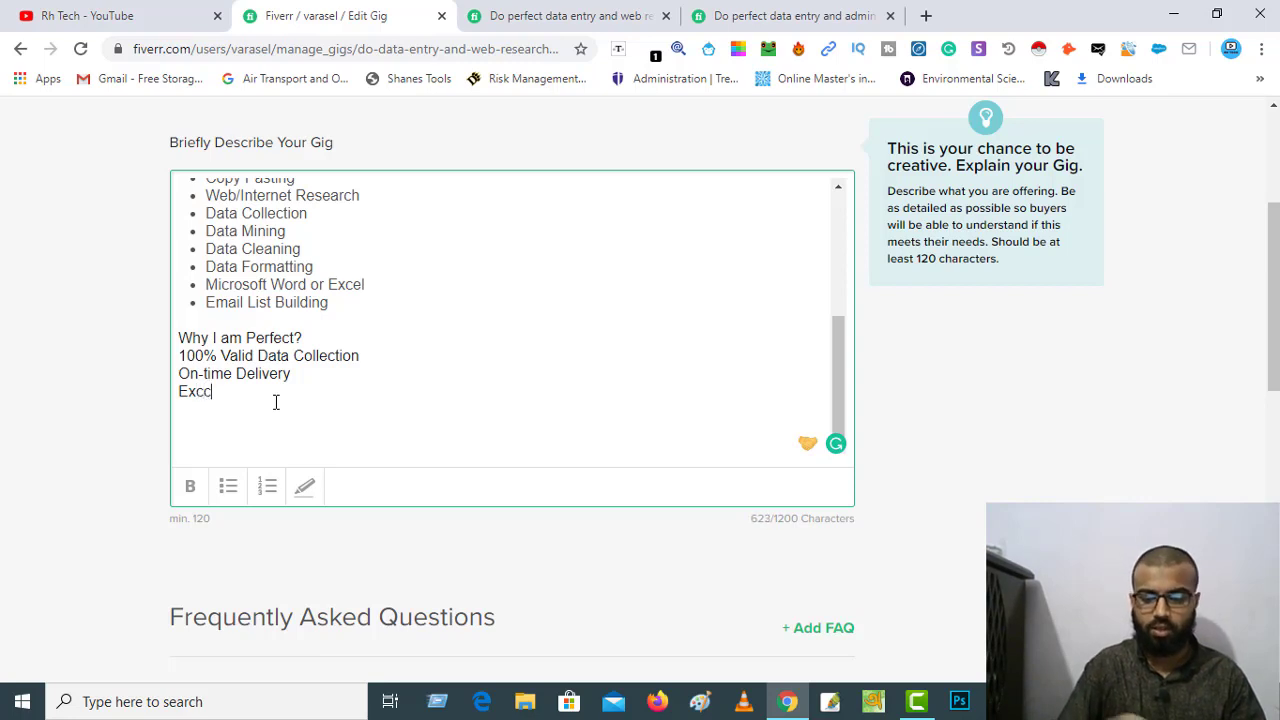
type("i")
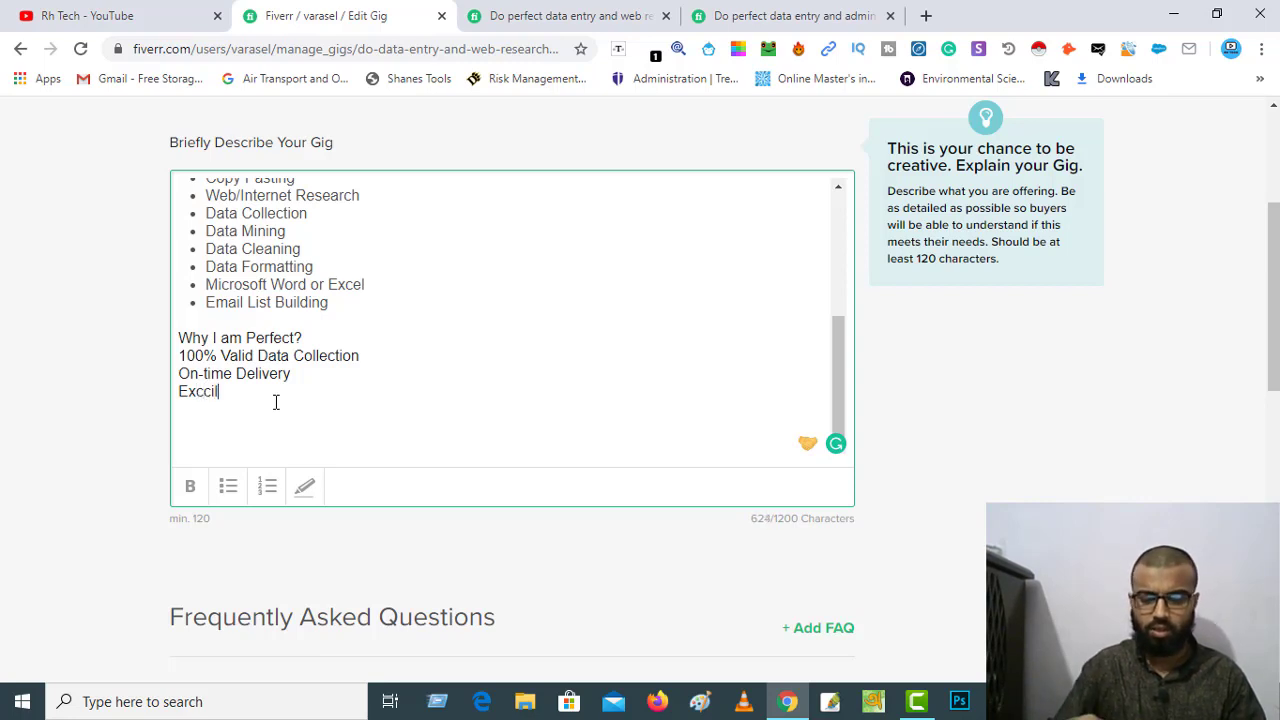
type("let")
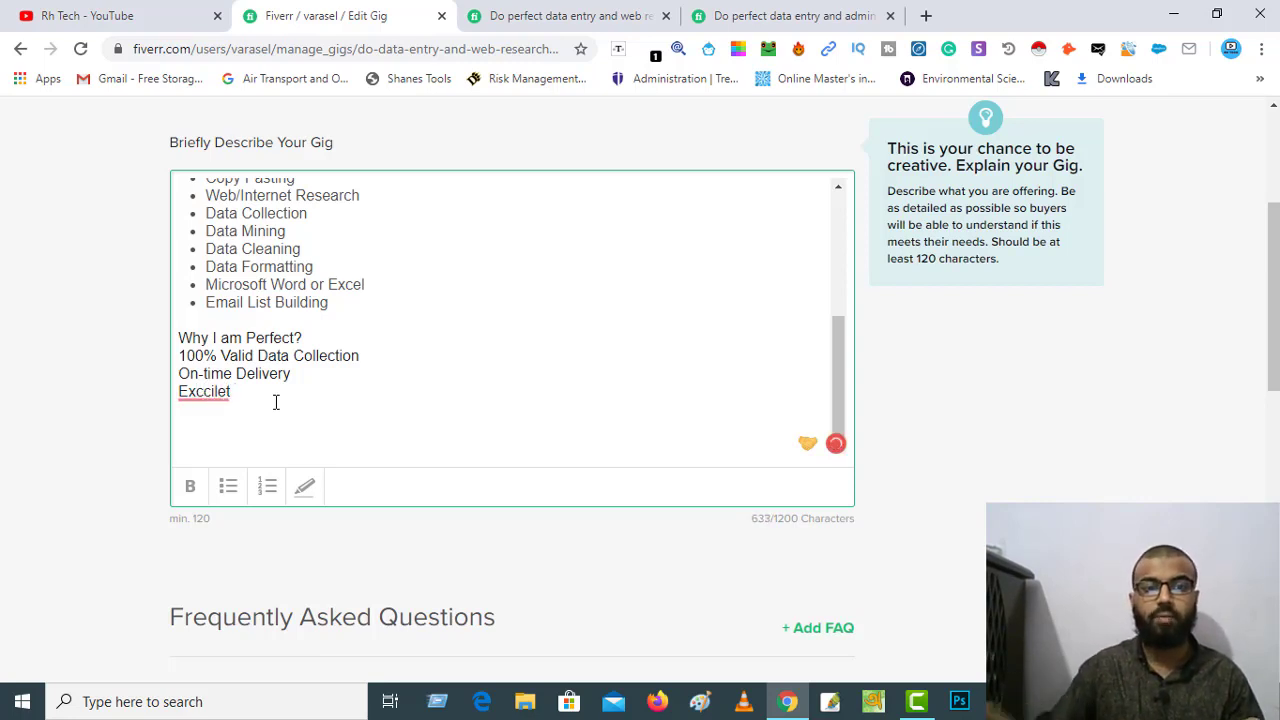
mouse_move(218, 378)
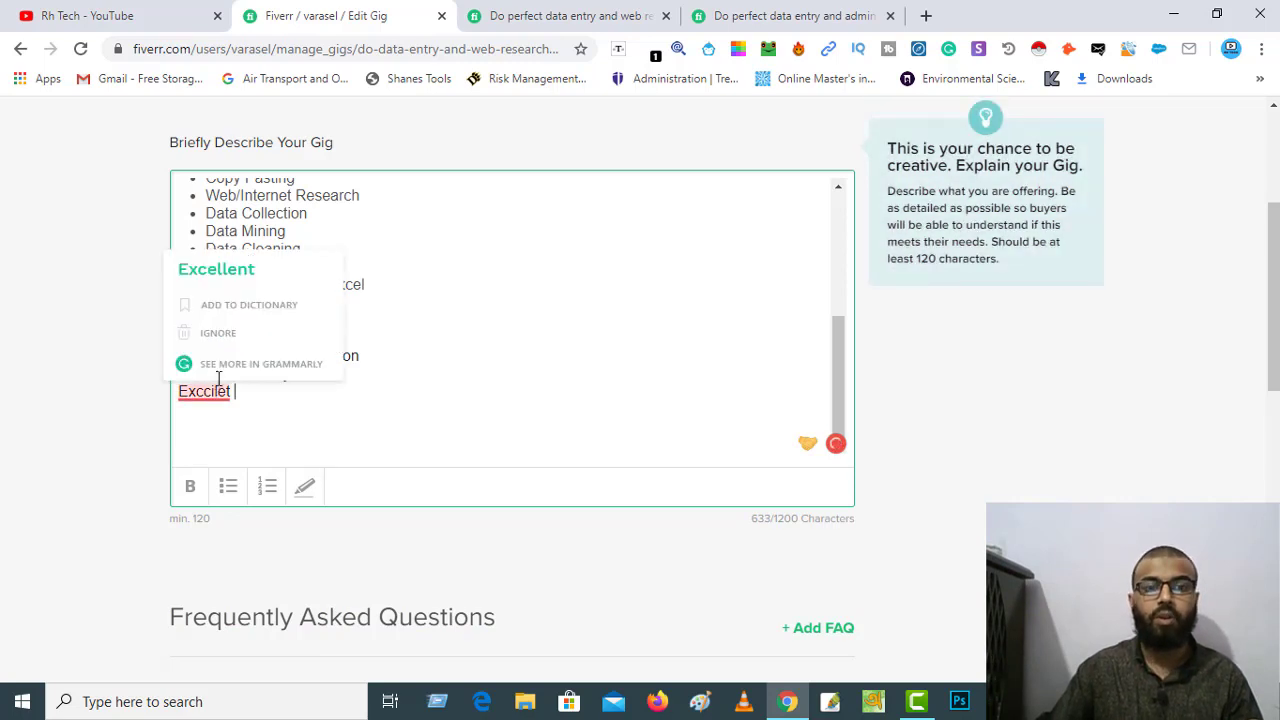
left_click(236, 272)
type("A")
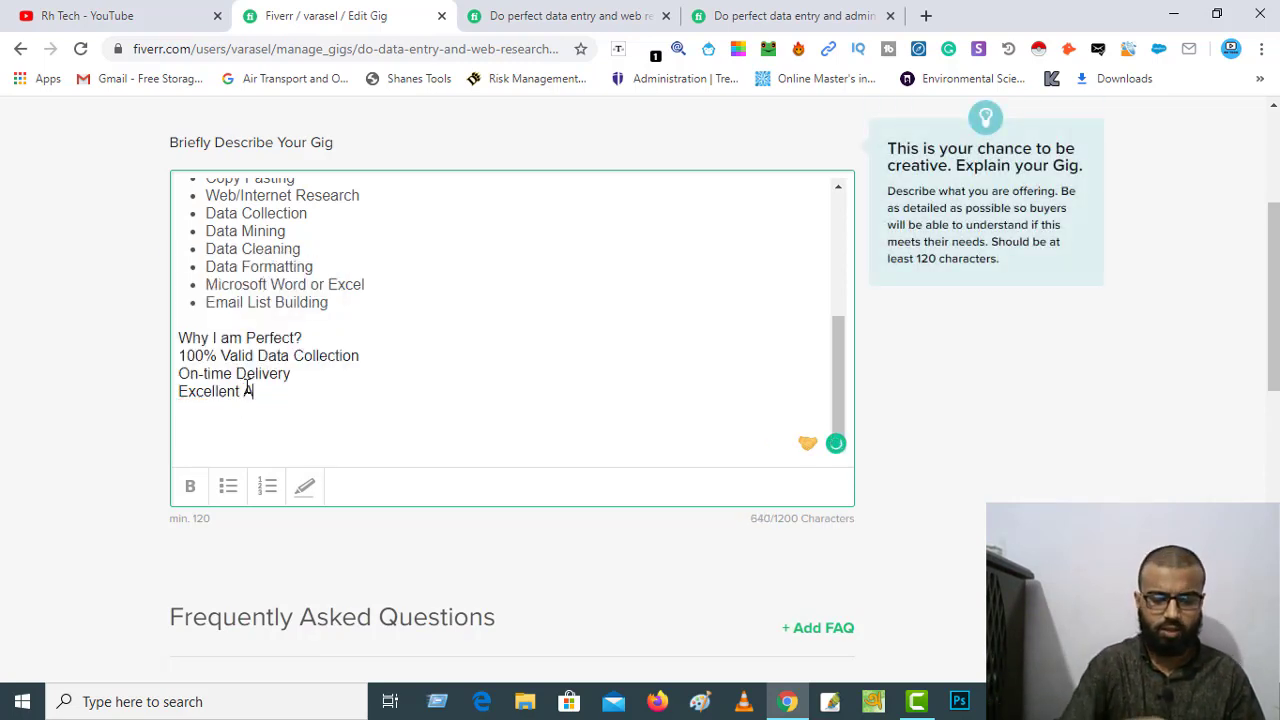
type("cur")
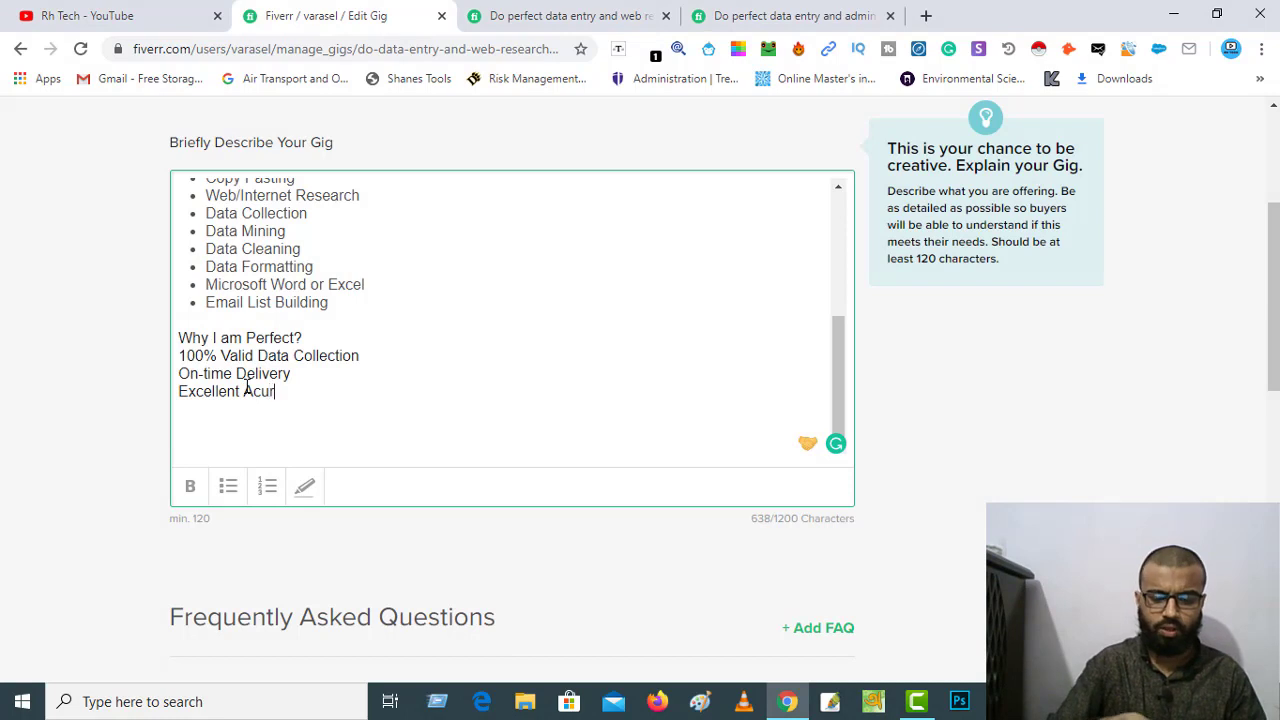
type("acy")
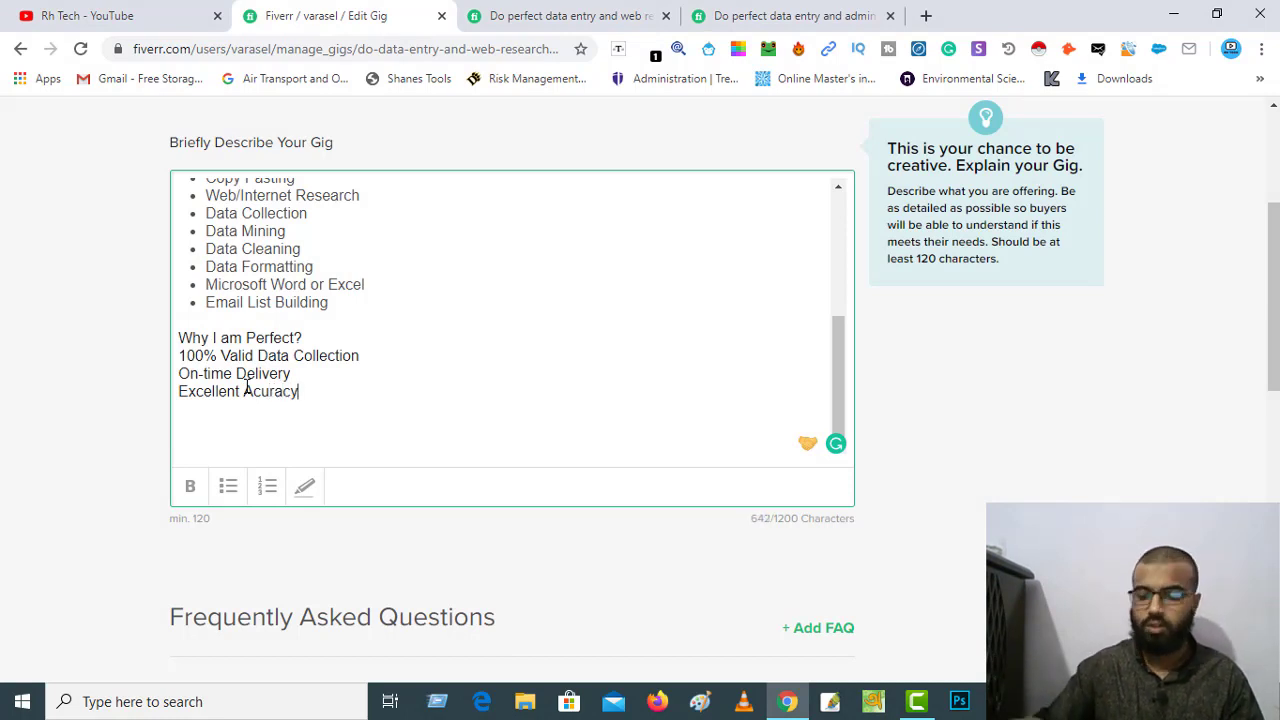
key("Return")
mouse_move(250, 391)
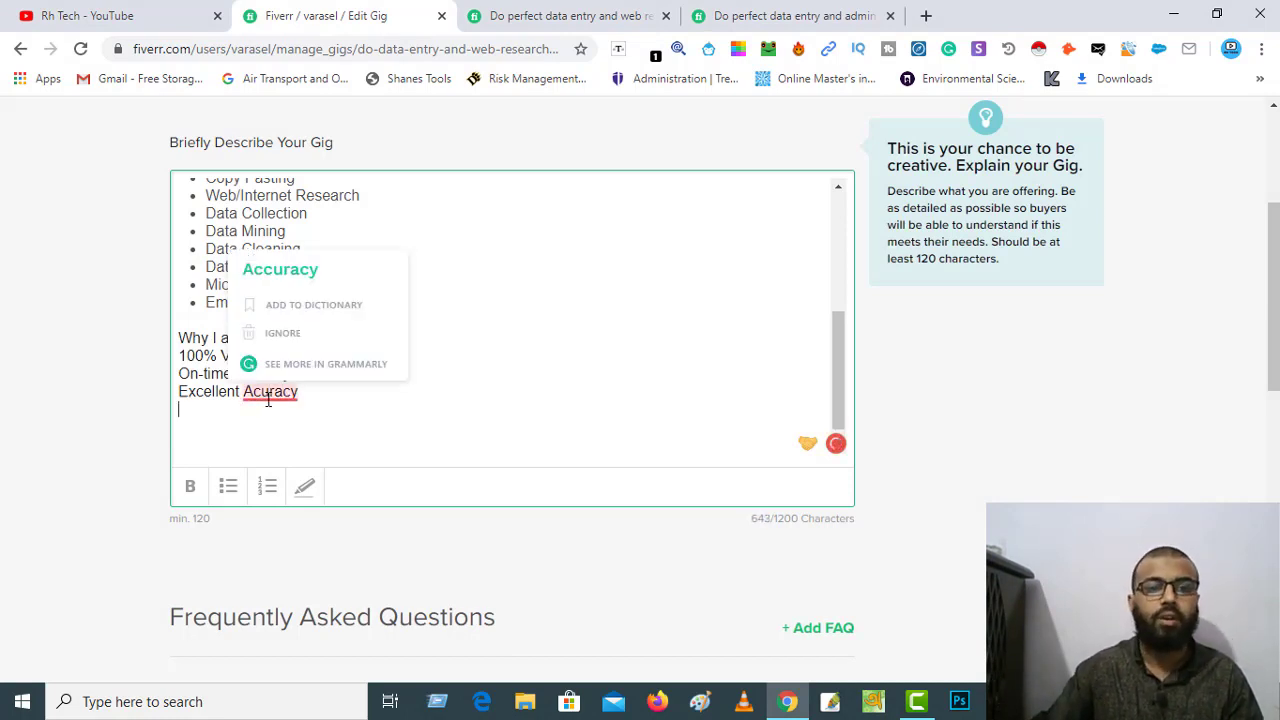
left_click(284, 274)
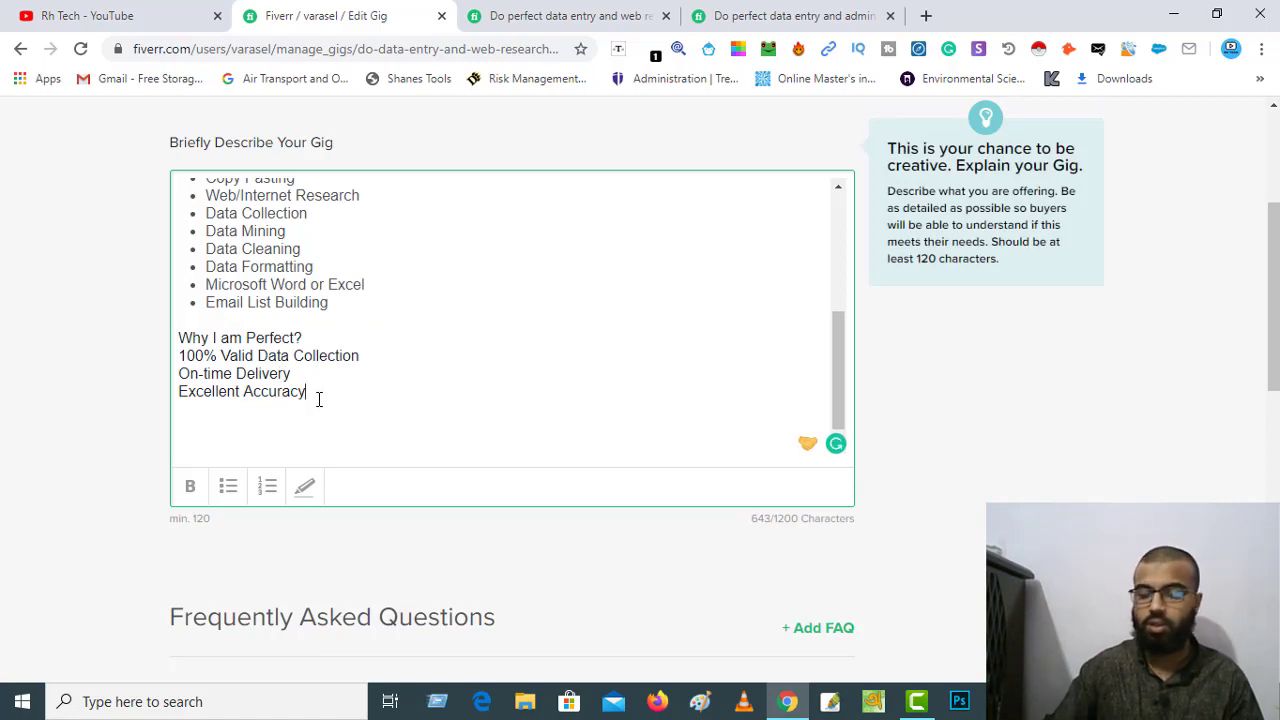
Add the line "100% Money-Back Guarantee" below "Excellent Accuracy", applying the suggested spelling and hyphen corrections.
type("100% Mone")
left_click_drag(268, 417, 204, 424)
left_click(267, 414)
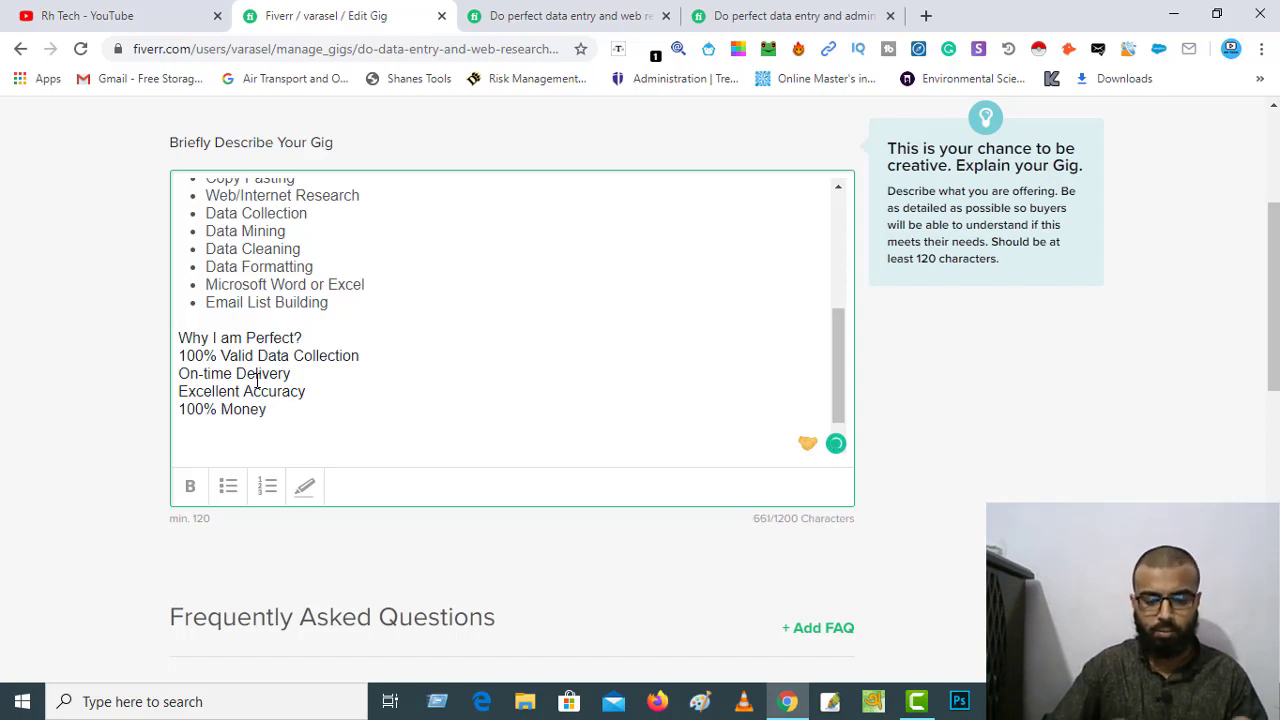
type("Back")
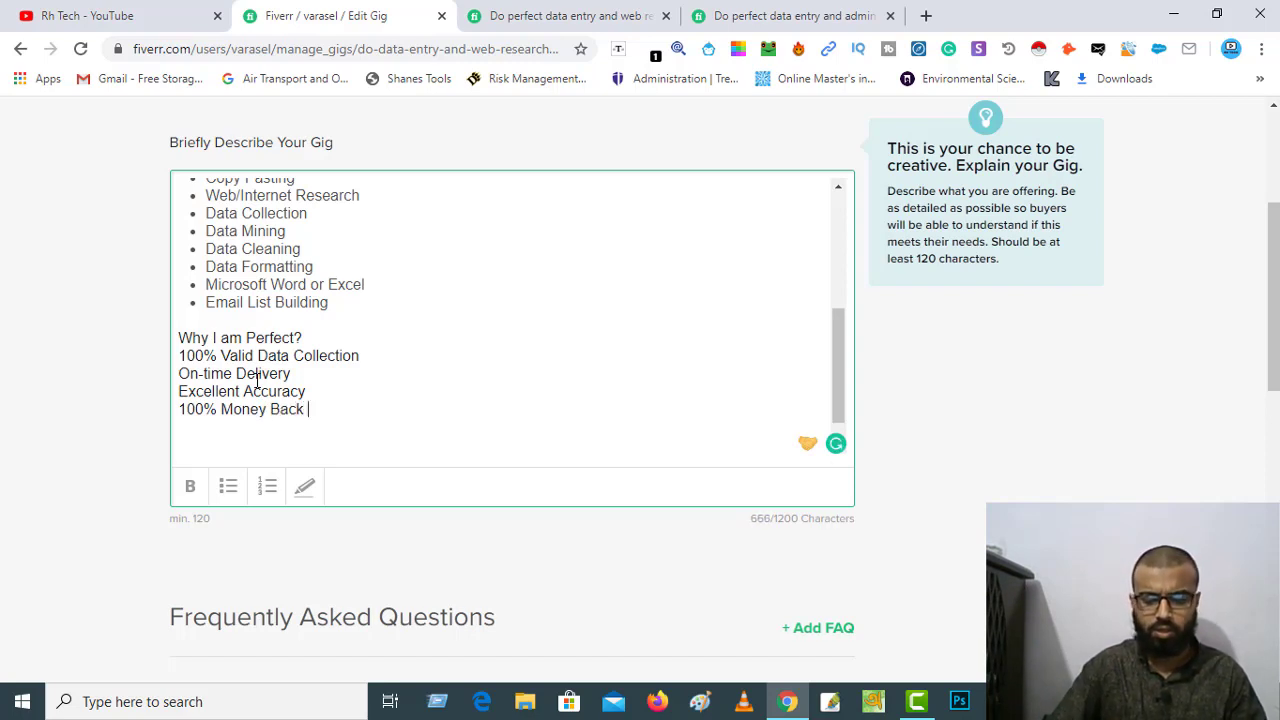
type(" Garun")
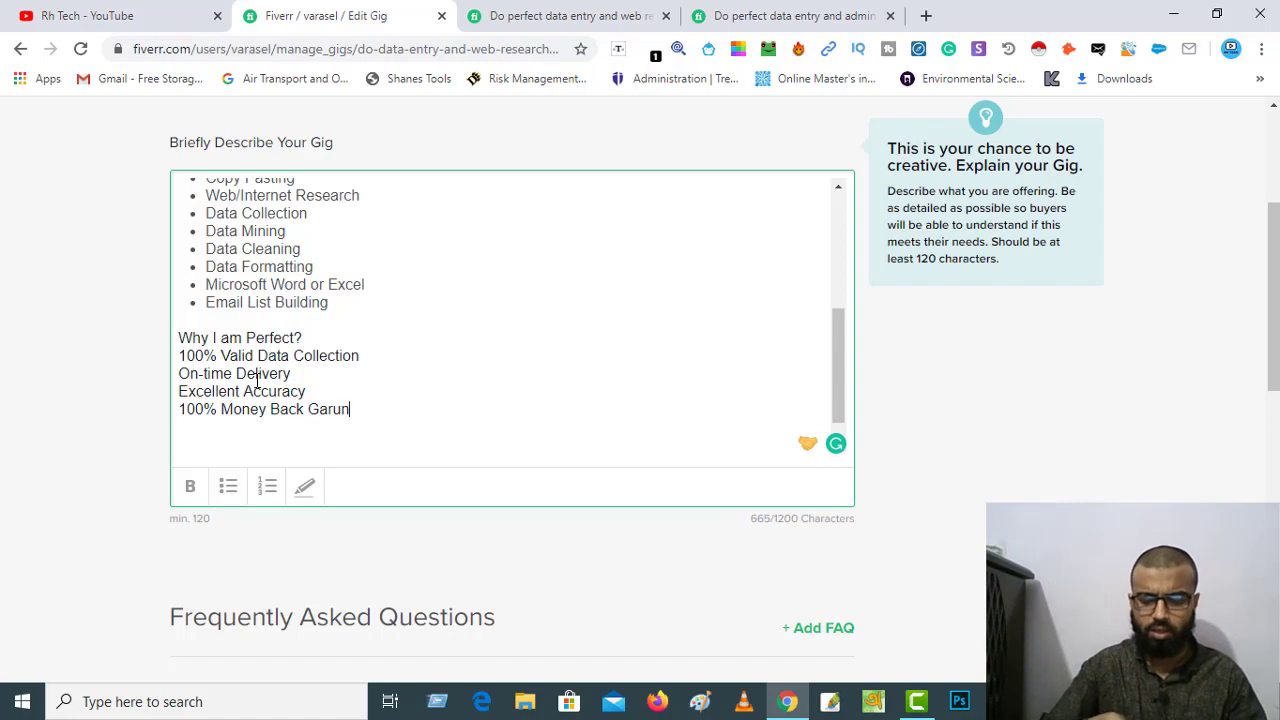
type("tee")
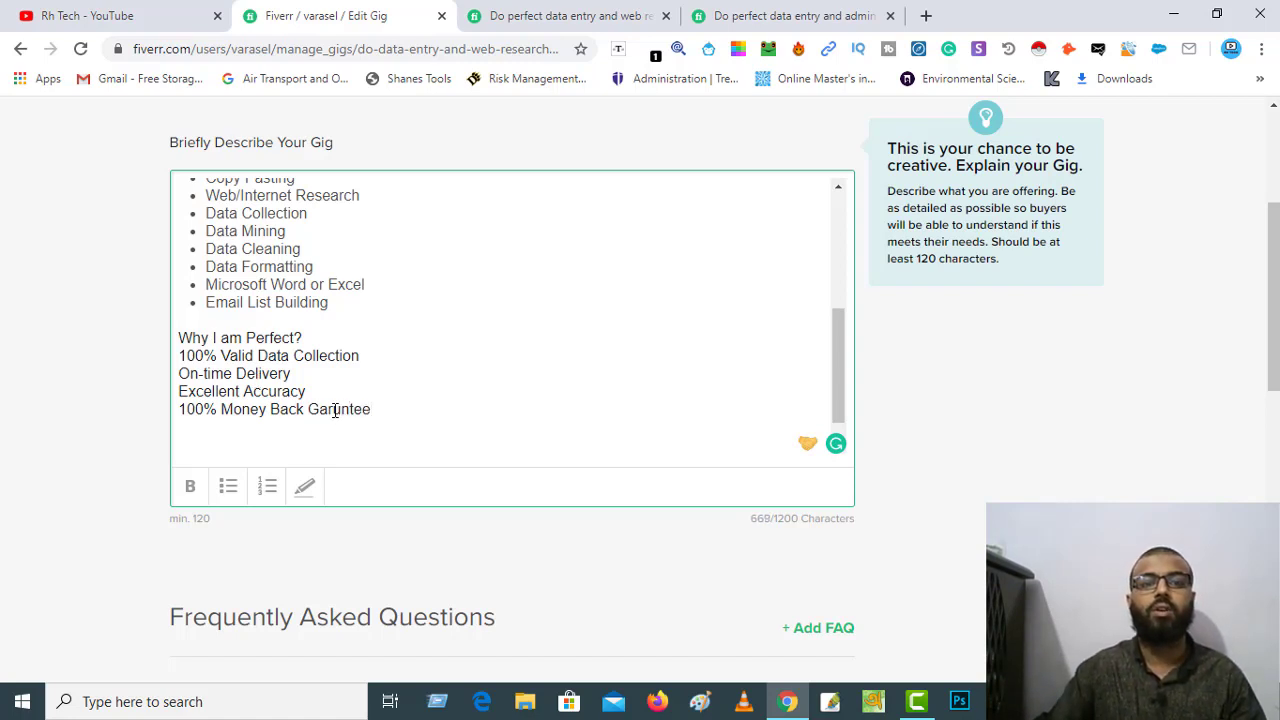
key("Return")
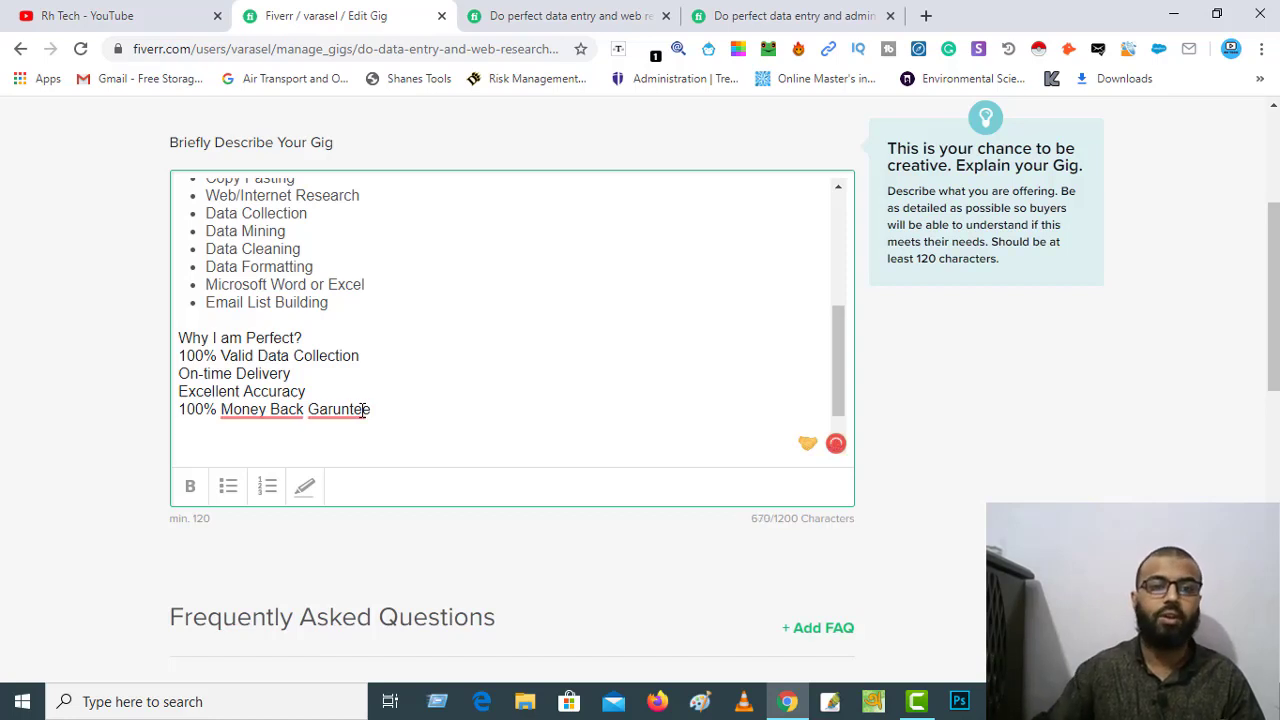
mouse_move(345, 409)
left_click(340, 287)
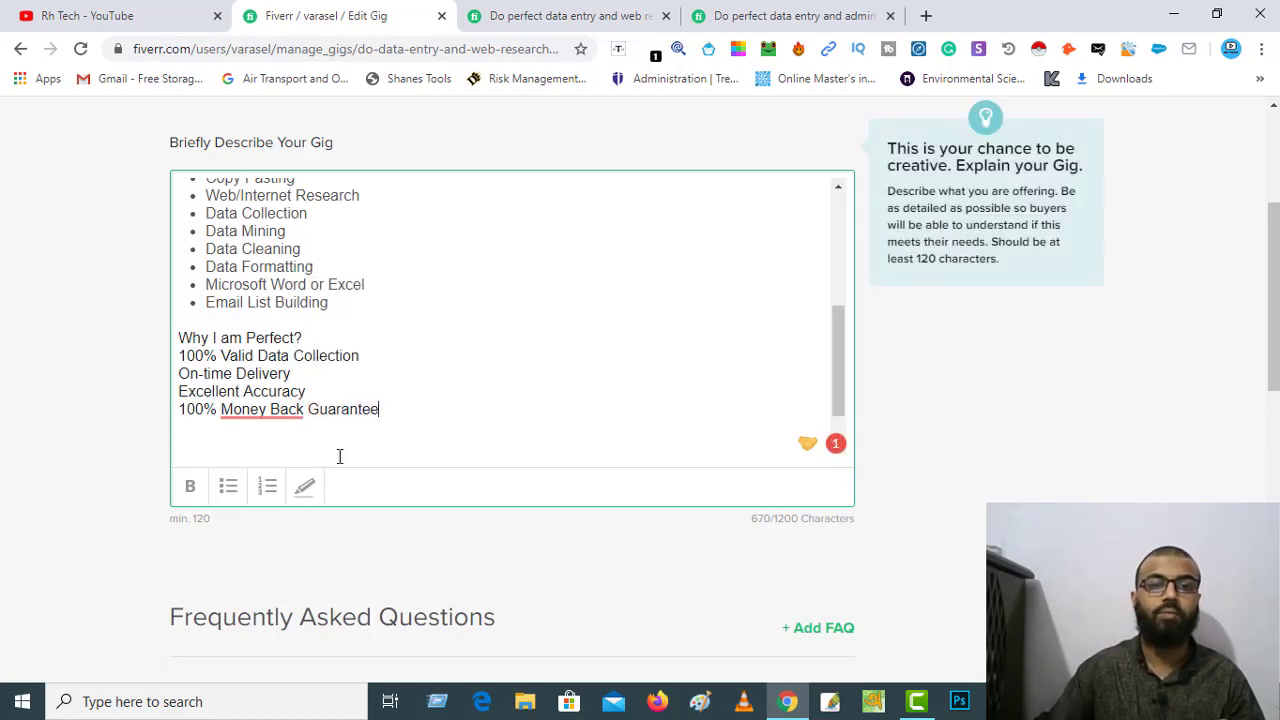
mouse_move(252, 409)
left_click(277, 330)
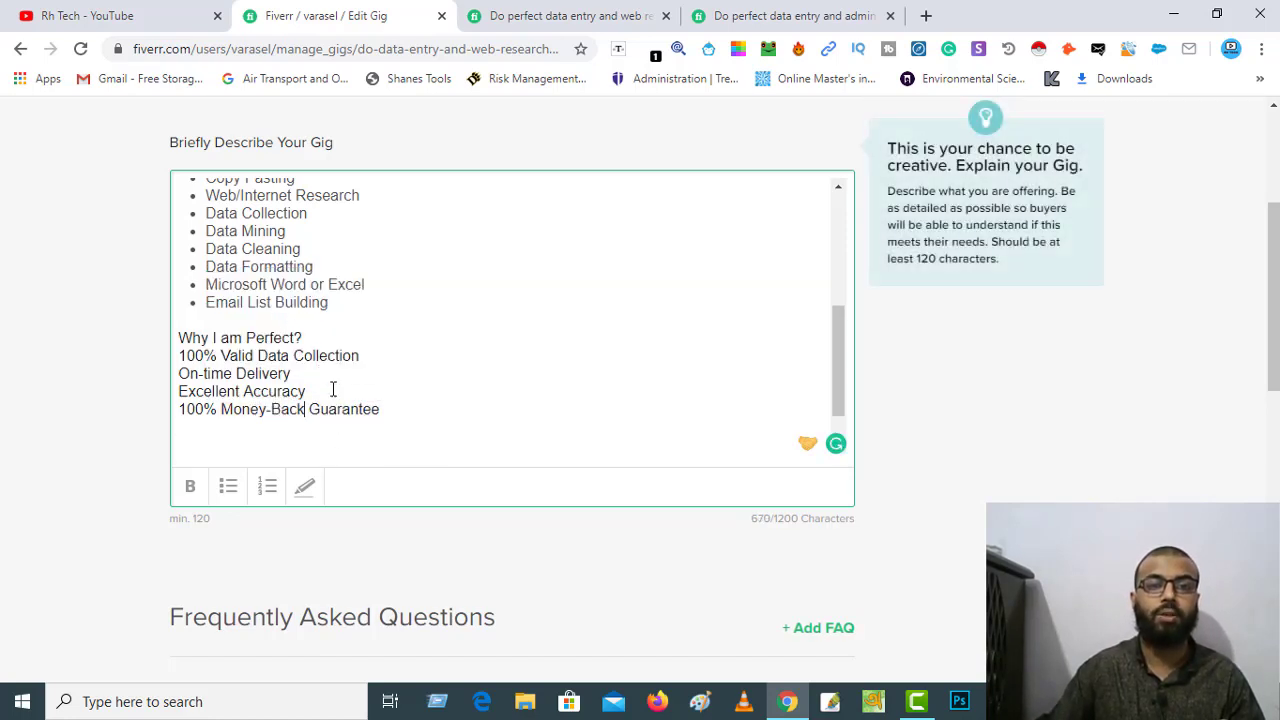
Turn the four lines under "Why I am Perfect?" into a bulleted list and insert an empty line below the heading.
left_click_drag(417, 408, 180, 356)
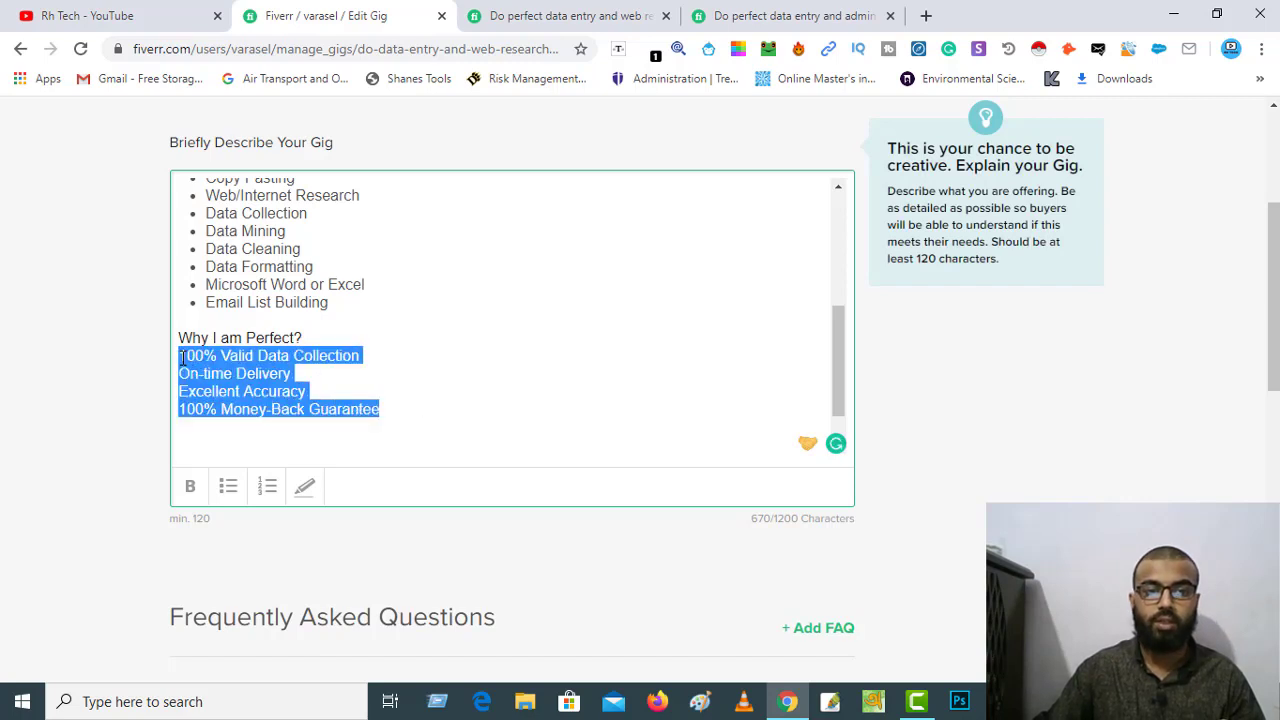
left_click(230, 487)
left_click(320, 343)
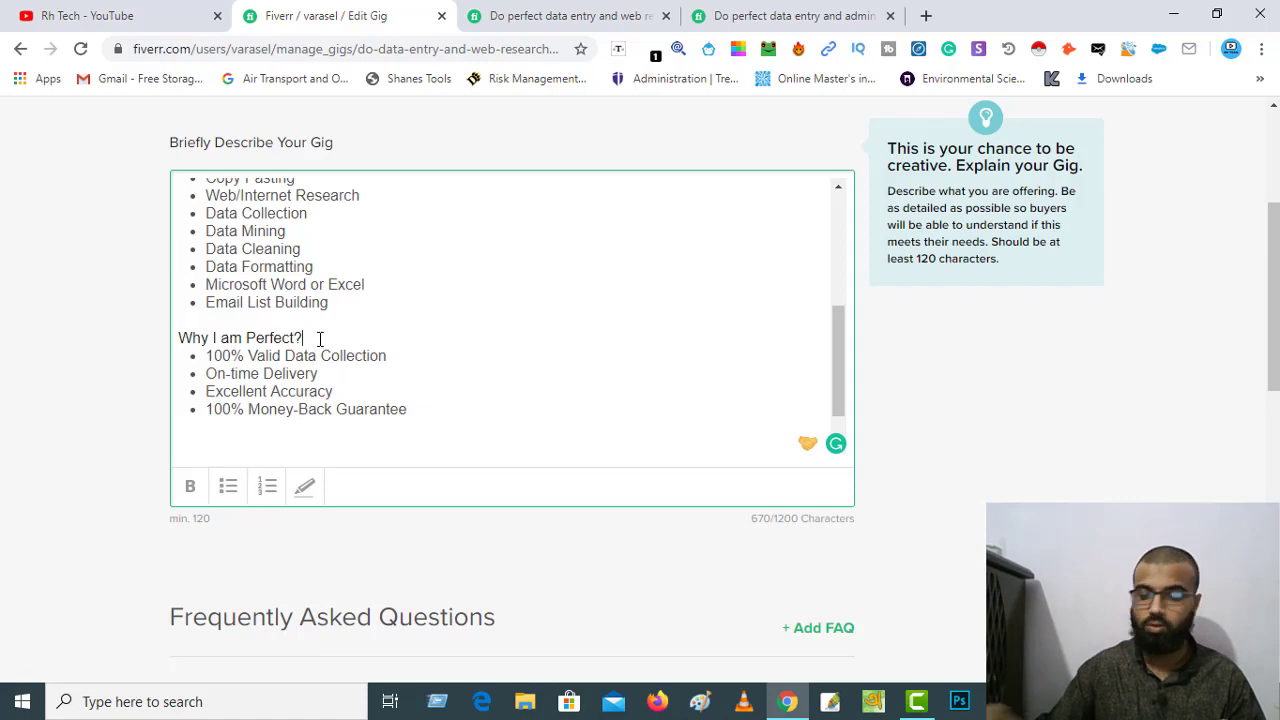
key("Return")
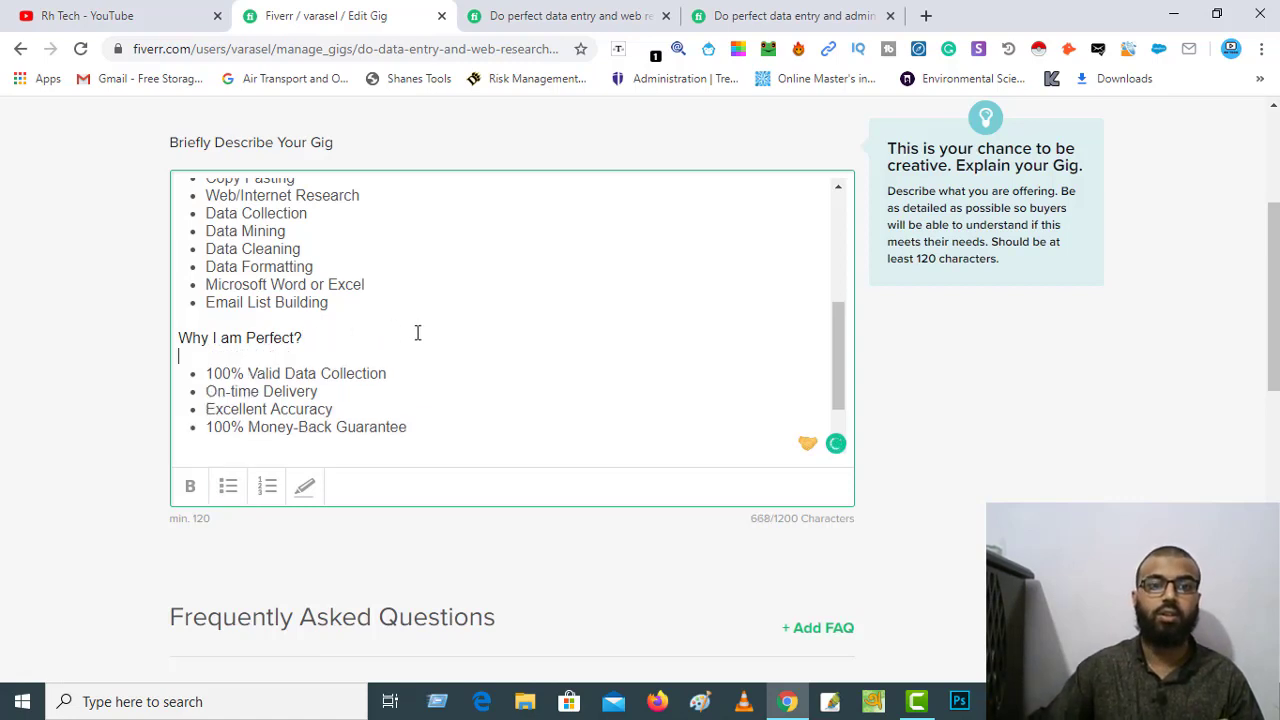
Add the plain-text heading "Note:" at the end of the description, below the second bulleted list, and start a new line.
key("ctrl+End")
type("N")
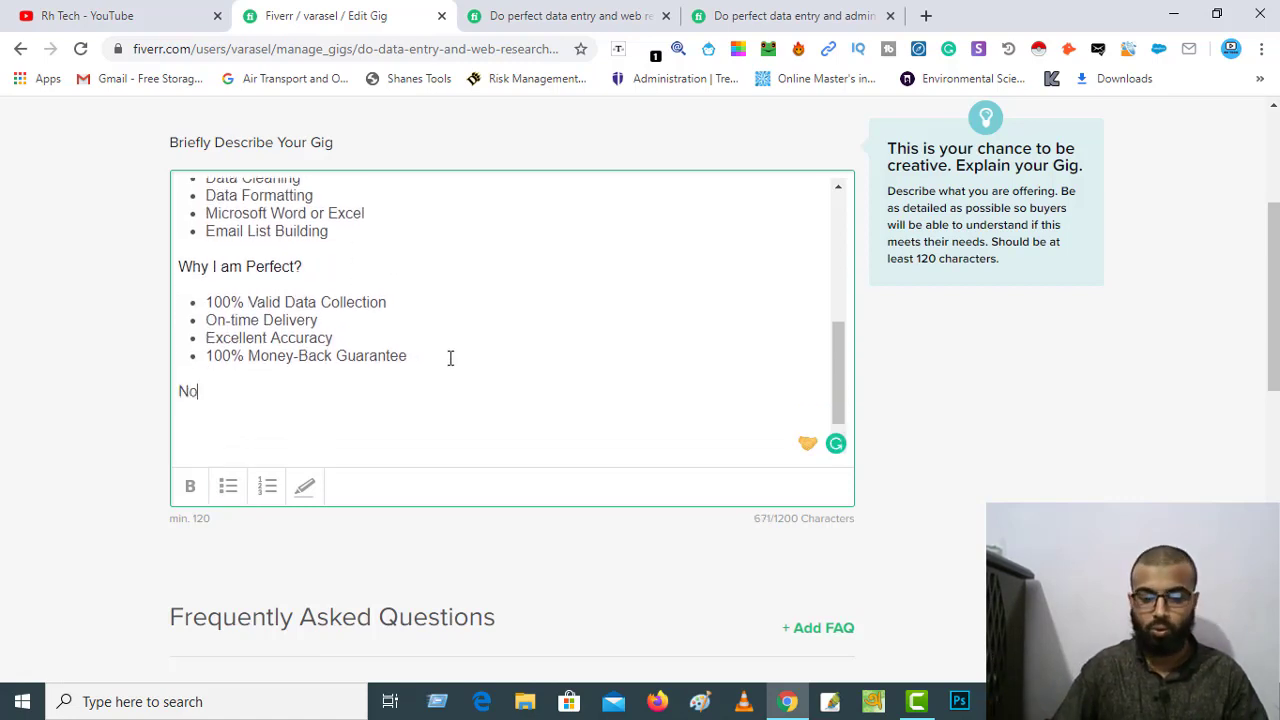
type("ote:")
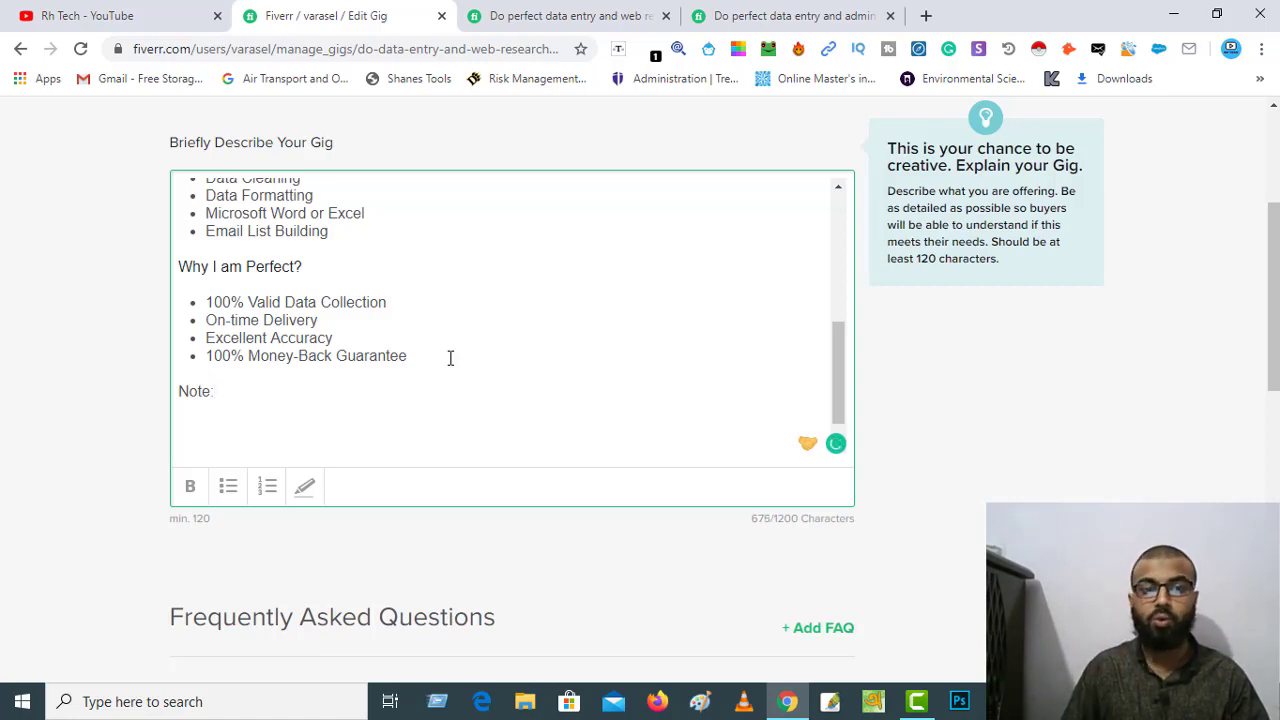
key("Return")
Write "If you have any question please message me first" below "Note:", applying the suggested spelling correction to "message".
type("I")
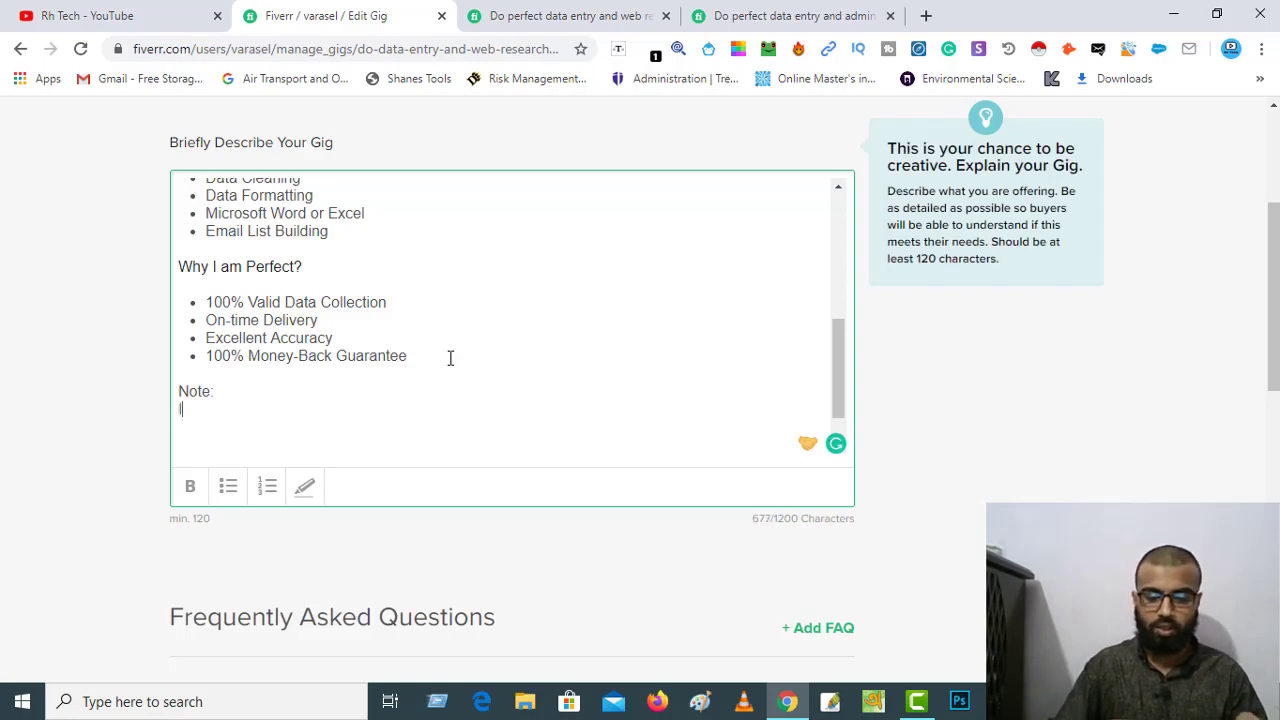
type("f")
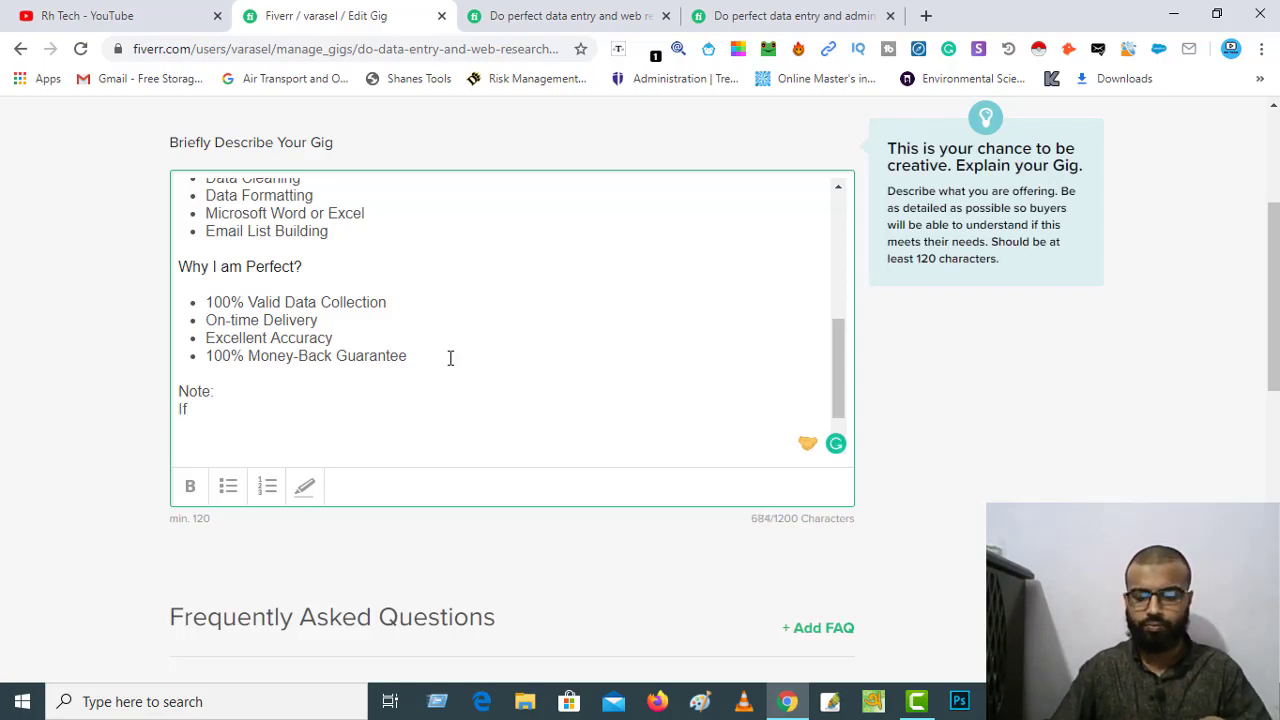
type(" you")
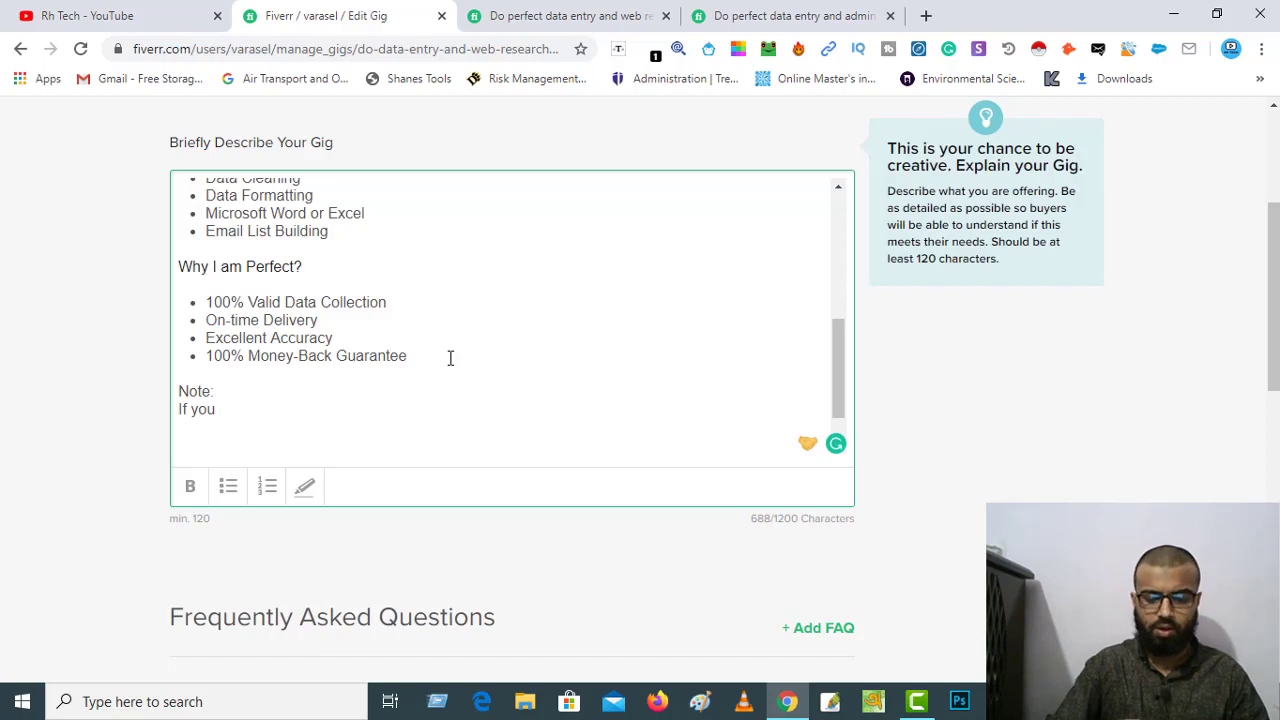
type(" have ")
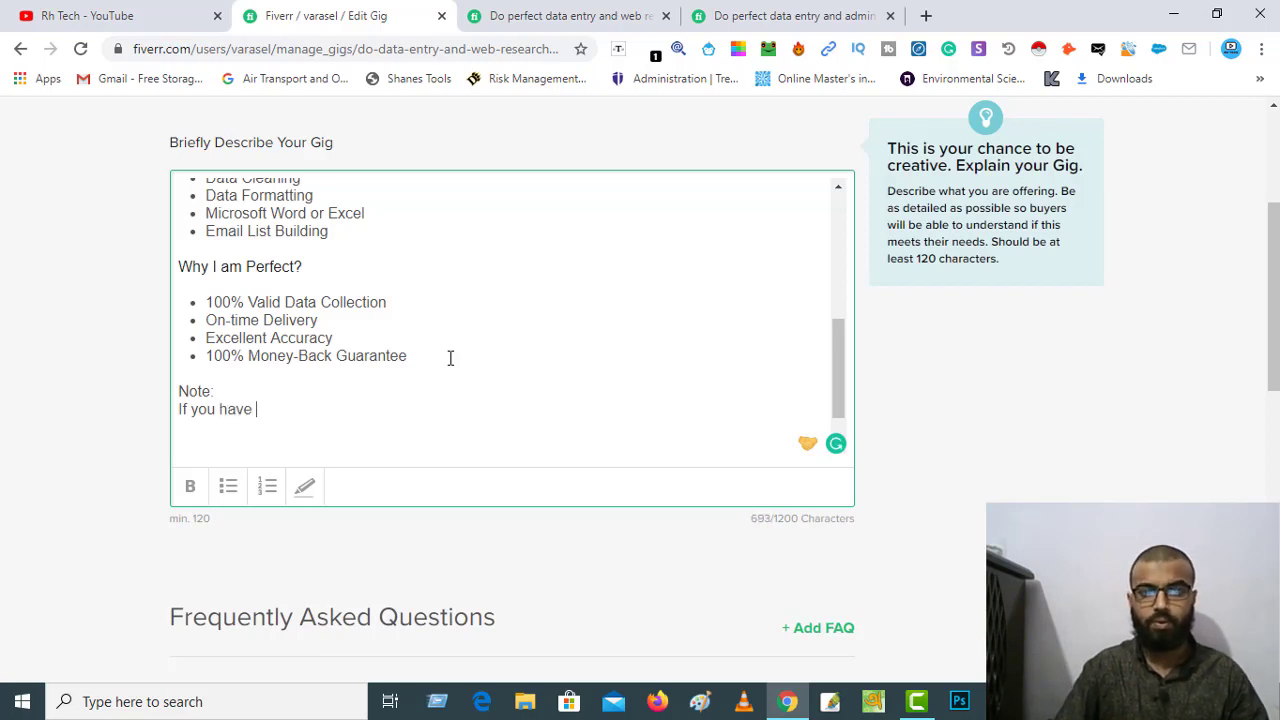
type("any")
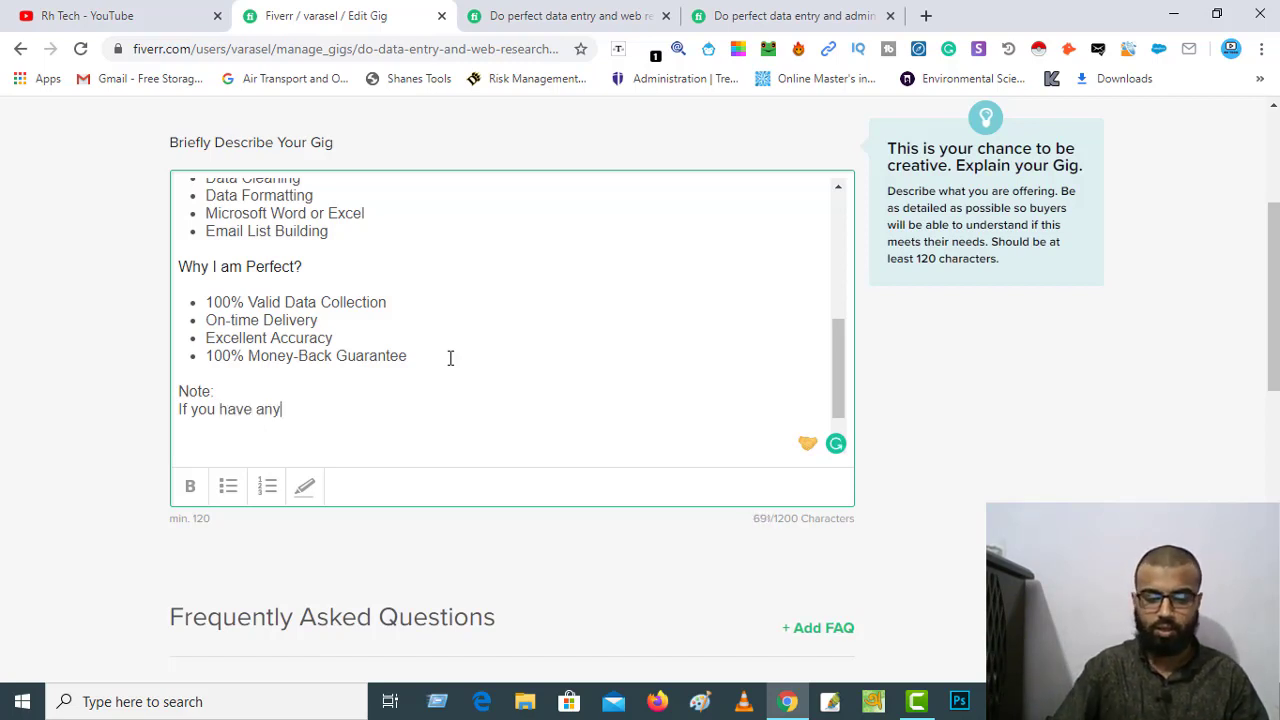
type(" ques")
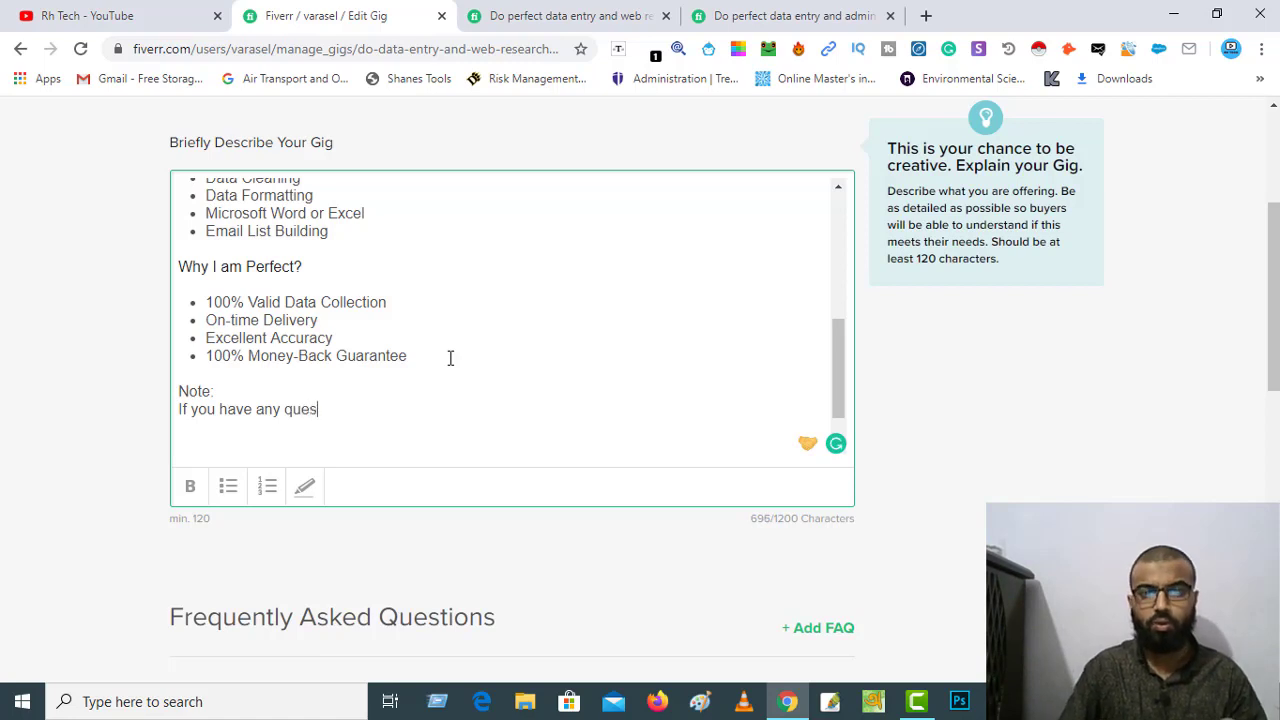
type("t")
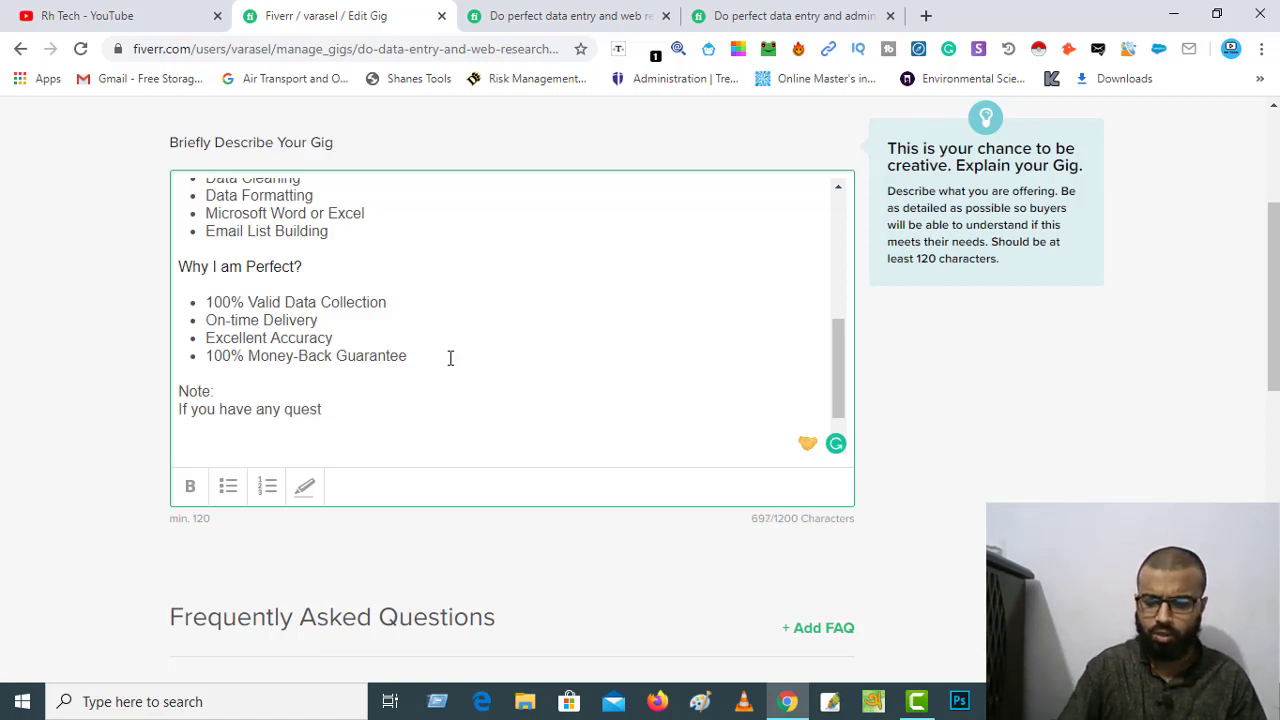
type("ion p")
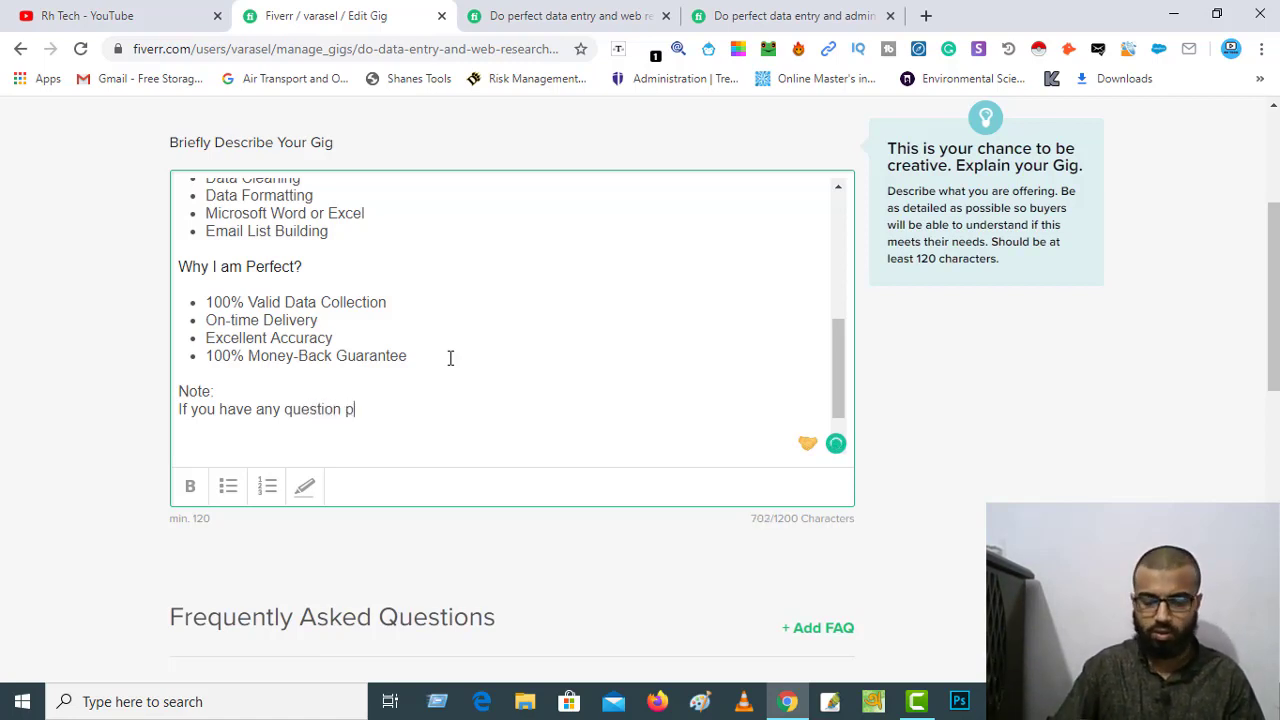
type("lease")
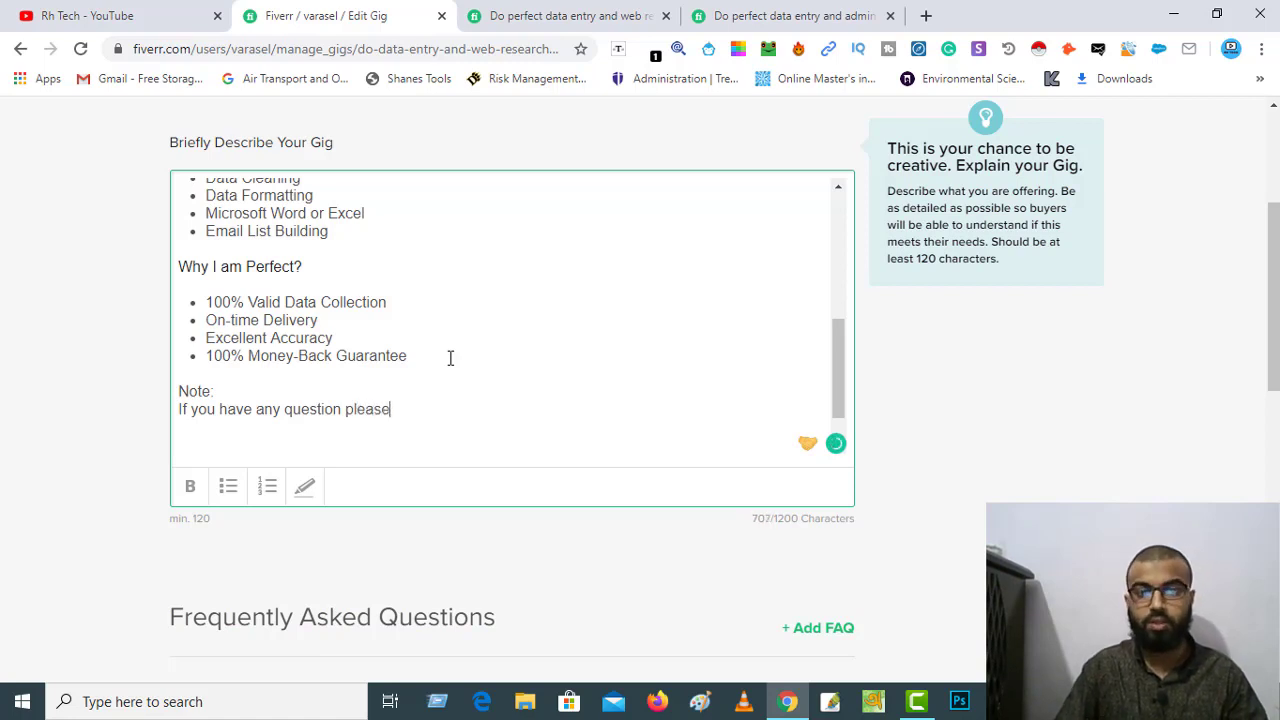
type(" masse")
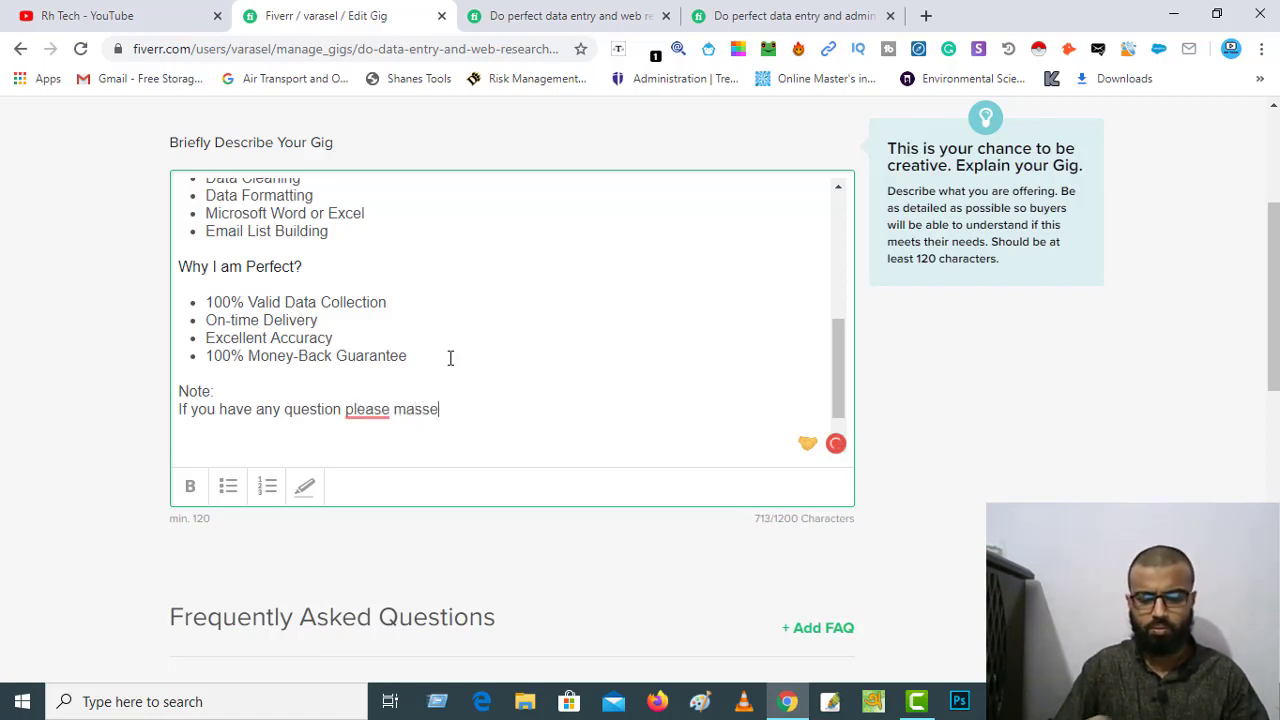
type("ge me ")
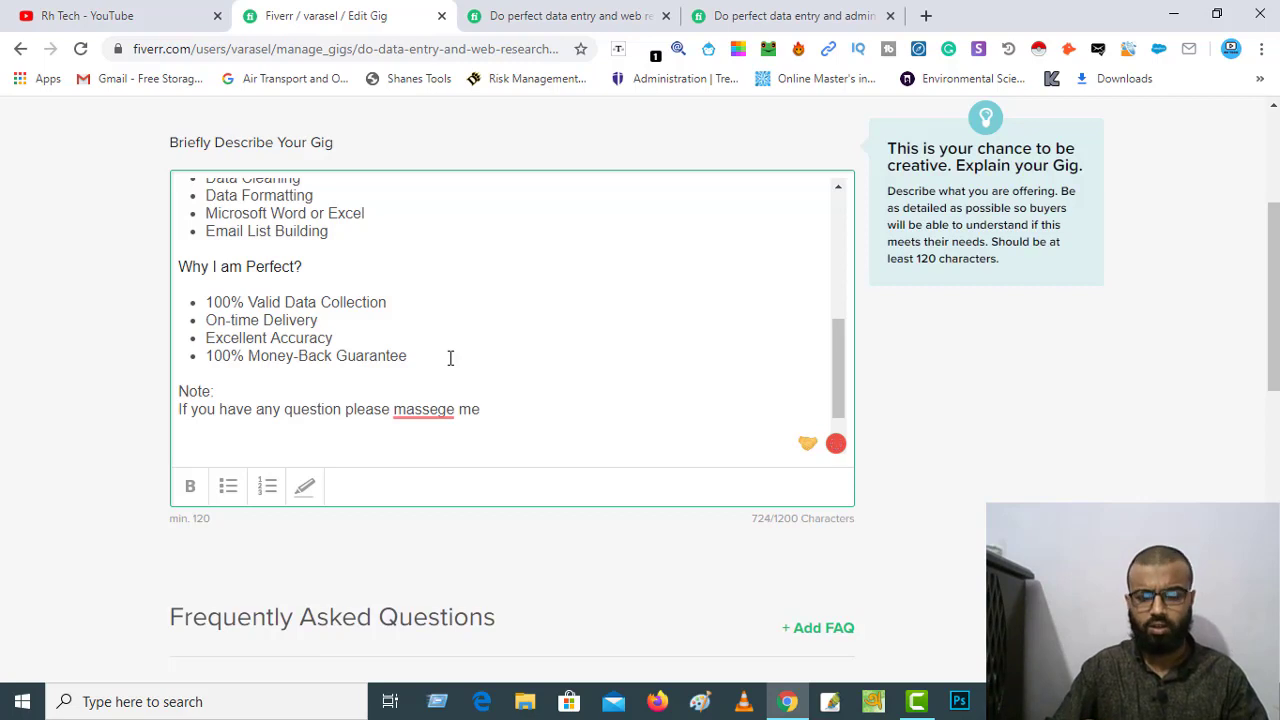
type("first")
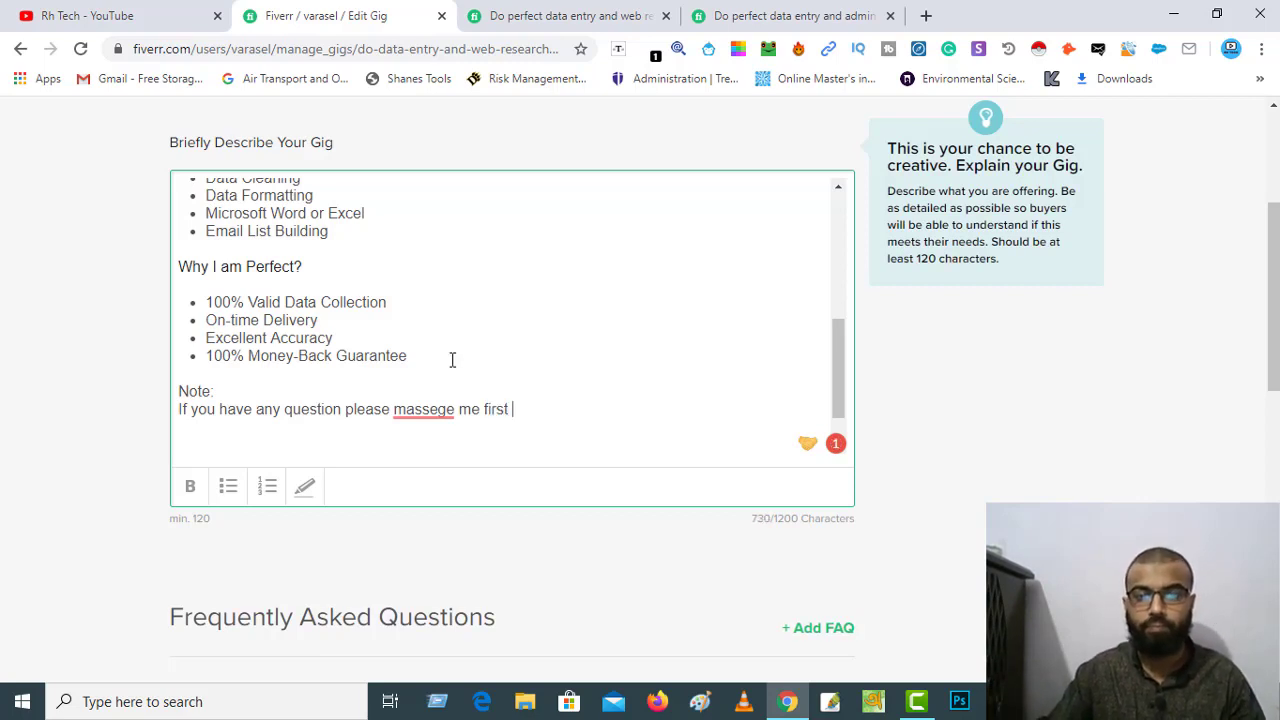
left_click(425, 409)
left_click(428, 288)
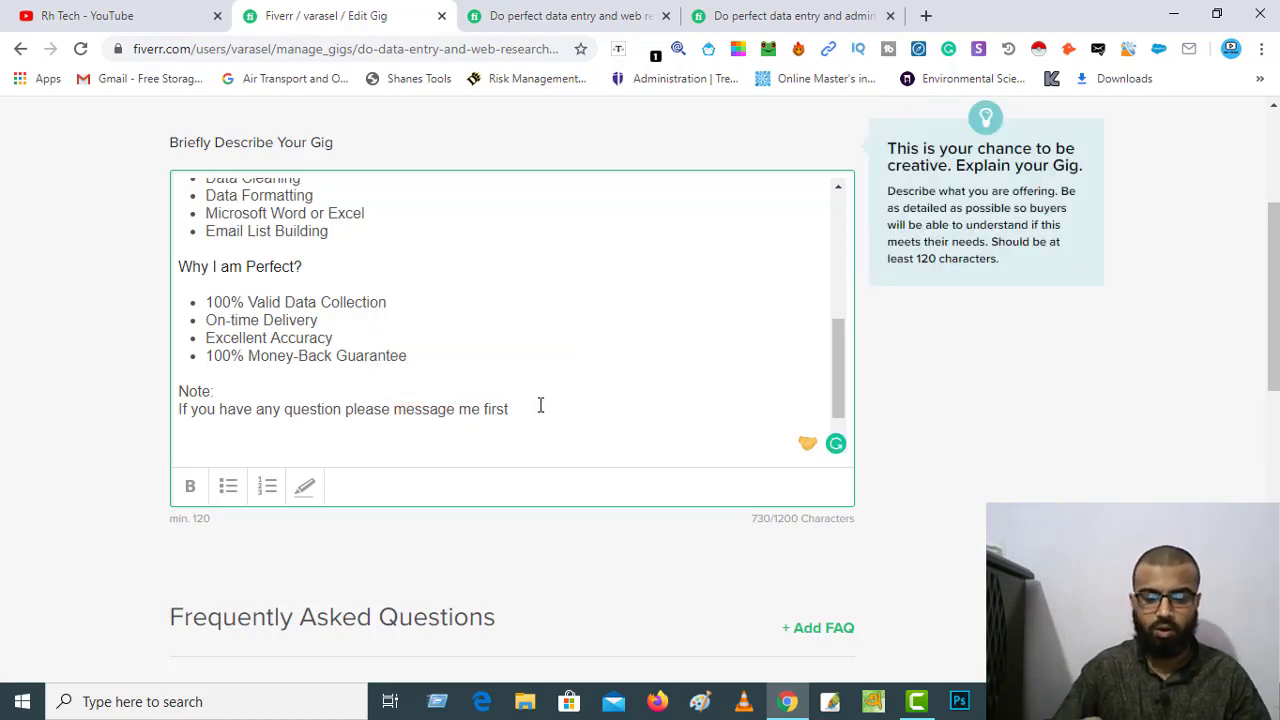
Continue the note with "or If you have any project please knock me first.", applying the suggested spelling correction to "knock".
type("st or I")
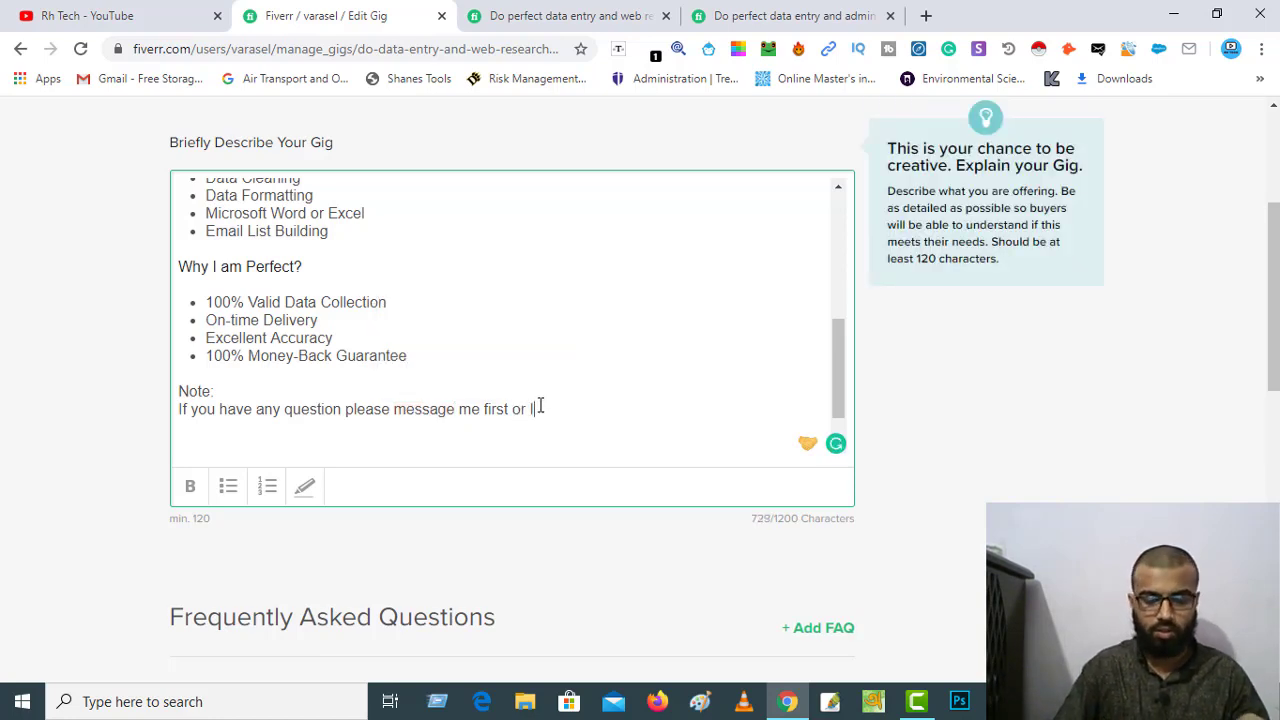
type("f")
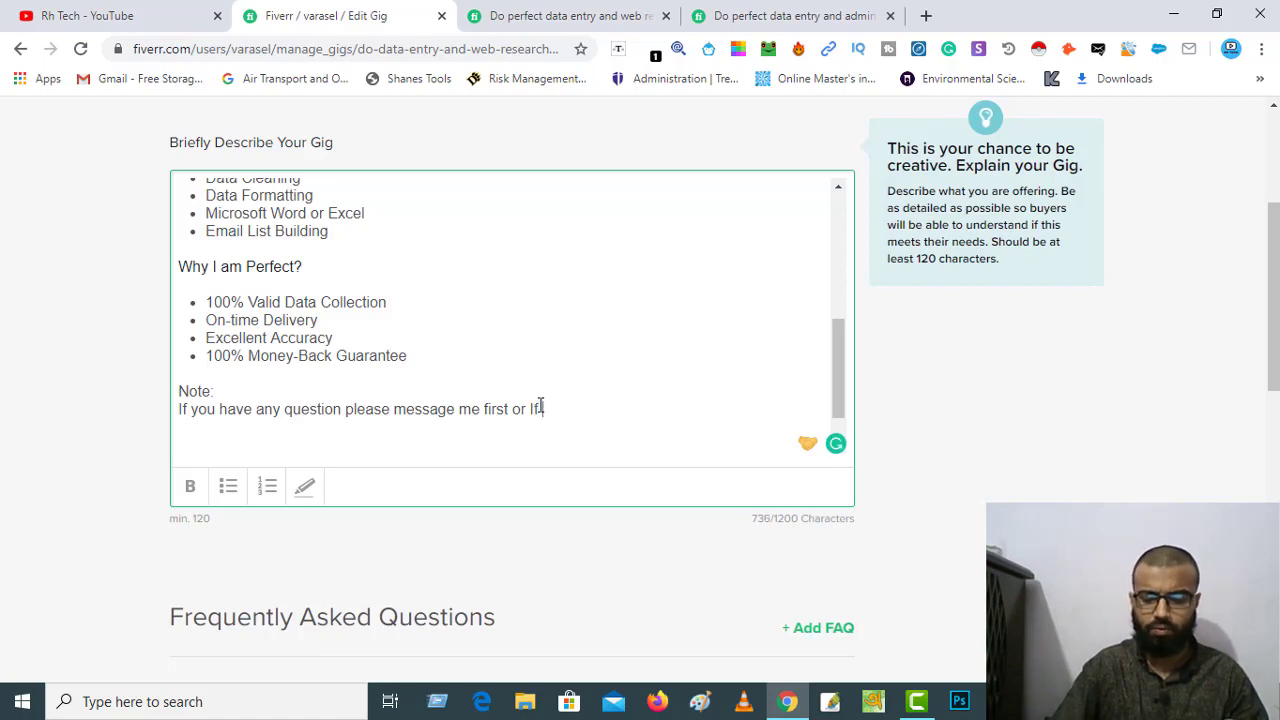
type(" you")
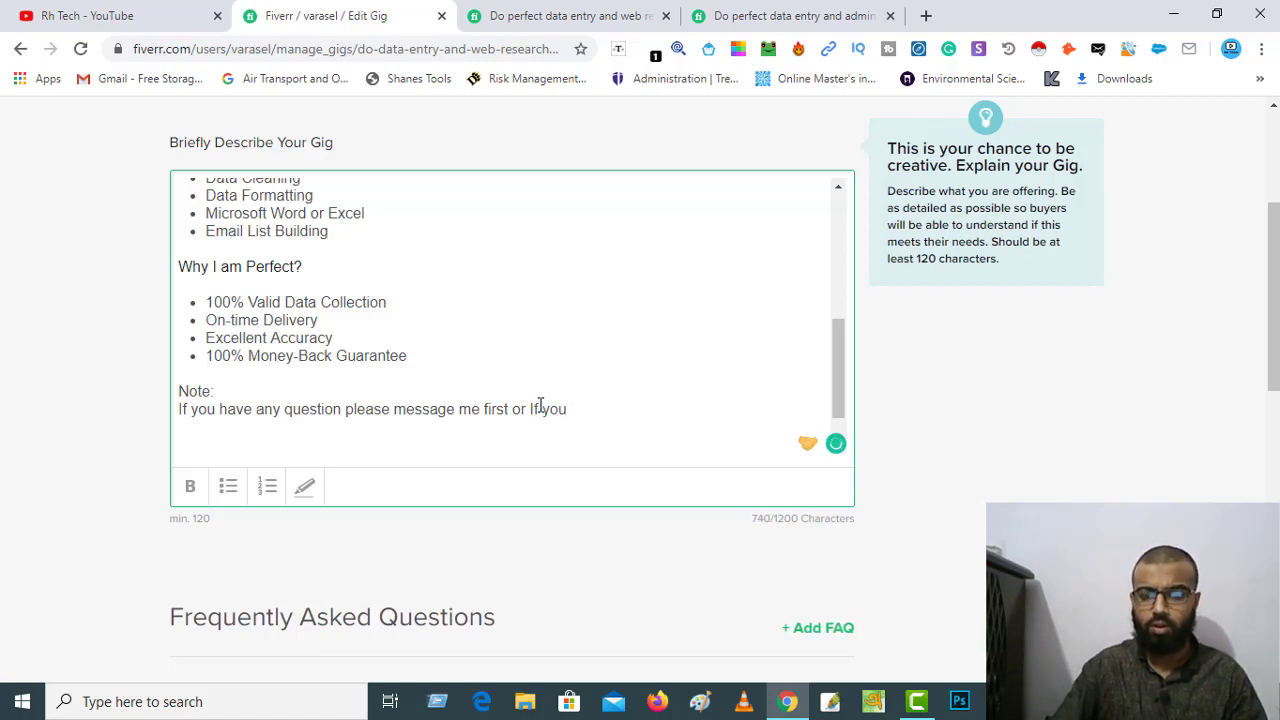
type(" have any")
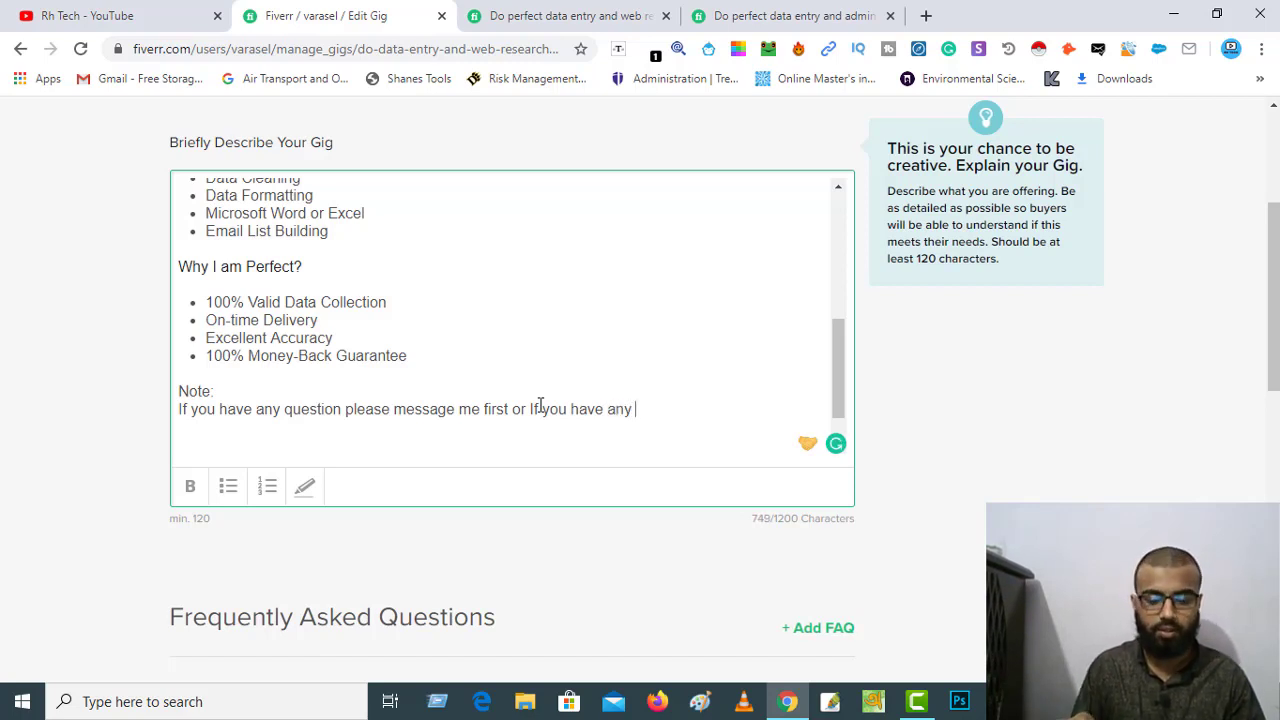
type("p")
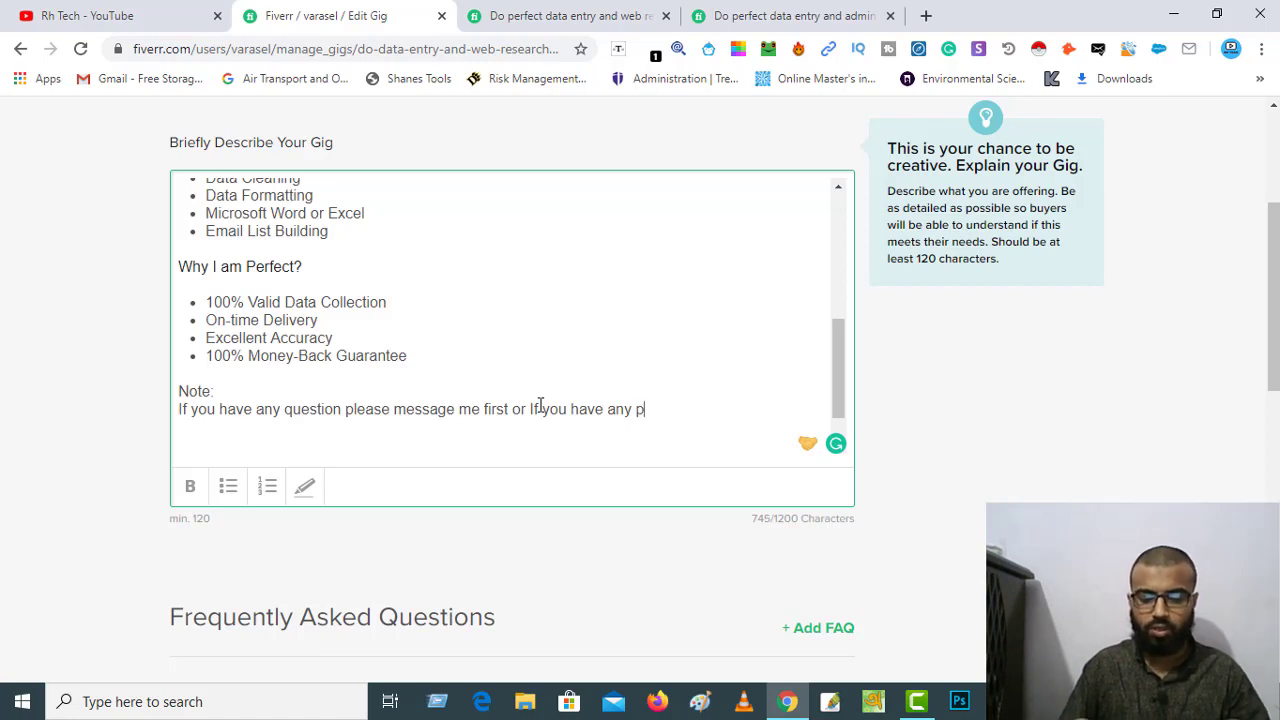
type("ro")
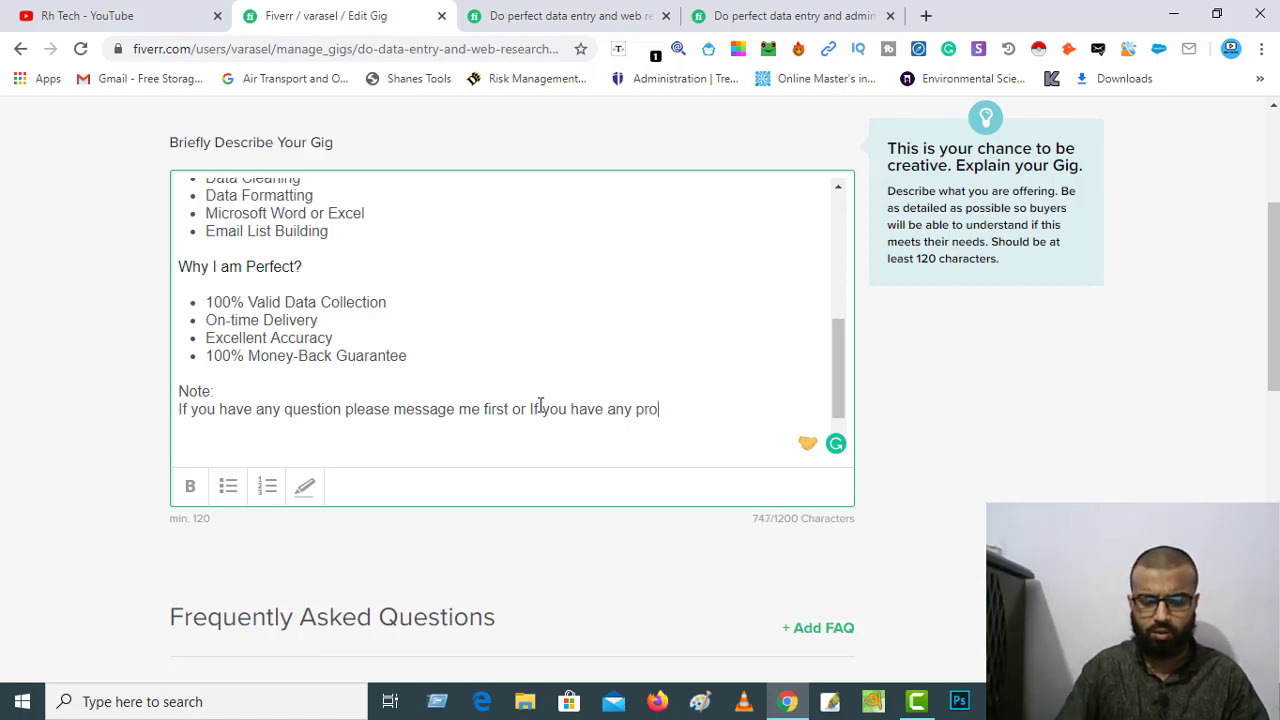
type("ject")
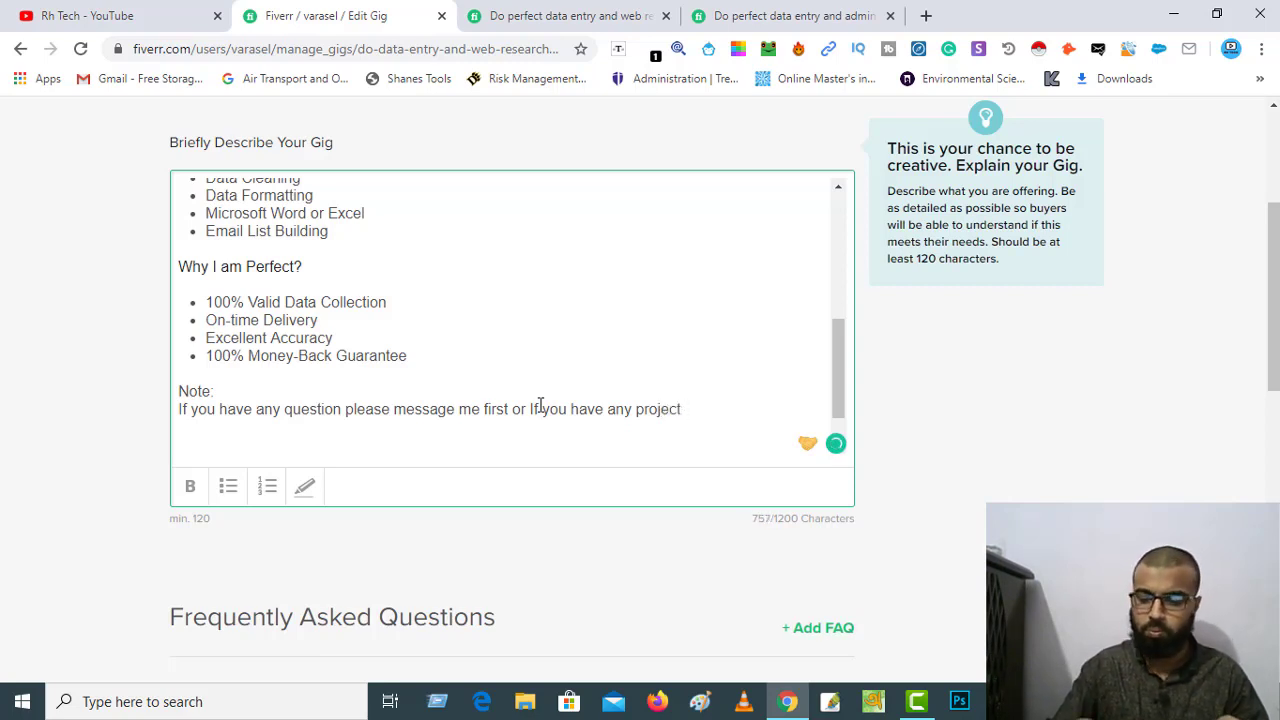
type(" please ")
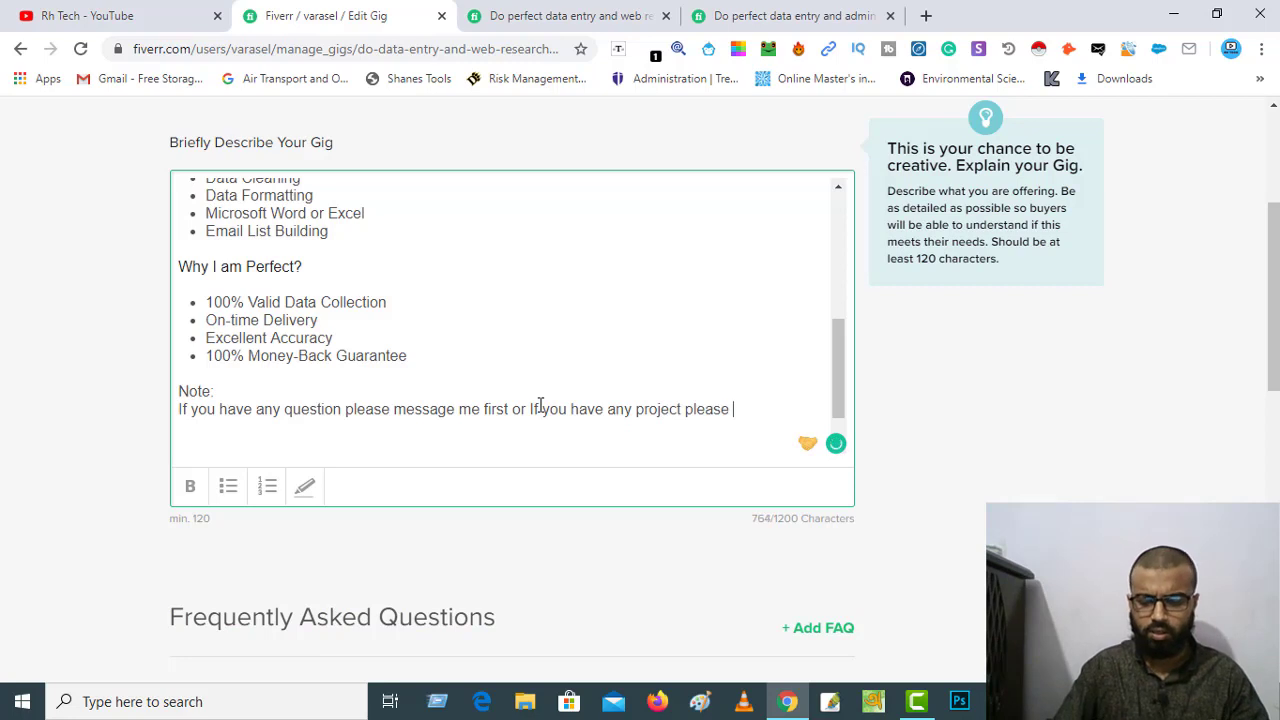
type("kno")
type("ok ")
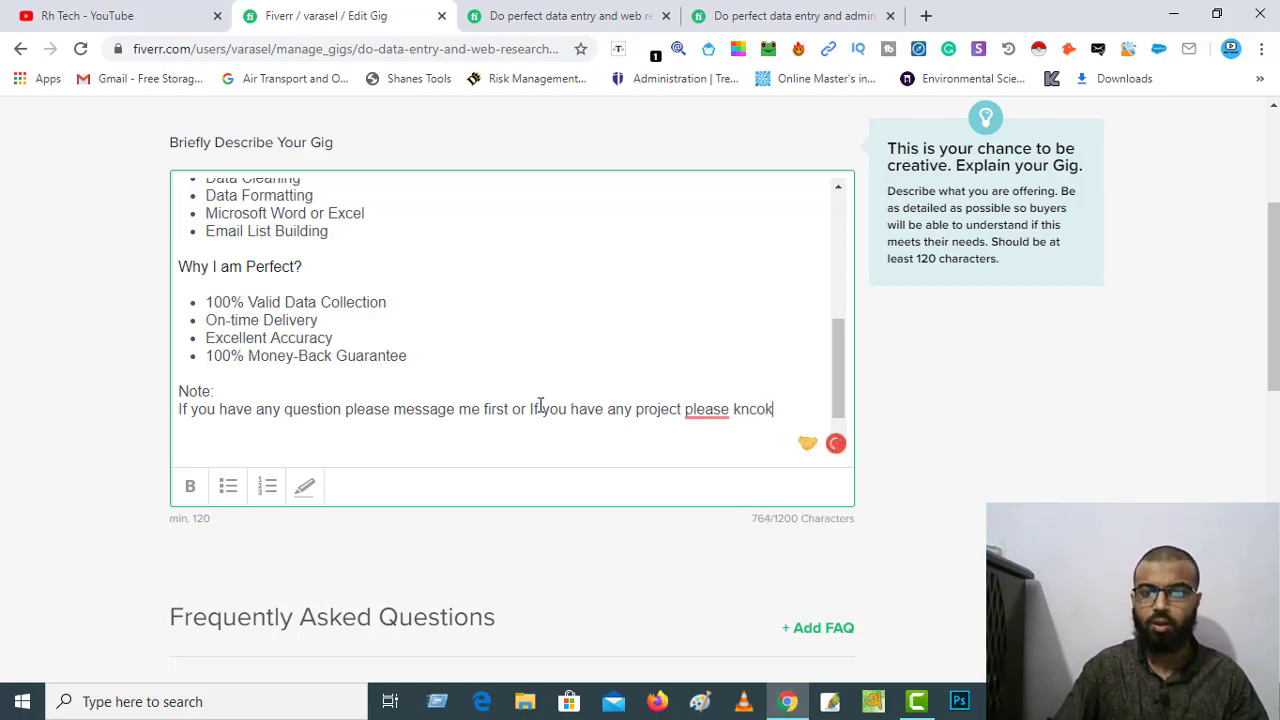
type("me f")
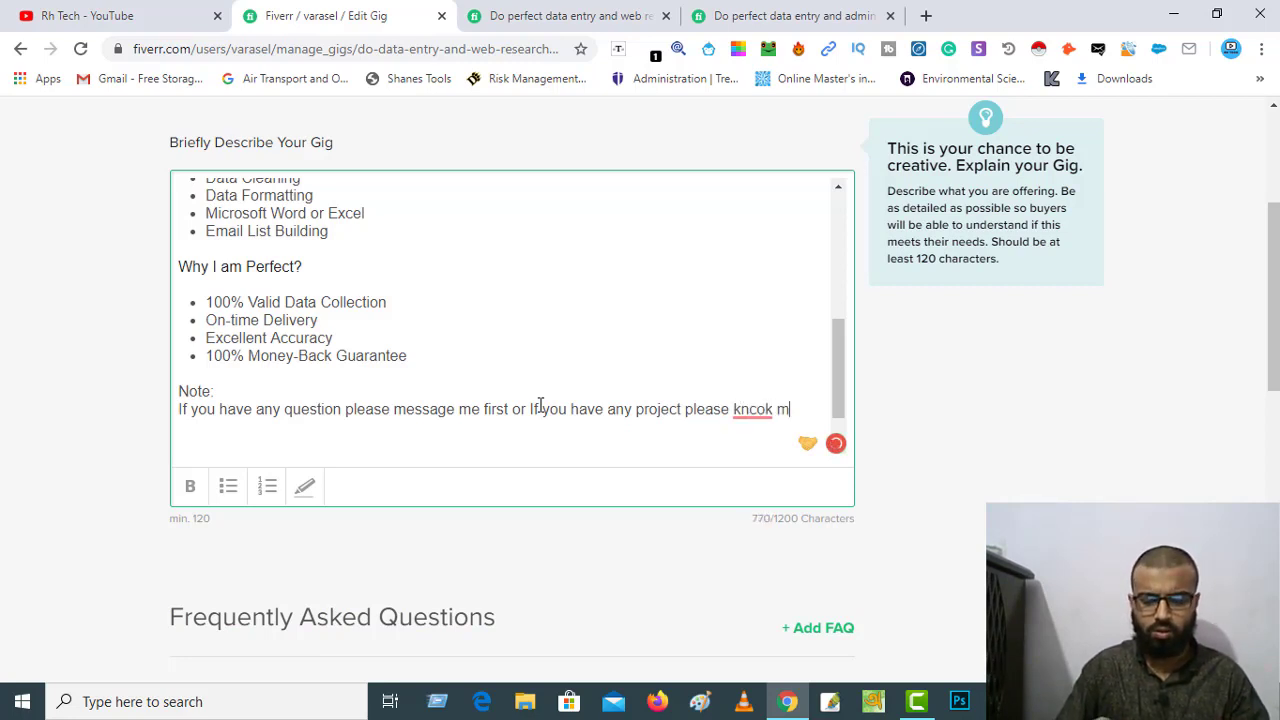
type("irst")
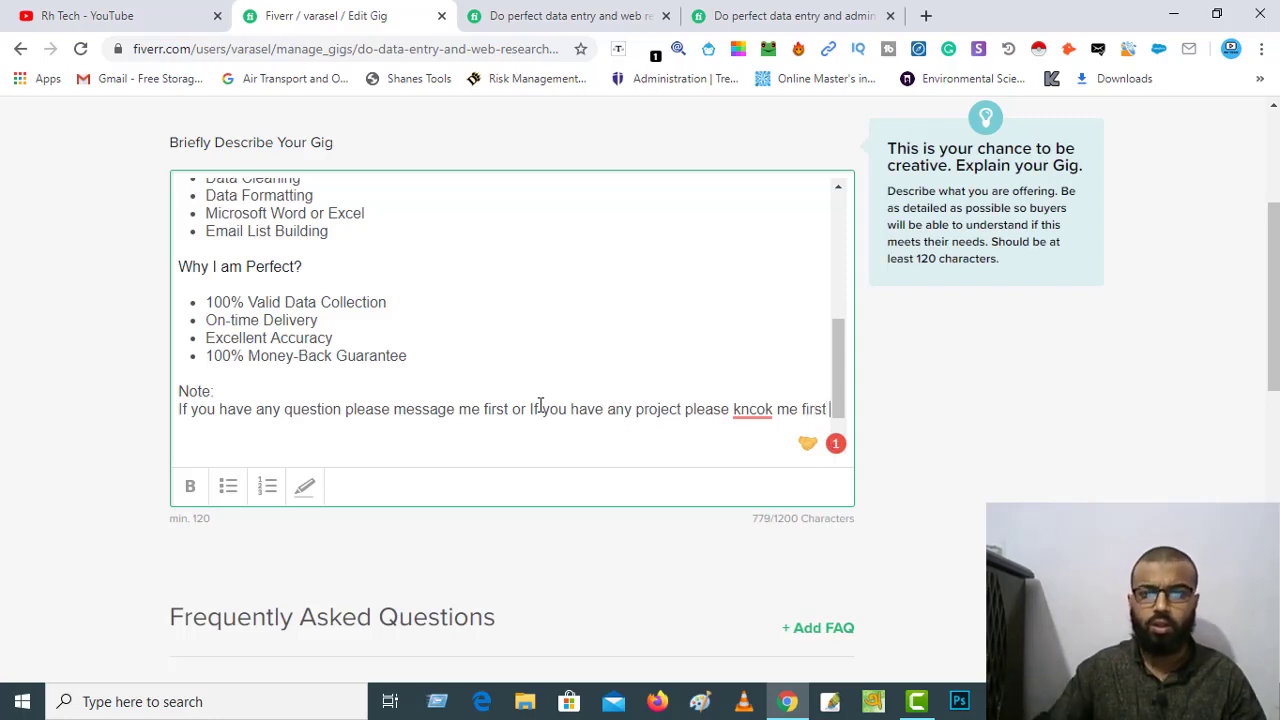
mouse_move(762, 409)
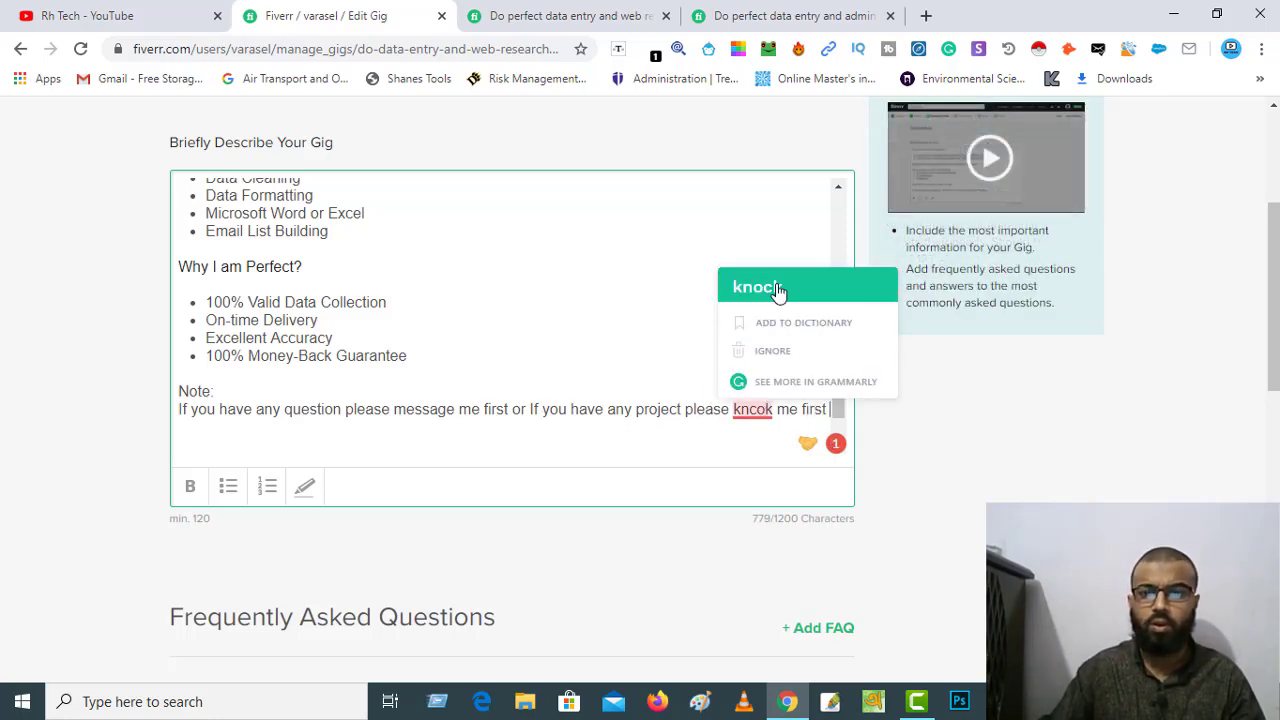
left_click(770, 289)
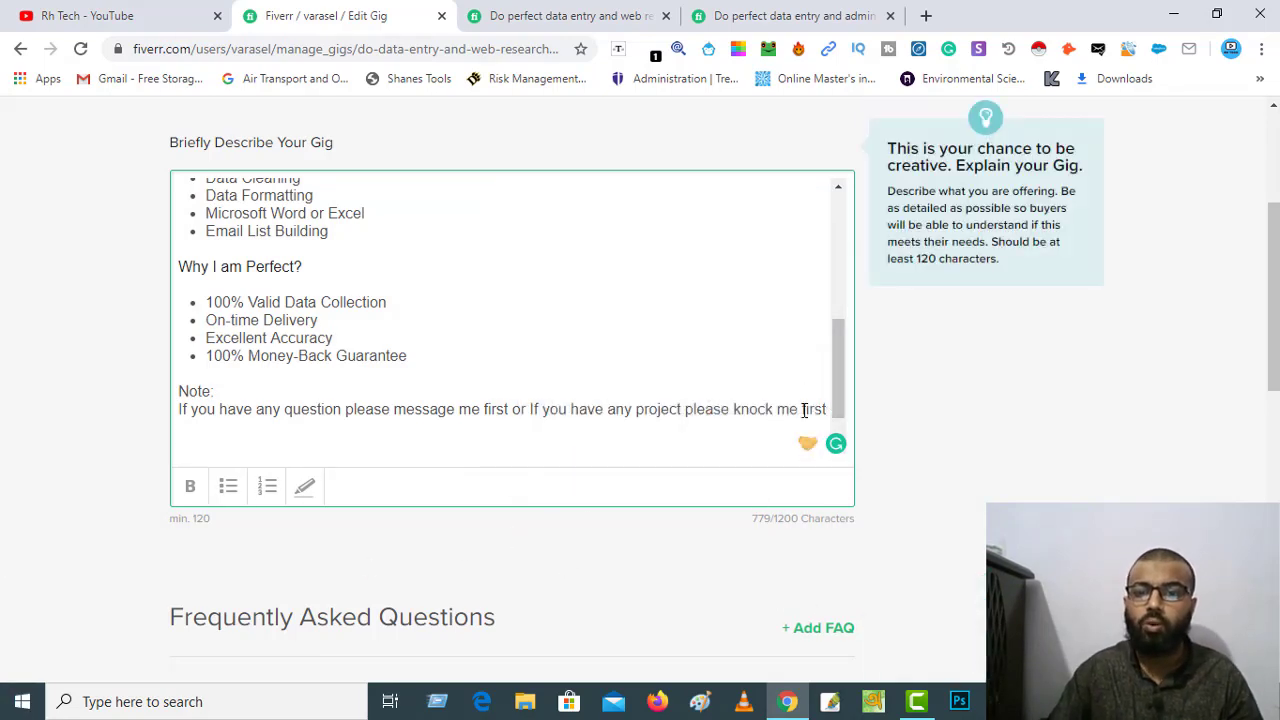
left_click(827, 408)
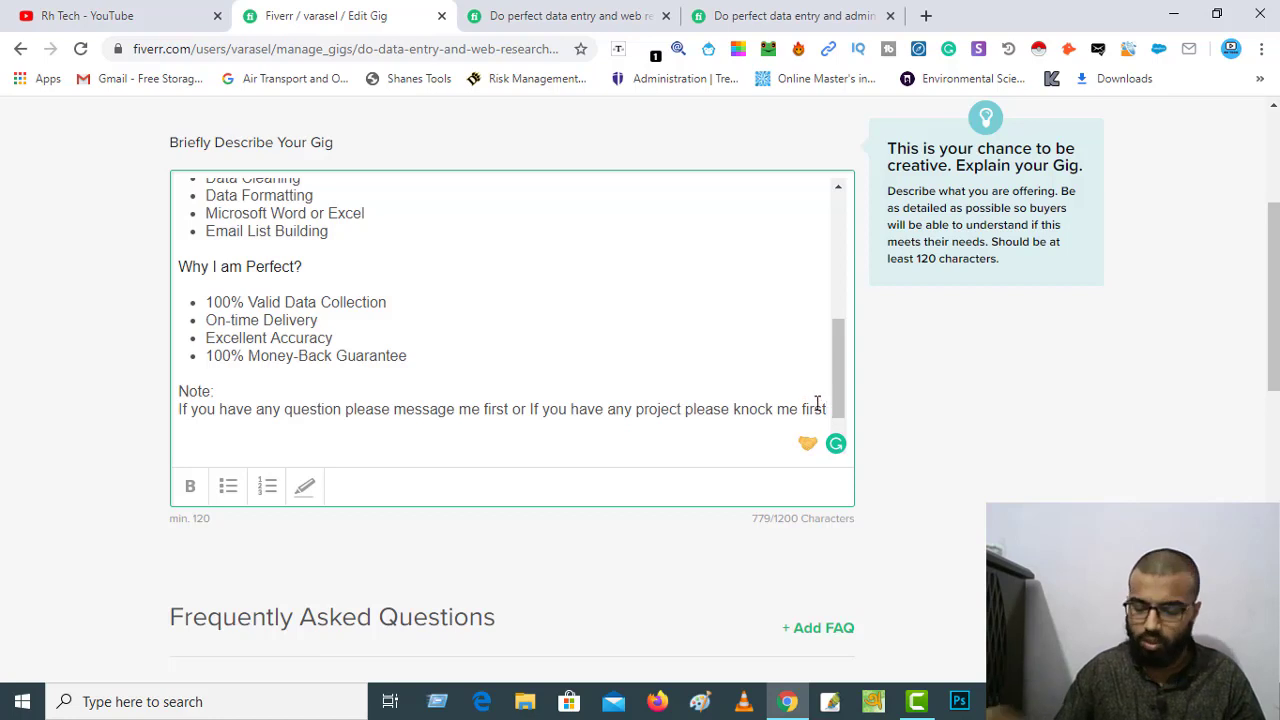
type(".")
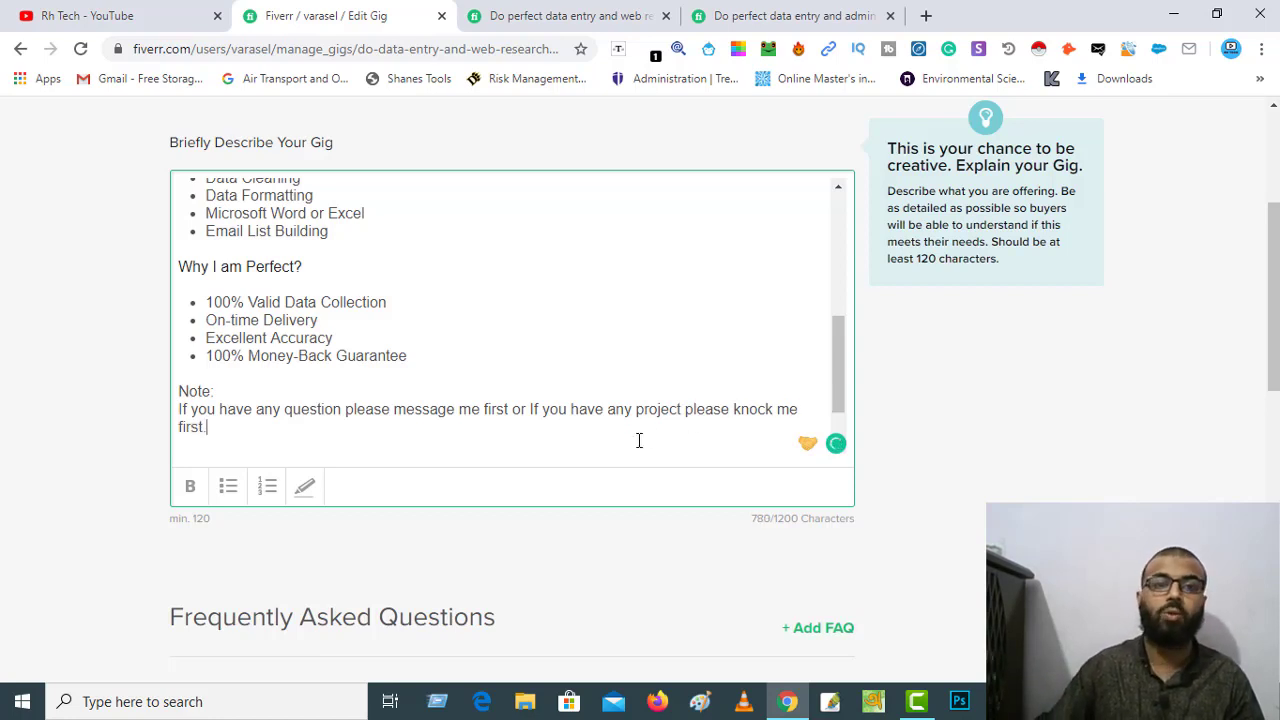
Make the headings "Note:" and "Why I am Perfect?" bold.
left_click_drag(220, 389, 180, 391)
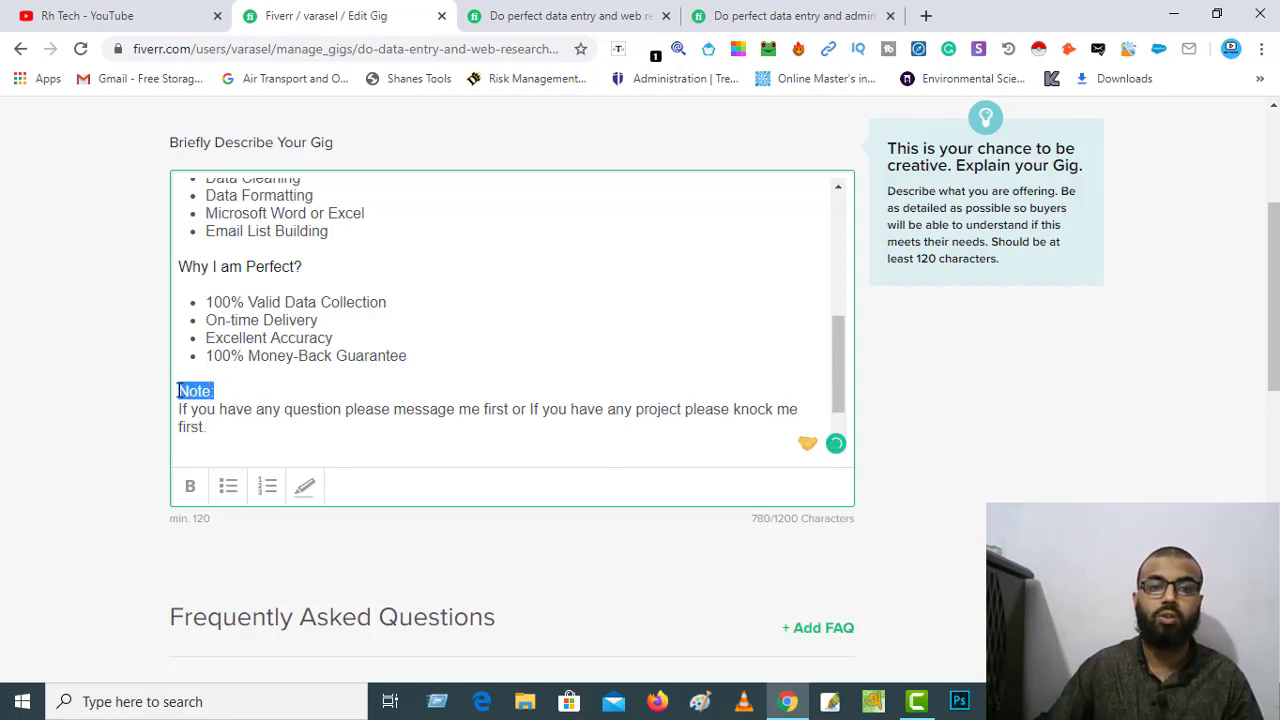
left_click(192, 489)
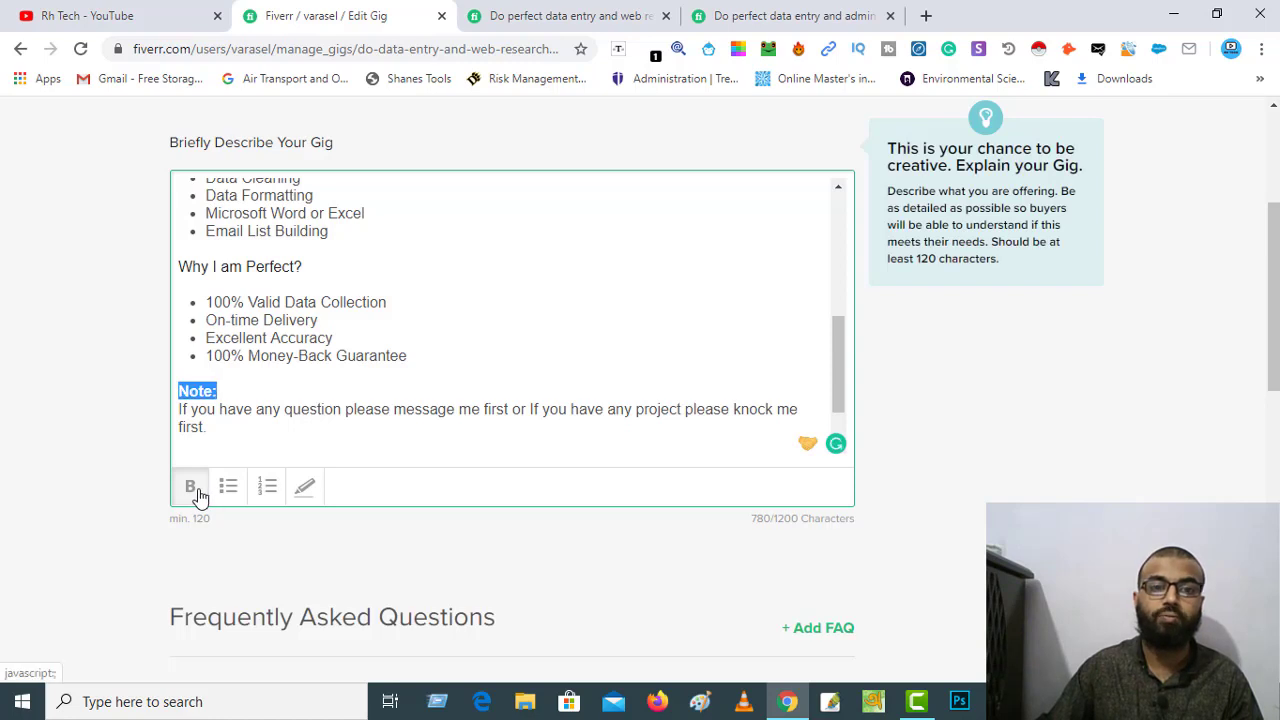
left_click(236, 409)
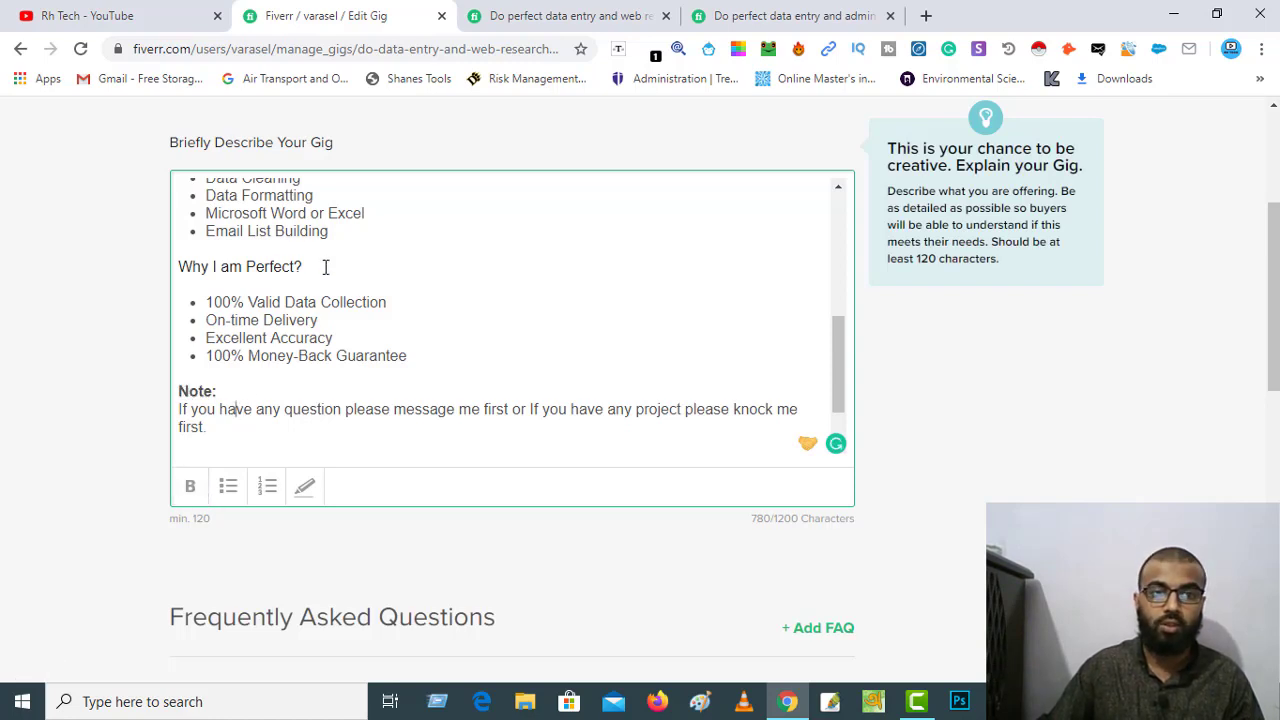
left_click_drag(325, 267, 178, 267)
left_click(190, 486)
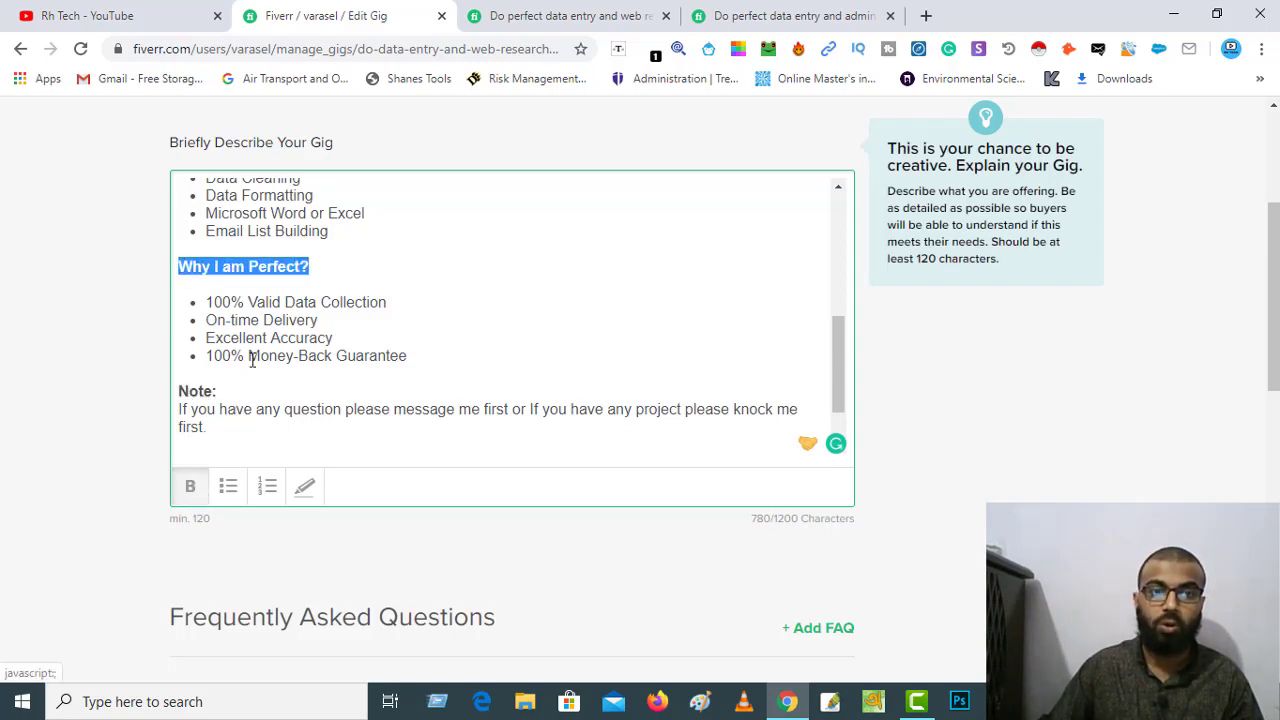
Make the heading "My Services which I will provide:" and the opening line "Welcome to My gig," bold.
scroll(300, 330, "up", 5)
left_click_drag(395, 294, 178, 294)
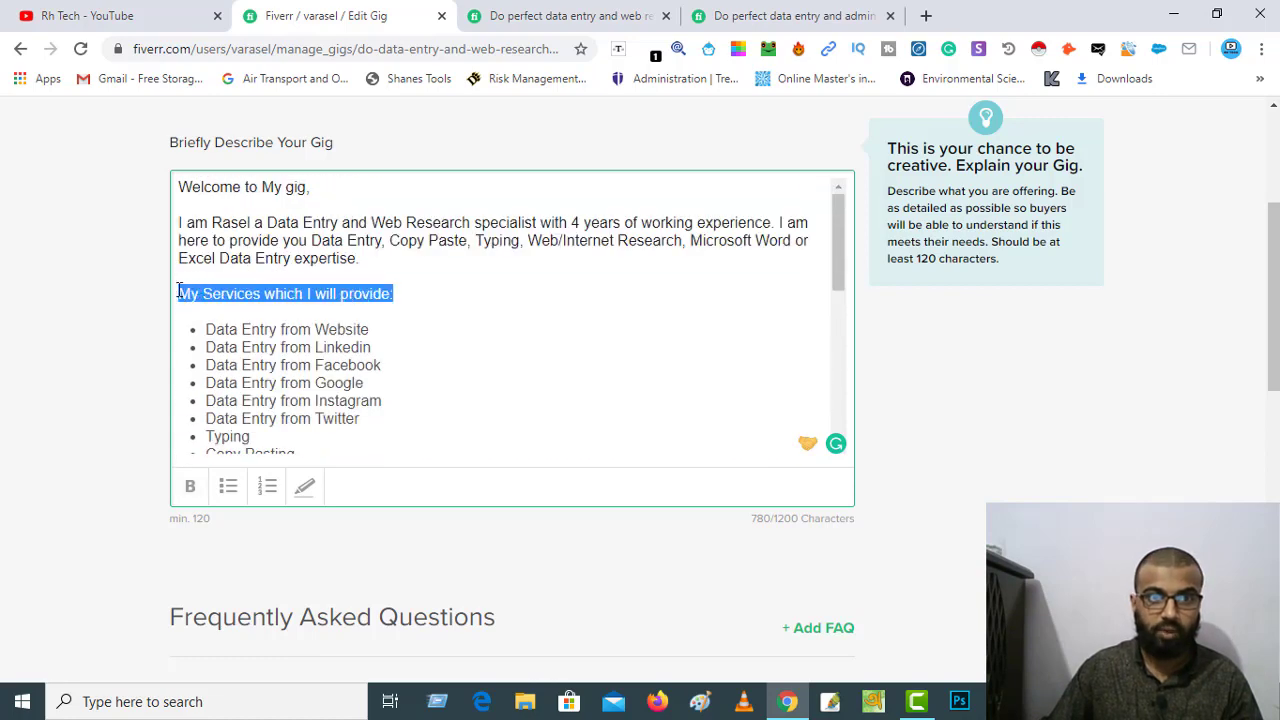
left_click(193, 488)
scroll(340, 360, "up", 1)
left_click(340, 287)
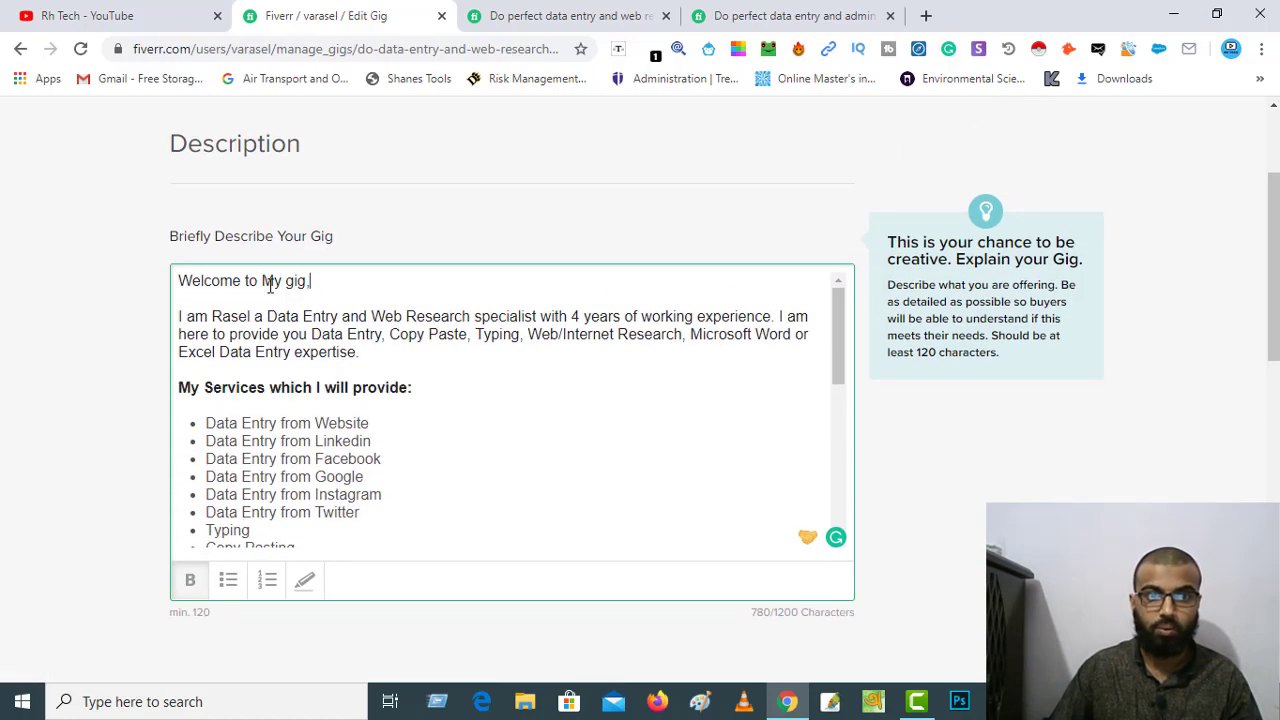
left_click_drag(270, 286, 166, 286)
left_click(190, 582)
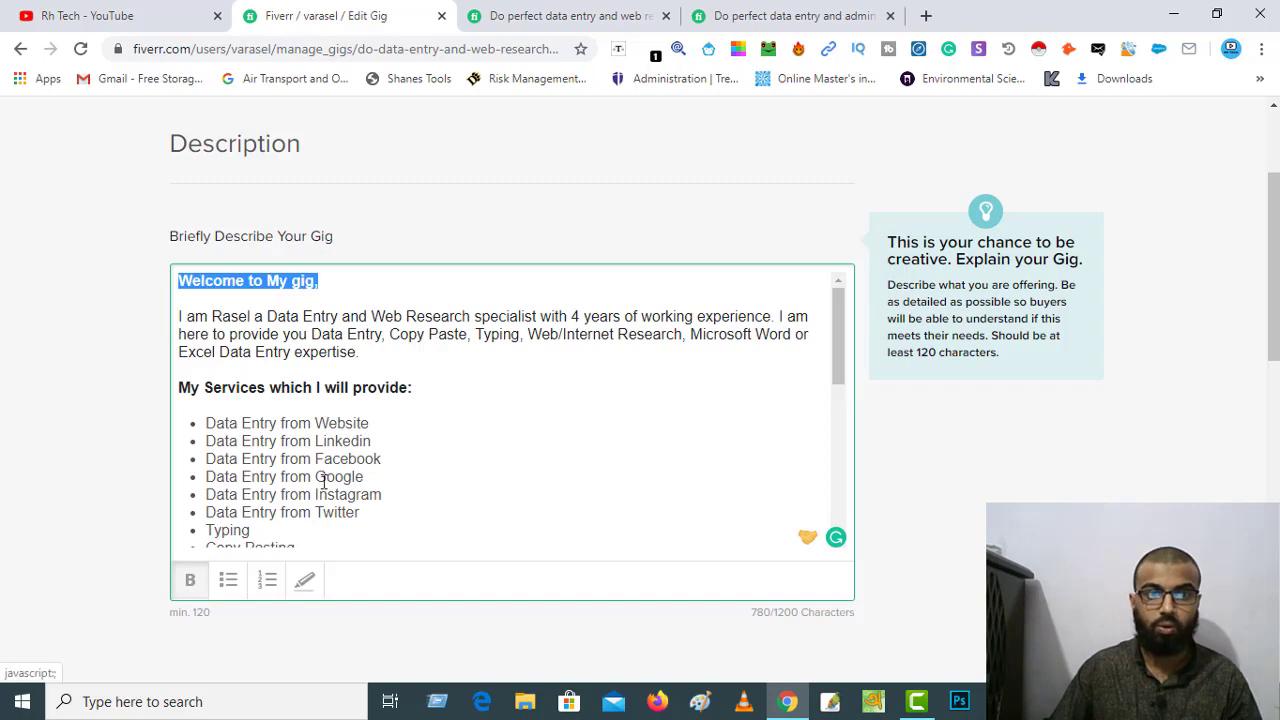
Review the finished gig description, save it and continue to the buyer requirements.
left_click(444, 440)
scroll(471, 428, "down", 10)
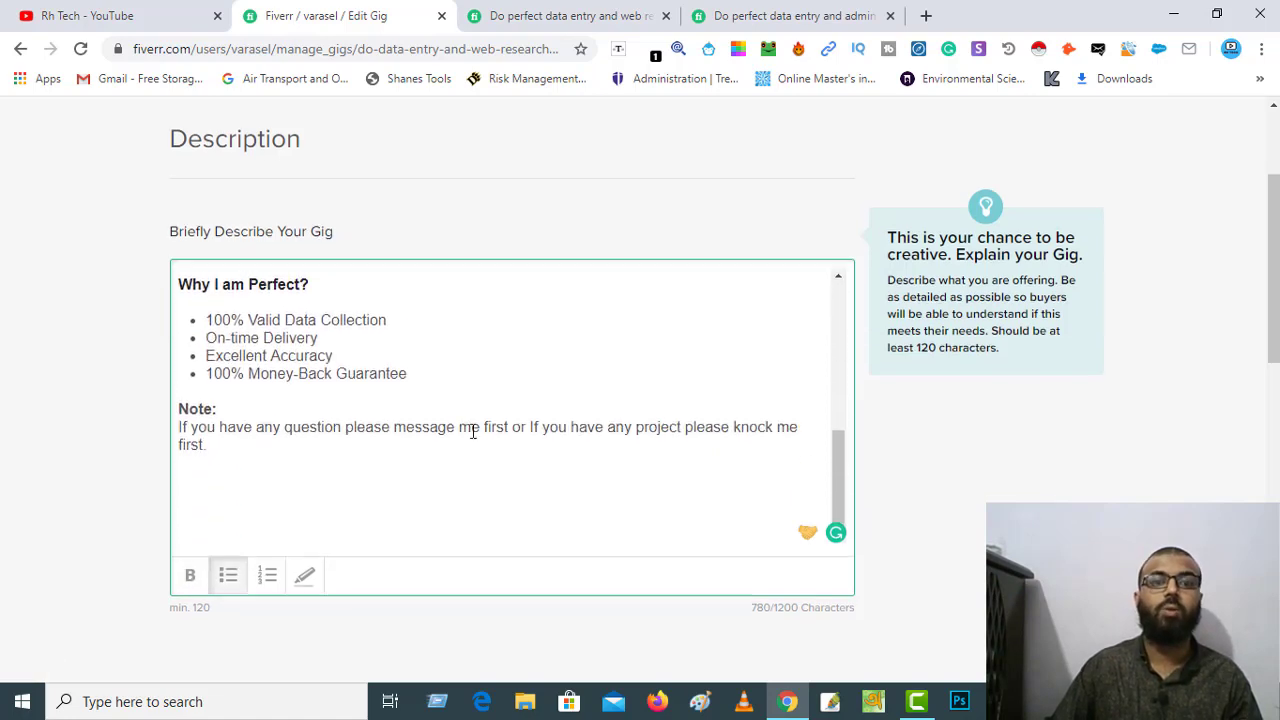
scroll(473, 432, "down", 1)
scroll(337, 354, "up", 8)
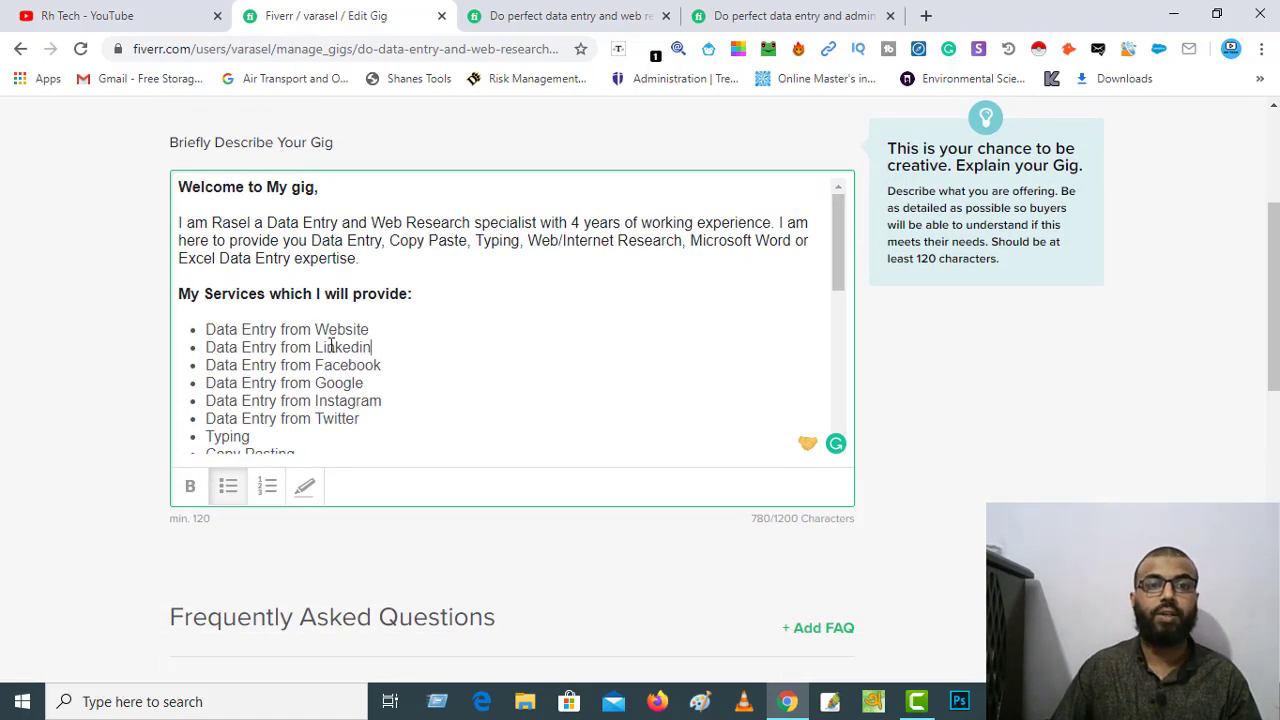
scroll(341, 375, "down", 2)
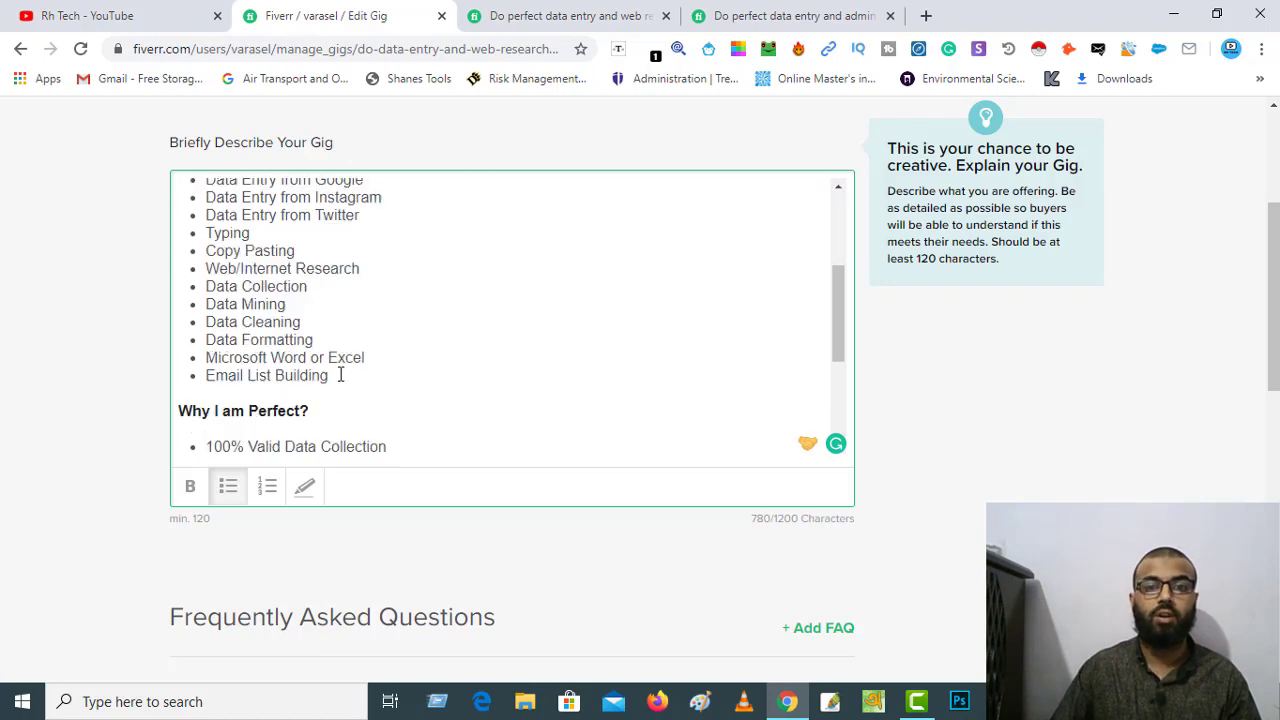
scroll(340, 374, "down", 3)
scroll(680, 497, "down", 5)
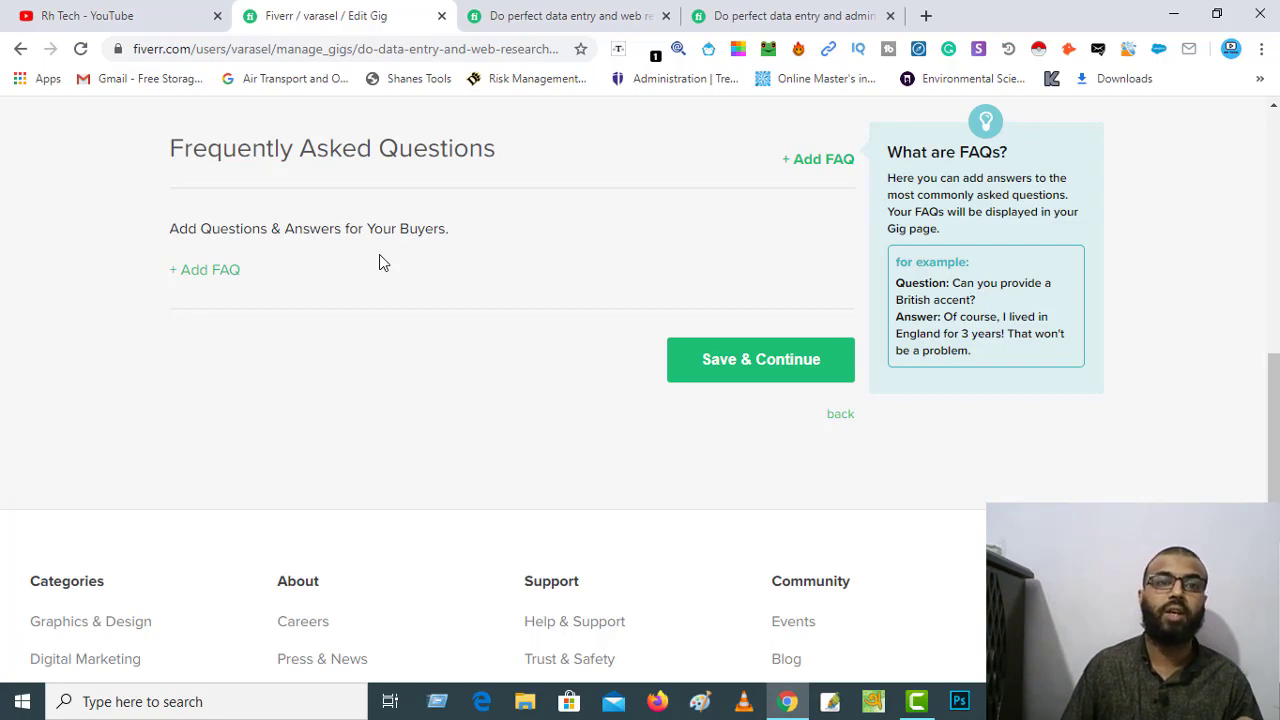
scroll(512, 288, "up", 2)
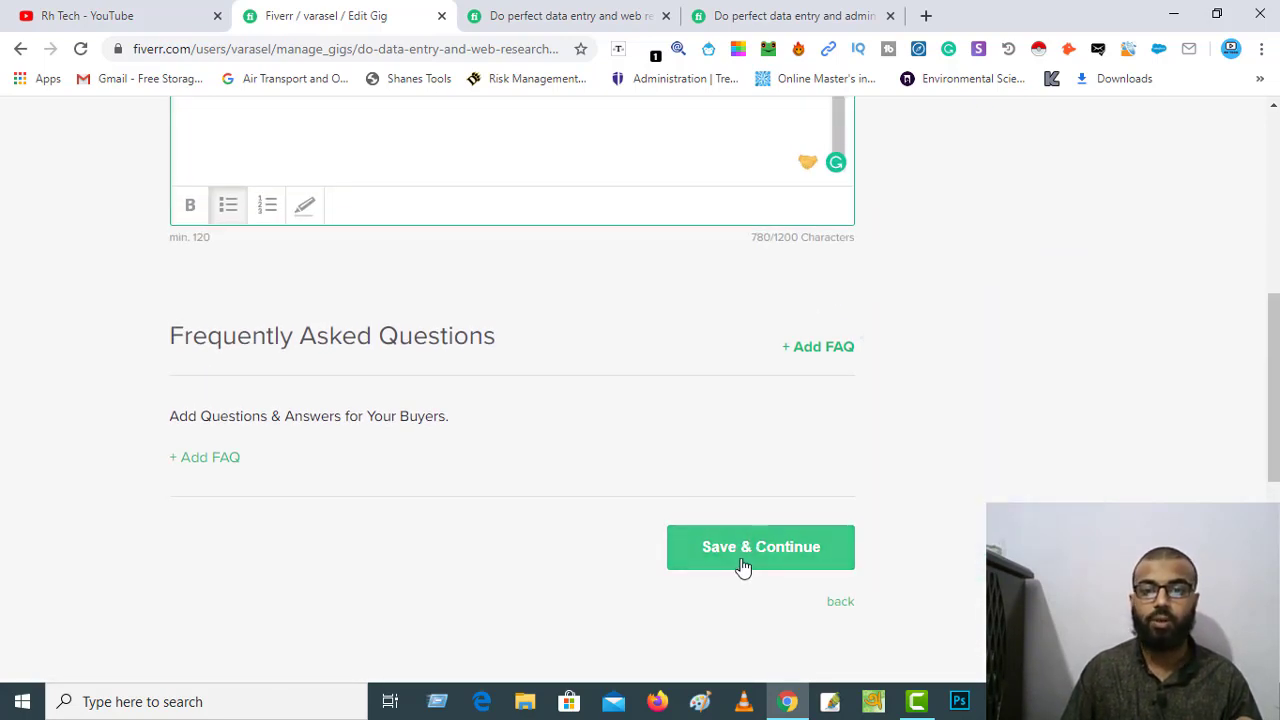
left_click(740, 566)
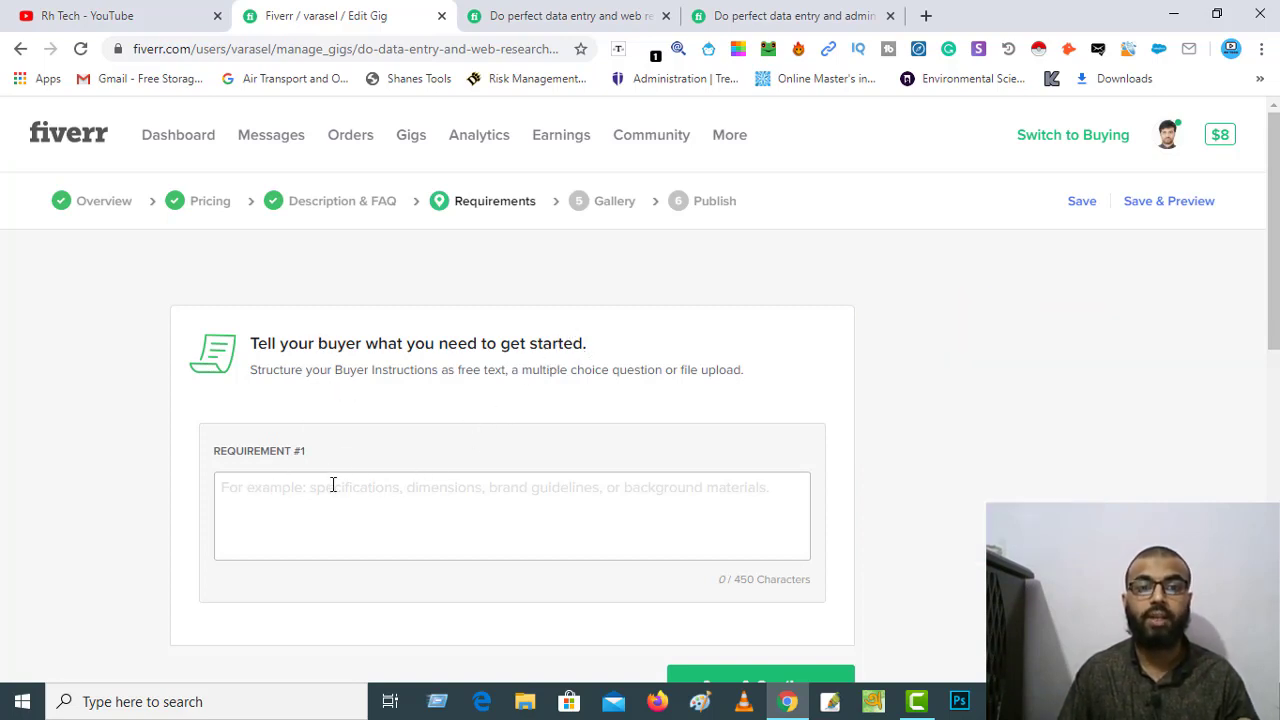
Write "1.Source File" as the first line of Requirement #1, applying the suggested spelling correction to "Source".
left_click(280, 494)
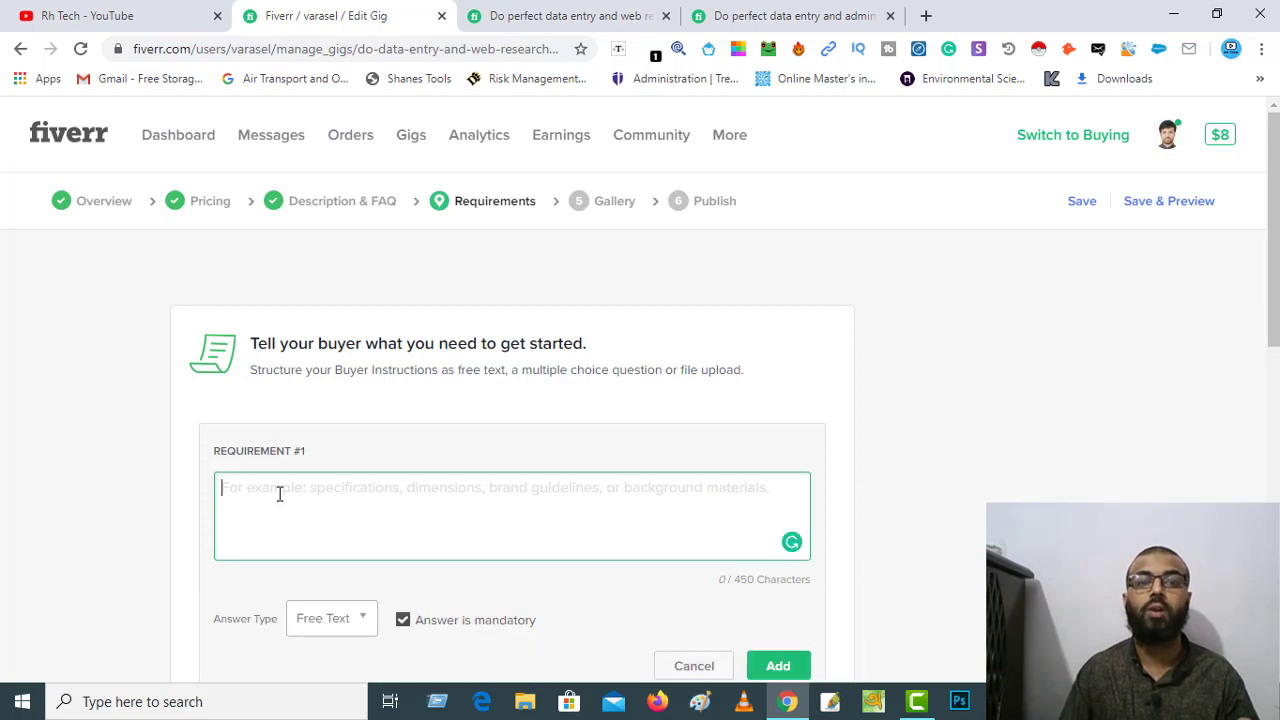
type("1")
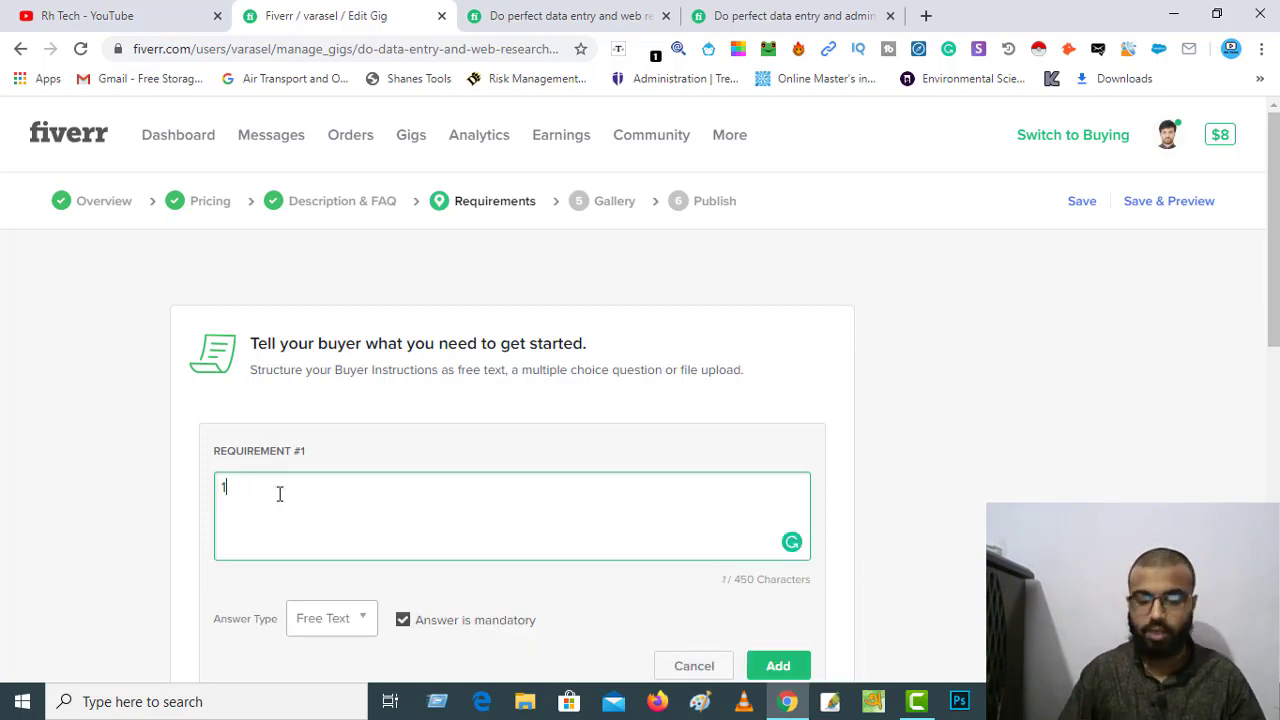
type(".")
key("BackSpace")
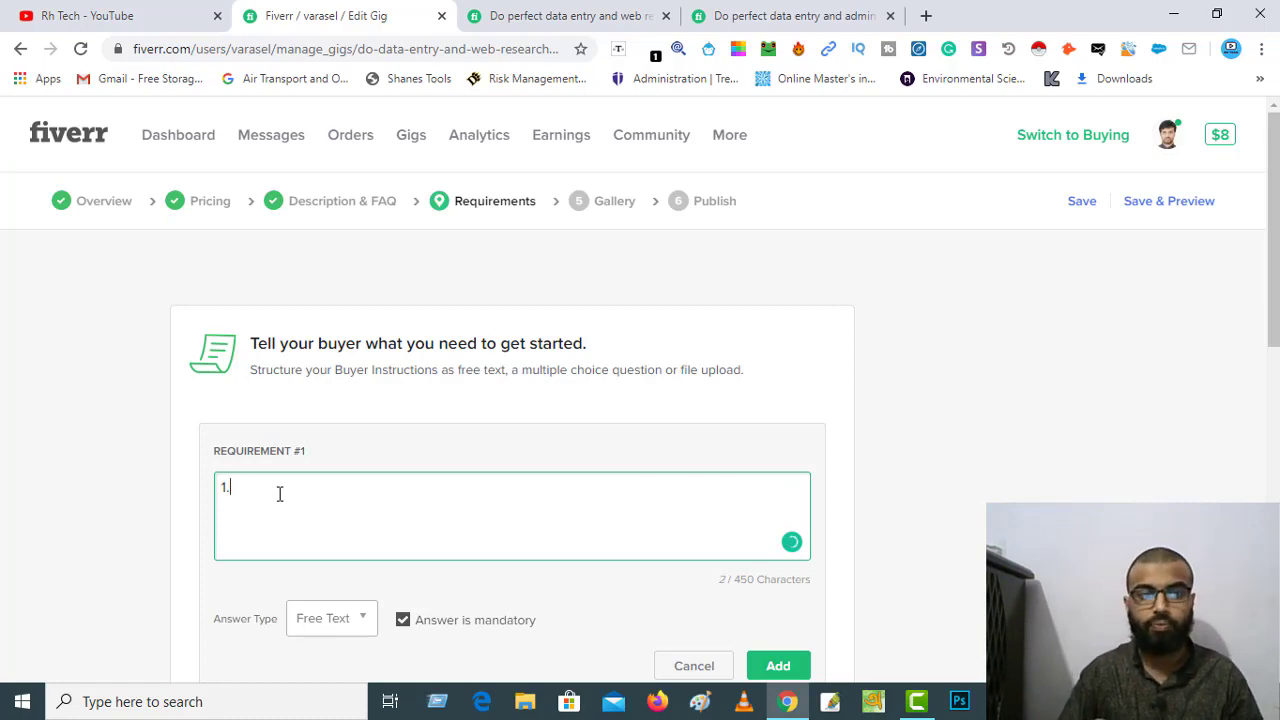
type(".Sou")
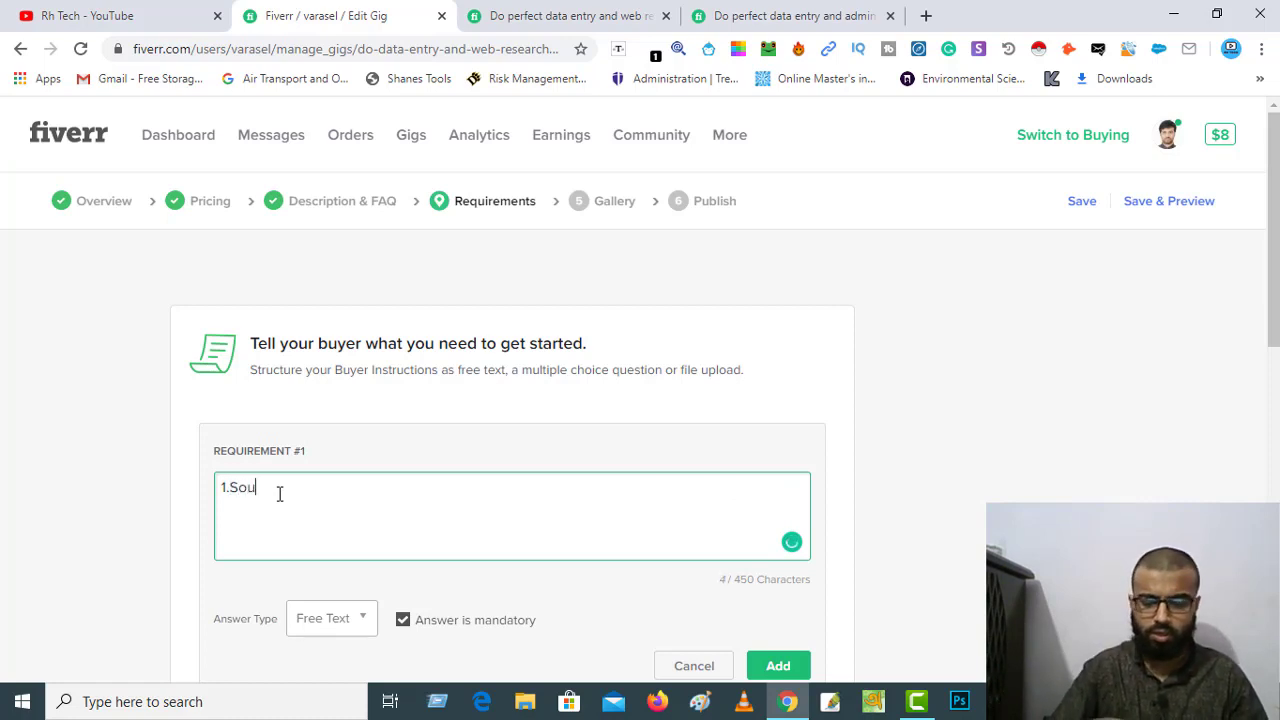
type("rse")
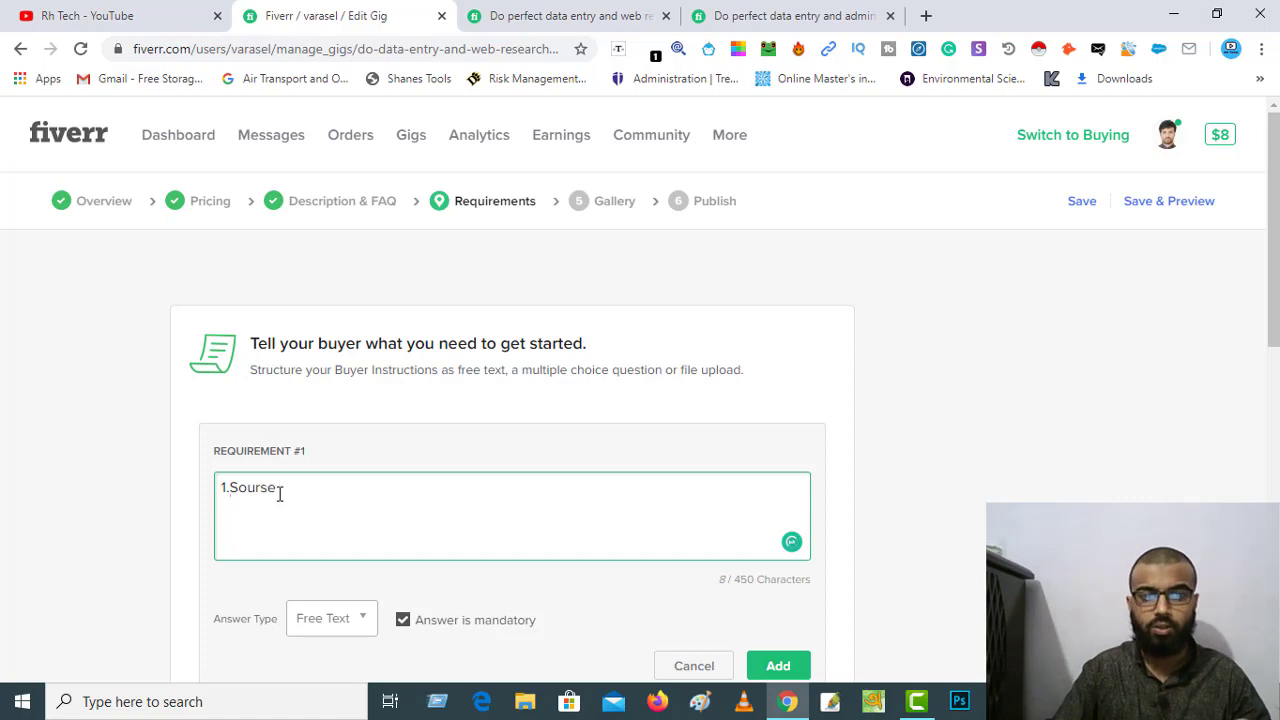
mouse_move(268, 495)
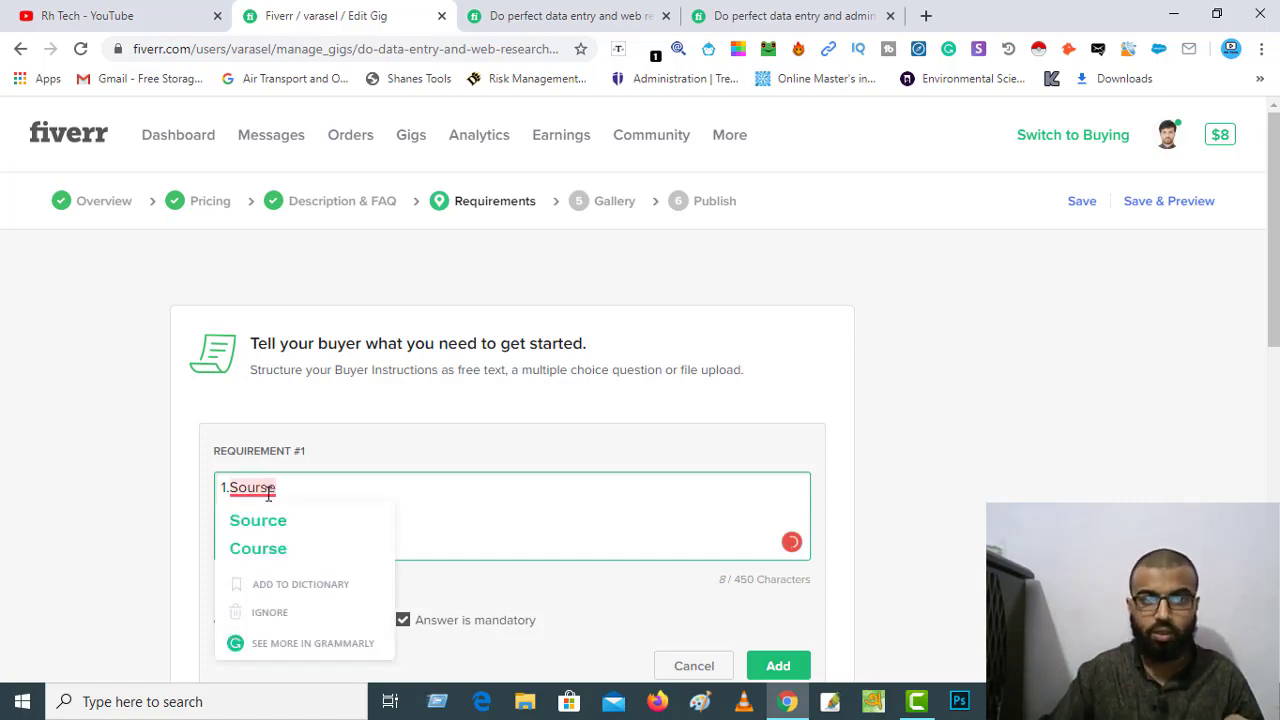
left_click(252, 522)
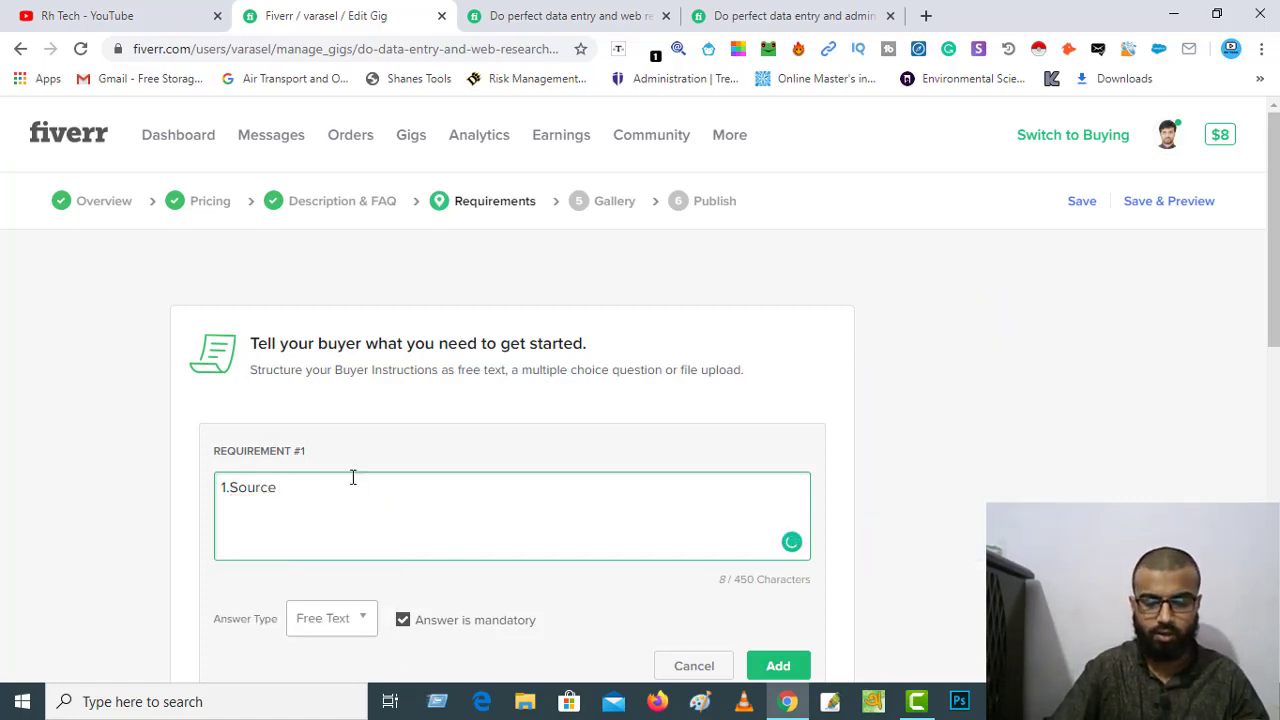
type("File")
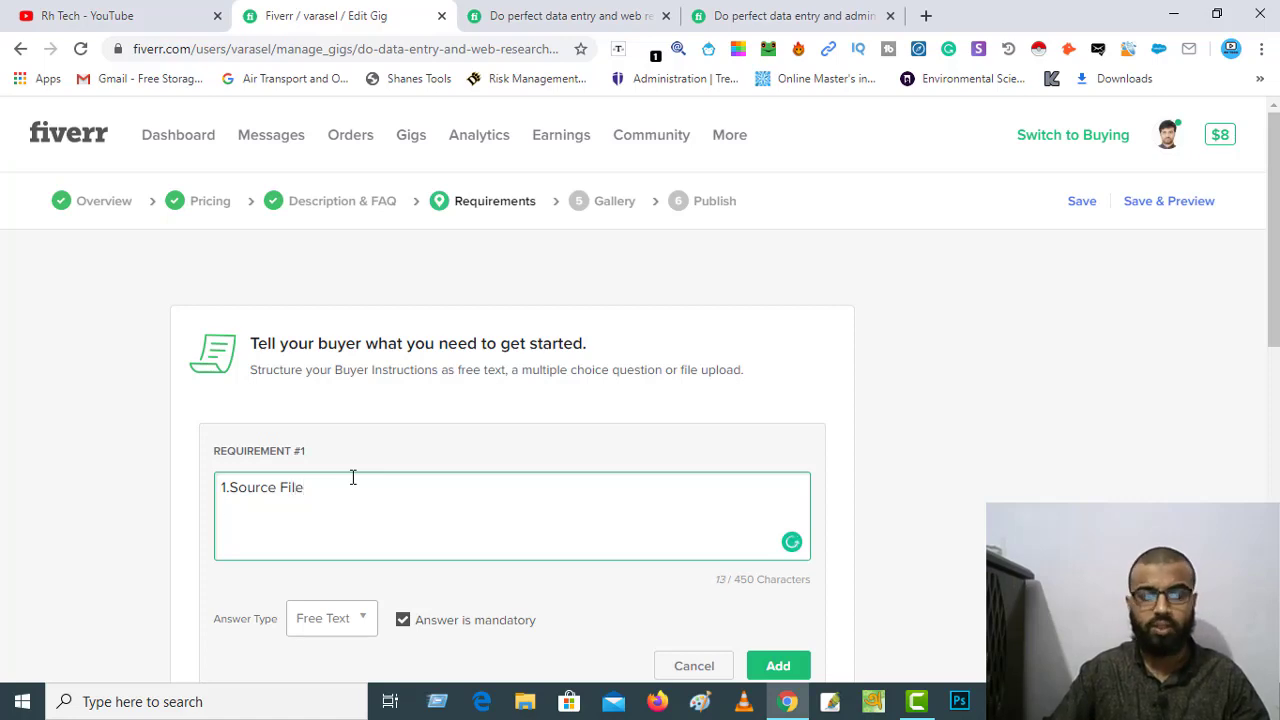
Add "2.Insturction" and "3.Website Link" as the second and third lines of the requirement.
type("2. ")
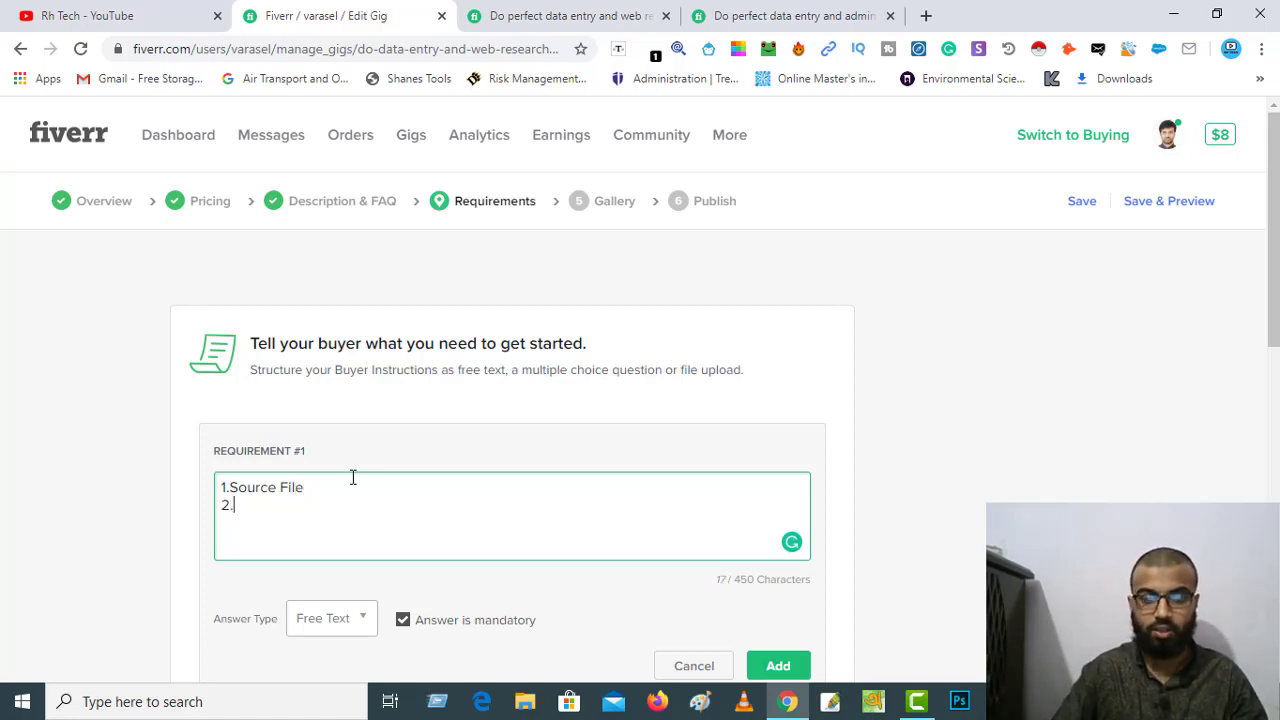
type("Ins")
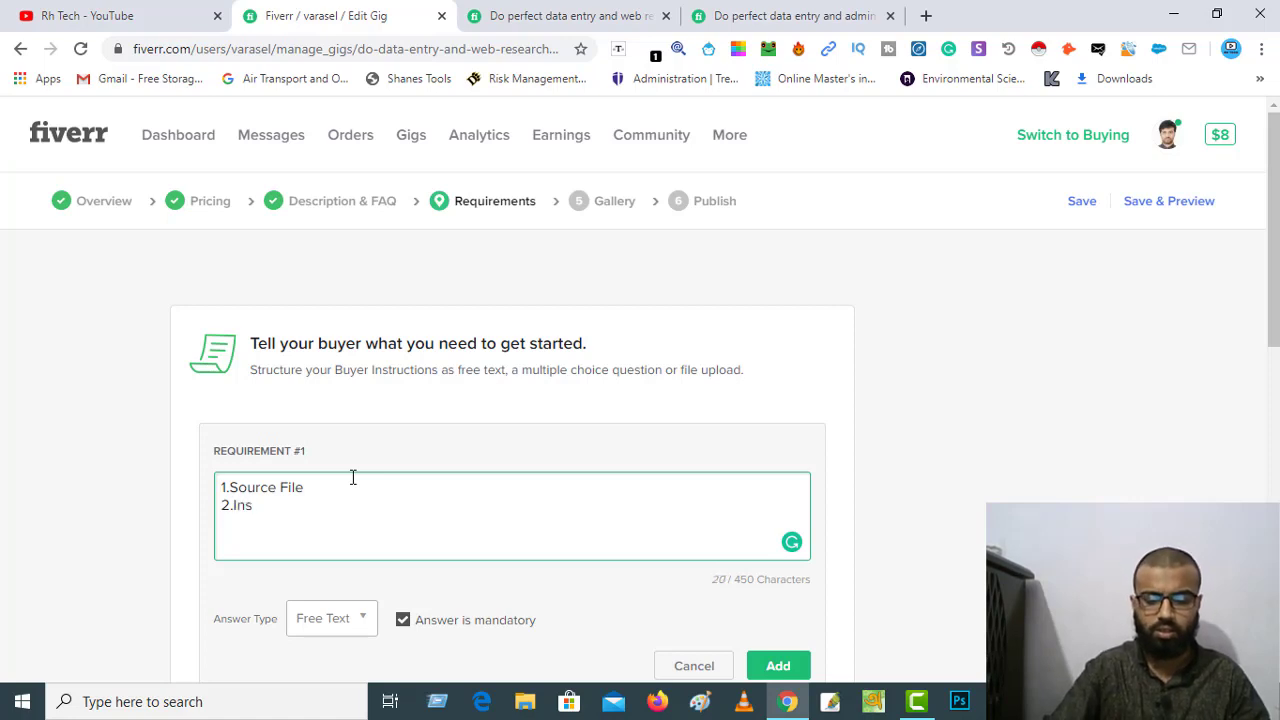
type("turction")
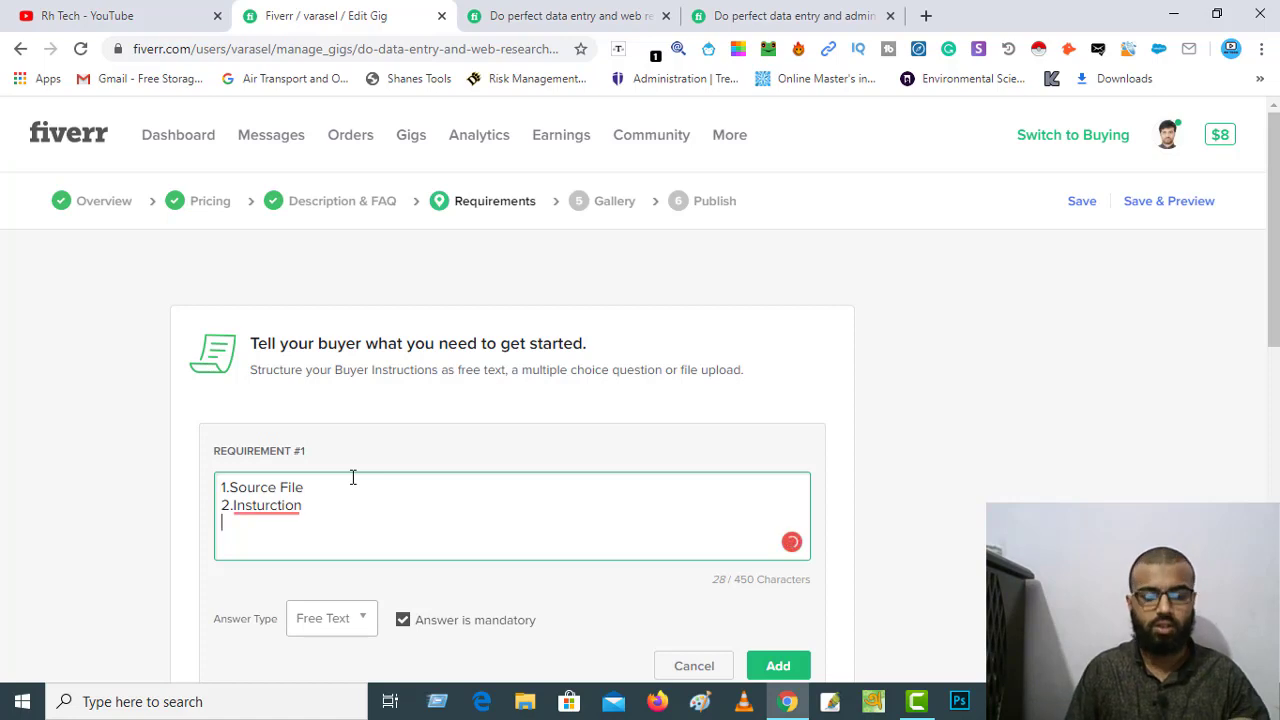
type("3.")
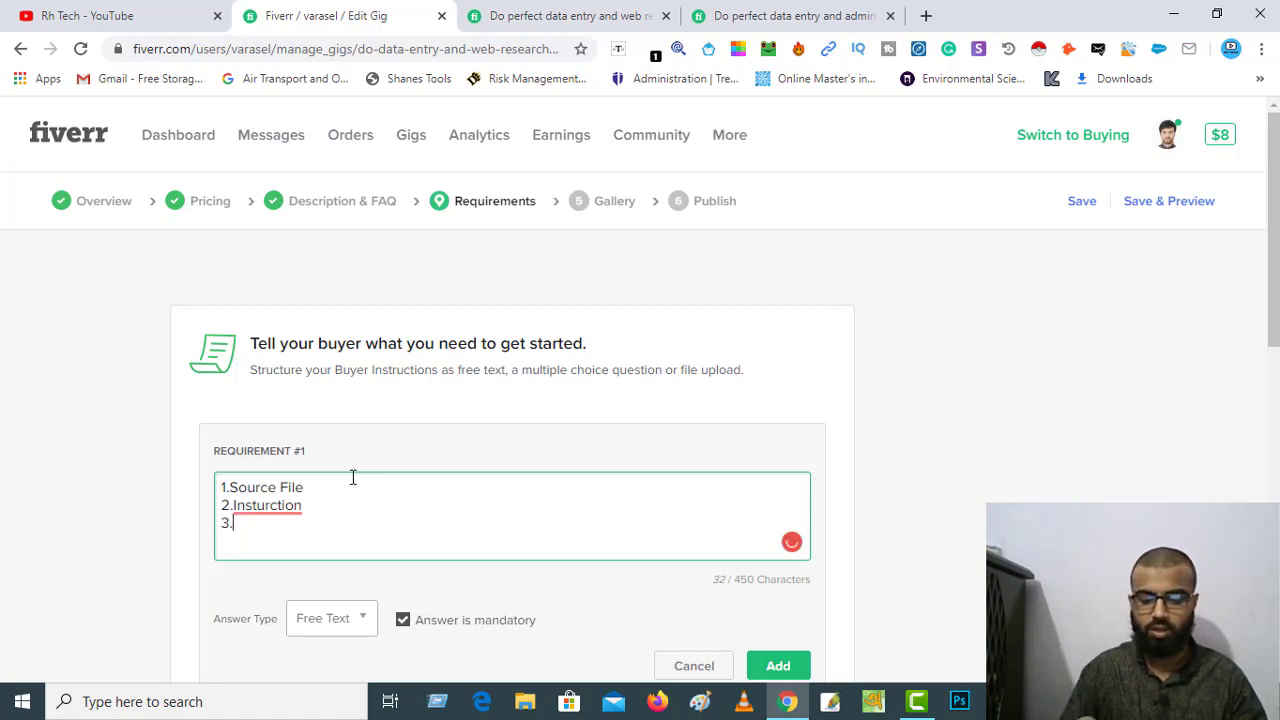
type("W")
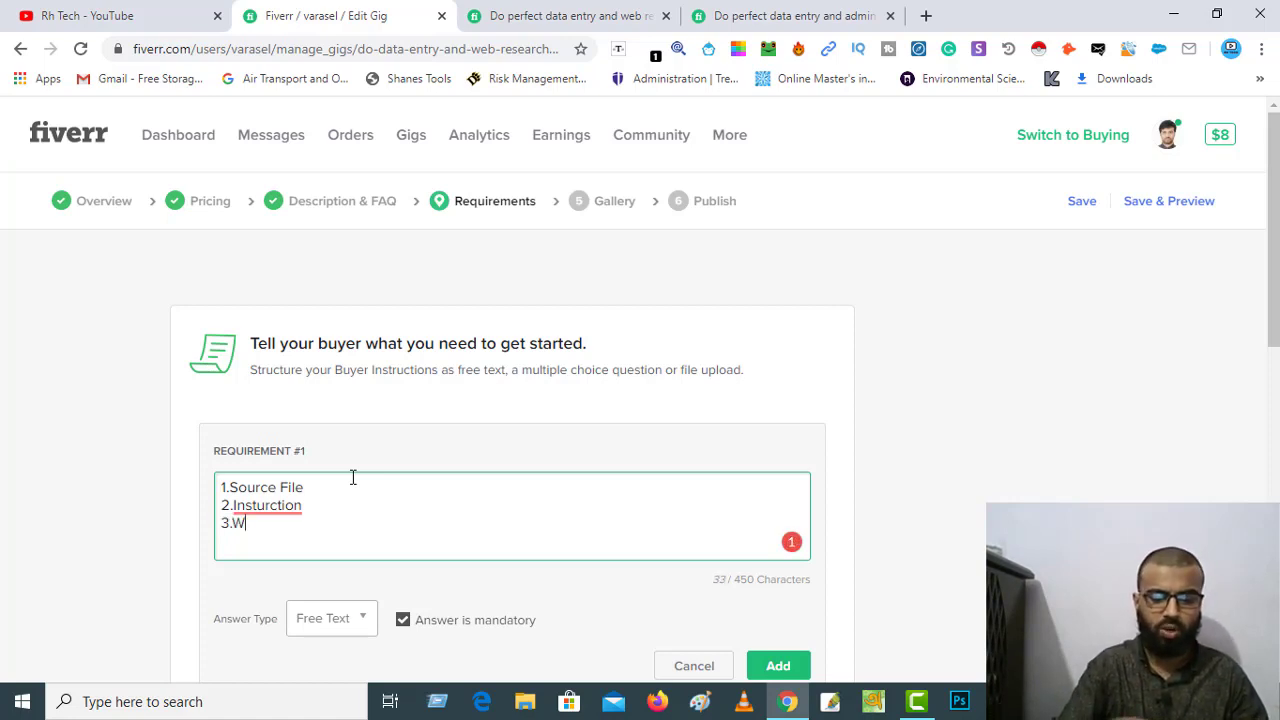
type("ebsite ")
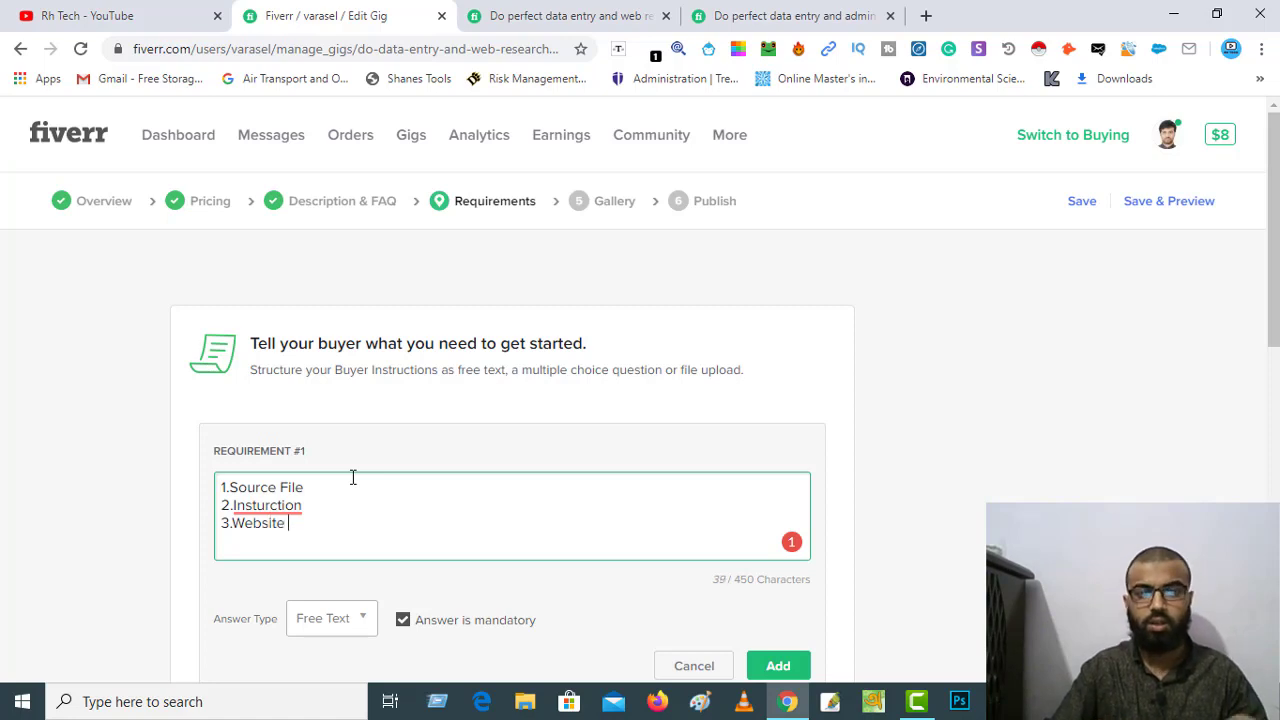
type("Link")
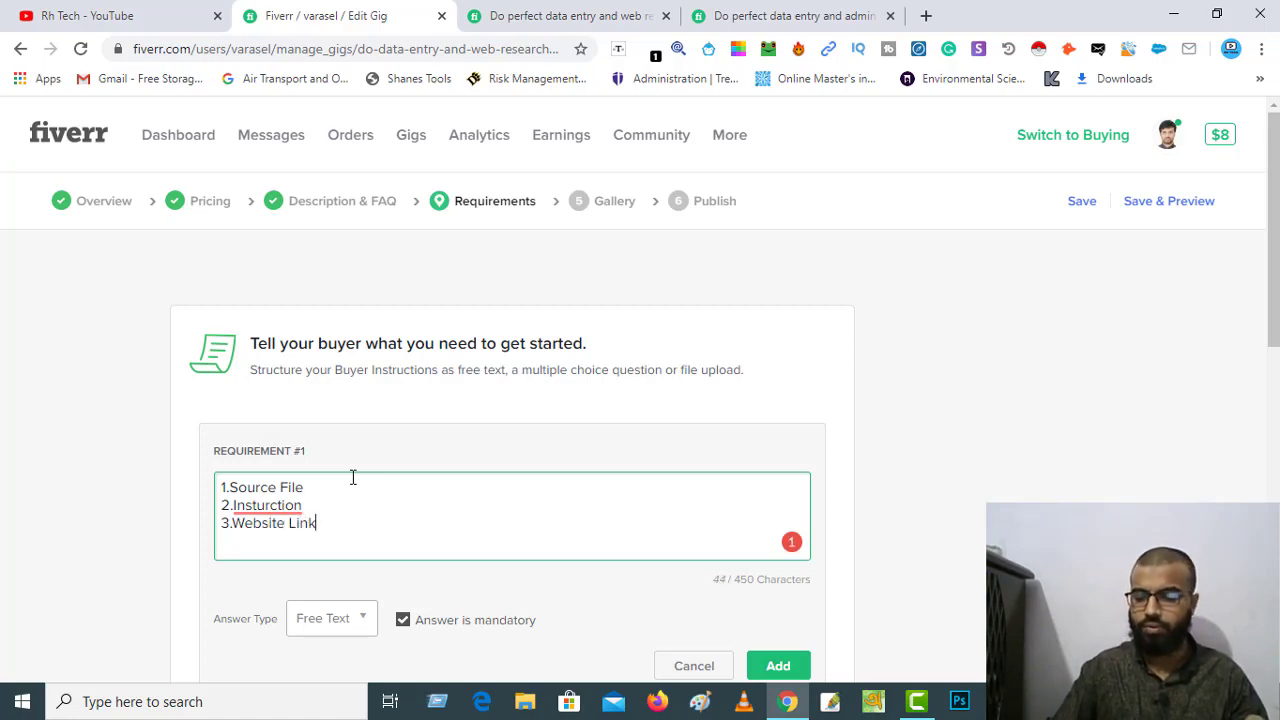
Add "4.Raw Data" as the fourth line and apply the suggested spelling correction "Instruction" to the second line.
key("Return")
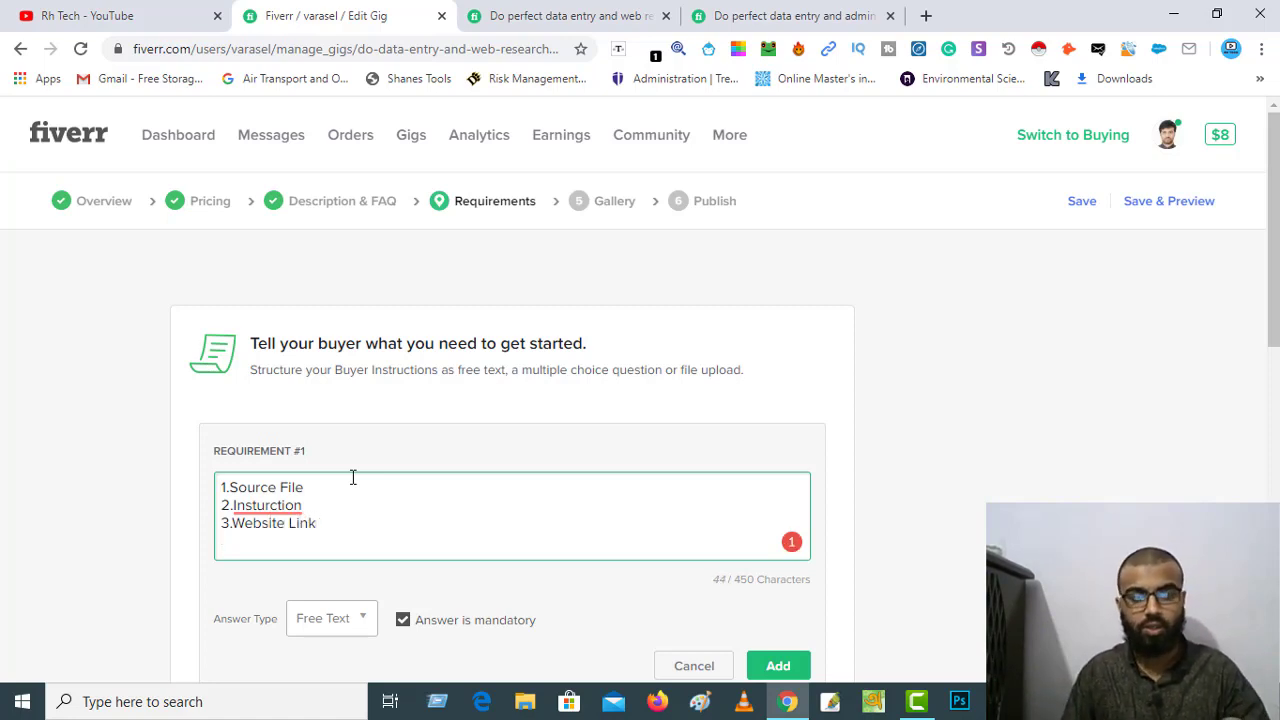
type("4.")
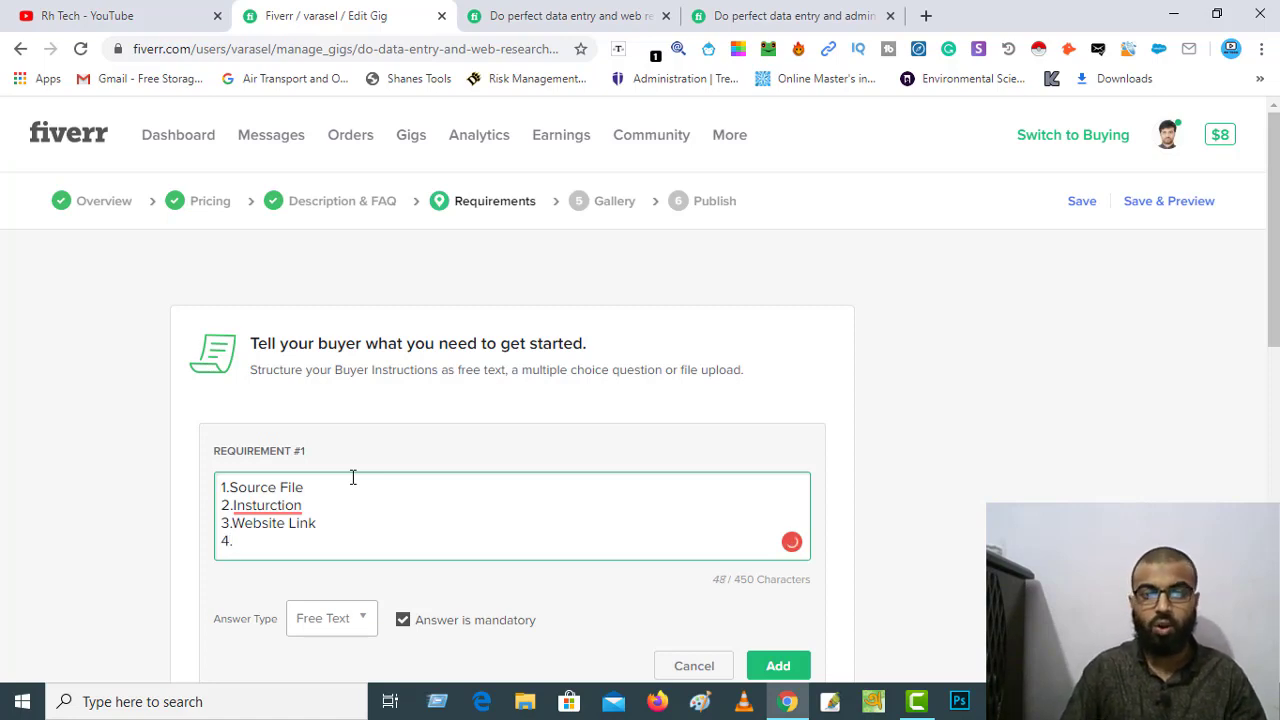
type("Raw ")
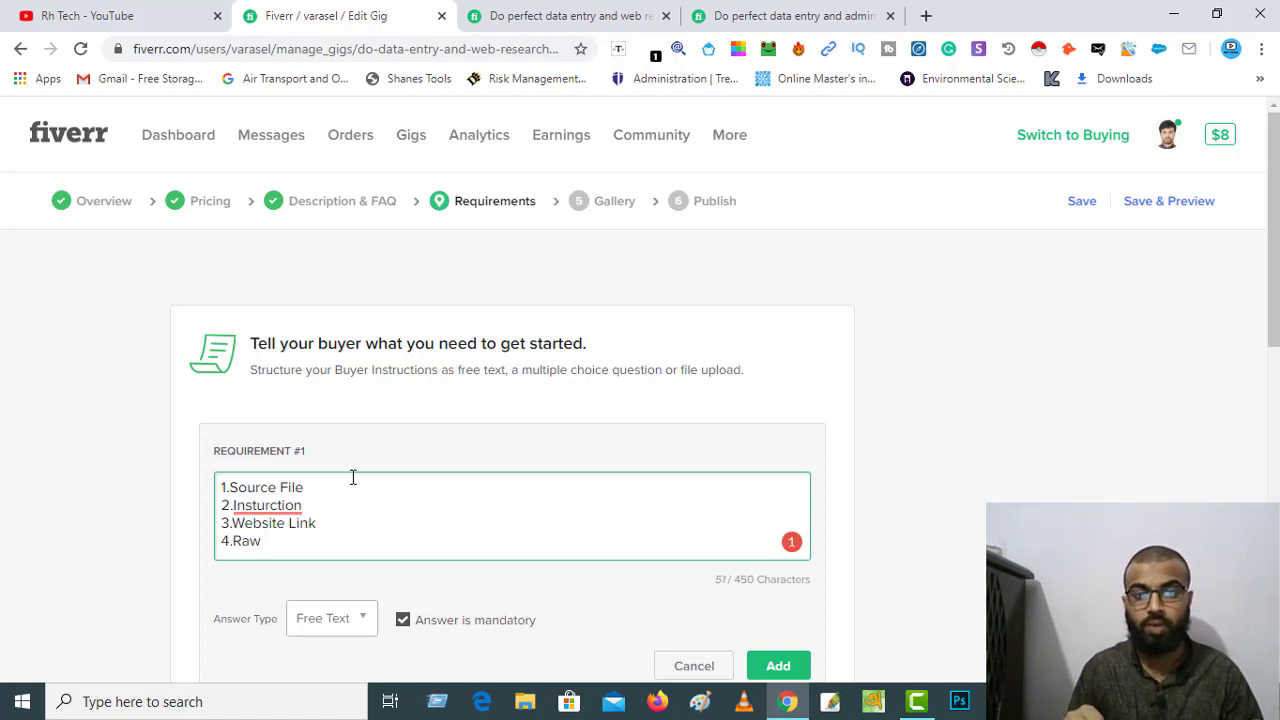
type("Data")
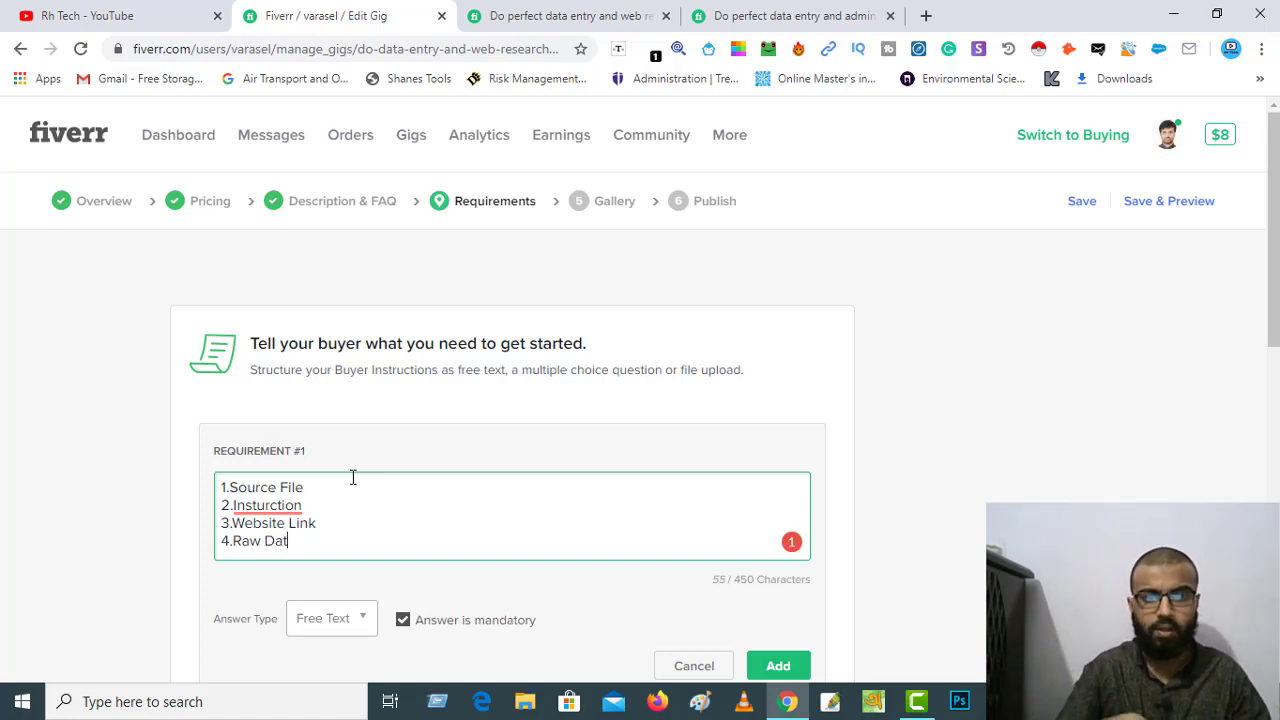
left_click(244, 508)
left_click(281, 540)
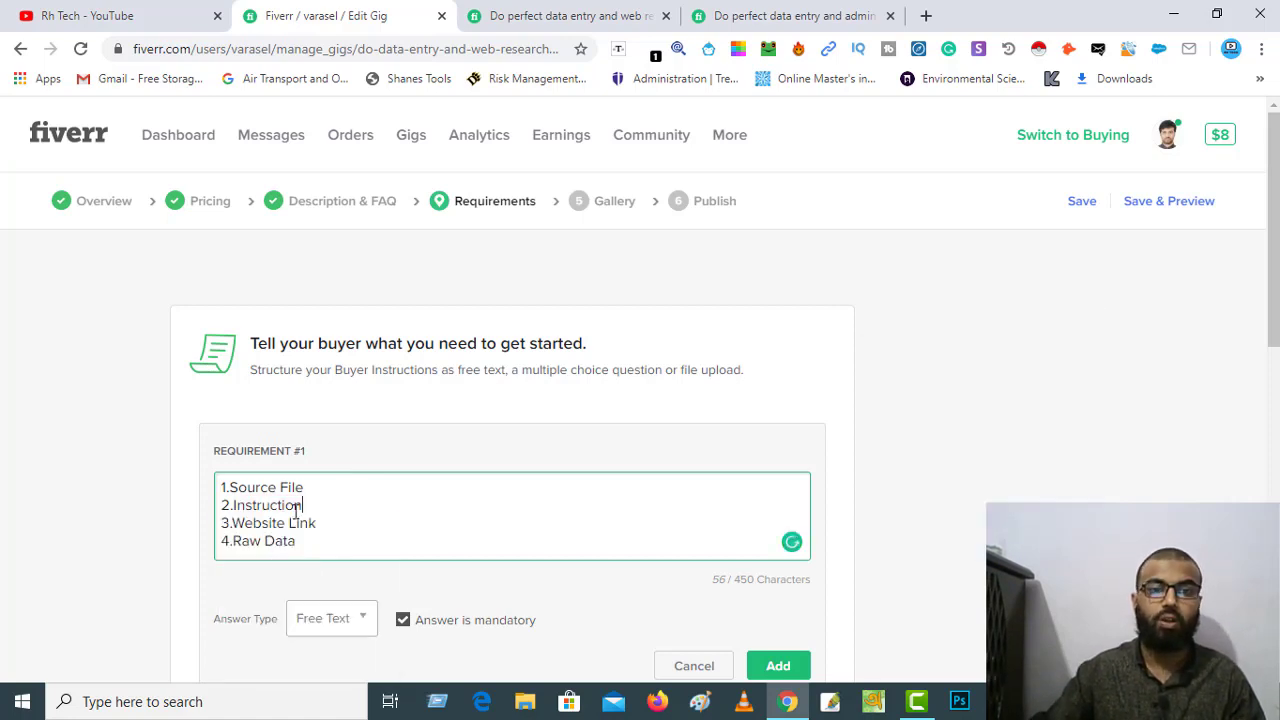
Add the mandatory free-text requirement to the gig, save it and continue to the gallery.
scroll(329, 534, "down", 1)
left_click(779, 575)
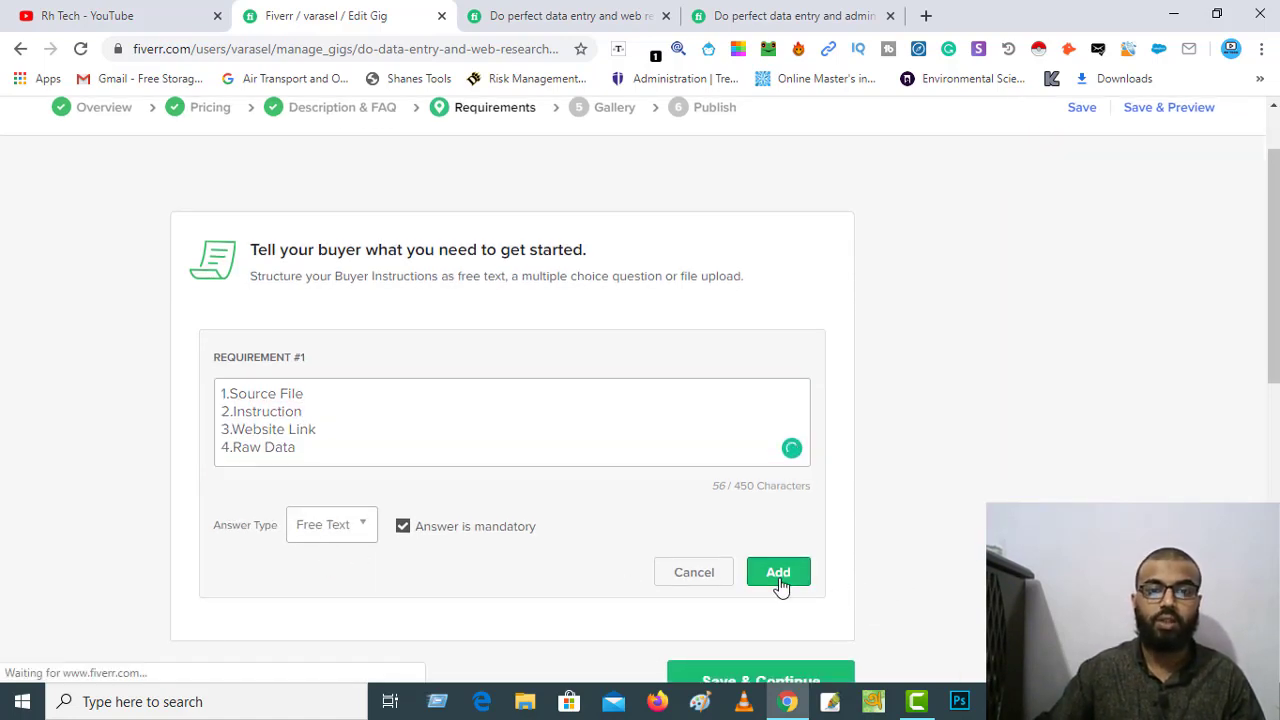
scroll(731, 569, "down", 1)
left_click(790, 531)
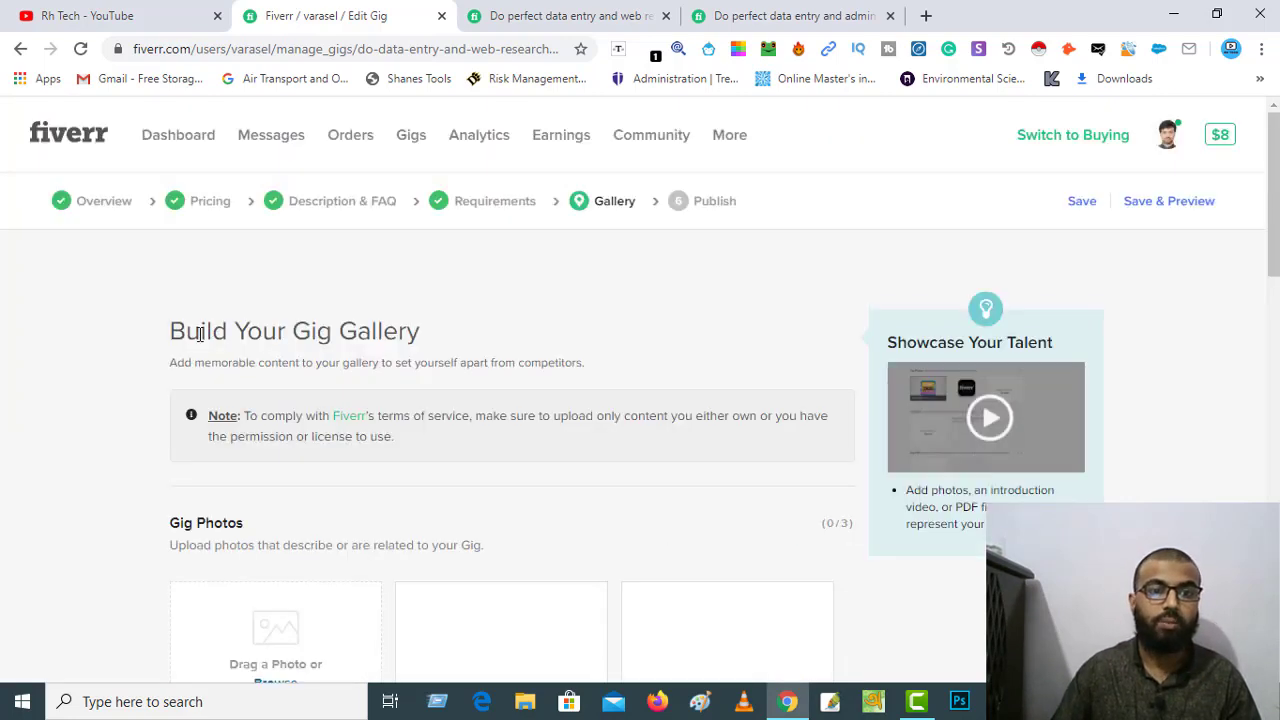
Look through the gallery's upload sections for gig photos, video and PDFs.
scroll(390, 358, "down", 3)
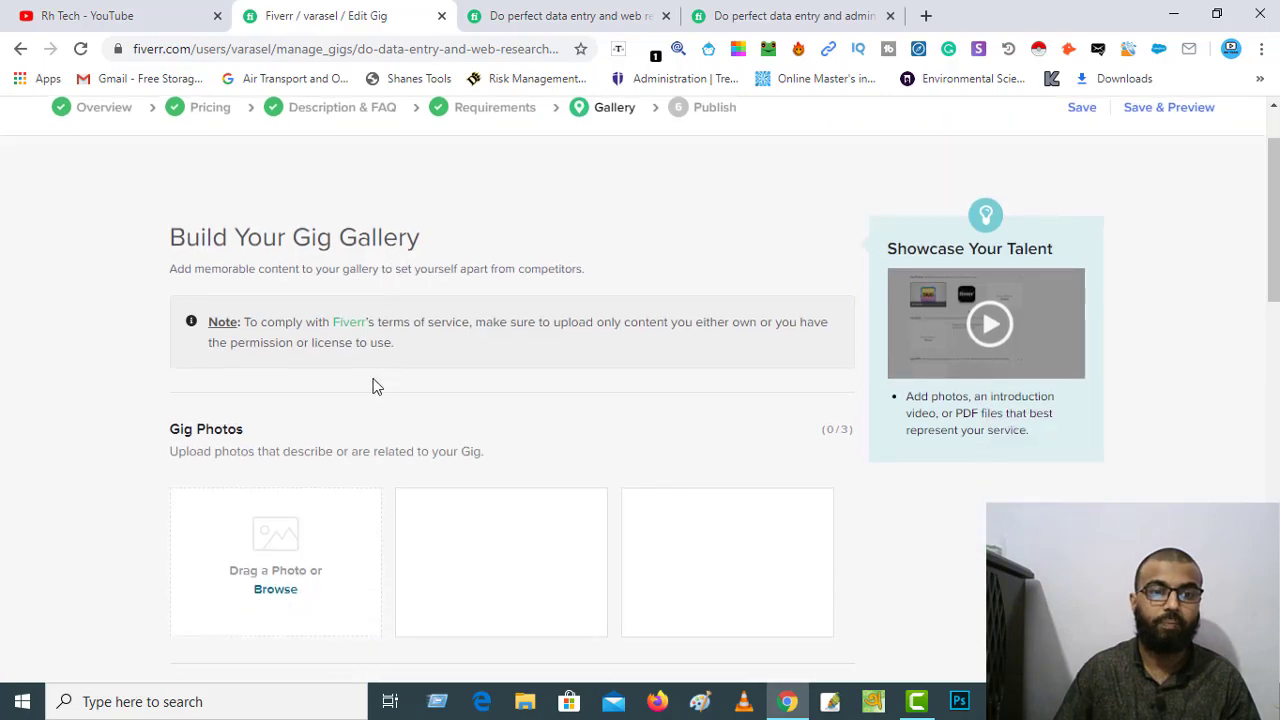
scroll(263, 294, "down", 1)
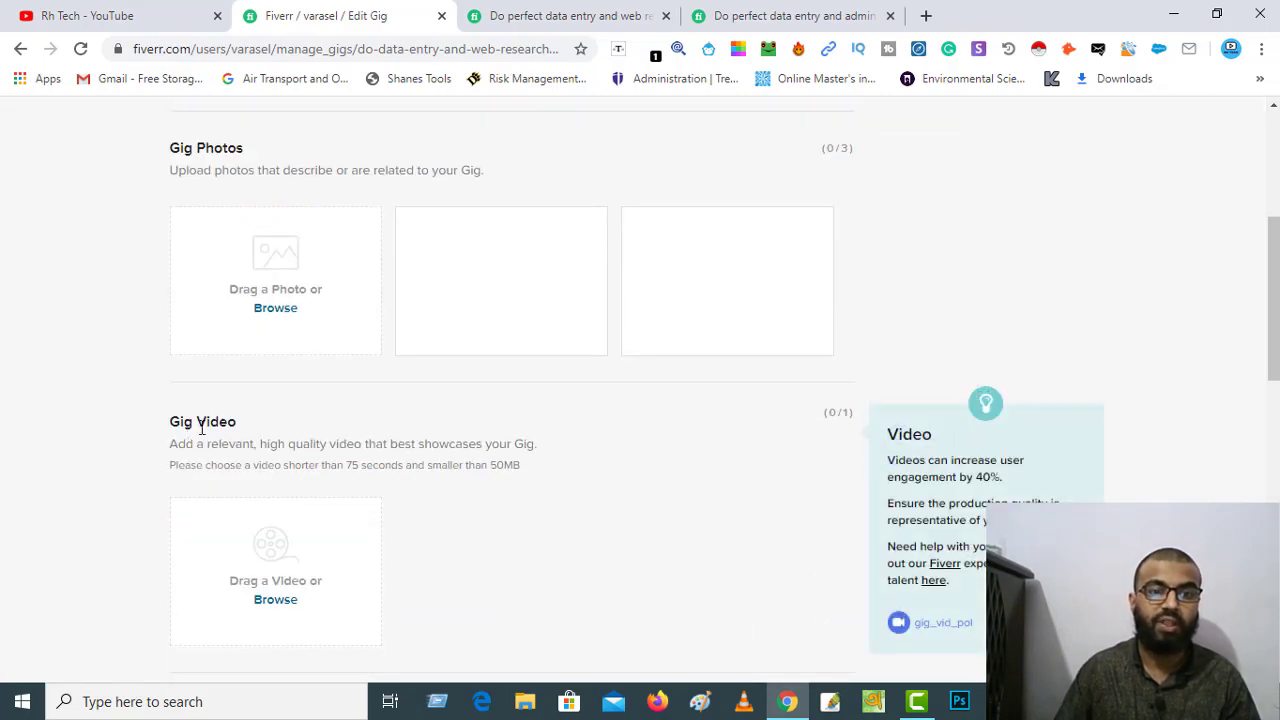
scroll(210, 428, "down", 3)
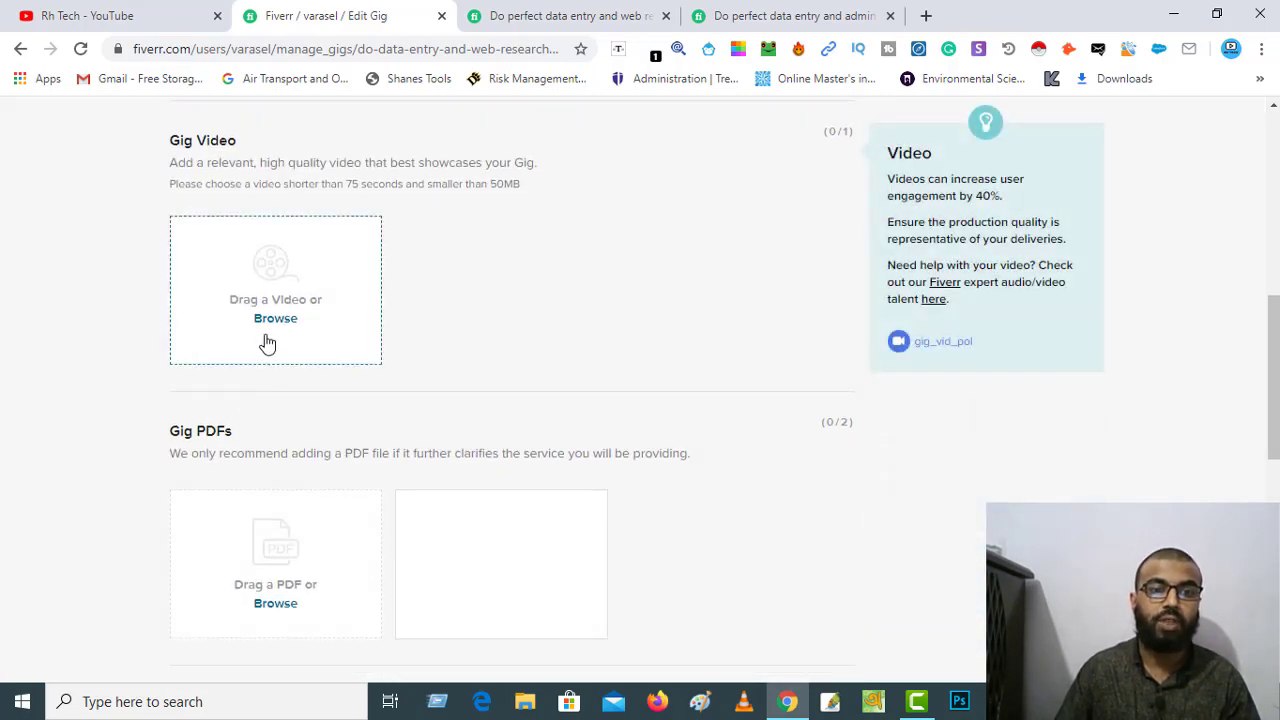
scroll(266, 338, "up", 3)
scroll(275, 336, "up", 1)
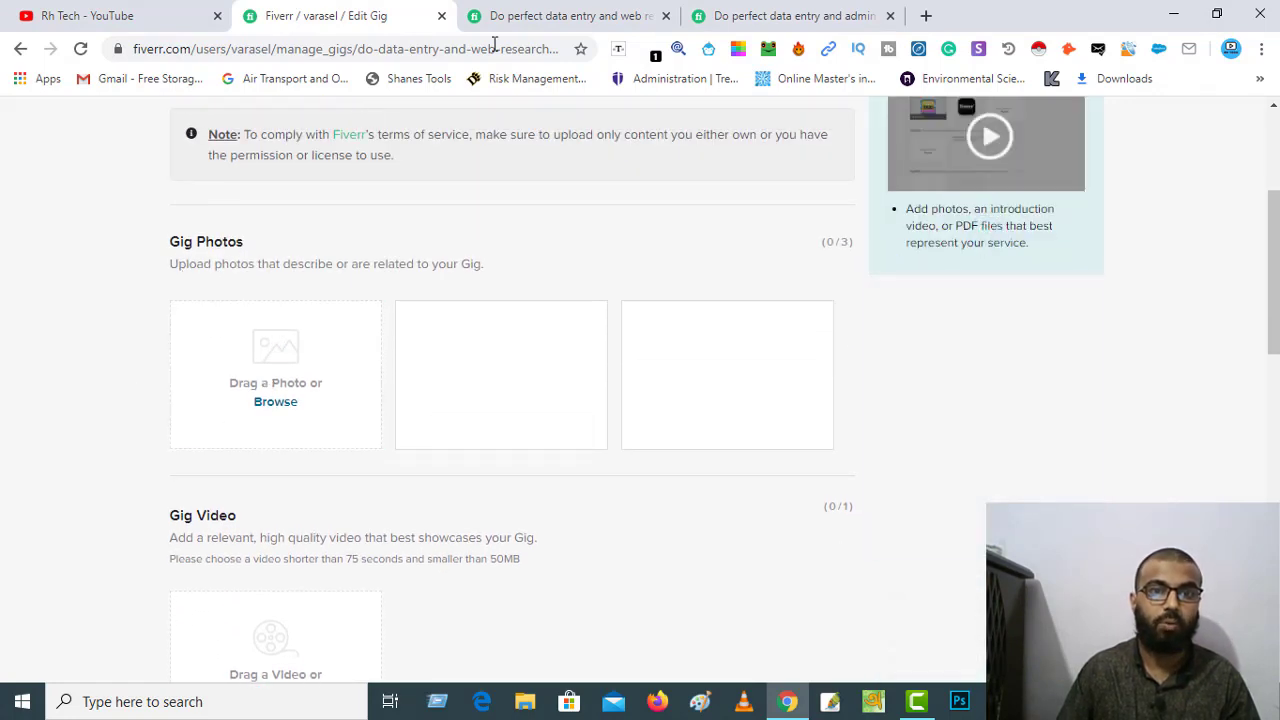
Examine the gallery images on the two open competitor gigs for data entry with web research and admin support.
left_click(592, 18)
scroll(390, 365, "up", 1)
scroll(385, 365, "up", 10)
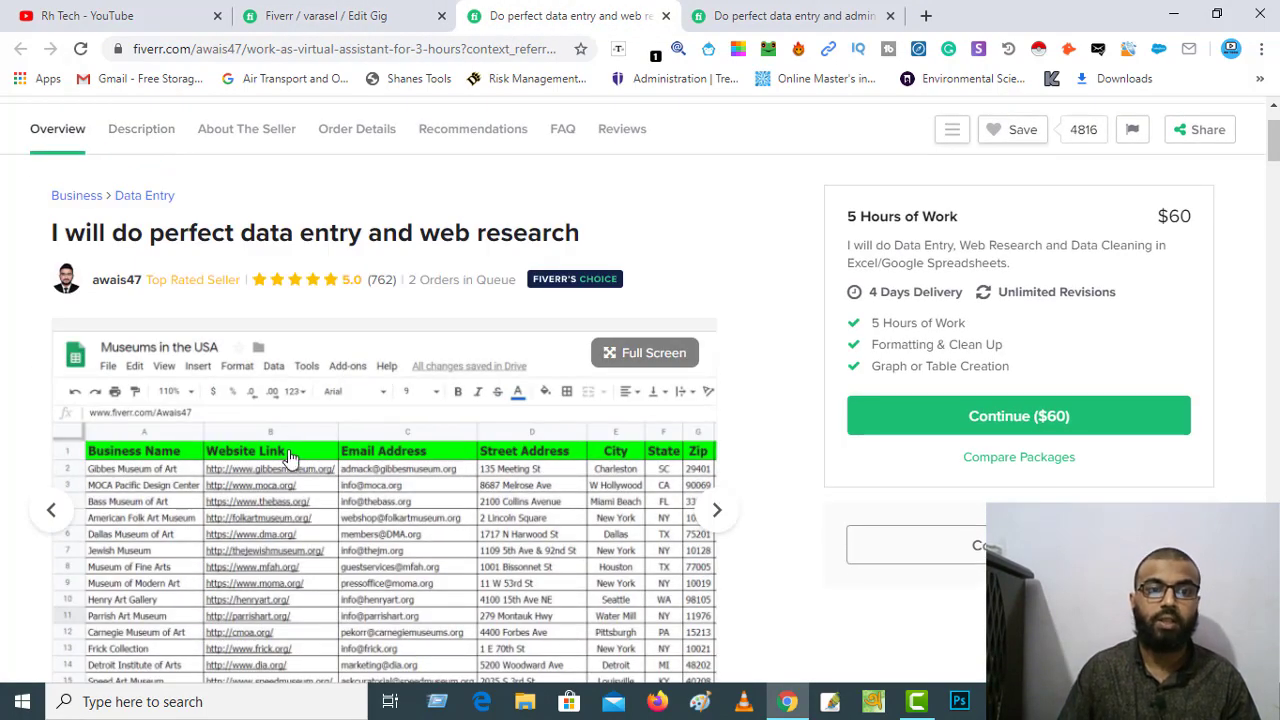
scroll(290, 455, "down", 1)
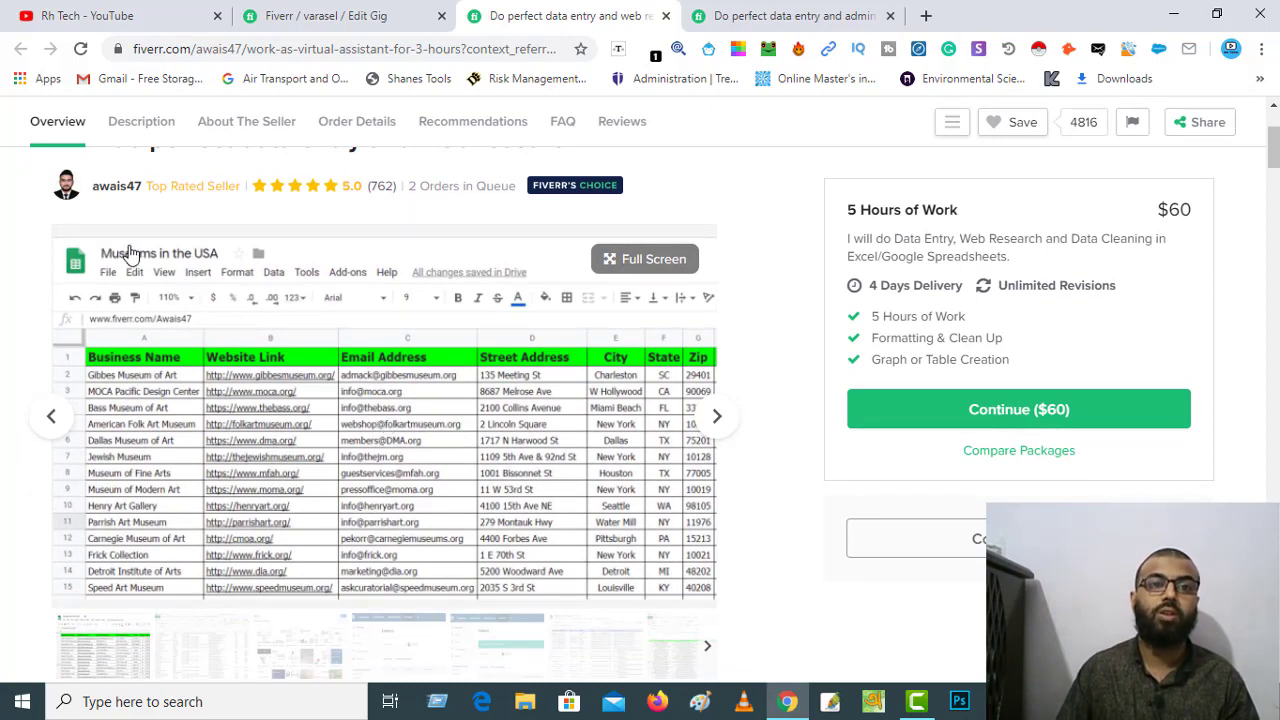
left_click(727, 17)
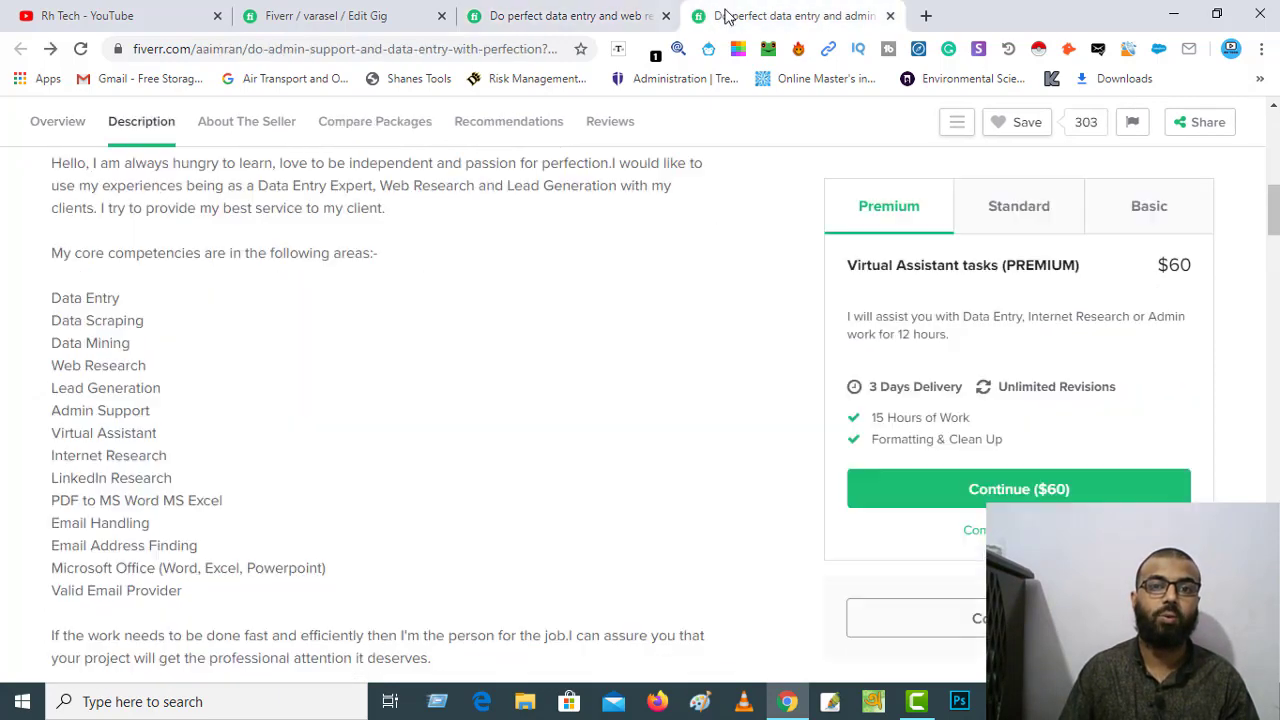
scroll(444, 341, "up", 5)
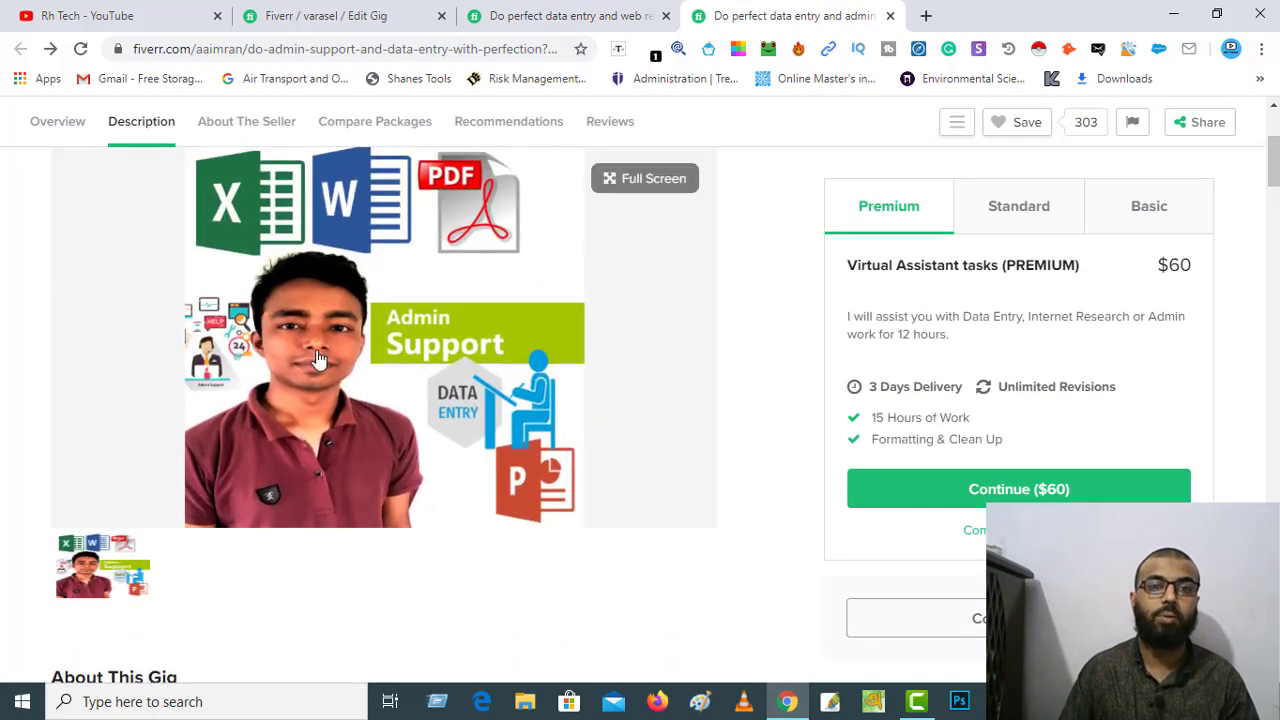
scroll(333, 345, "up", 3)
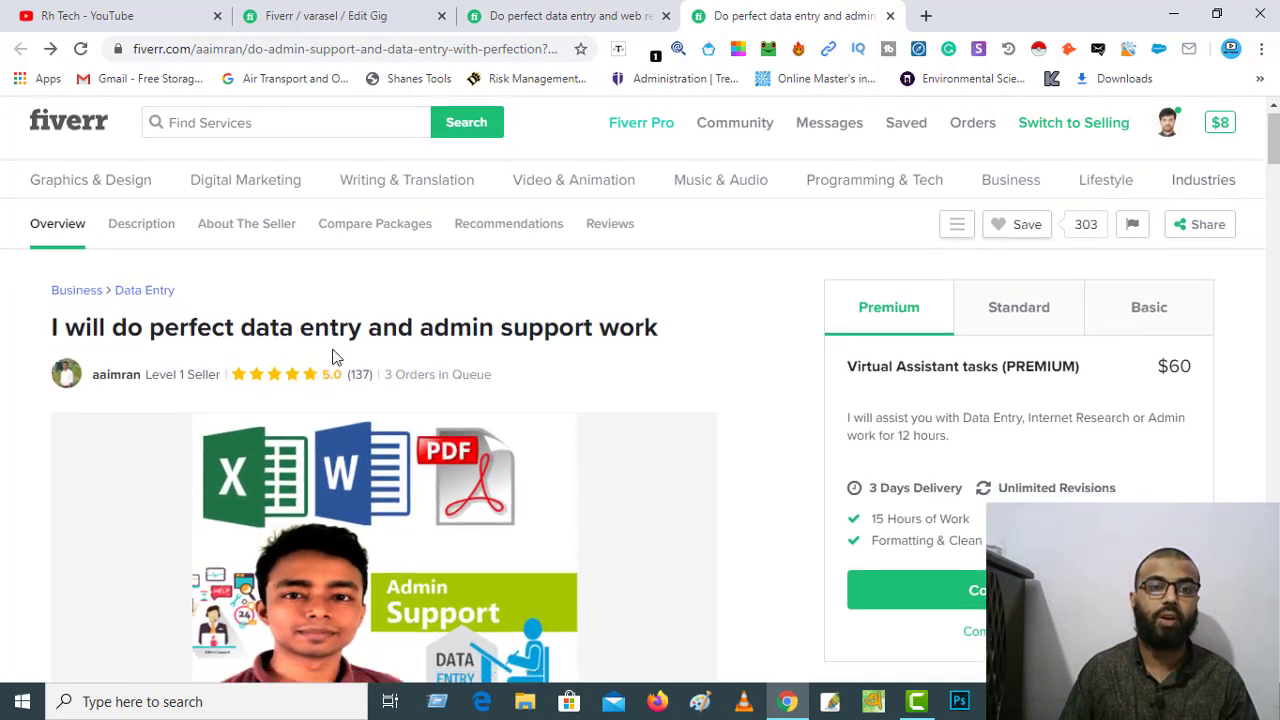
scroll(370, 300, "down", 2)
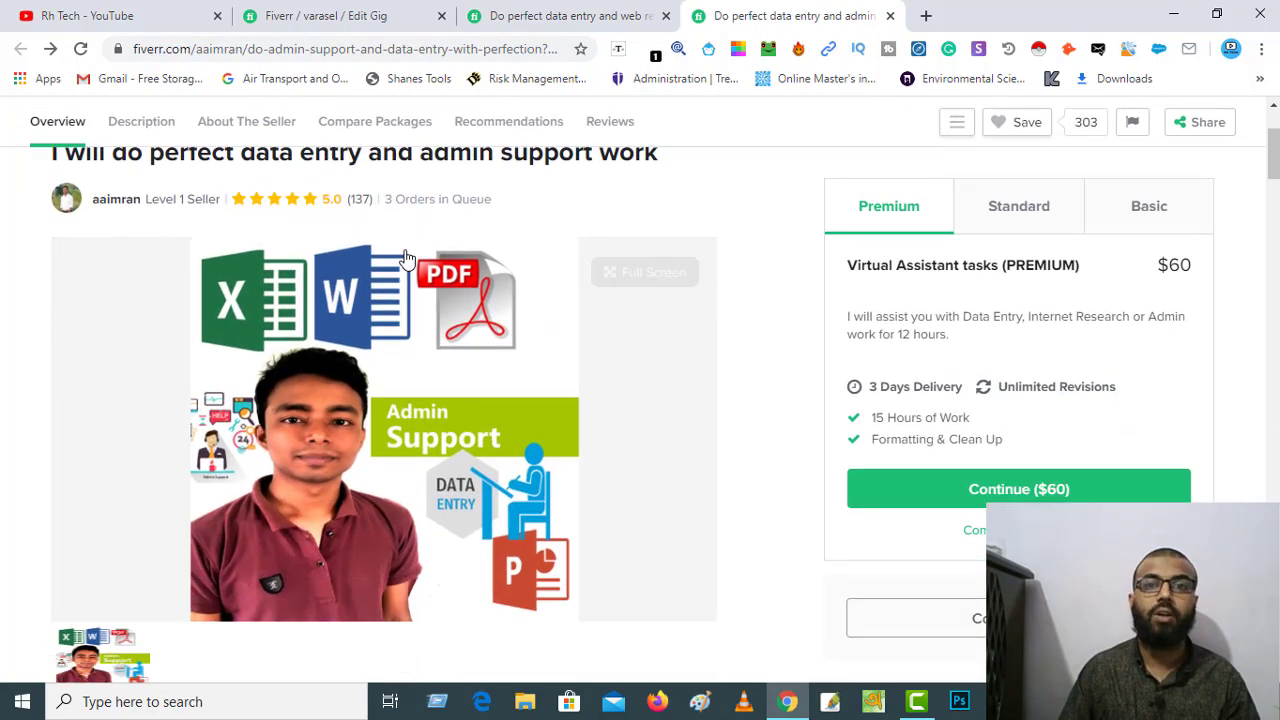
Open the Canva website in a new browser tab.
left_click(926, 16)
type("canva")
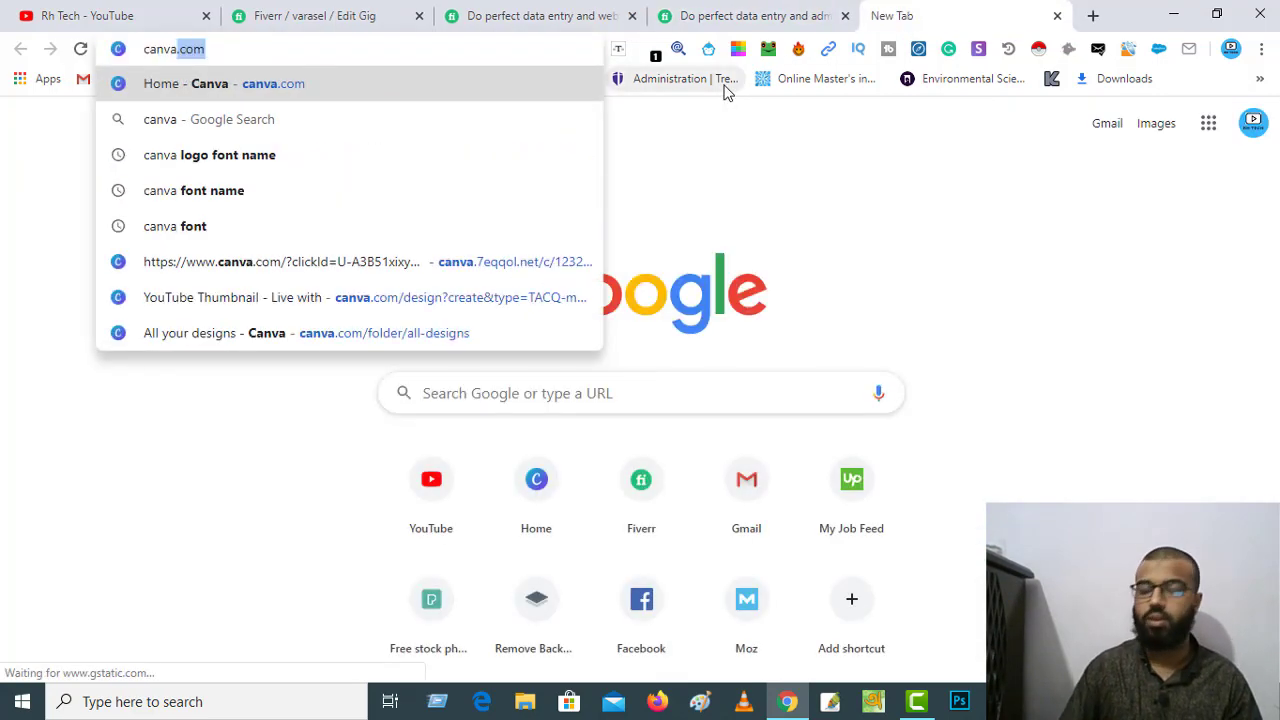
key("Return")
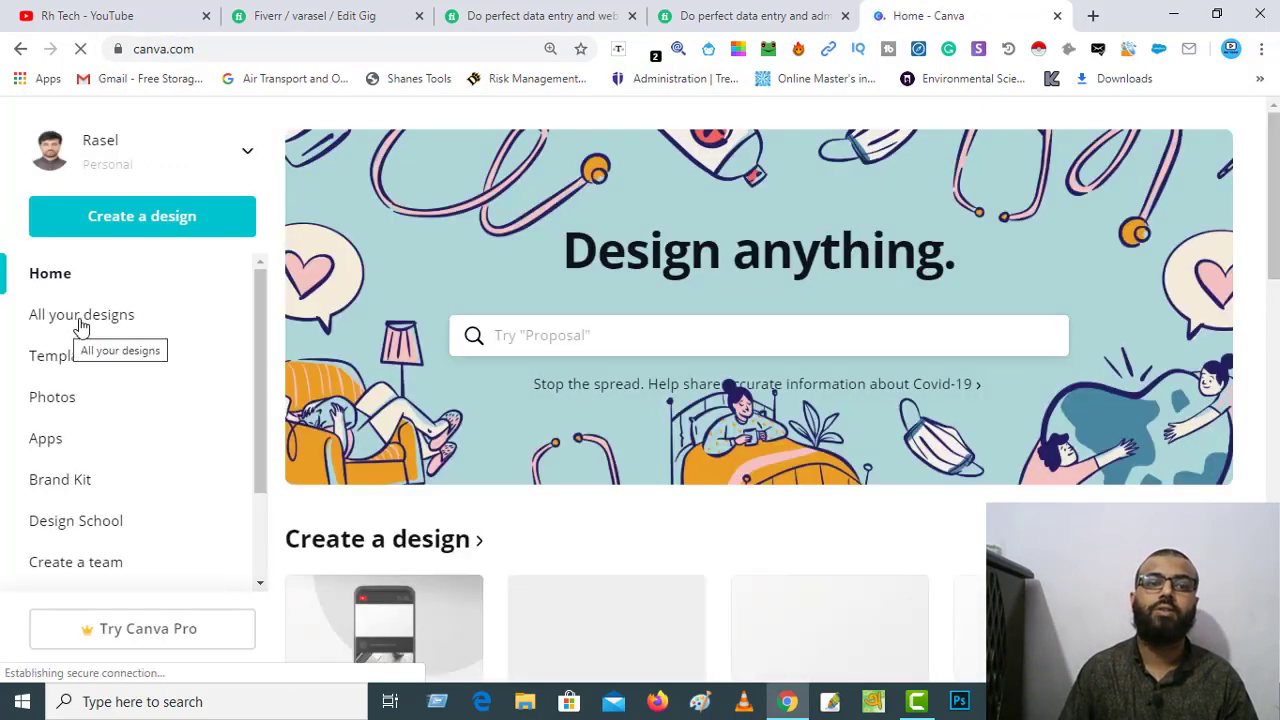
Create a new blank design with custom dimensions of 550 × 370 px.
left_click(140, 228)
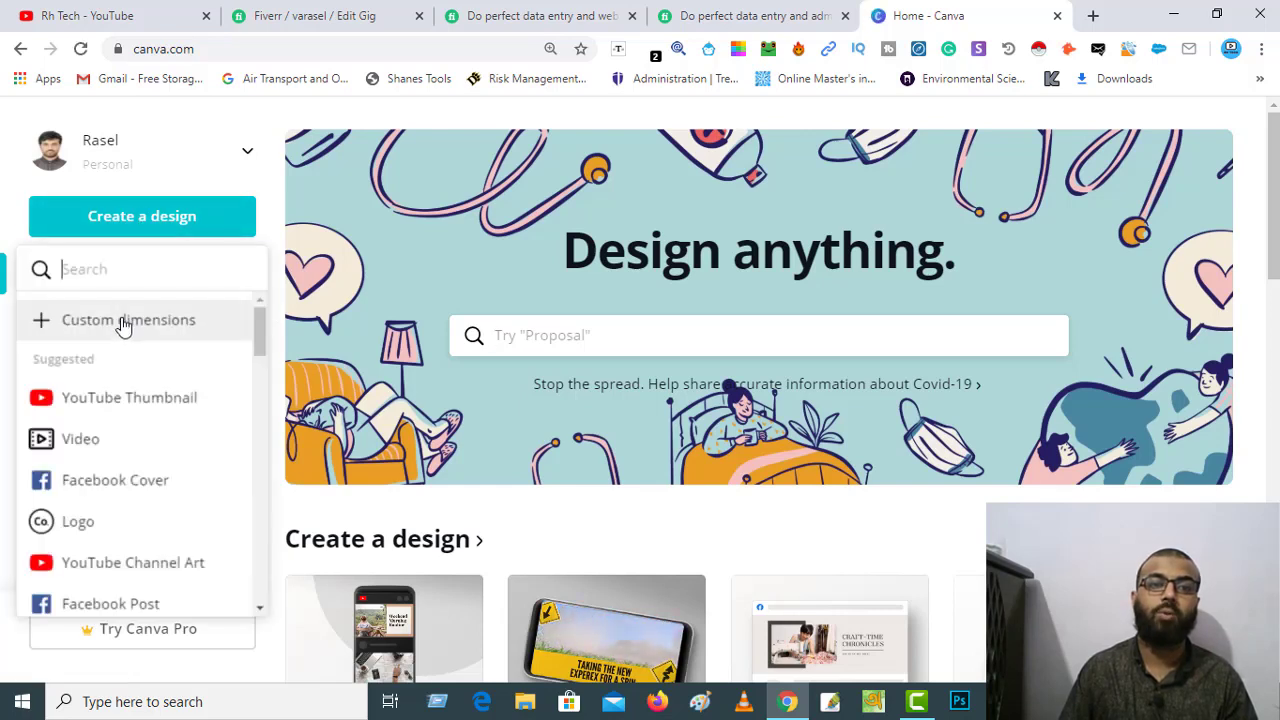
left_click(123, 322)
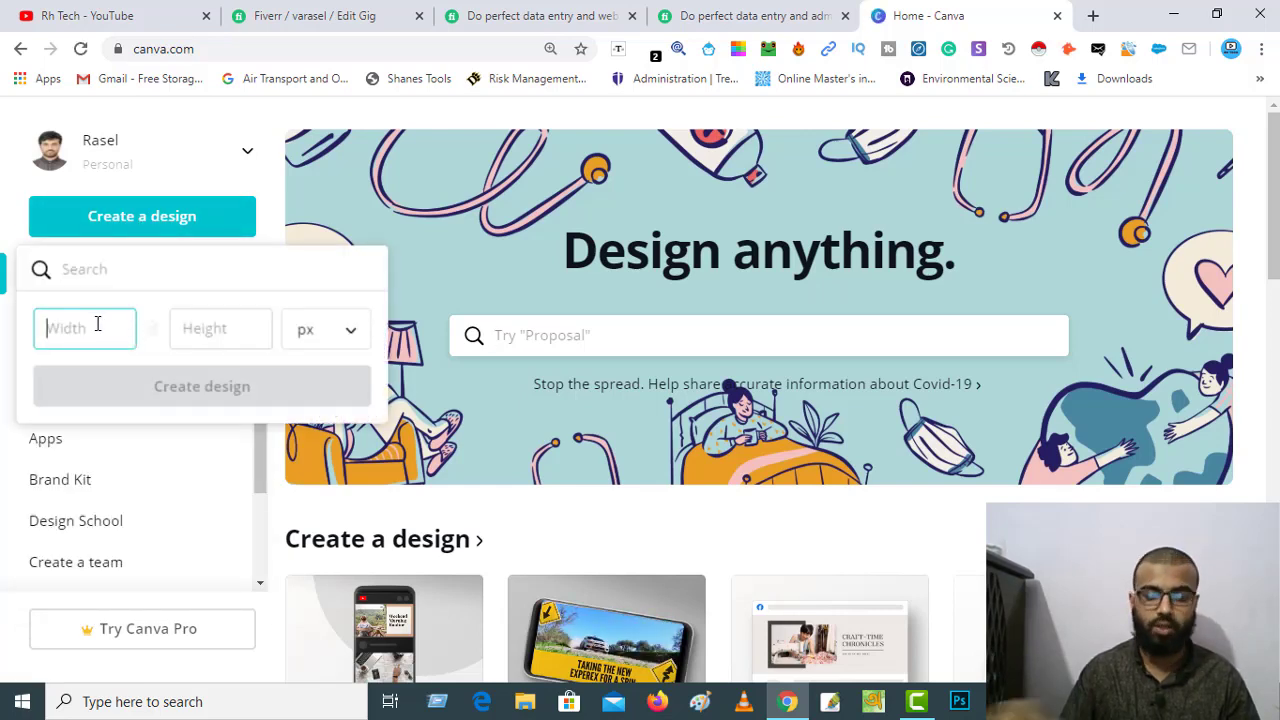
type("550")
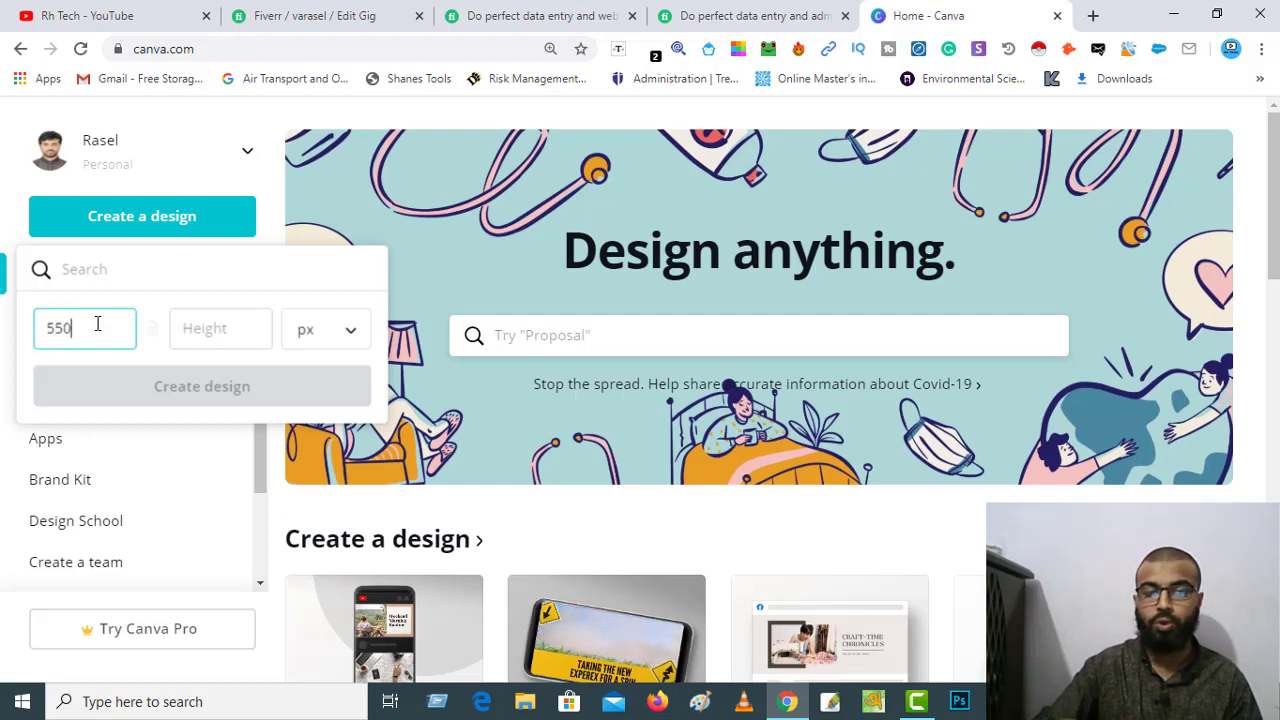
left_click(242, 330)
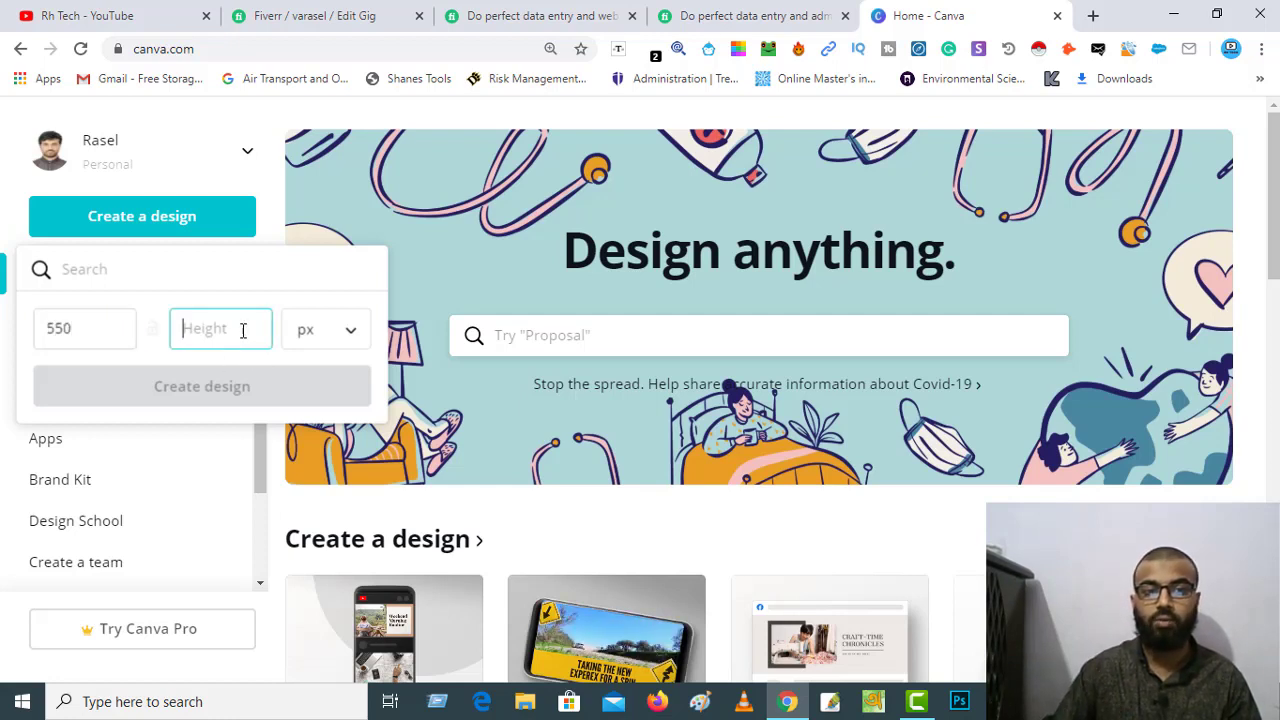
type("3")
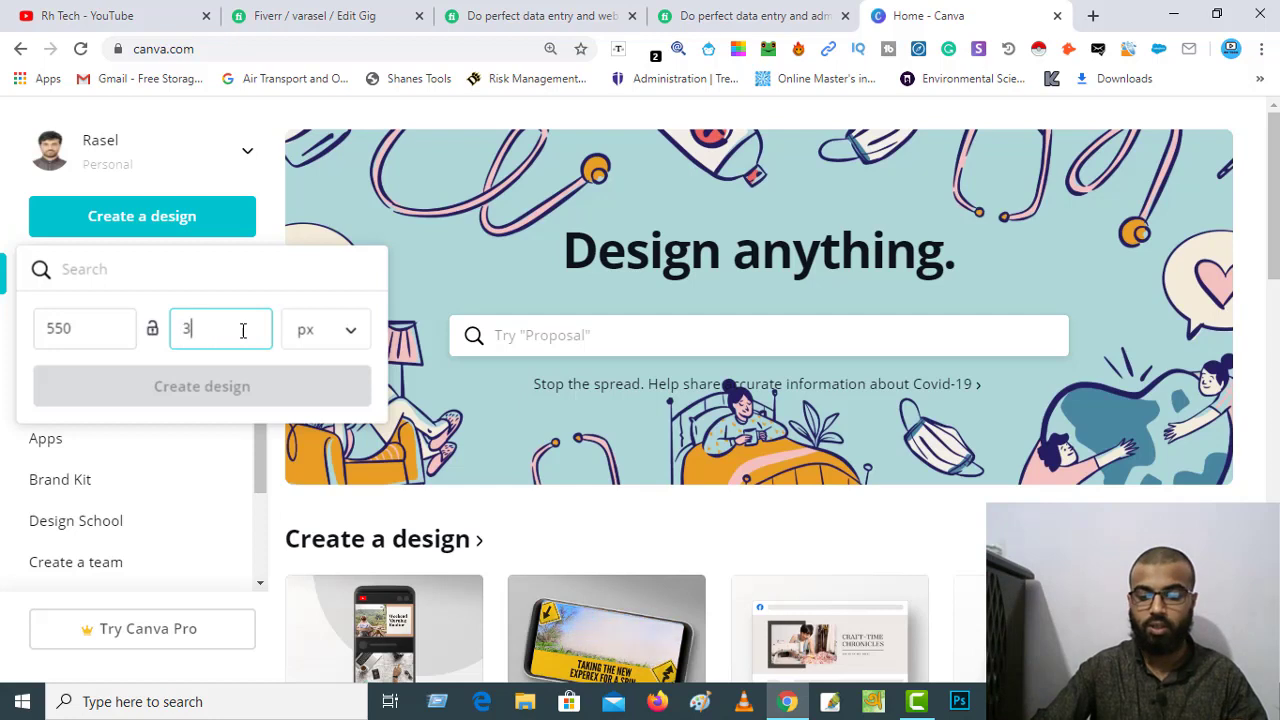
type("70")
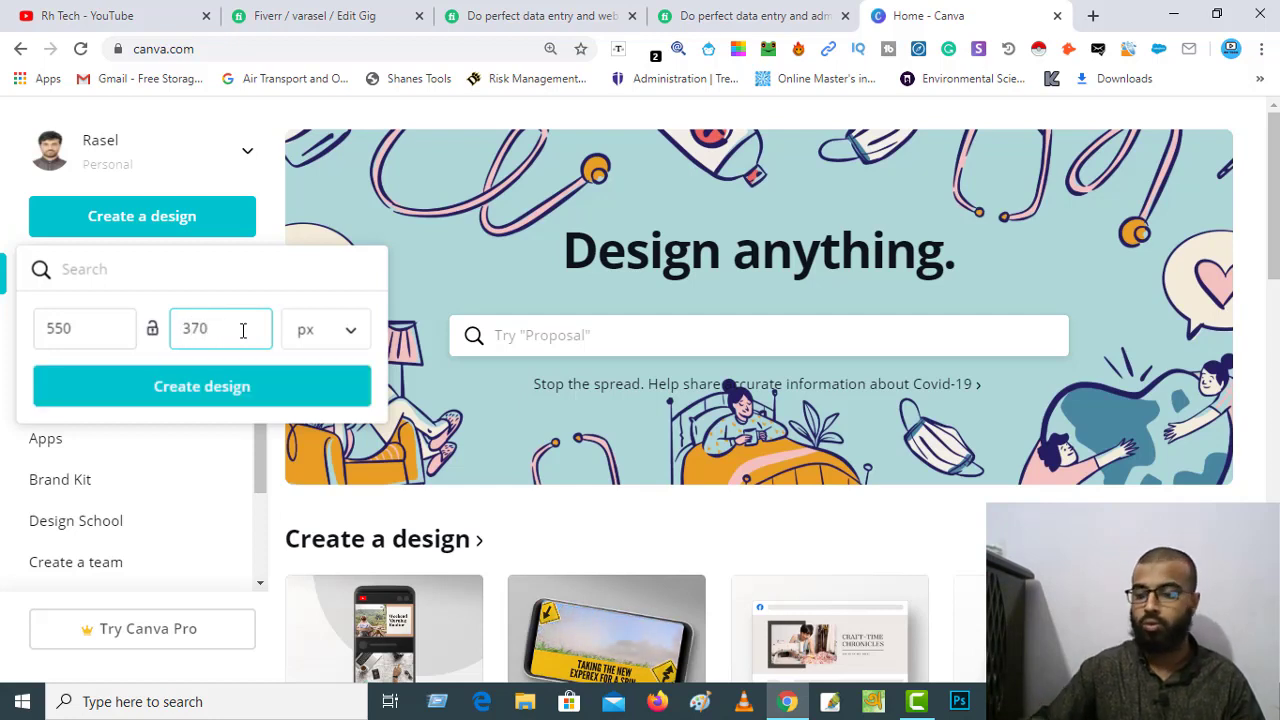
left_click(230, 393)
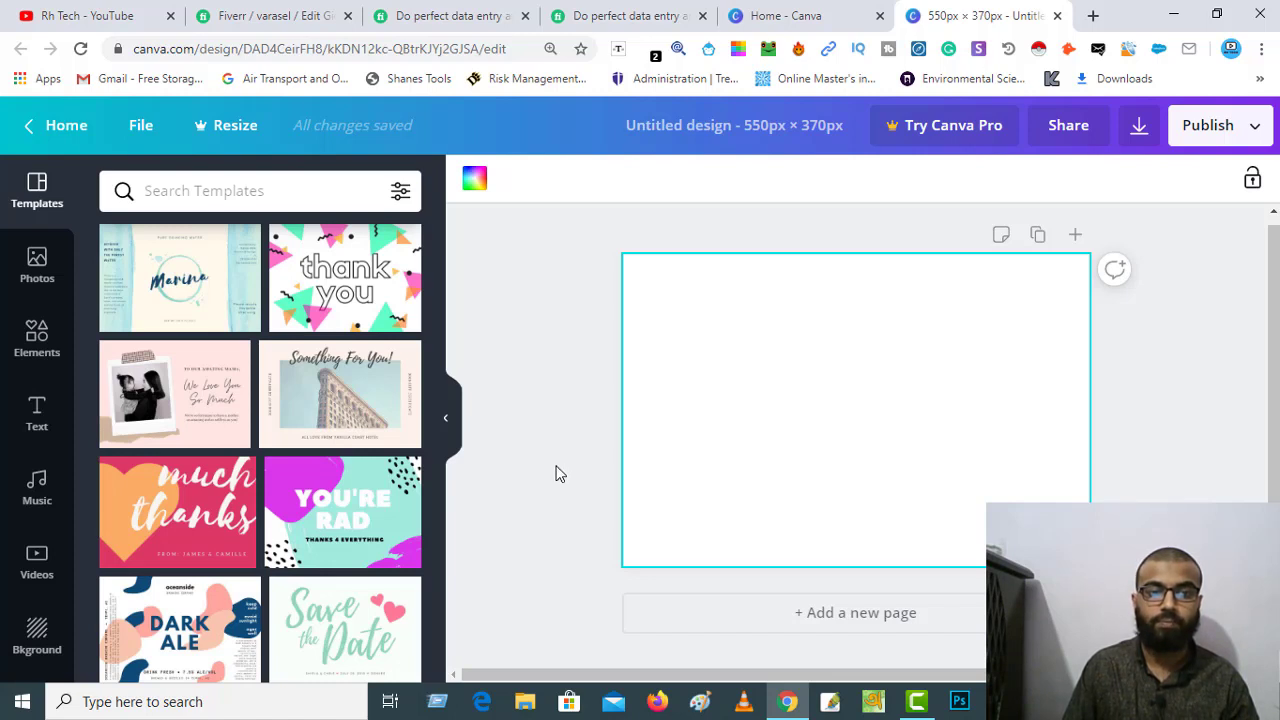
Browse the available templates and backgrounds for one that suits the gig image.
scroll(180, 565, "down", 2)
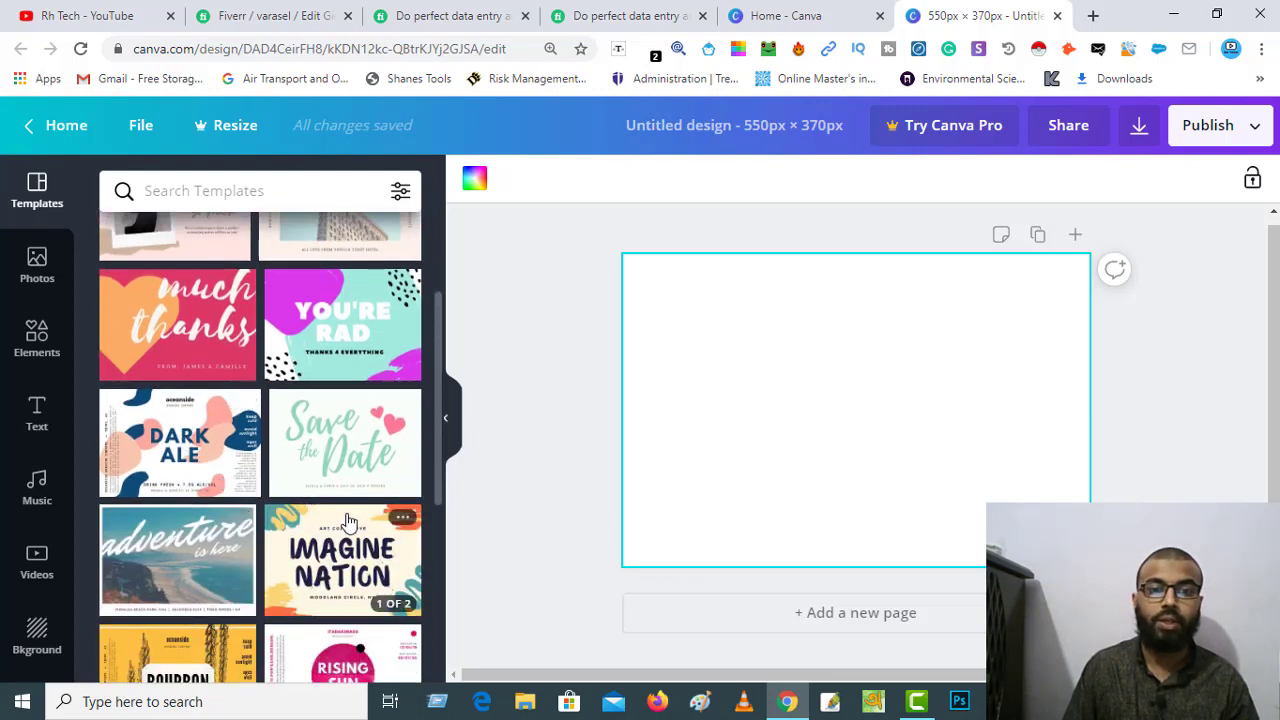
scroll(348, 522, "down", 2)
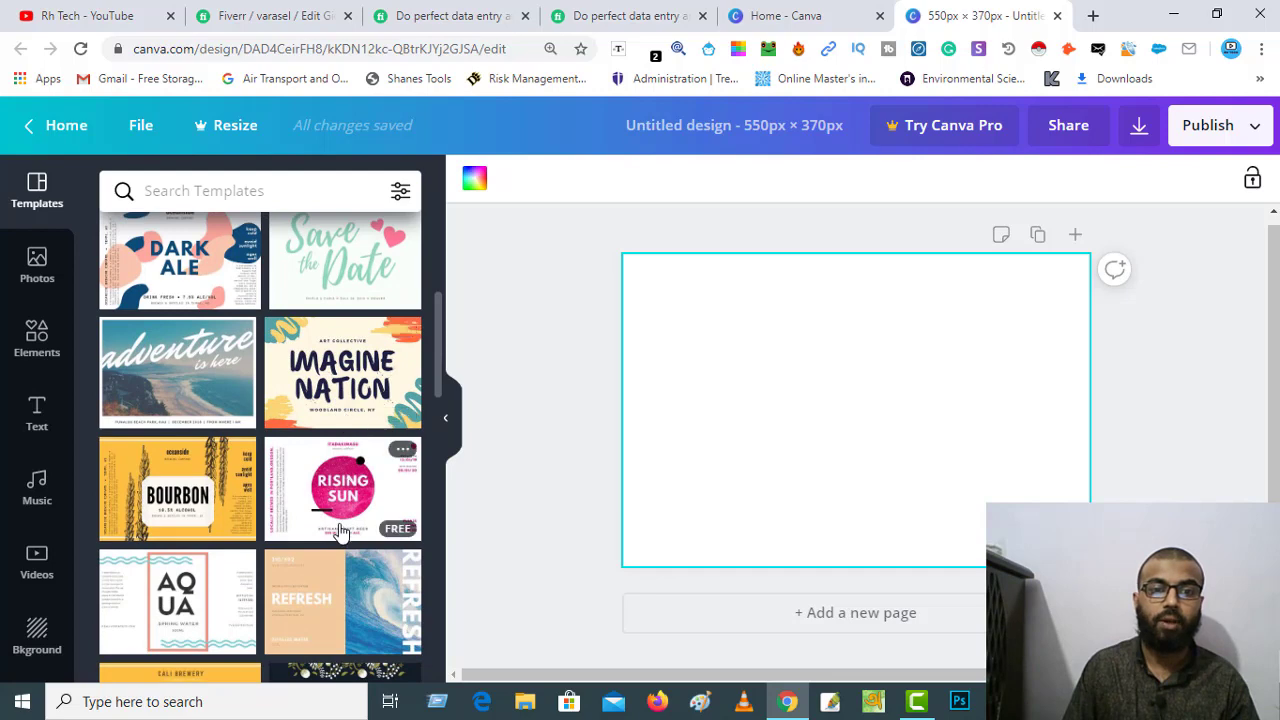
scroll(213, 540, "up", 3)
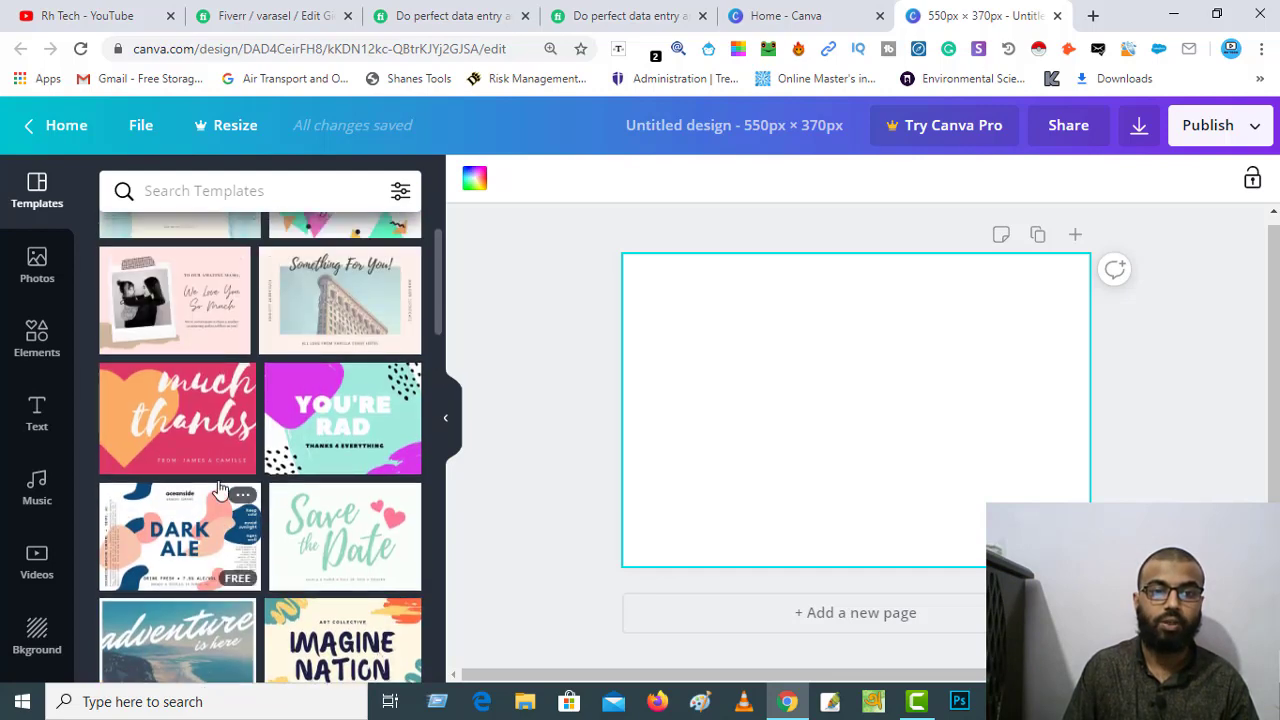
scroll(203, 440, "up", 1)
scroll(203, 440, "up", 1)
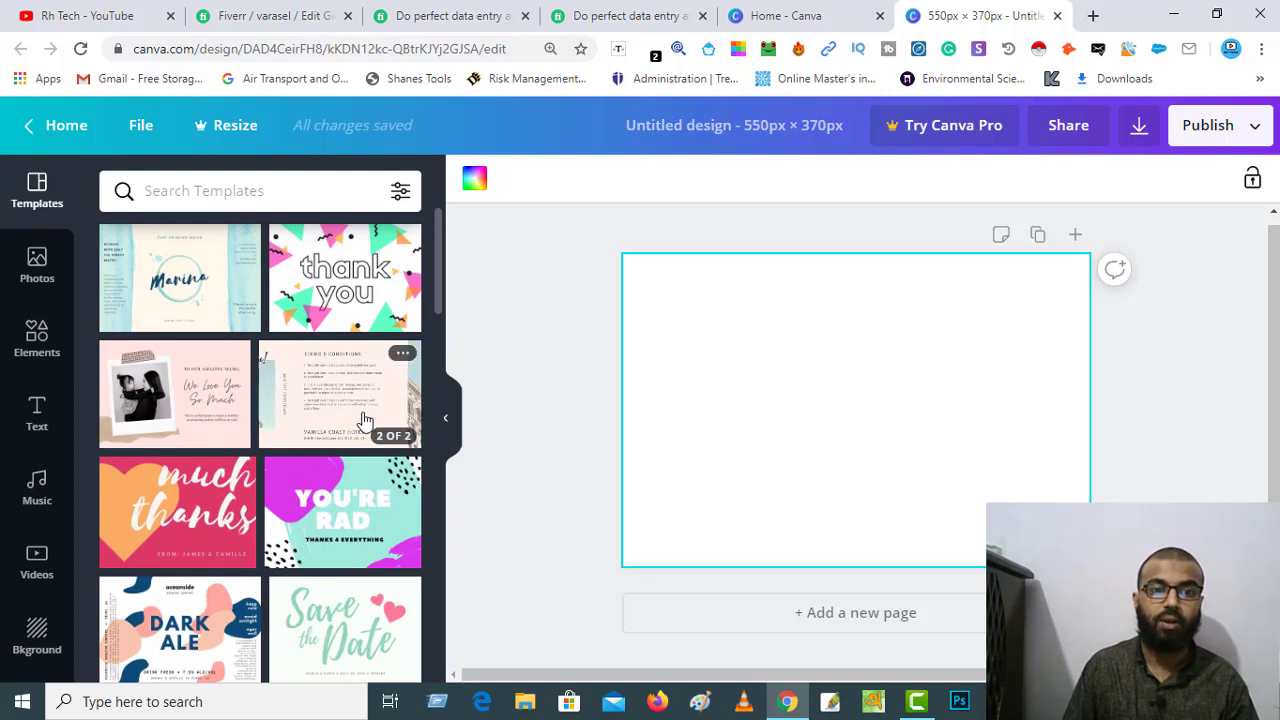
scroll(363, 430, "down", 8)
scroll(363, 460, "down", 5)
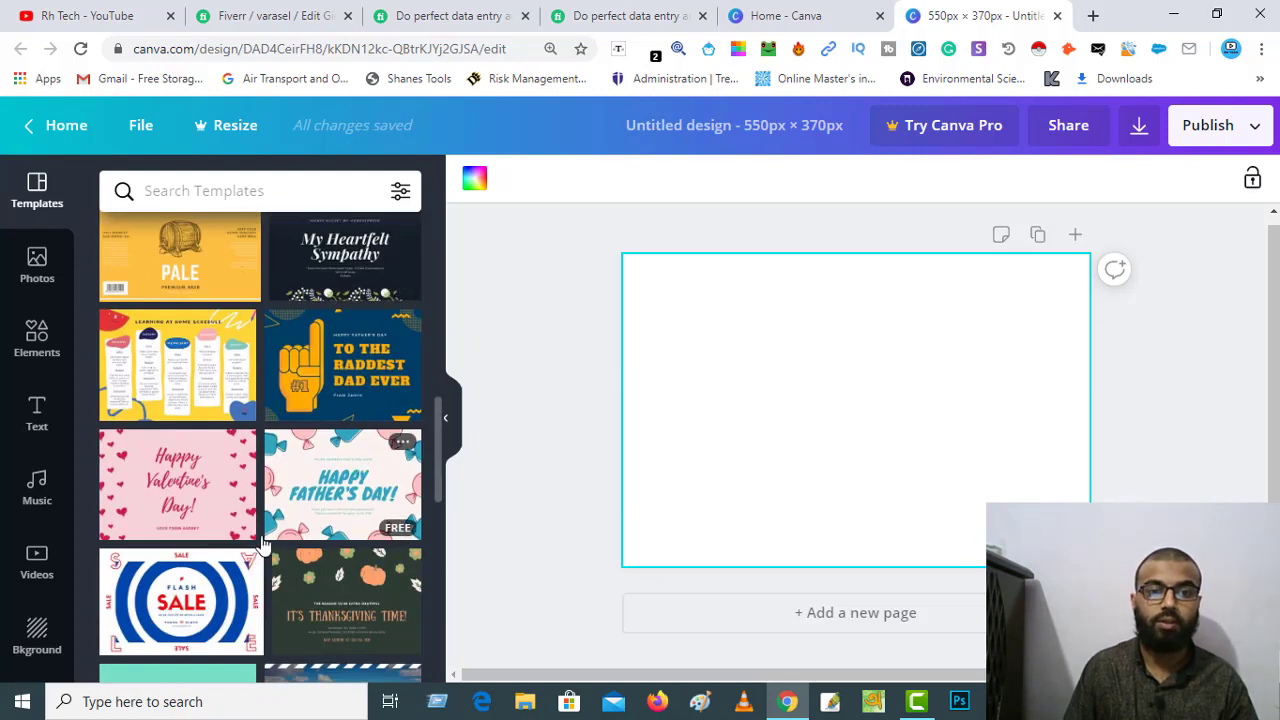
left_click(38, 632)
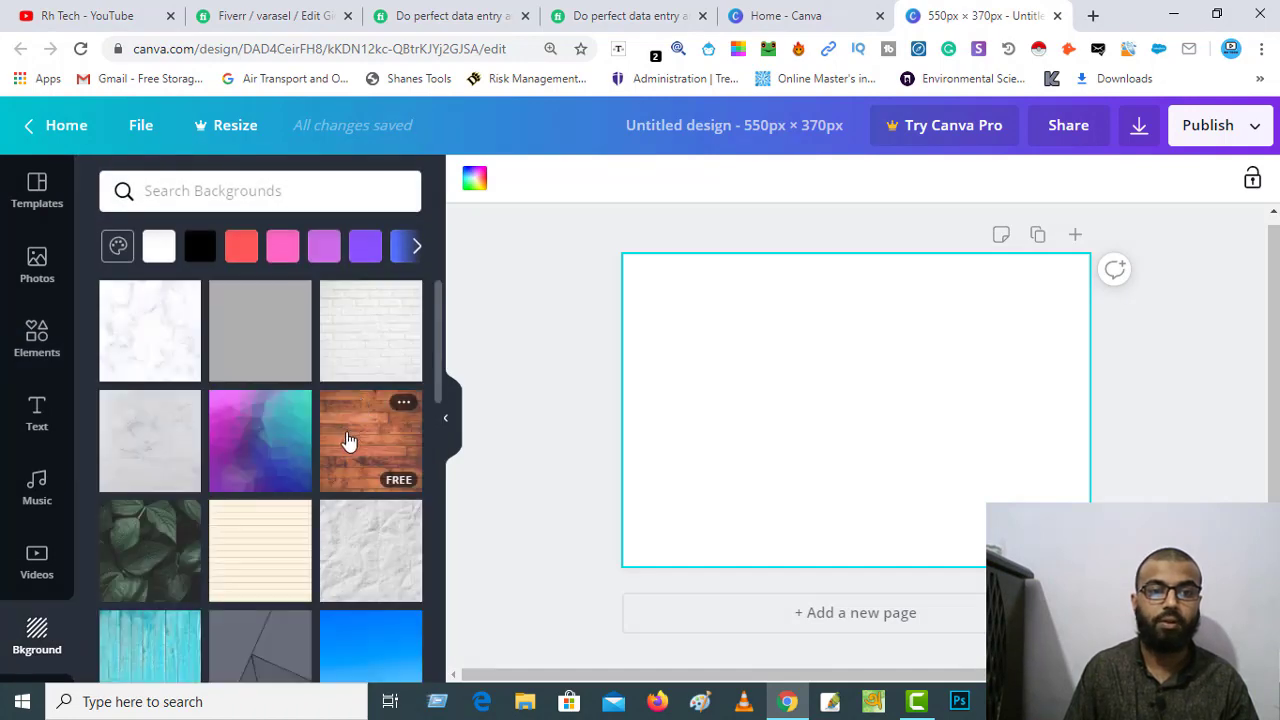
scroll(346, 440, "down", 5)
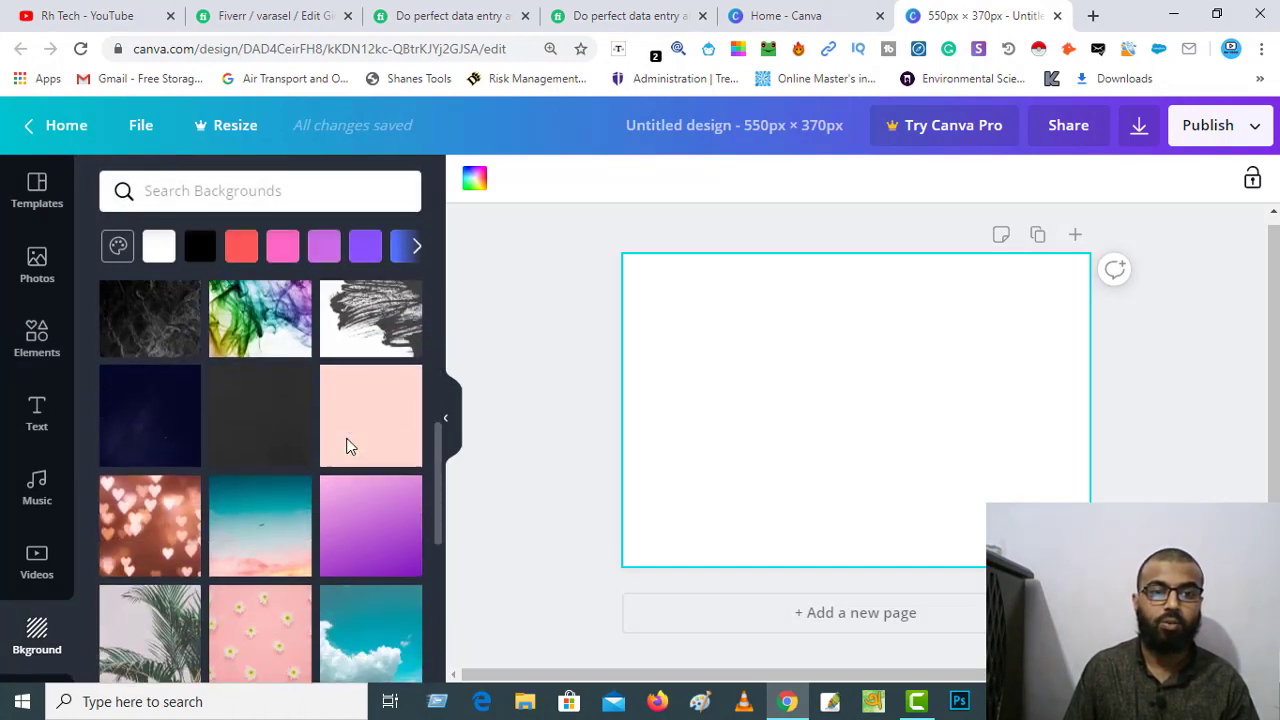
scroll(300, 470, "up", 5)
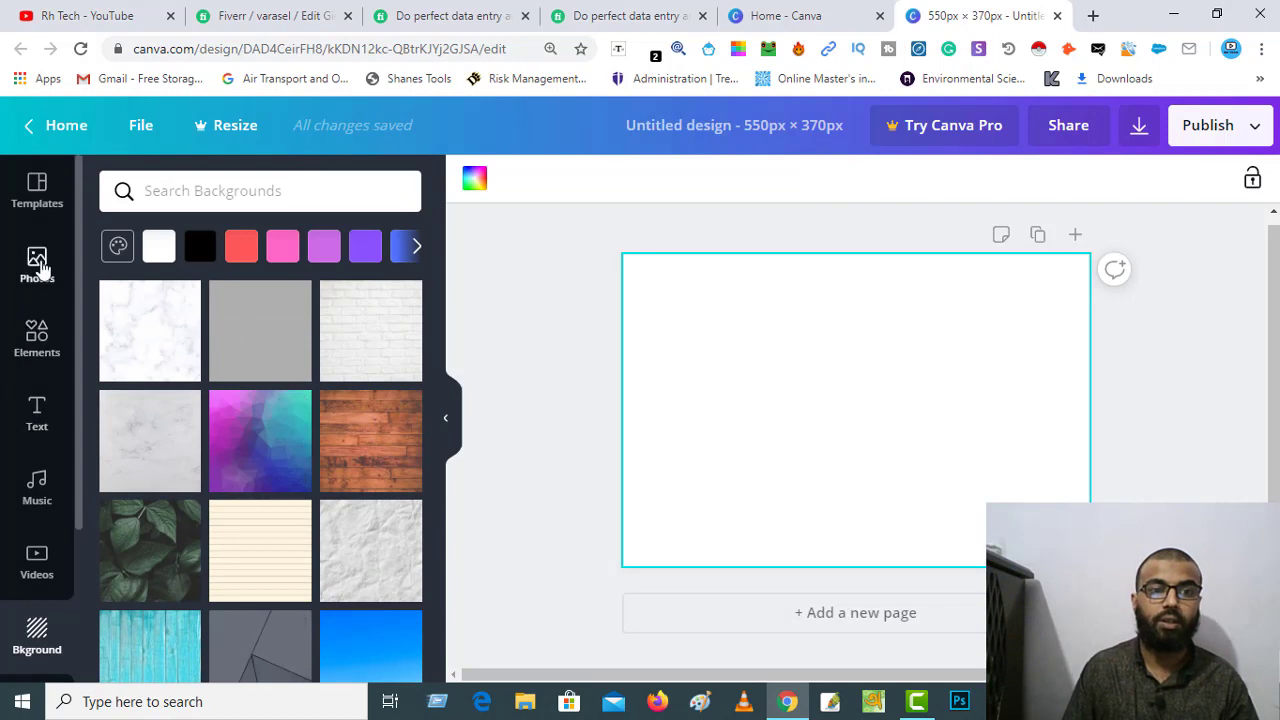
Search the photo library for "typing" and add the free photo of hands typing on a black-screened laptop to the page.
left_click(38, 272)
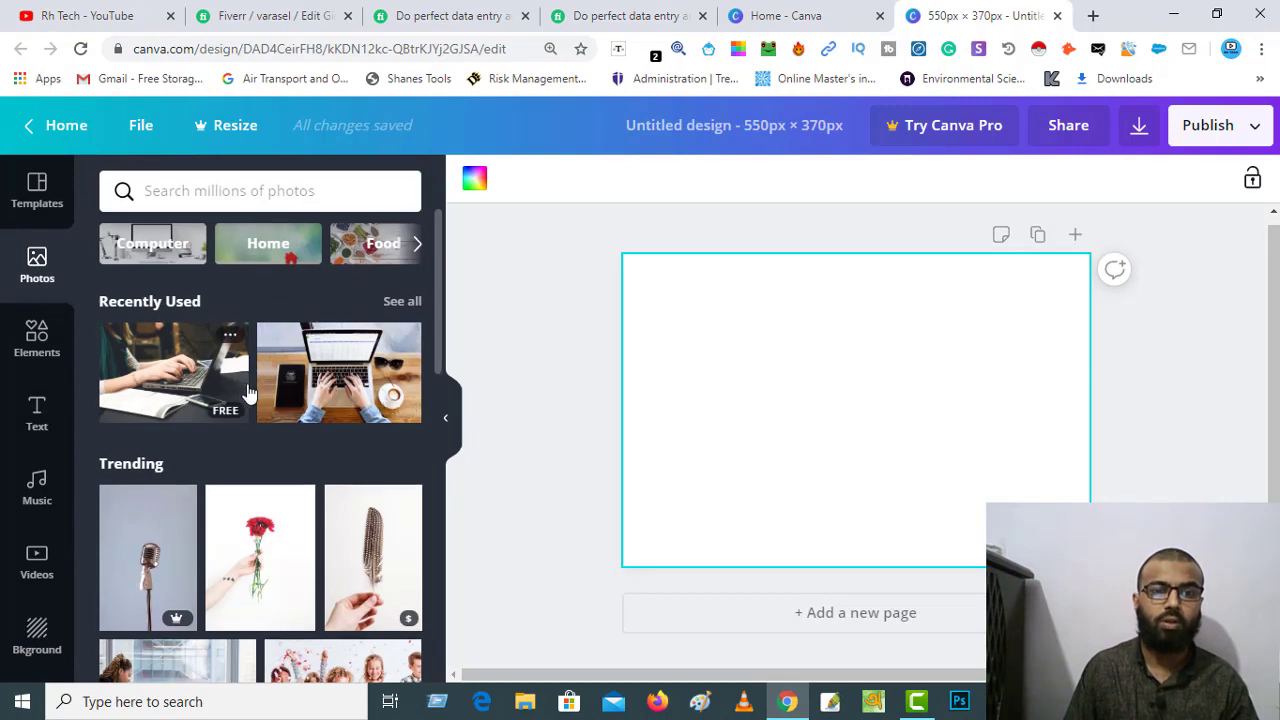
scroll(249, 393, "down", 10)
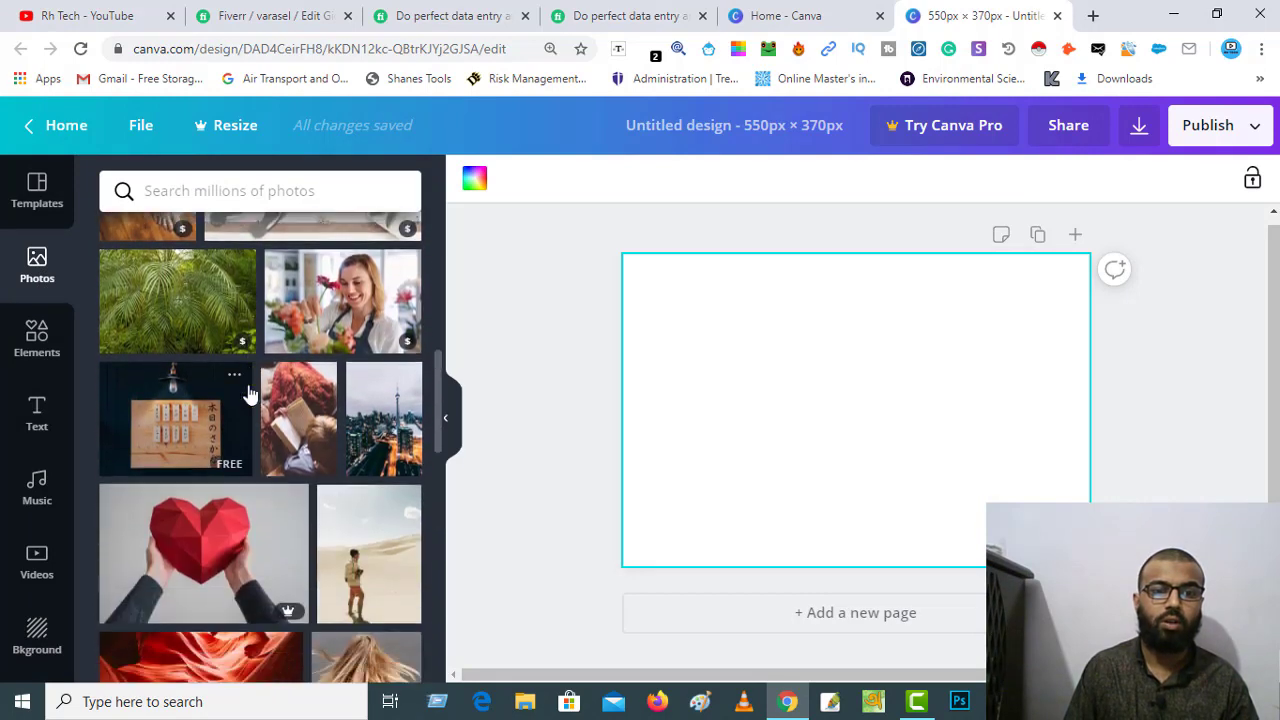
scroll(249, 393, "down", 3)
scroll(249, 393, "up", 15)
left_click(230, 186)
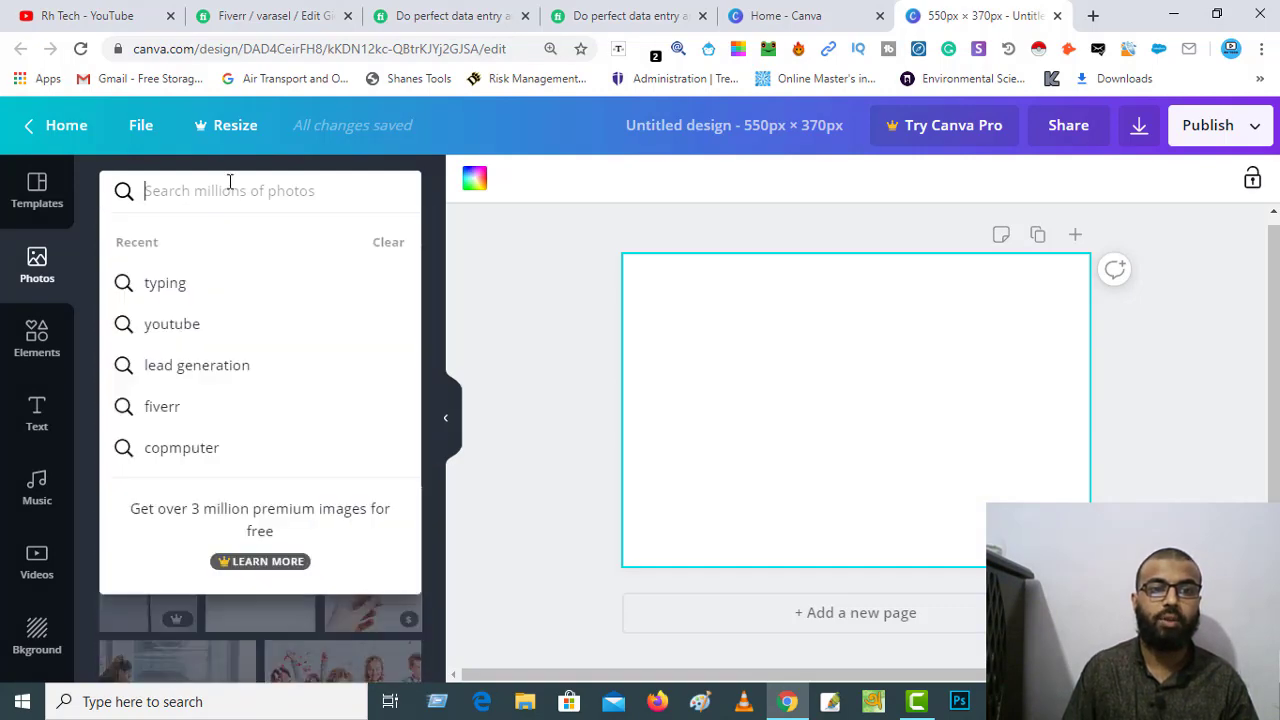
type("ty")
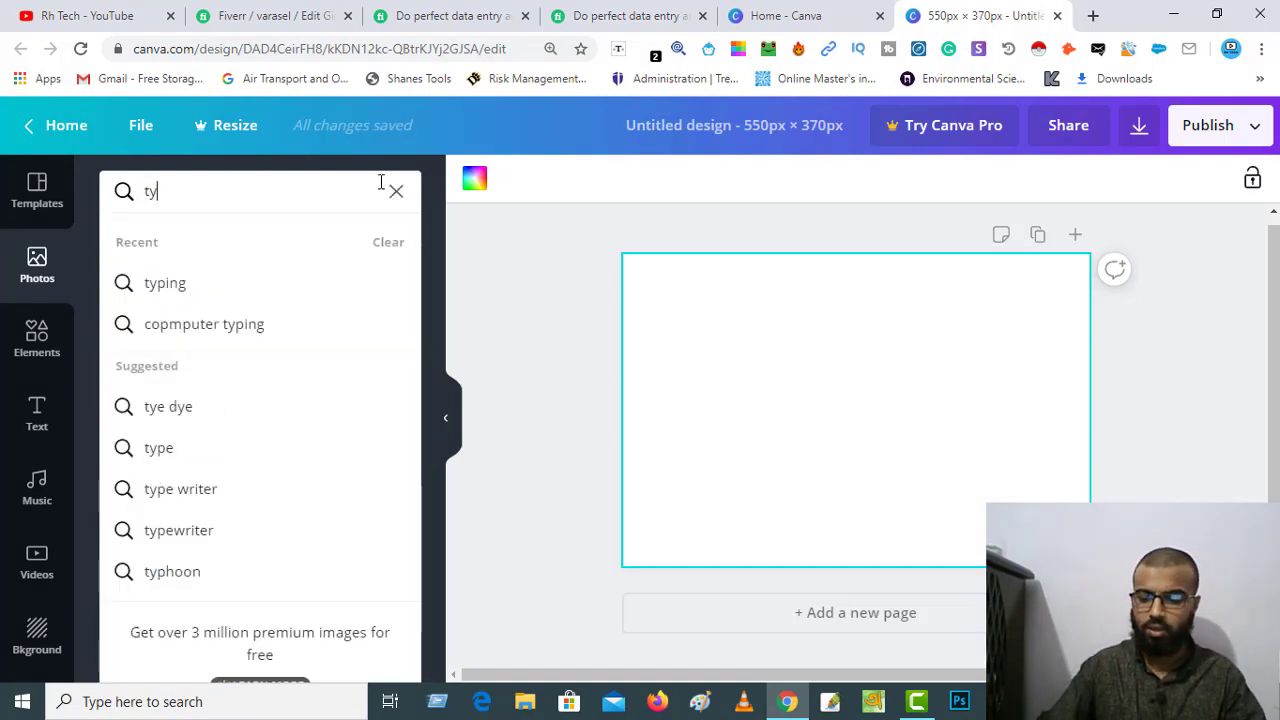
type("ping")
key("Return")
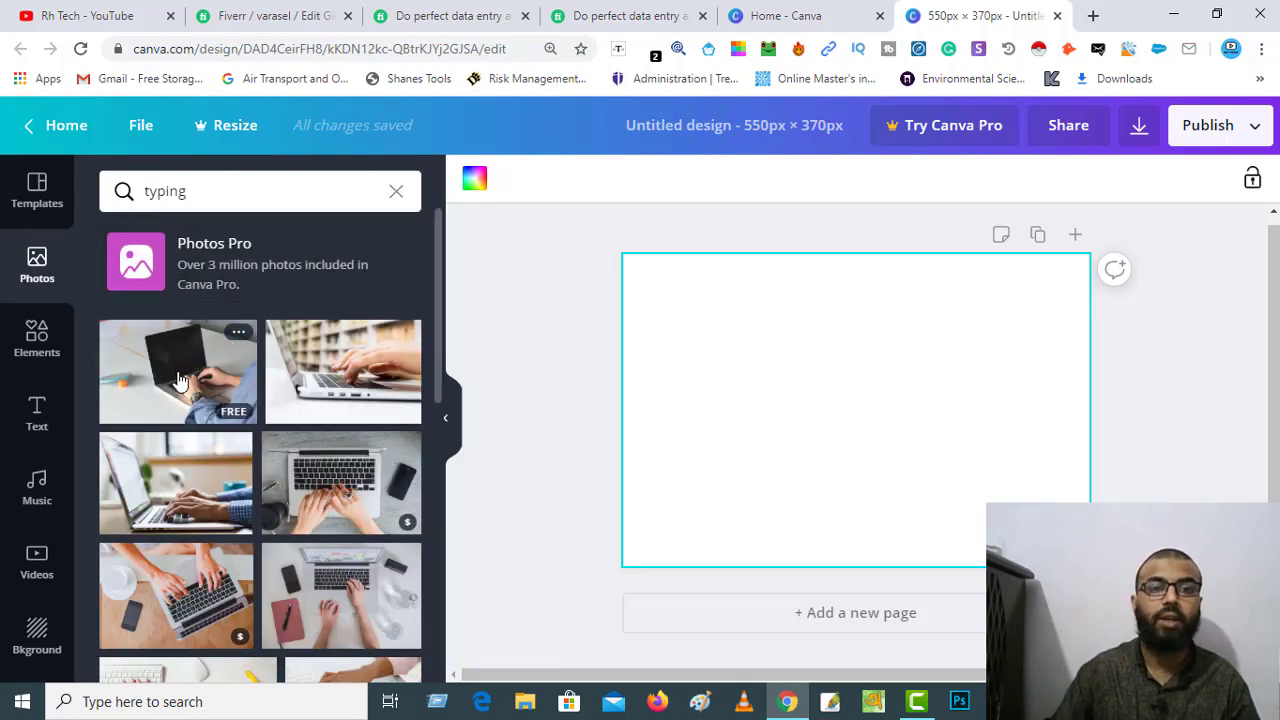
left_click(180, 381)
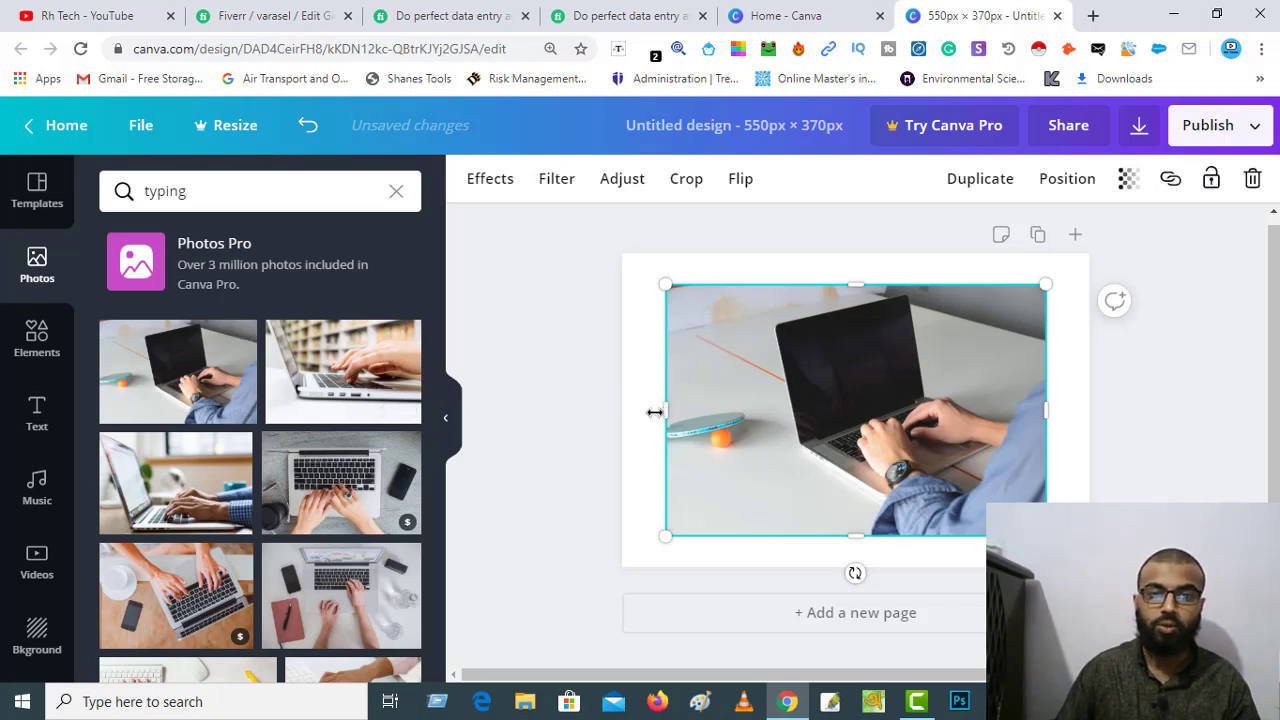
Stretch and shift the laptop photo to cover the whole page, about 605 px wide past the right edge and 370 px high.
left_click_drag(654, 411, 622, 412)
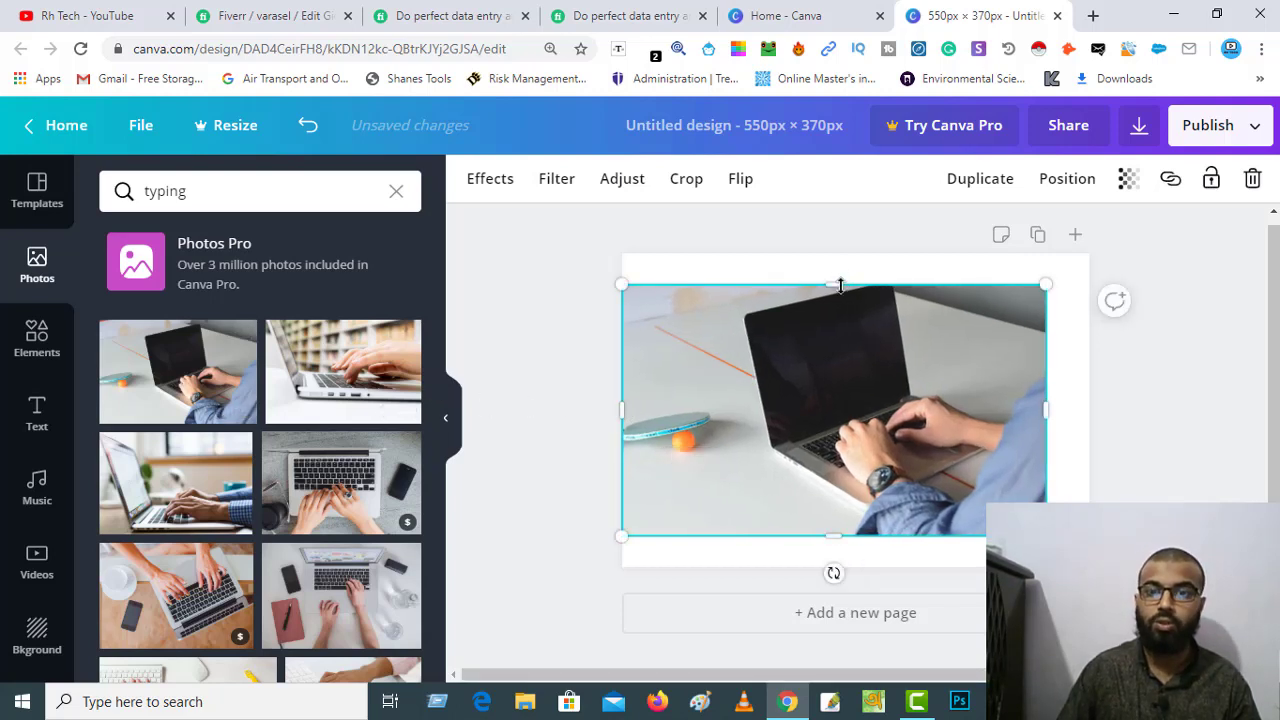
left_click_drag(835, 284, 836, 253)
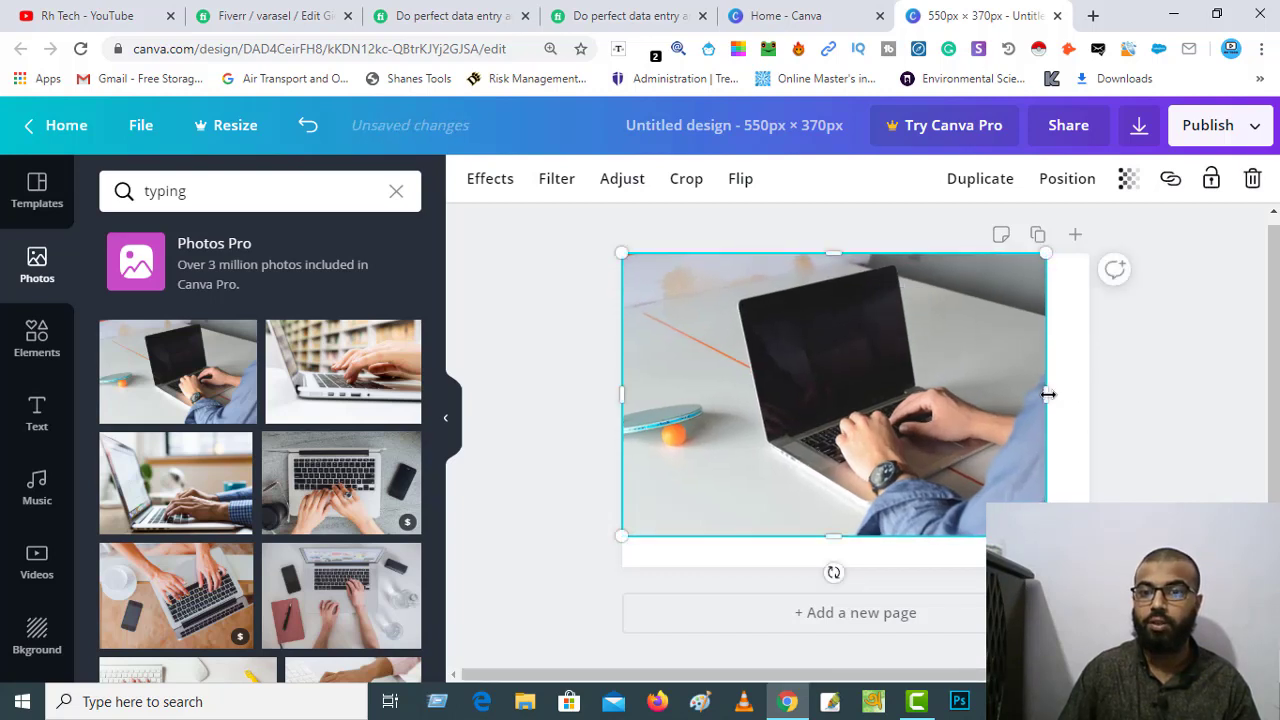
left_click_drag(1047, 394, 1094, 411)
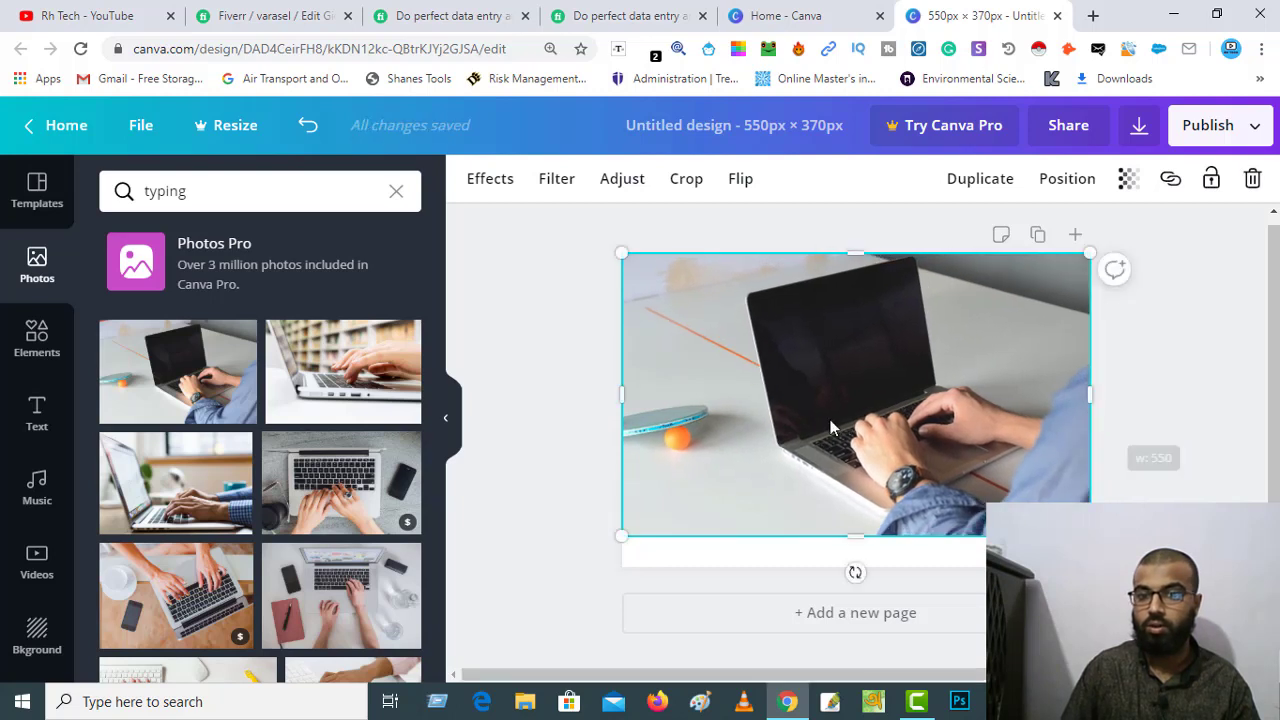
left_click_drag(830, 428, 860, 417)
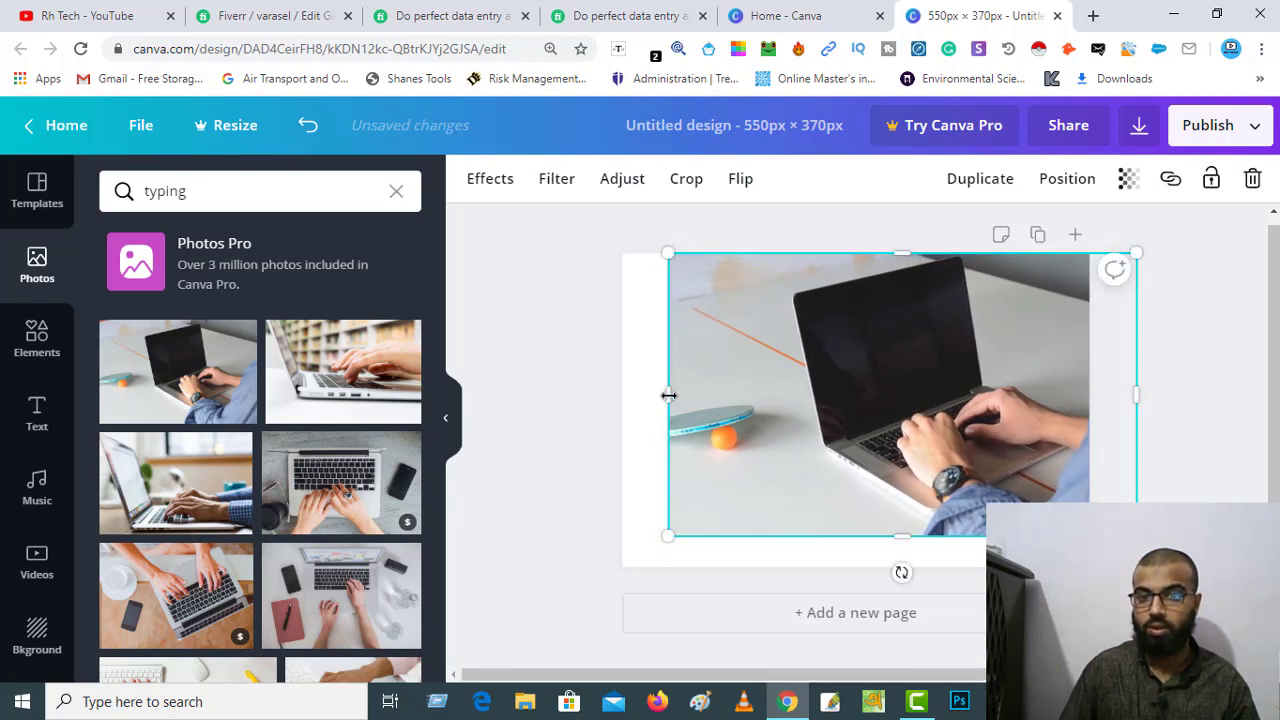
left_click_drag(668, 394, 620, 402)
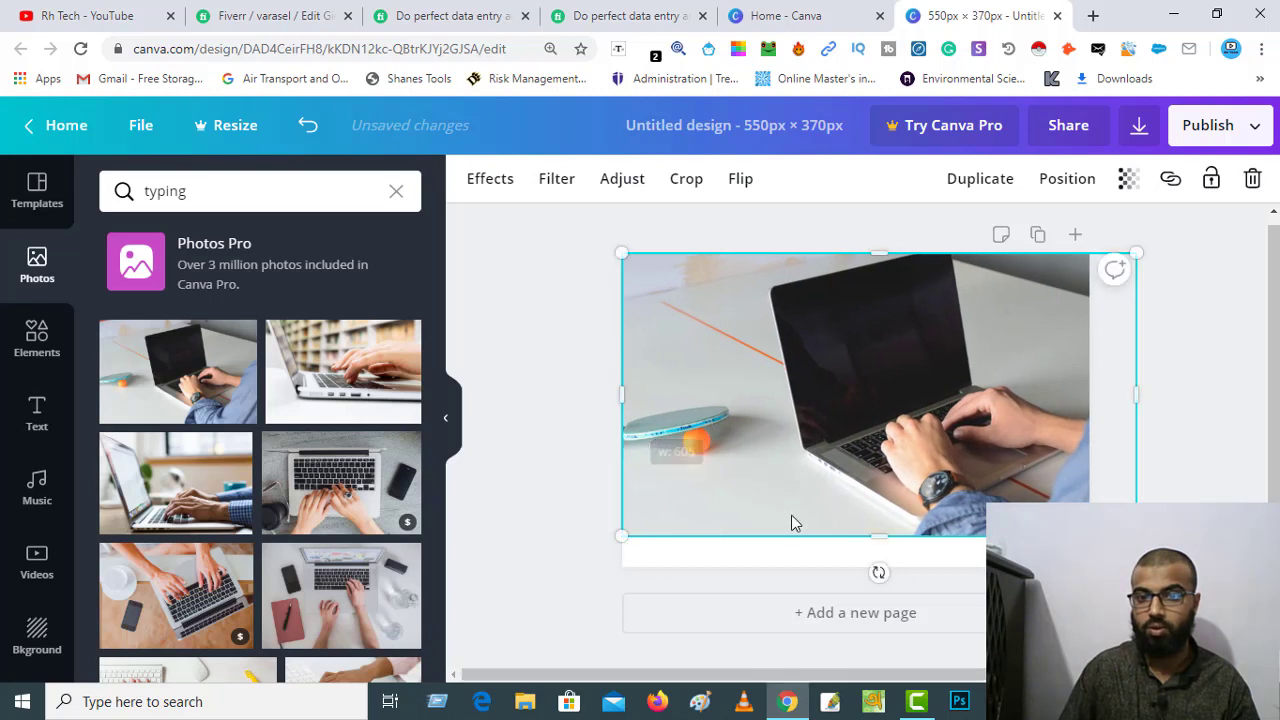
left_click_drag(879, 545, 880, 567)
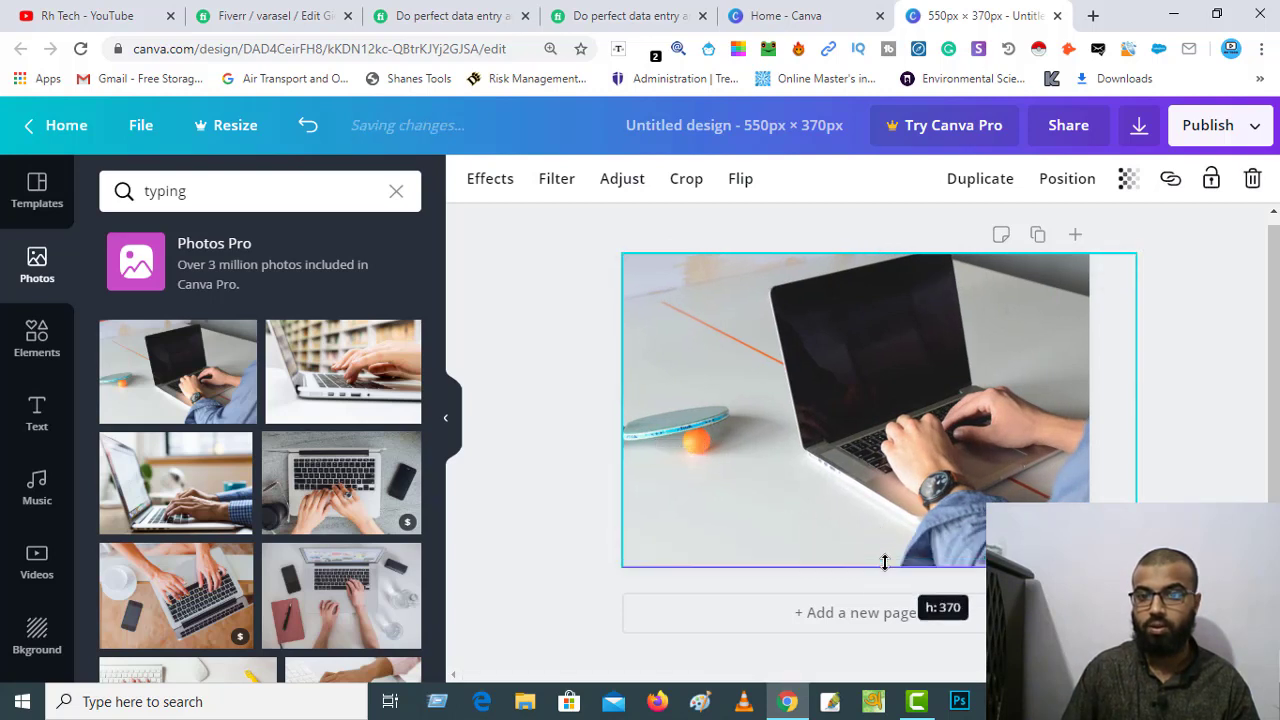
Add a heading over the upper-left part of the laptop photo and replace its placeholder text with "Data Entry".
left_click(577, 416)
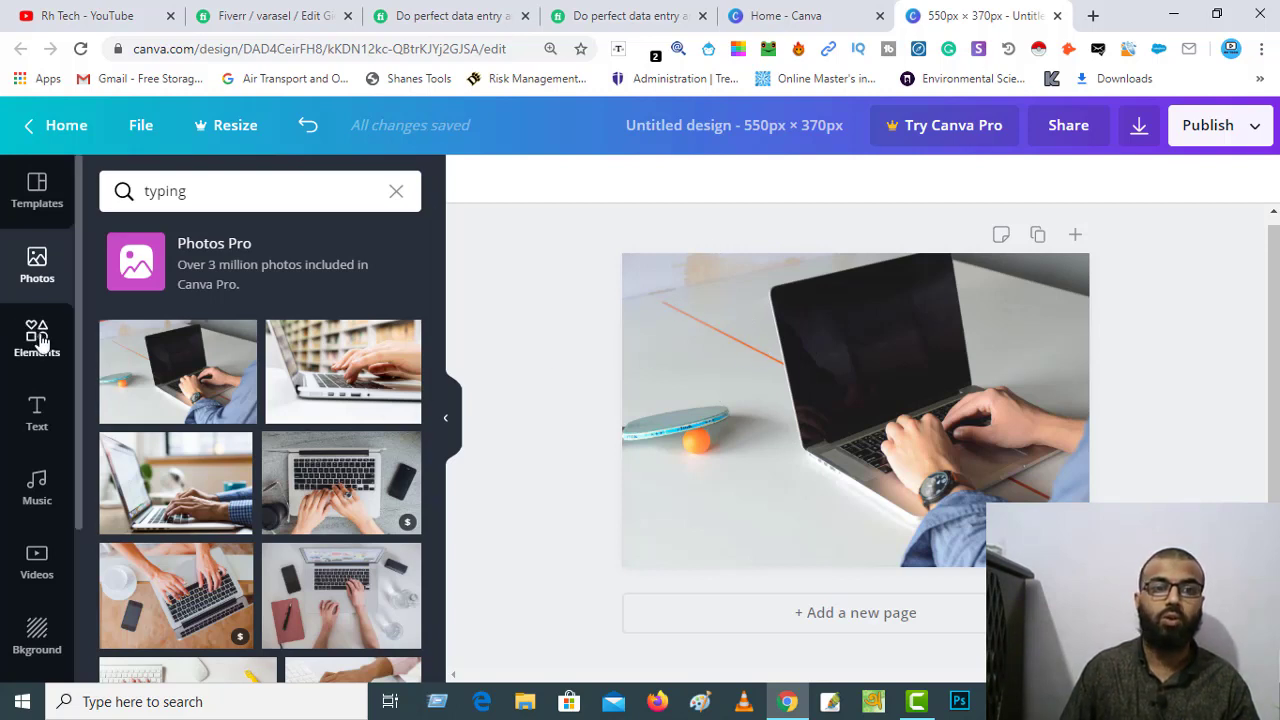
left_click(36, 415)
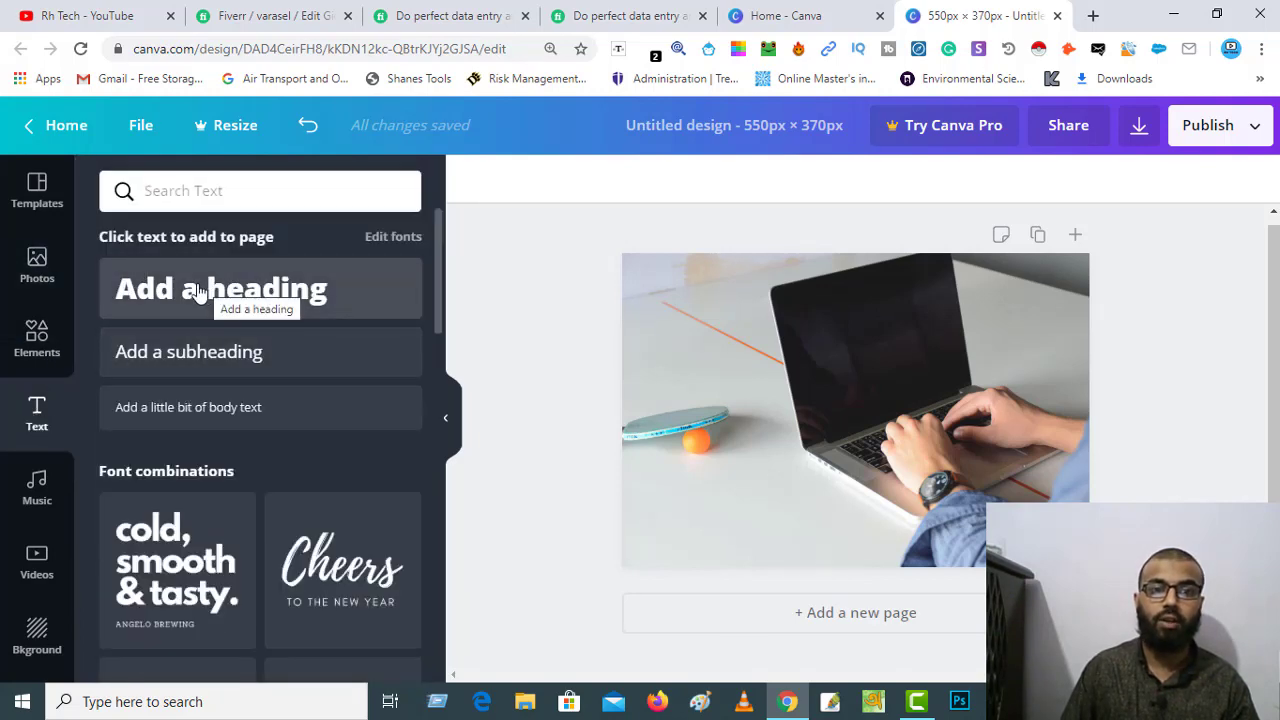
left_click(258, 296)
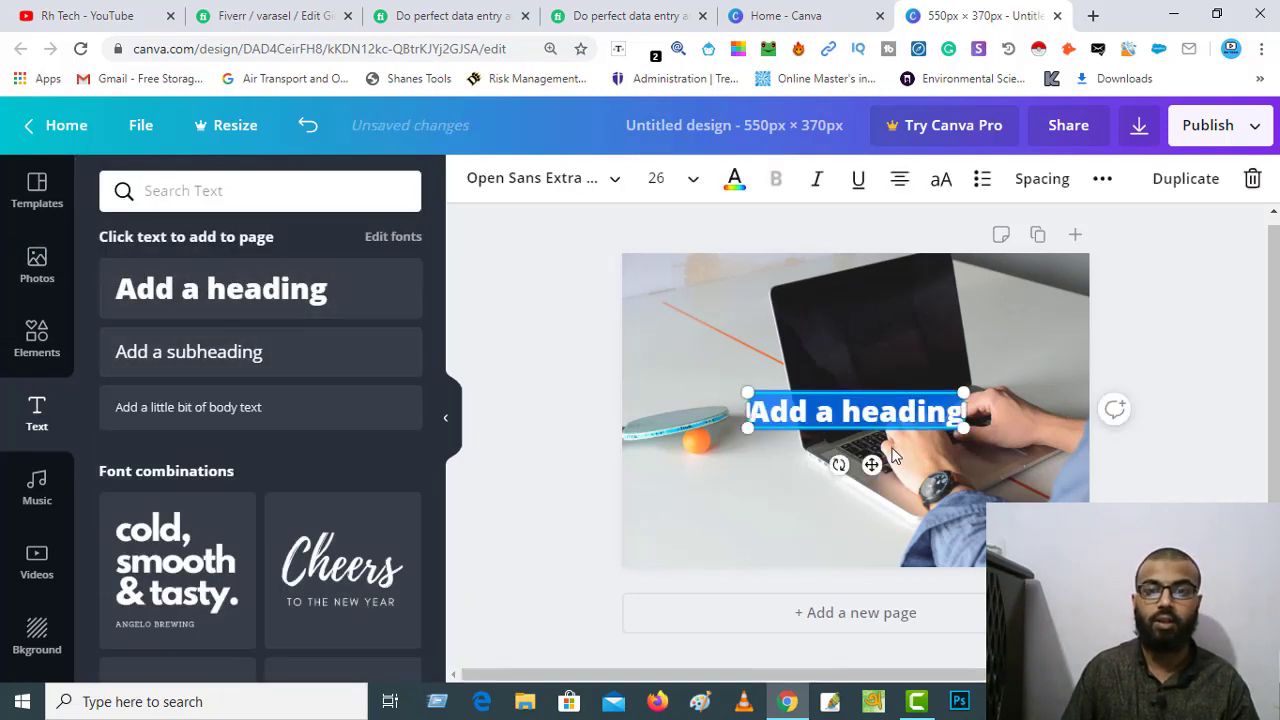
left_click_drag(873, 464, 758, 348)
triple_click(718, 303)
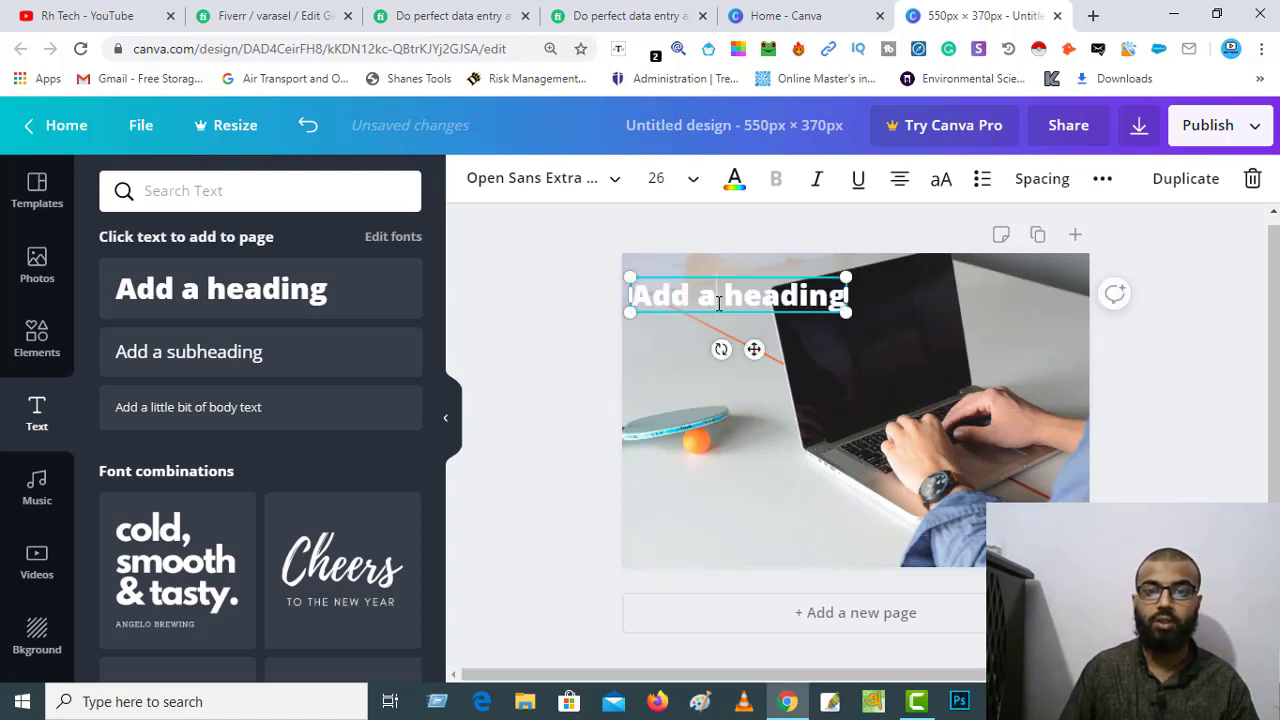
type("D")
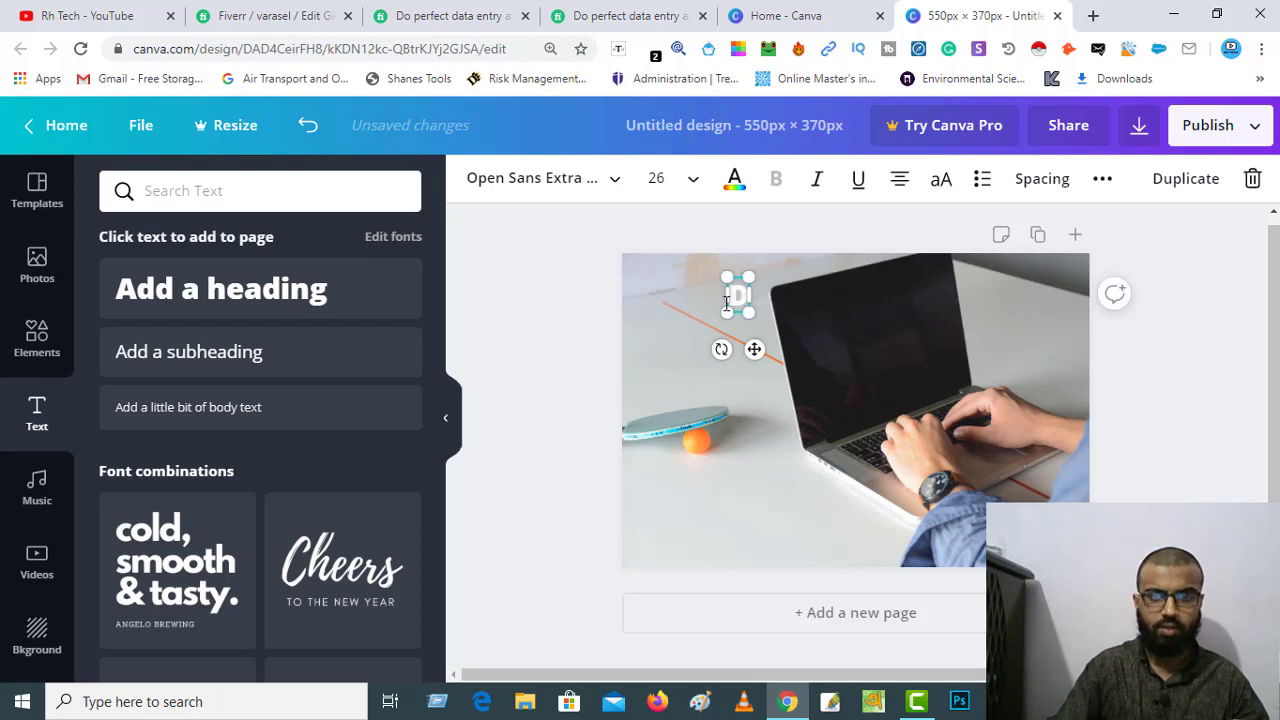
type("ata E")
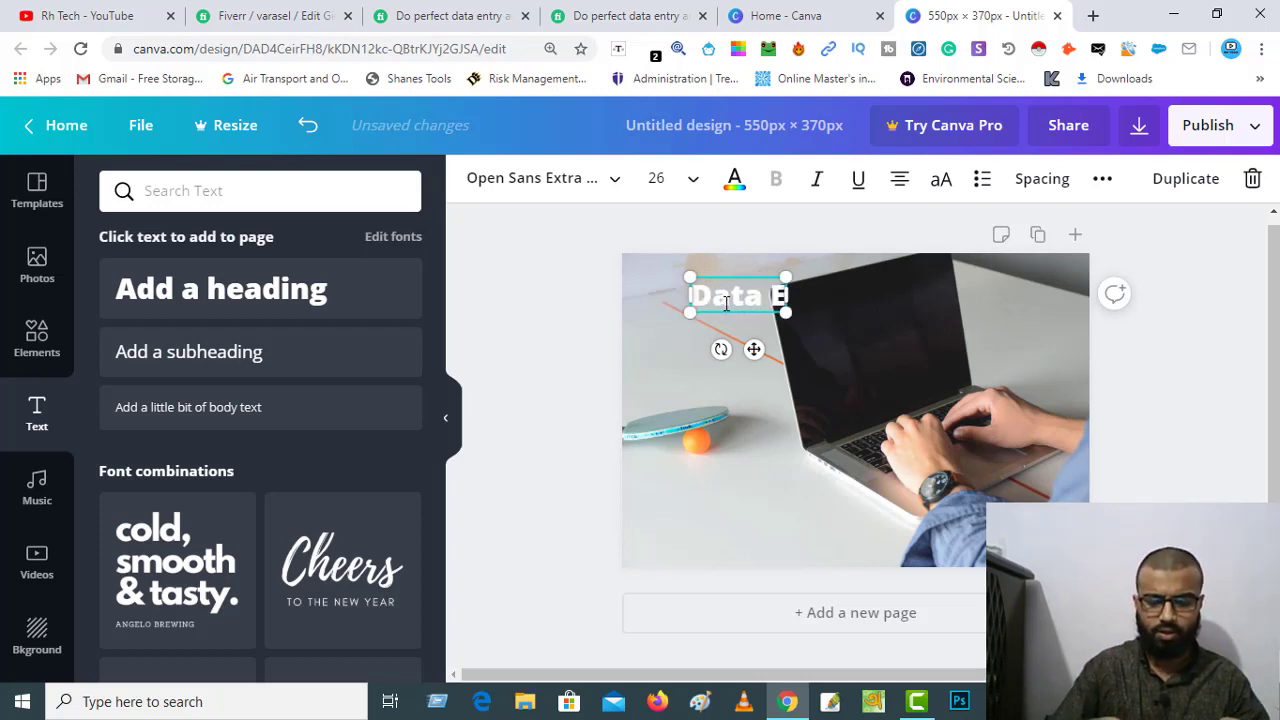
type("ntry")
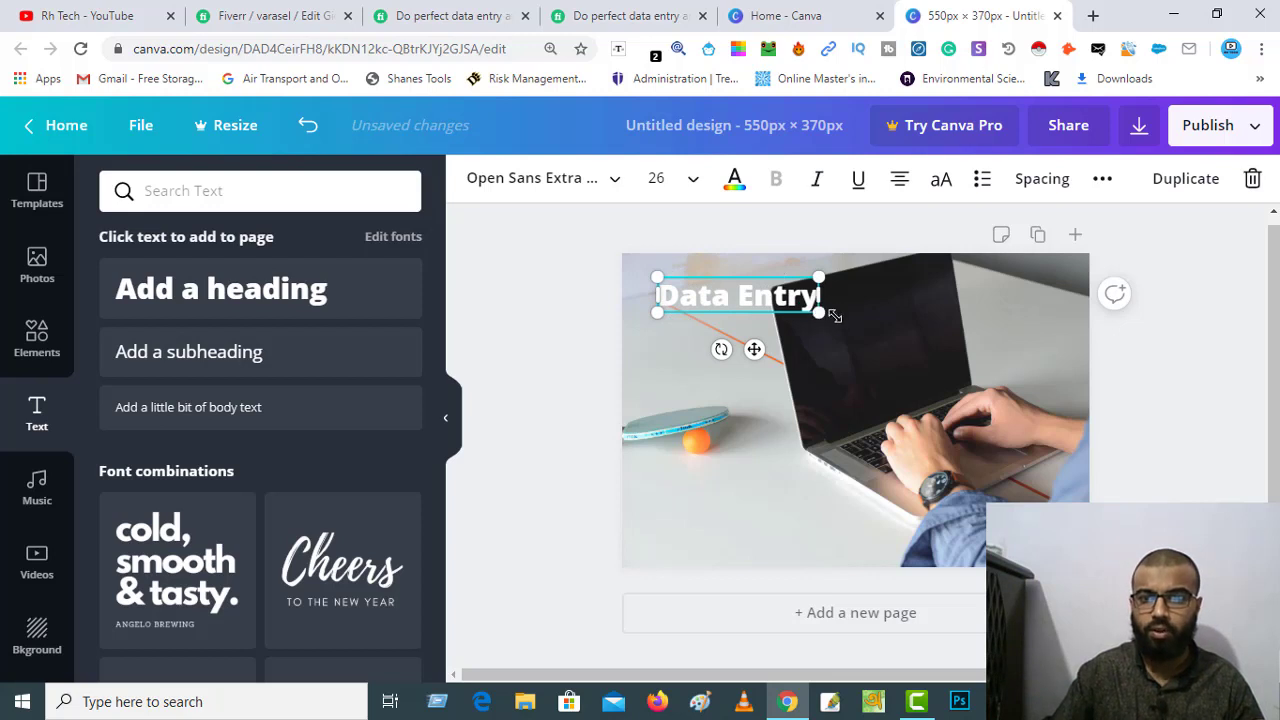
Enlarge the "Data Entry" heading to about font size 39 and move it near the photo's upper-left corner.
left_click_drag(835, 316, 885, 340)
left_click(581, 332)
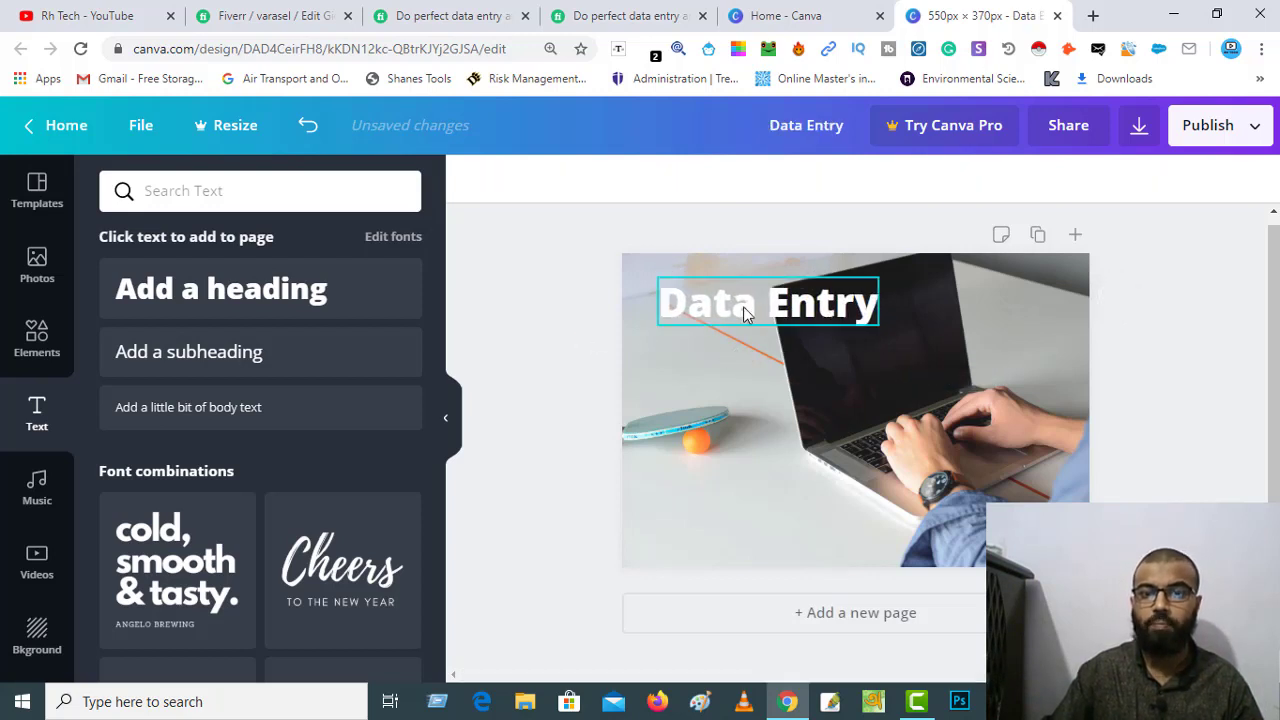
left_click_drag(743, 306, 720, 298)
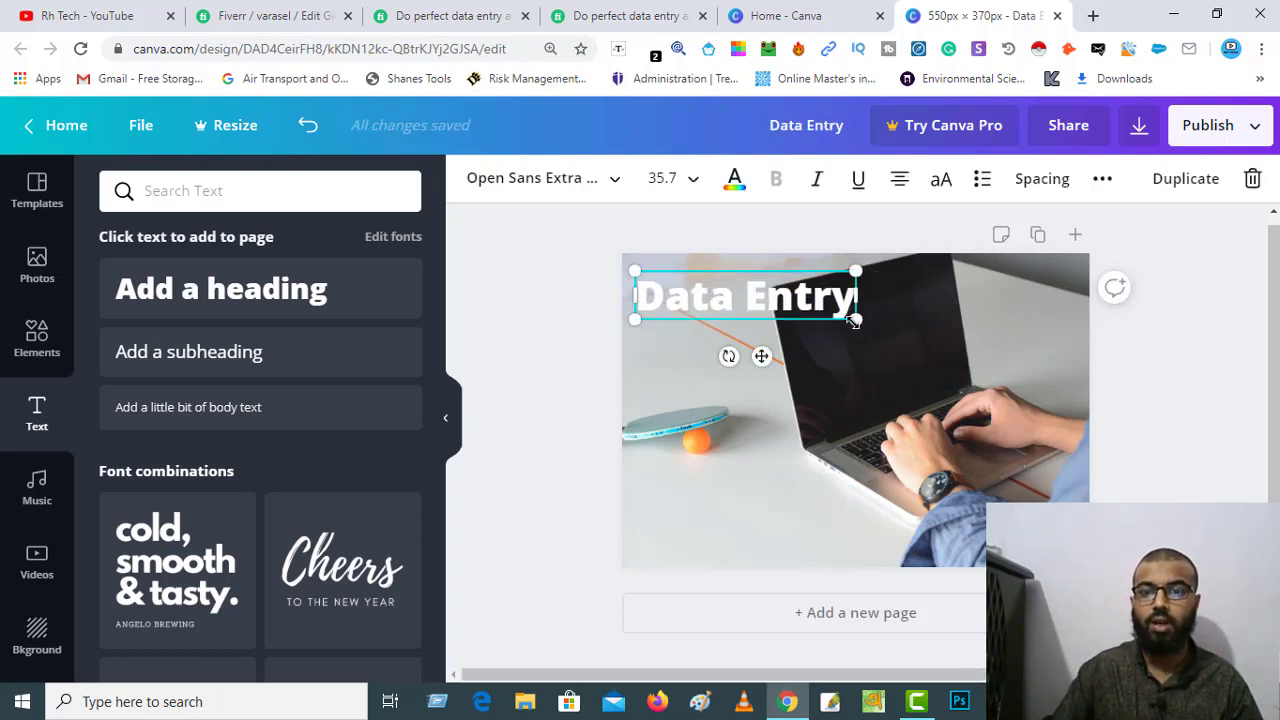
left_click_drag(855, 318, 877, 324)
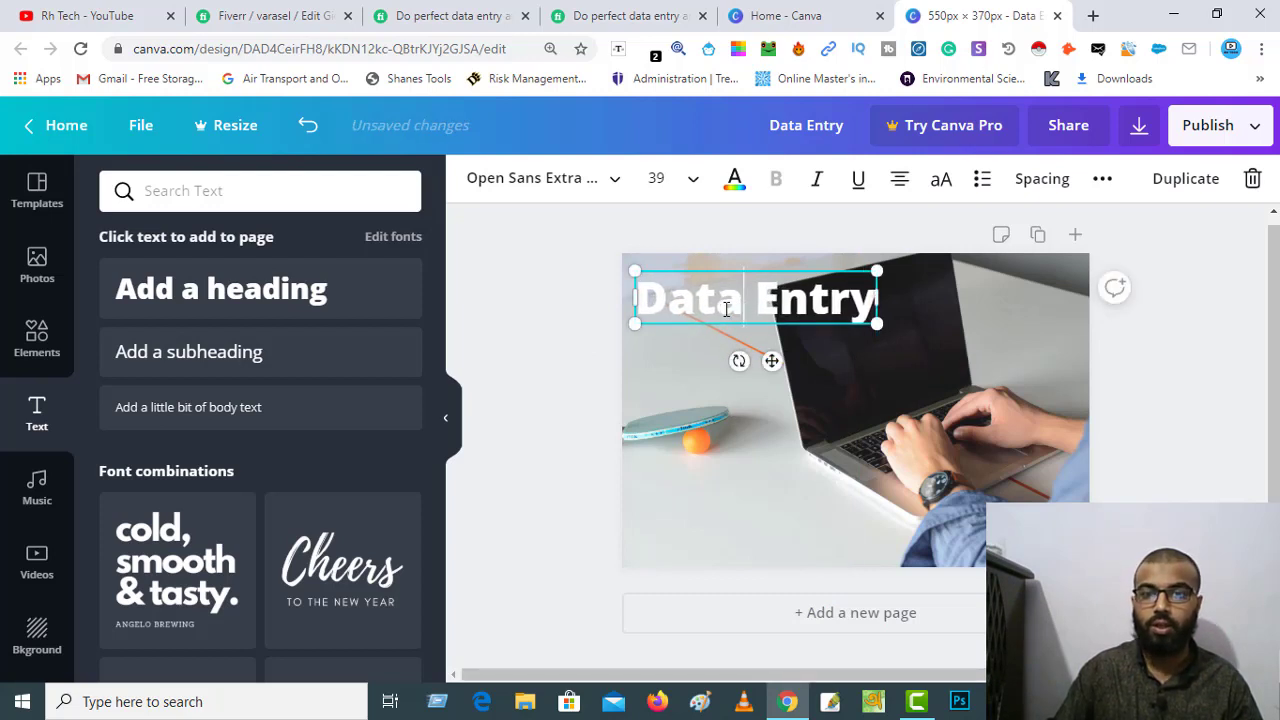
Change the "Data Entry" heading's text color to black.
left_click(706, 425)
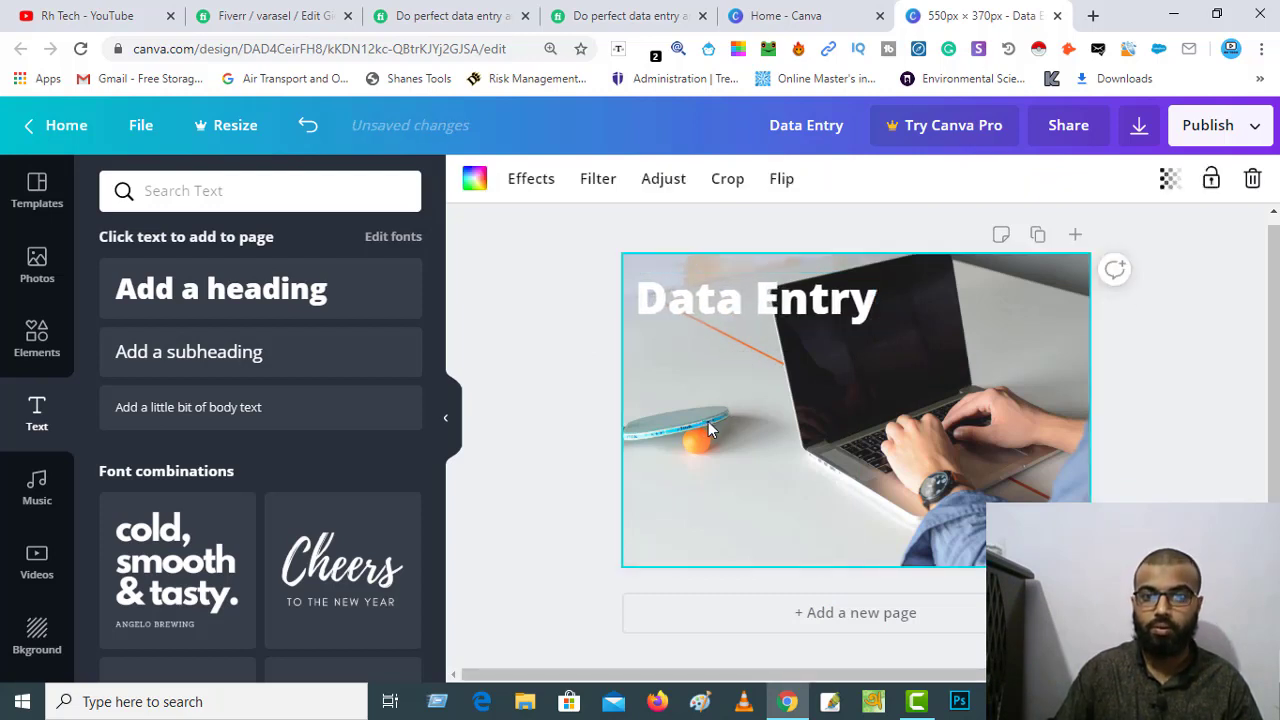
left_click(770, 310)
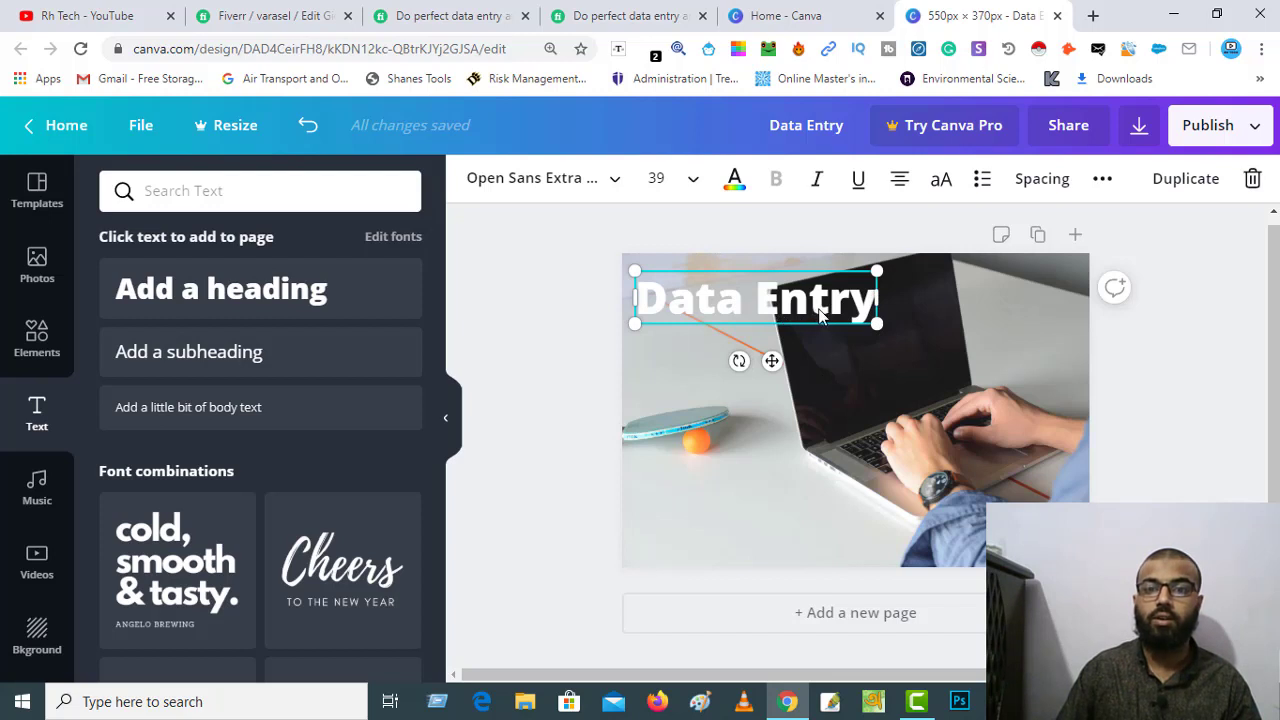
left_click(796, 432)
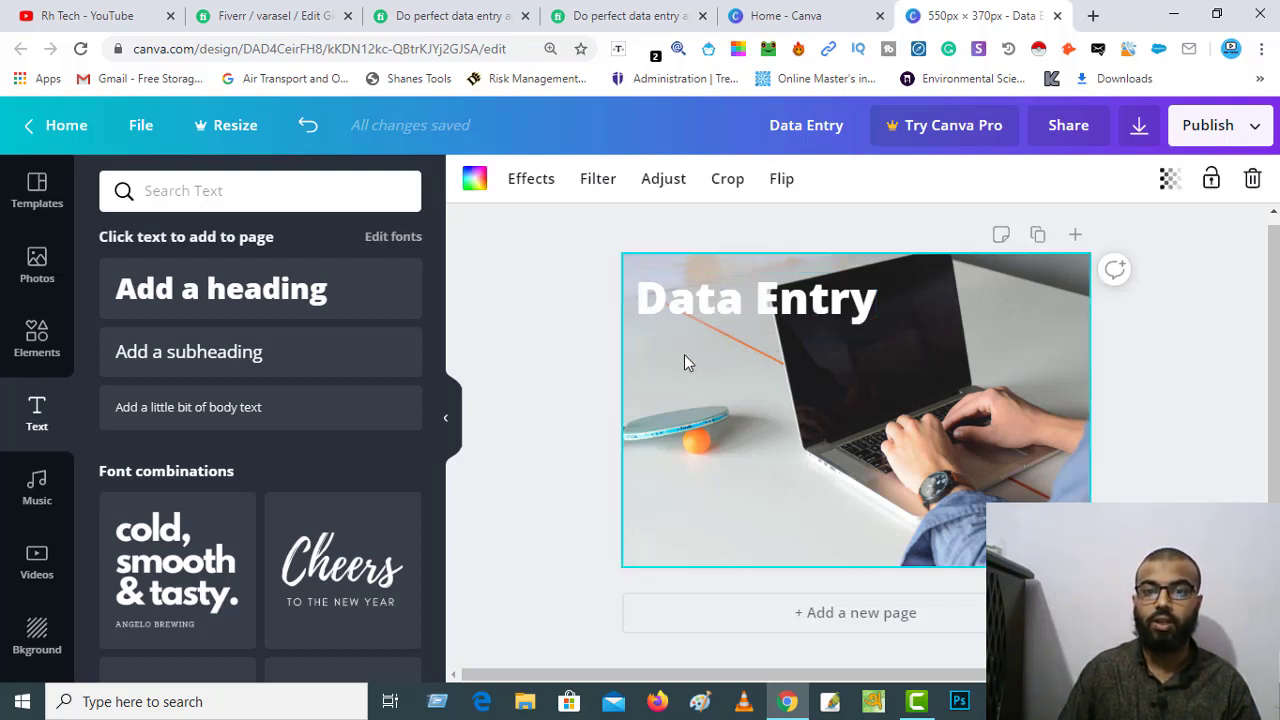
left_click(696, 298)
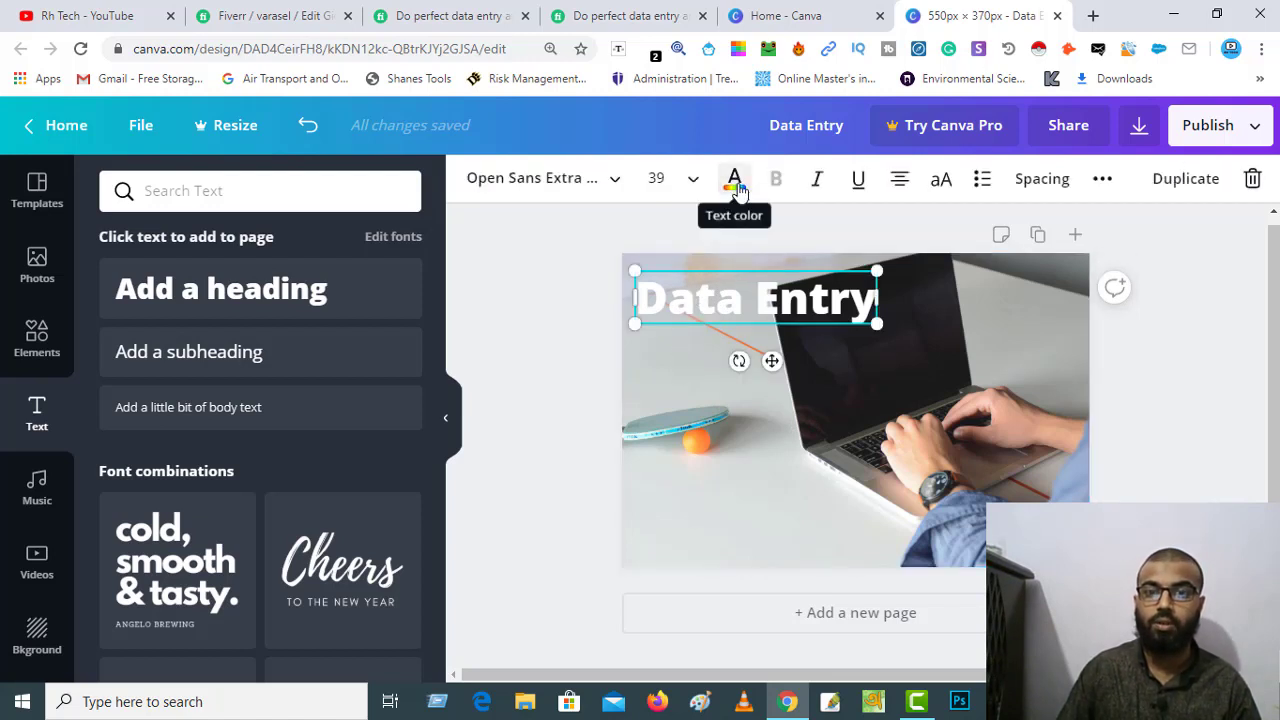
left_click(734, 182)
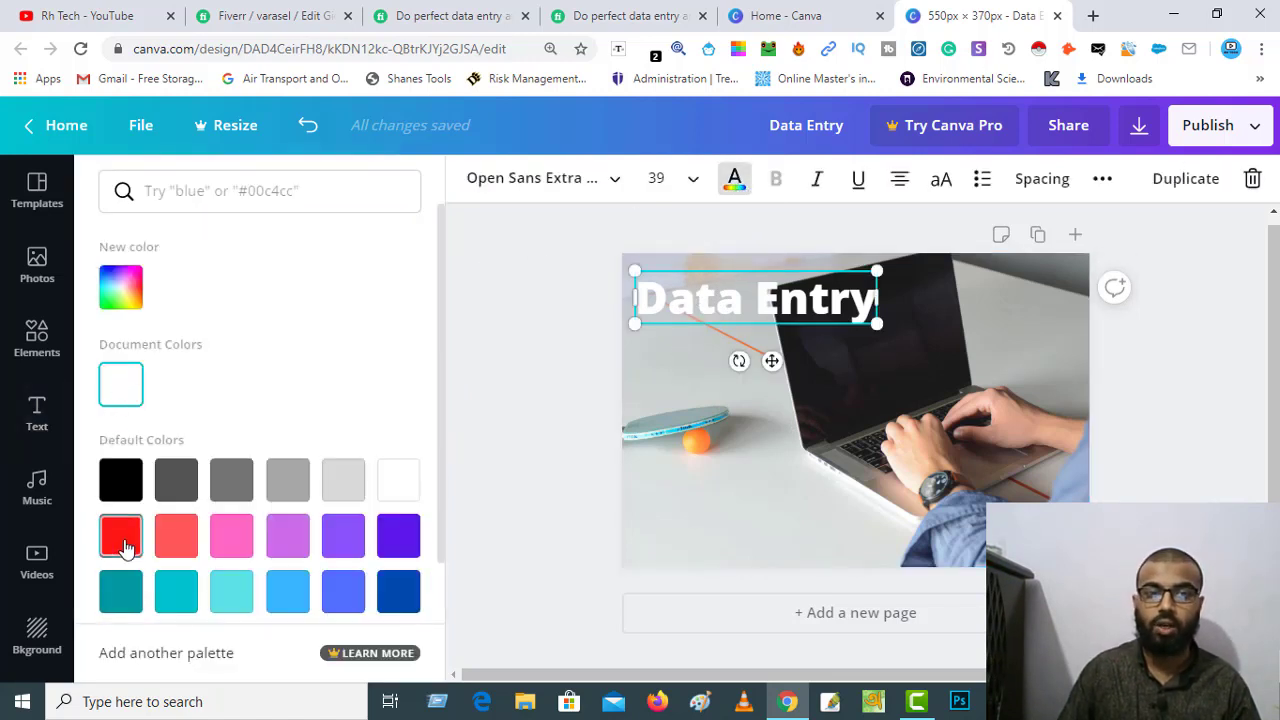
left_click(125, 480)
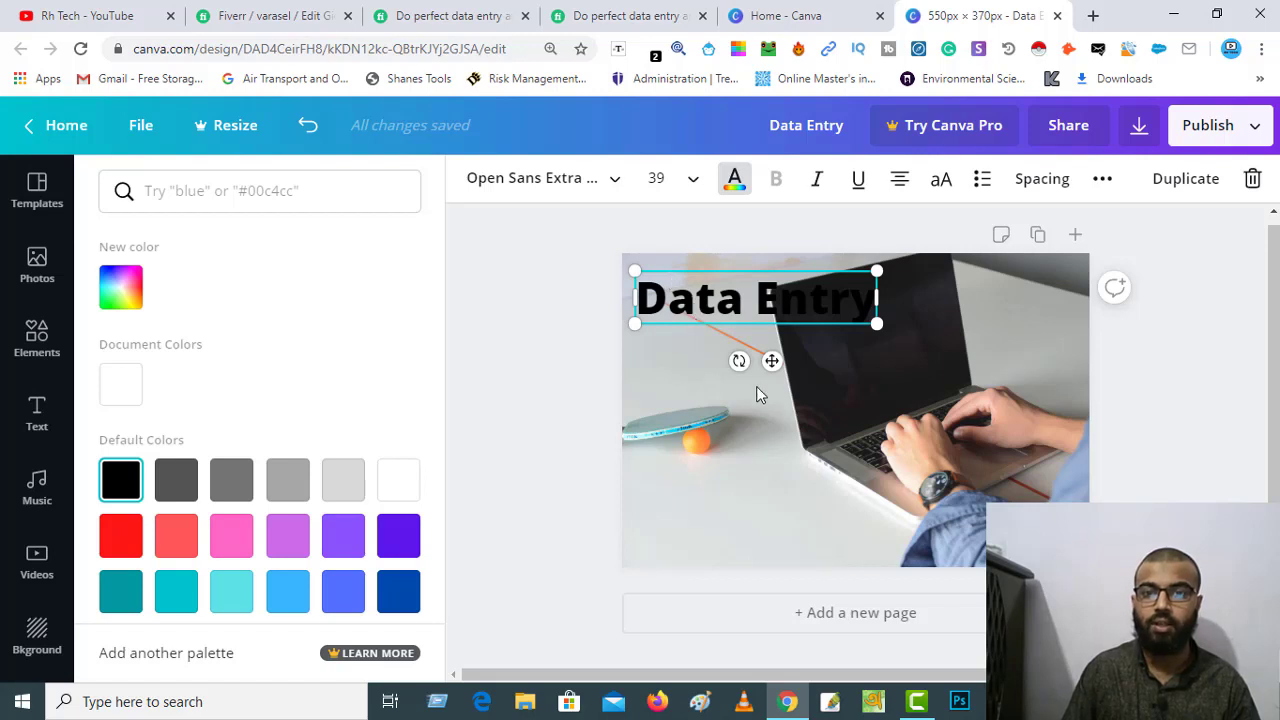
left_click(695, 310)
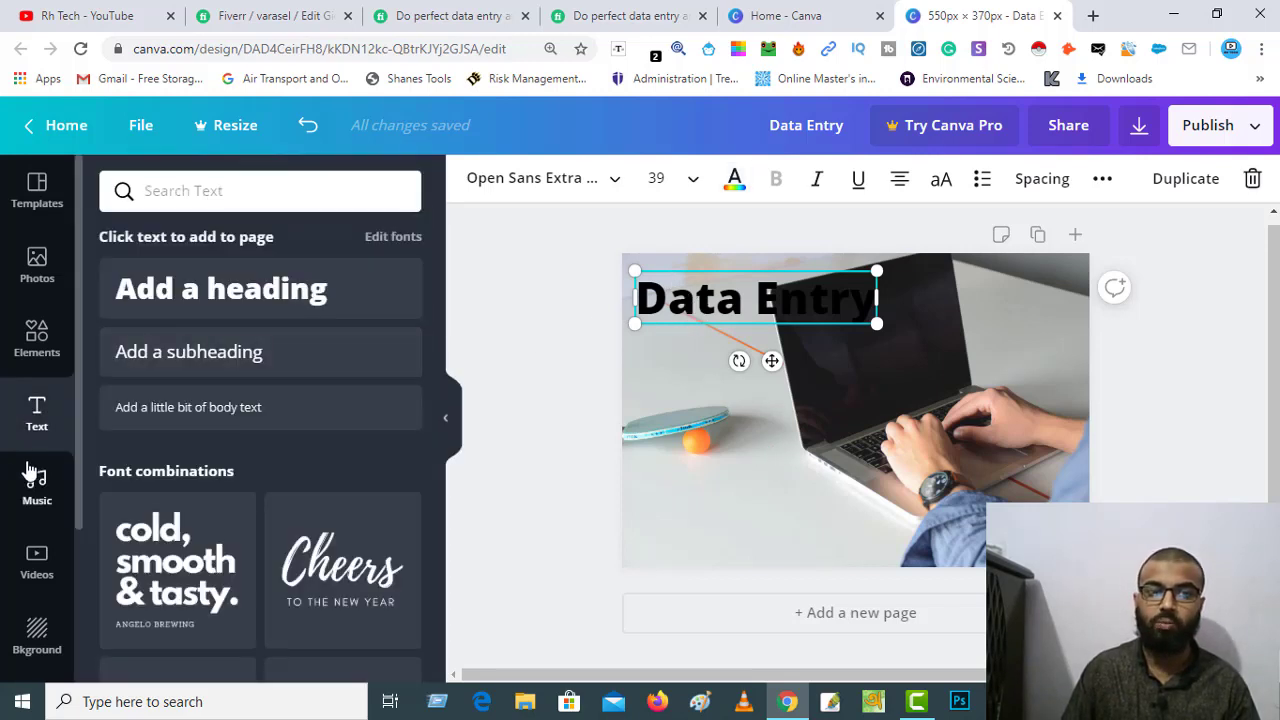
Add a square shape and reshape it into a wide bar behind the "Data Entry" heading, starting at the page's left edge.
left_click(38, 338)
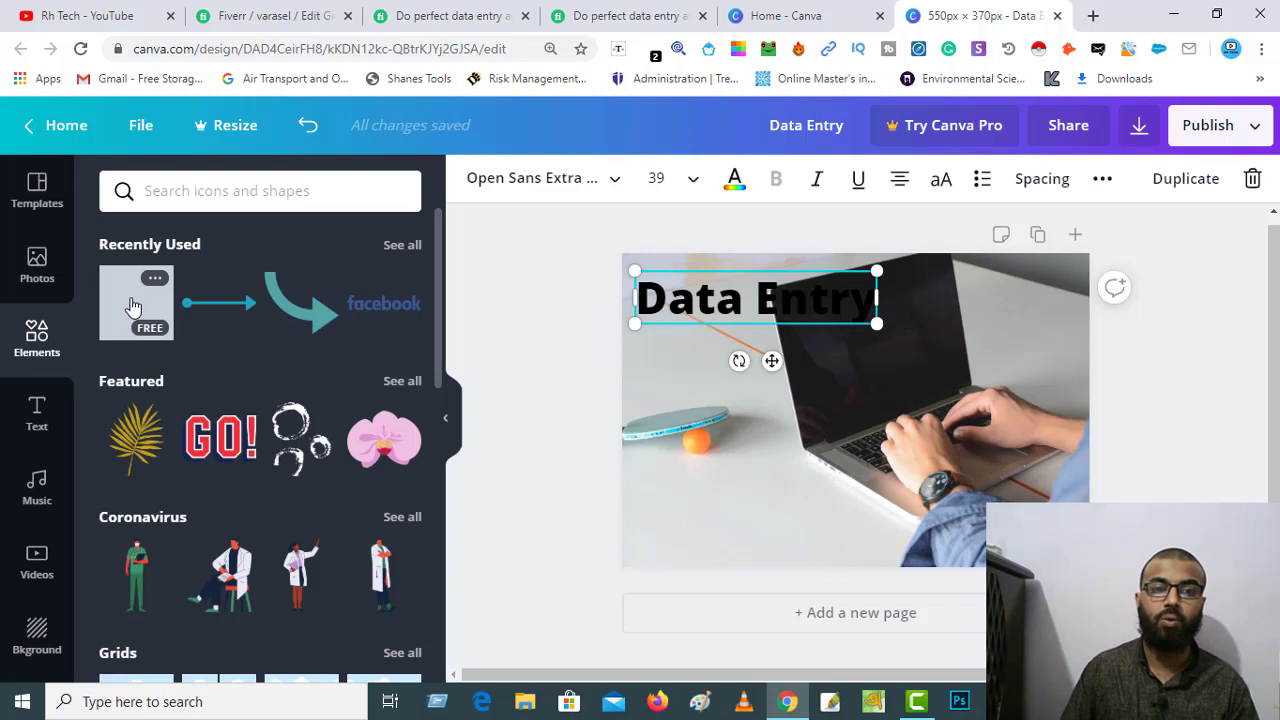
scroll(159, 366, "down", 5)
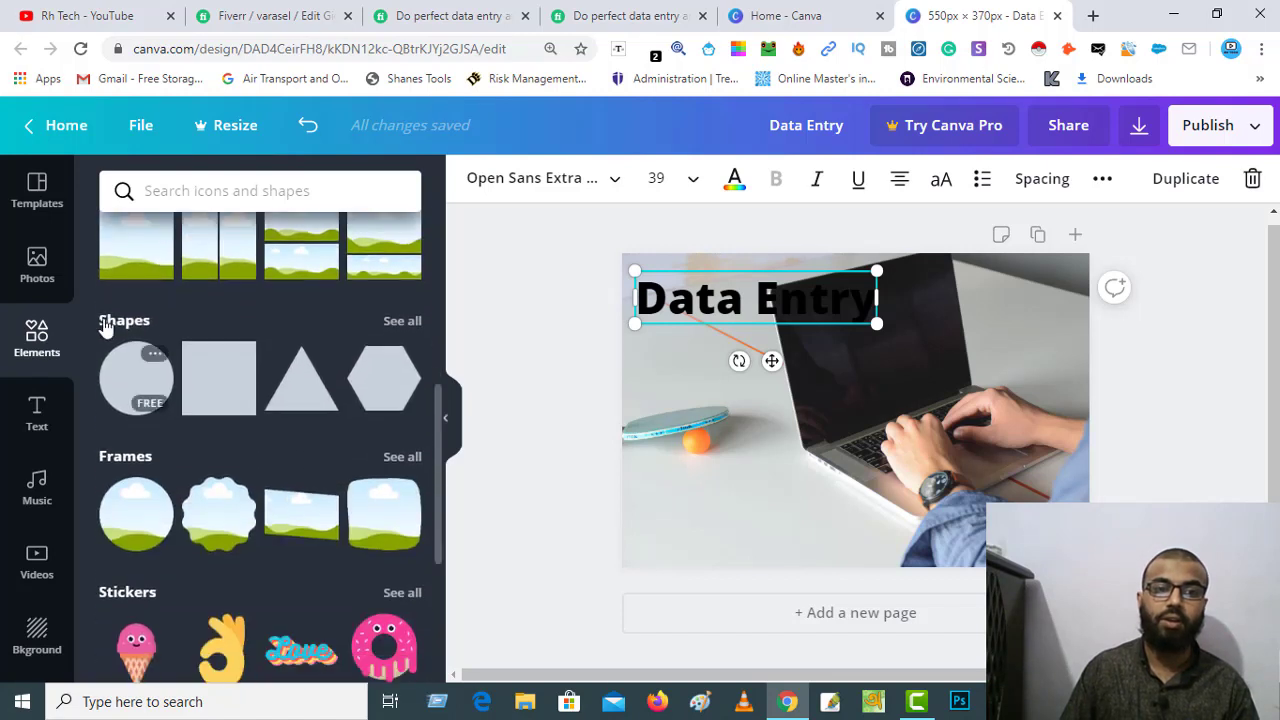
left_click(214, 385)
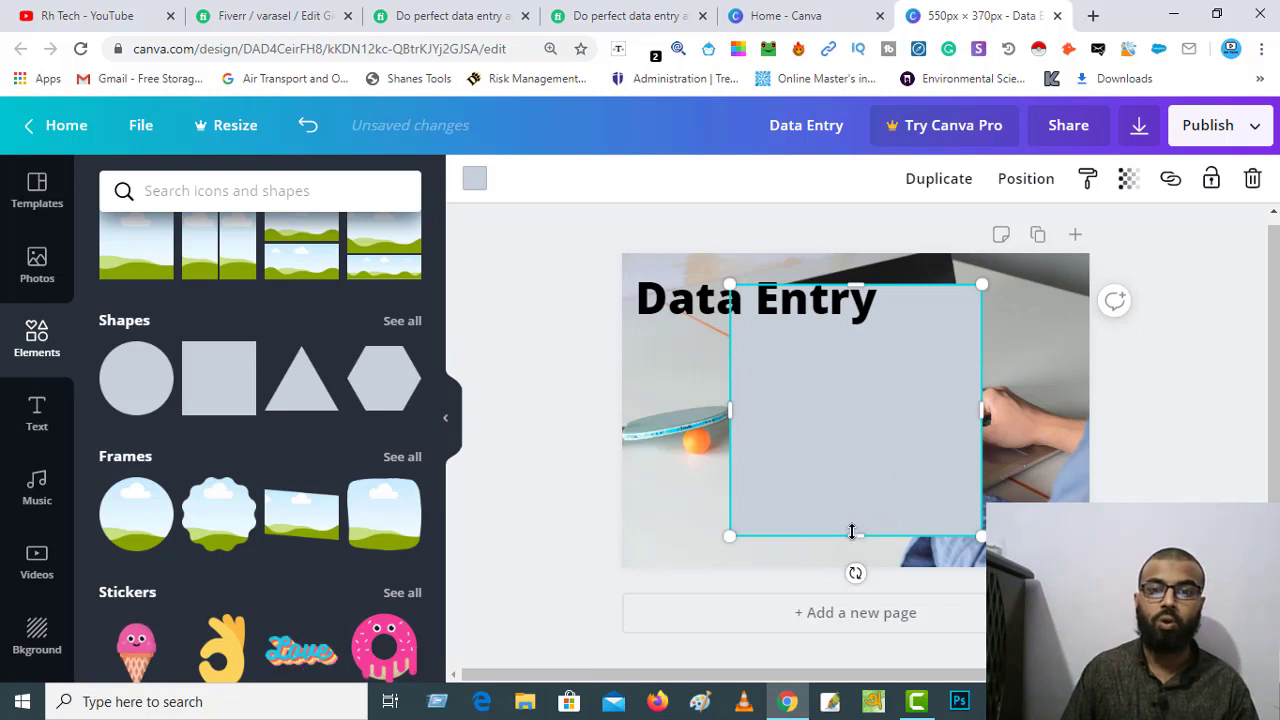
left_click_drag(852, 487, 837, 336)
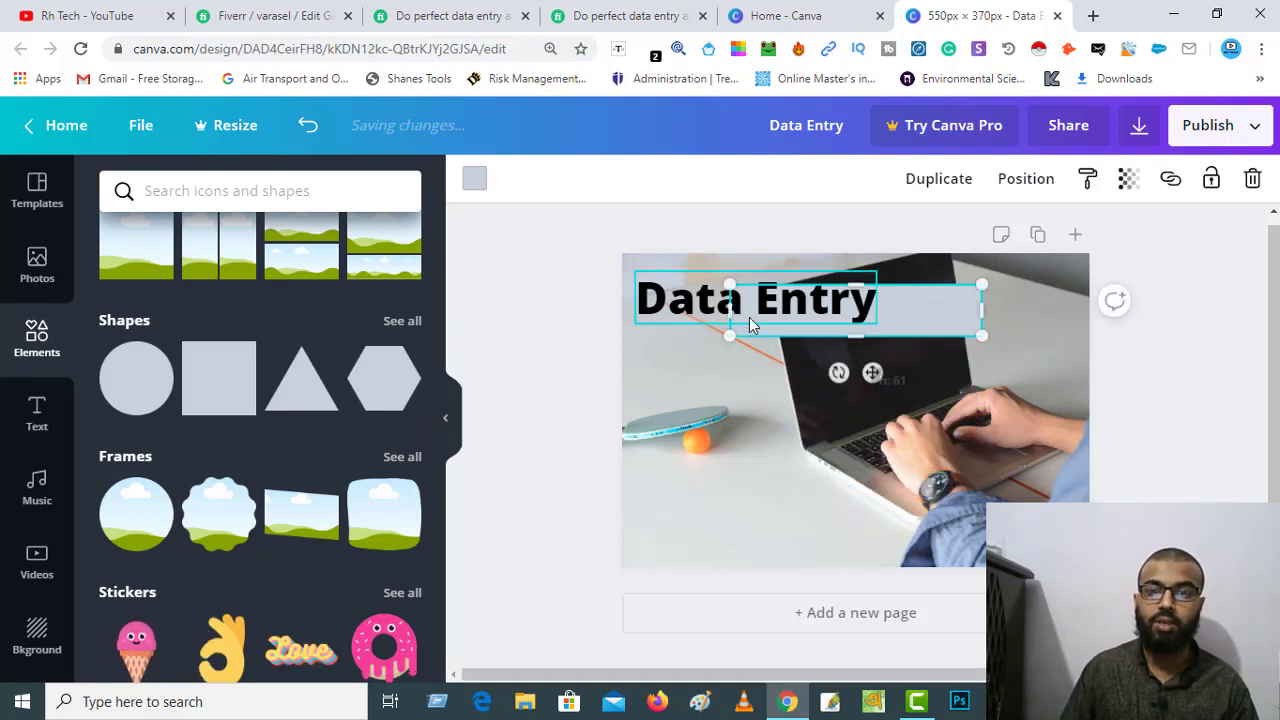
left_click_drag(733, 311, 625, 311)
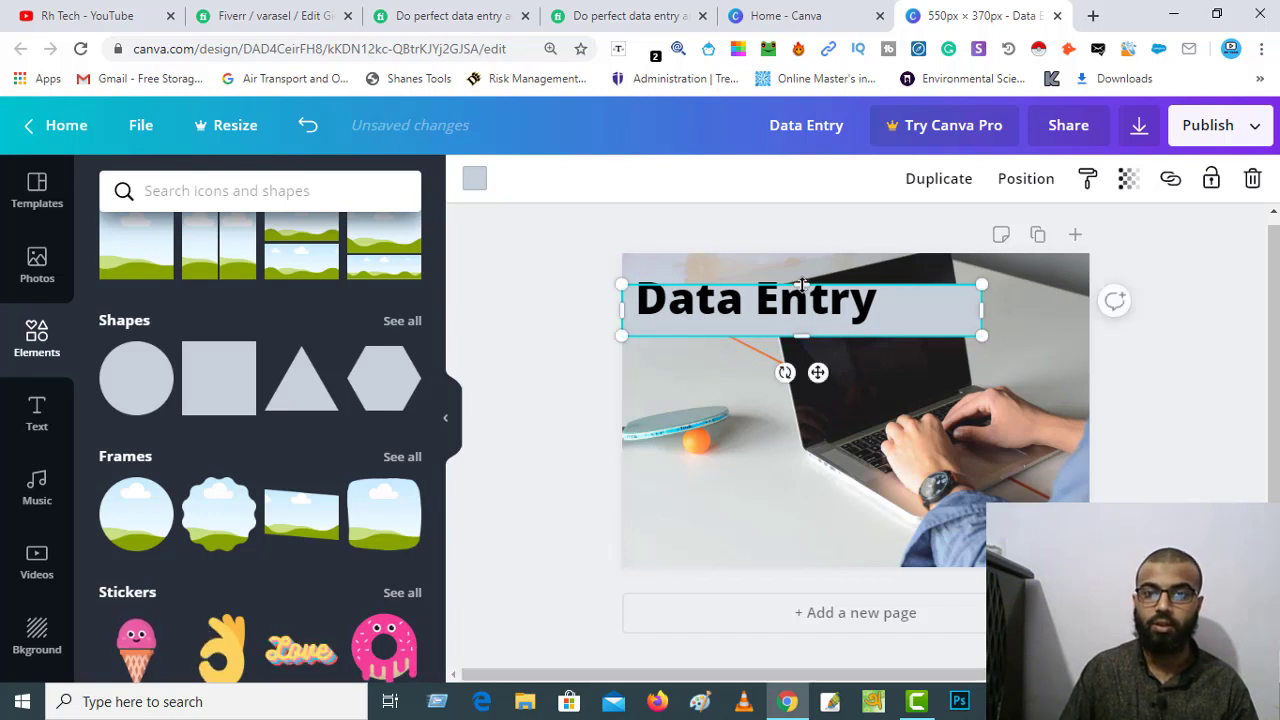
left_click_drag(802, 284, 803, 270)
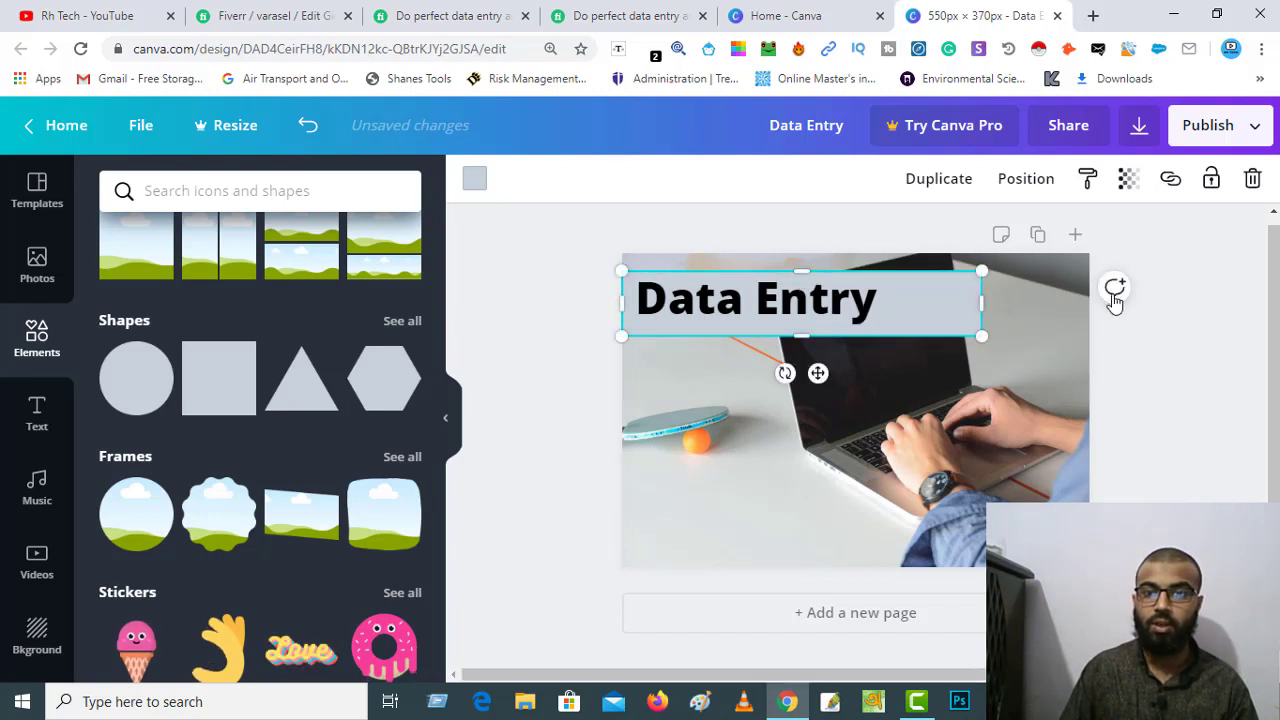
left_click_drag(983, 300, 892, 316)
left_click(967, 310)
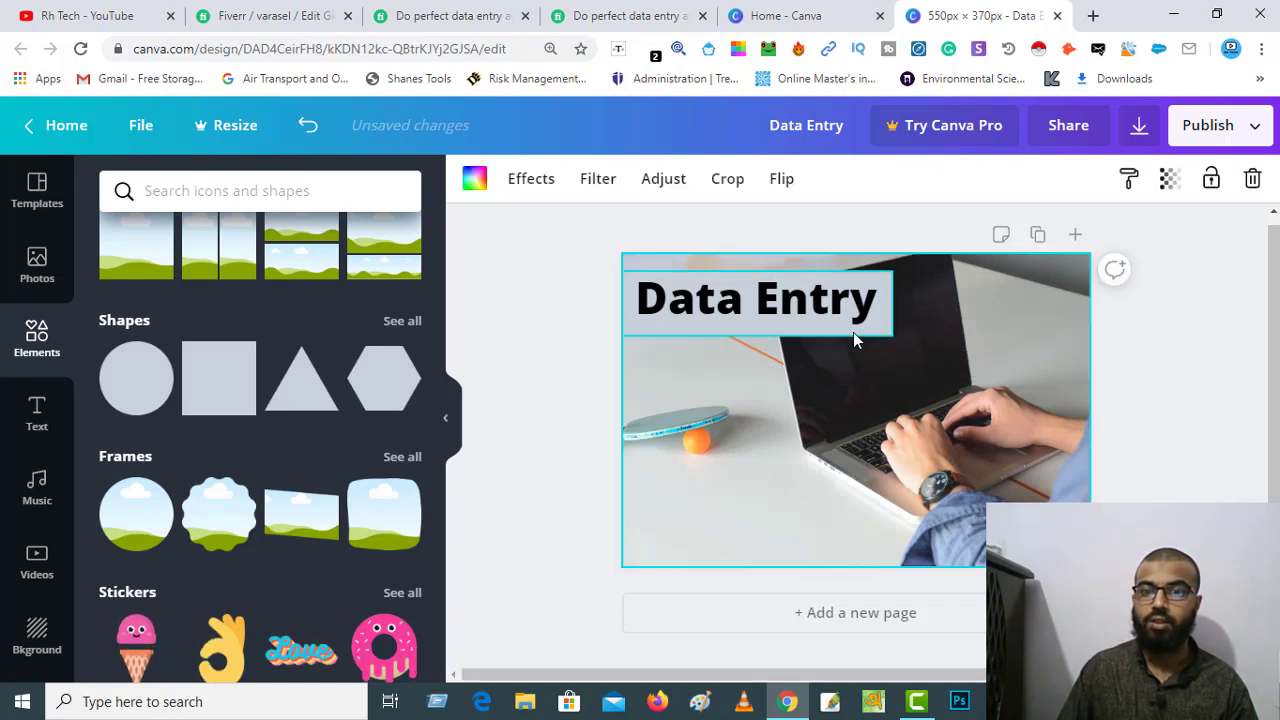
Fill the bar behind the heading with white and set its transparency to 71.
left_click(874, 329)
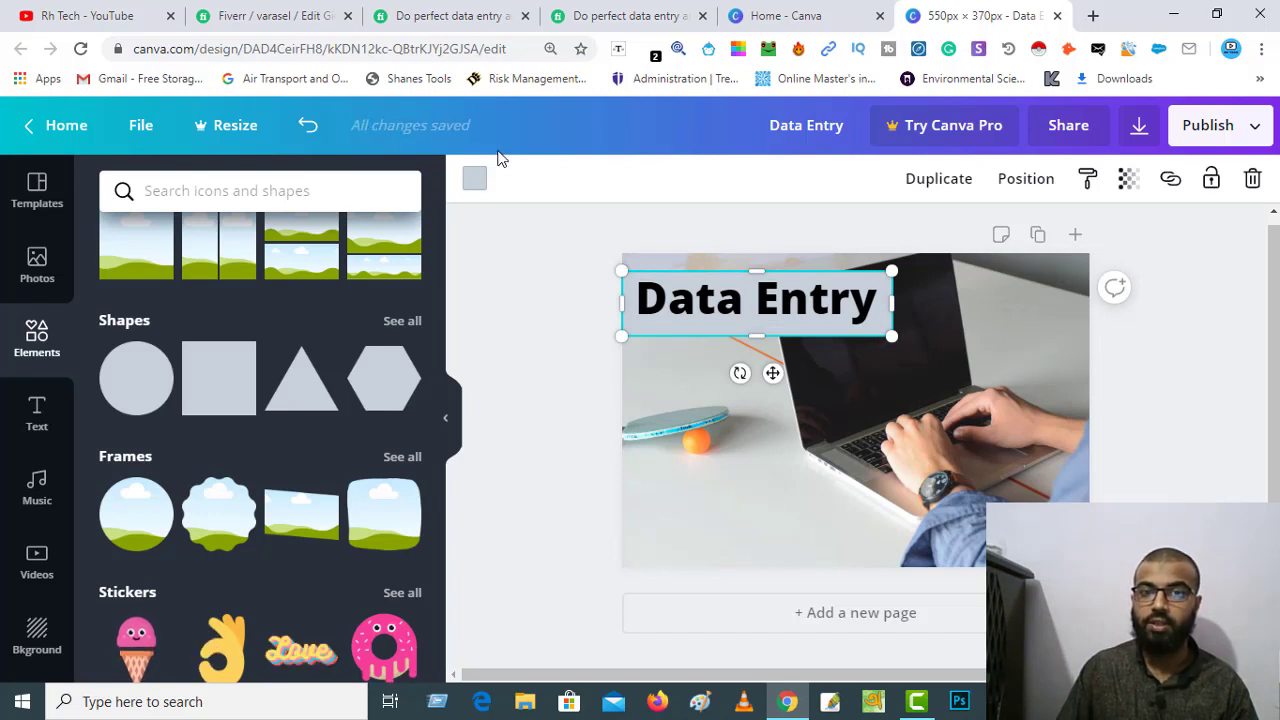
left_click(474, 178)
left_click(405, 476)
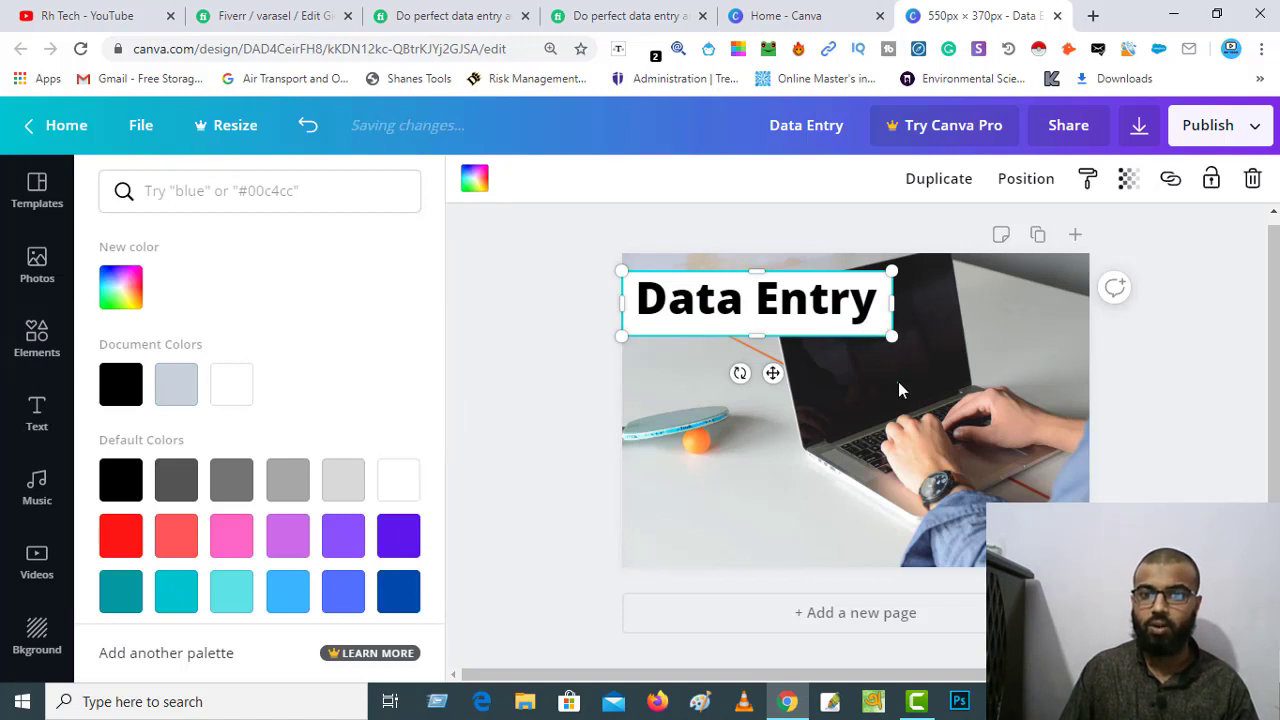
key("Escape")
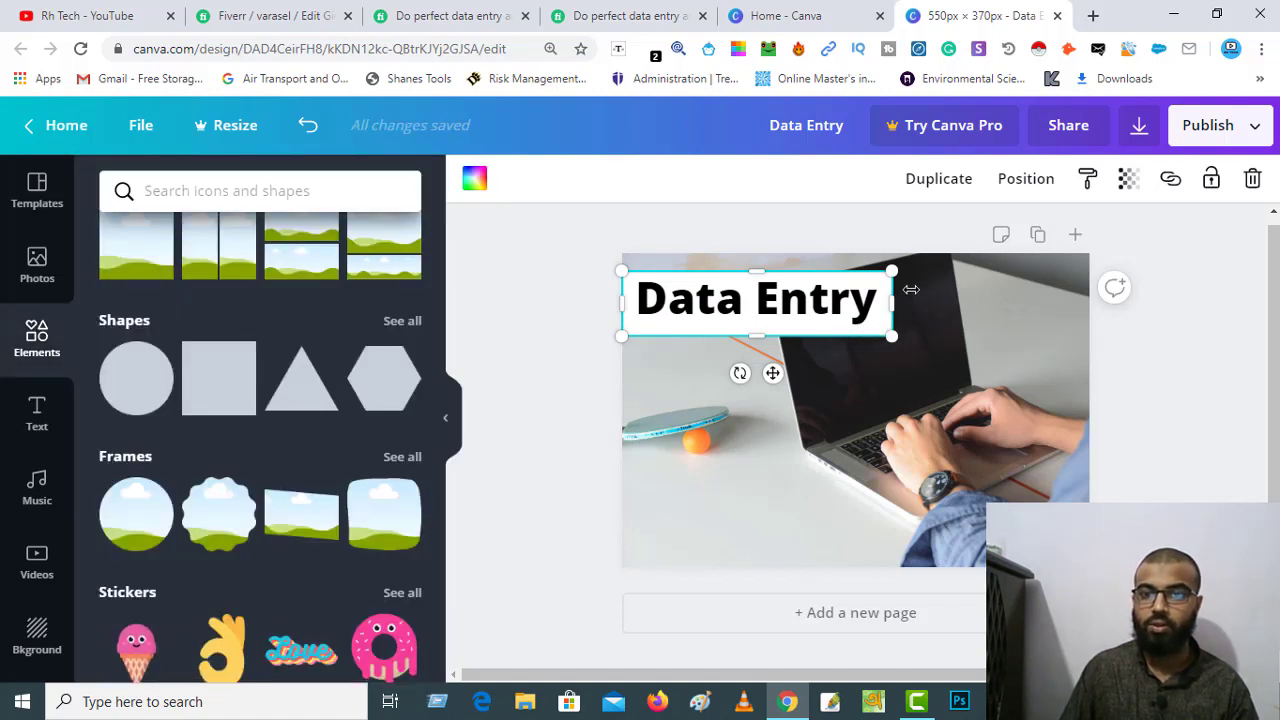
left_click(1130, 182)
left_click_drag(1069, 241, 1036, 243)
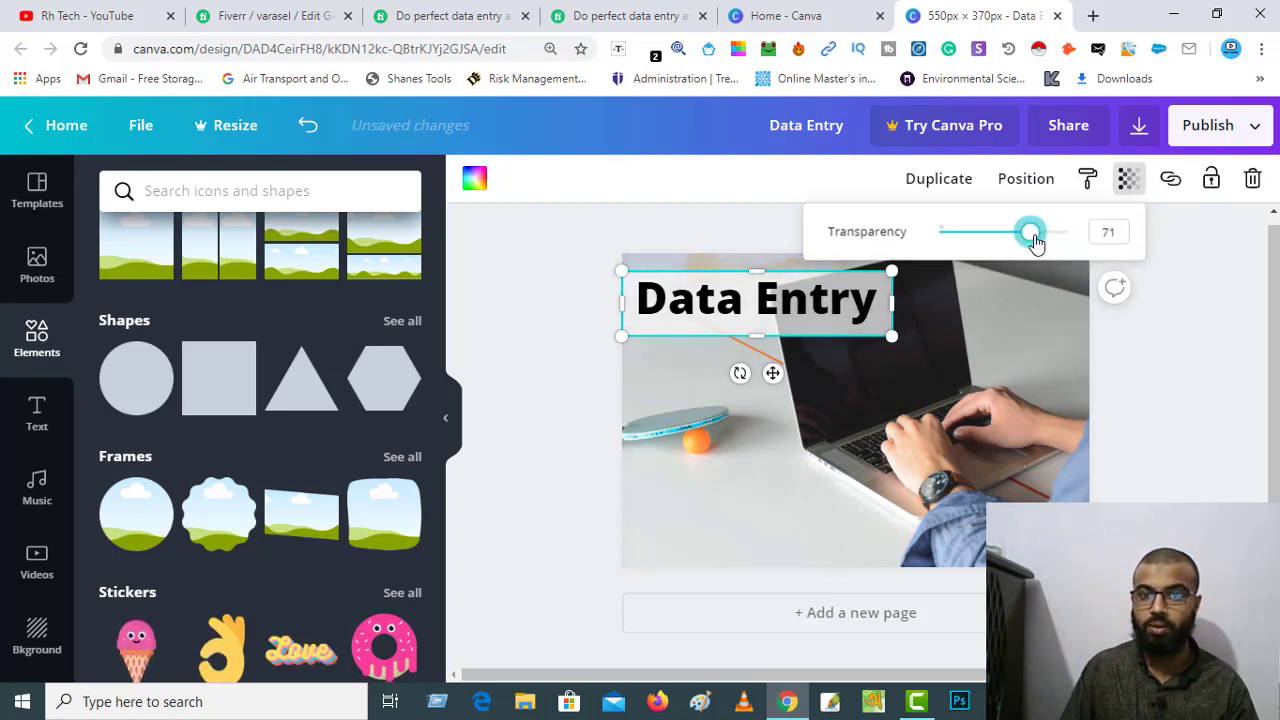
left_click(994, 376)
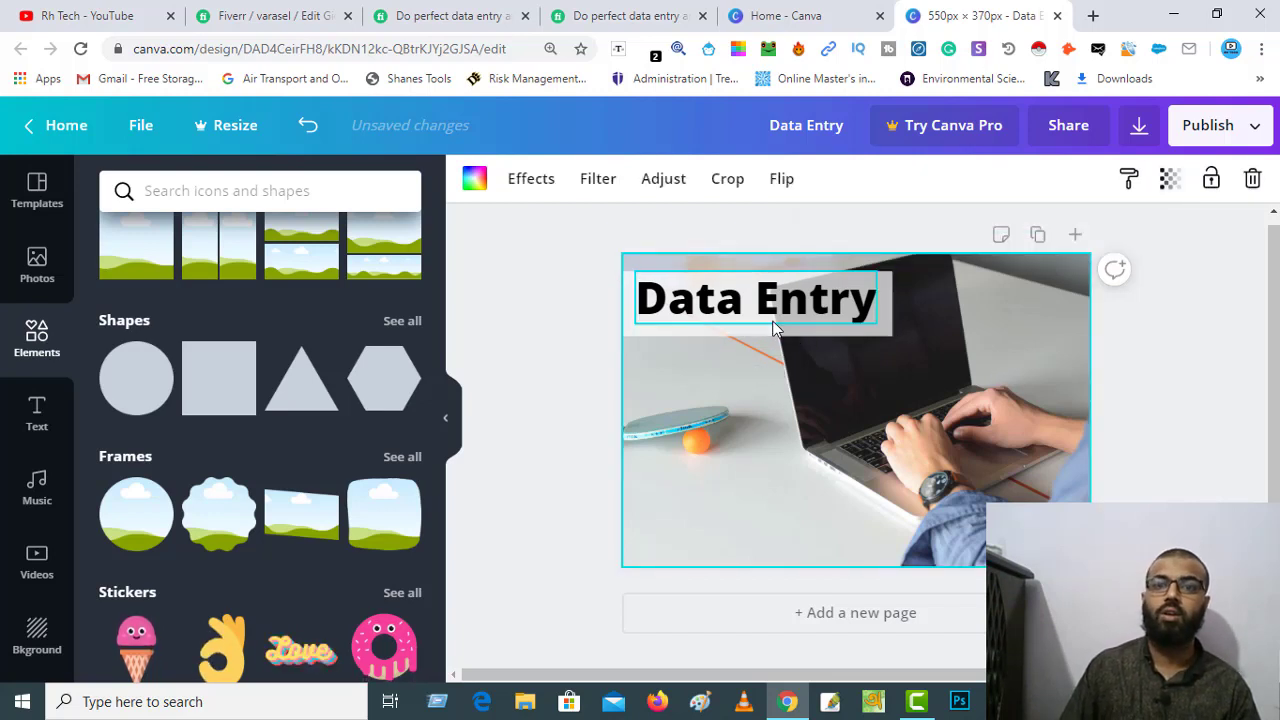
Enlarge the "Data Entry" heading to about font size 42.4 and center it on the white bar.
left_click_drag(774, 315, 760, 315)
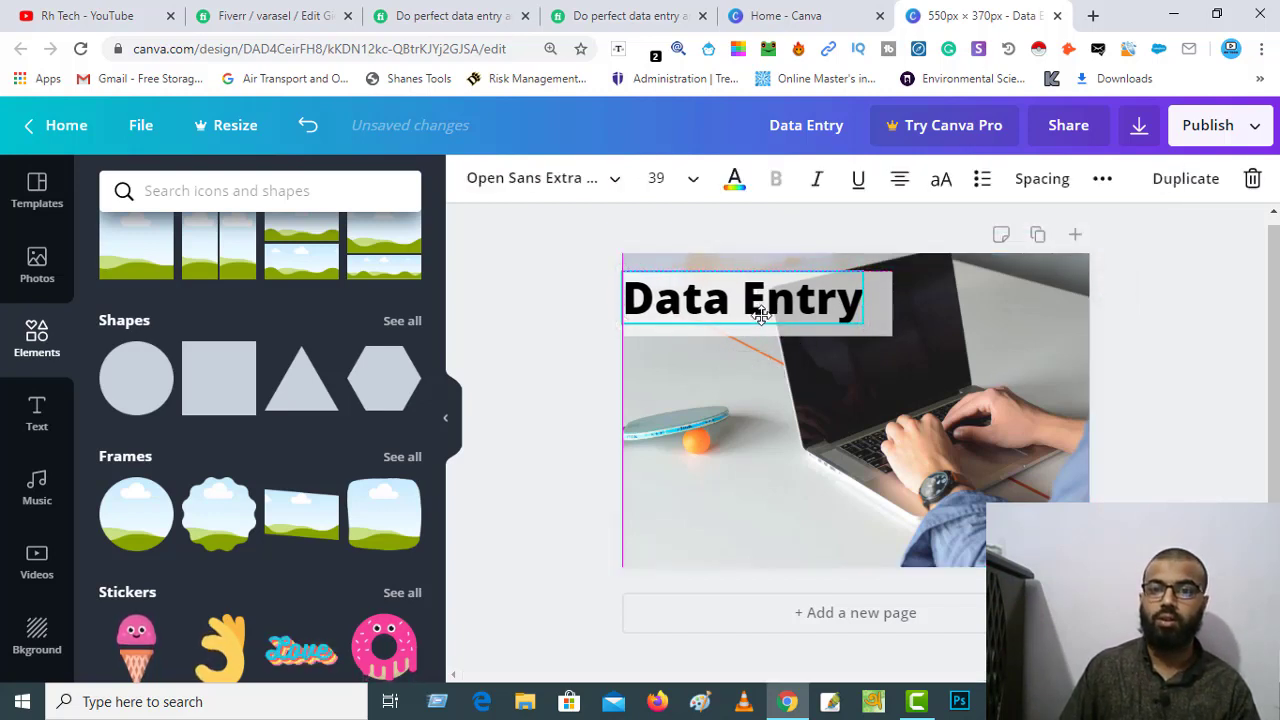
left_click_drag(866, 323, 885, 329)
left_click(583, 334)
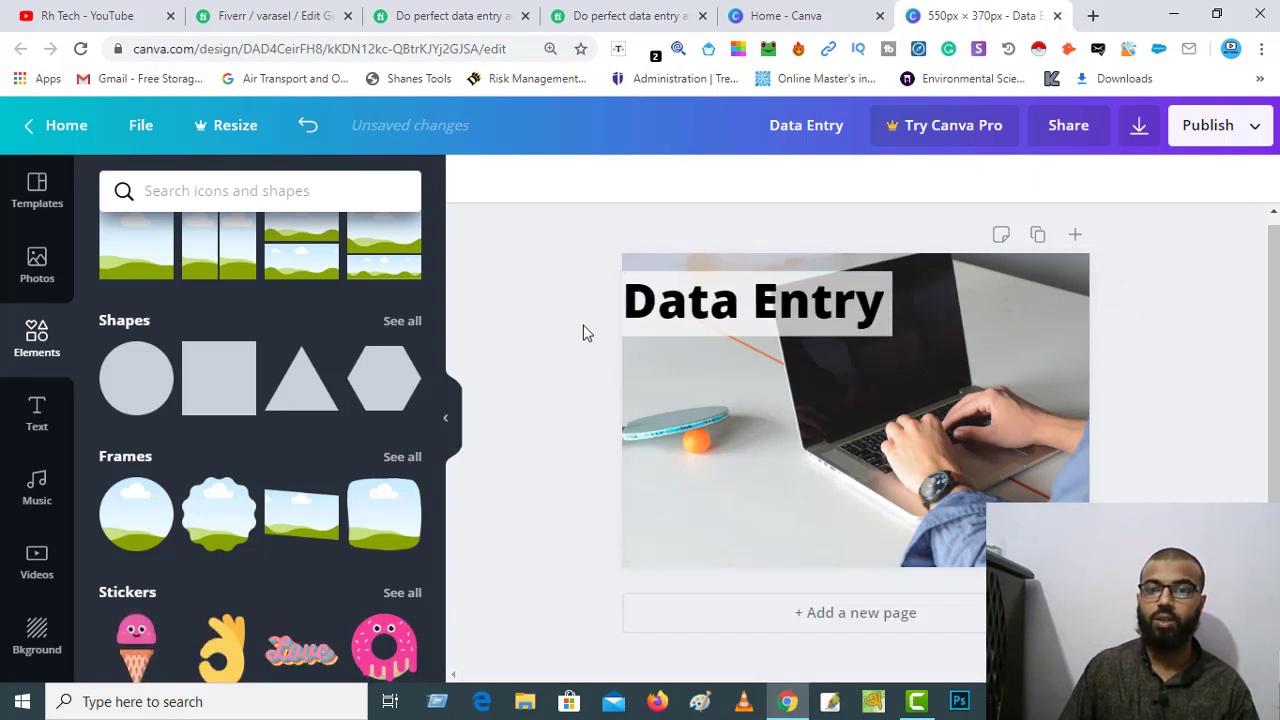
left_click_drag(652, 302, 655, 307)
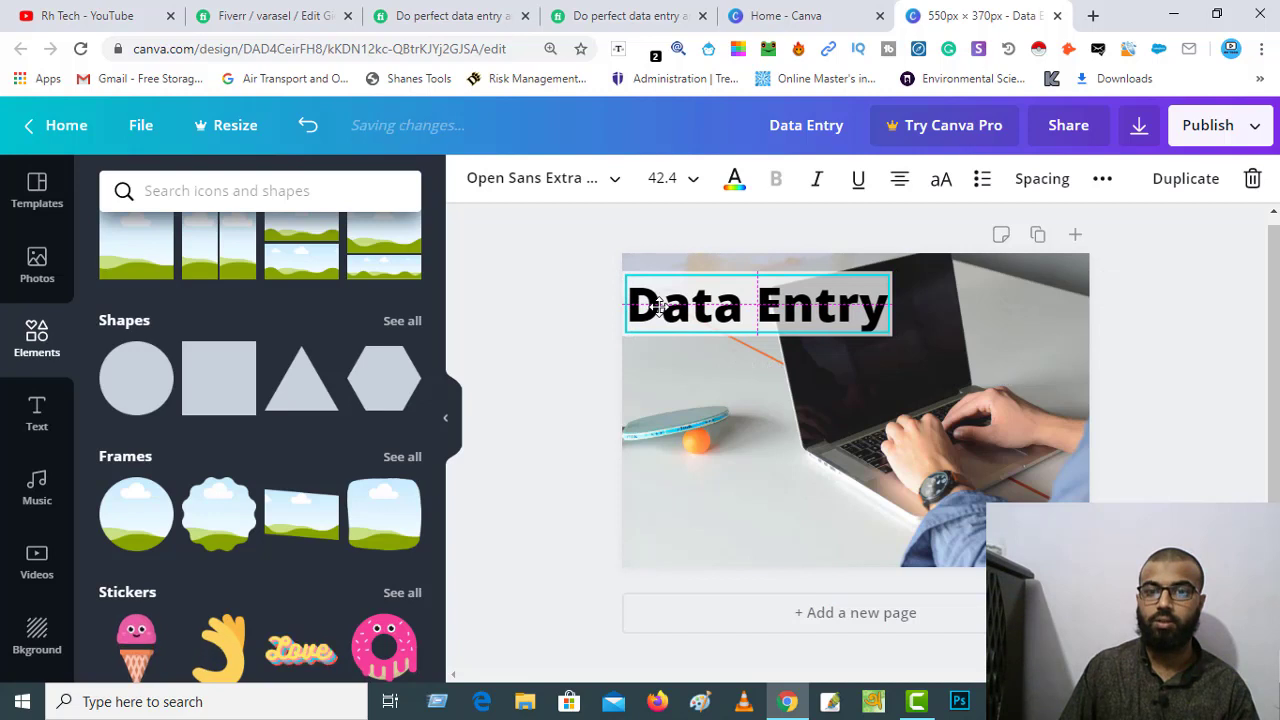
left_click(589, 323)
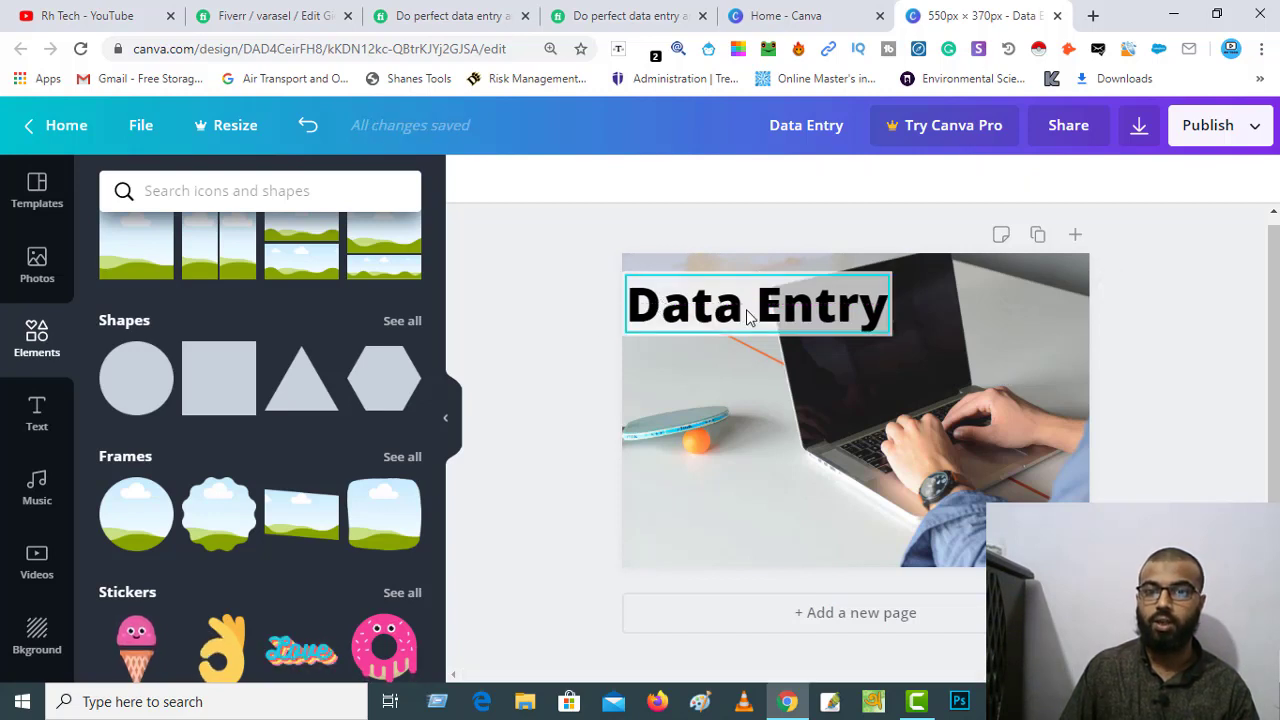
Change the "Data Entry" heading's text color to red.
left_click(748, 316)
left_click(734, 178)
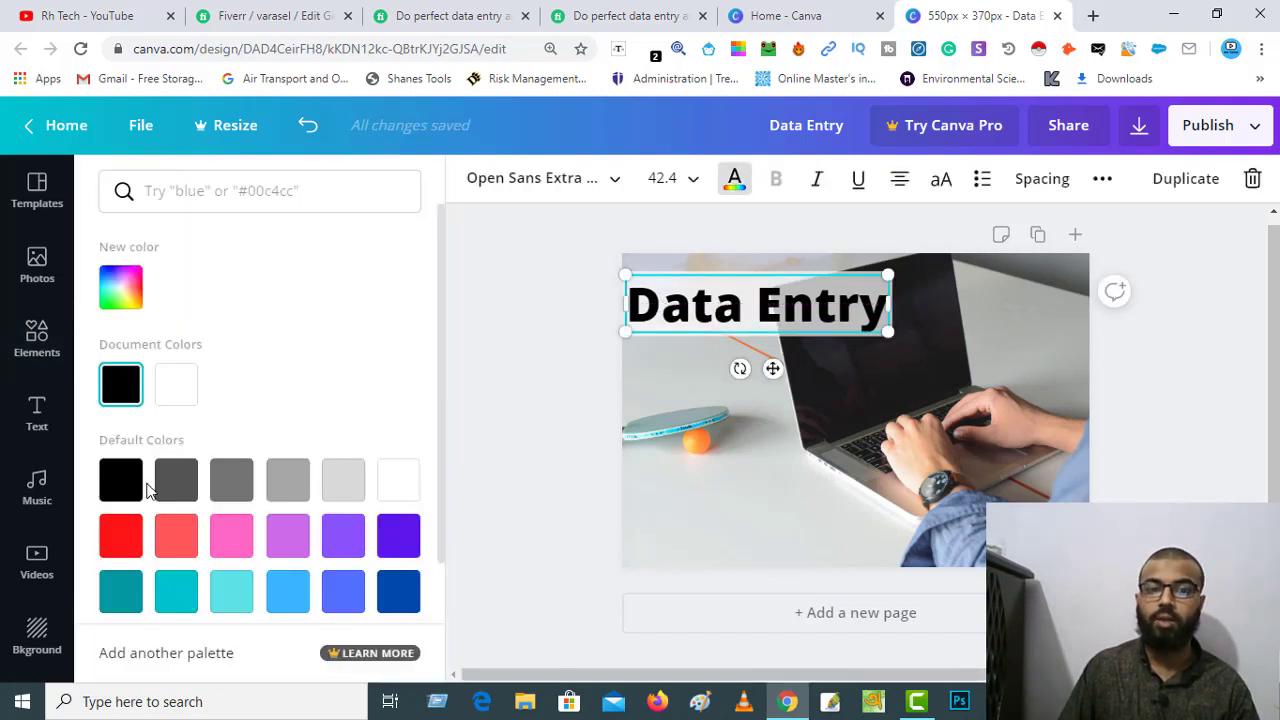
left_click(128, 540)
key("Escape")
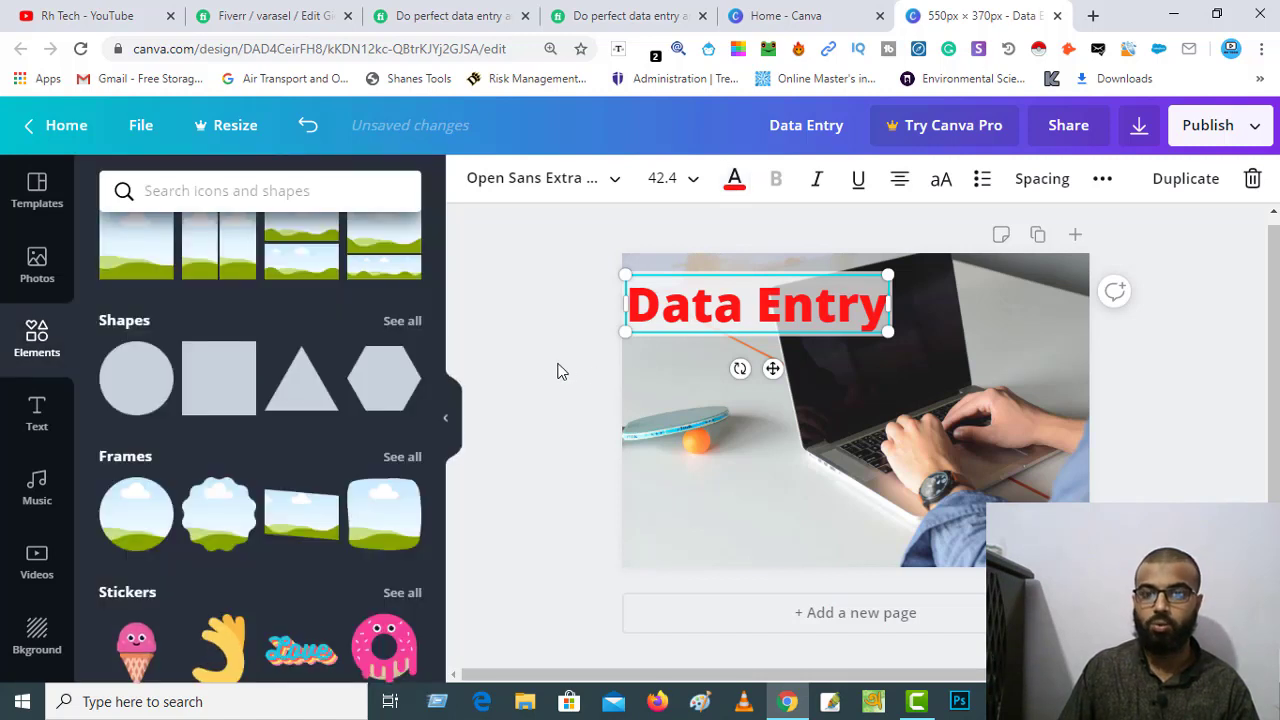
left_click(558, 371)
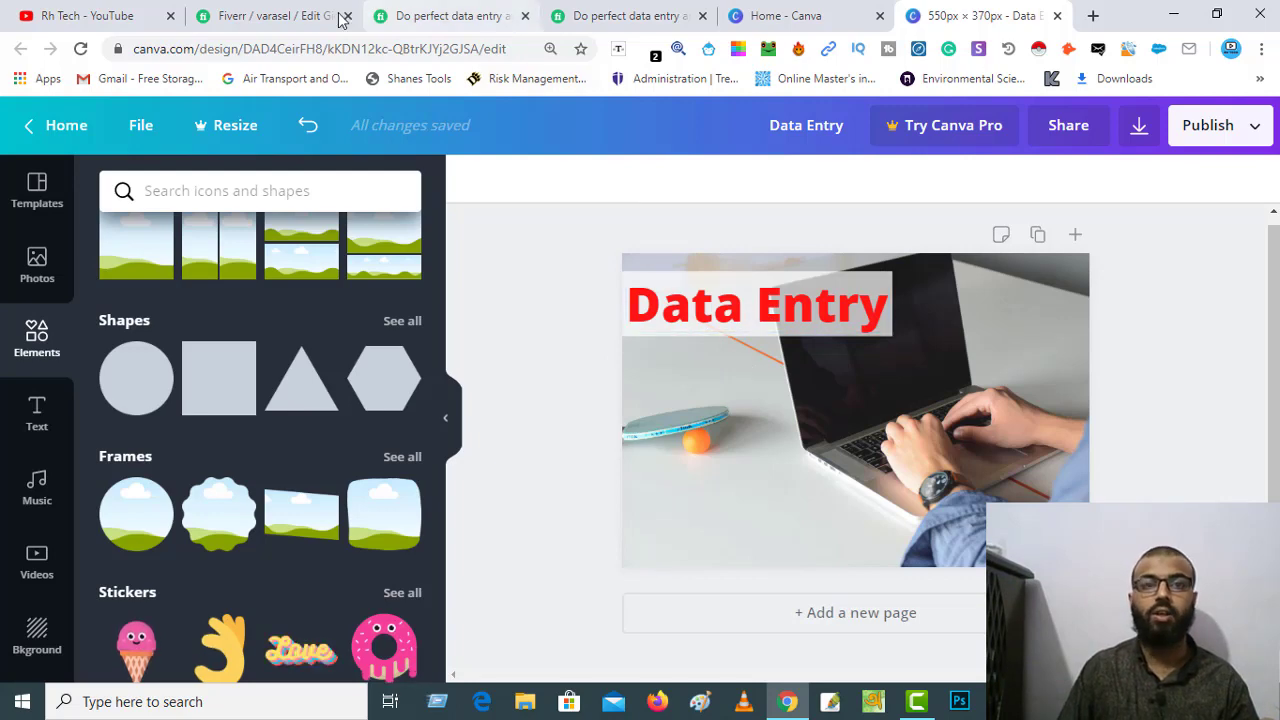
left_click(277, 16)
scroll(291, 319, "up", 3)
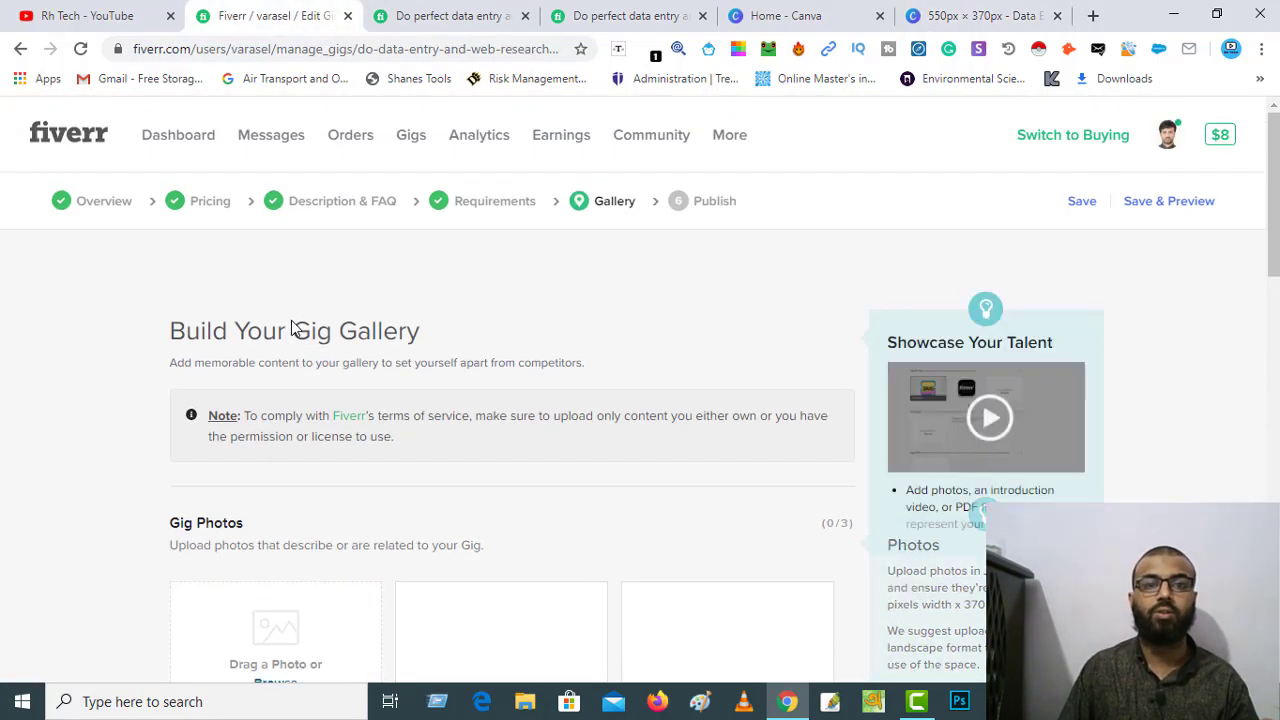
left_click(960, 15)
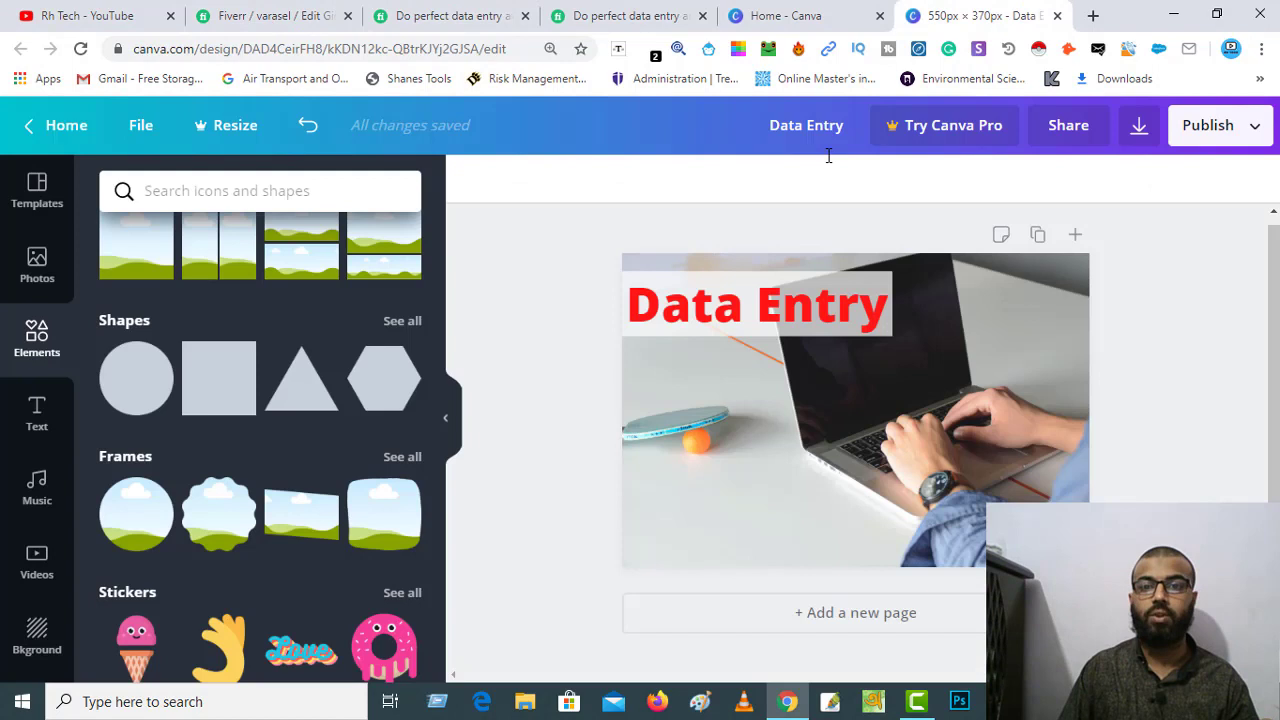
Duplicate the "Data Entry" heading, place the copy directly below it and replace its text with "Web Research".
left_click(713, 317)
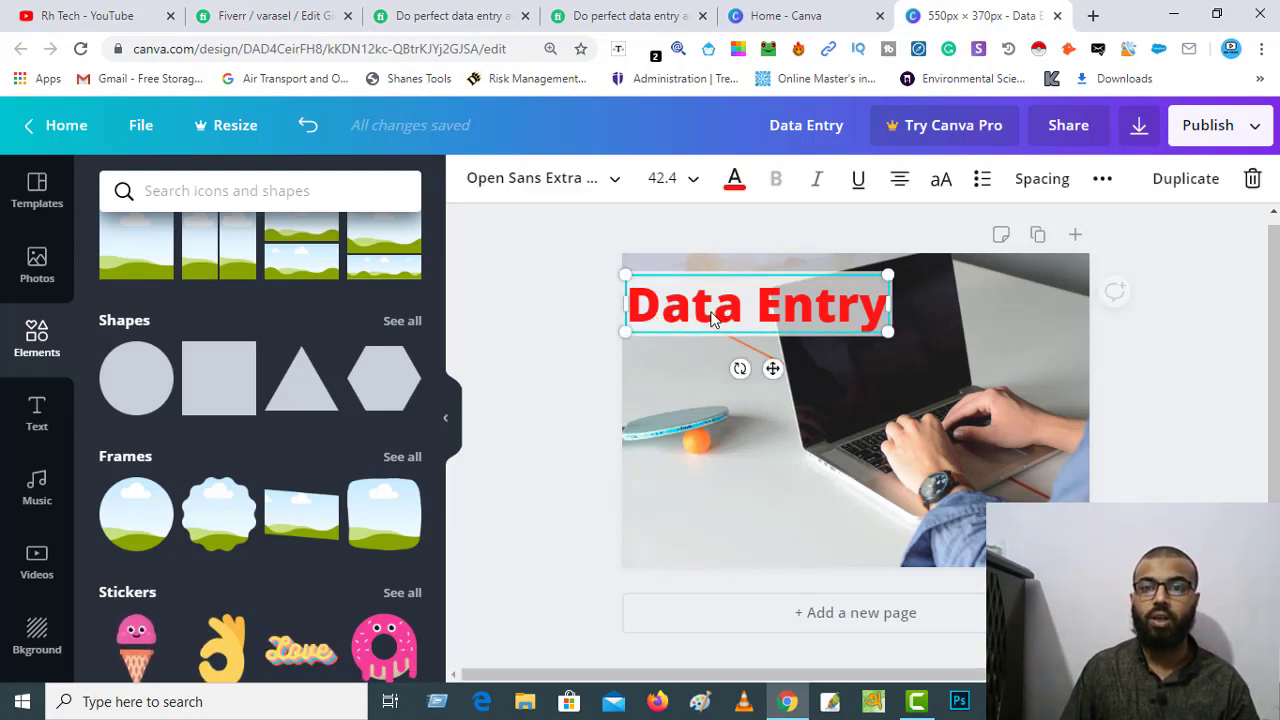
left_click(1186, 179)
left_click_drag(757, 330, 752, 383)
triple_click(752, 385)
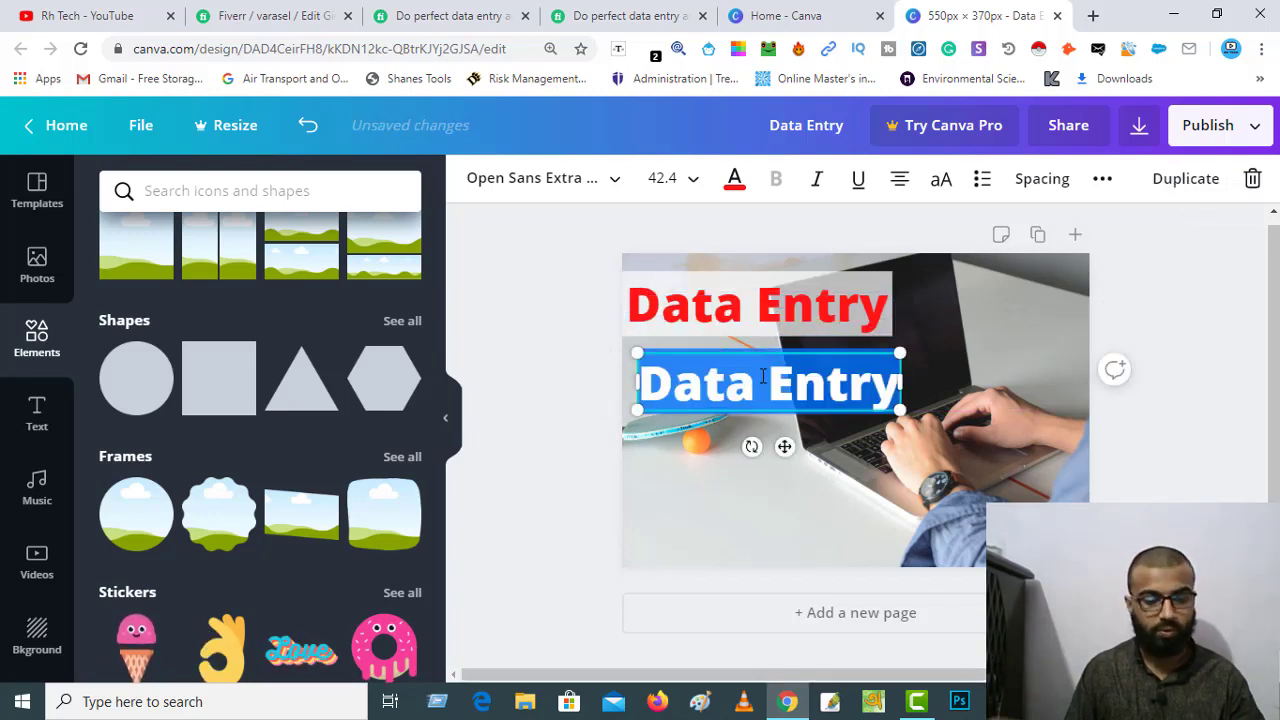
type("We")
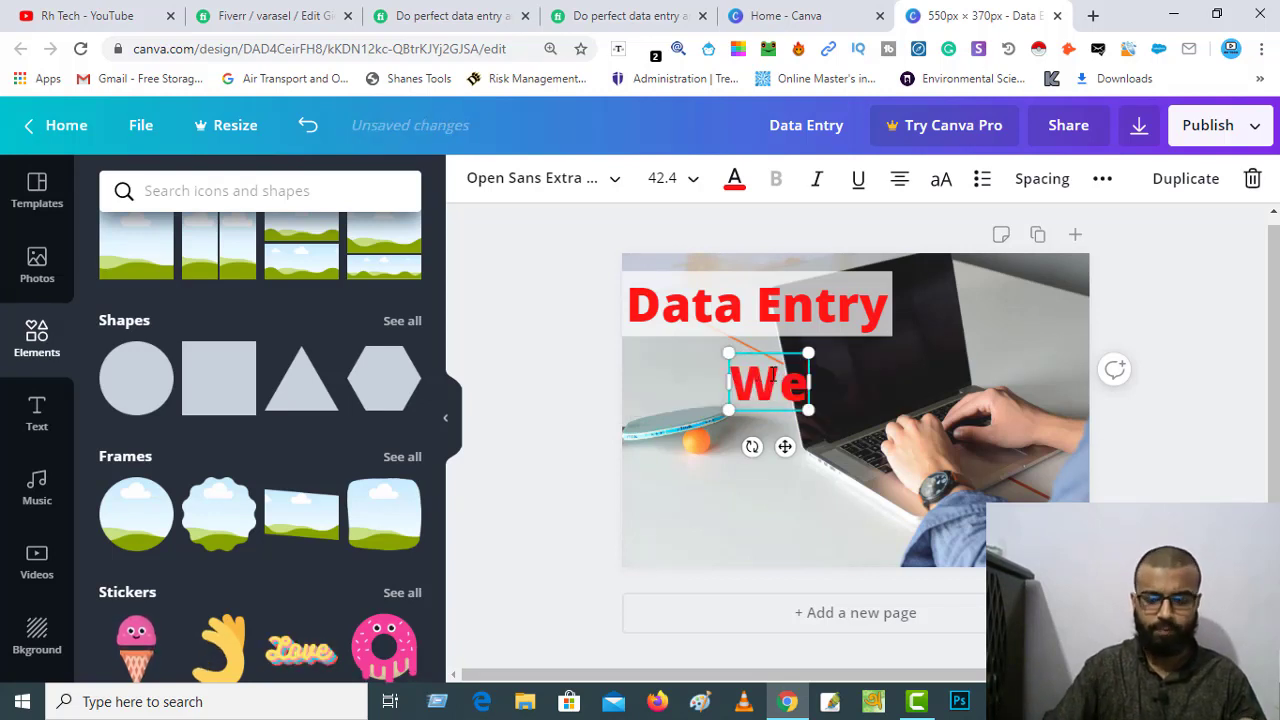
type("b")
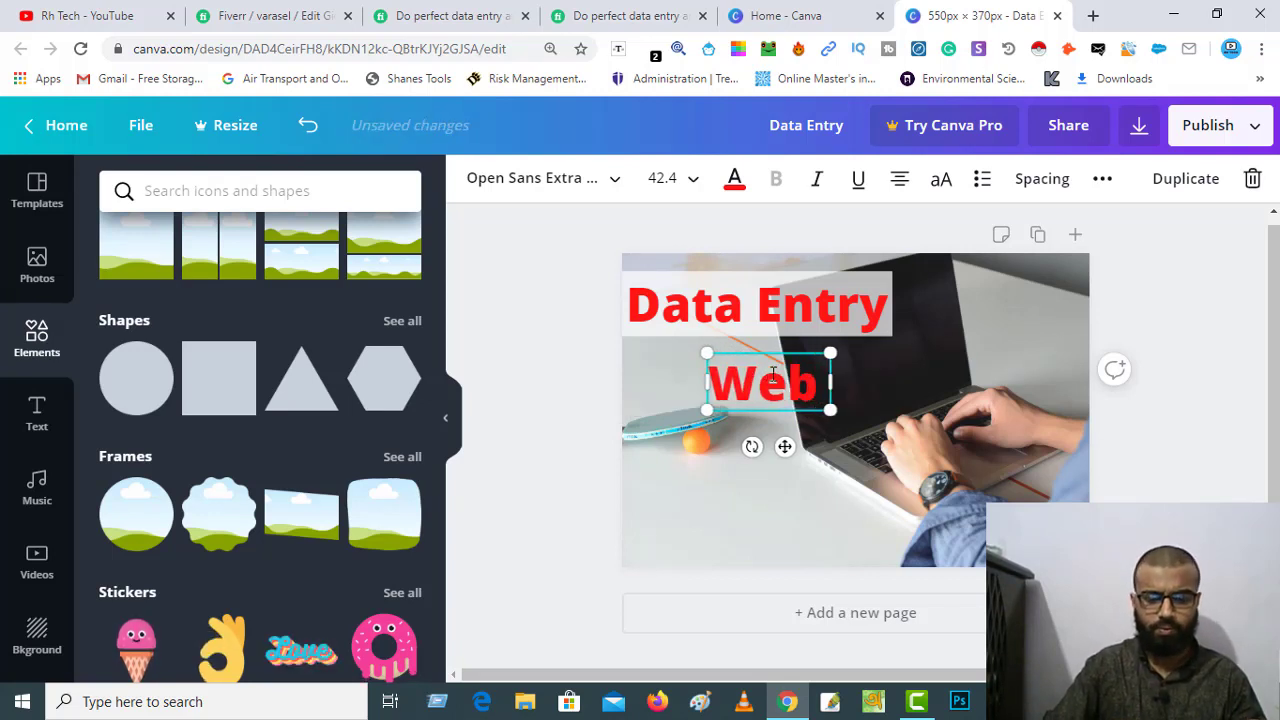
type(" Rese")
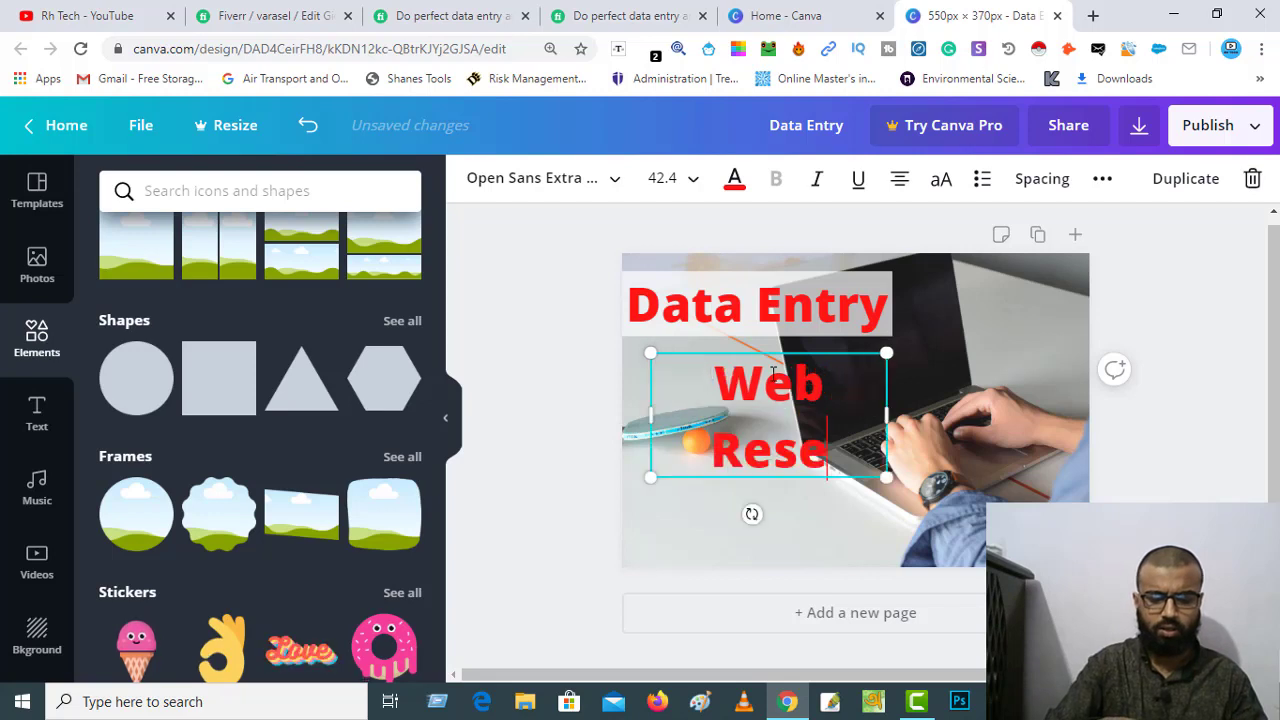
type("arch")
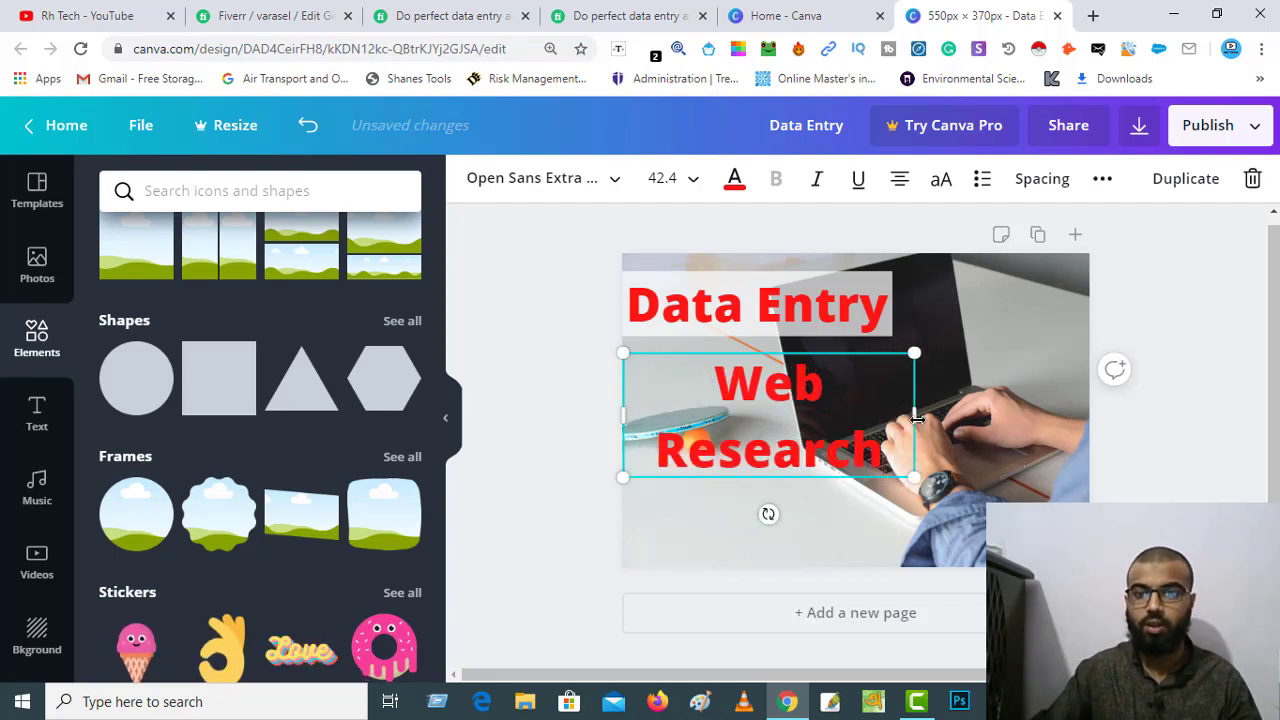
Widen the "Web Research" text box to fit one line, shift it toward the page's left edge and scale it down slightly.
left_click_drag(920, 417, 1015, 418)
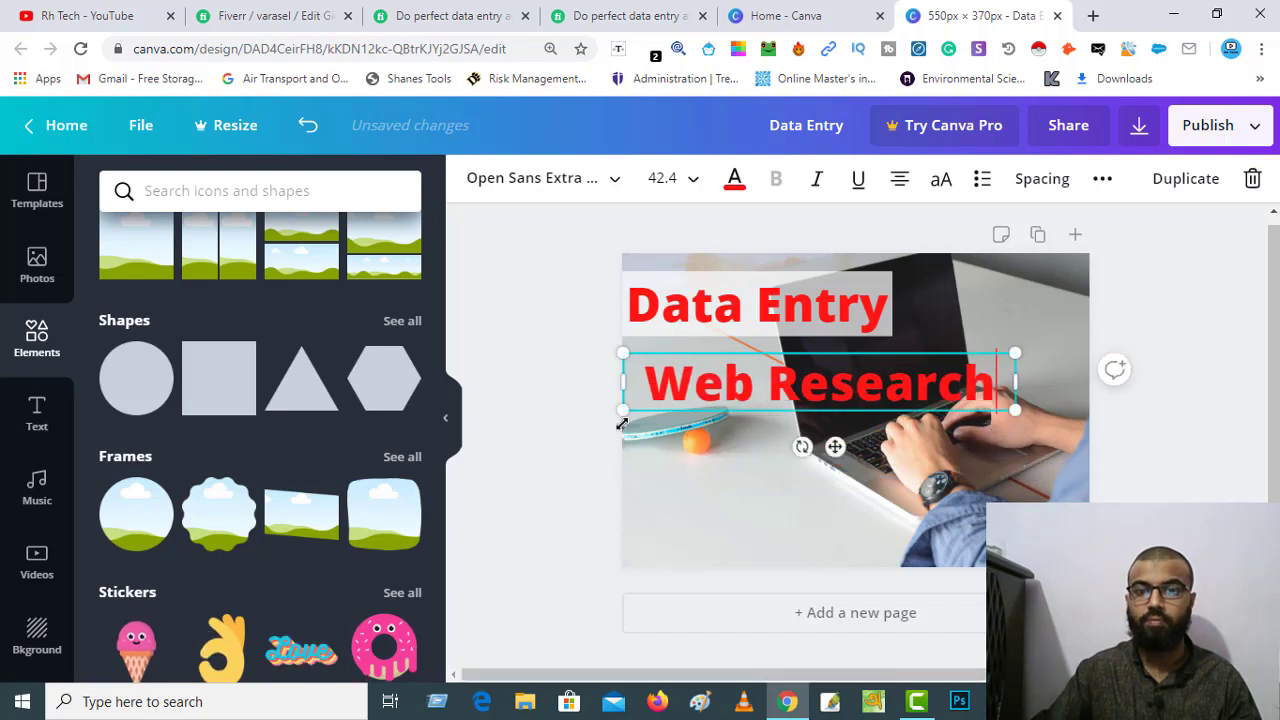
left_click(558, 399)
left_click_drag(796, 391, 793, 392)
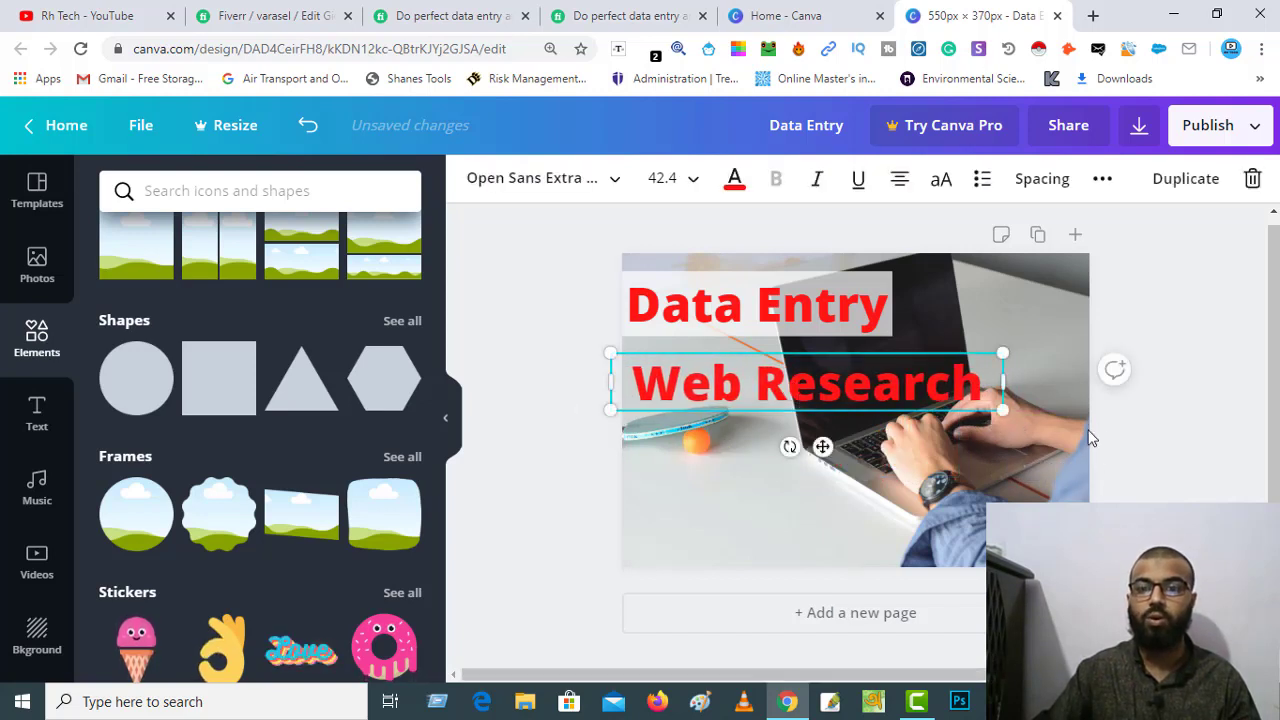
left_click_drag(1005, 411, 960, 402)
left_click(698, 493)
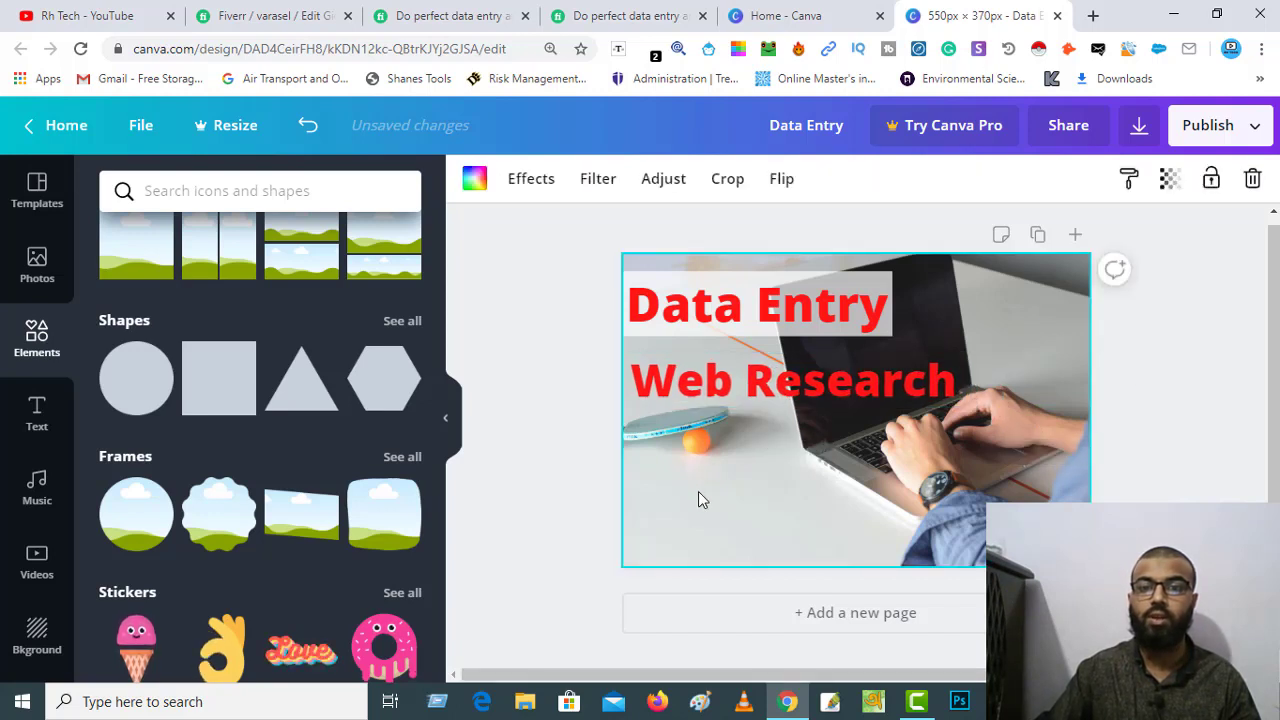
Duplicate the translucent white bar, fit it around "Web Research" from the page's left edge and send it behind the text.
left_click(744, 333)
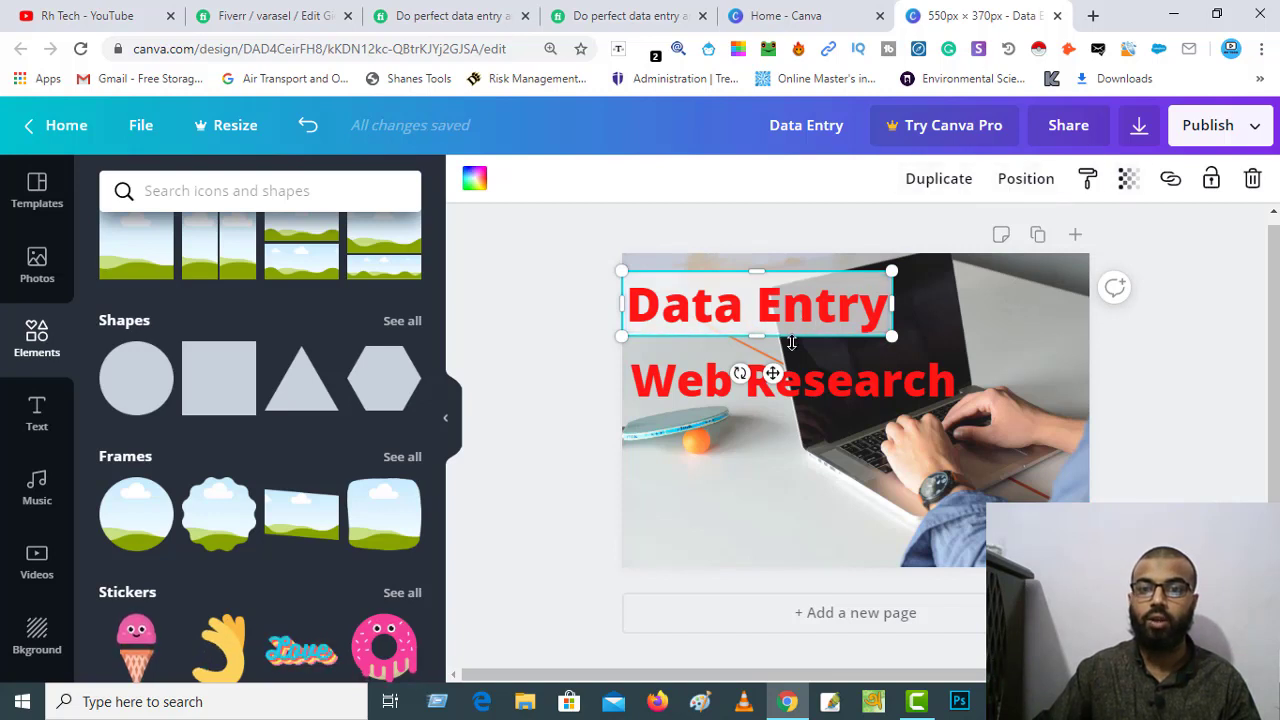
left_click(927, 189)
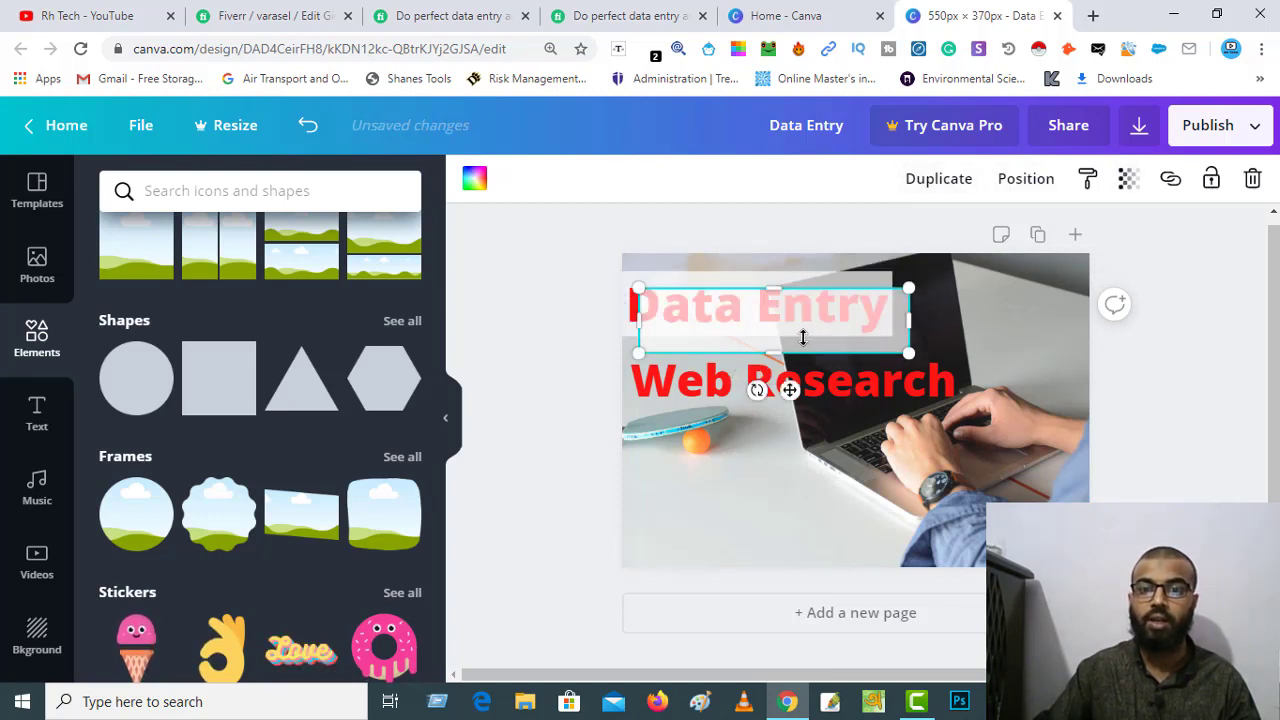
left_click_drag(801, 345, 786, 393)
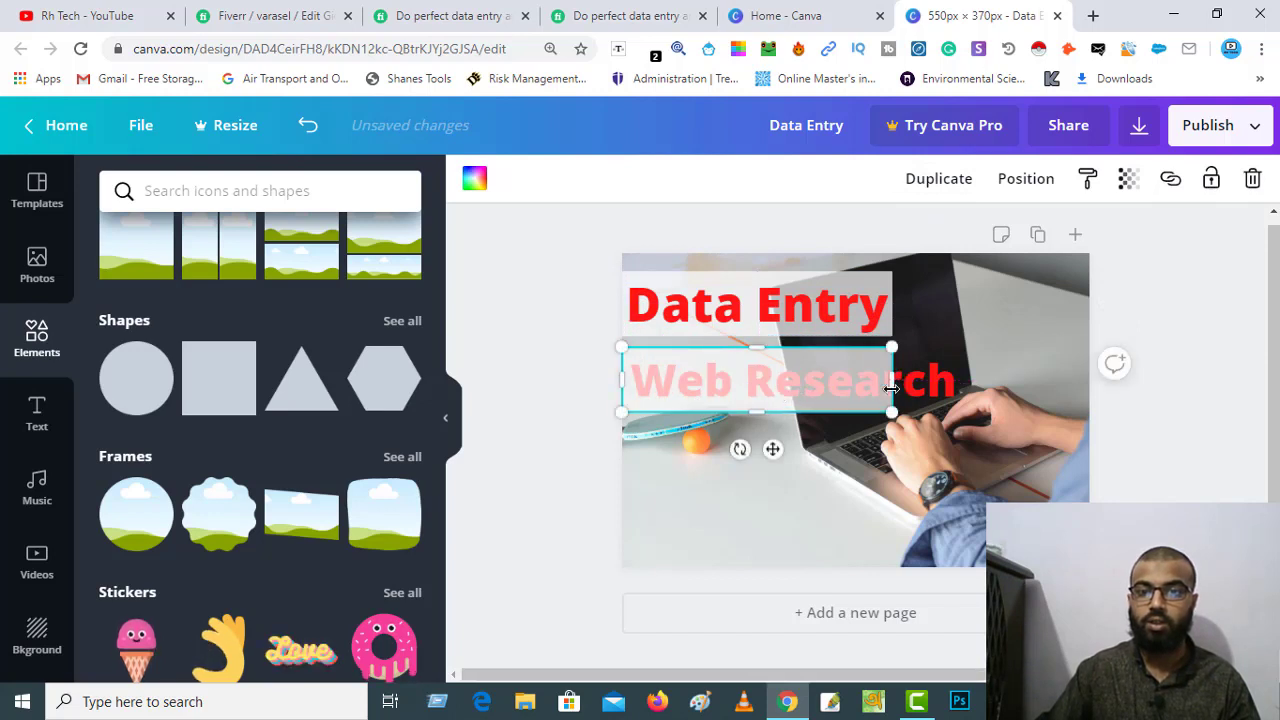
left_click_drag(893, 380, 966, 390)
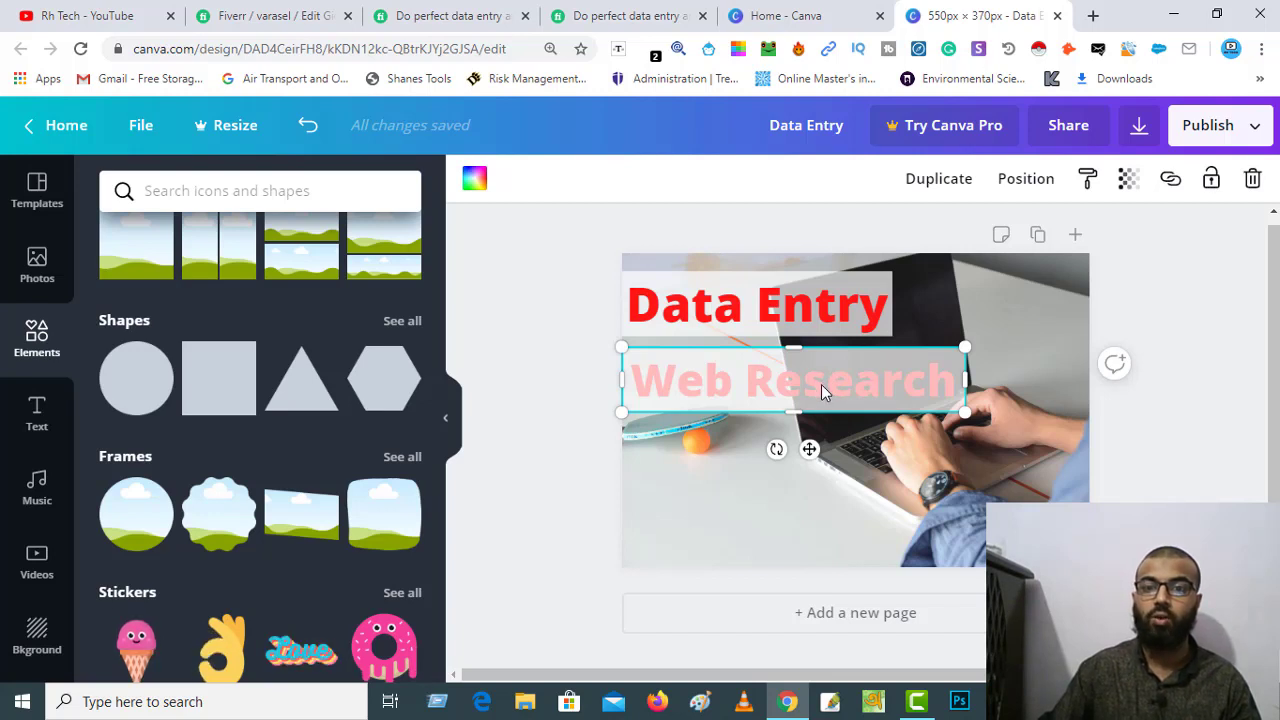
left_click(1024, 184)
left_click(940, 240)
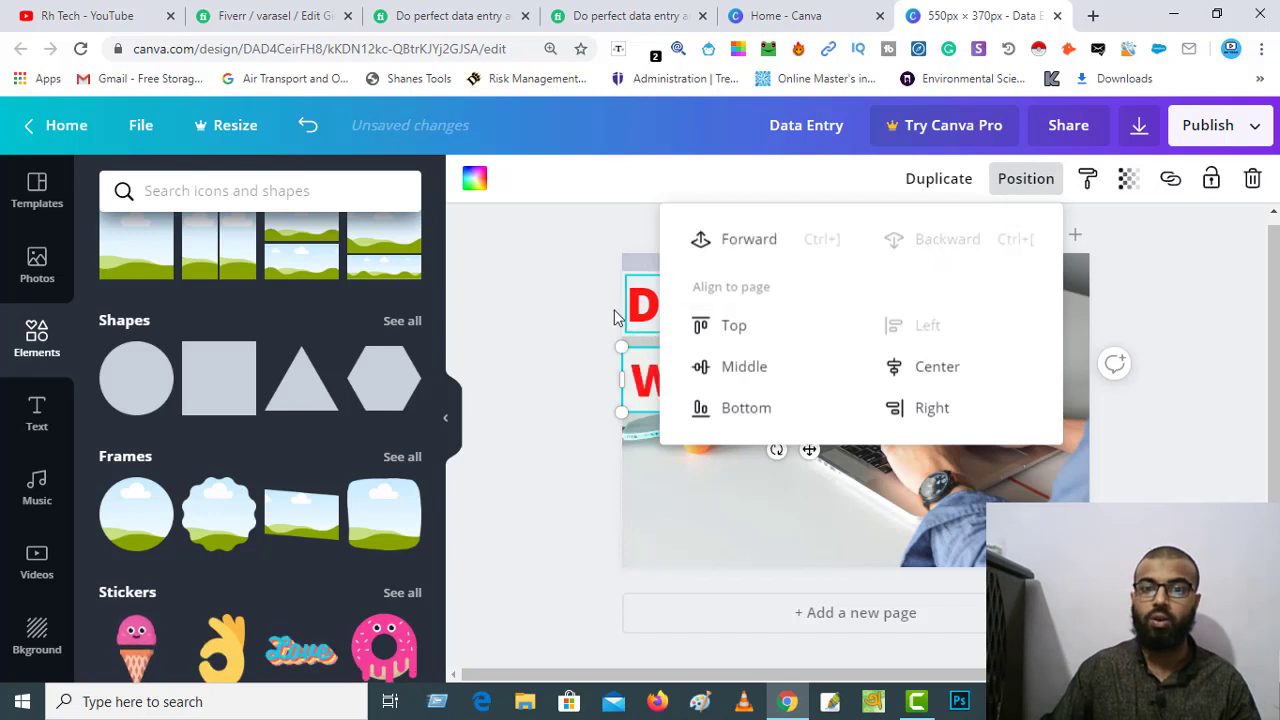
left_click(575, 305)
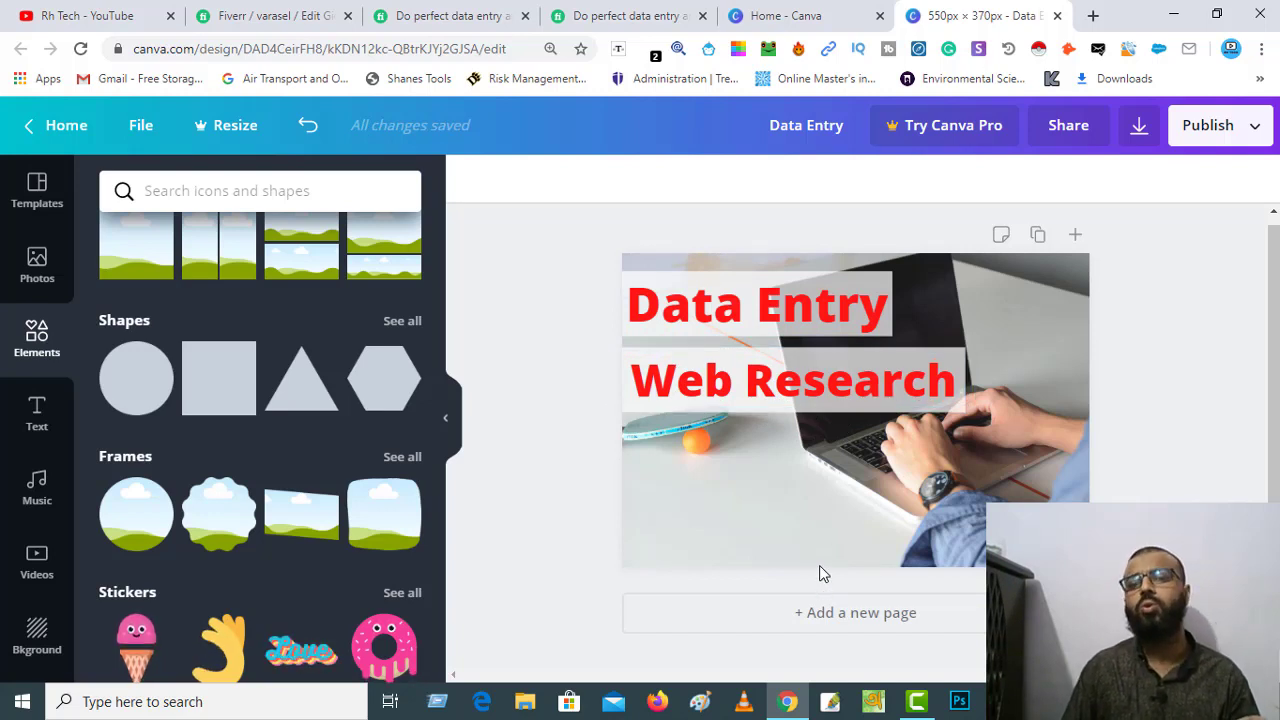
Download the finished design as a JPG and show the downloaded file in its folder.
left_click(818, 523)
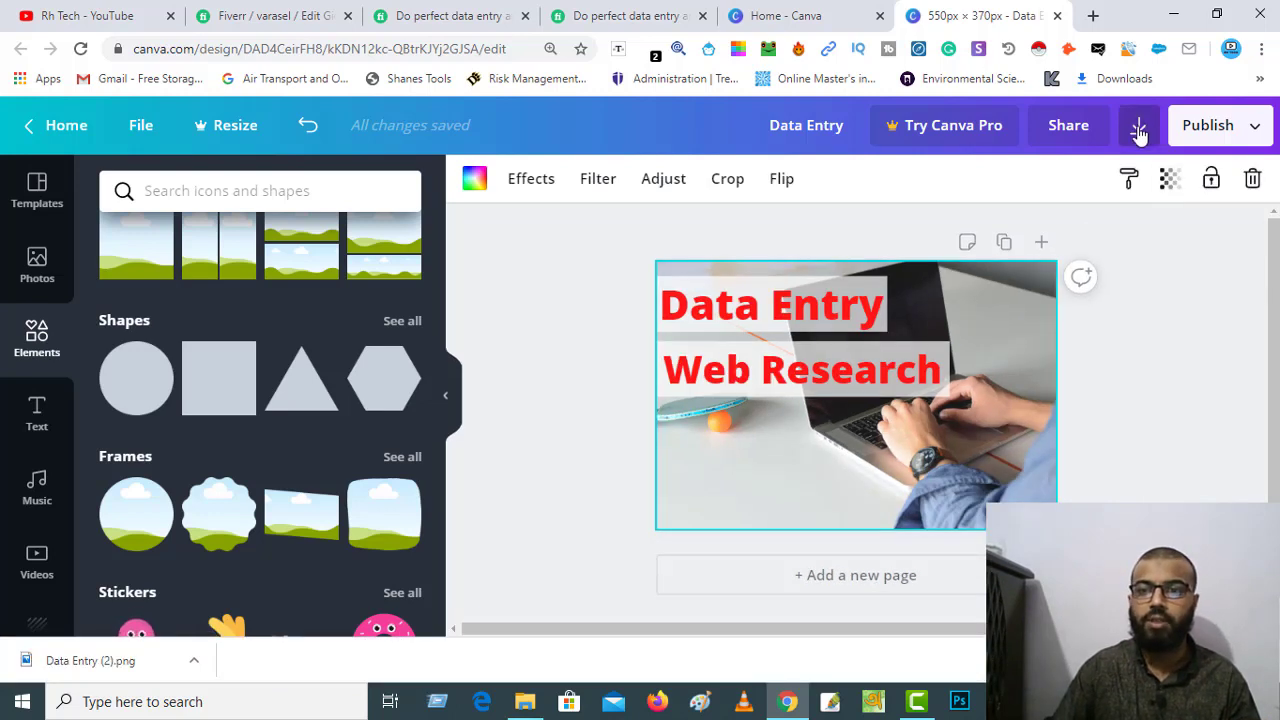
left_click(1140, 128)
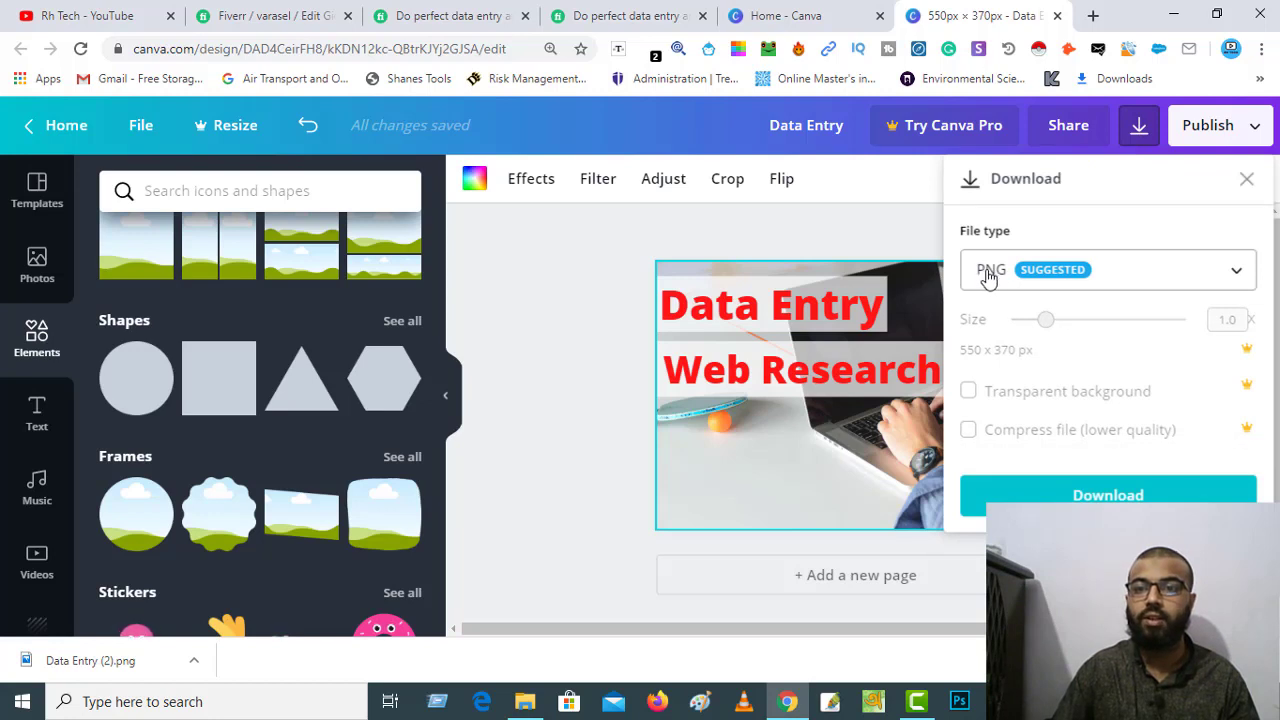
left_click(1168, 285)
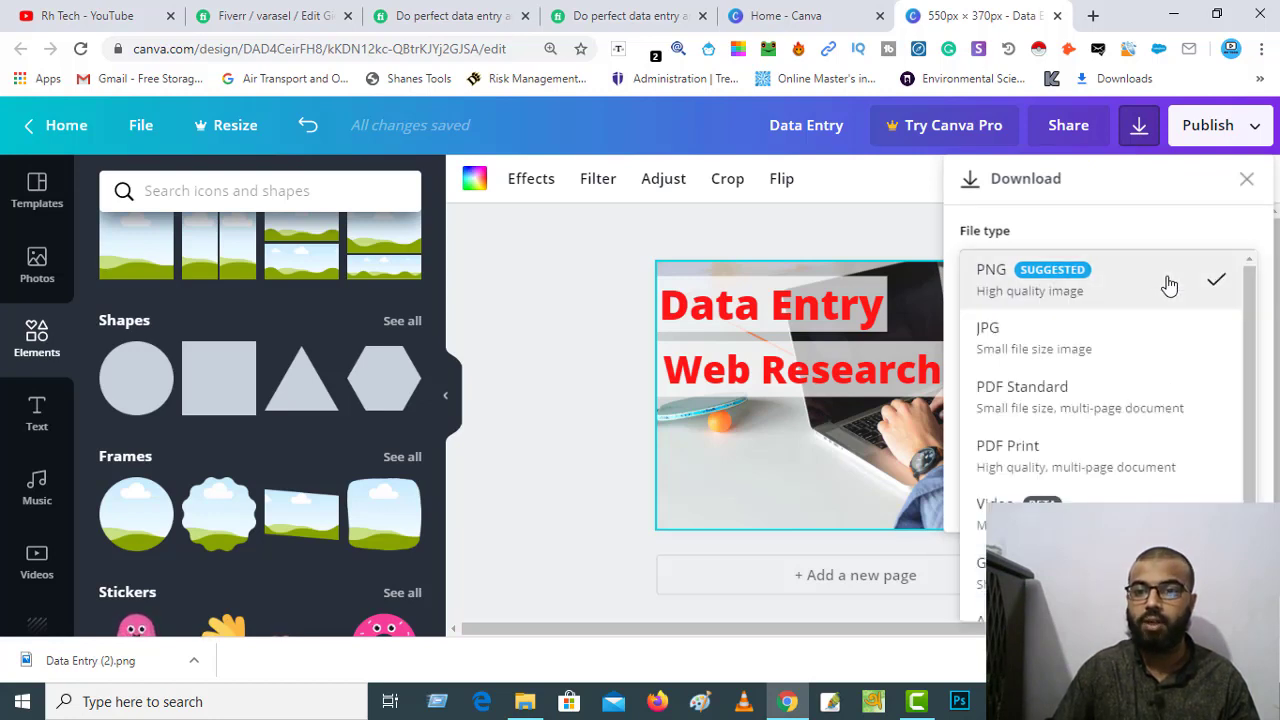
left_click(1008, 340)
left_click(1099, 488)
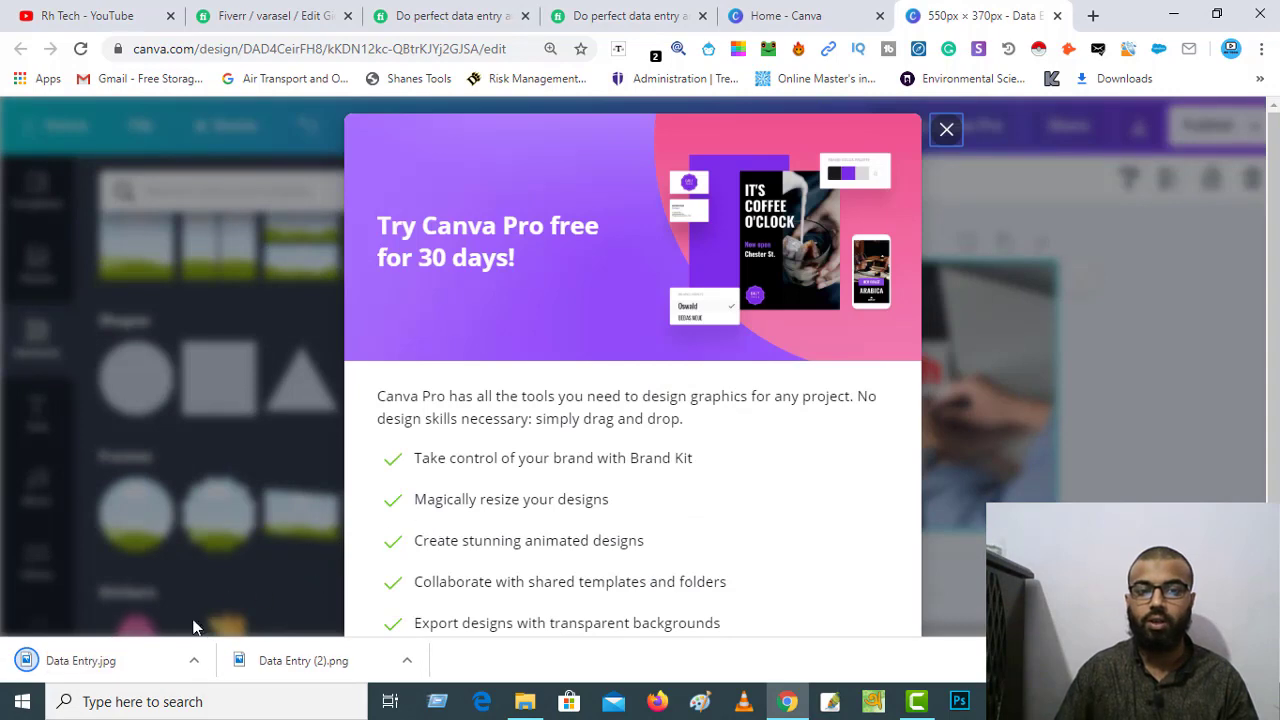
left_click(195, 662)
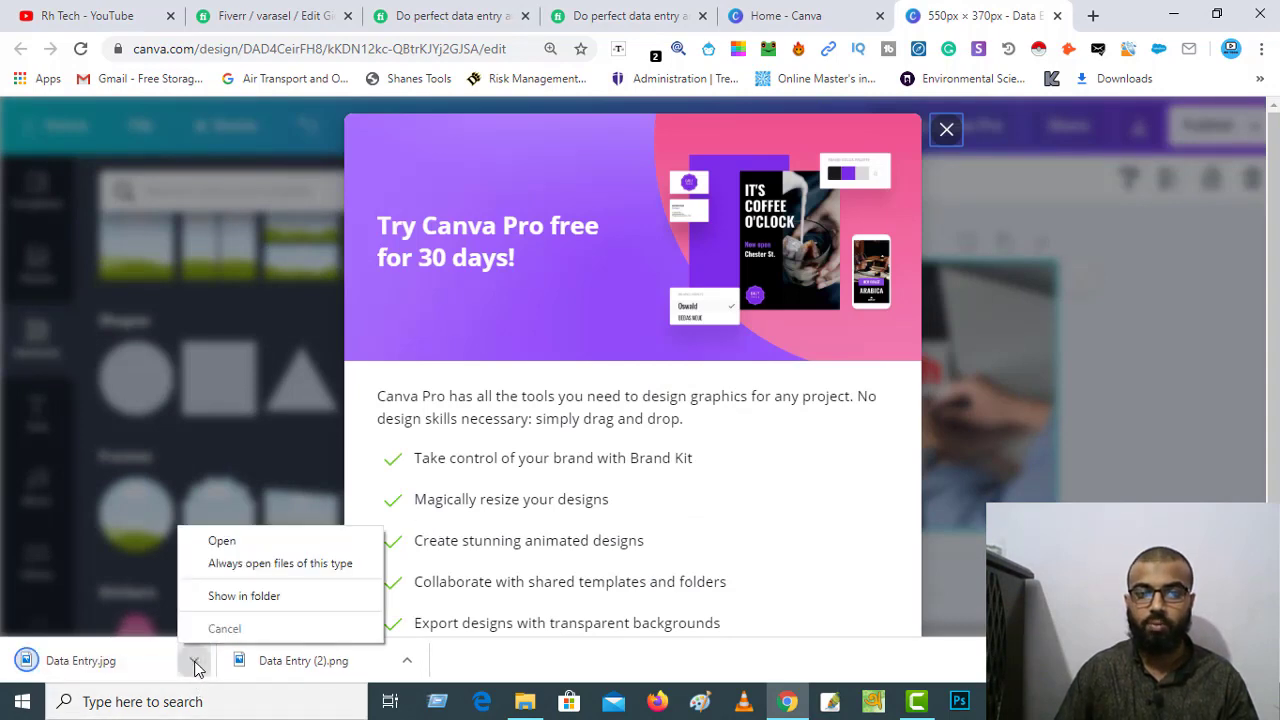
left_click(229, 599)
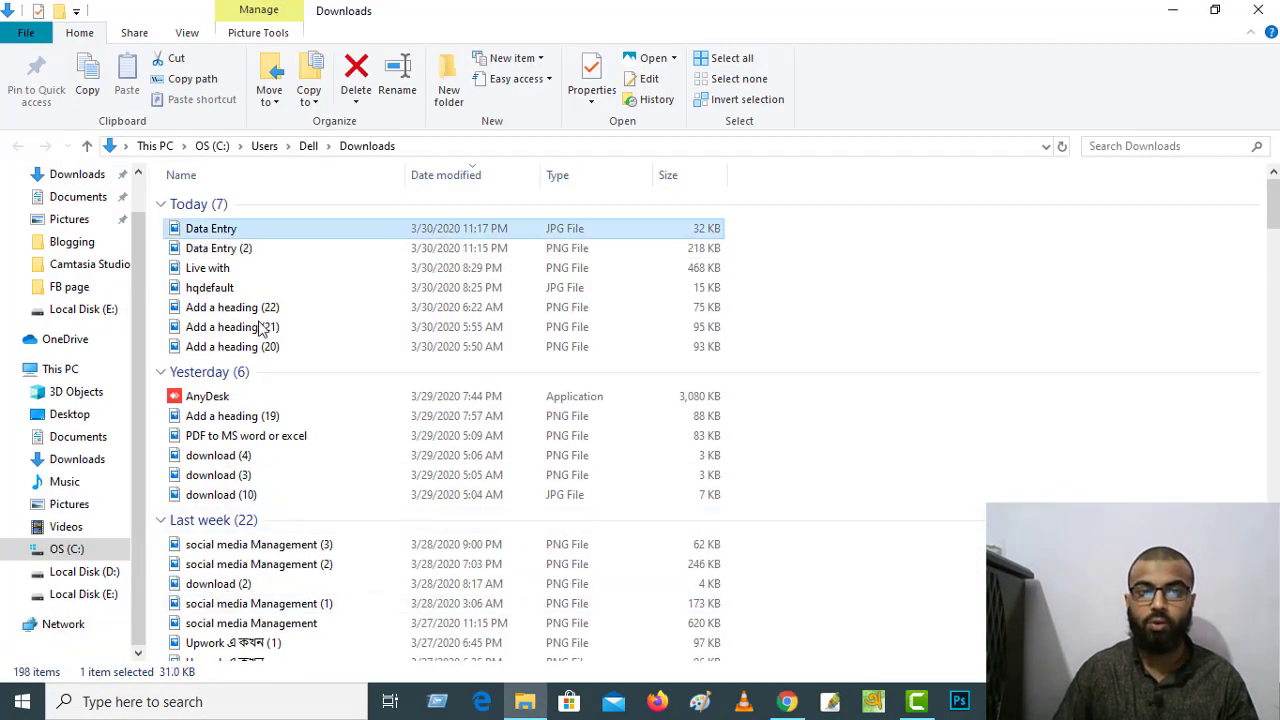
Change the downloaded JPG's file name to "Data Entry and Web Research" in its properties.
right_click(240, 232)
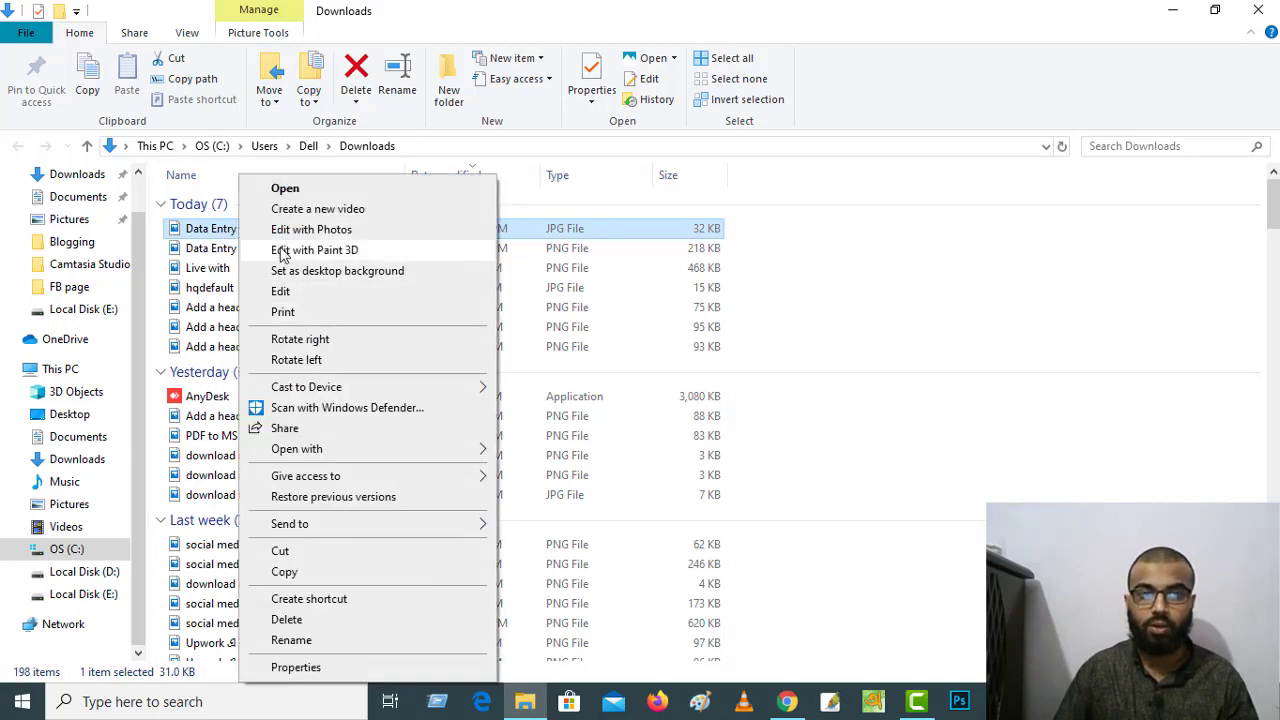
left_click(297, 667)
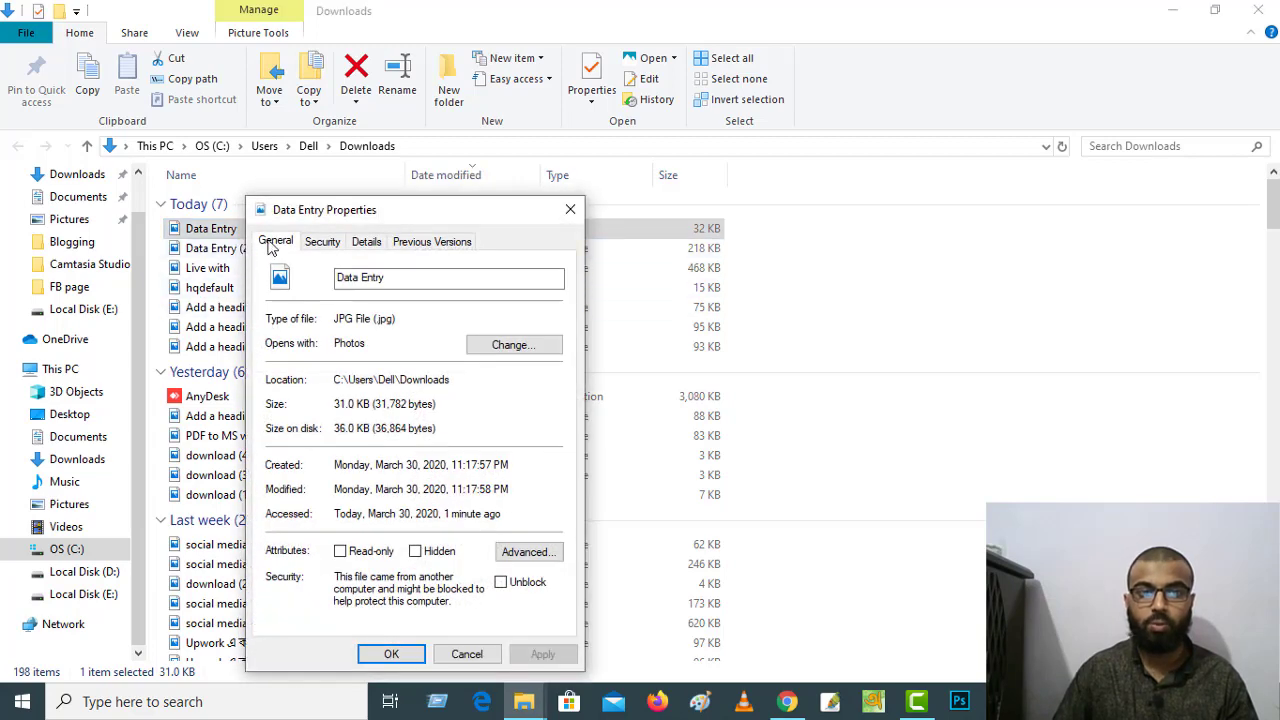
left_click(395, 277)
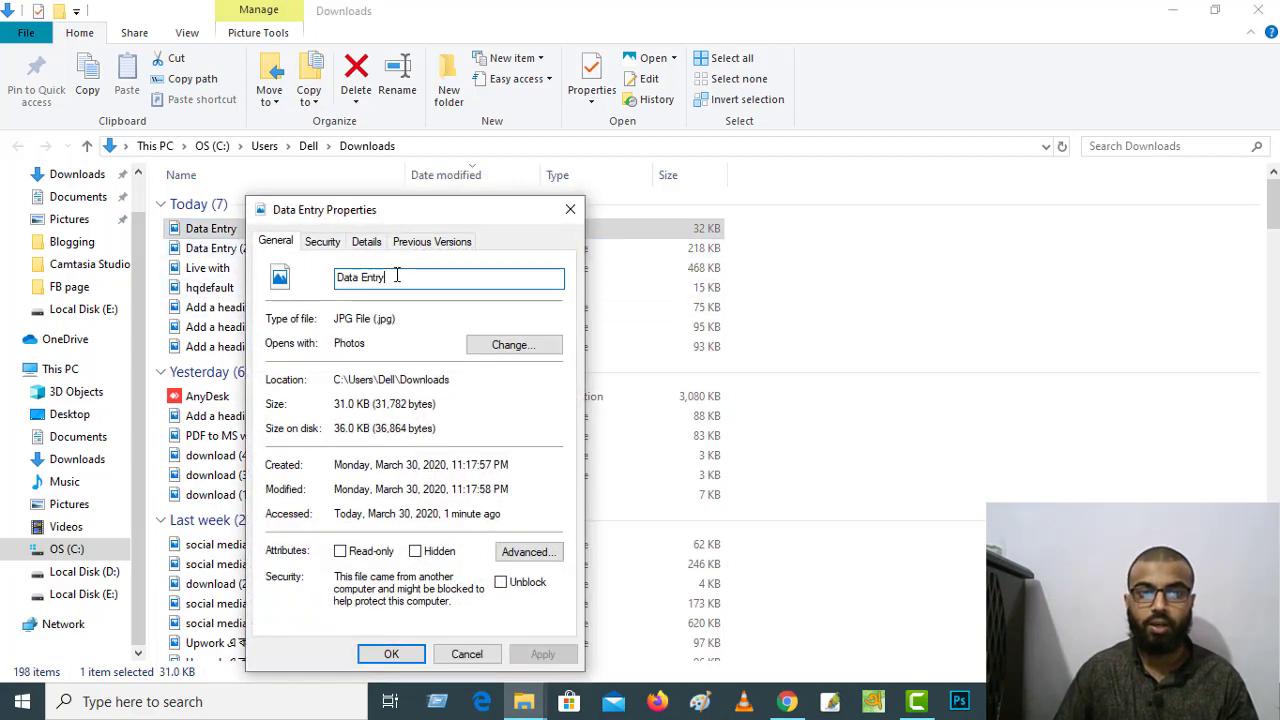
type("and Web Research")
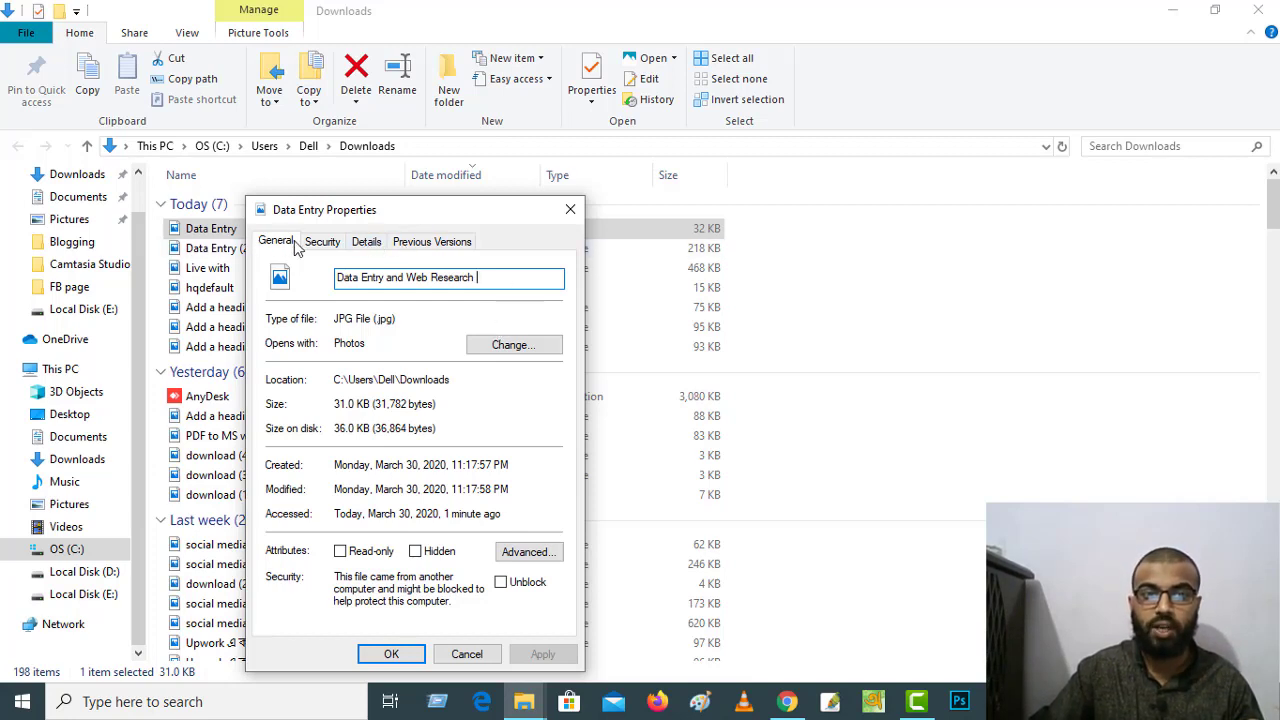
Enter "Data Entry, Web research, Typing, copy Paste, Data Collection" as the title in the image's file details.
left_click(367, 242)
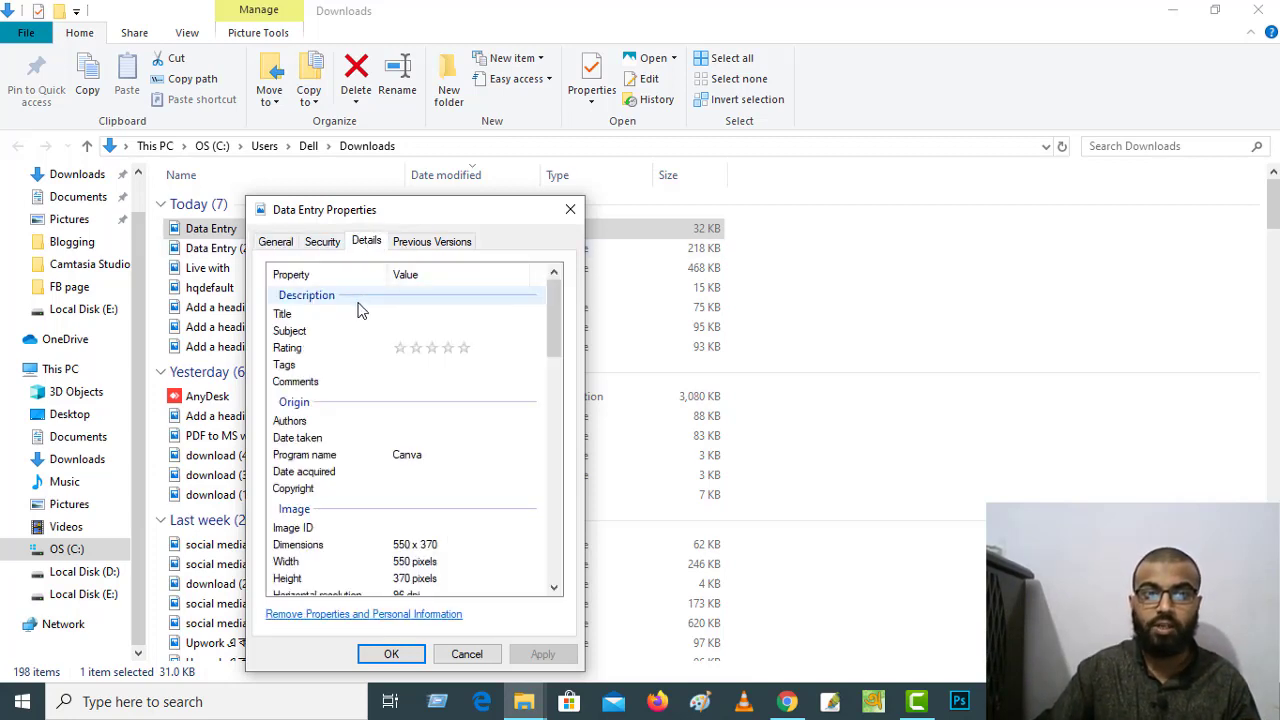
left_click(390, 316)
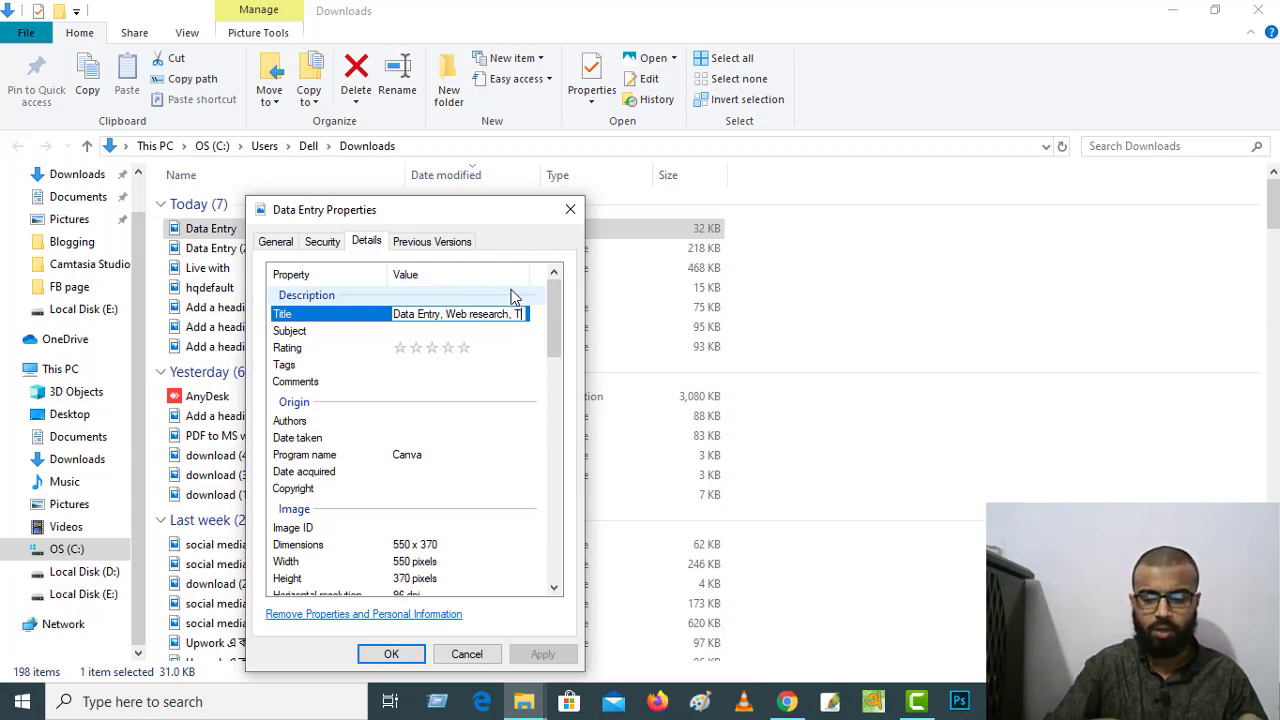
type("yping")
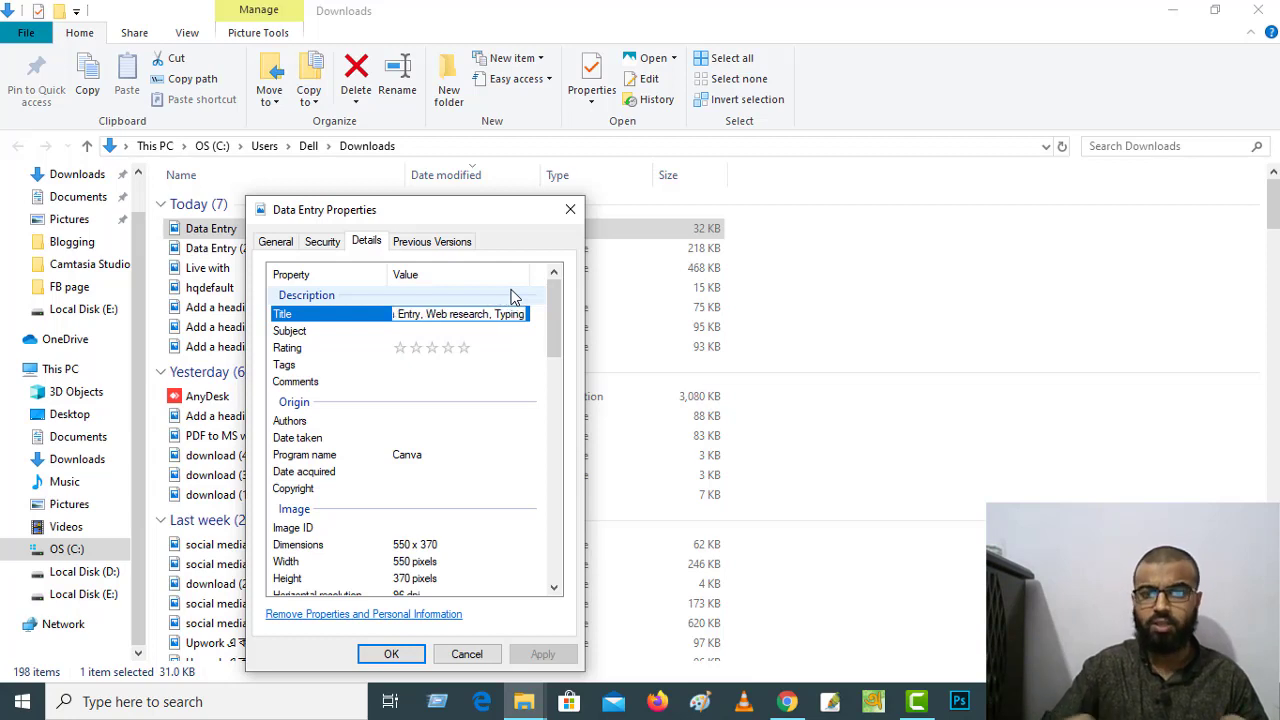
type(", ")
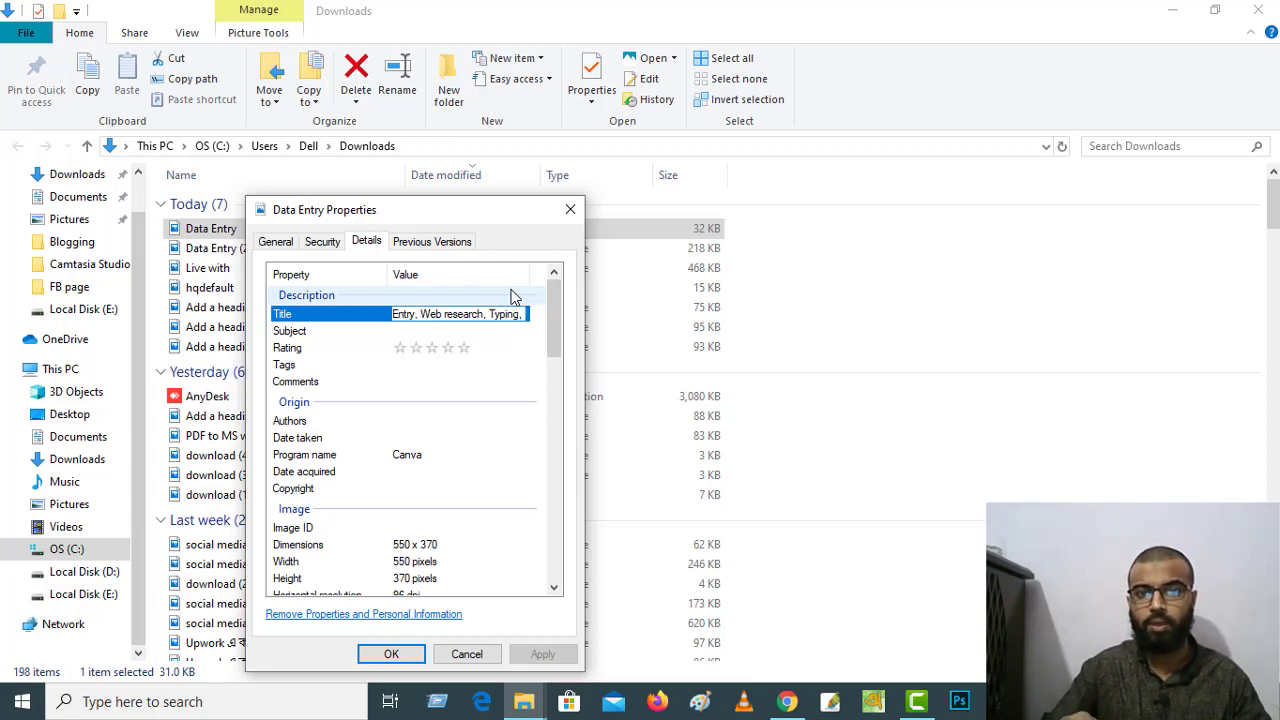
type("P")
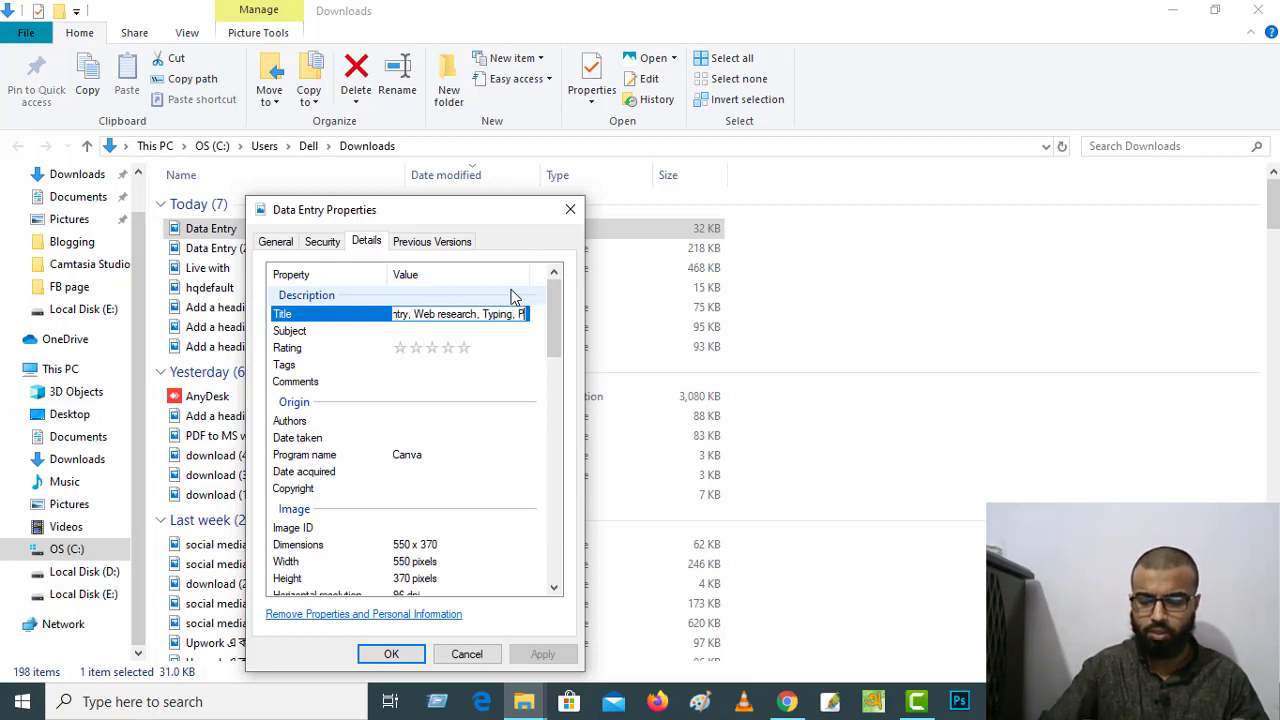
key("BackSpace")
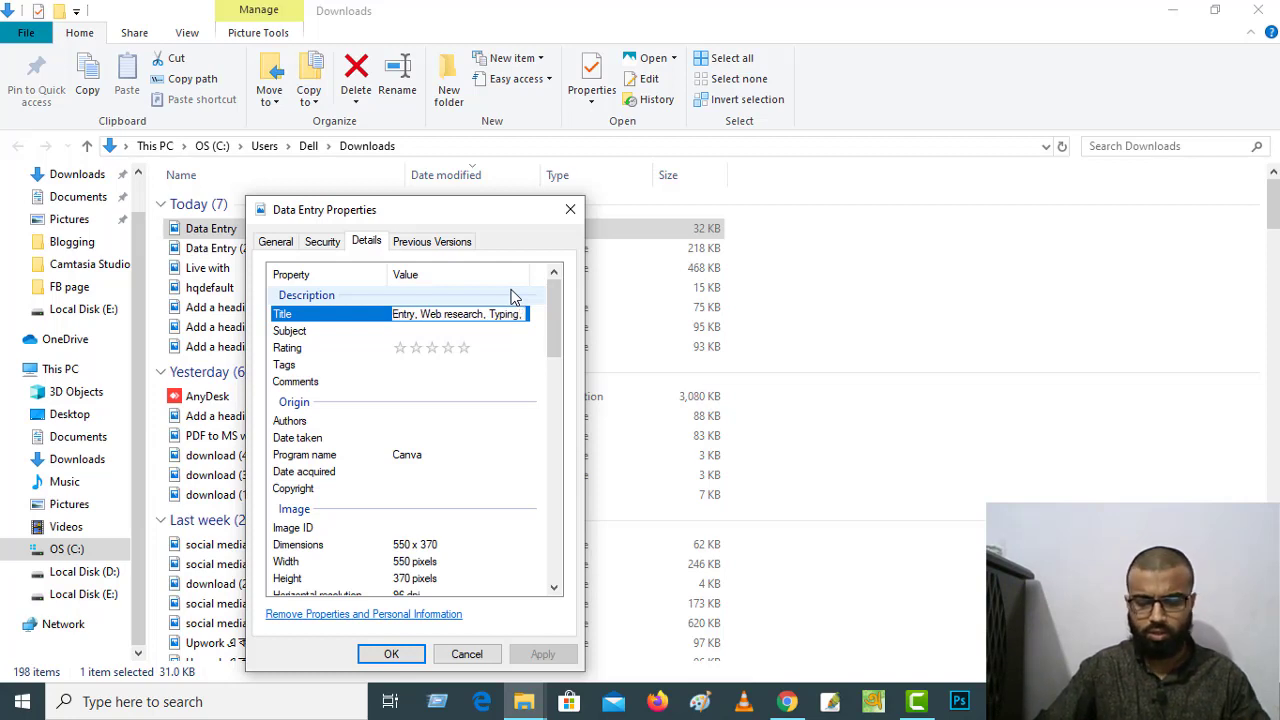
type("copy")
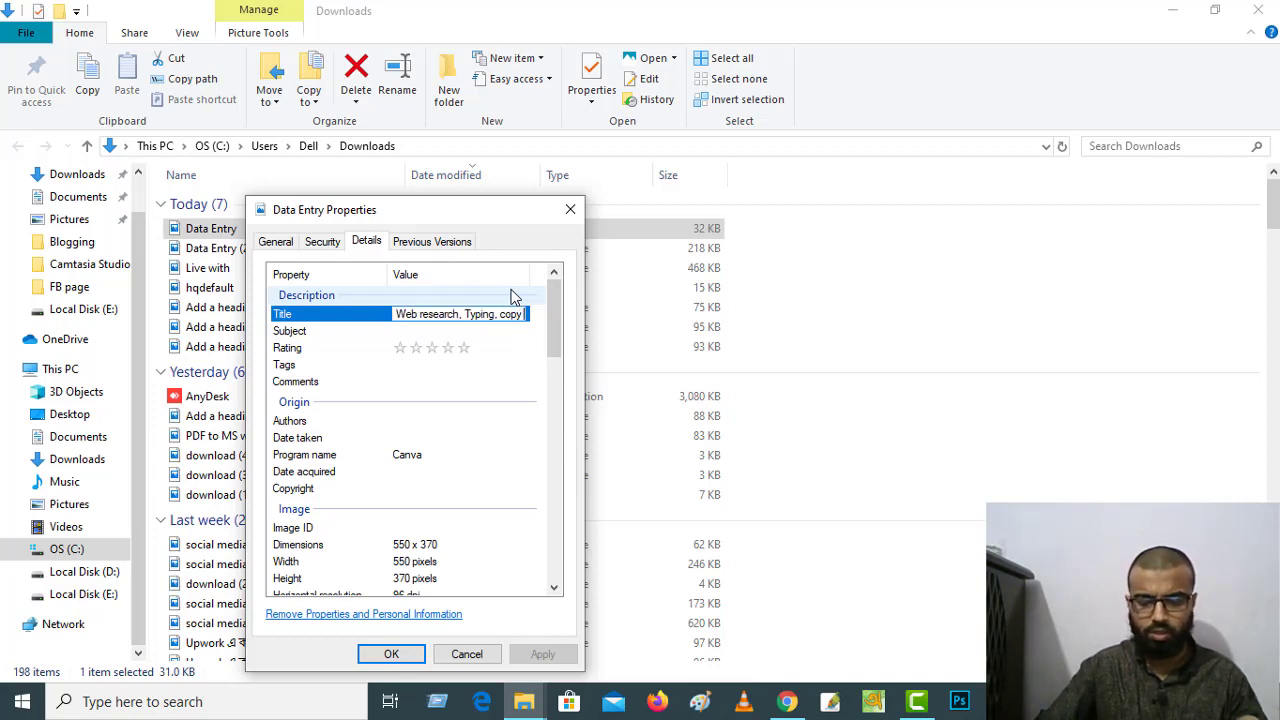
type(" Paste,")
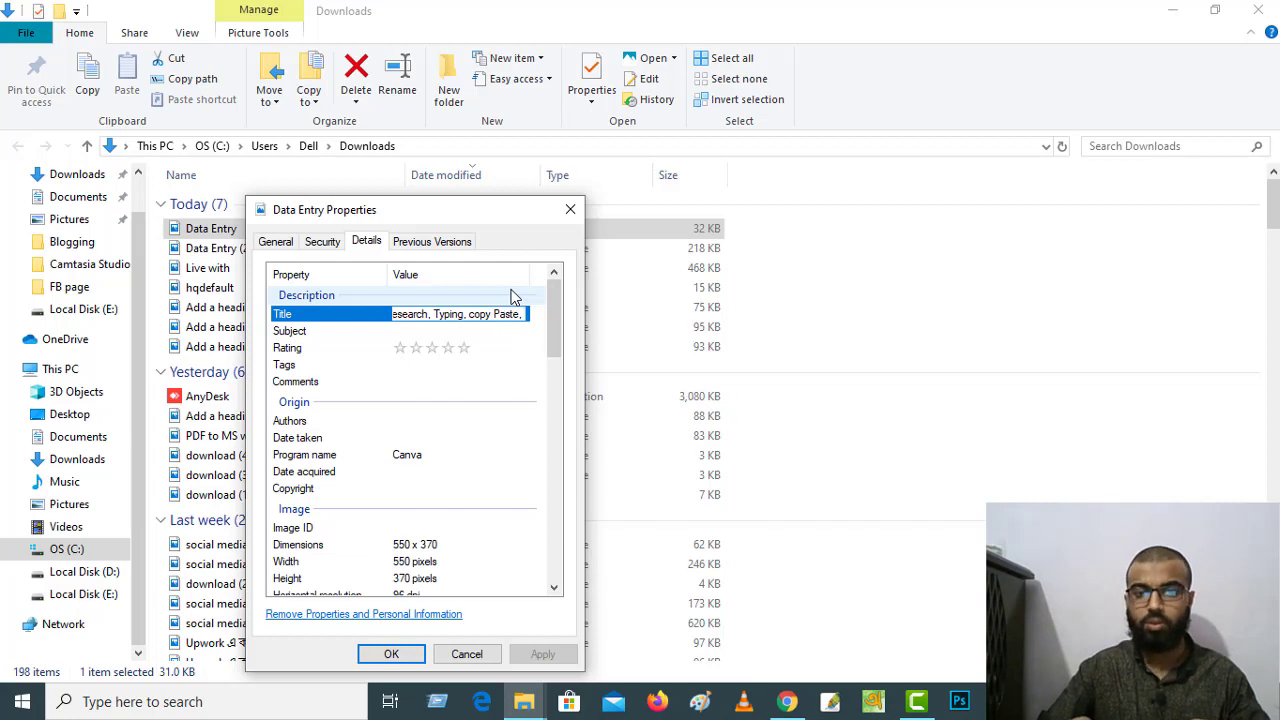
type(" Data")
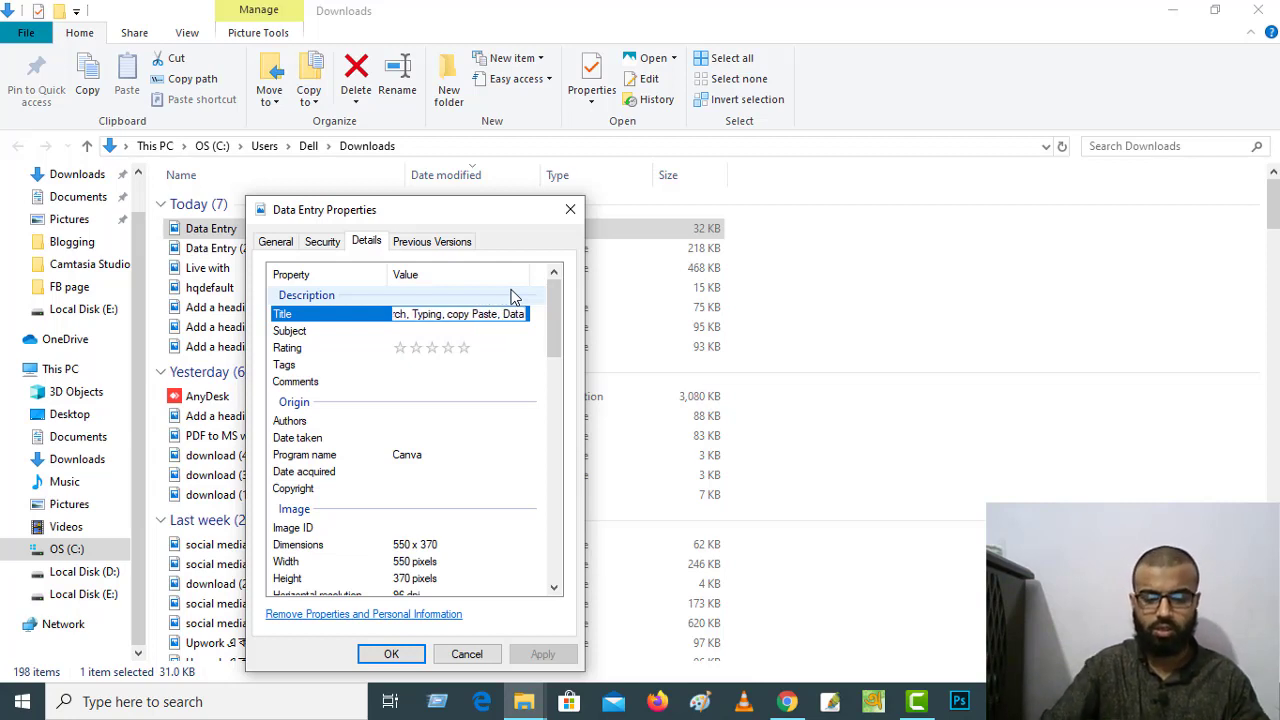
type(" Colle")
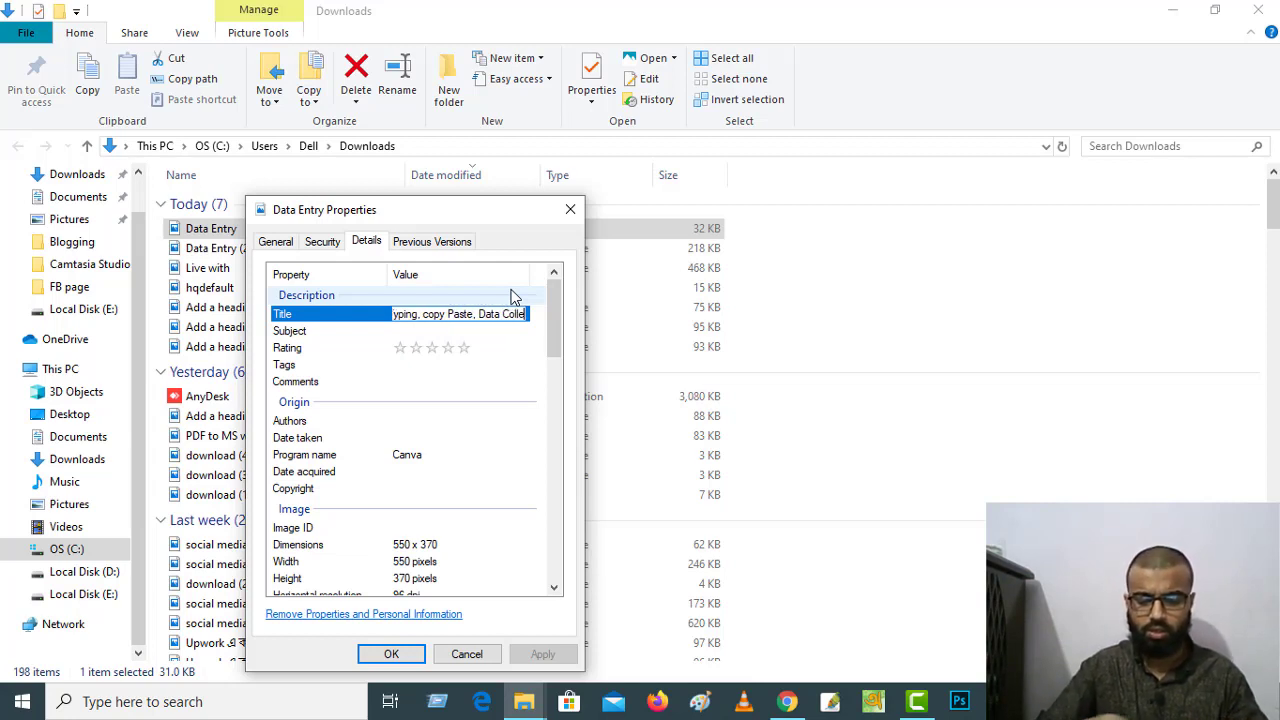
type("ction")
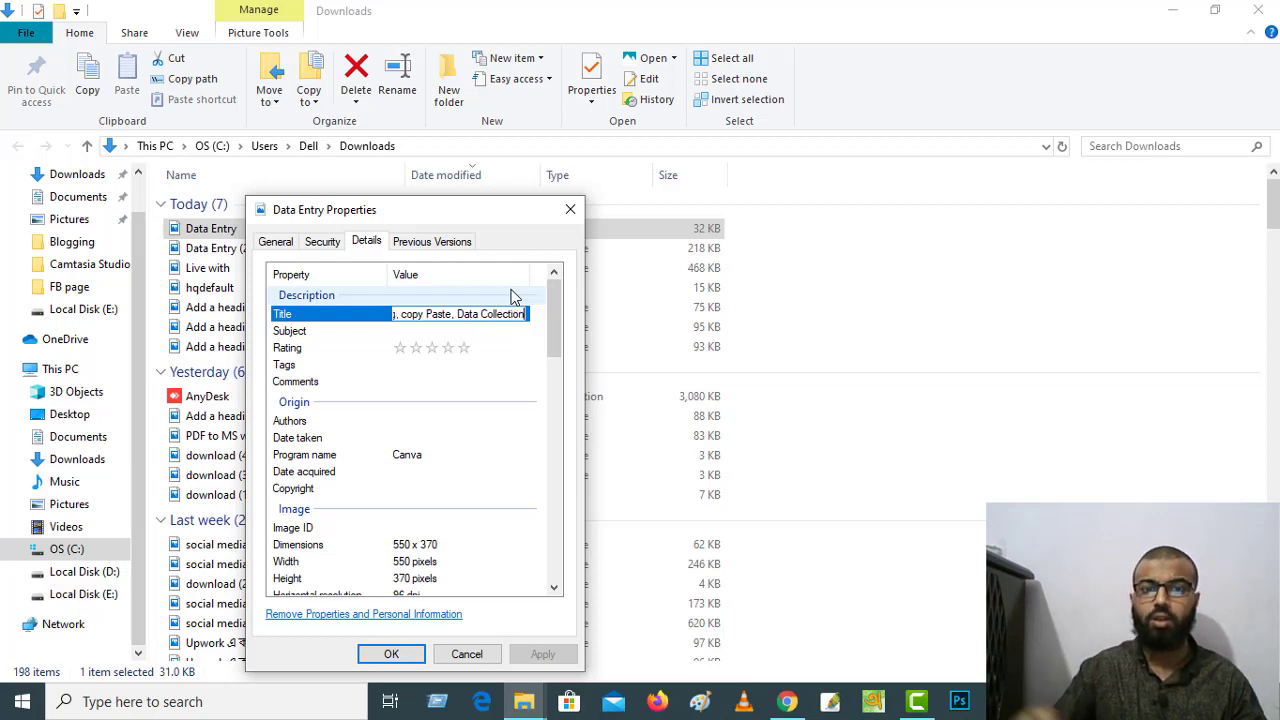
Copy the full keyword list from the title into the image's subject and set its rating to five stars.
left_click(433, 334)
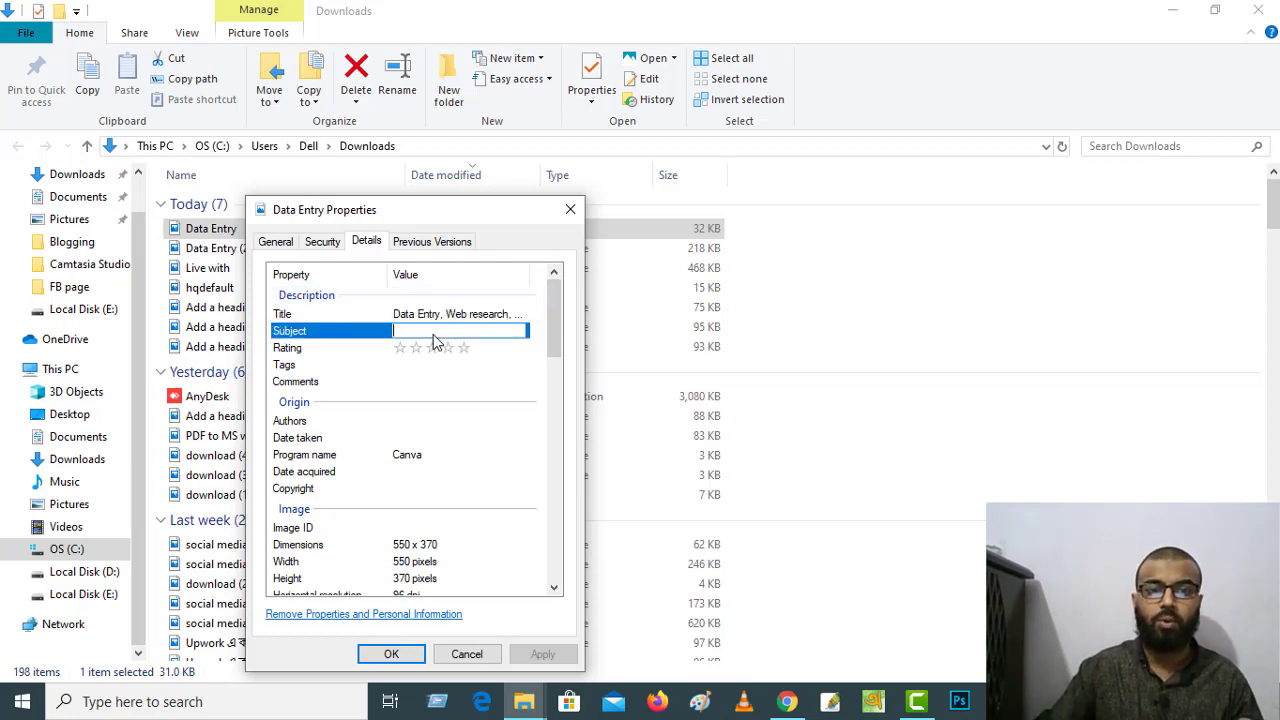
left_click(447, 317)
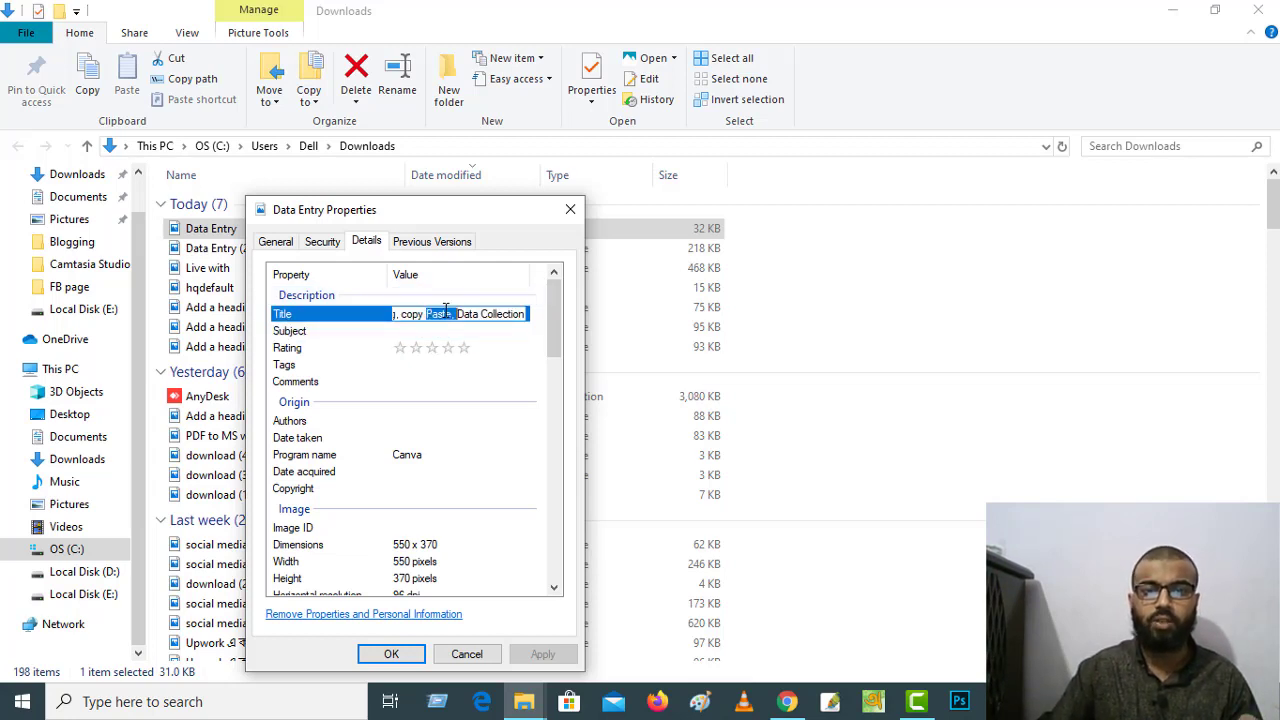
left_click_drag(457, 314, 484, 313)
left_click(485, 314)
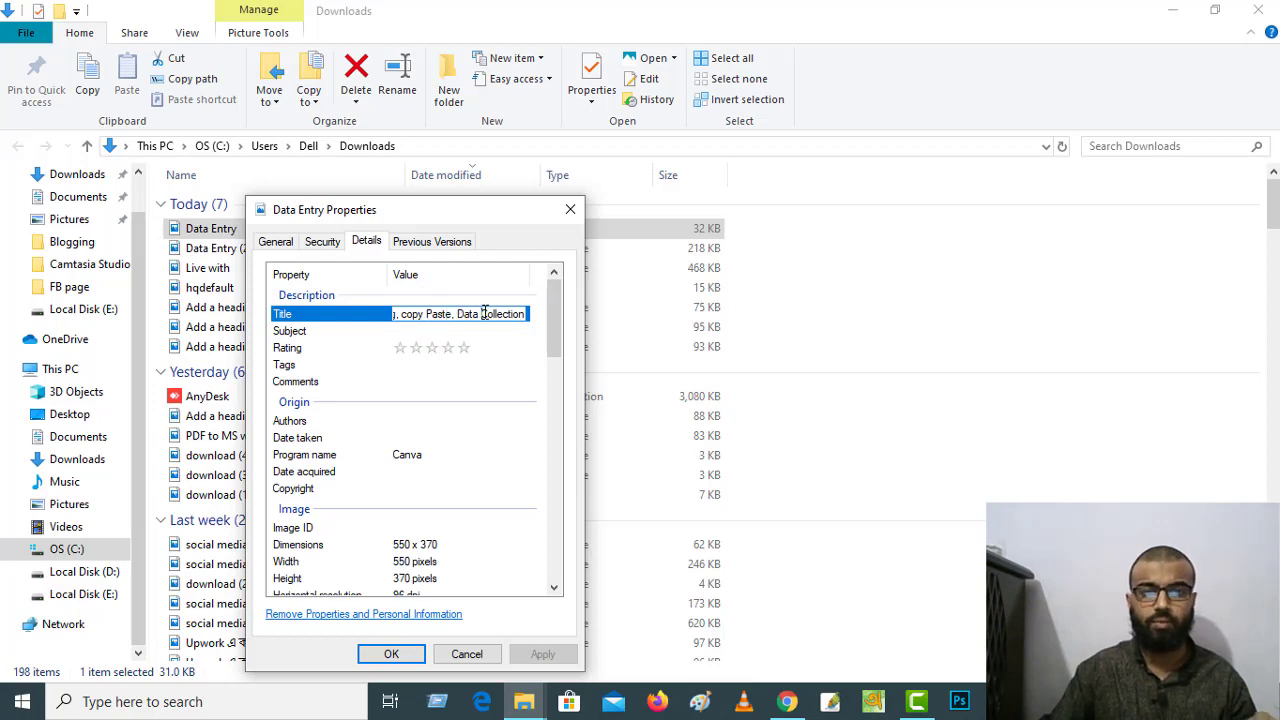
key("ctrl+a")
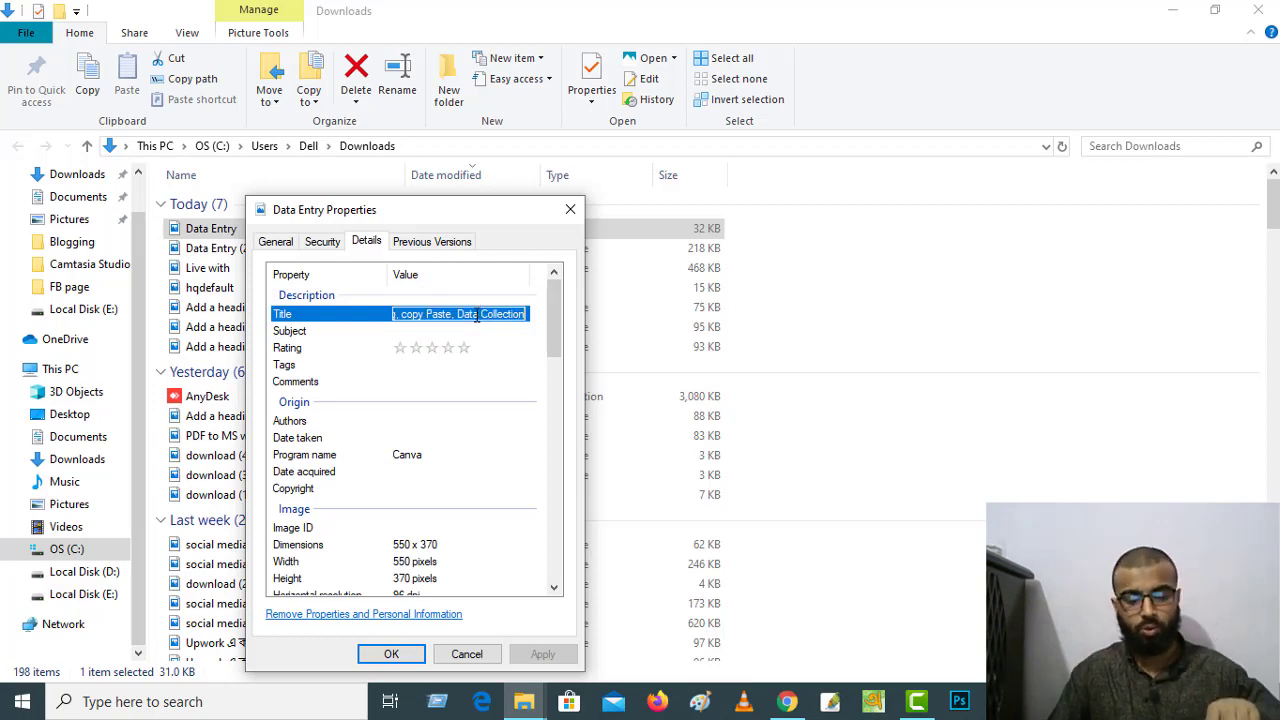
left_click(452, 336)
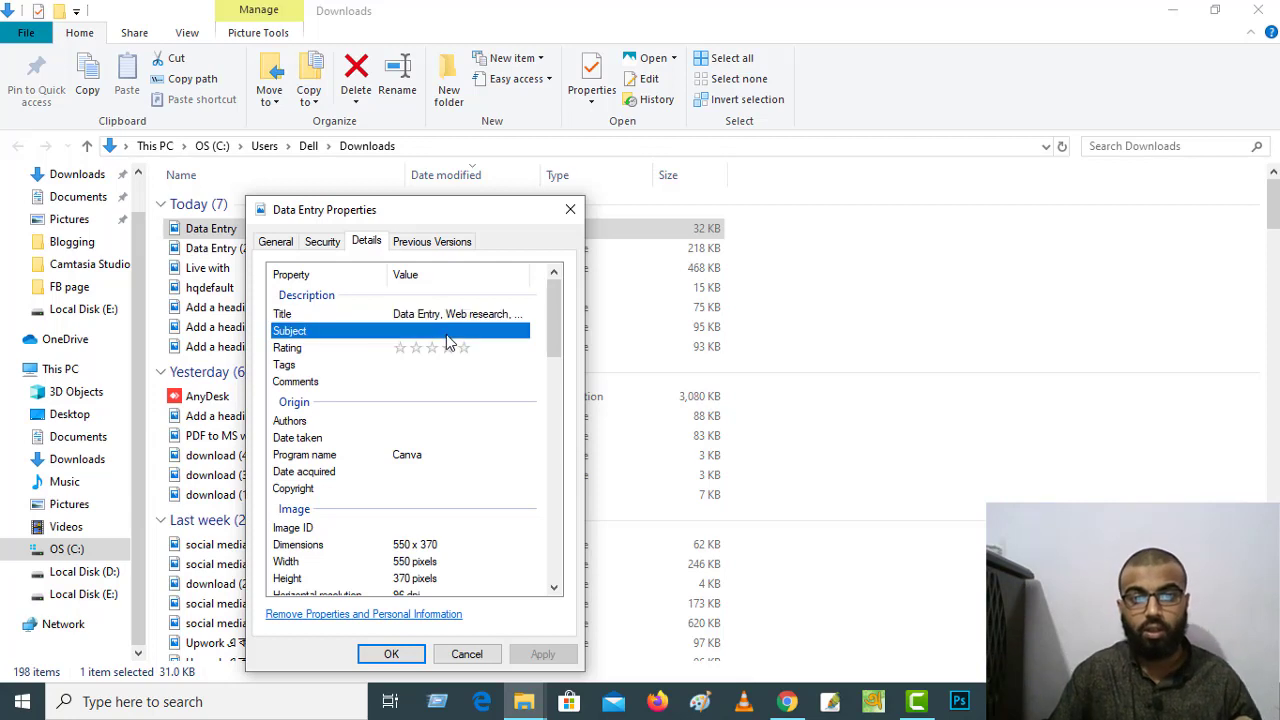
left_click(441, 316)
left_click(441, 316)
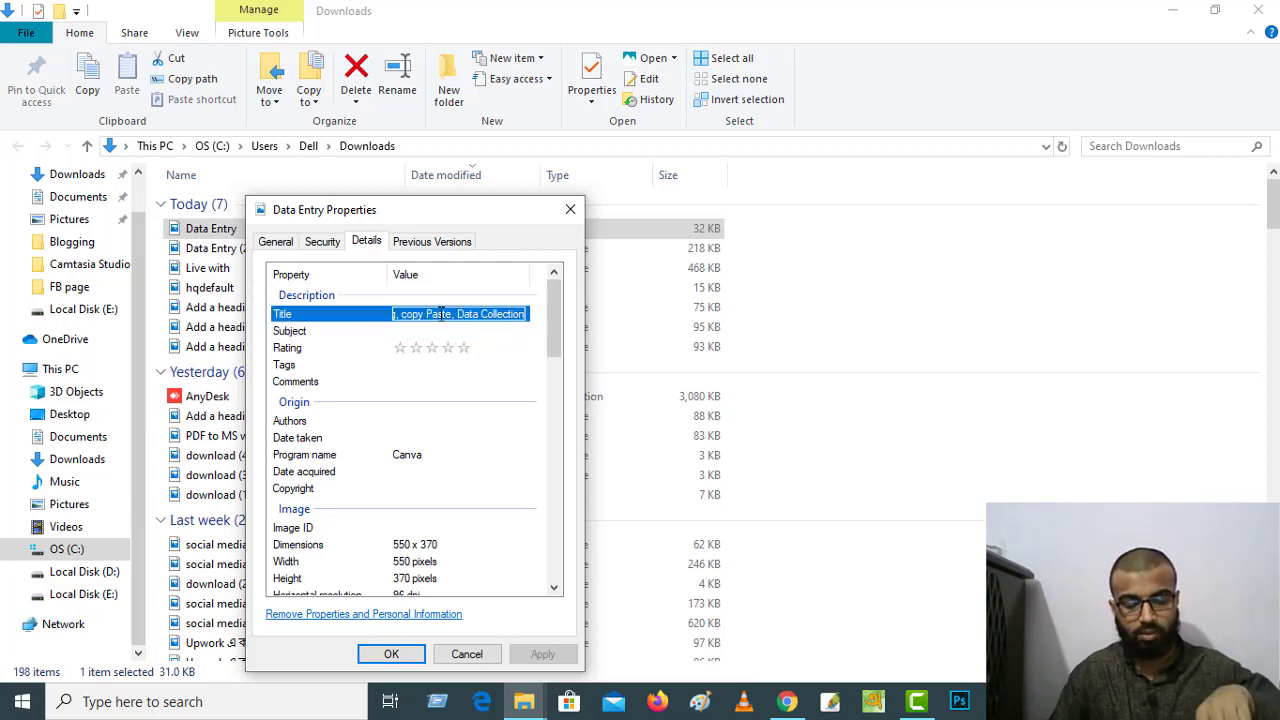
left_click(439, 330)
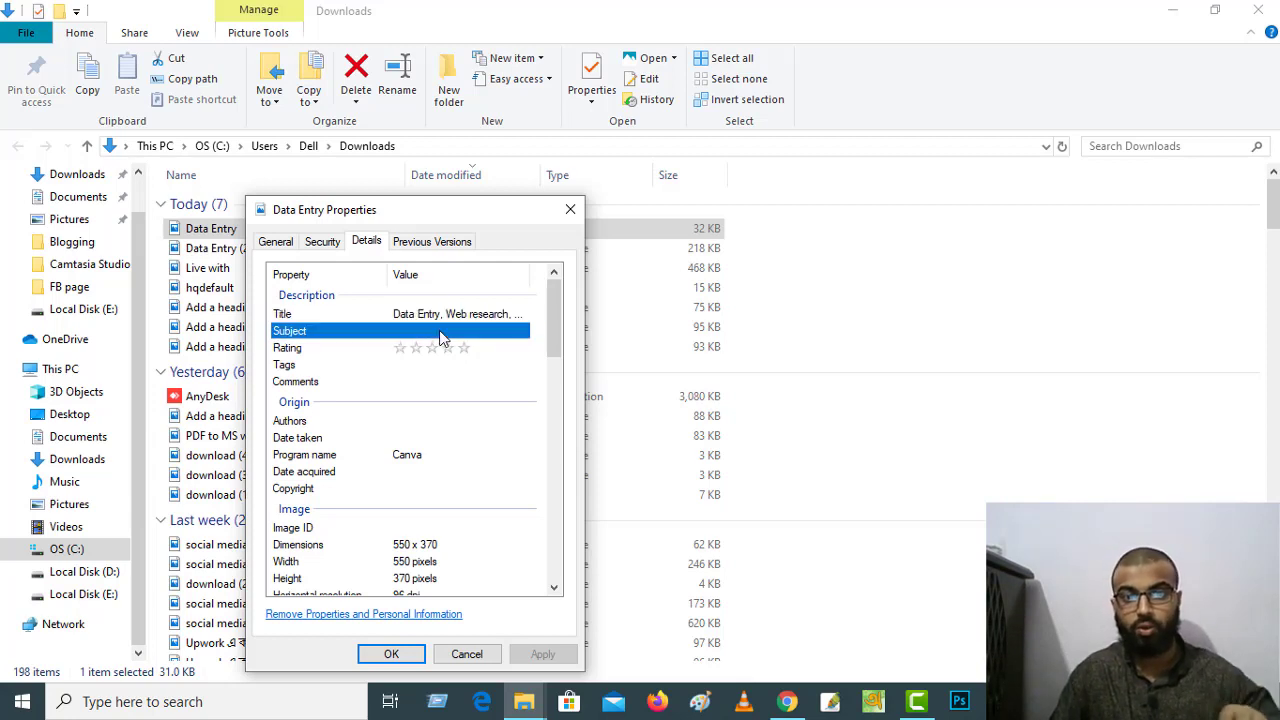
key("ctrl+v")
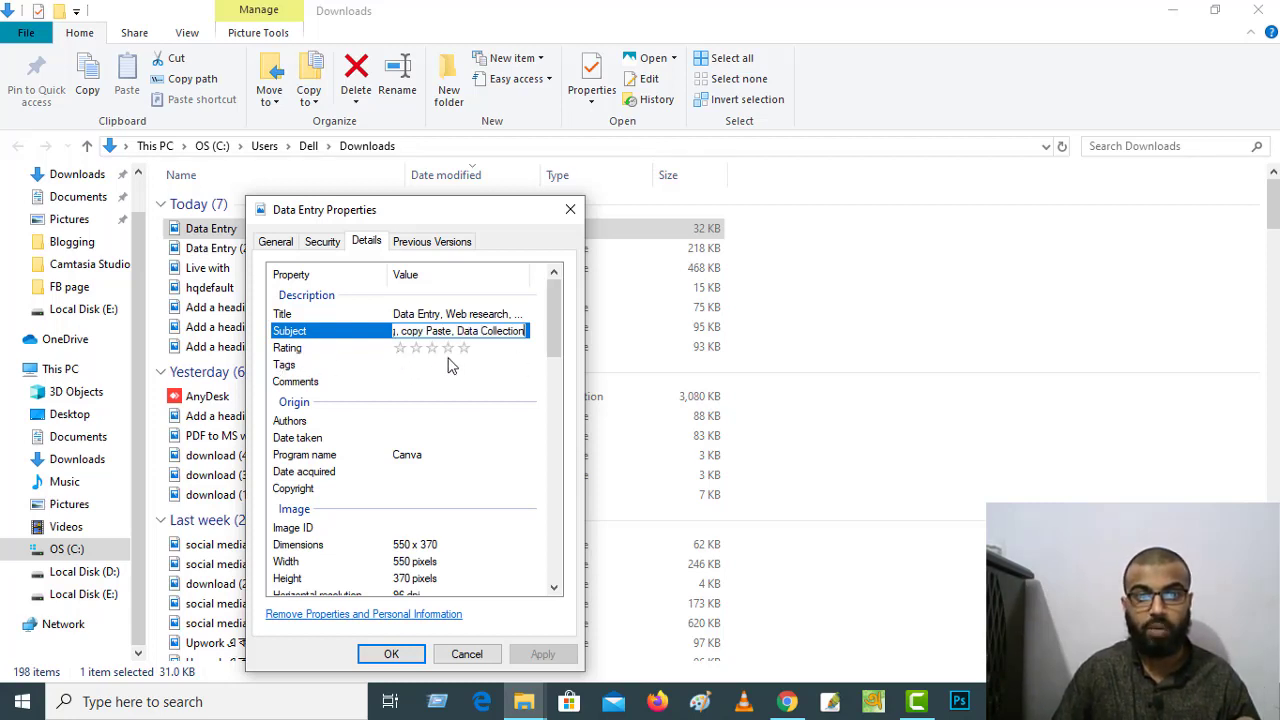
left_click(401, 349)
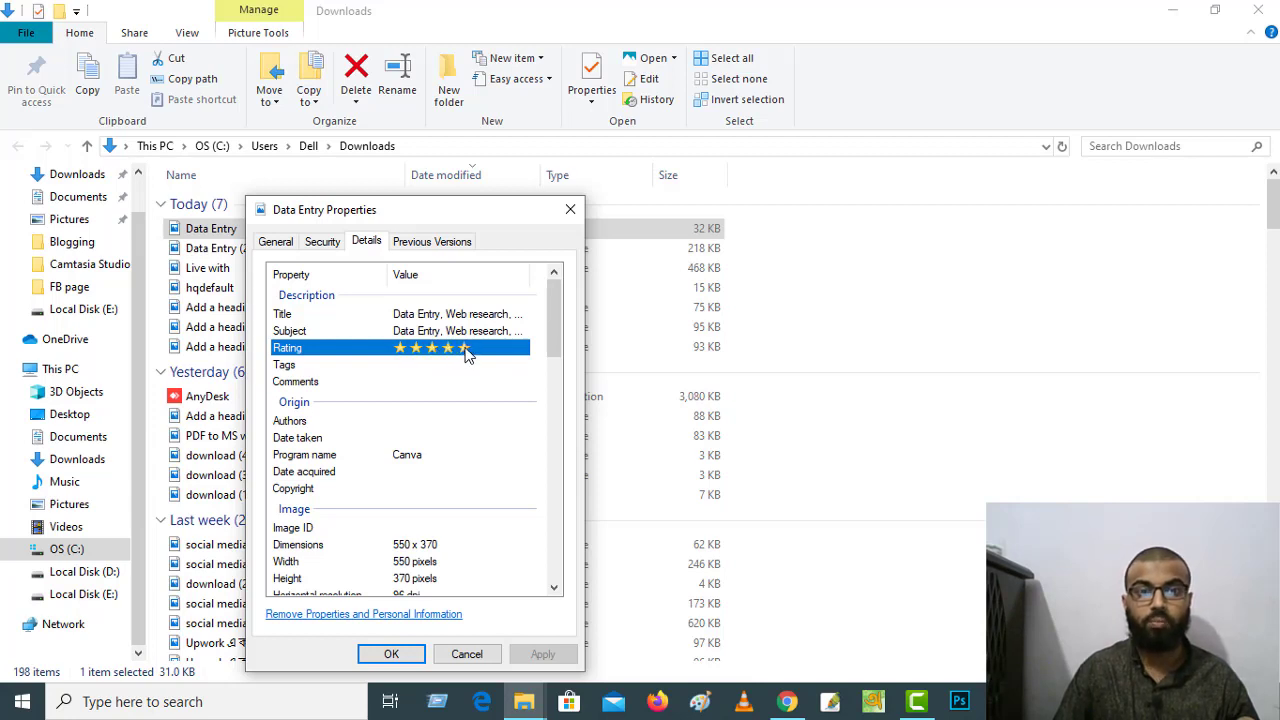
left_click(417, 365)
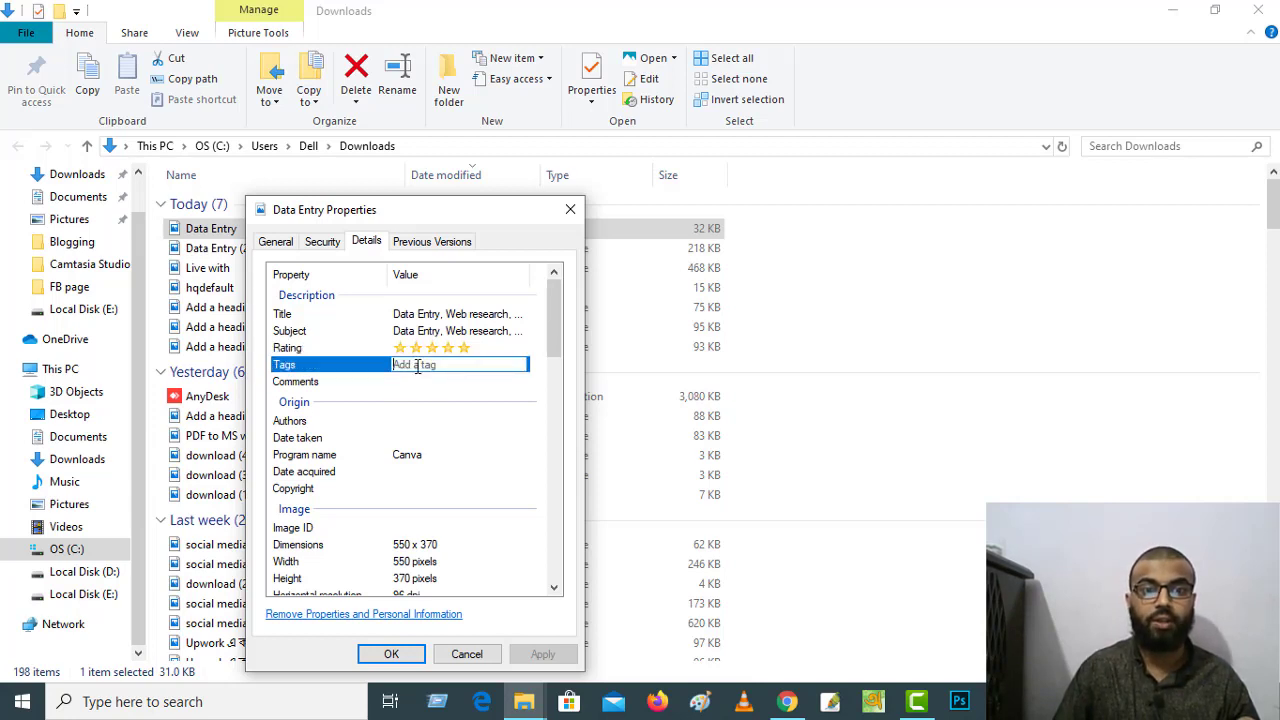
Replace the title's keyword list with the file name text "Data Entry and Web Research", copied from the general properties.
left_click(479, 318)
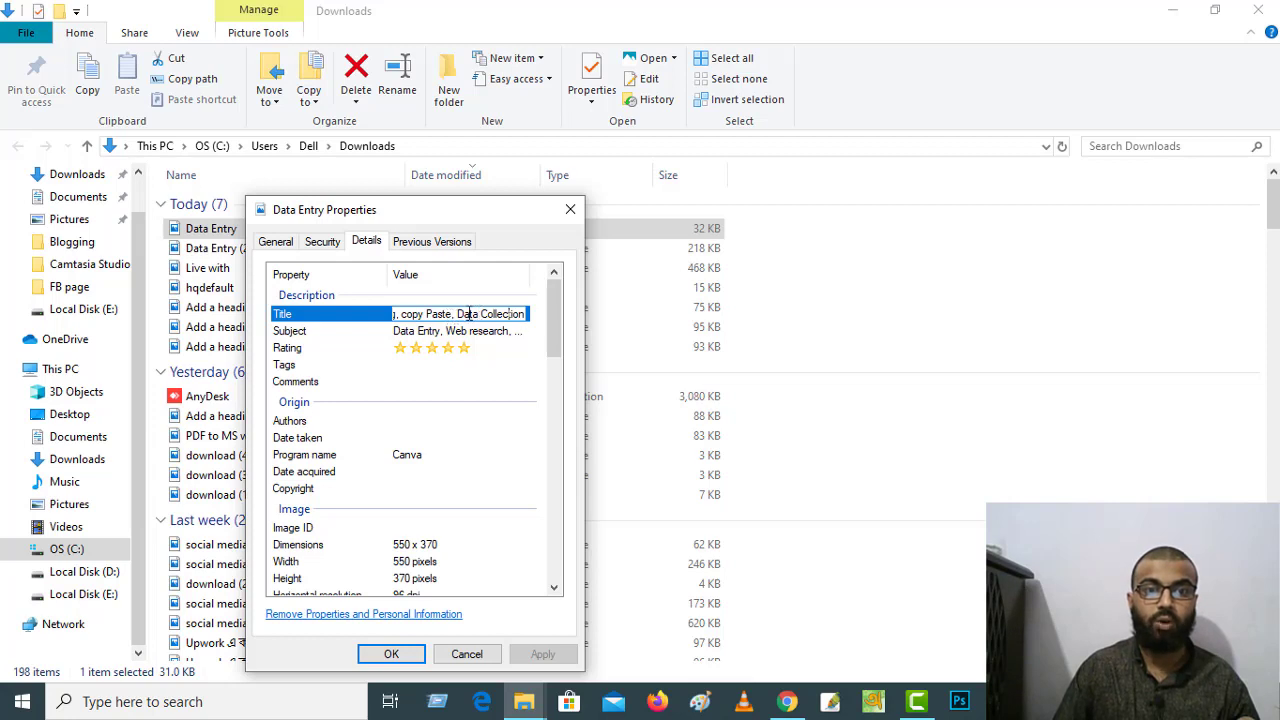
double_click(427, 318)
left_click(427, 318)
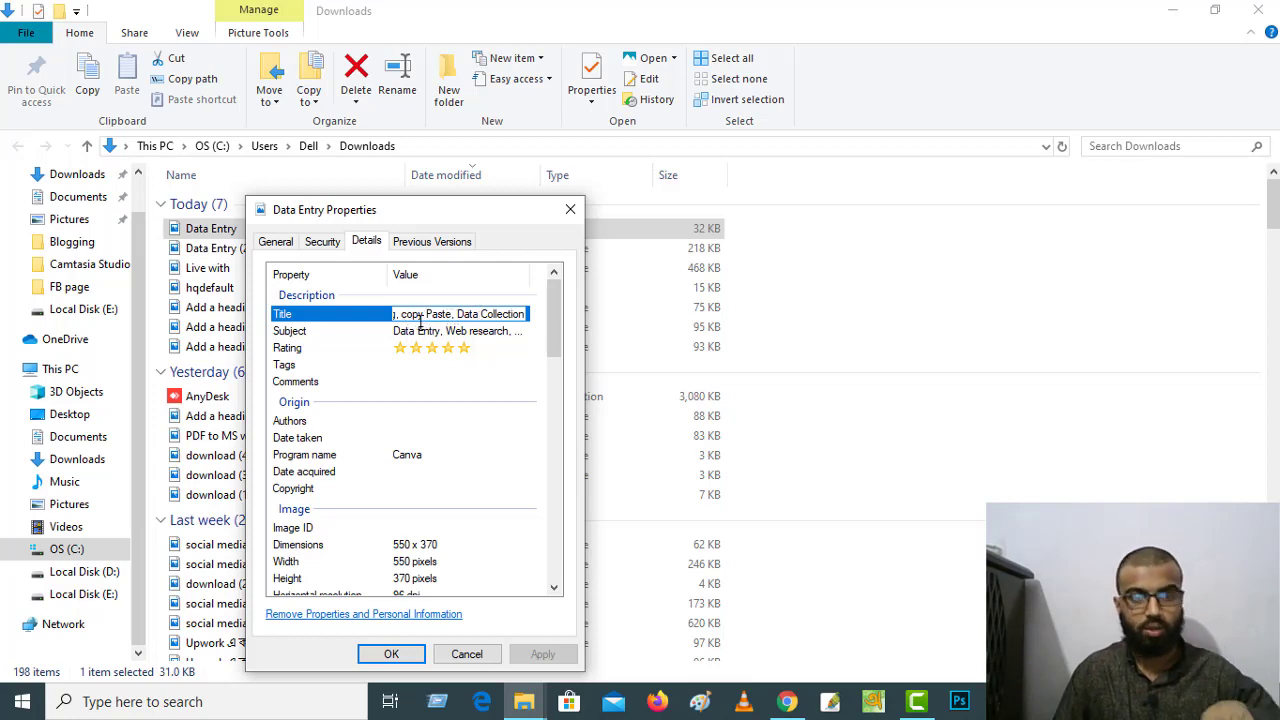
key("ctrl+a")
key("BackSpace")
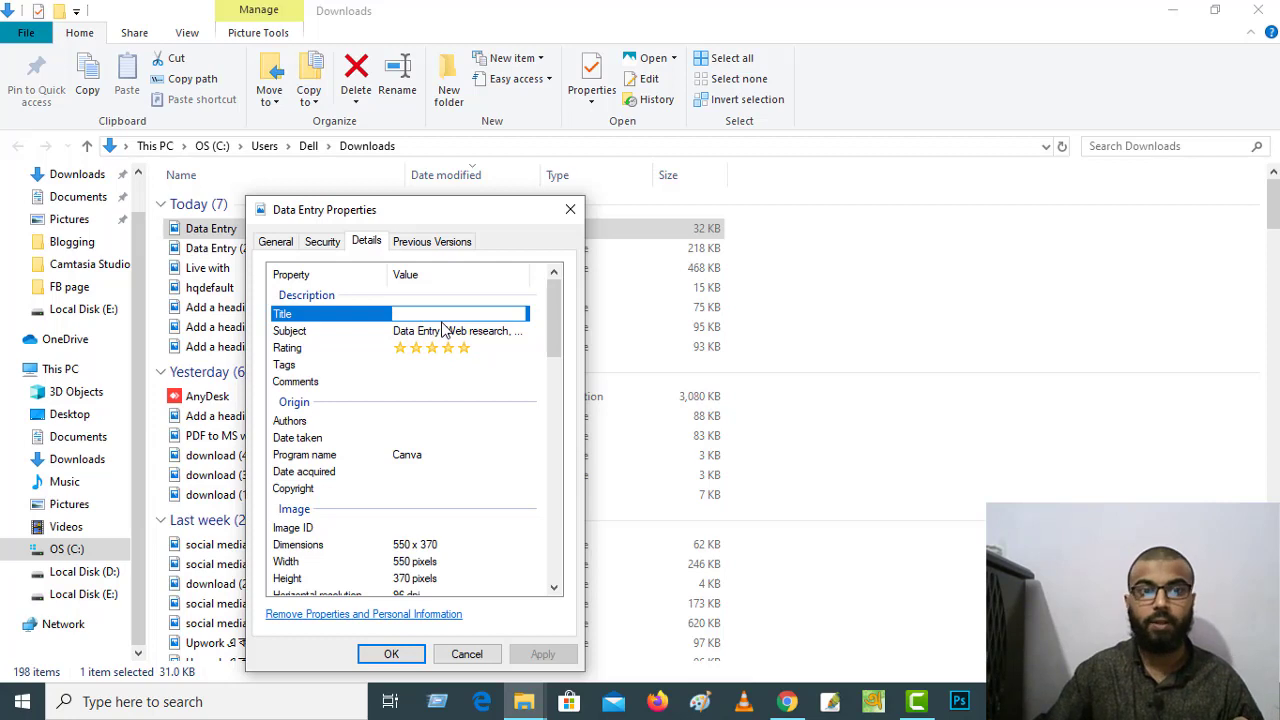
left_click(276, 241)
left_click(491, 279)
key("ctrl+a")
key("ctrl+c")
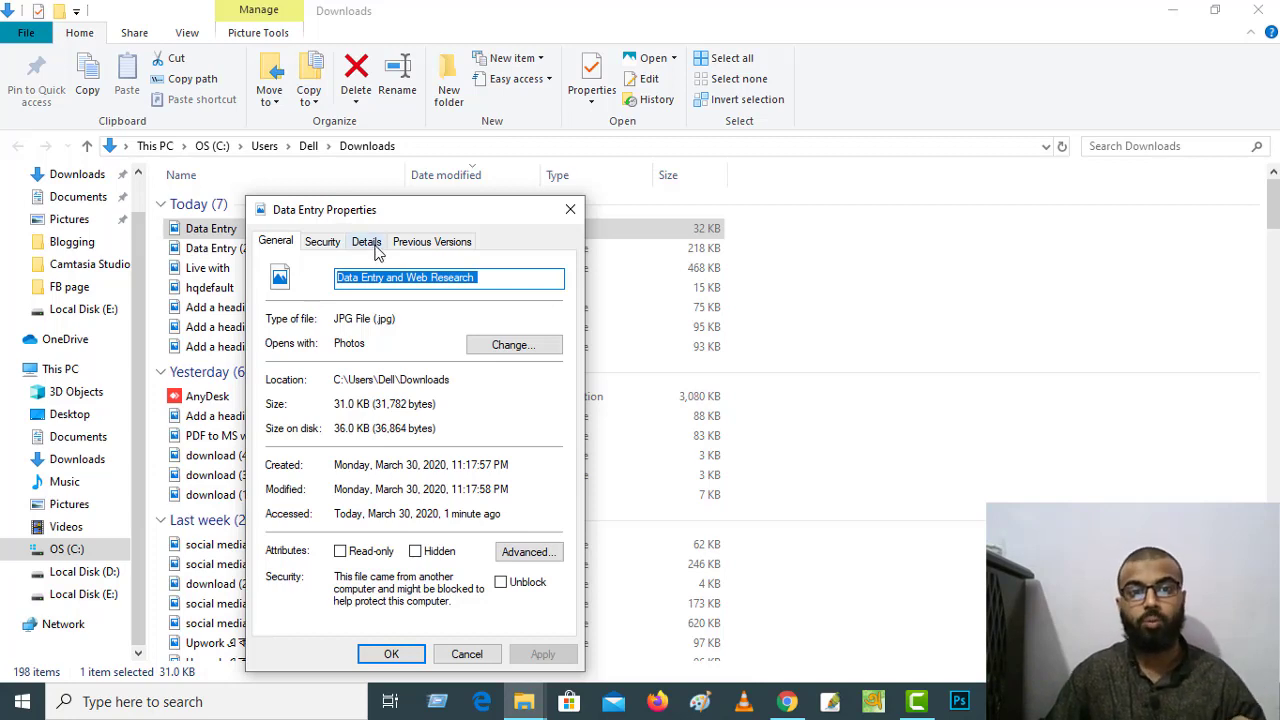
left_click(366, 241)
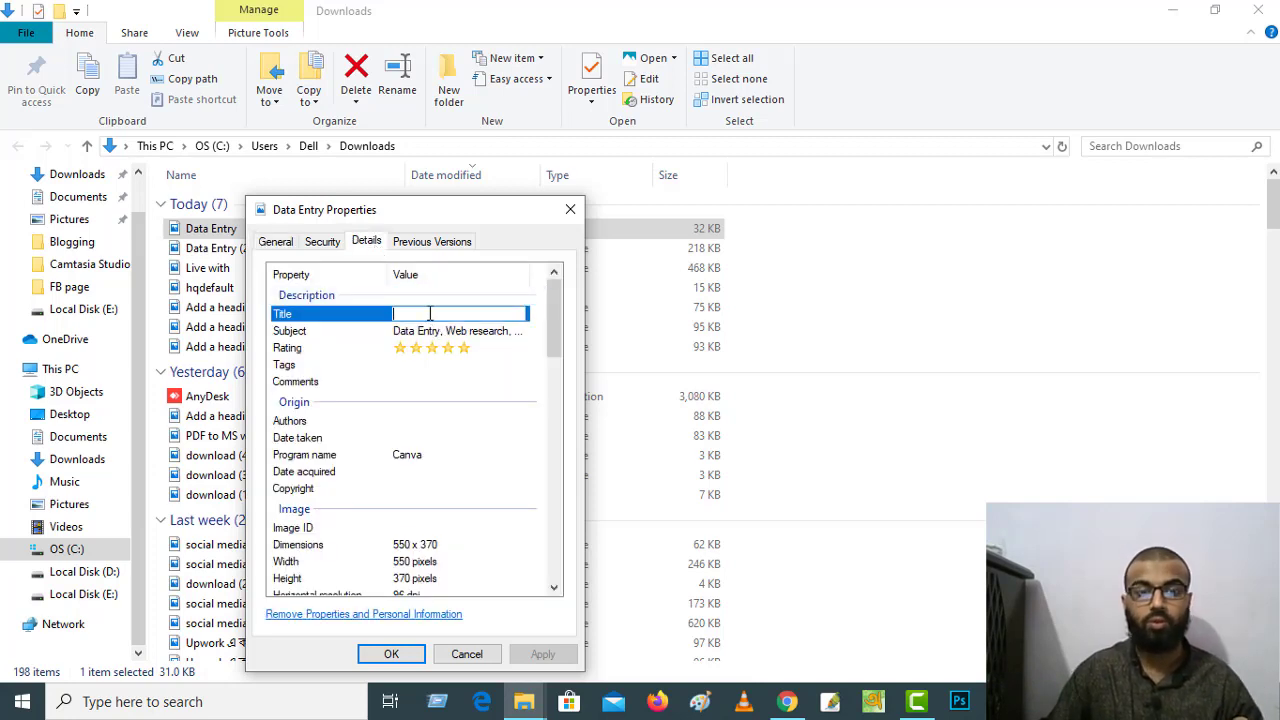
key("ctrl+v")
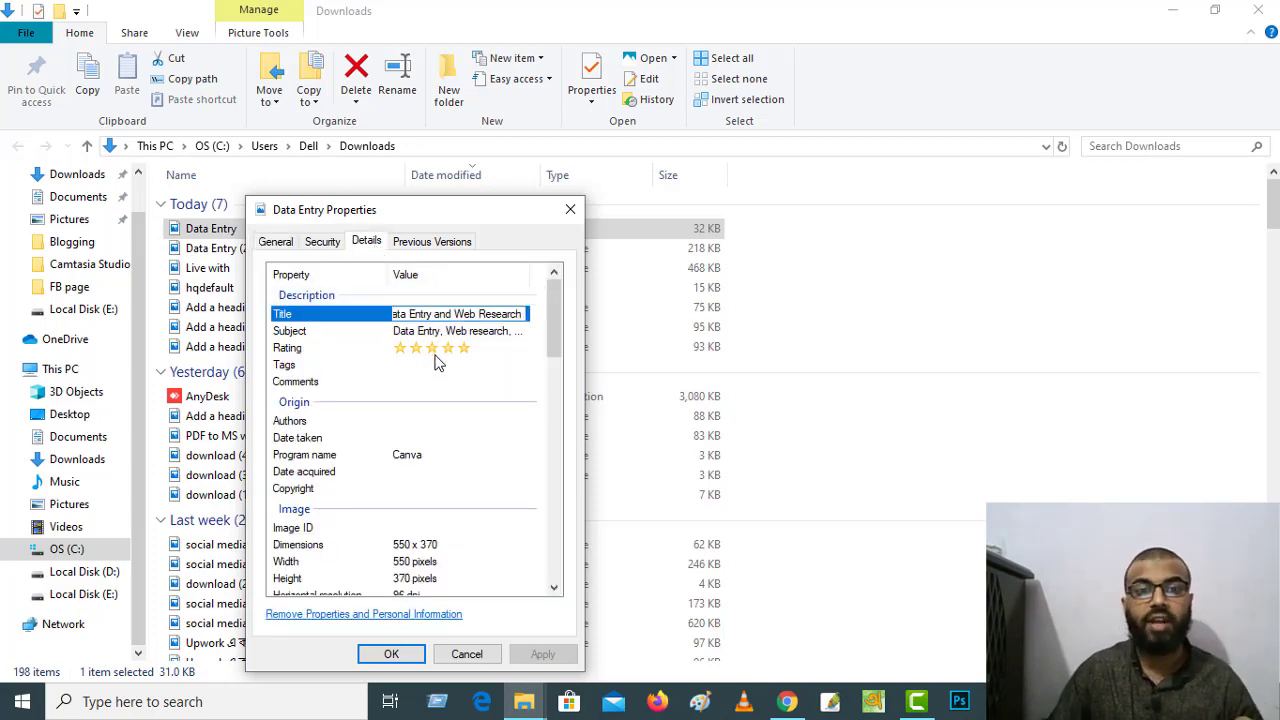
Enter "Data Entry, Web Research, Typing, Copy Pase, Data collection" as the tags in the image's file details.
left_click(432, 364)
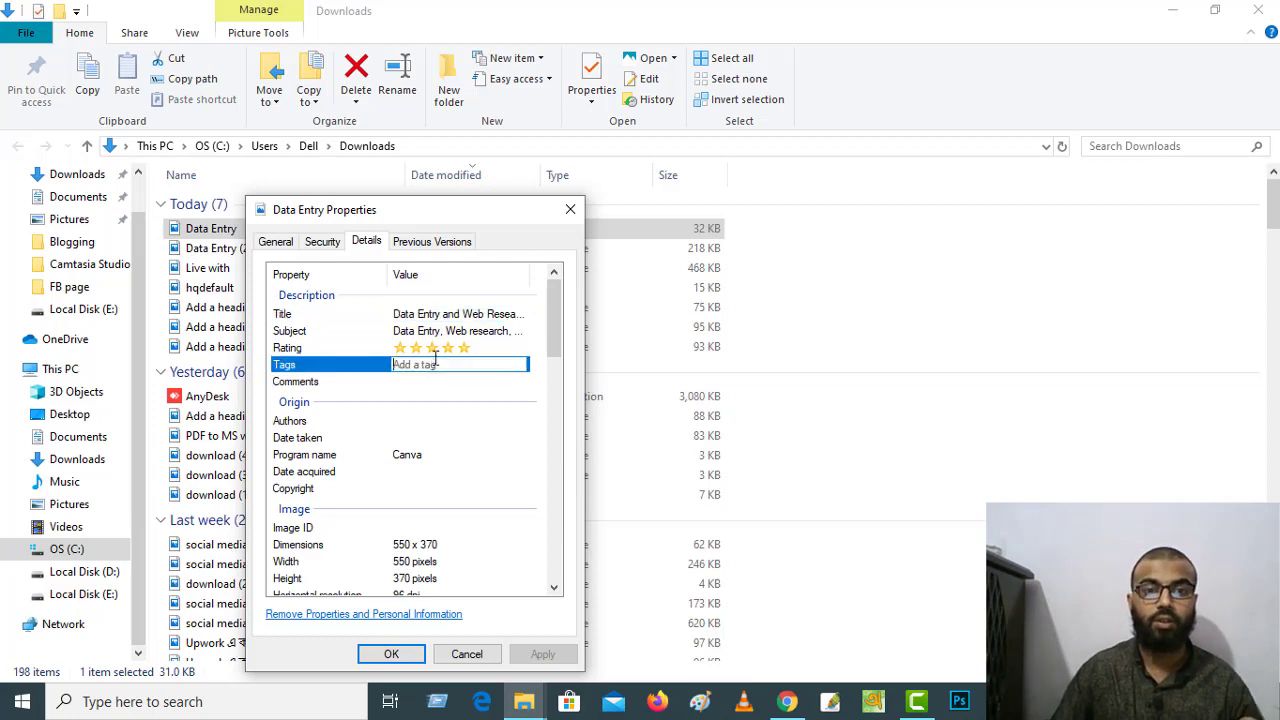
type("Dat")
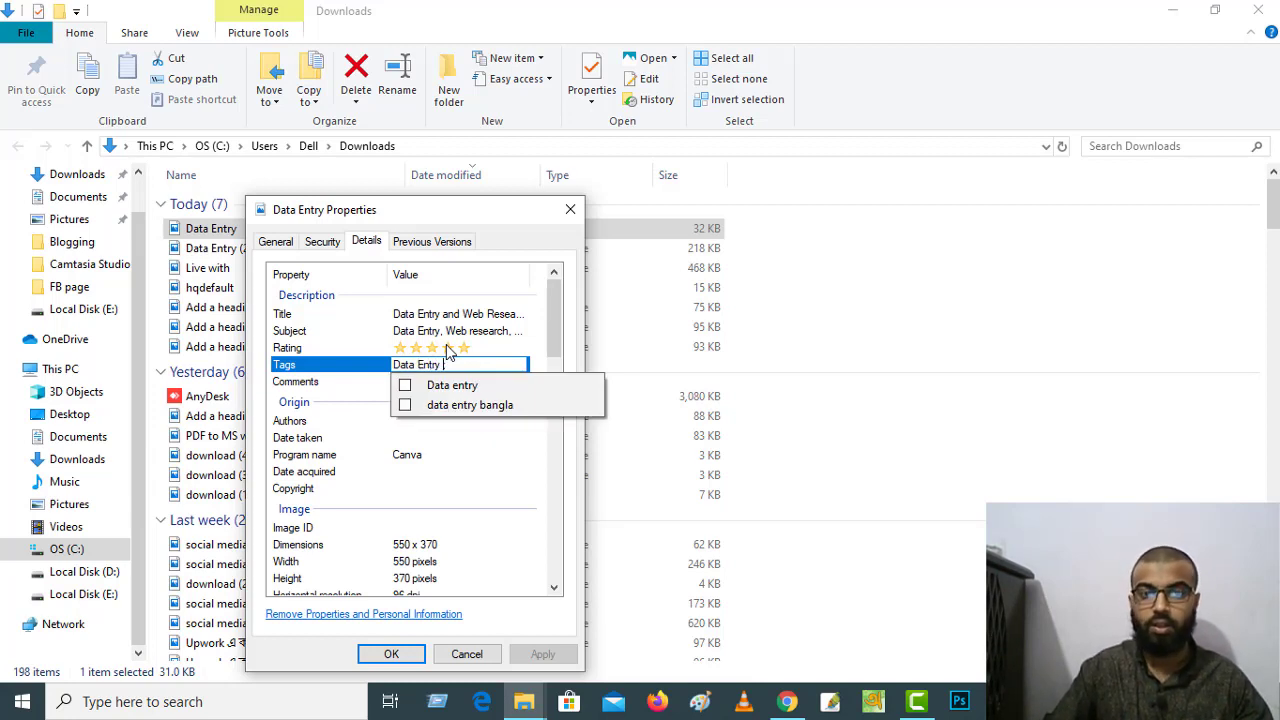
type("a Entry")
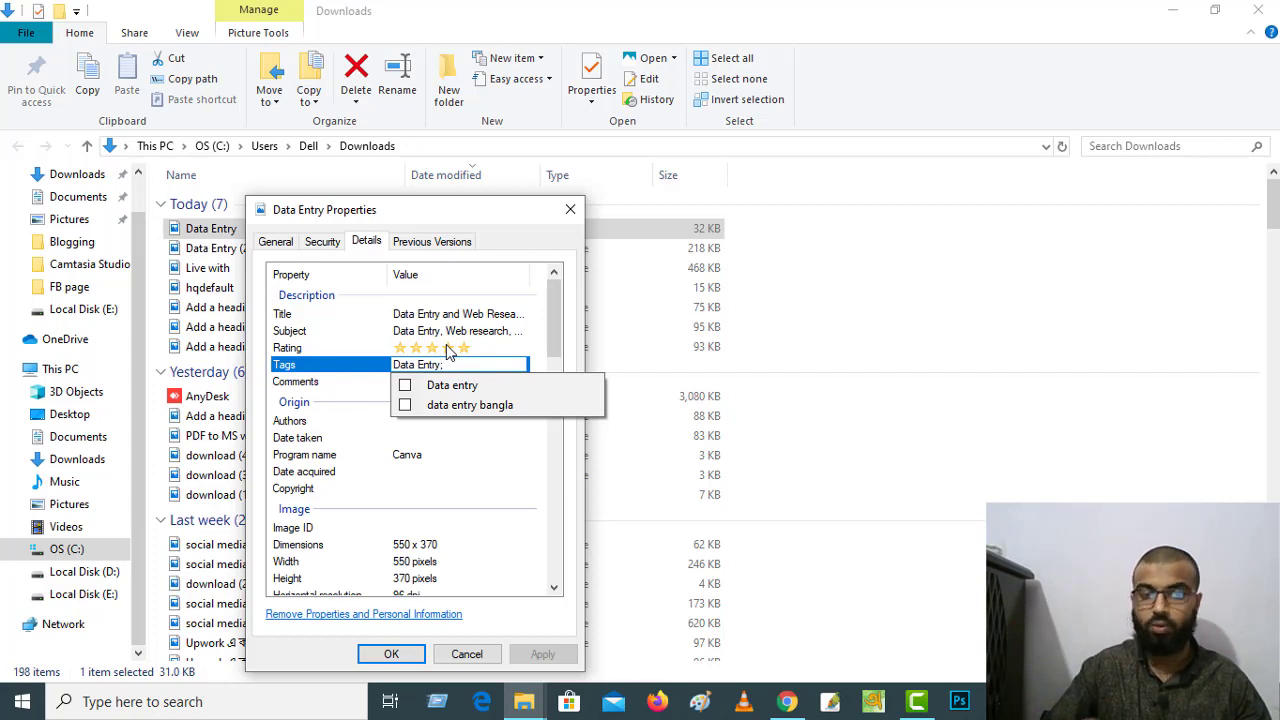
type(",")
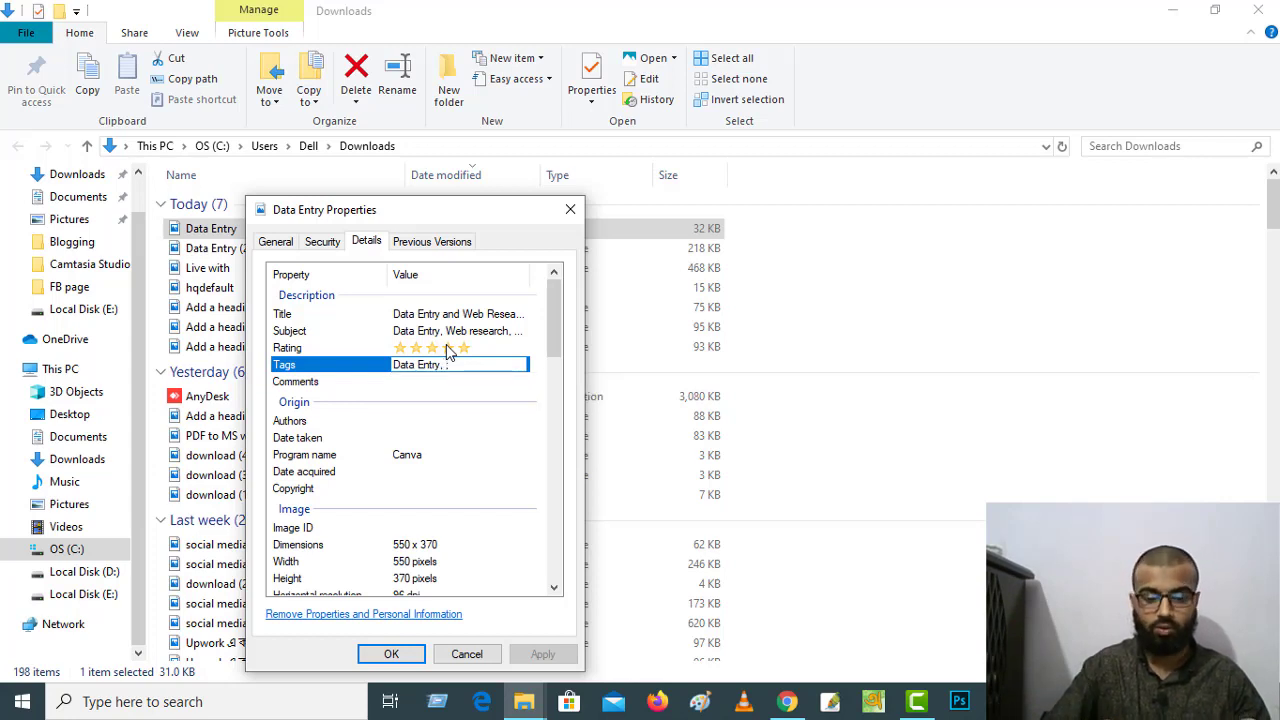
type(" Web")
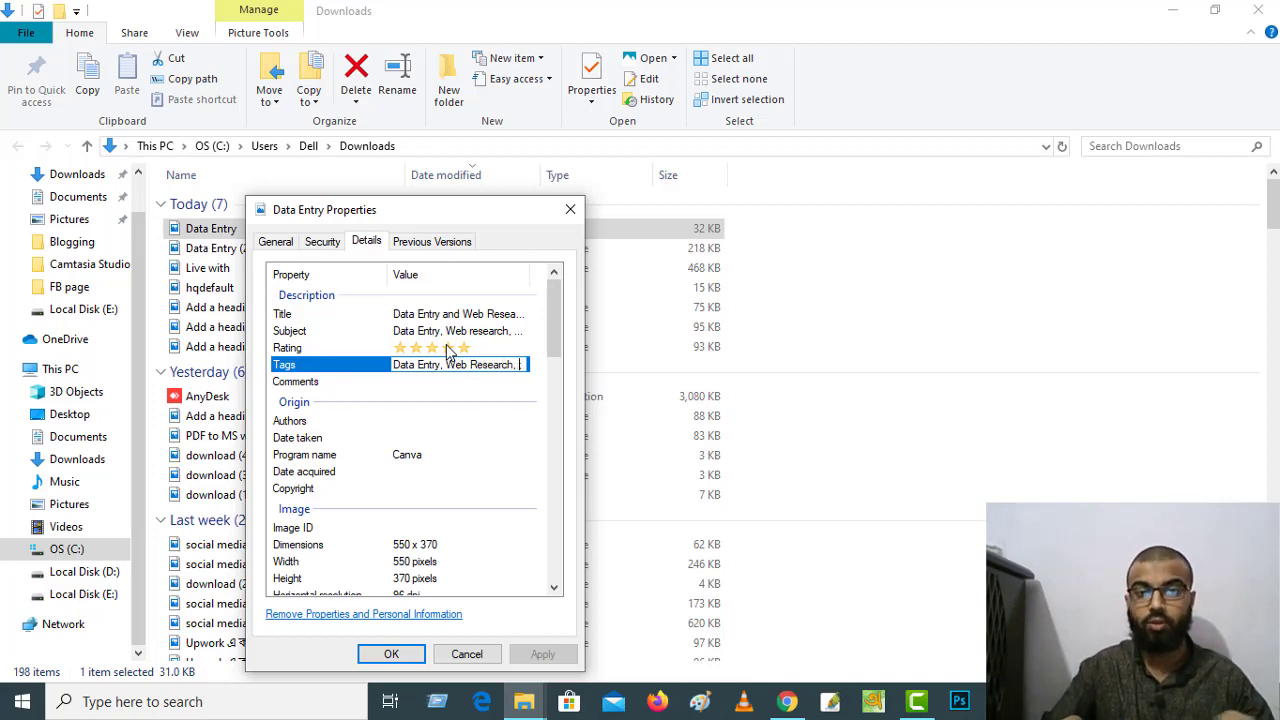
type("Research, ")
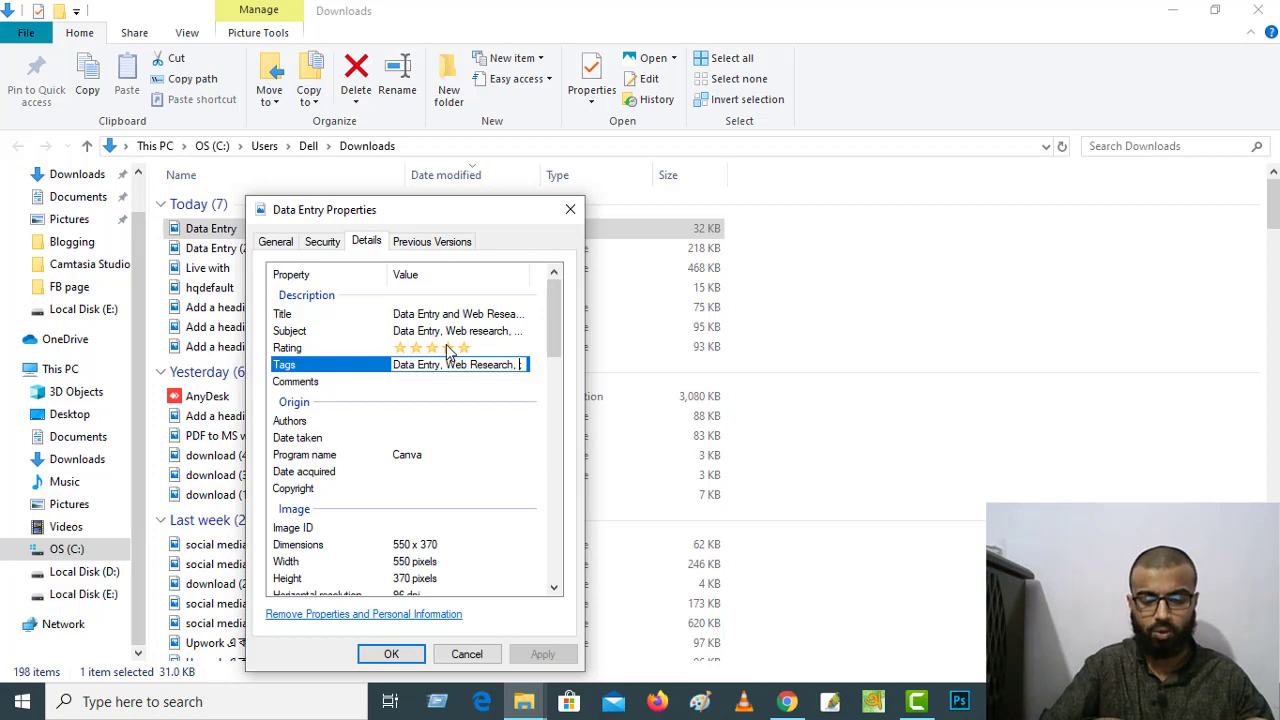
type("Ty")
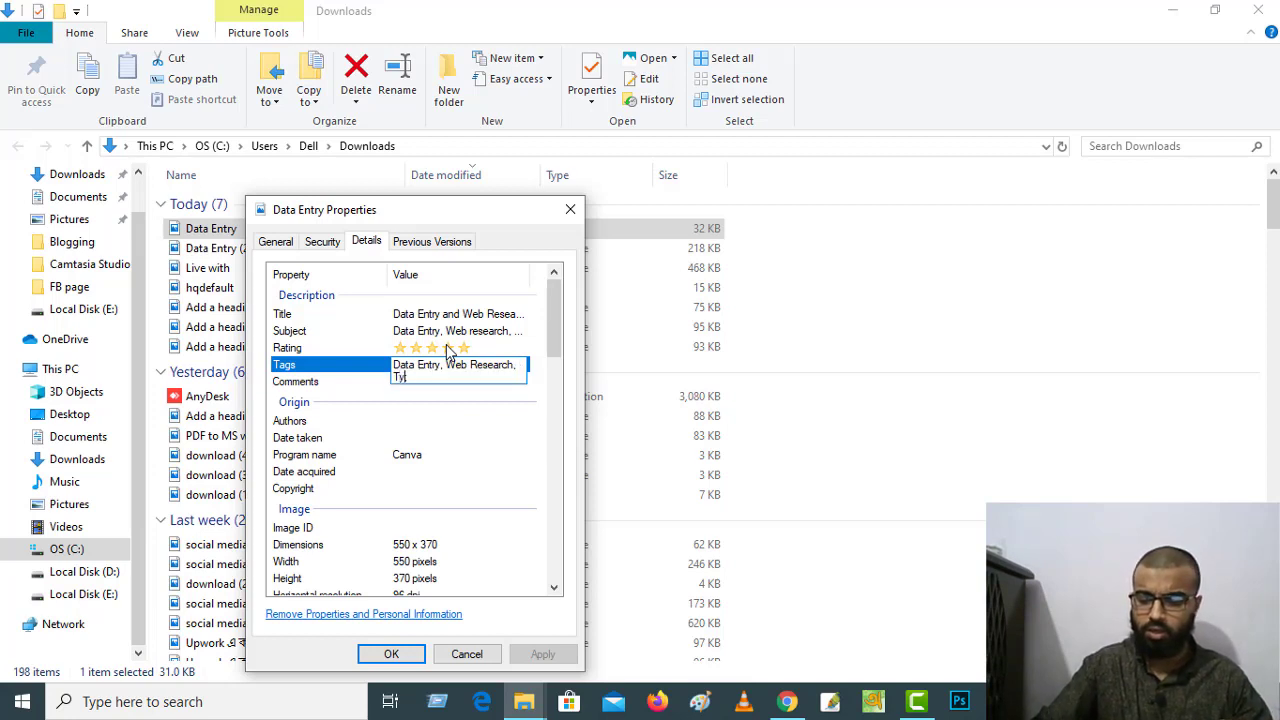
type("ping, Copy Pase, Data co")
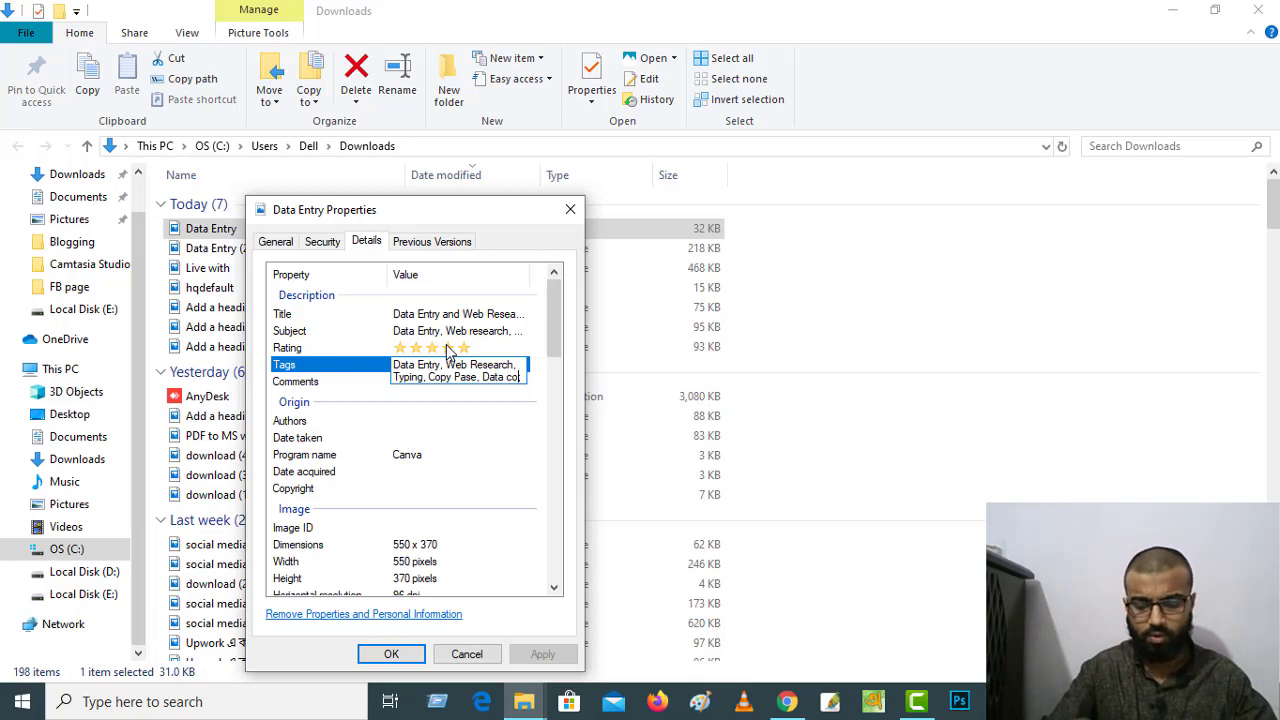
type("llectio")
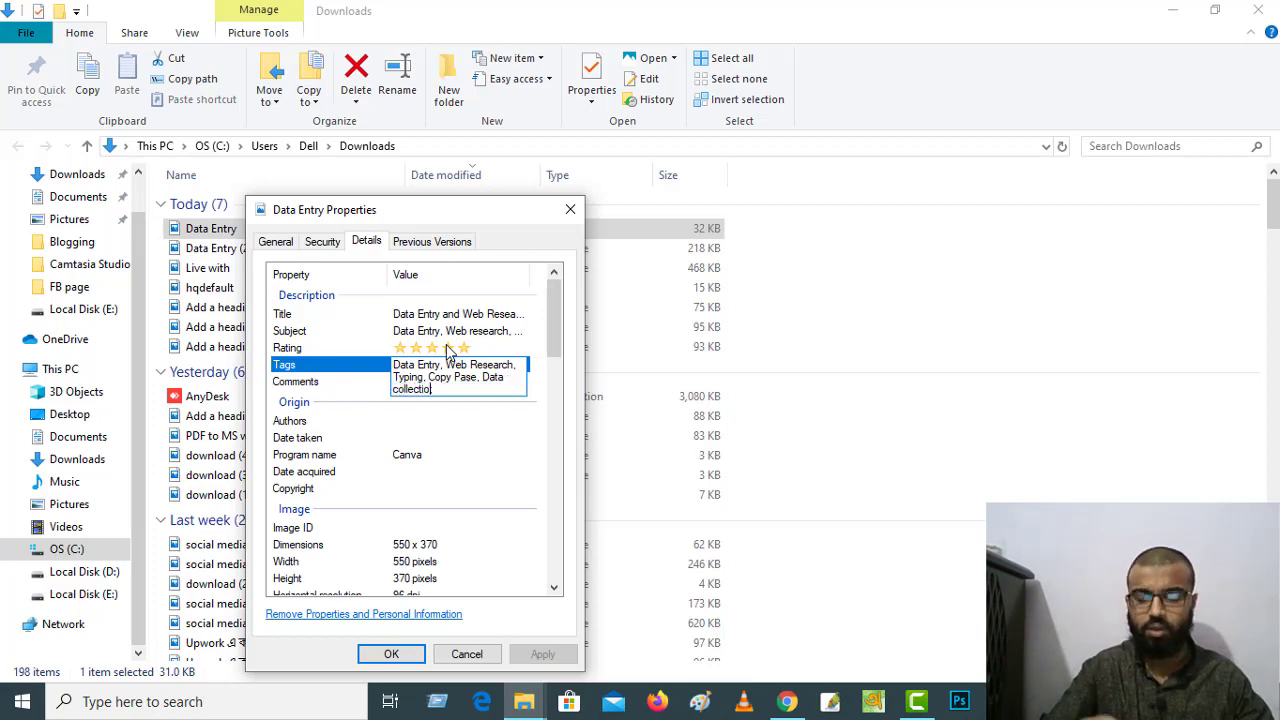
type("n")
left_click(501, 457)
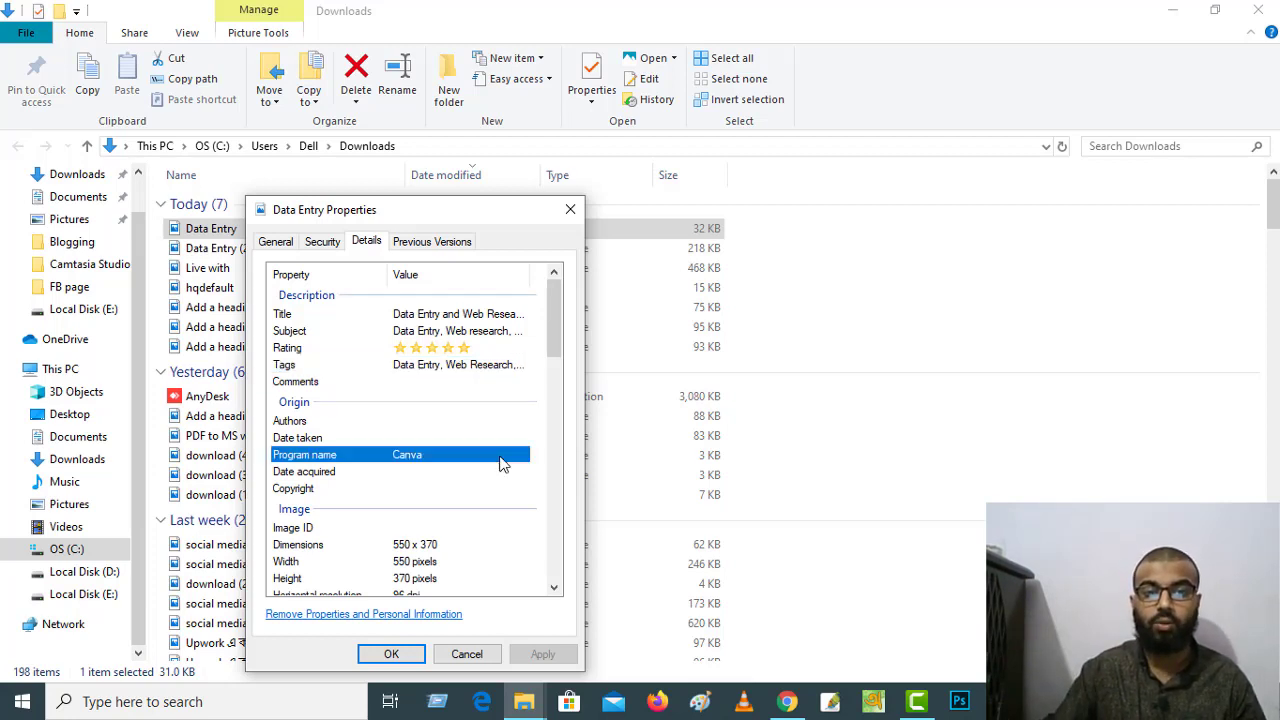
Copy the full tag list into the image's comments.
left_click(455, 366)
left_click(455, 366)
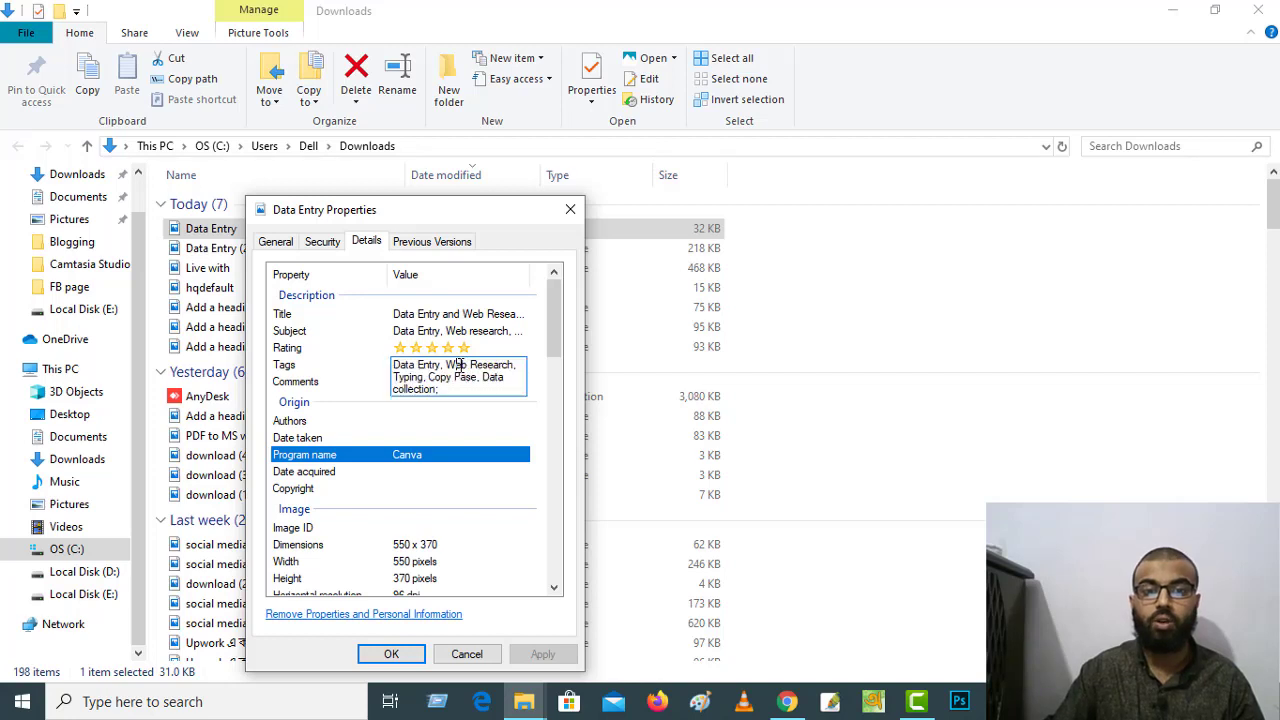
left_click_drag(453, 388, 358, 359)
key("ctrl+c")
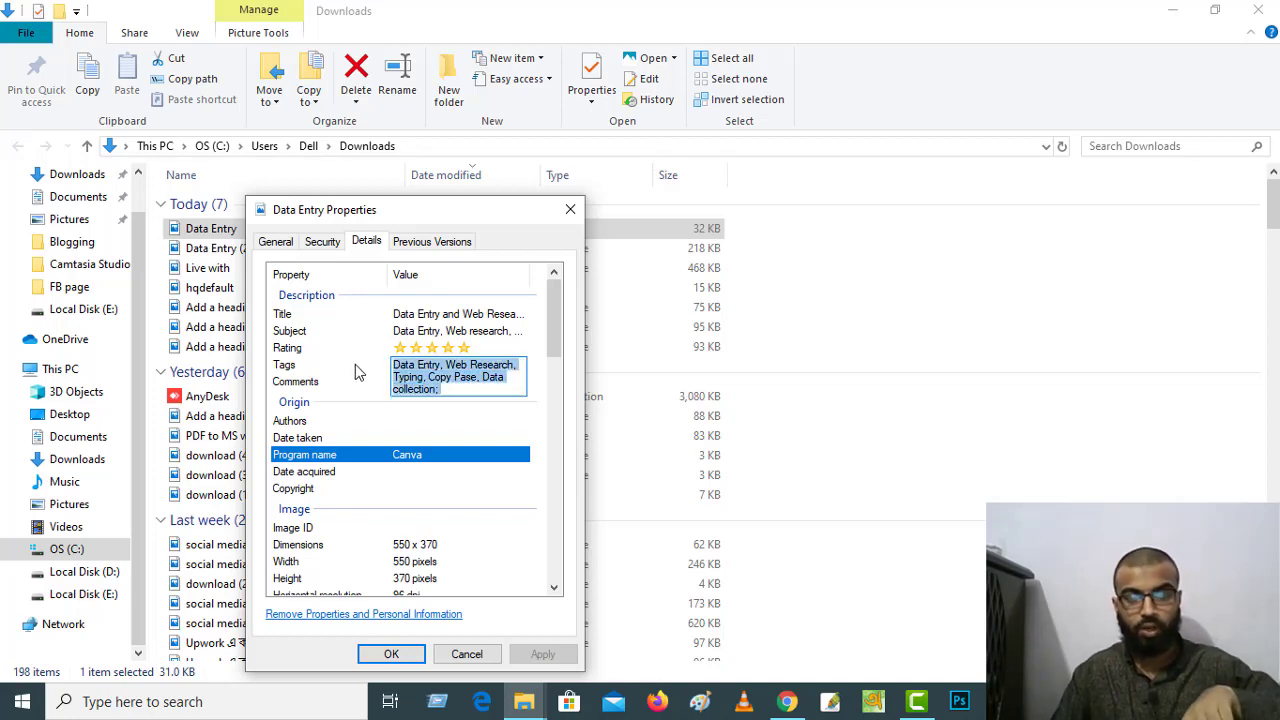
left_click(466, 420)
left_click(437, 383)
key("ctrl+v")
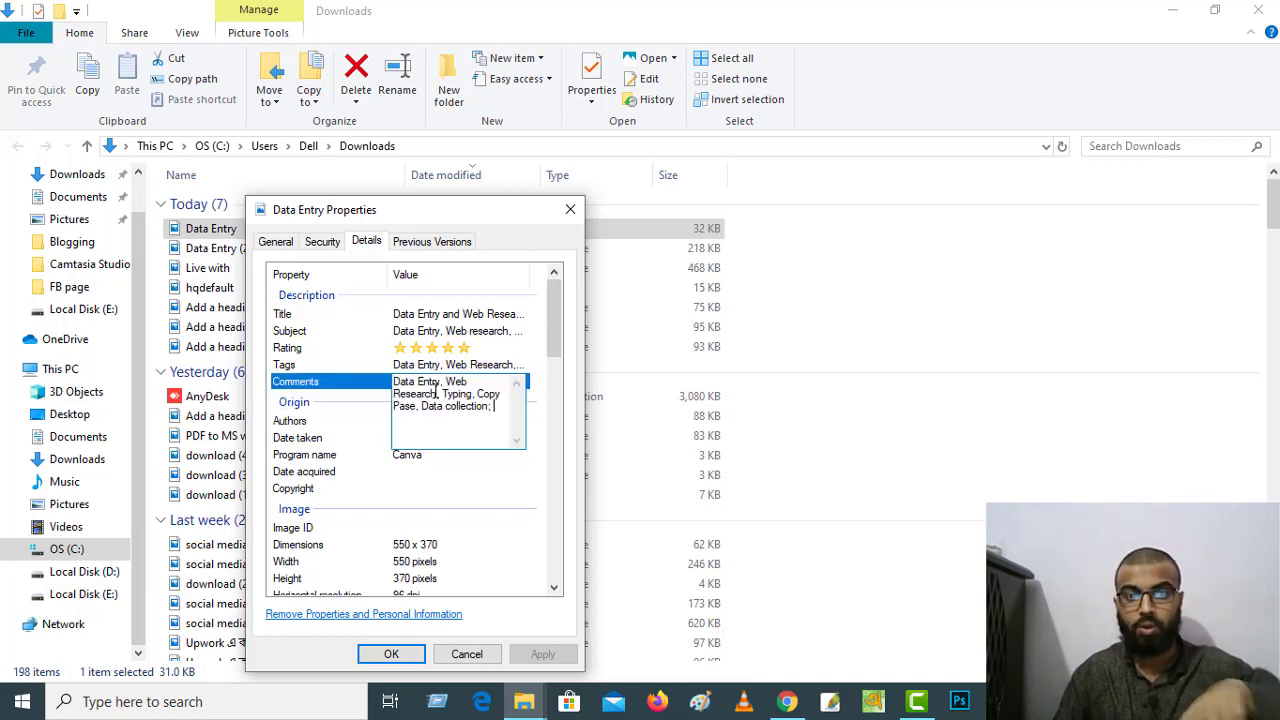
left_click(504, 479)
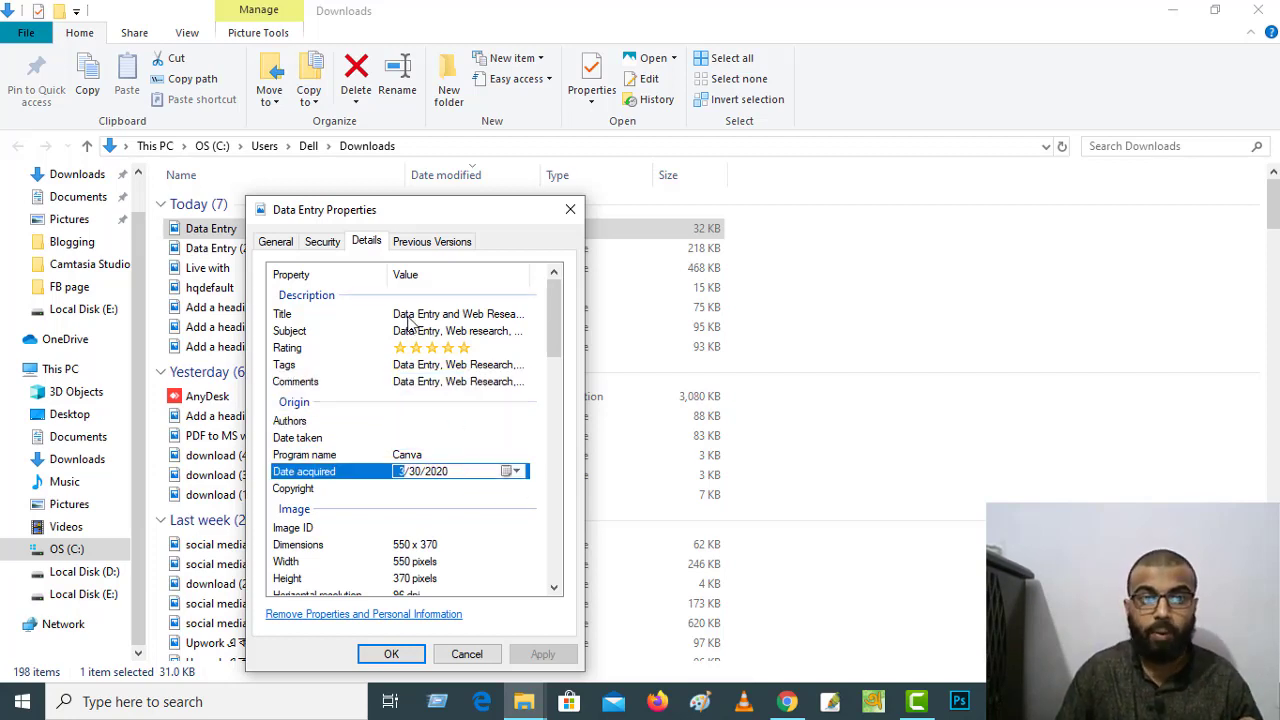
Replace the subject's keyword list with the title text "Data Entry and Web Research" and save the image's properties.
left_click(444, 314)
key("ctrl+c")
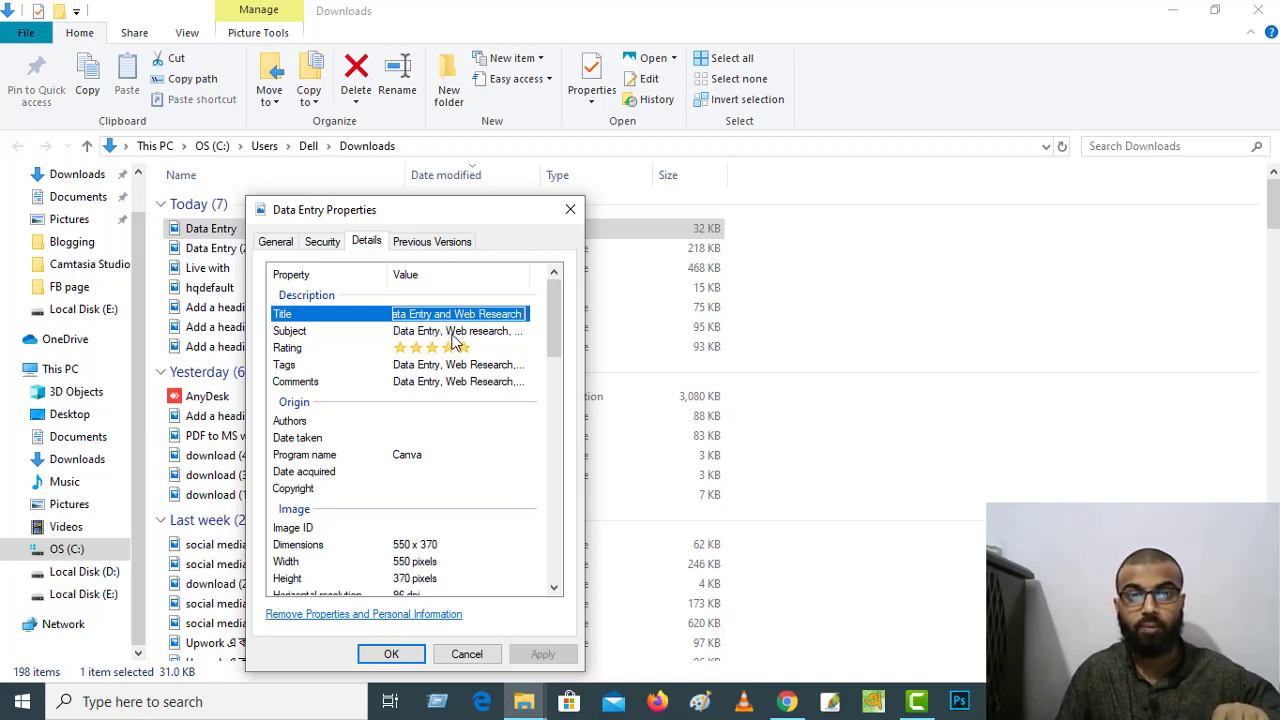
left_click(452, 331)
double_click(440, 331)
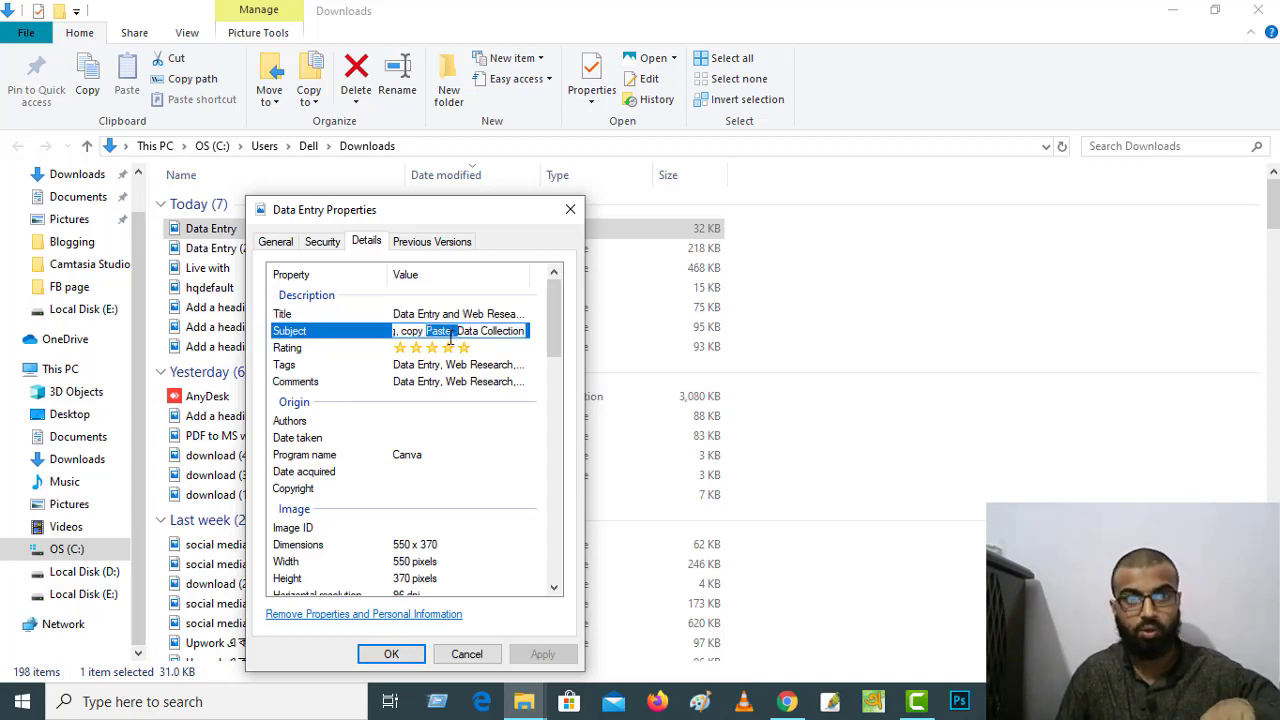
key("ctrl+a")
key("BackSpace")
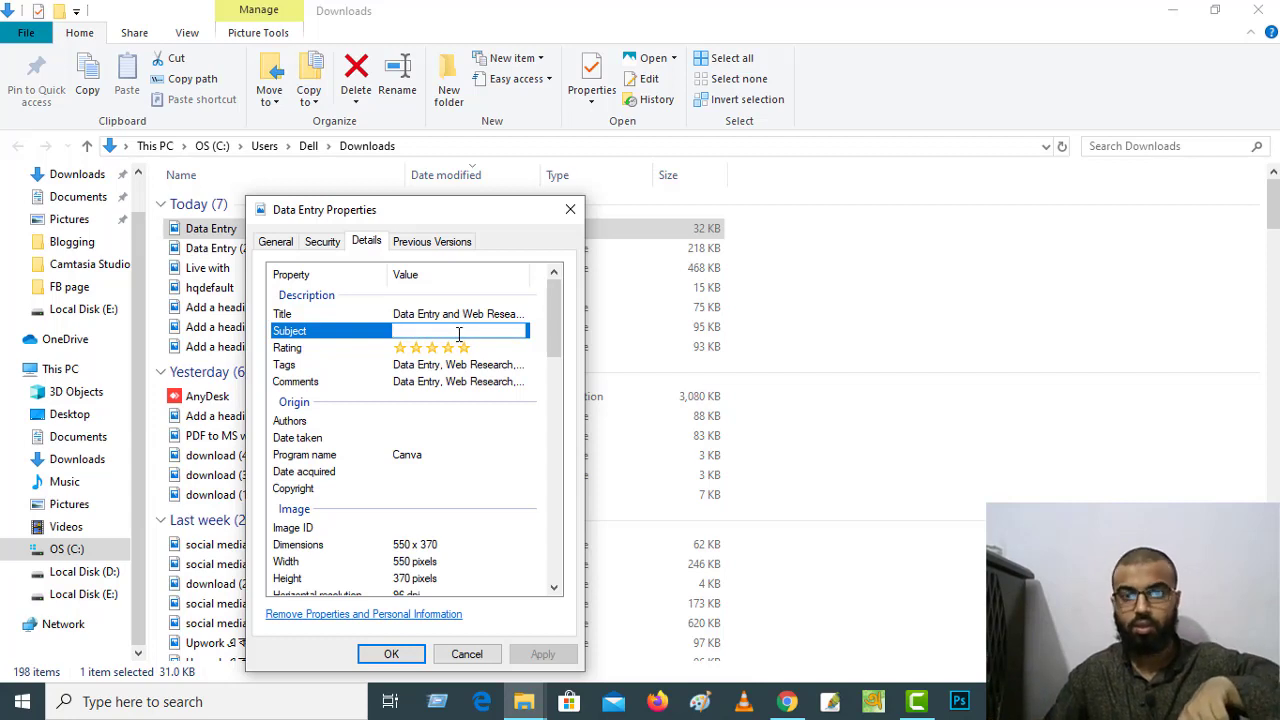
key("ctrl+v")
left_click(517, 454)
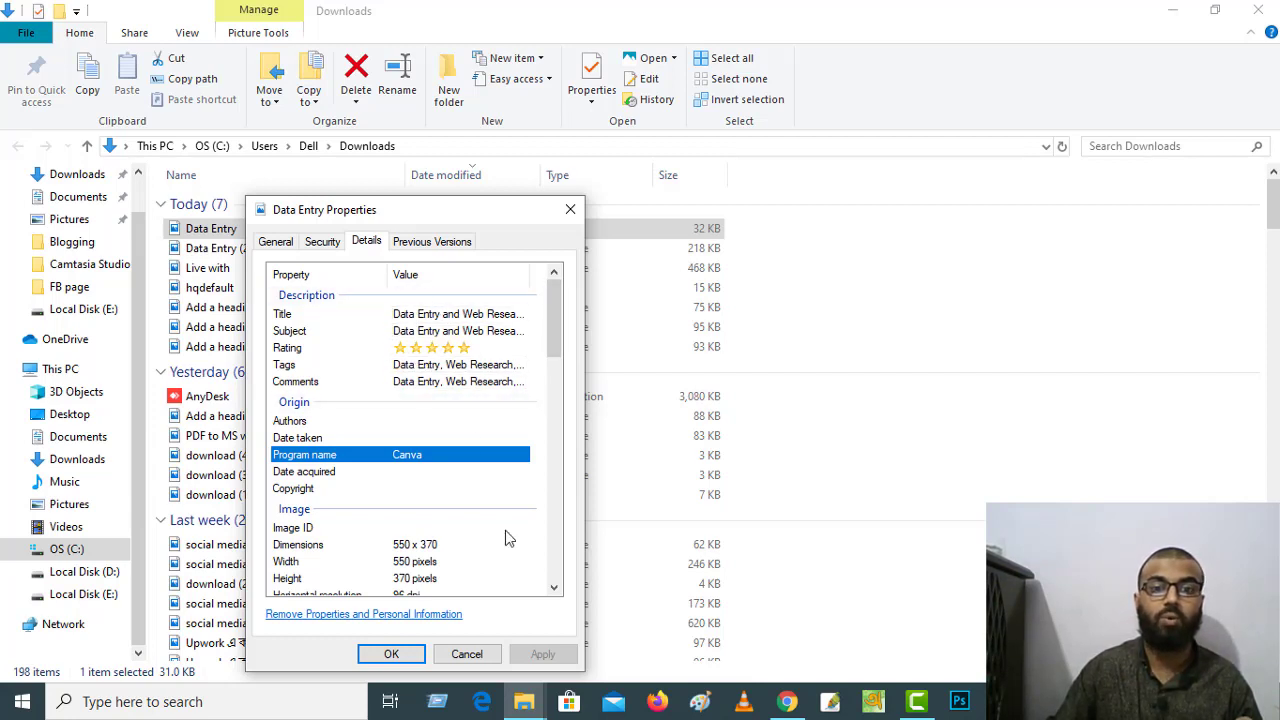
left_click(391, 655)
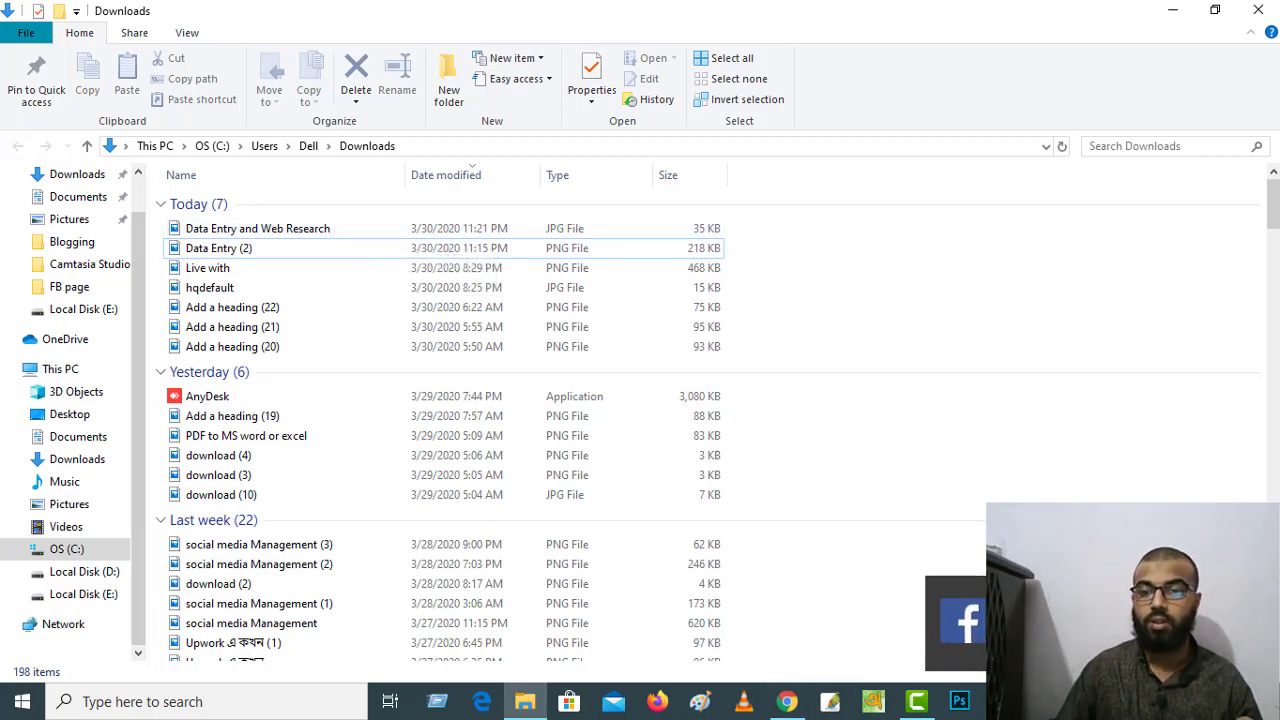
Switch to the Fiverr gig's gallery page in Chrome, dismissing the Canva Pro trial offer and the list of finished downloads.
left_click(790, 703)
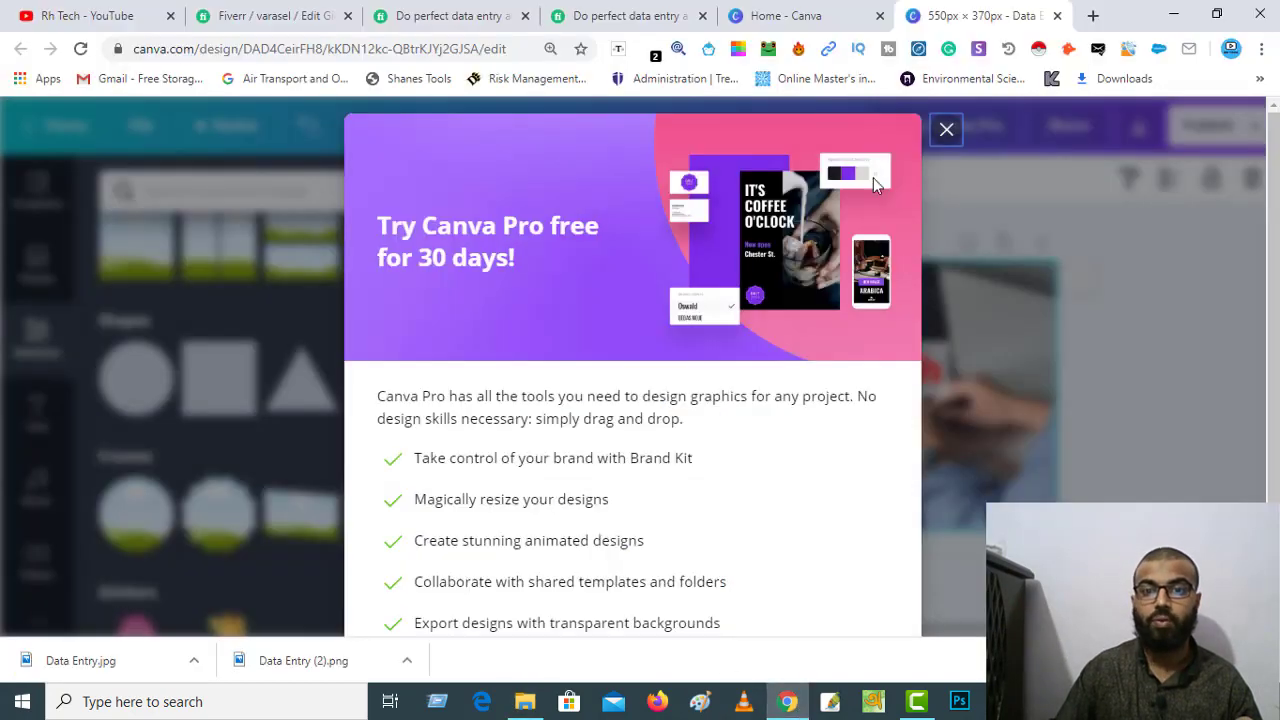
left_click(946, 130)
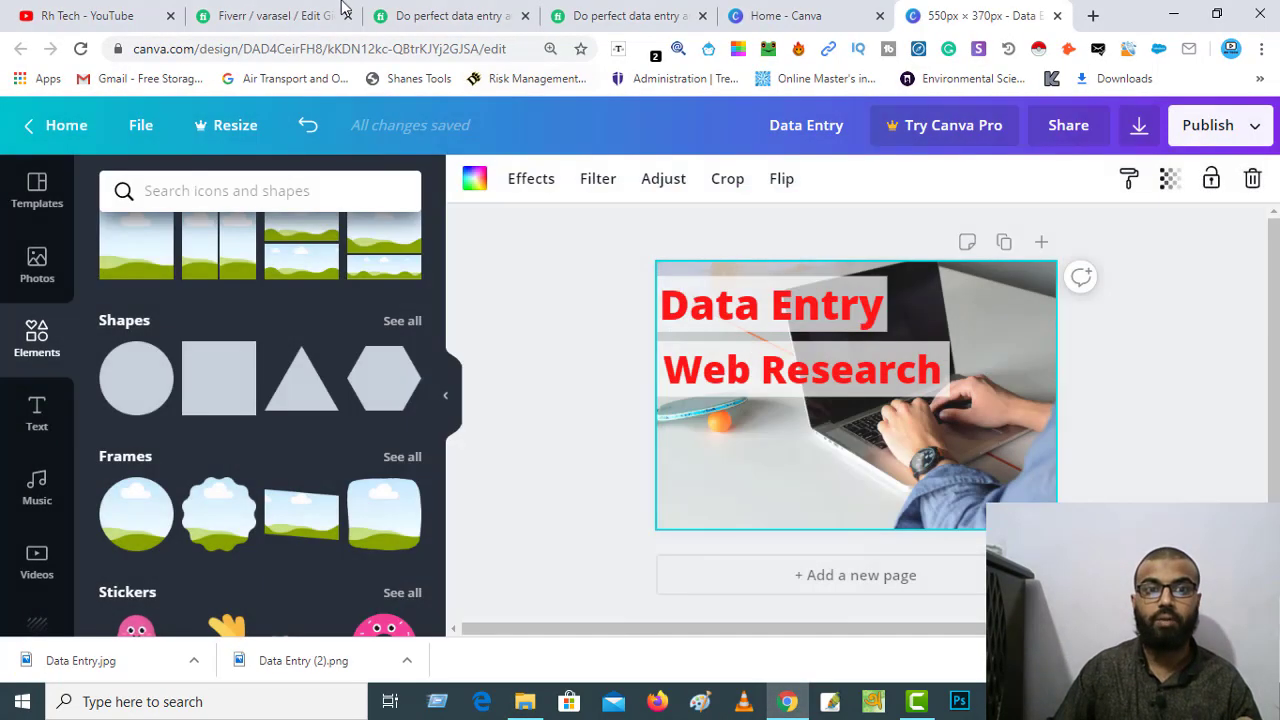
left_click(280, 22)
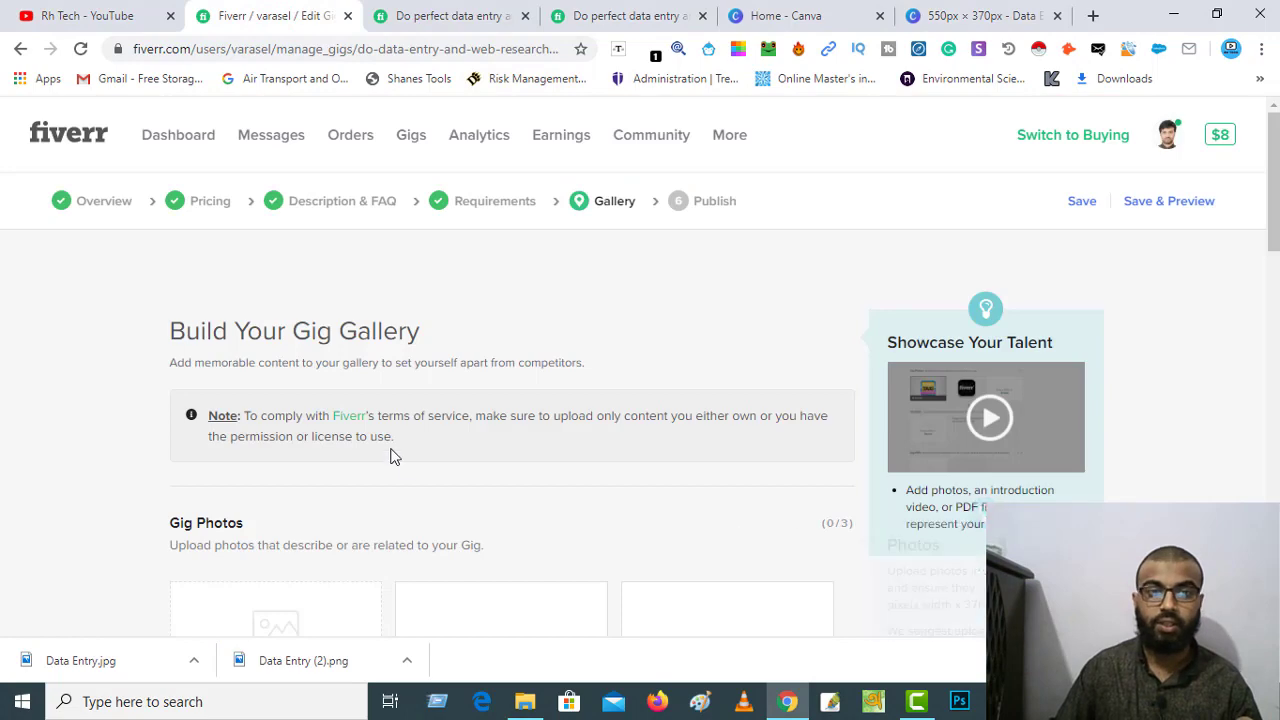
scroll(265, 372, "down", 1)
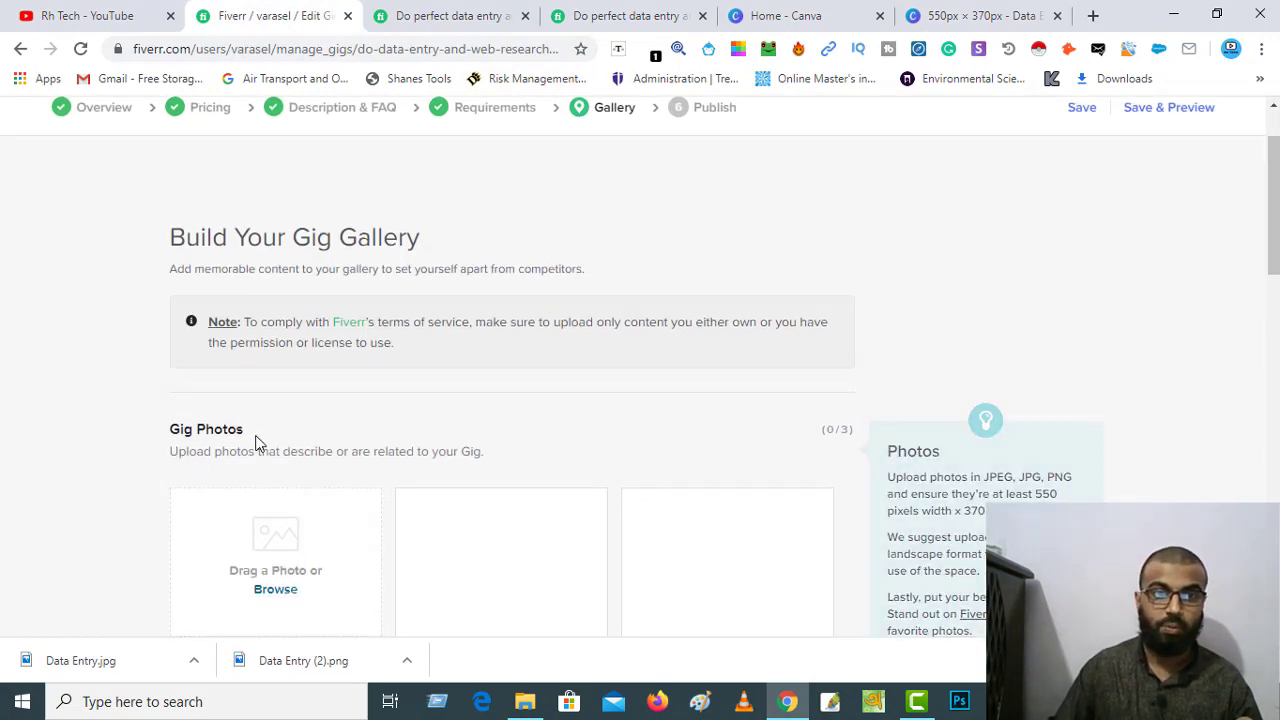
scroll(297, 491, "down", 2)
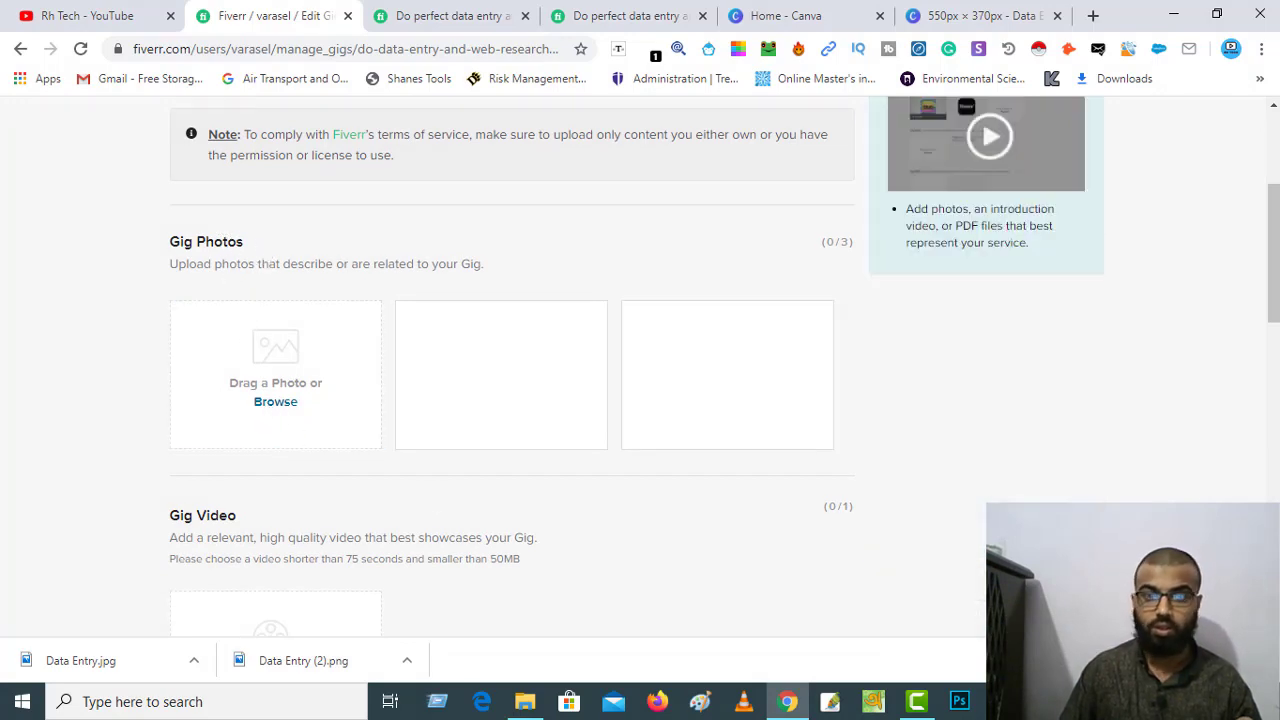
left_click(1261, 660)
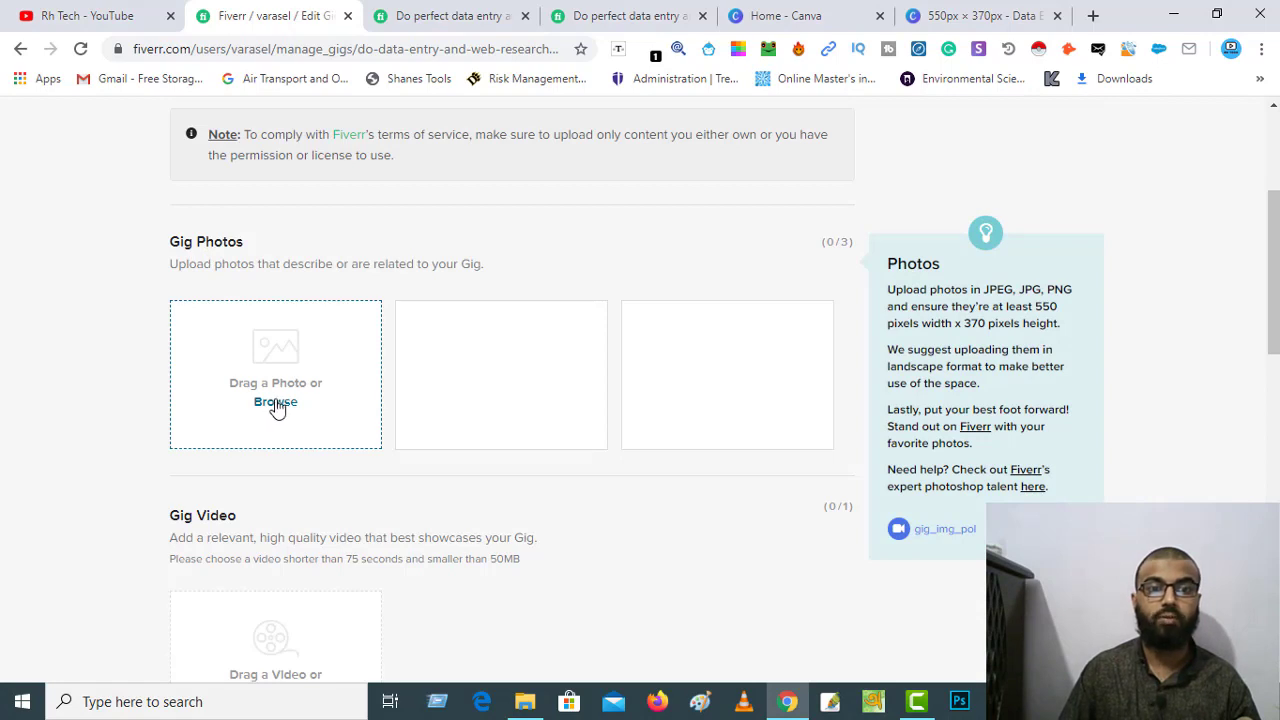
Upload the "Data Entry and Web Research" JPG from the Downloads folder as the first gig photo.
left_click(276, 402)
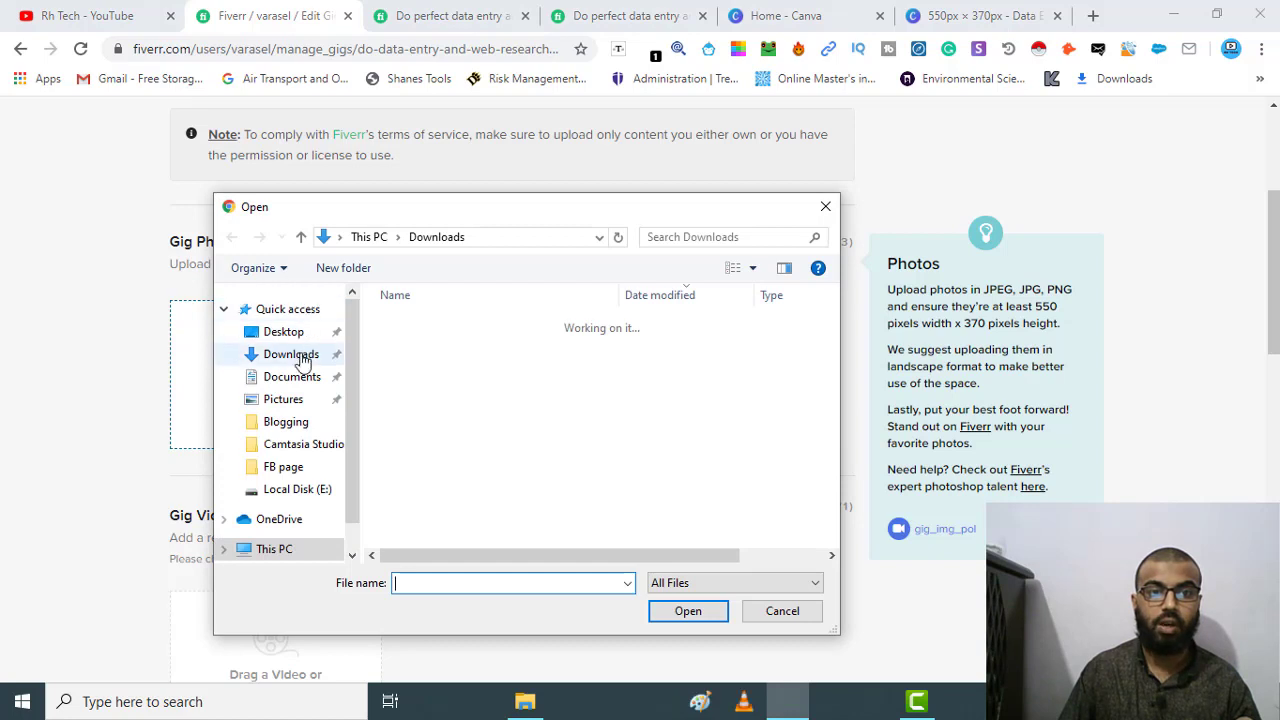
left_click(302, 360)
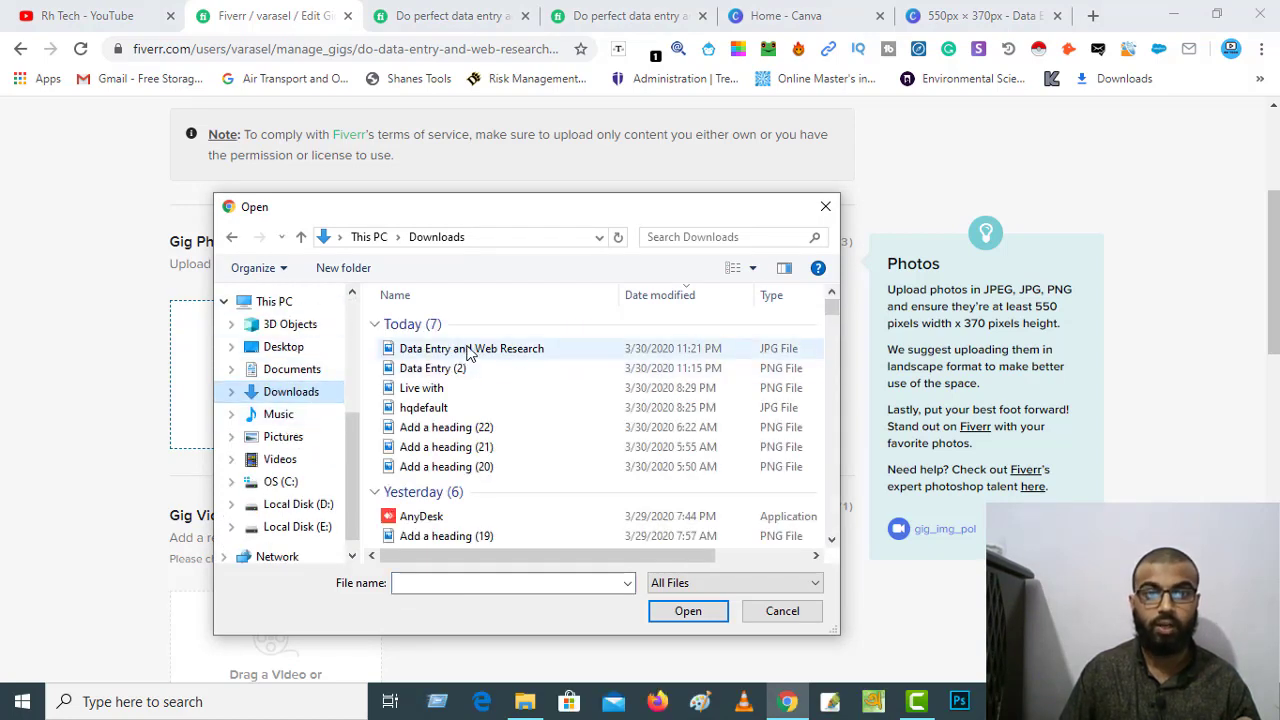
left_click(470, 350)
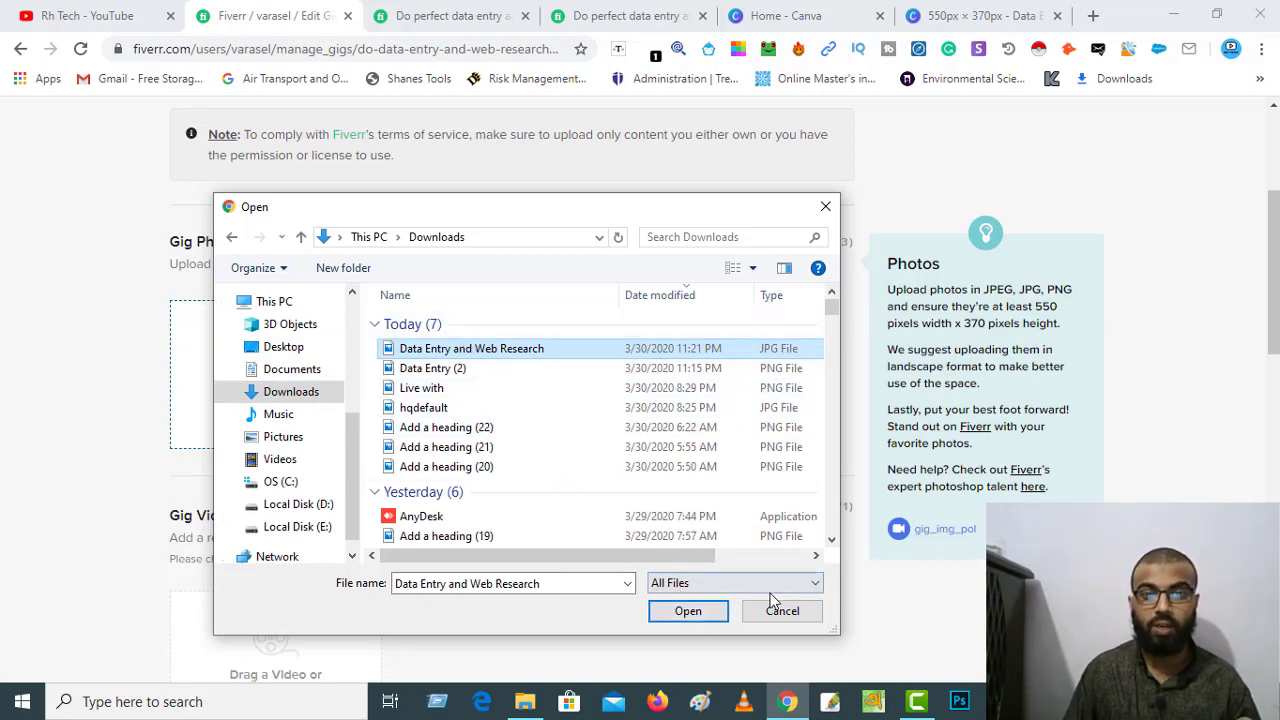
left_click(690, 612)
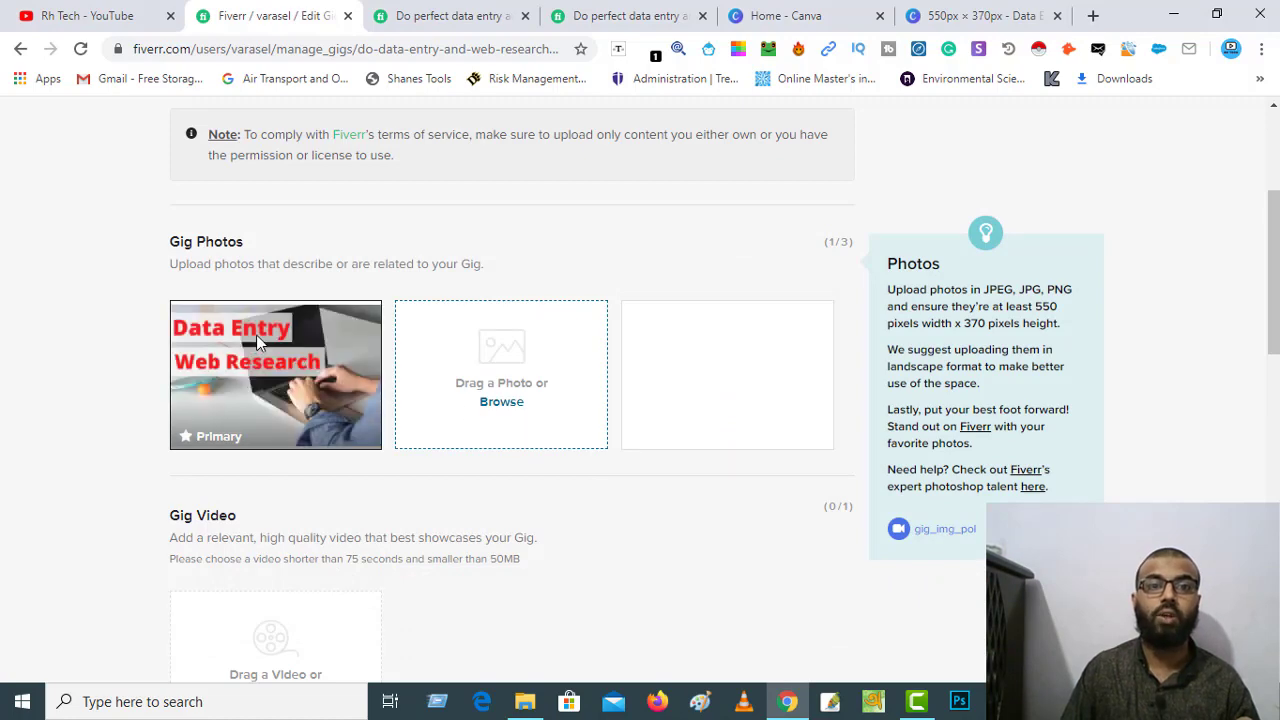
Save the gallery without adding a video or PDF and publish the gig.
scroll(314, 397, "up", 2)
scroll(318, 402, "down", 4)
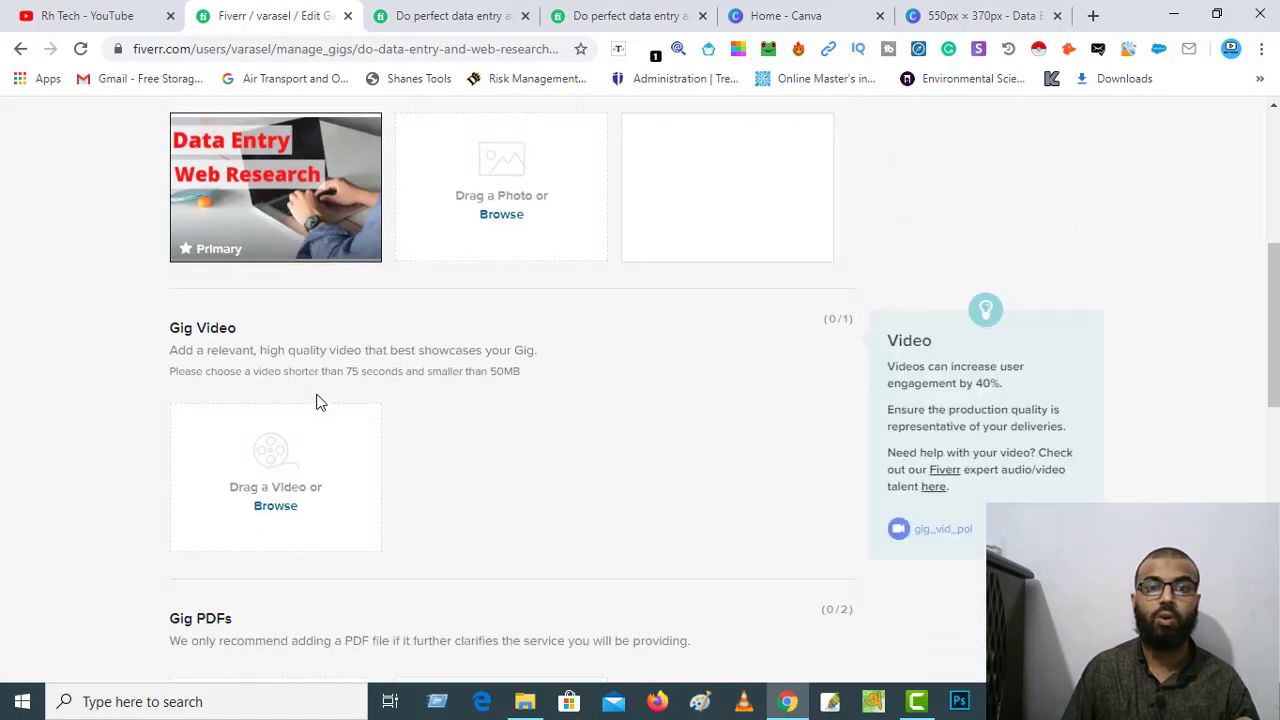
scroll(316, 395, "down", 2)
scroll(360, 340, "down", 4)
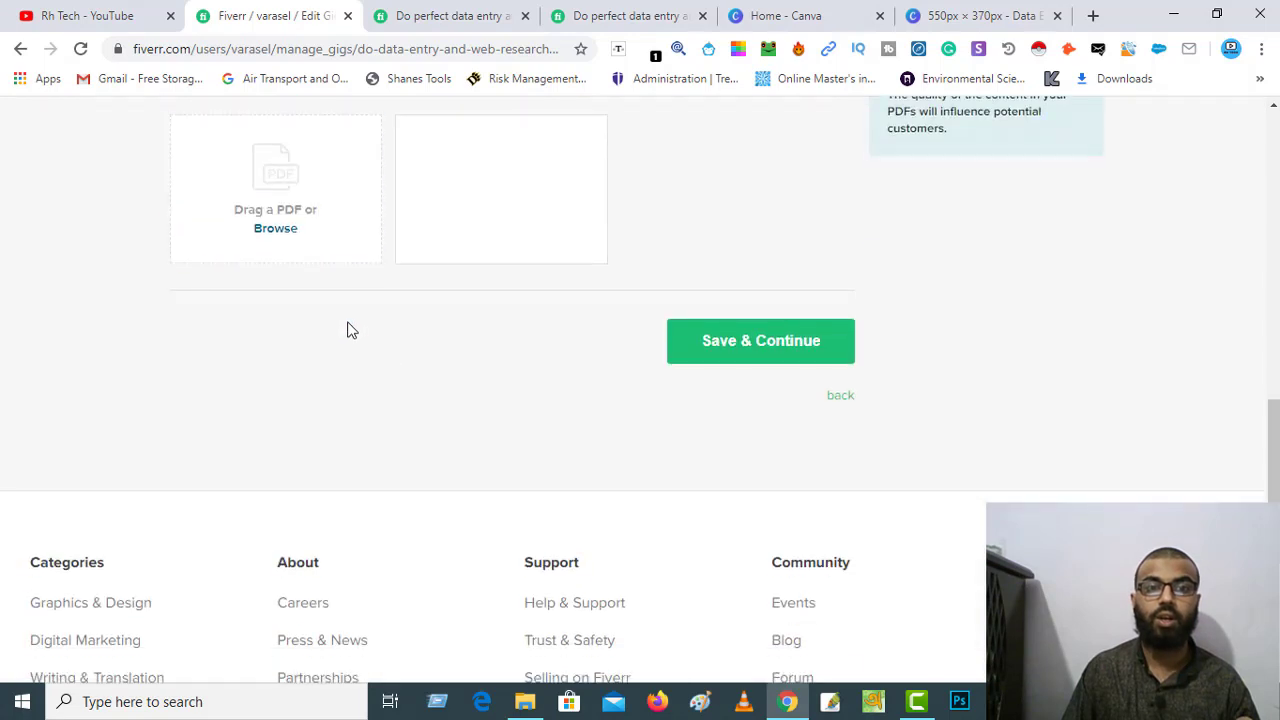
scroll(346, 326, "up", 2)
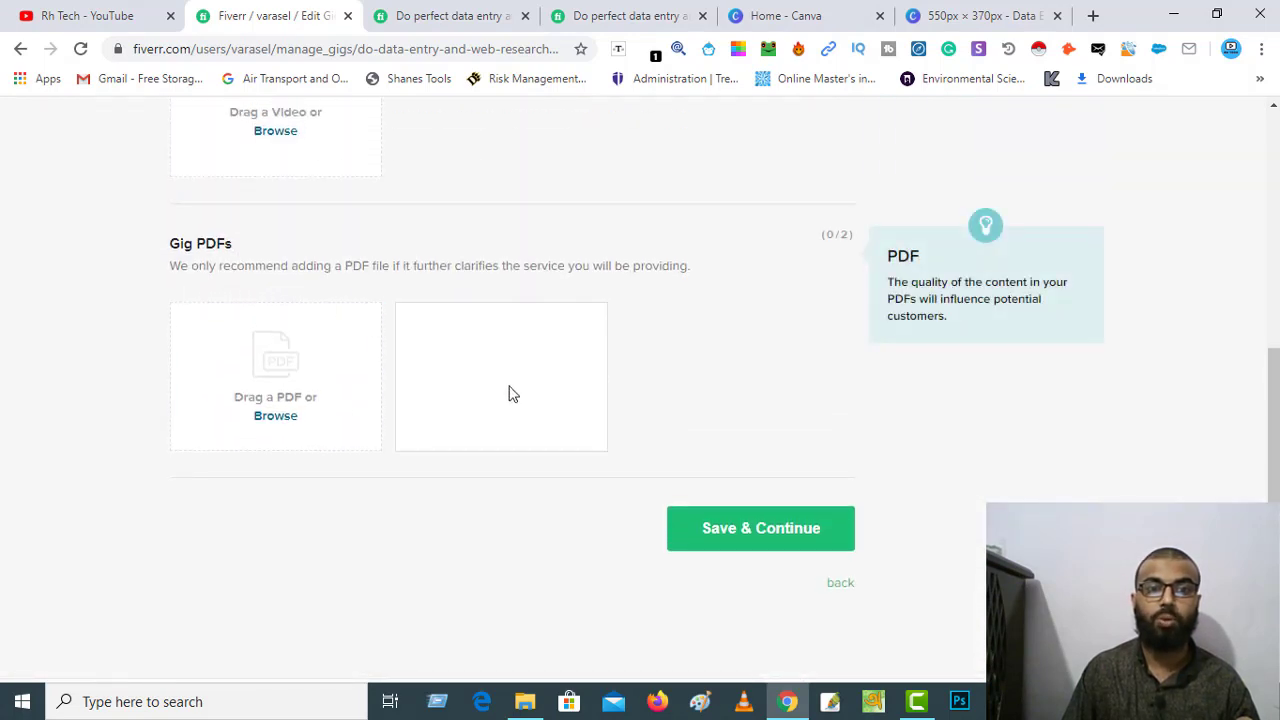
left_click(773, 531)
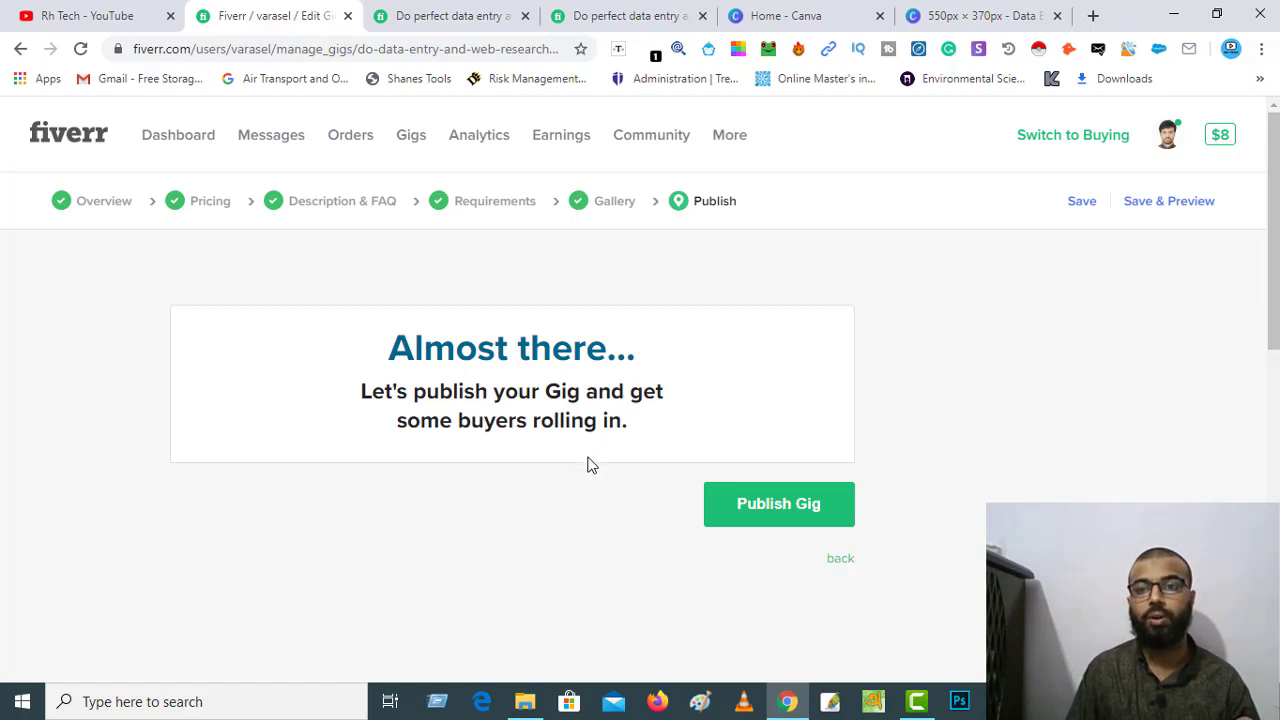
left_click(812, 508)
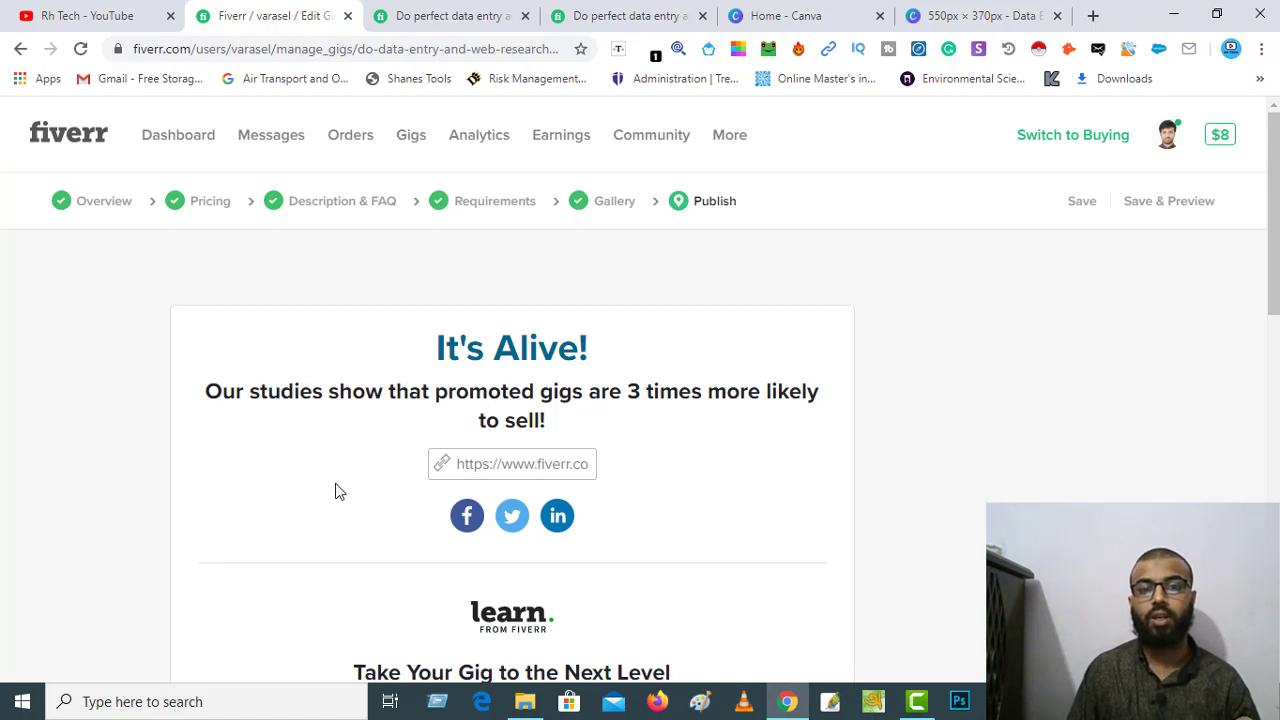
scroll(340, 486, "down", 2)
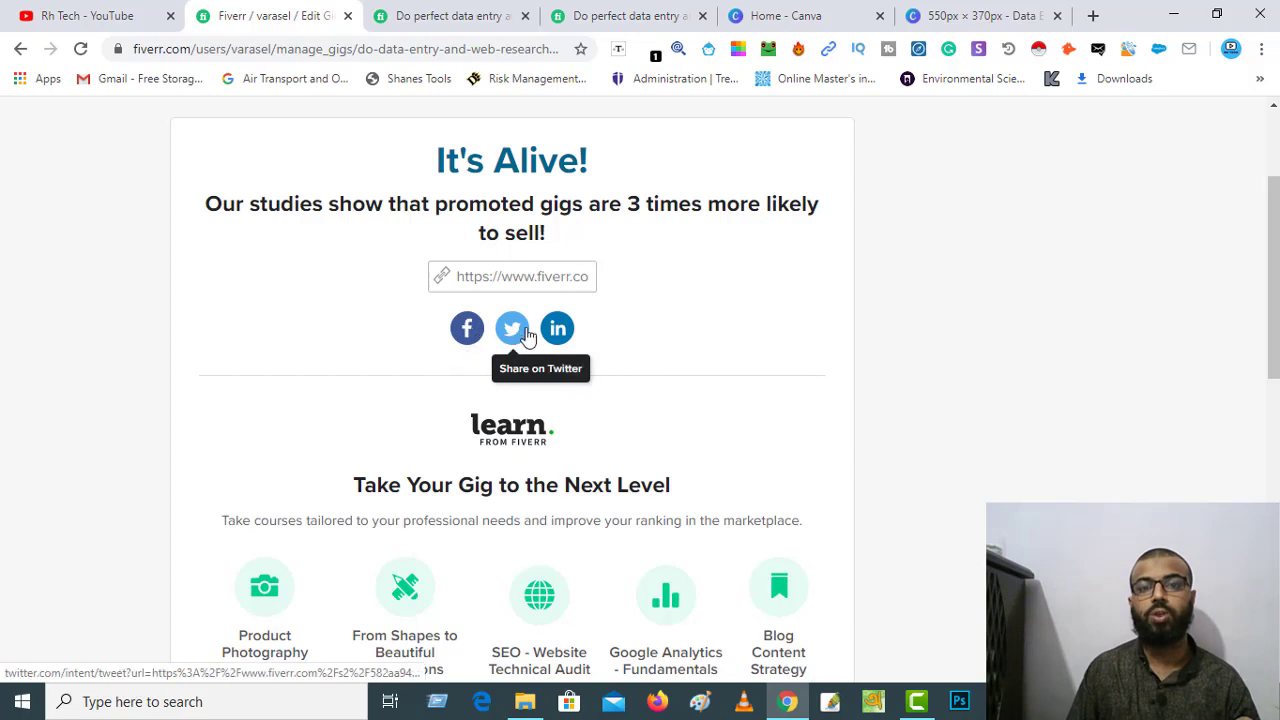
scroll(598, 332, "down", 2)
scroll(600, 330, "down", 2)
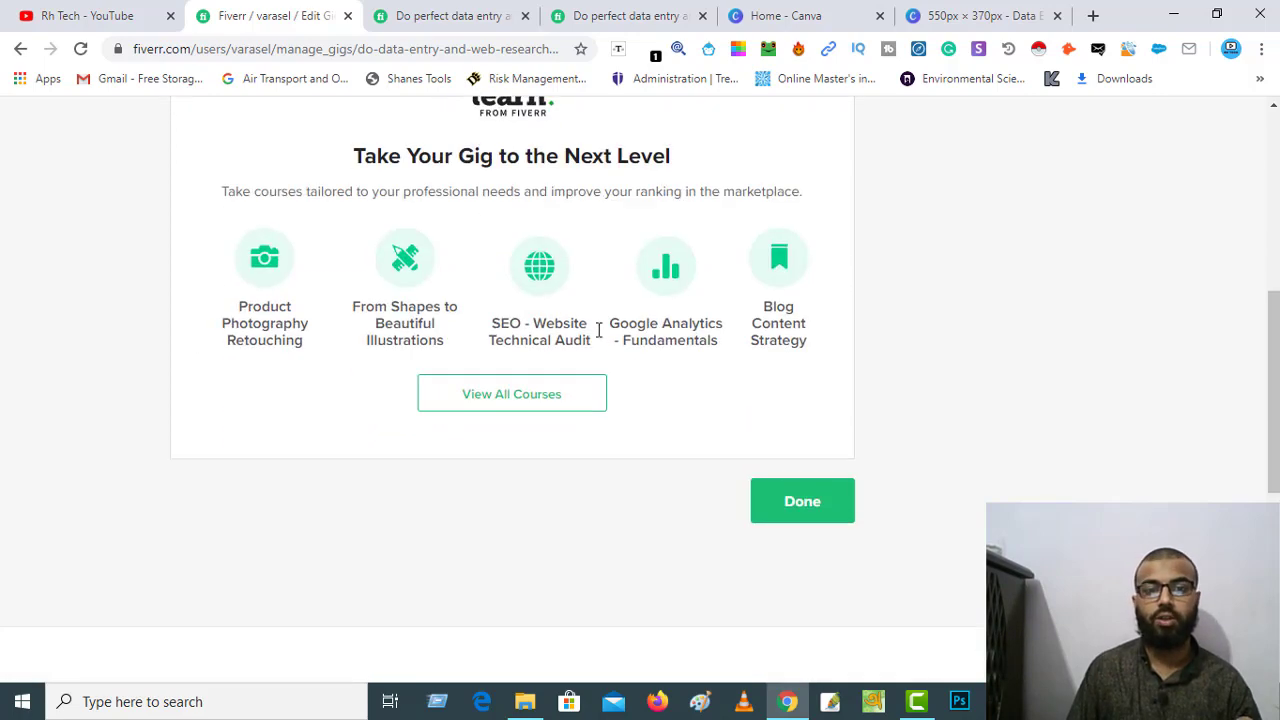
scroll(597, 343, "up", 7)
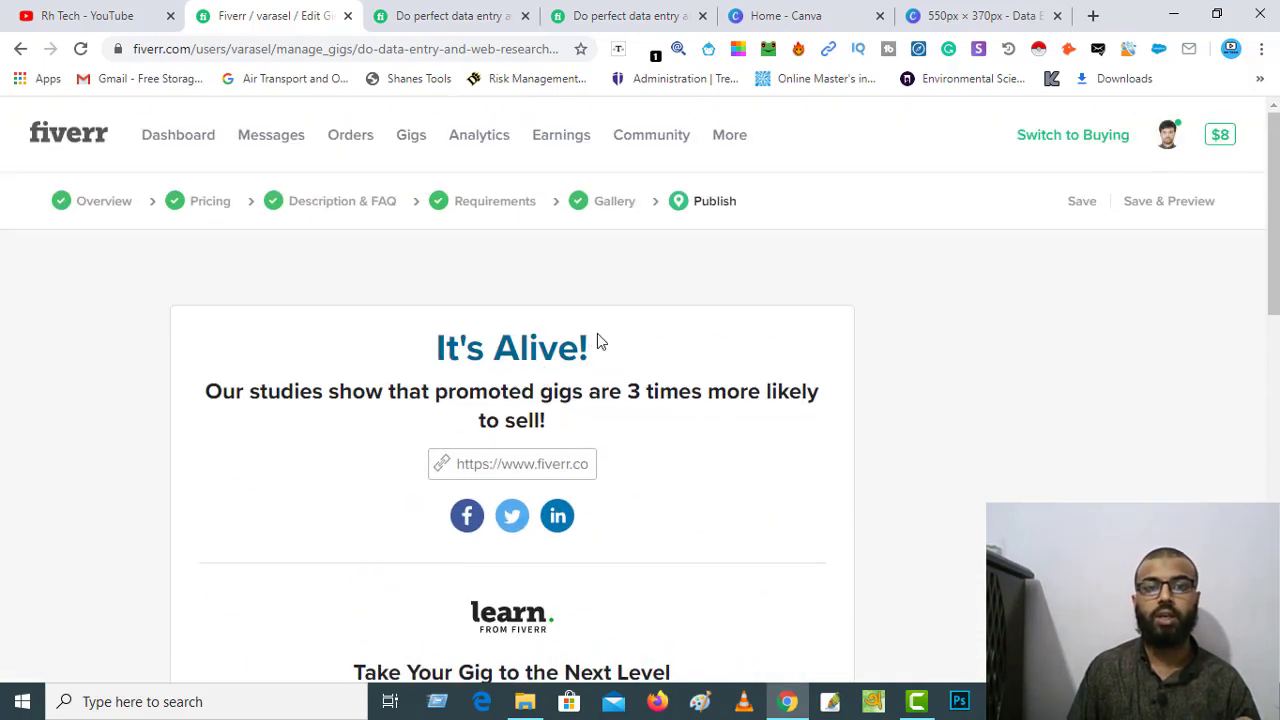